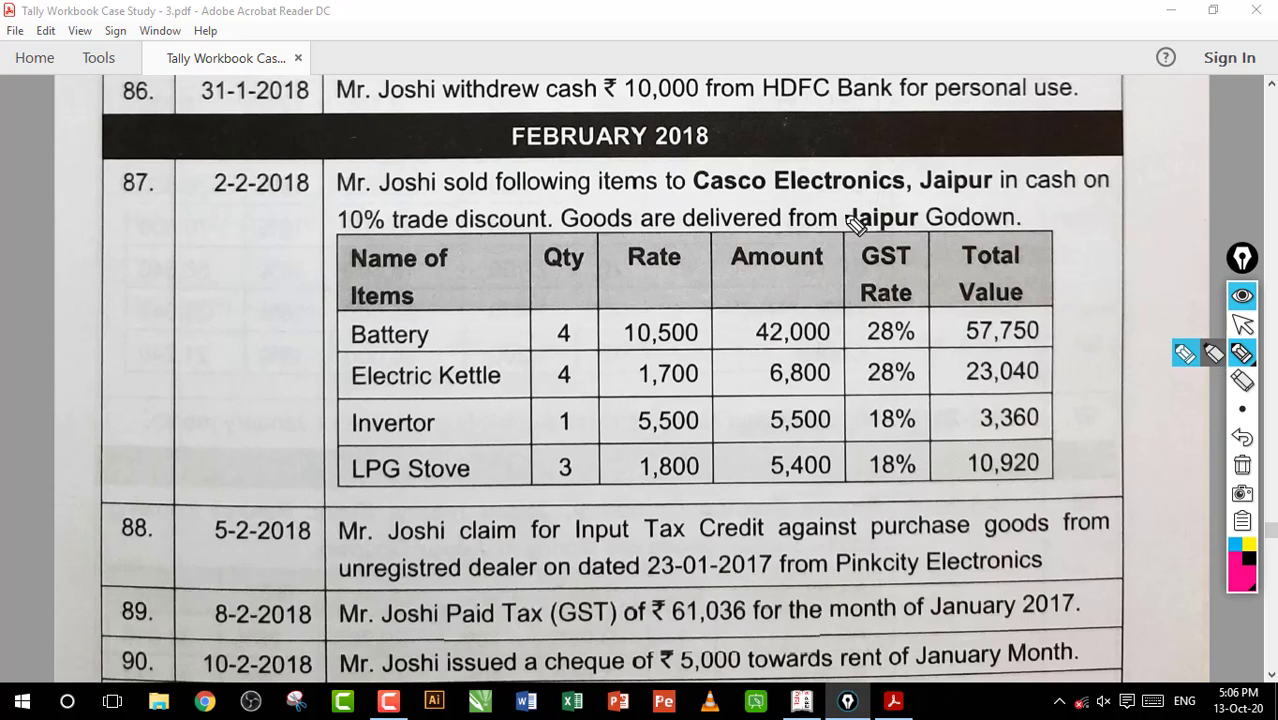
Circle and underline the FEBRUARY 2018 heading in the workbook PDF, and clear the pen marks
mouse_move(518, 162)
mouse_down()
mouse_move(500, 112)
mouse_move(600, 168)
mouse_move(772, 150)
mouse_up()
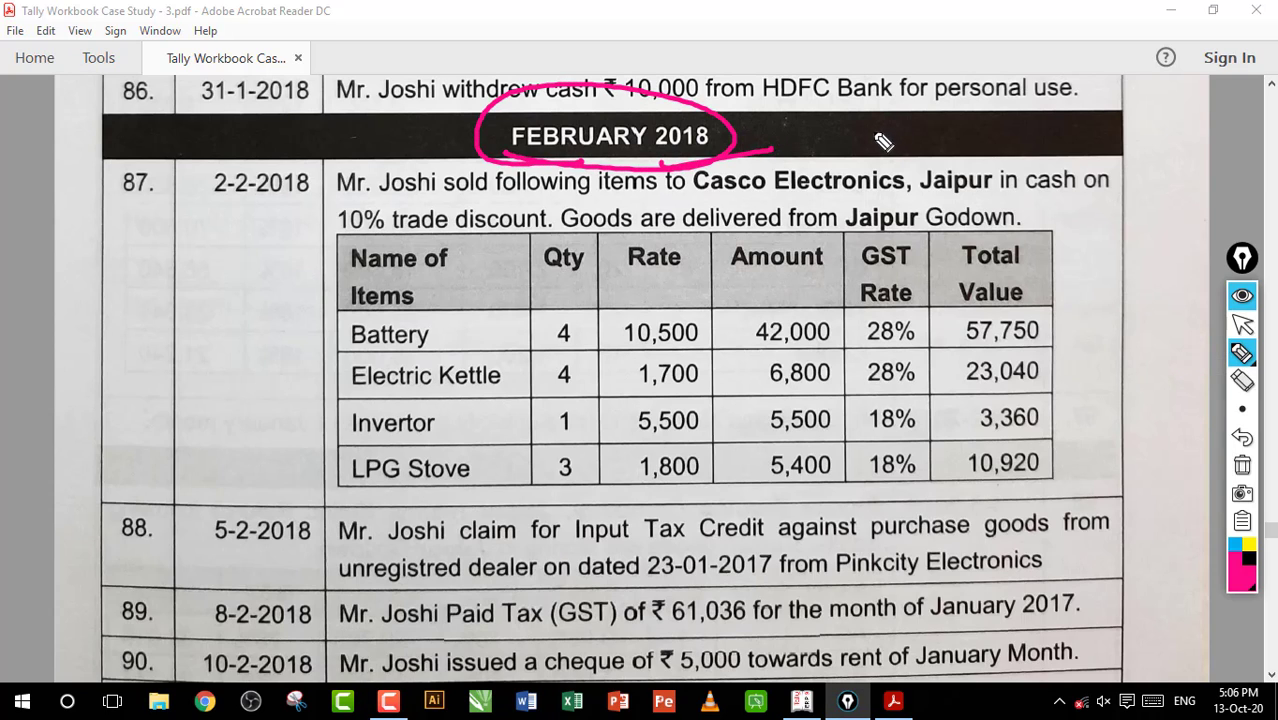
click(1242, 325)
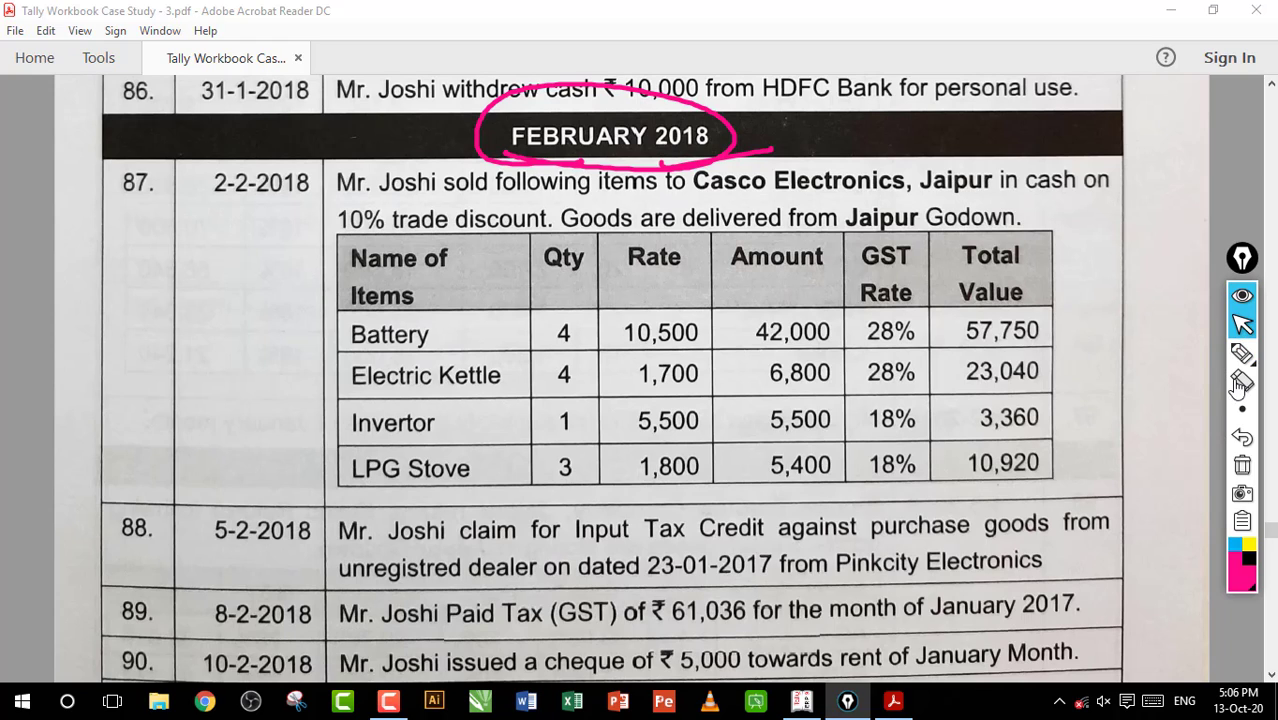
click(1242, 465)
Mark the sale and "in cash" wording and cross out "trade" in entry 87, and clear the marks
click(1242, 354)
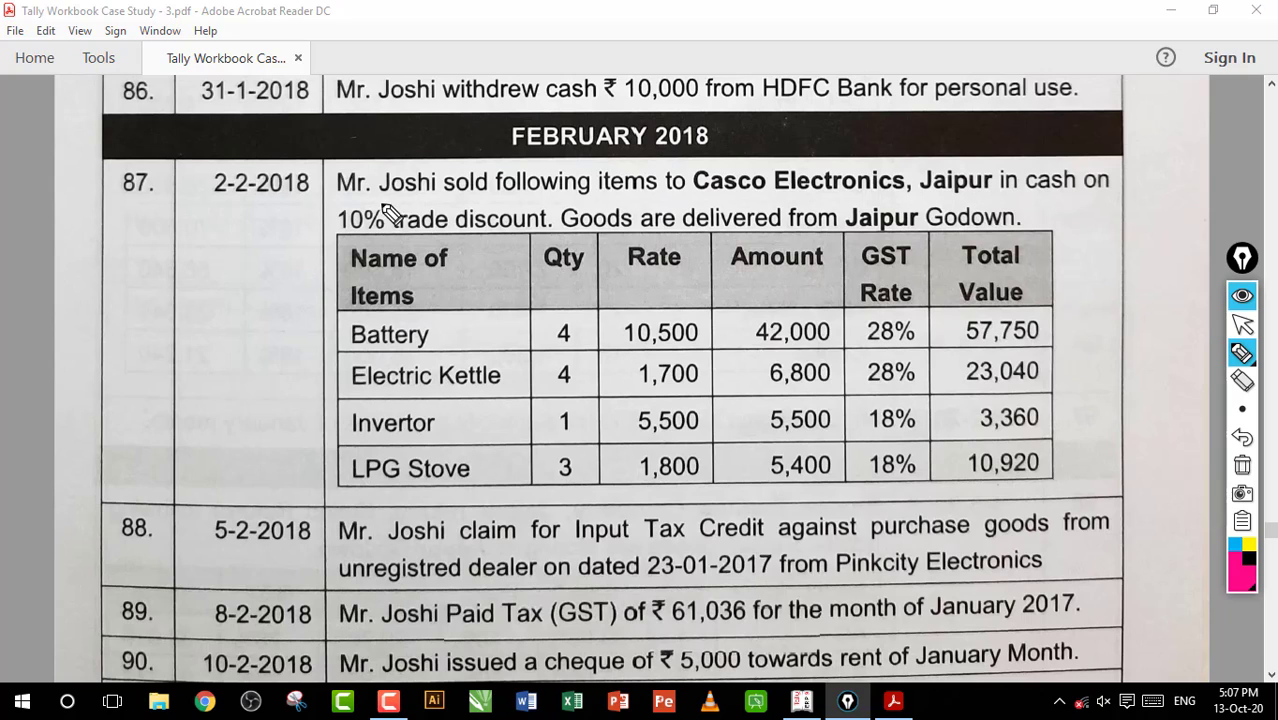
drag(384, 207, 495, 199)
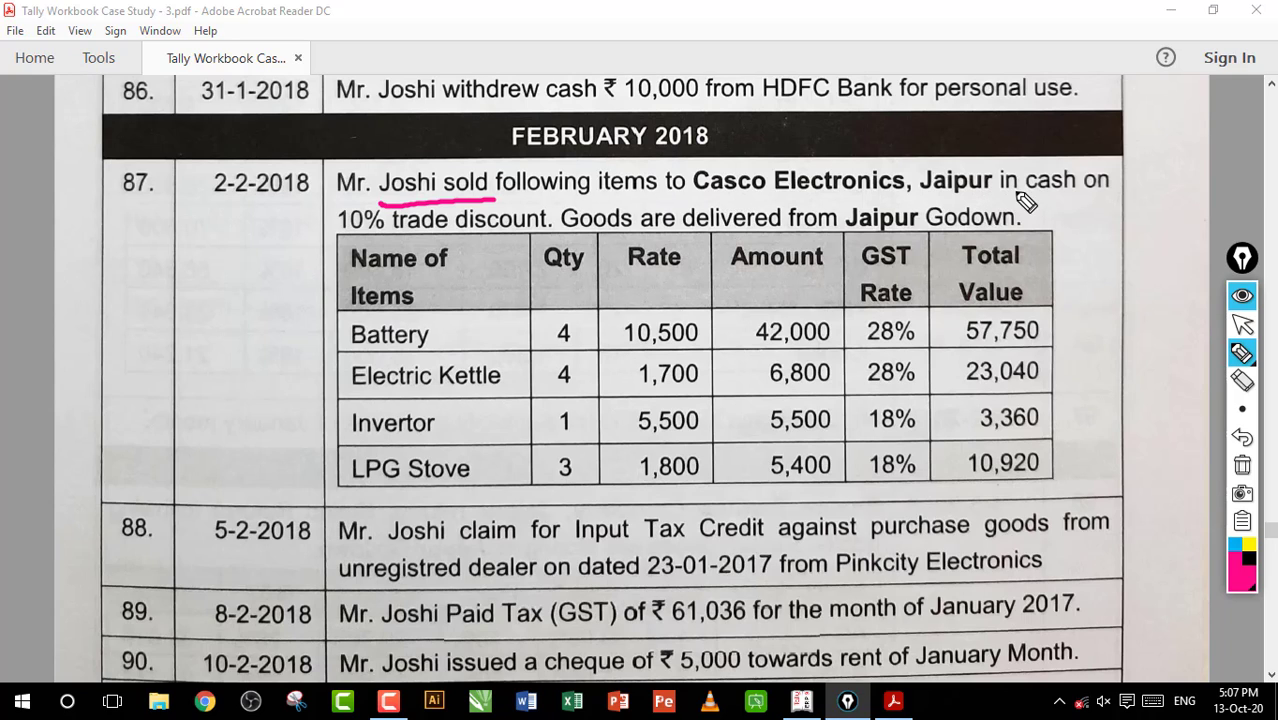
drag(1000, 197, 1066, 195)
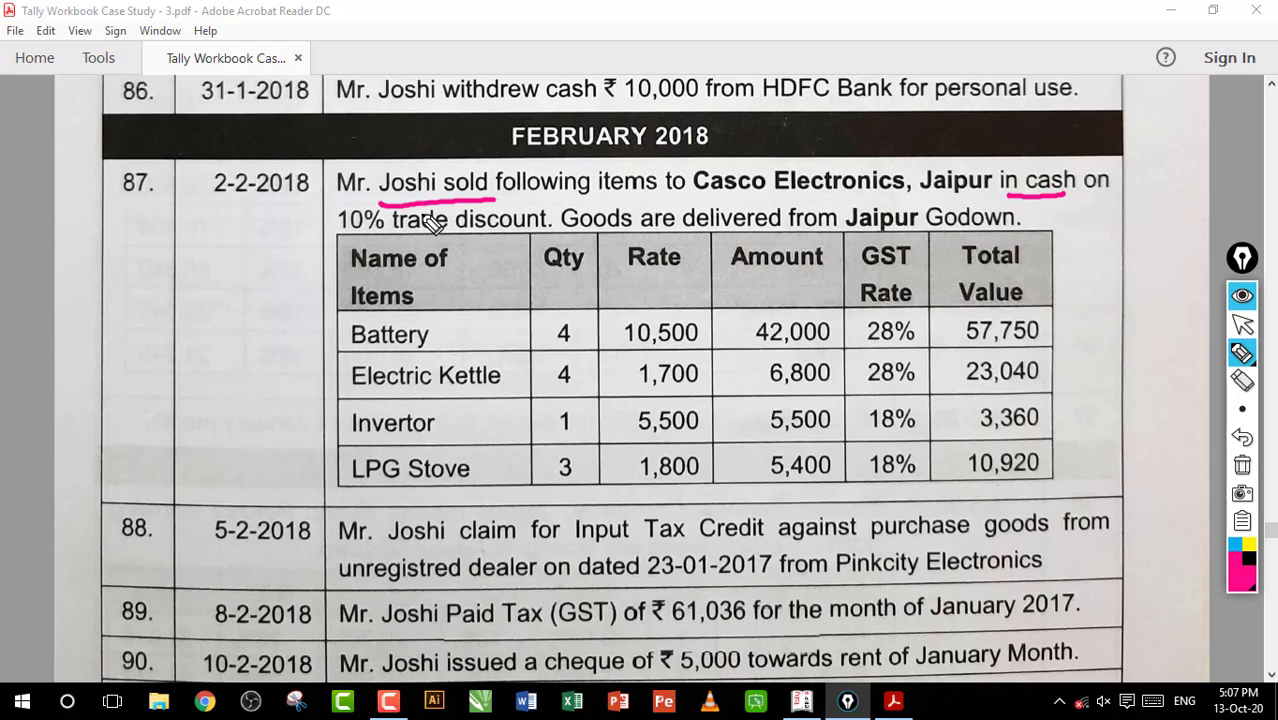
drag(432, 205, 393, 236)
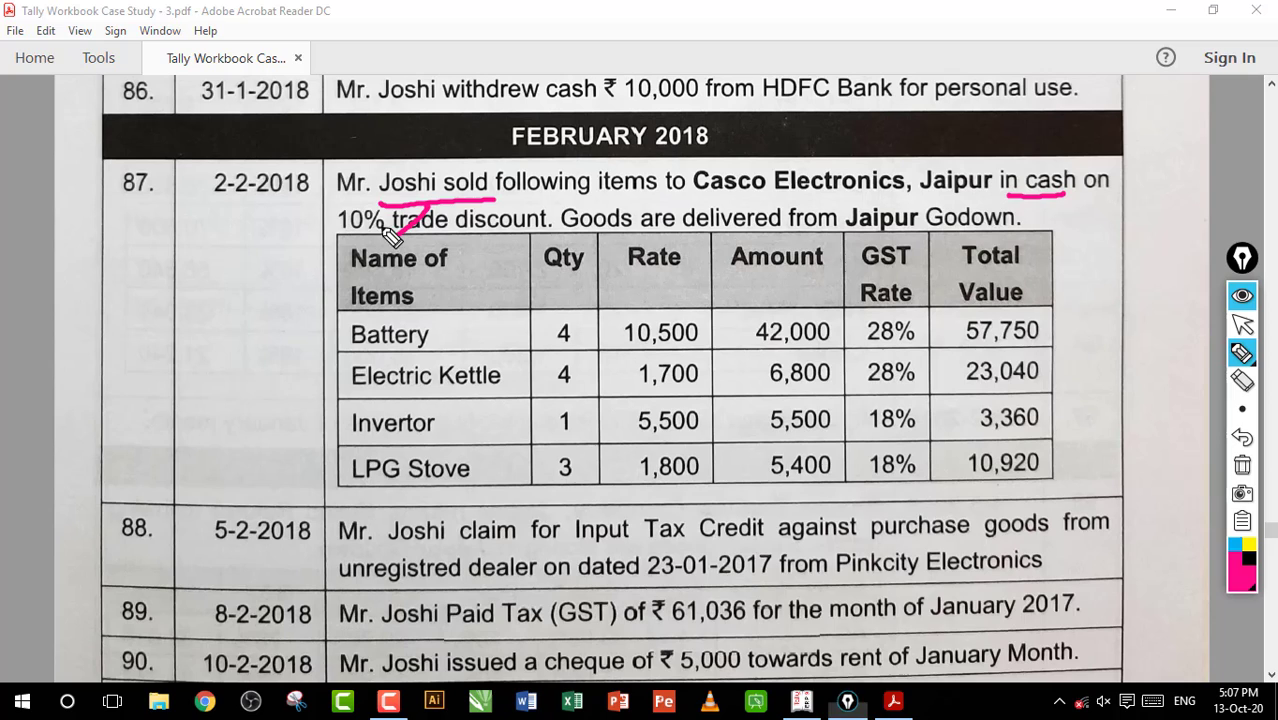
click(1242, 465)
Strike out "10% trade" and circle the Jaipur godown name in entry 87
drag(328, 219, 438, 224)
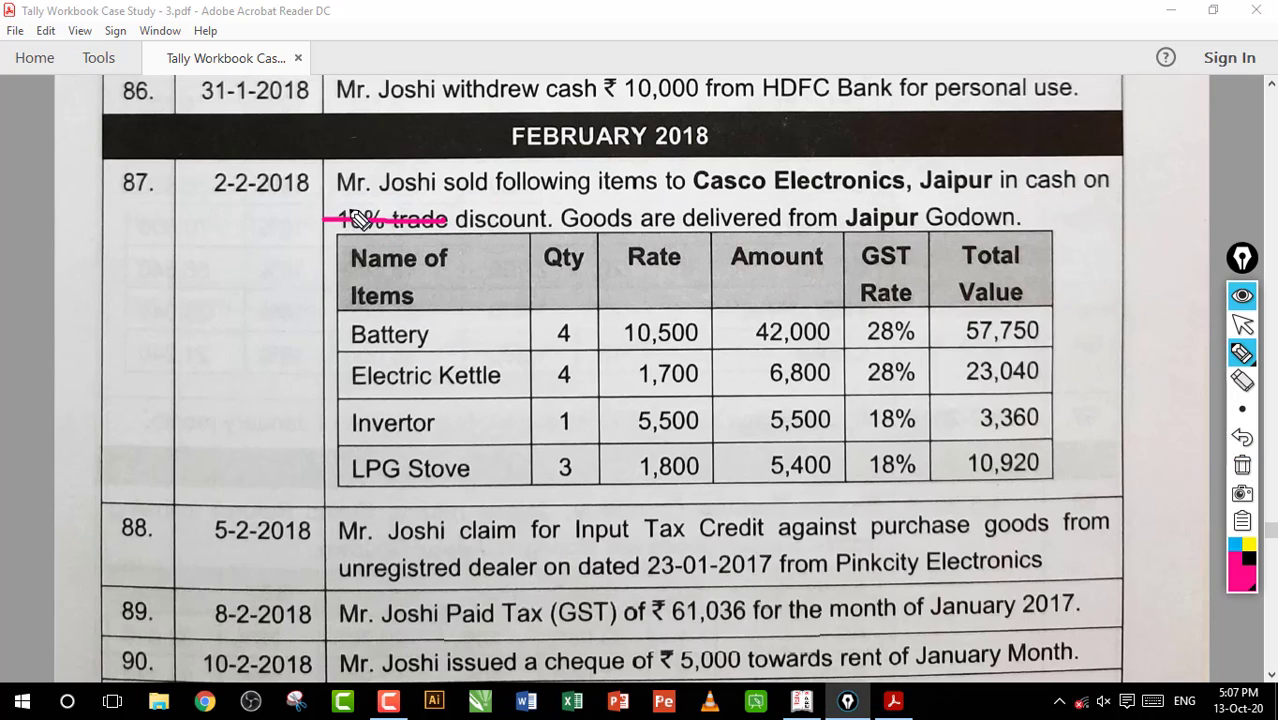
drag(342, 203, 449, 243)
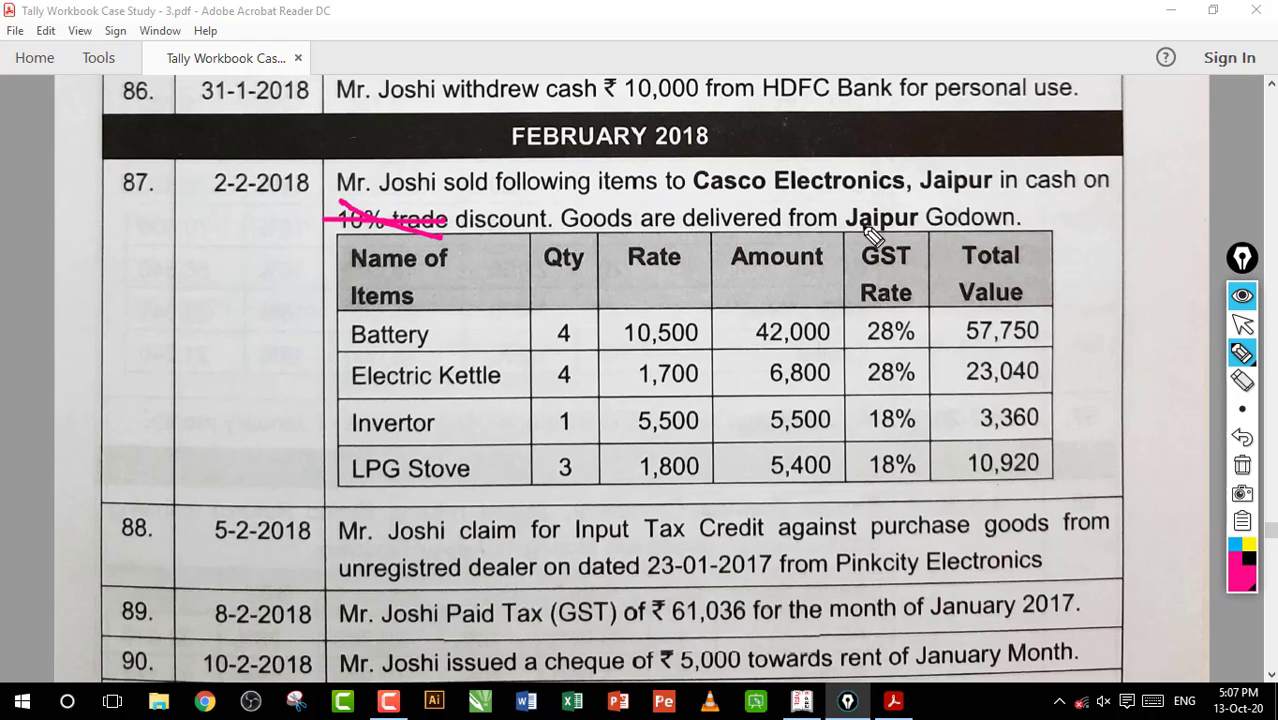
drag(836, 232, 938, 228)
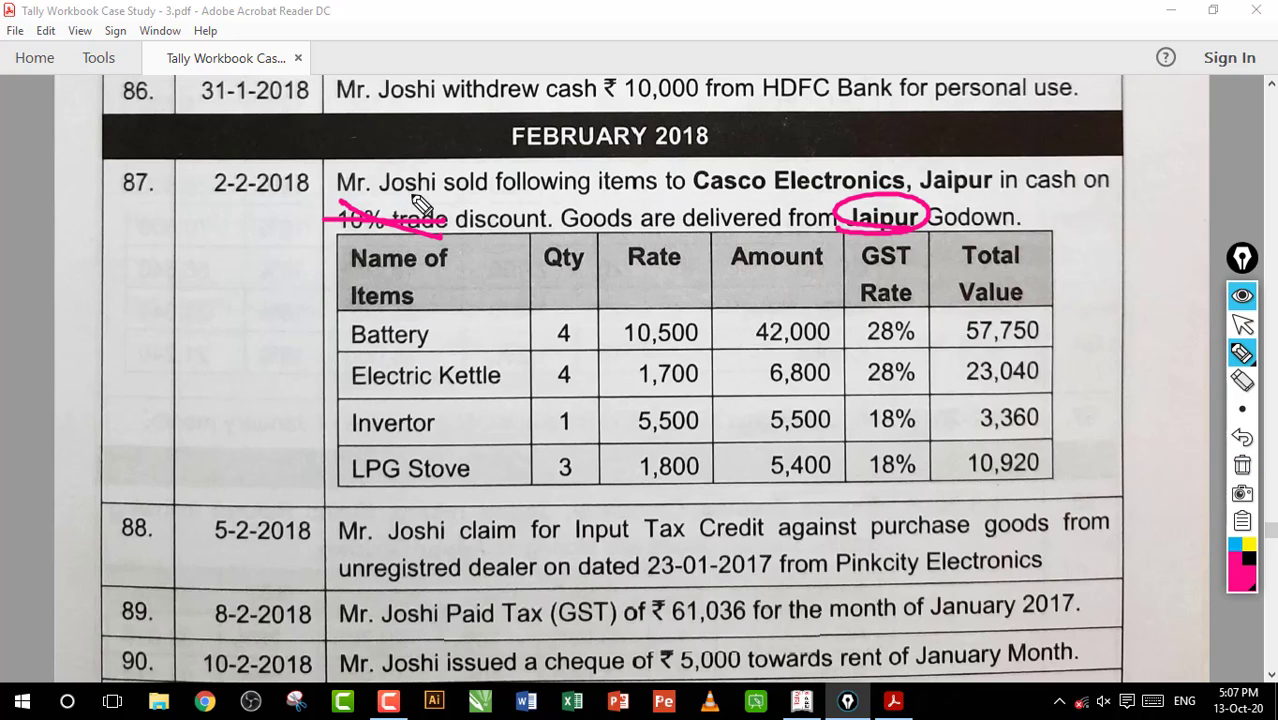
drag(413, 198, 380, 236)
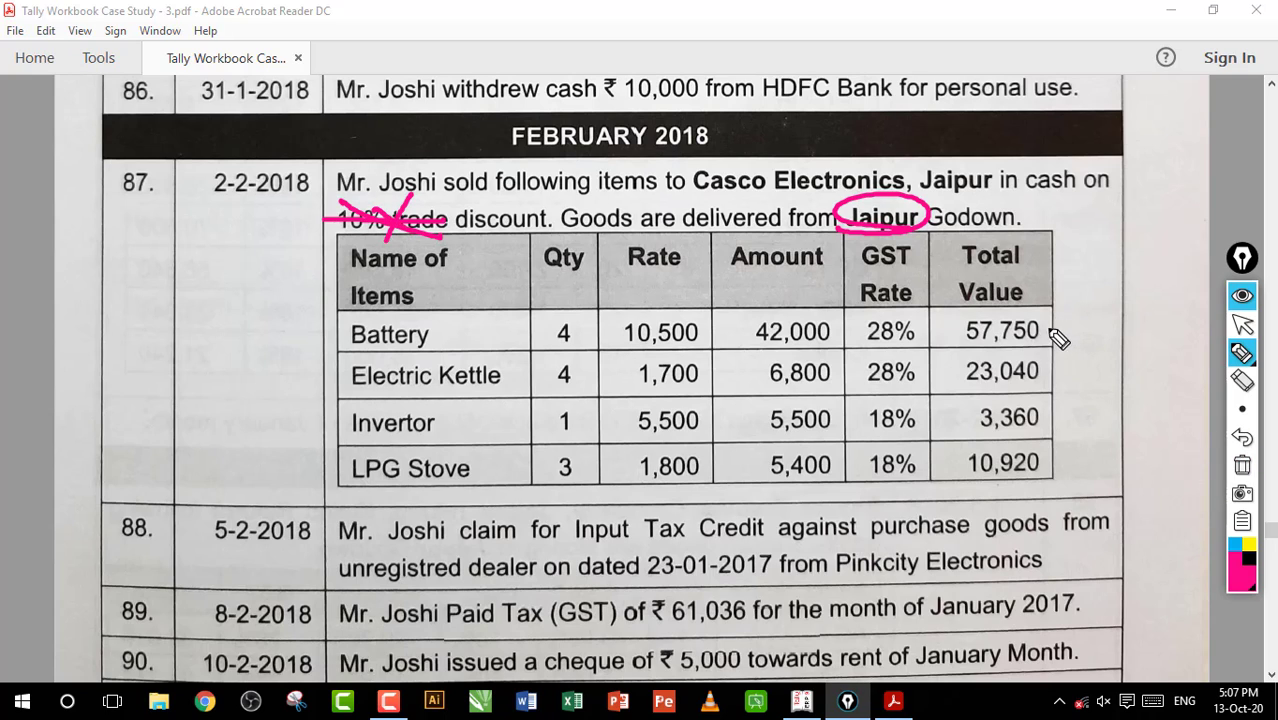
Cross out the total values of Battery, Electric Kettle and Invertor, and strike "10% trade" again
mouse_move(1062, 316)
mouse_down()
mouse_move(1008, 354)
mouse_move(1064, 358)
mouse_move(1047, 388)
mouse_up()
drag(1050, 399, 1013, 425)
drag(1015, 404, 1055, 430)
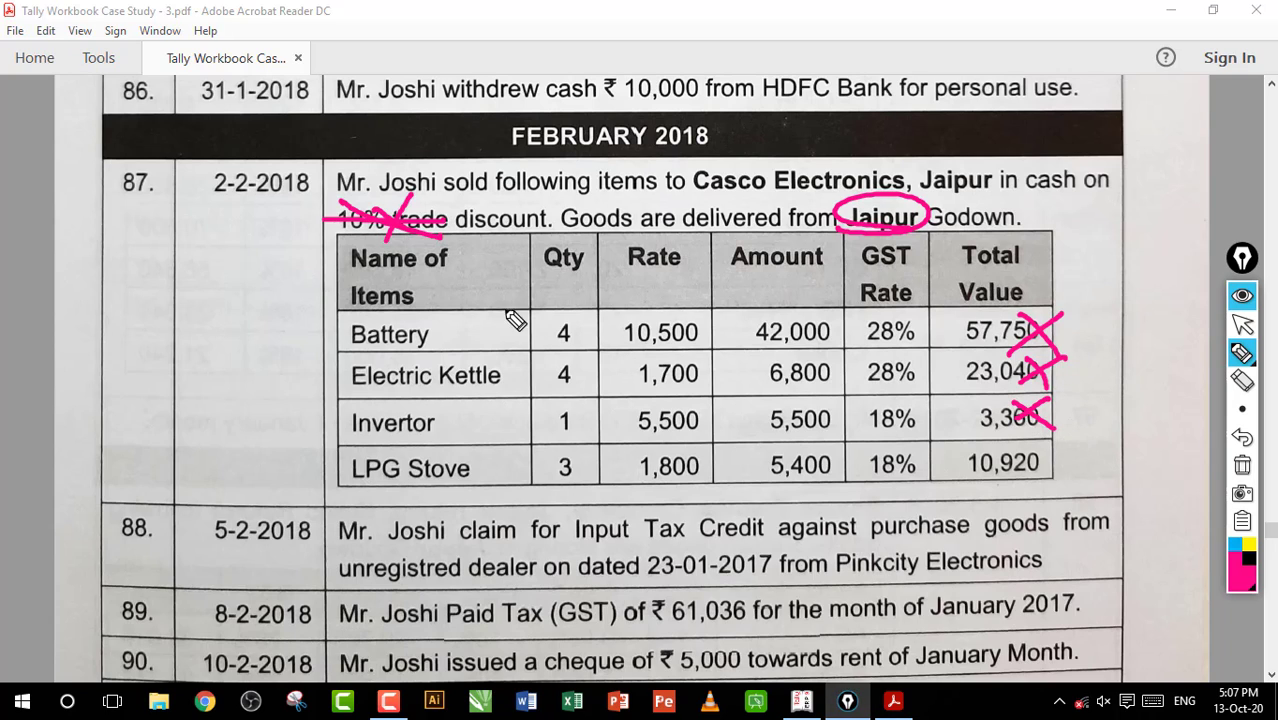
drag(1022, 302, 972, 419)
drag(968, 333, 1048, 426)
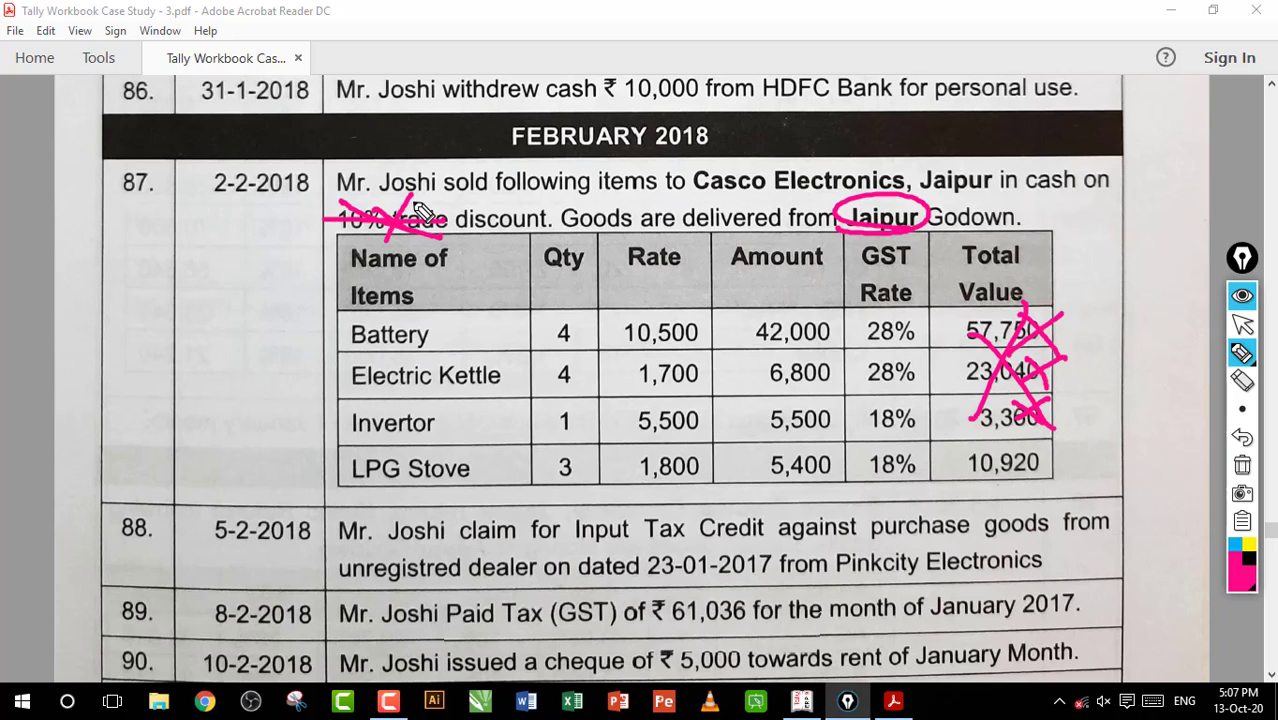
drag(416, 198, 382, 237)
drag(372, 209, 446, 235)
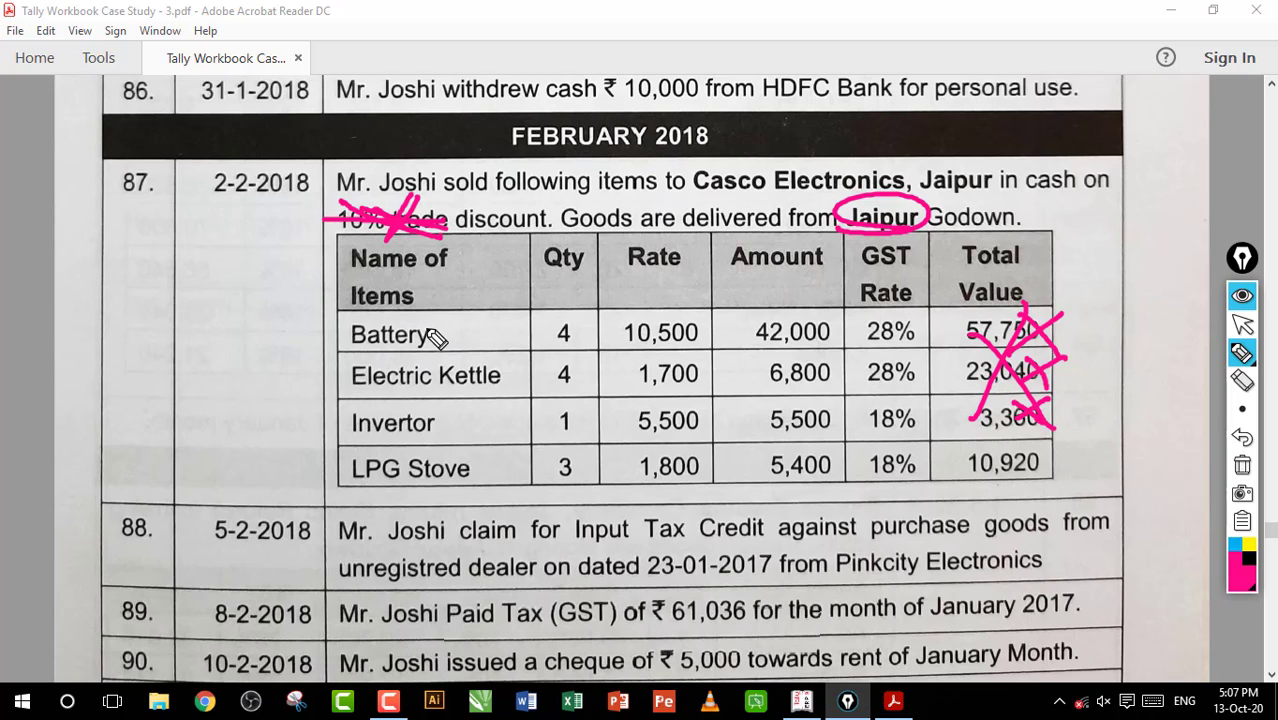
Tick the item names in entry 87's table, and clear all pen marks from the page
drag(440, 336, 515, 310)
drag(468, 367, 553, 343)
drag(483, 413, 553, 392)
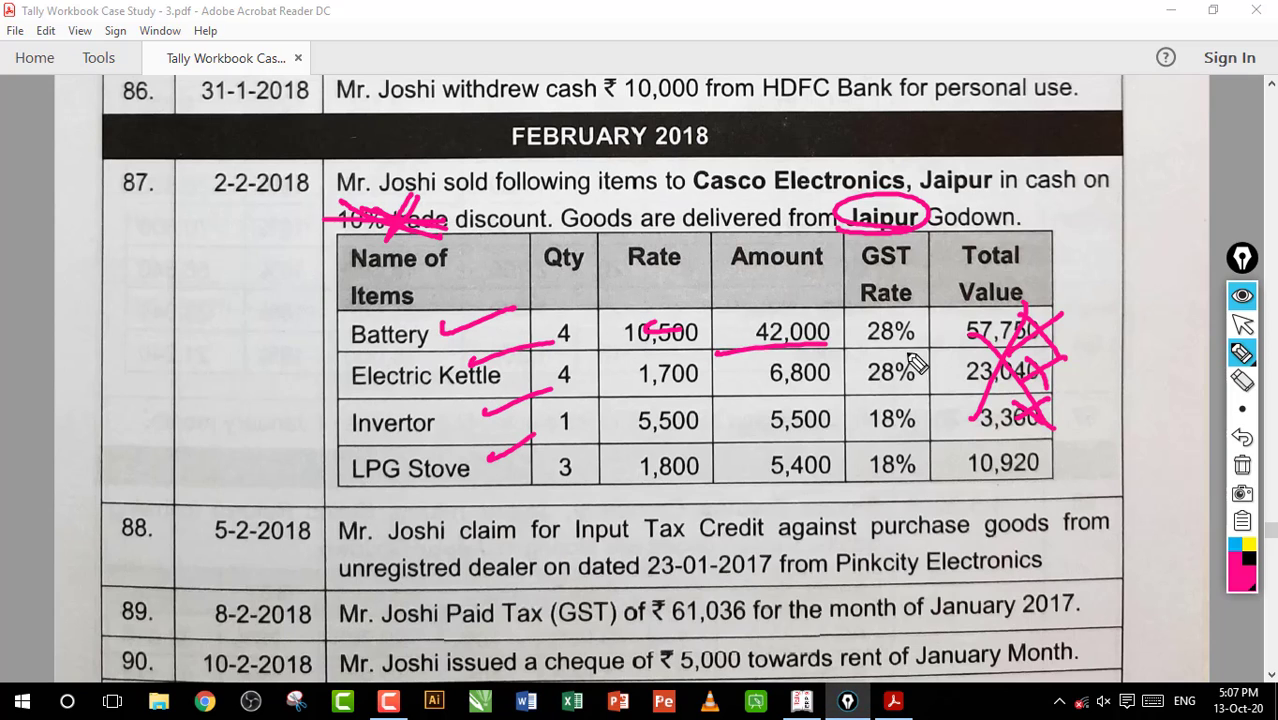
click(1242, 463)
click(1242, 324)
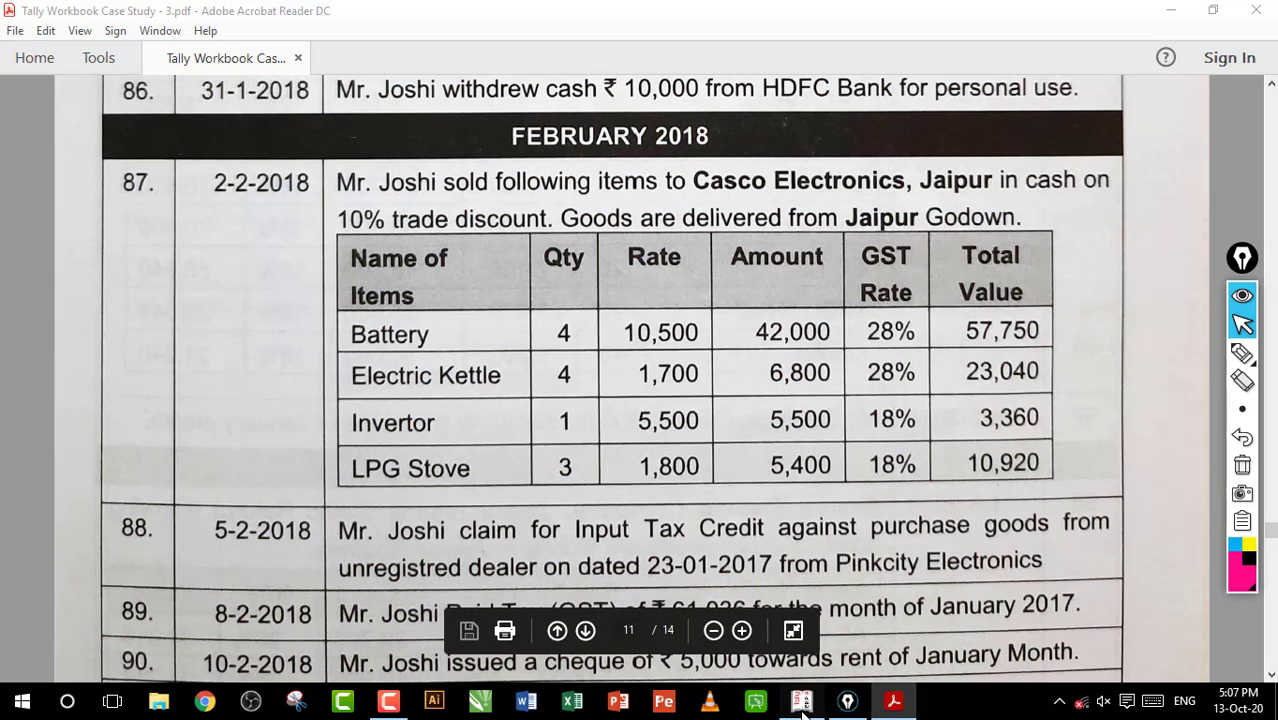
Switch to Tally.ERP 9 and tick the selected company Case Study 3 2017 2018 with the pen
click(803, 702)
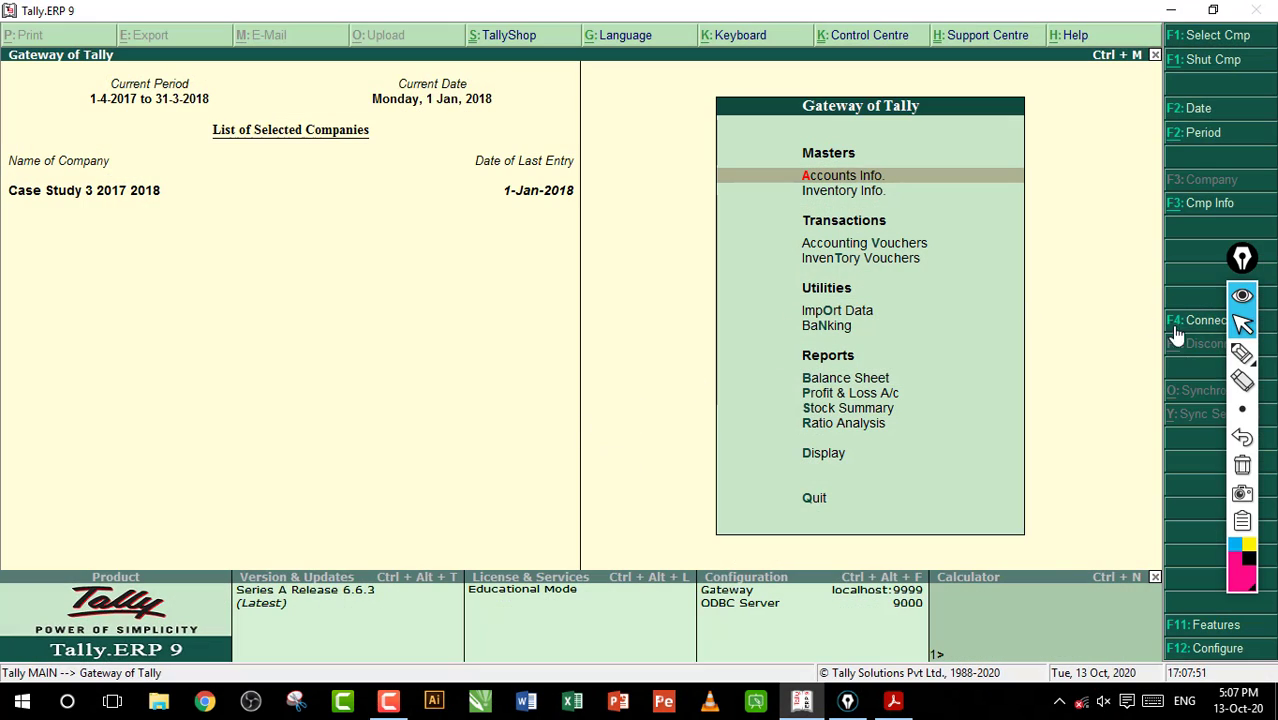
click(1242, 352)
drag(86, 222, 288, 196)
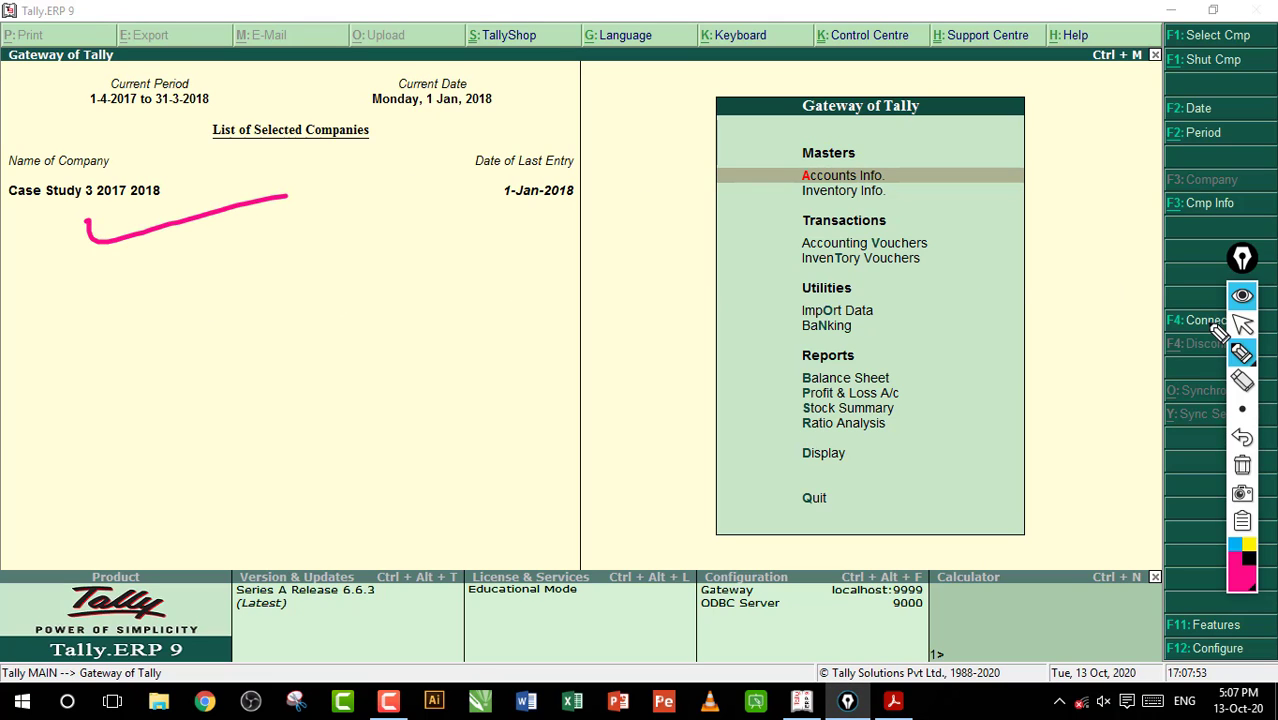
click(1242, 323)
Look at the Day Book for 1-Jan-2018, clear the pen marks, and return to the Gateway of Tally
click(845, 455)
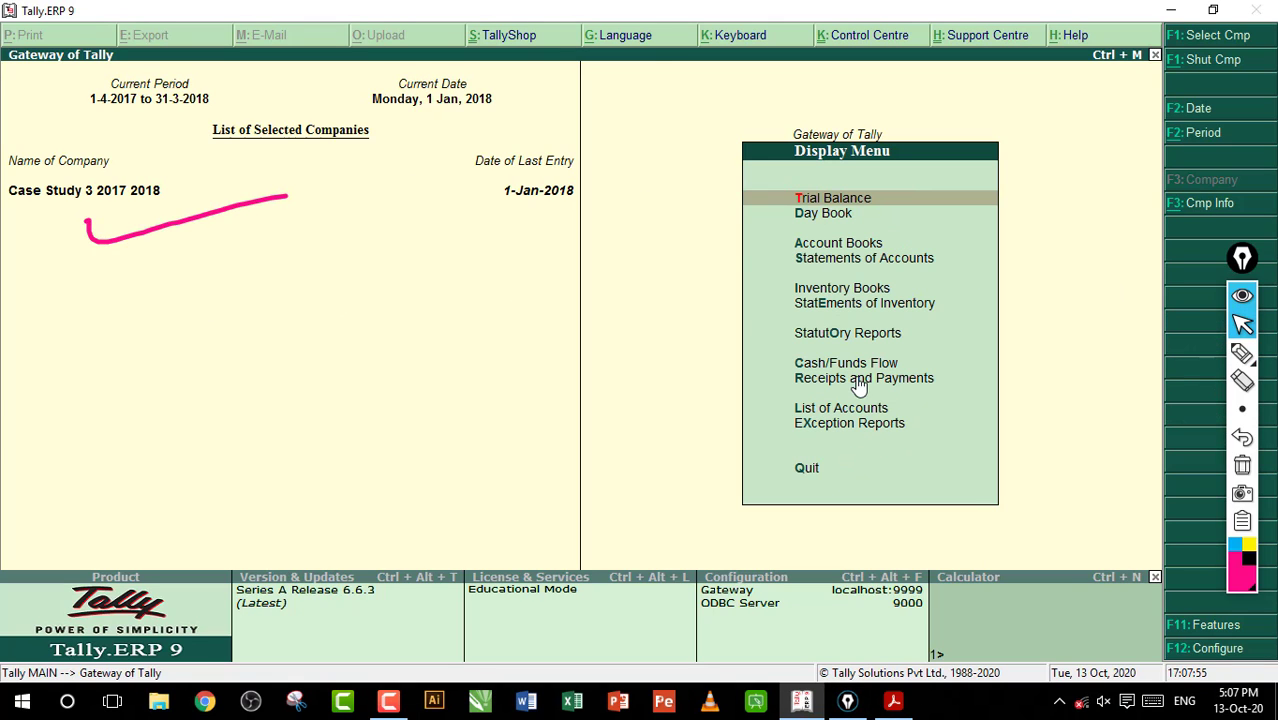
key(d)
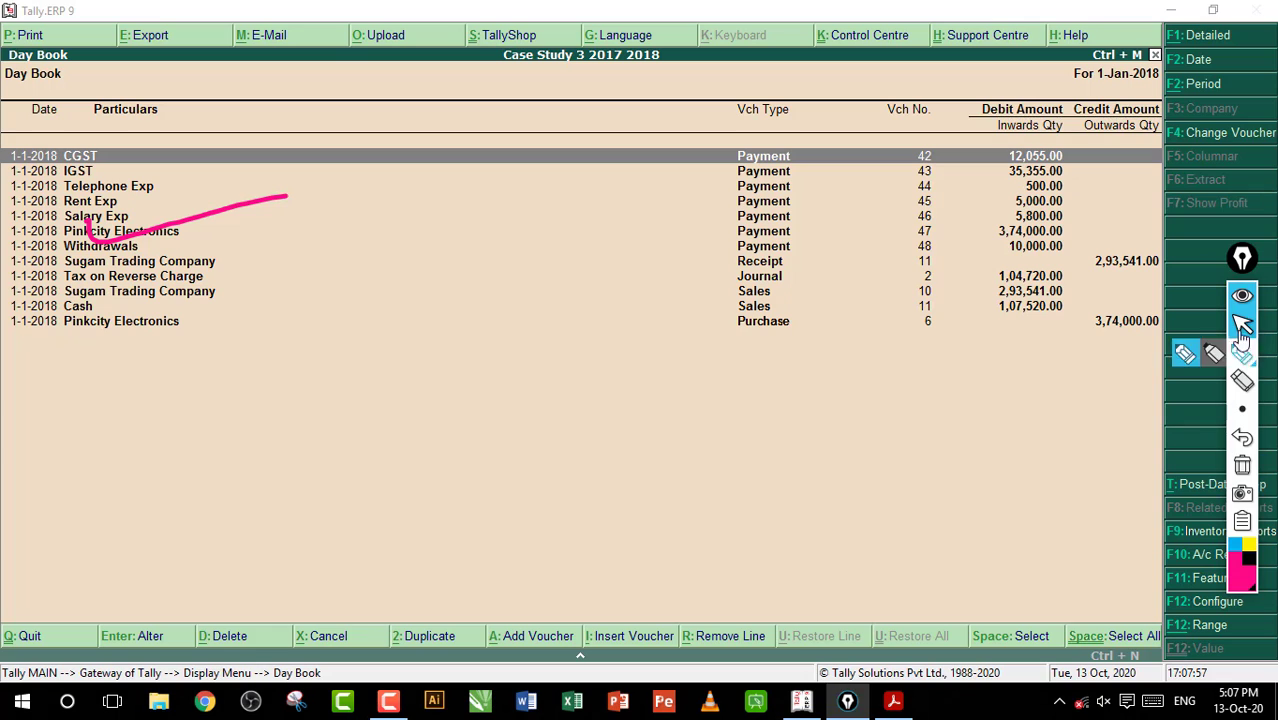
click(1242, 352)
mouse_move(1166, 86)
mouse_down()
mouse_move(1075, 68)
mouse_move(1160, 94)
mouse_up()
click(1242, 465)
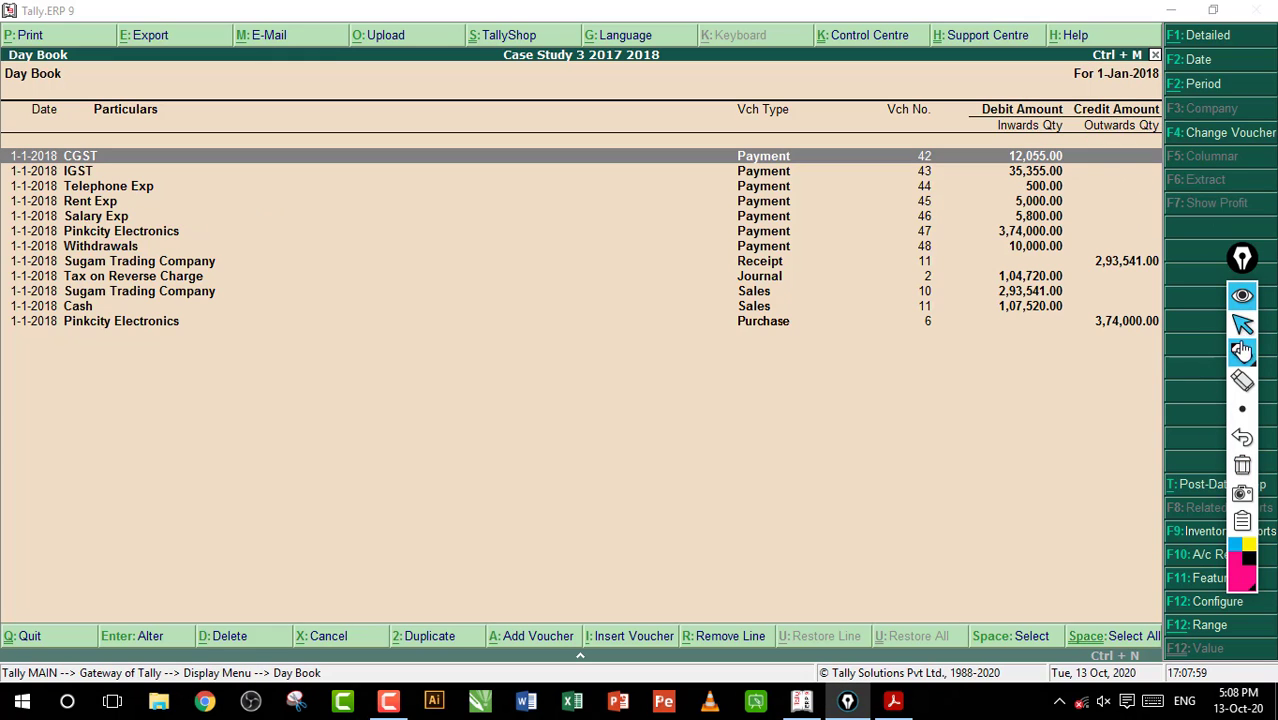
click(1242, 323)
key(Escape)
key(Escape)
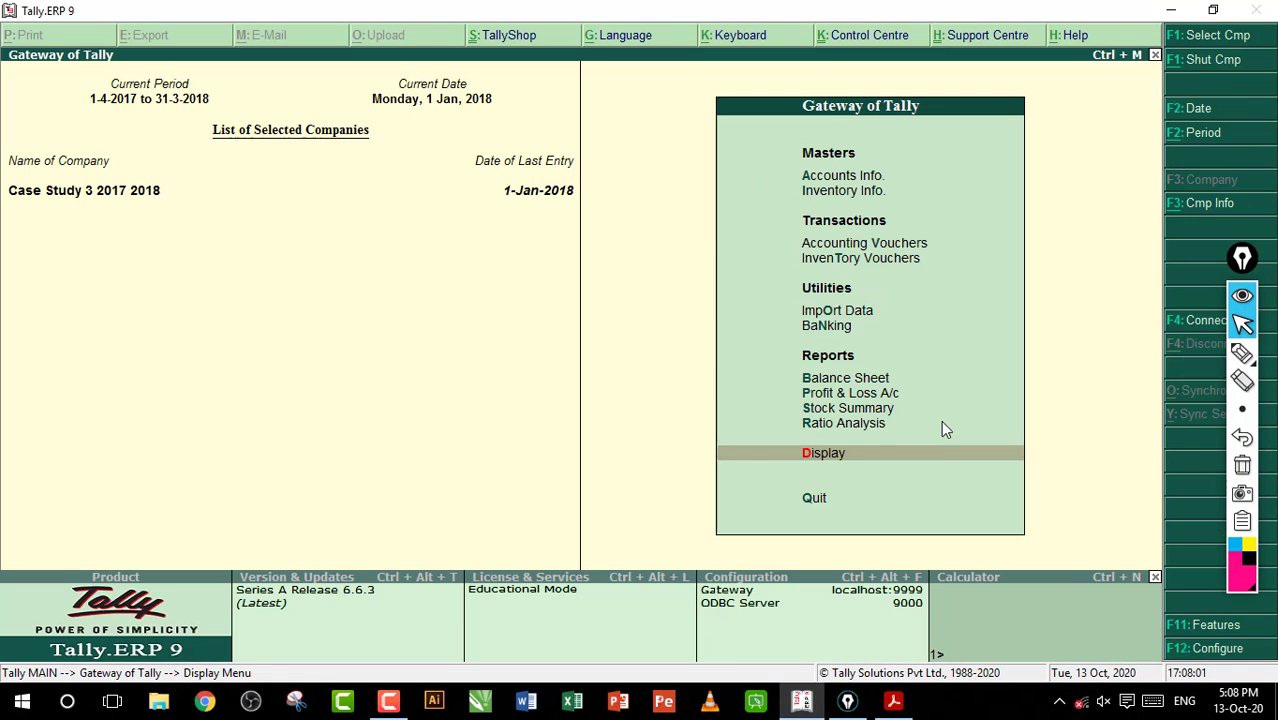
Start an accounting voucher dated 1-Feb-2018 and make it a Sales voucher without a reference number
key(v)
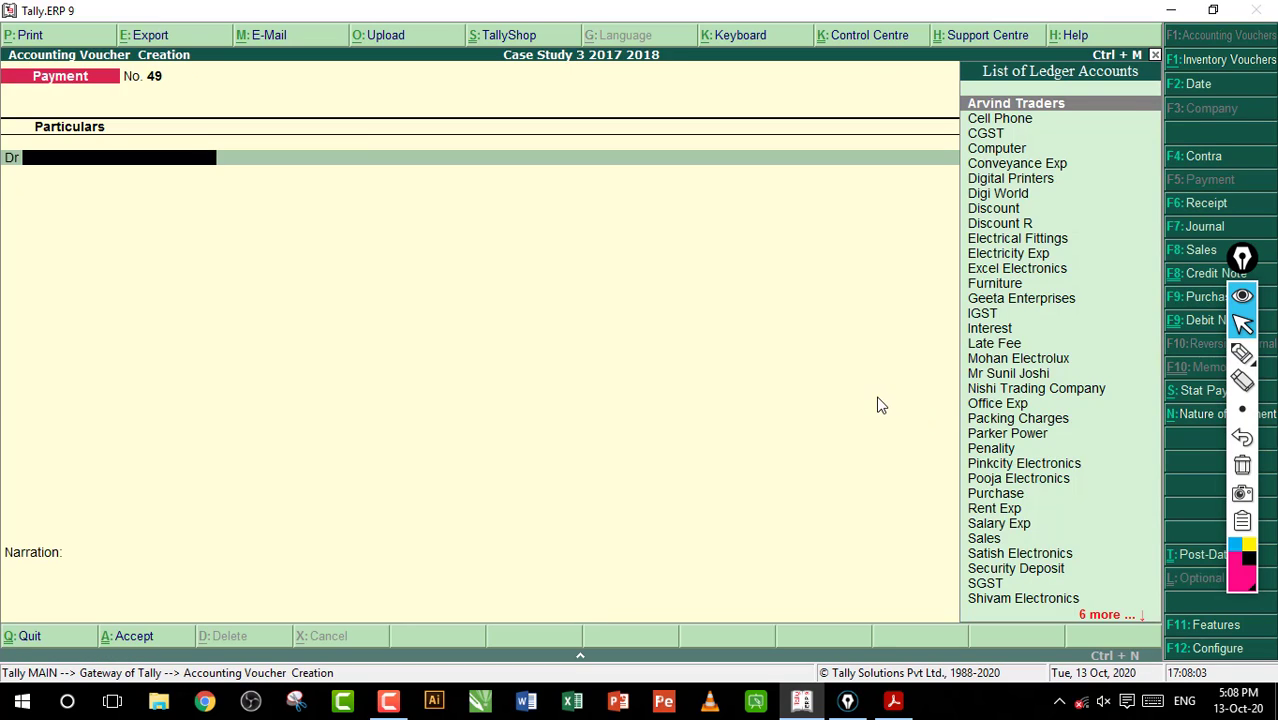
key(F2)
text(1-2)
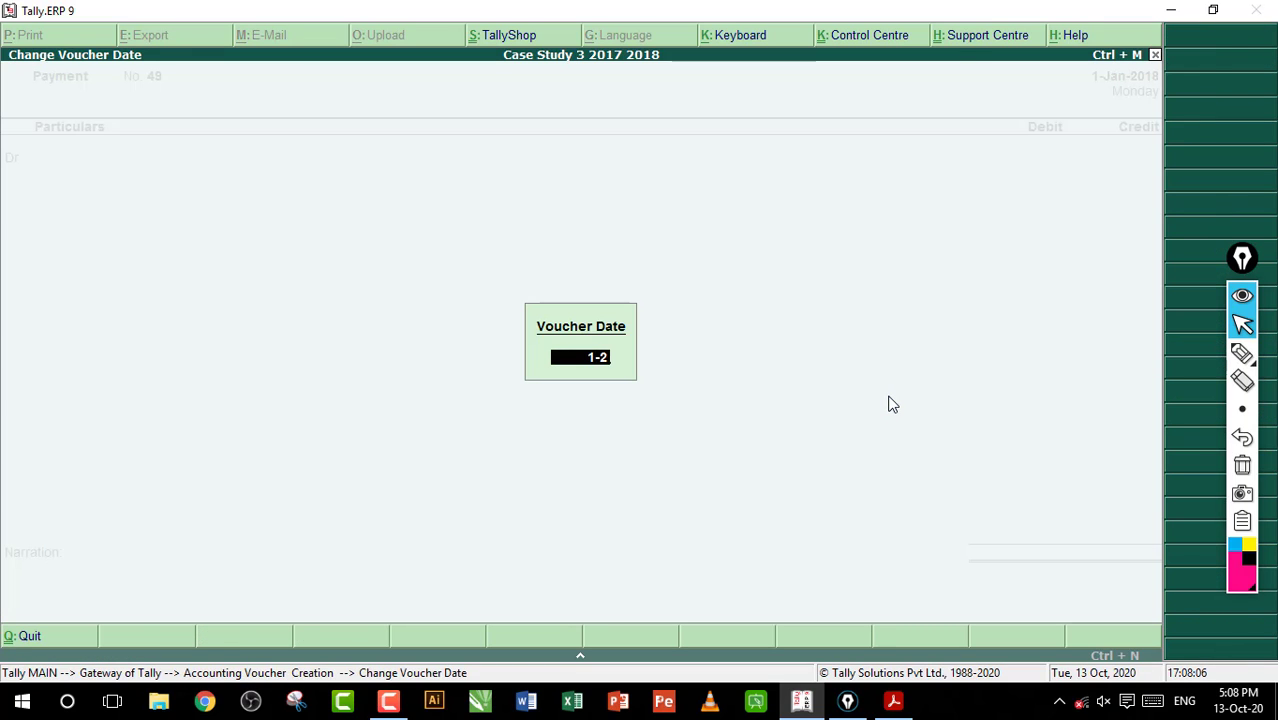
key(Return)
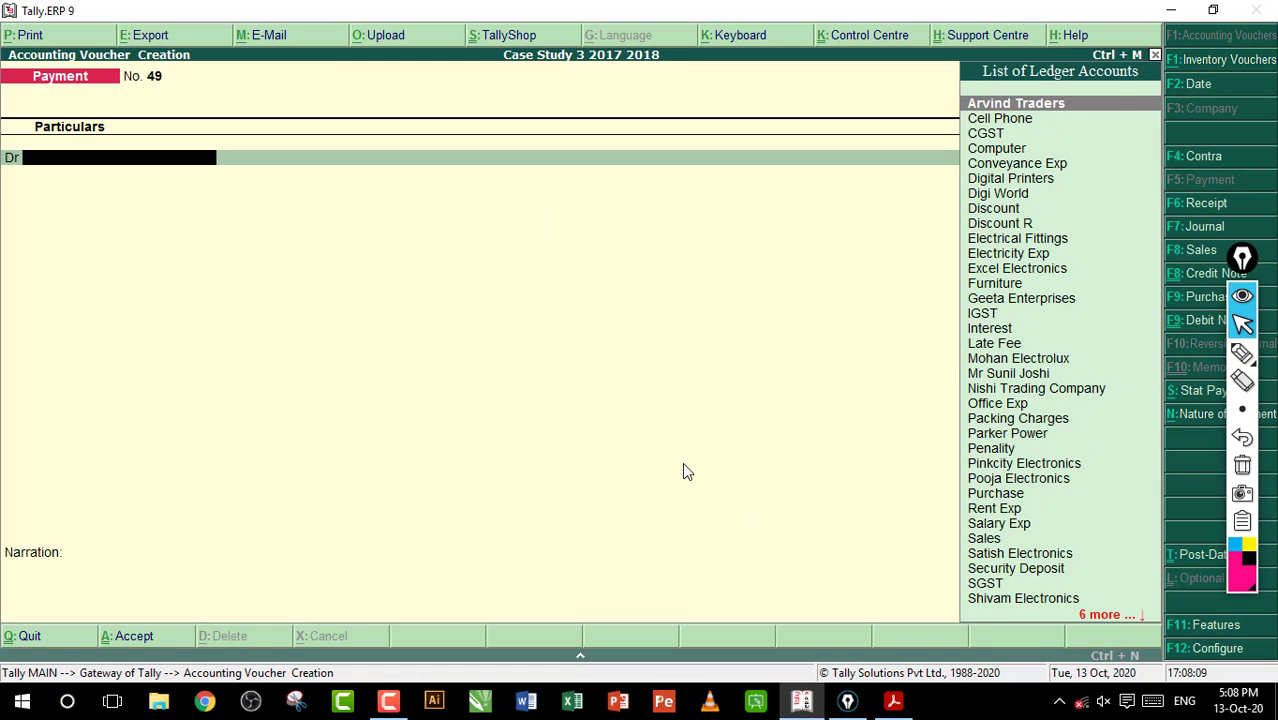
key(F8)
key(Return)
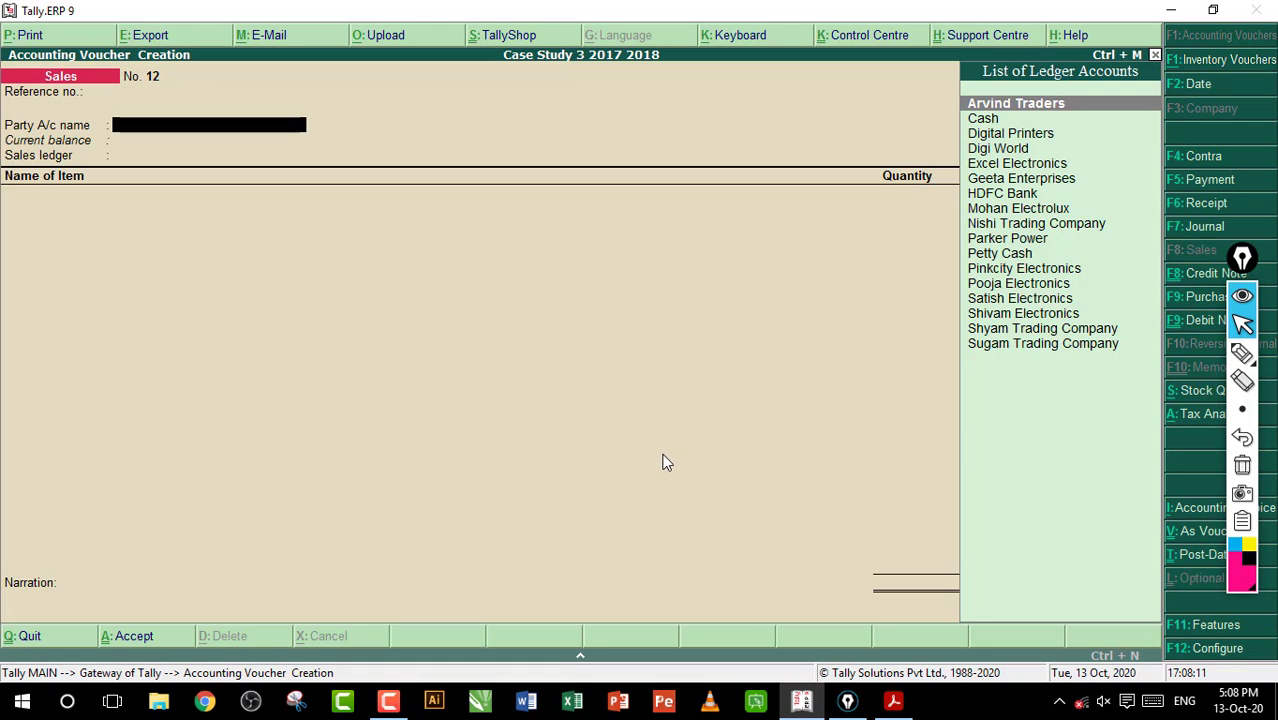
Switch to the workbook PDF and check the buyer and payment terms of entry 87
click(893, 700)
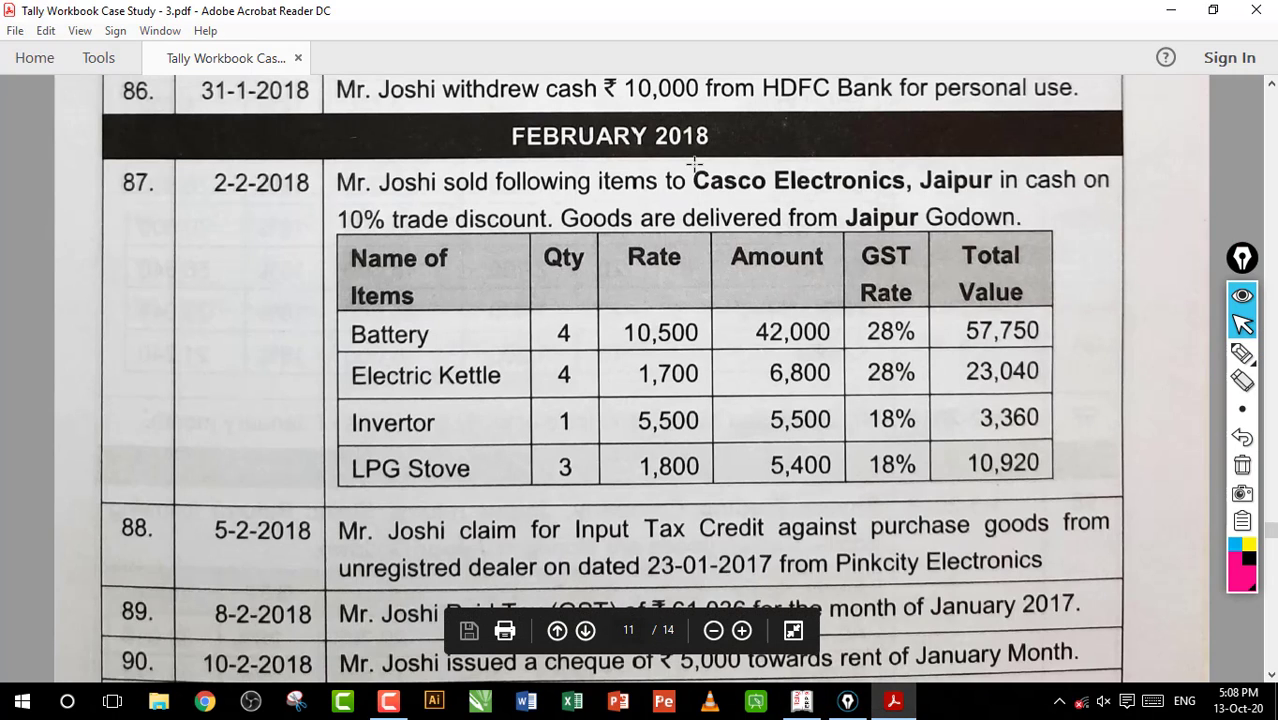
drag(693, 165, 1084, 235)
click(829, 180)
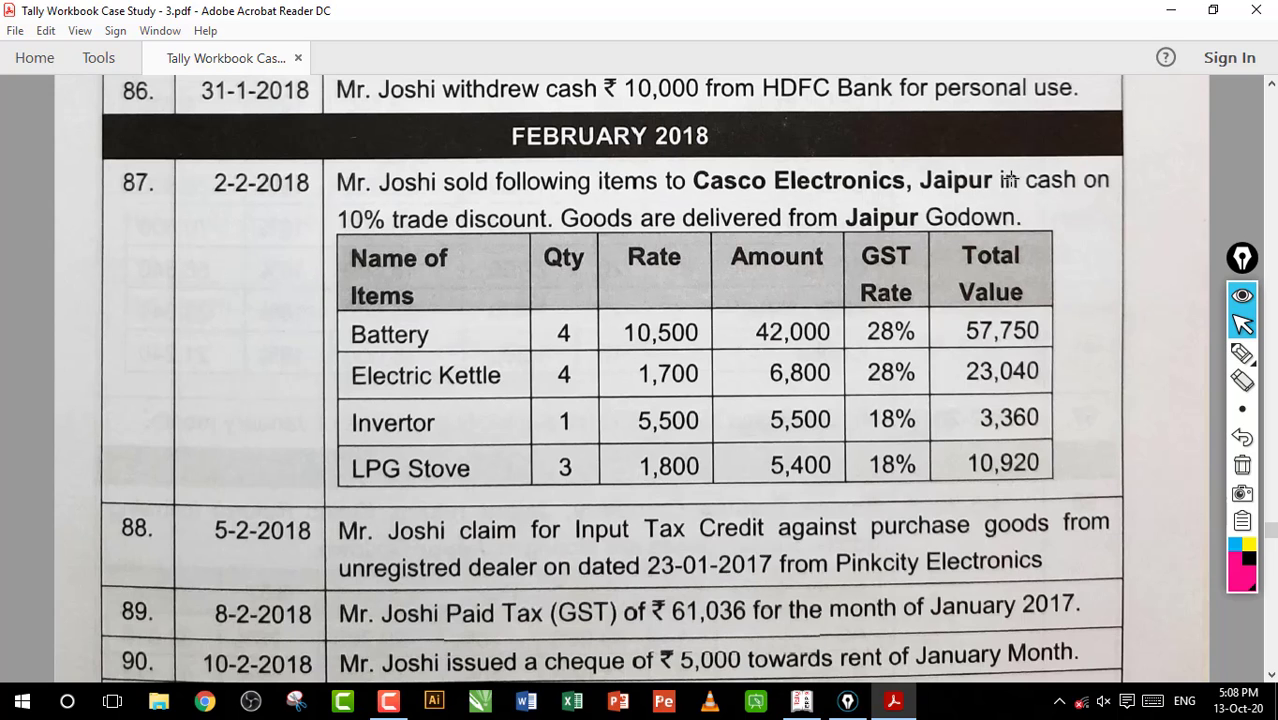
Return to Tally.ERP 9 and set the sales voucher's party account to Cash
click(801, 700)
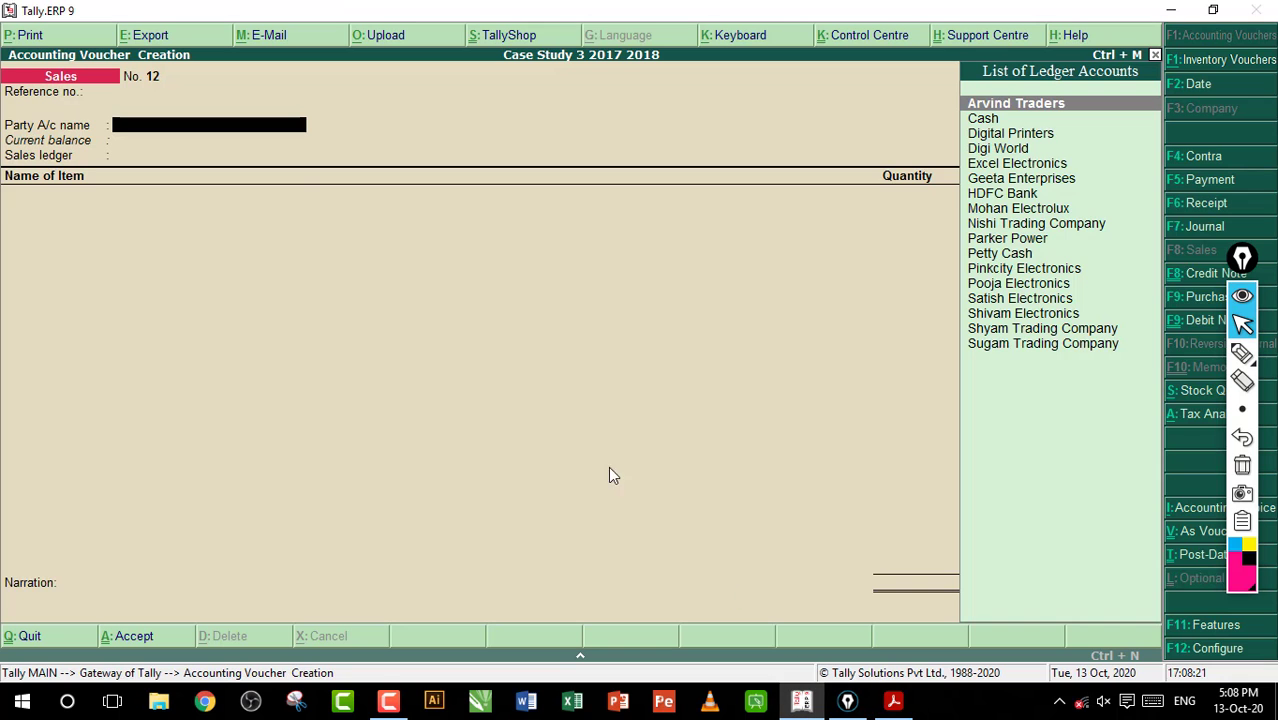
text(C)
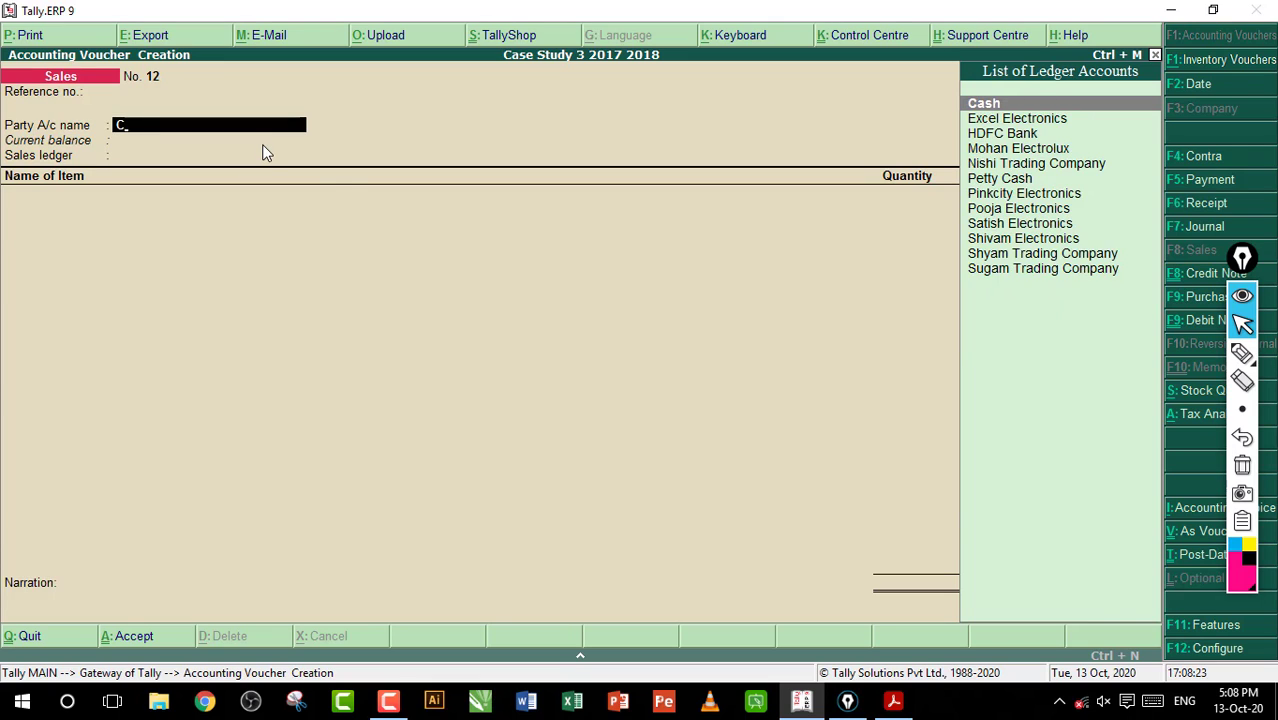
key(Return)
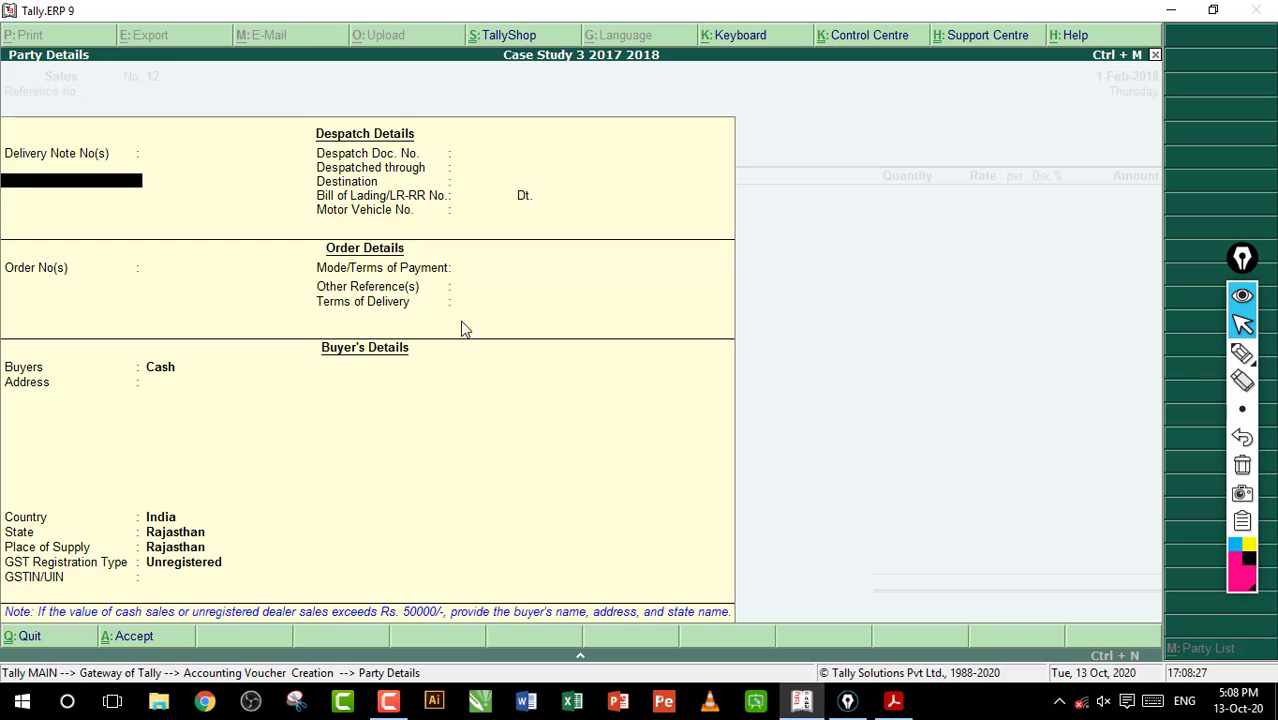
Tick the buyer name and address fields in the party details with the pen, and clear the marks
click(1242, 354)
drag(137, 368, 220, 343)
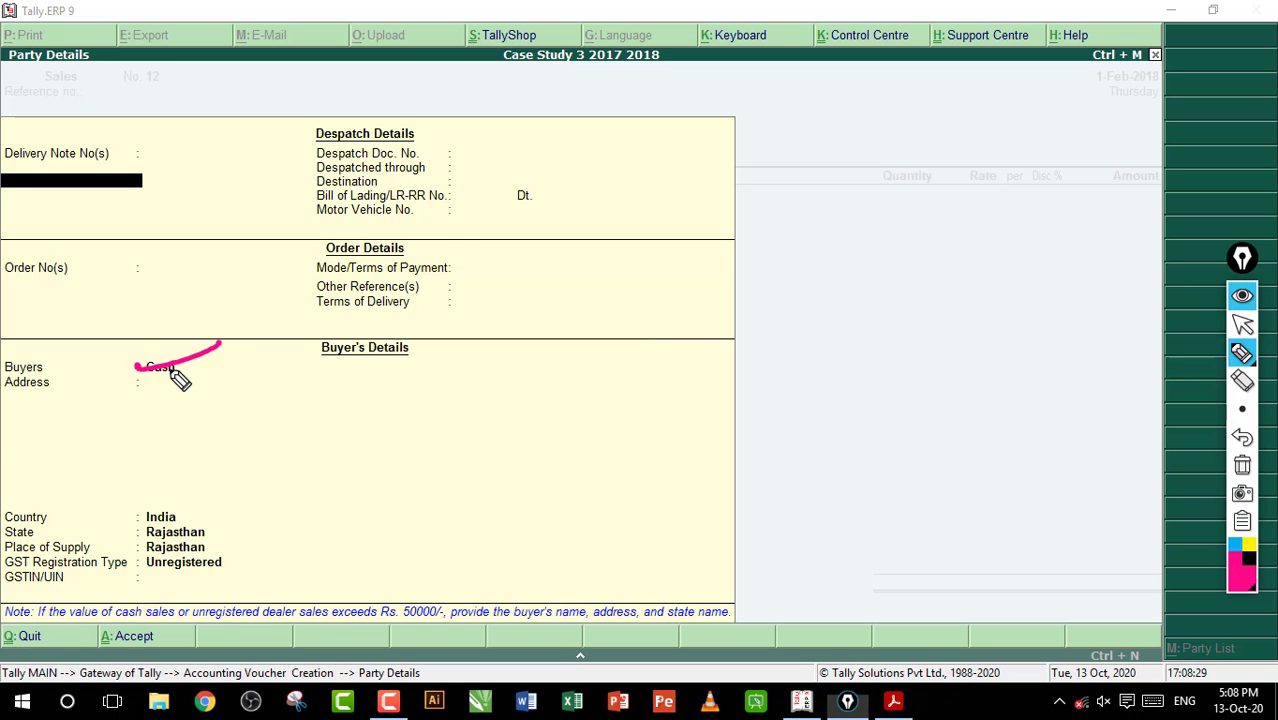
drag(133, 396, 204, 372)
drag(127, 432, 210, 400)
click(1242, 465)
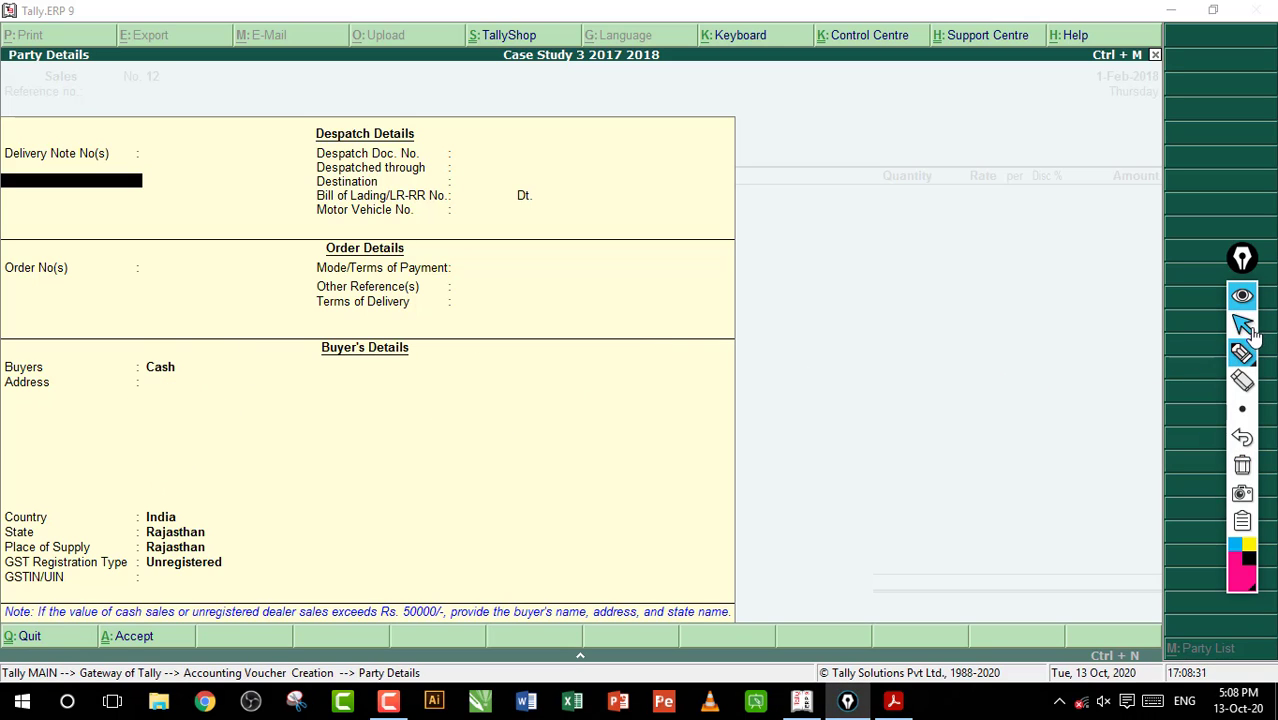
Accept the party details for the Cash buyer without entering despatch, order or address information
click(1242, 324)
click(662, 429)
key(ctrl+a)
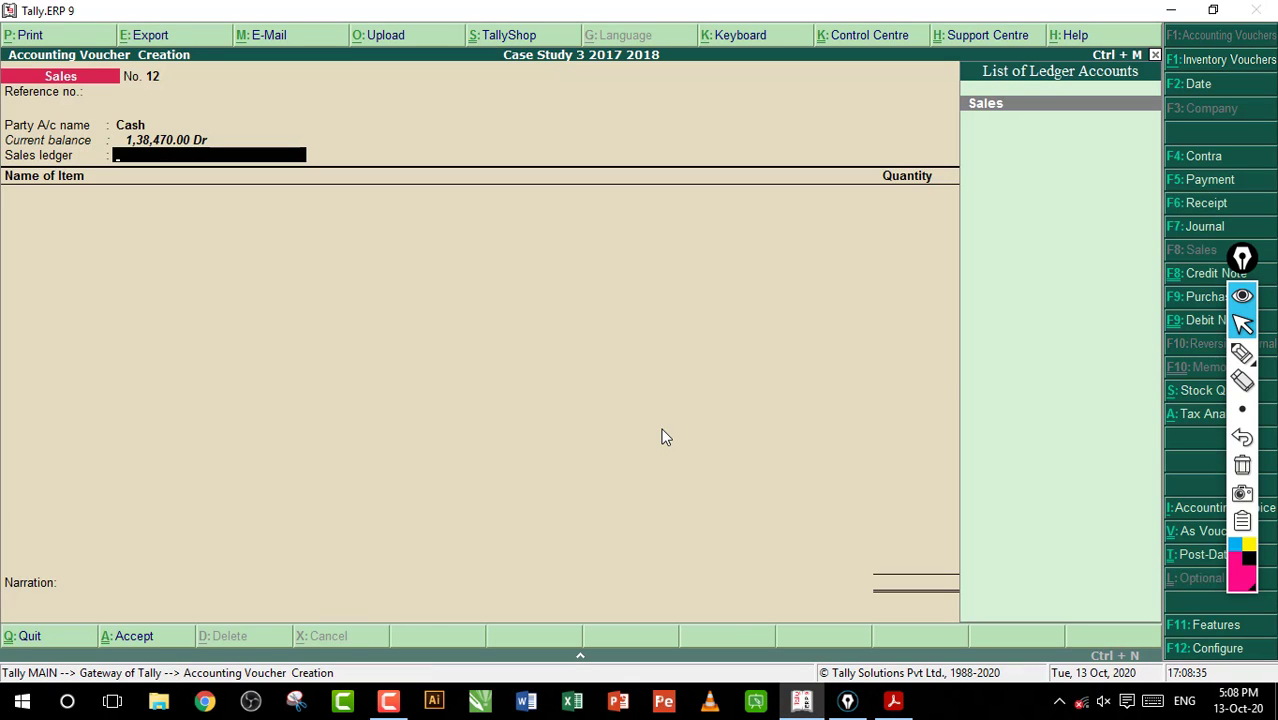
Choose the Sales ledger for the voucher and set its GST classification to Sales Taxable
key(Return)
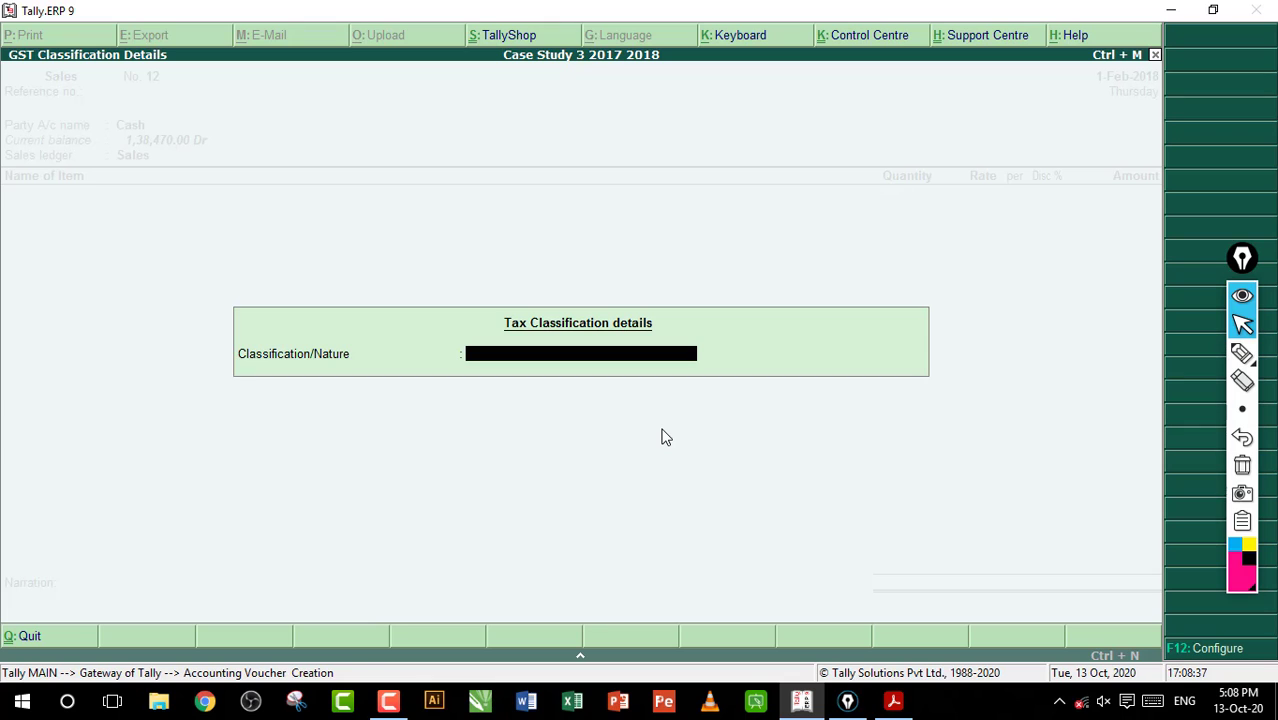
text(S)
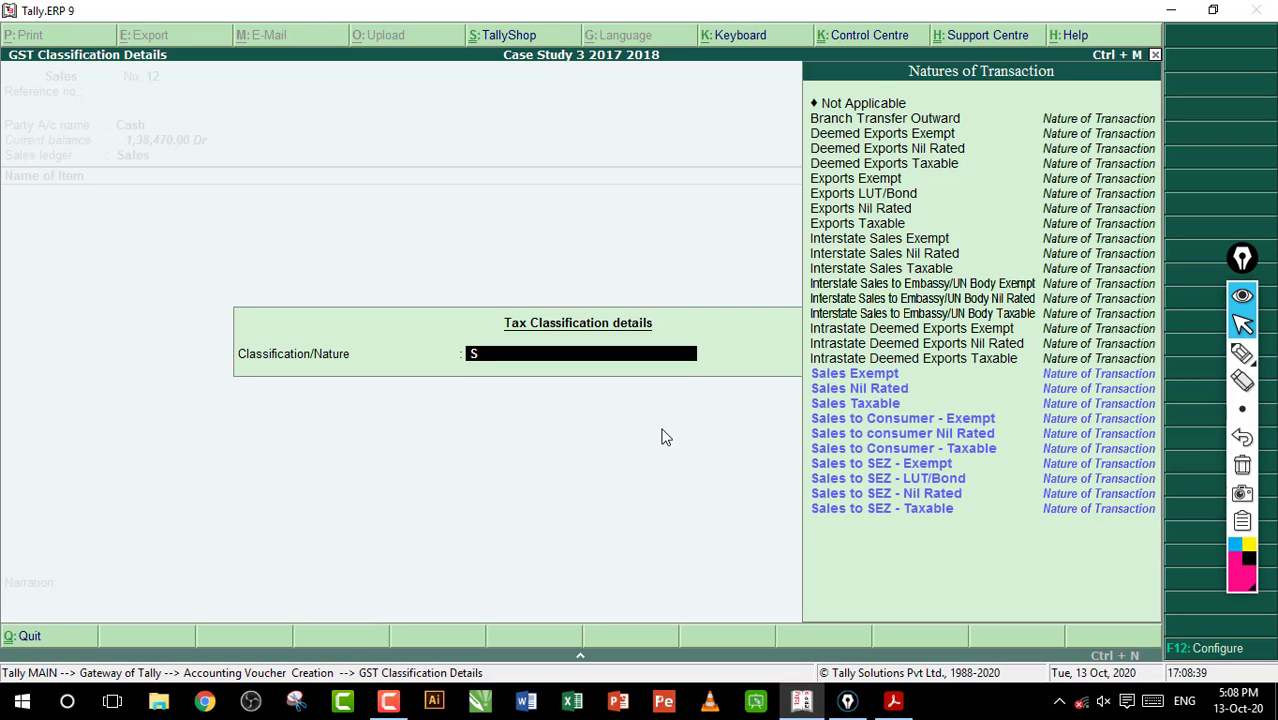
key(Down)
key(Down)
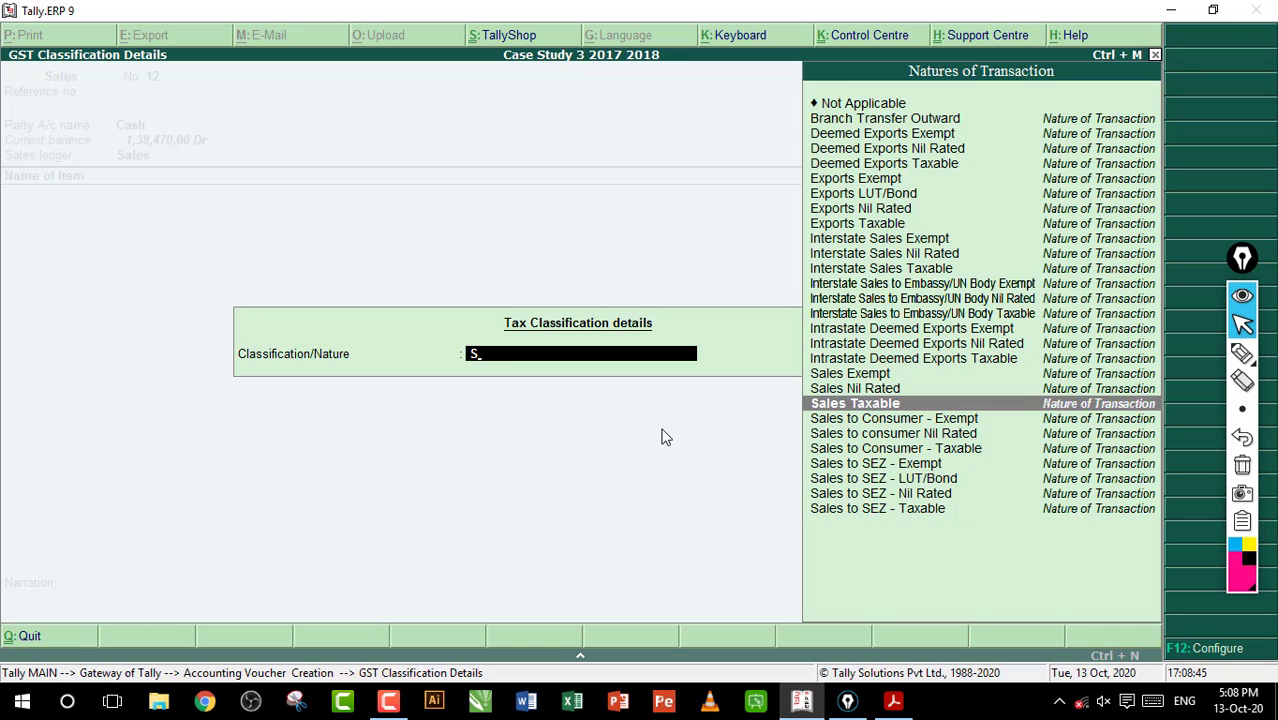
key(Return)
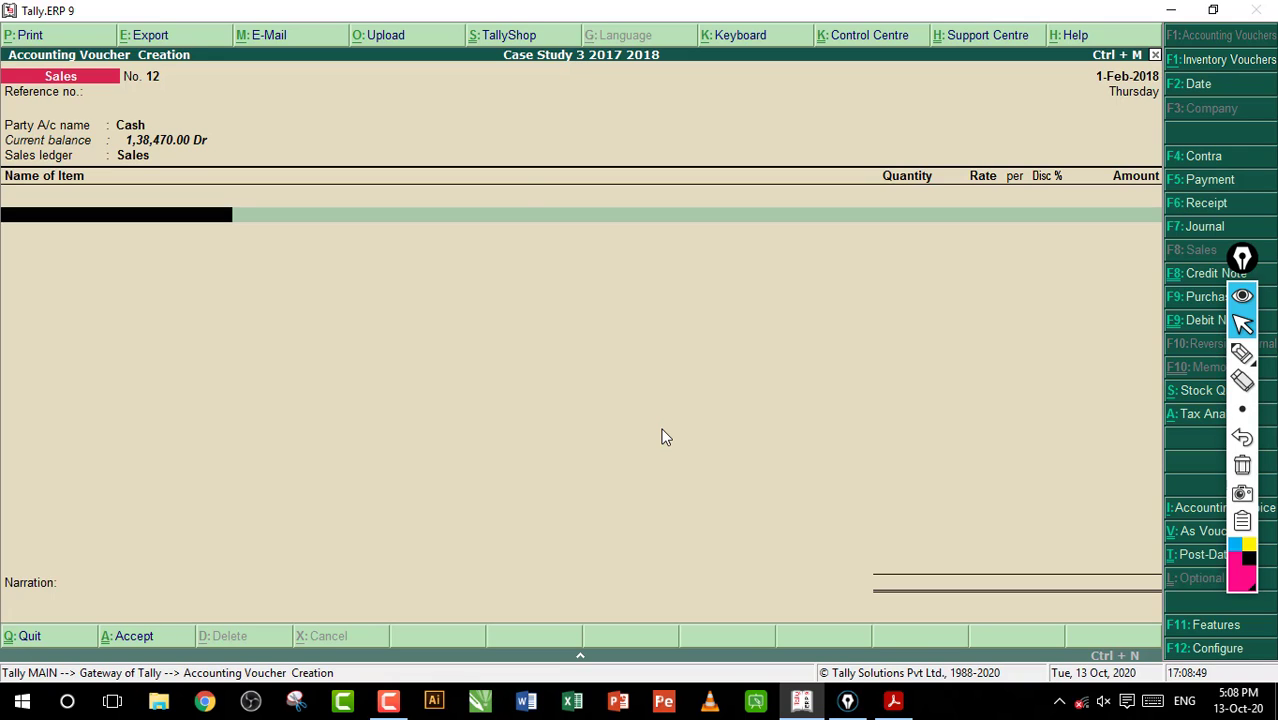
Review the sales voucher configuration down to the option allowing modification of GST tax details, and point it out with a temporary pen arrow
key(F12)
key(Return)
key(Return)
key(Return)
key(Return)
key(Return)
key(Return)
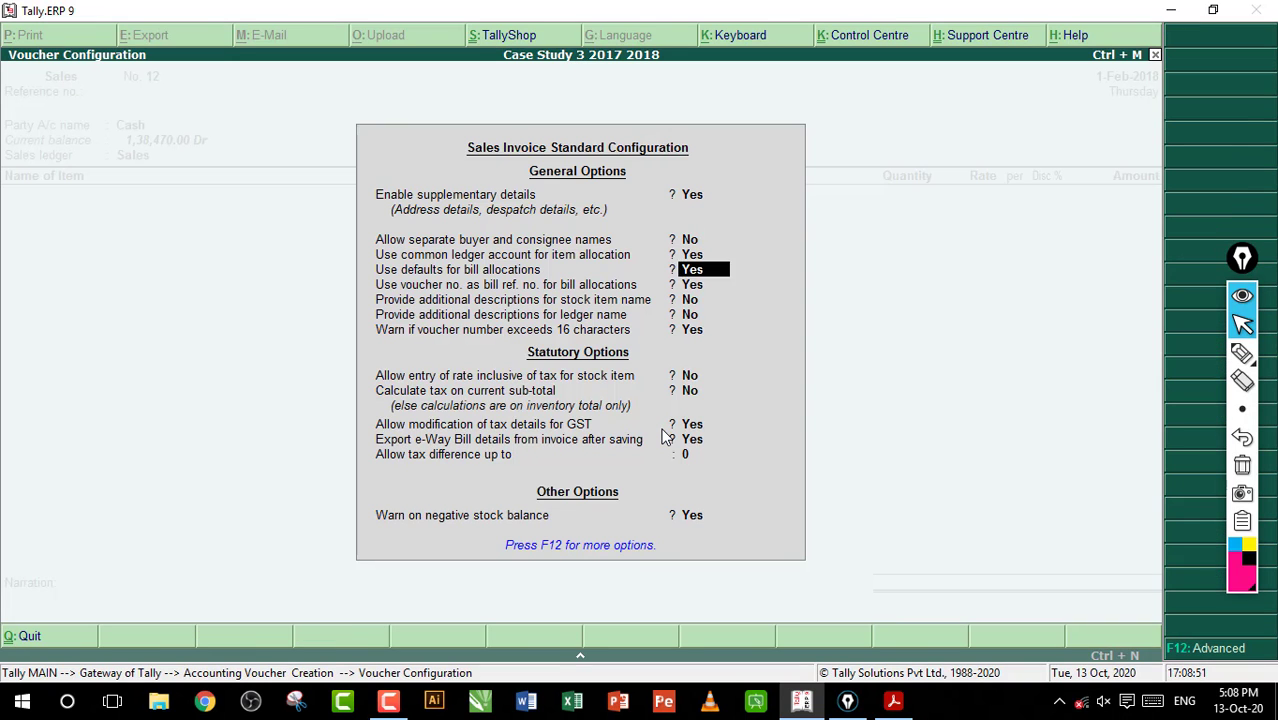
key(Return)
key(Return)
key(Return)
key(Return)
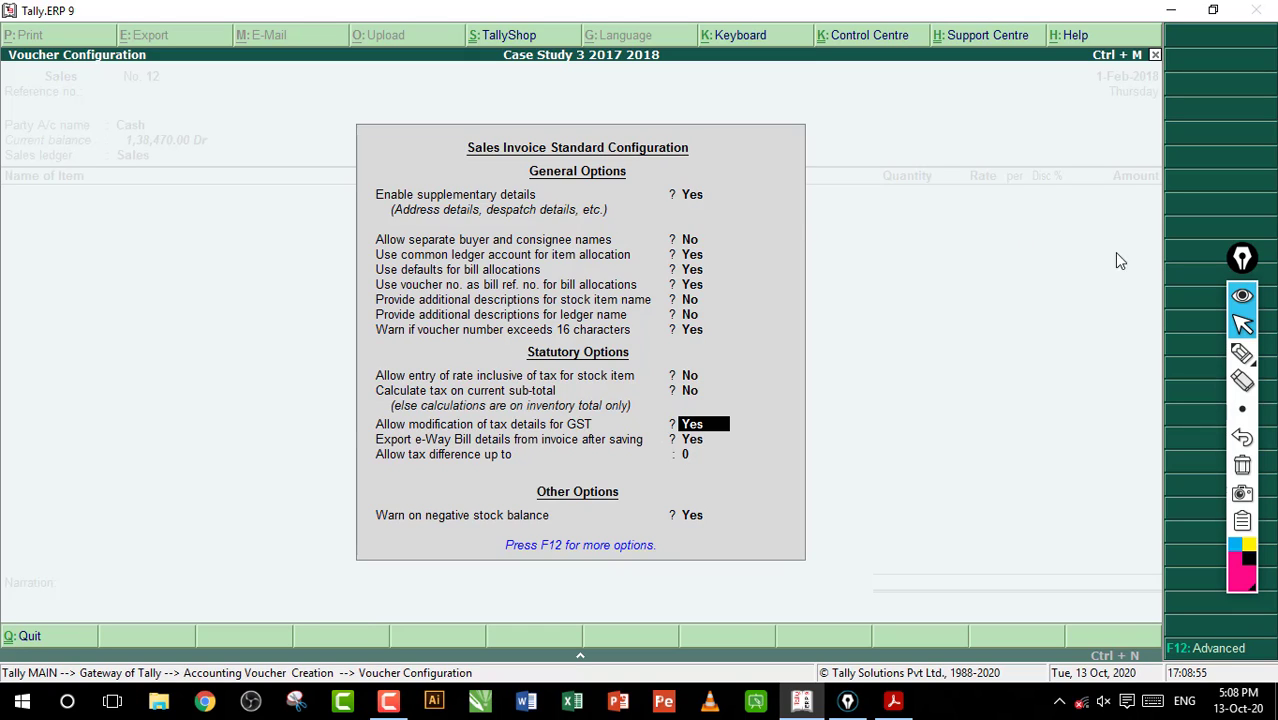
click(1241, 352)
drag(627, 424, 675, 424)
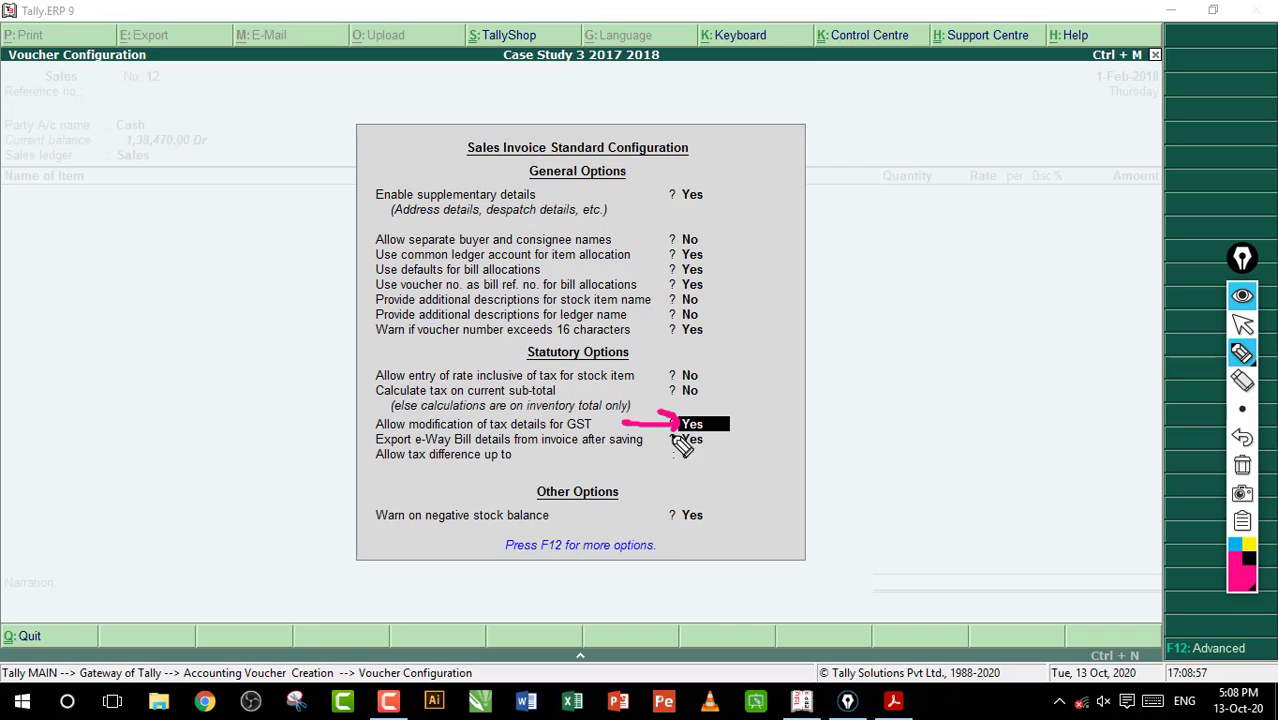
click(1242, 465)
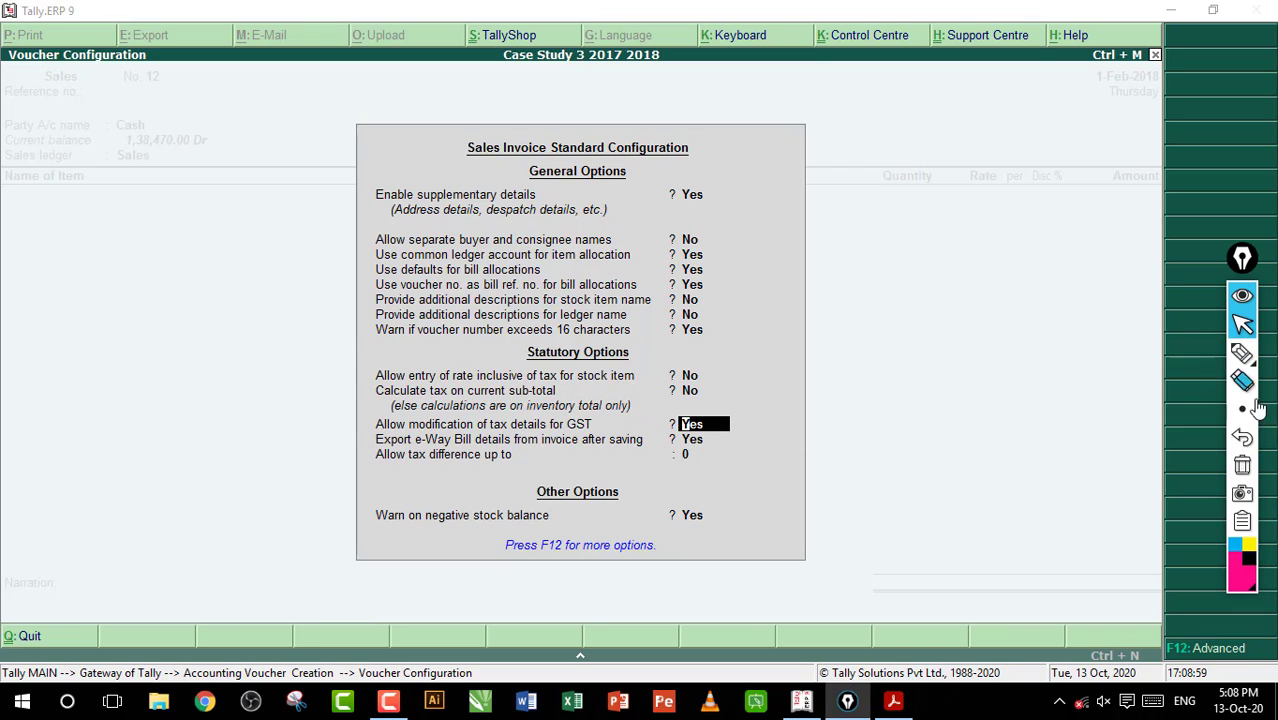
Annotate the GST tax modification option with a circled "GST" and an arrow, then clear the marks and accept the configuration
click(1241, 352)
mouse_move(836, 392)
mouse_down()
mouse_move(850, 428)
mouse_move(940, 405)
mouse_move(962, 418)
mouse_move(884, 450)
mouse_up()
drag(984, 443, 860, 473)
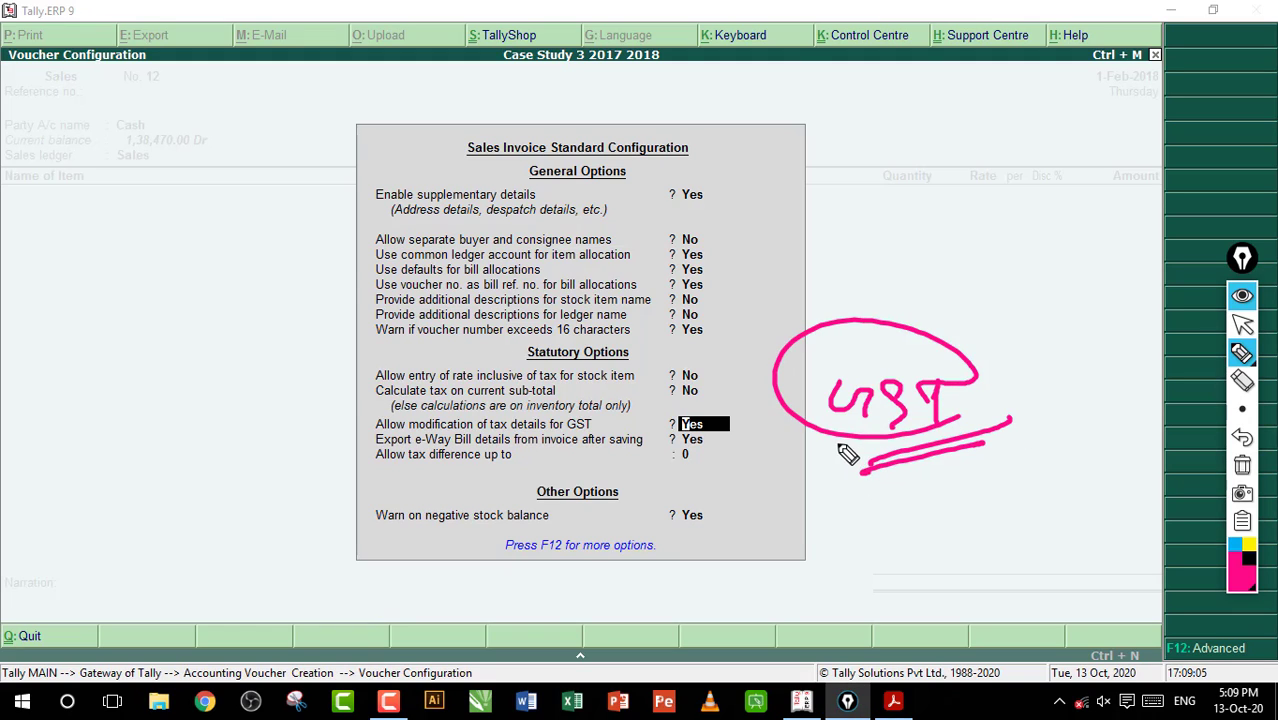
mouse_move(765, 407)
mouse_down()
mouse_move(722, 429)
mouse_move(733, 433)
mouse_up()
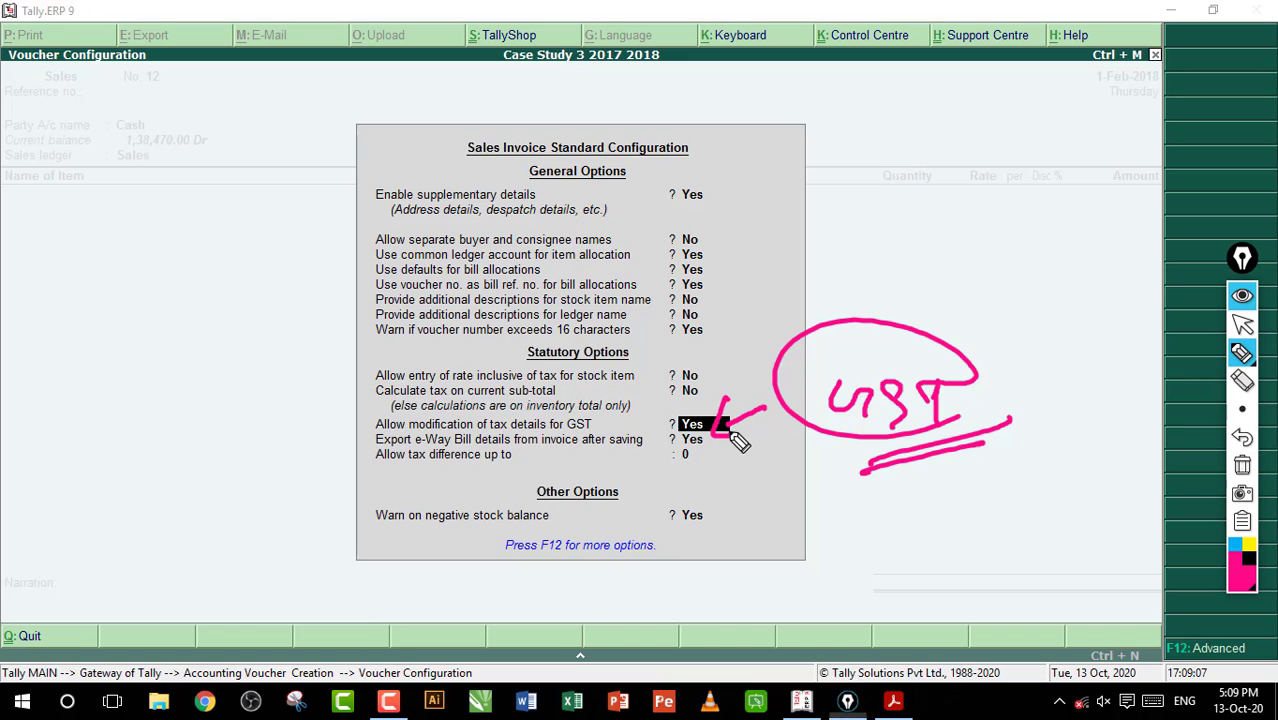
click(1242, 465)
click(1242, 325)
key(Return)
key(Return)
key(Return)
key(Return)
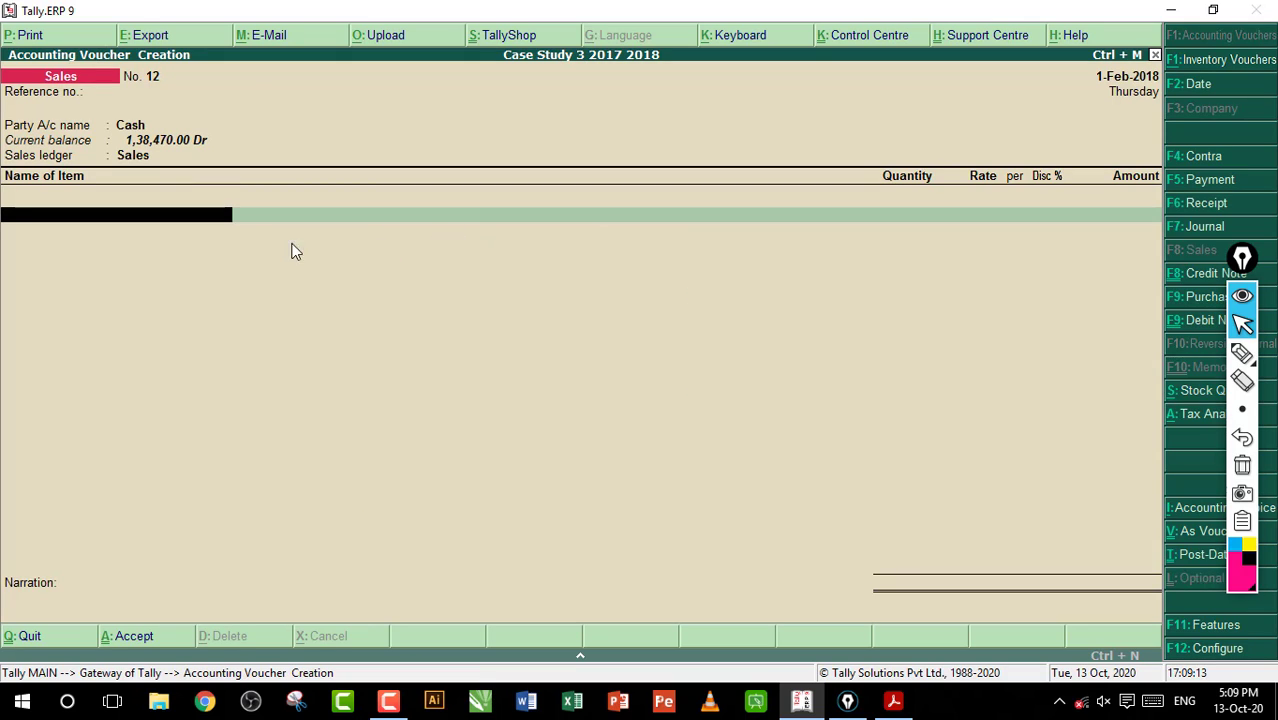
Bracket the voucher's item area with the pen, write a circled, underlined note beside it, and clear the marks
click(1241, 353)
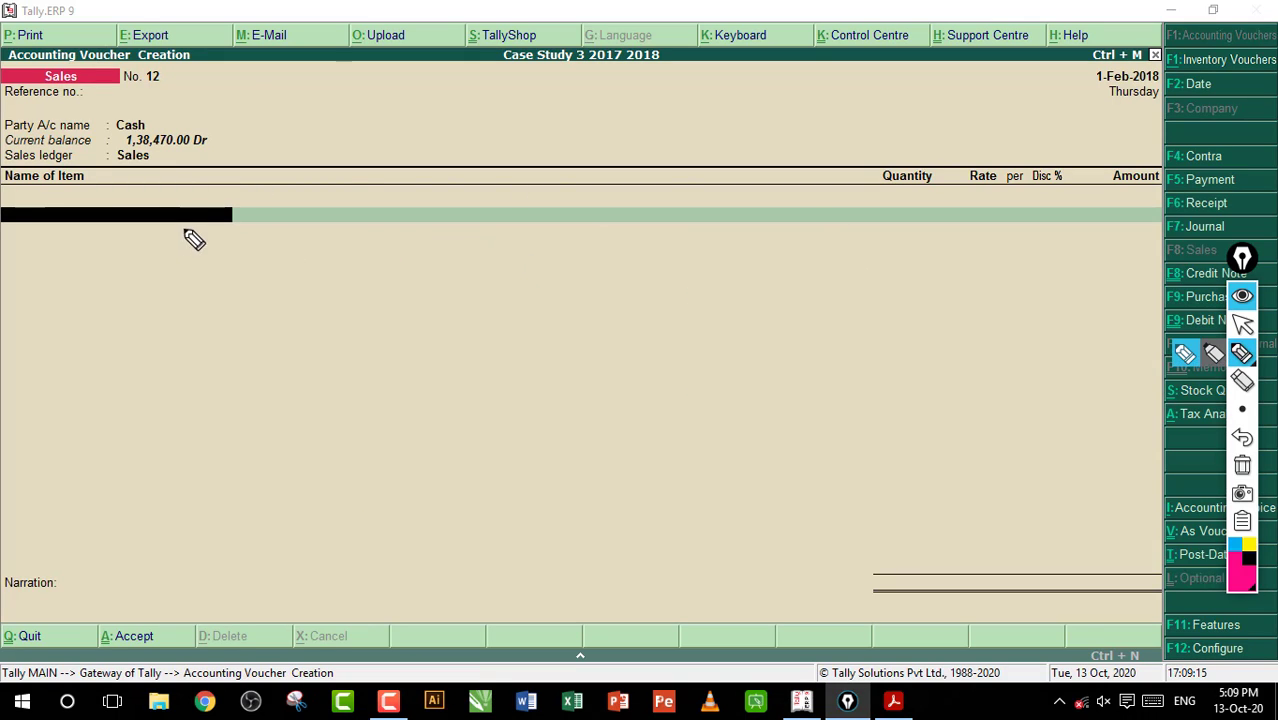
mouse_move(168, 228)
mouse_down()
mouse_move(241, 369)
mouse_move(168, 383)
mouse_up()
mouse_move(404, 266)
mouse_down()
mouse_move(401, 326)
mouse_move(429, 260)
mouse_up()
drag(440, 295, 555, 309)
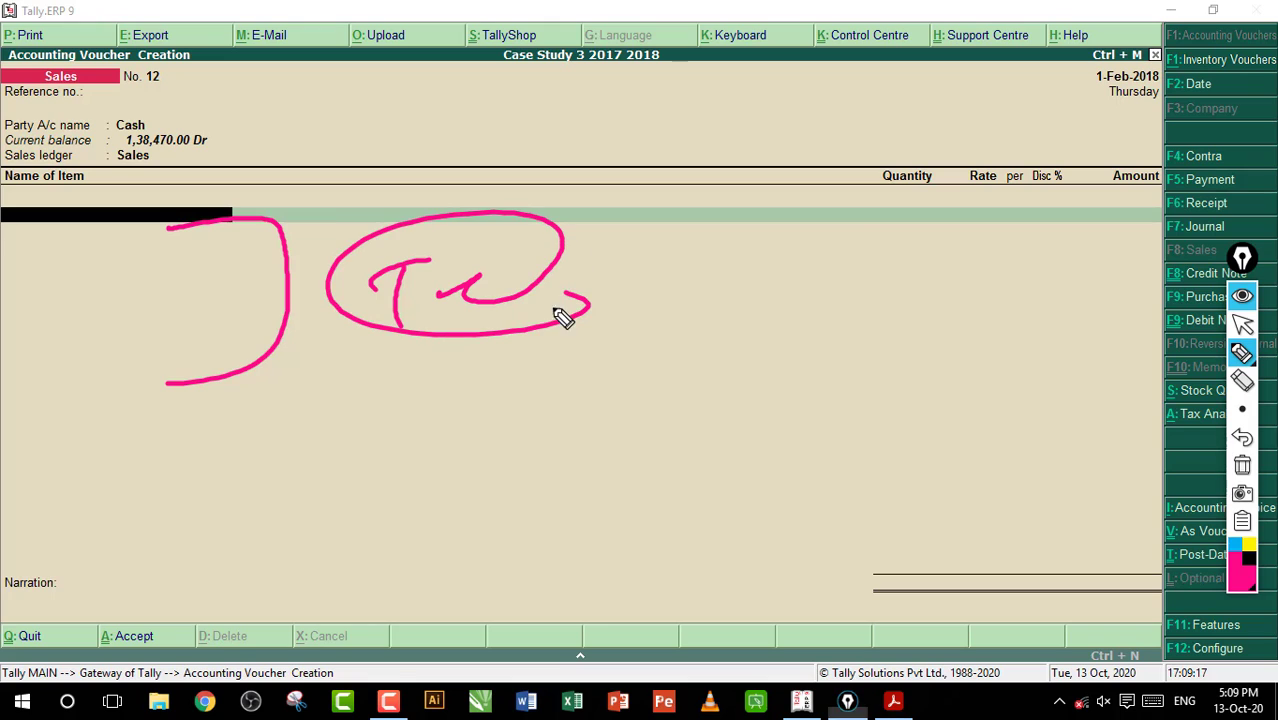
drag(381, 407, 668, 311)
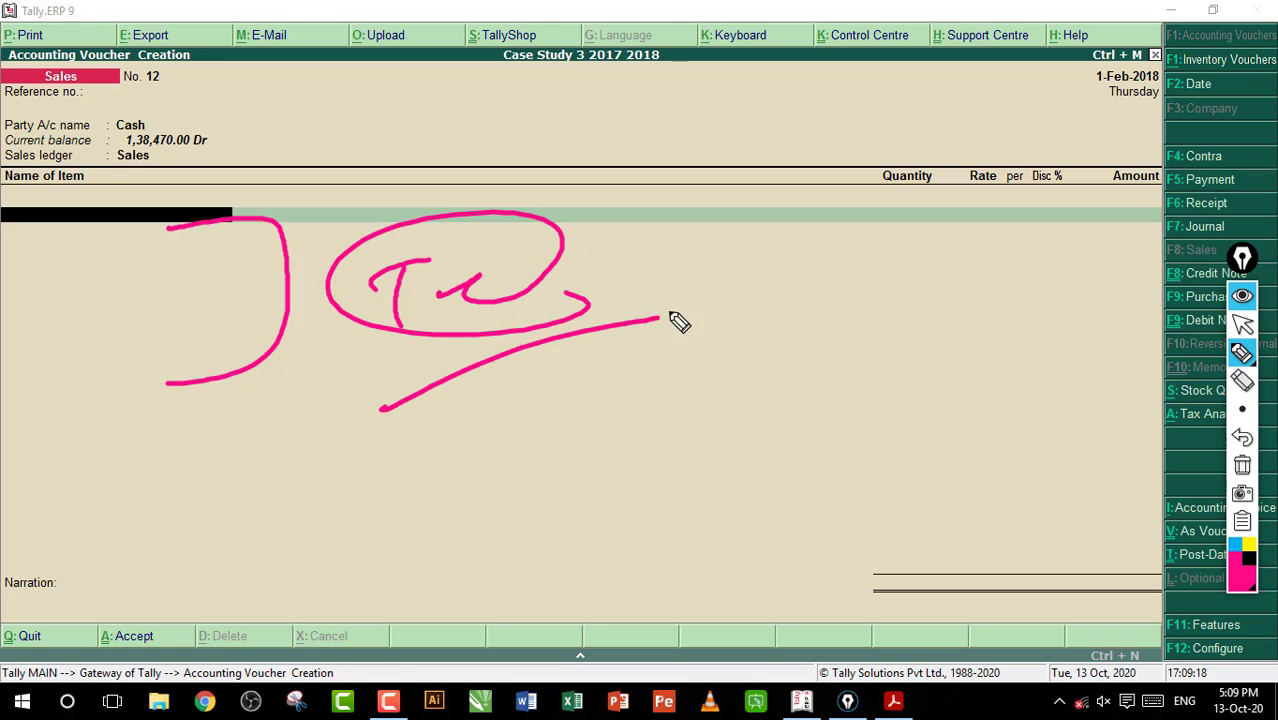
click(1242, 463)
click(1242, 322)
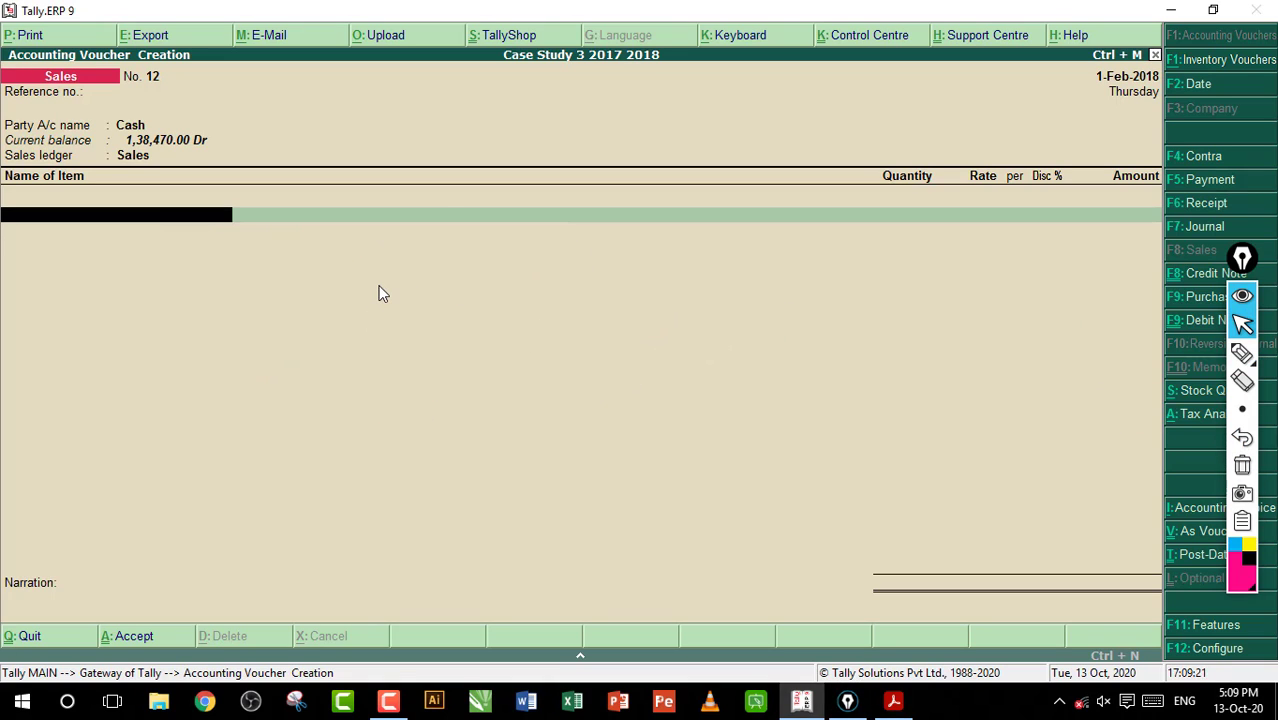
Recheck the Sales Taxable classification and the voucher configuration, accepting both as they are
key(BackSpace)
key(Return)
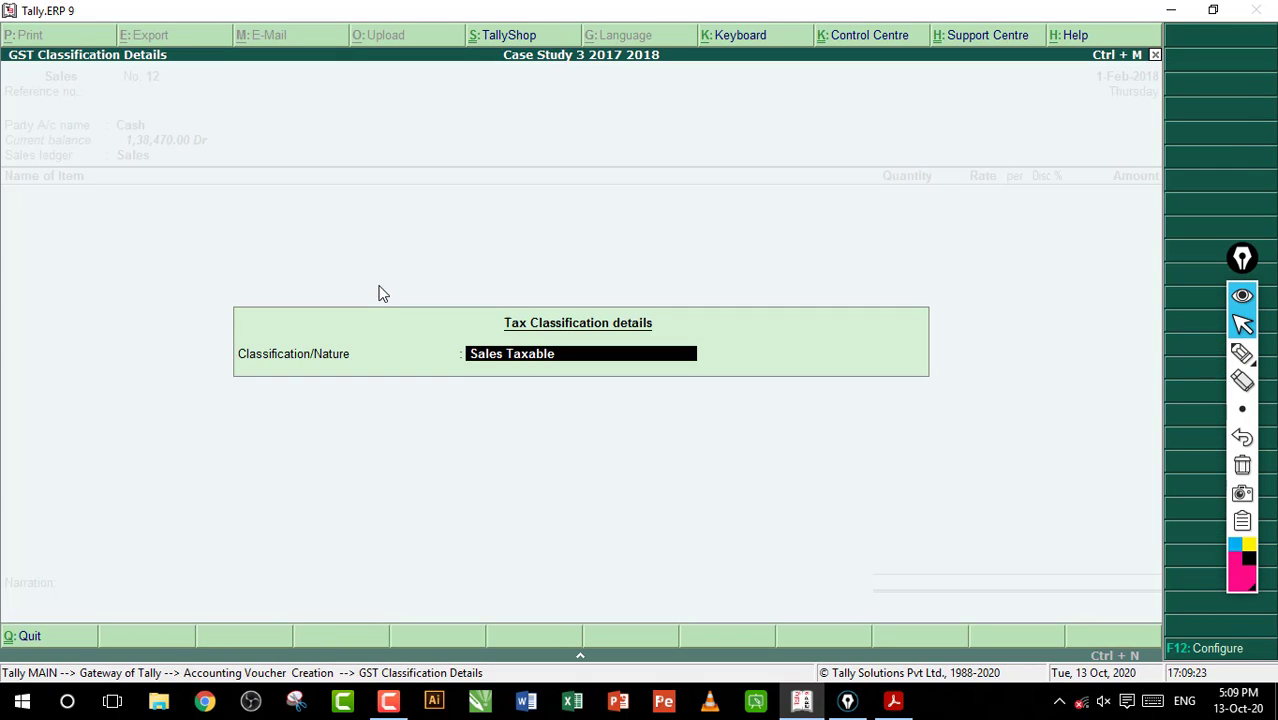
click(1242, 352)
drag(520, 380, 622, 360)
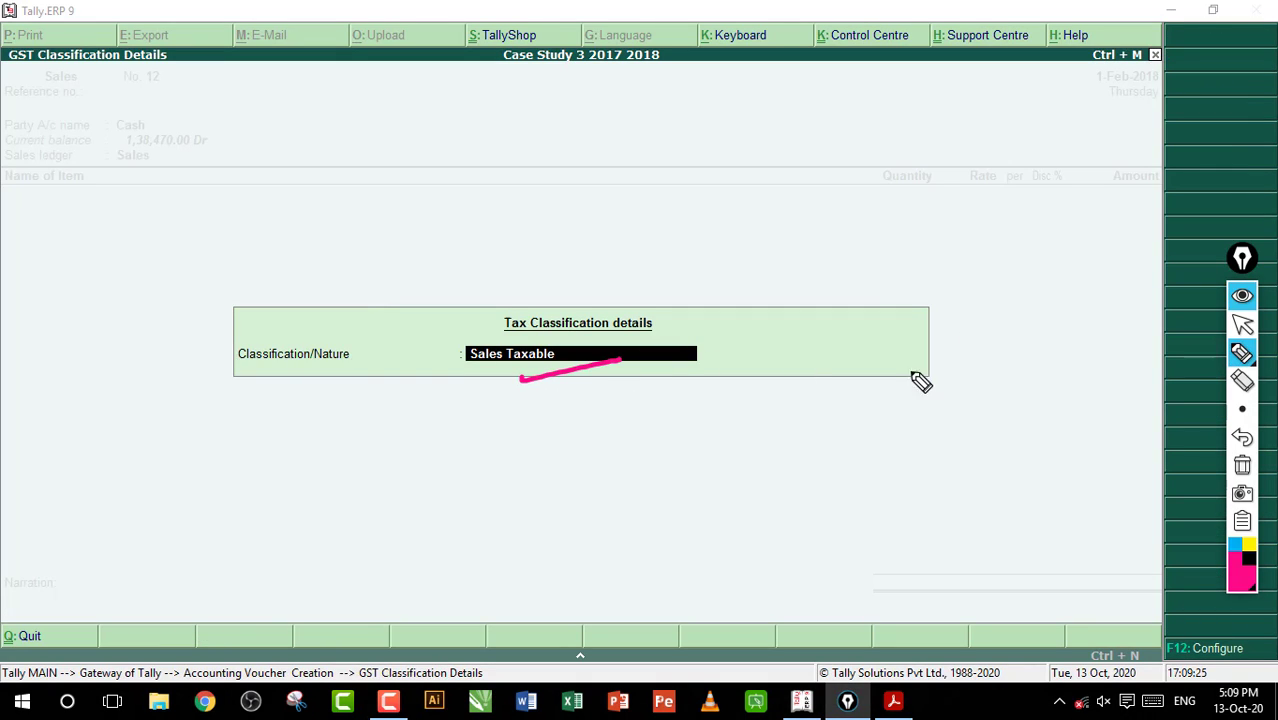
click(1242, 466)
click(1243, 323)
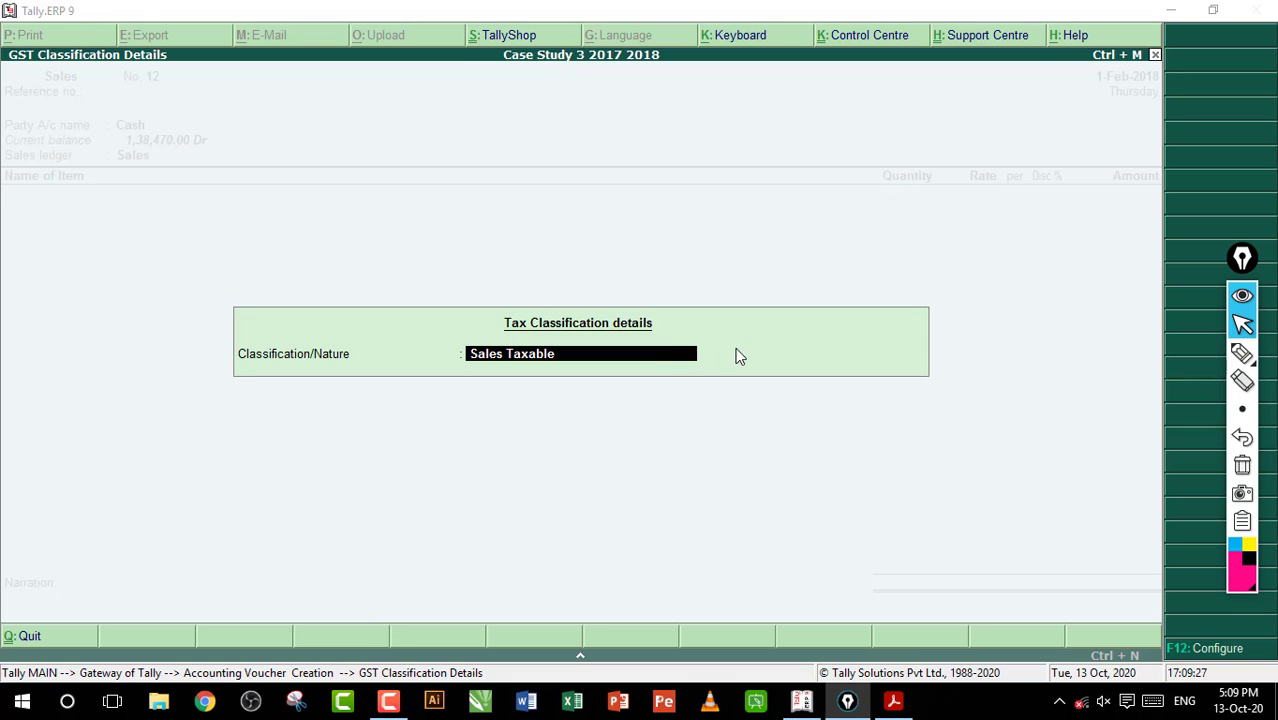
key(Return)
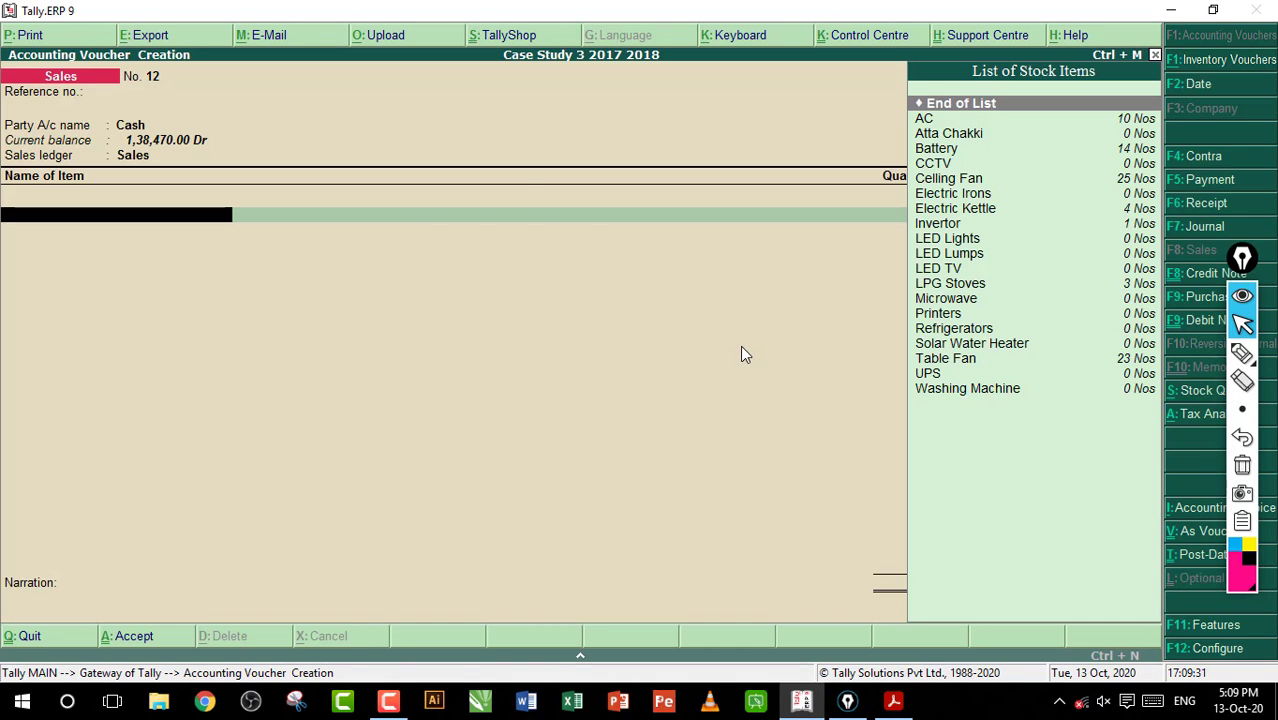
key(F12)
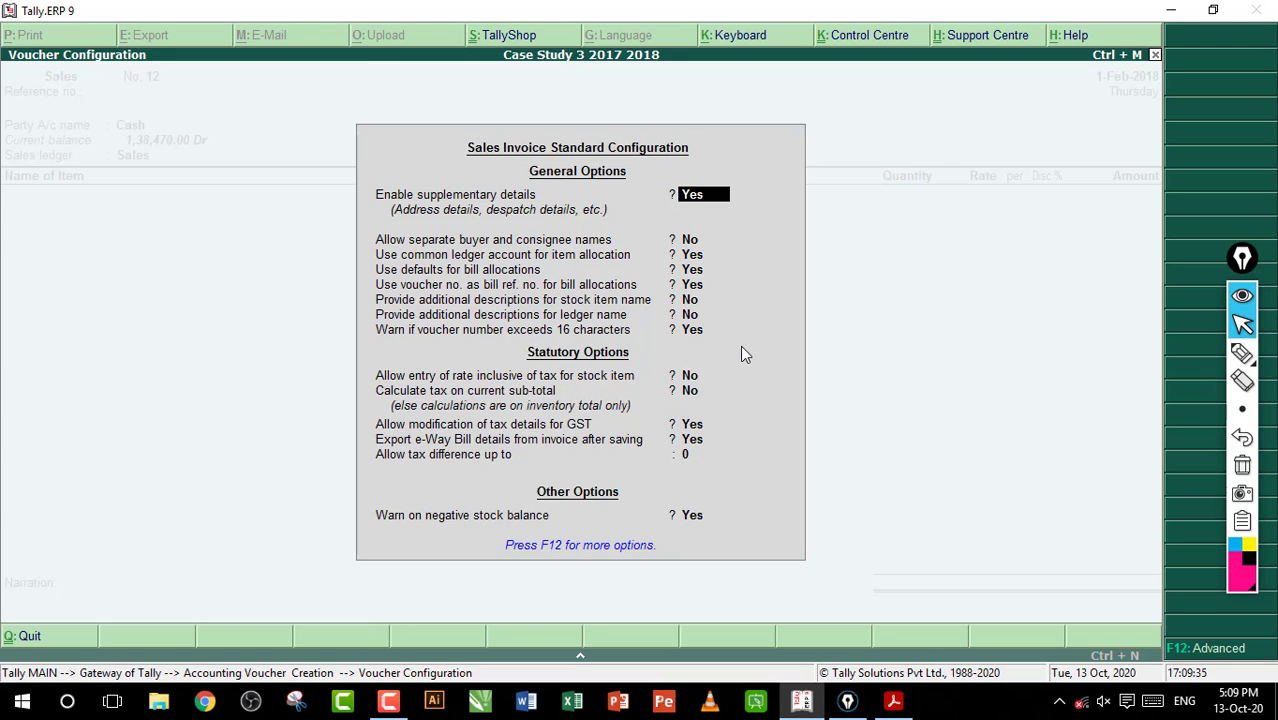
key(ctrl+a)
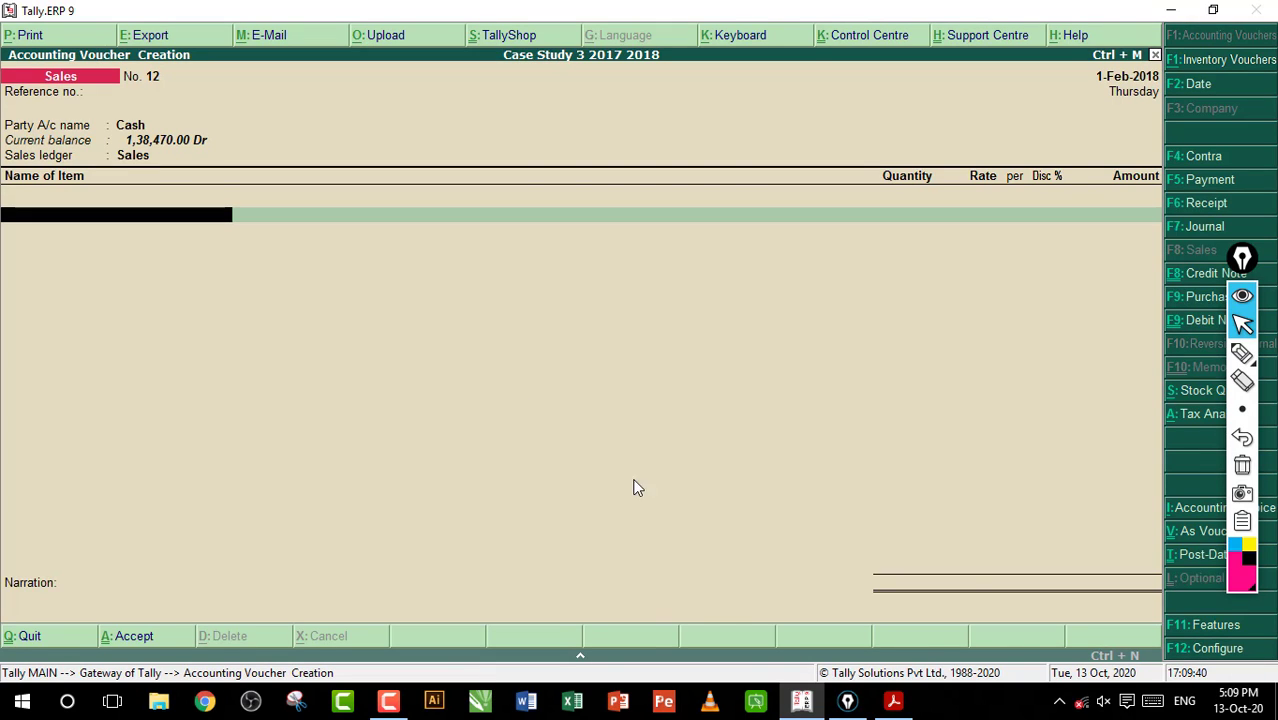
Check the item list of entry 87 in the workbook PDF and return to the Tally.ERP 9 sales voucher
click(890, 700)
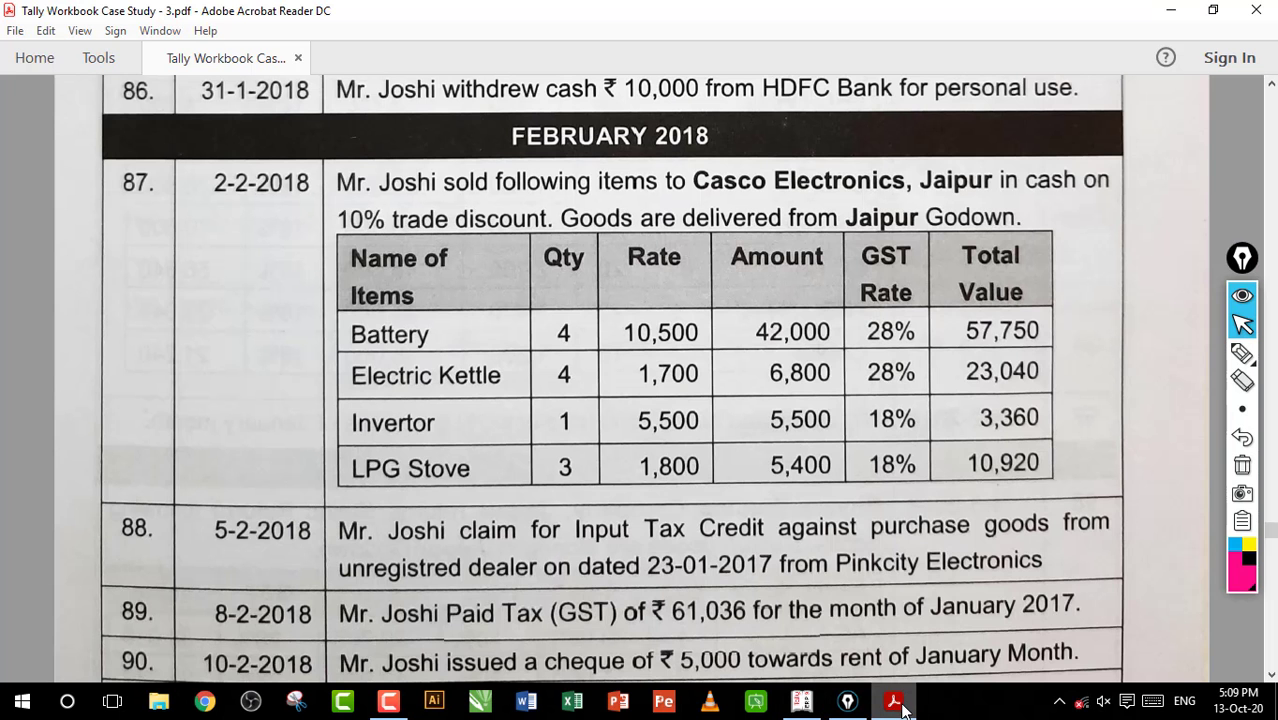
mouse_move(900, 706)
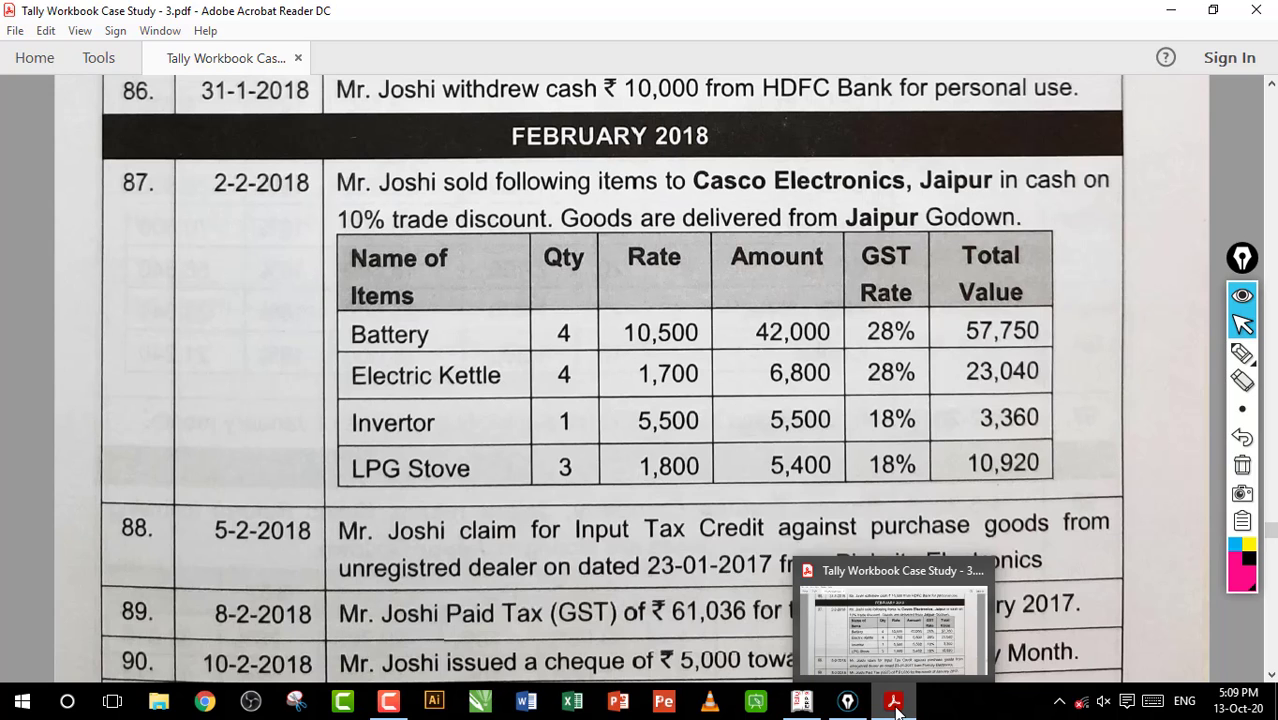
click(895, 705)
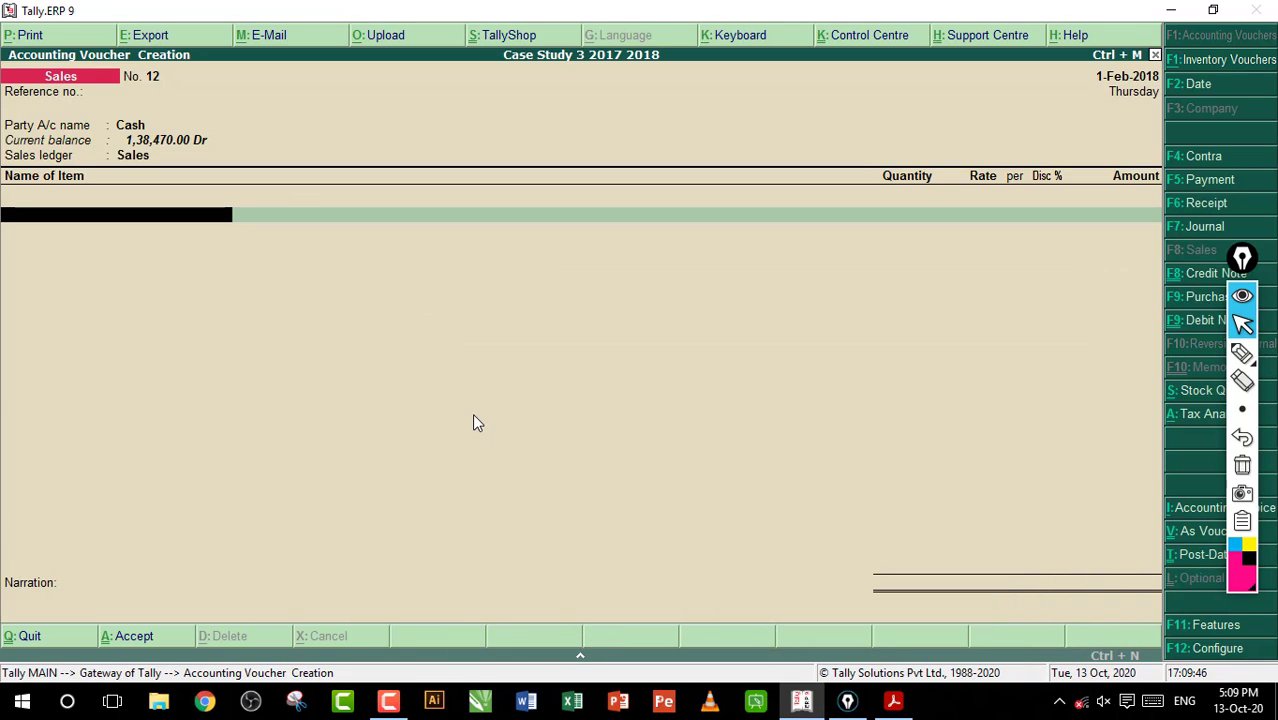
Add Battery as the first item, with a quantity of 4 Nos from the Jaipur godown
text(B)
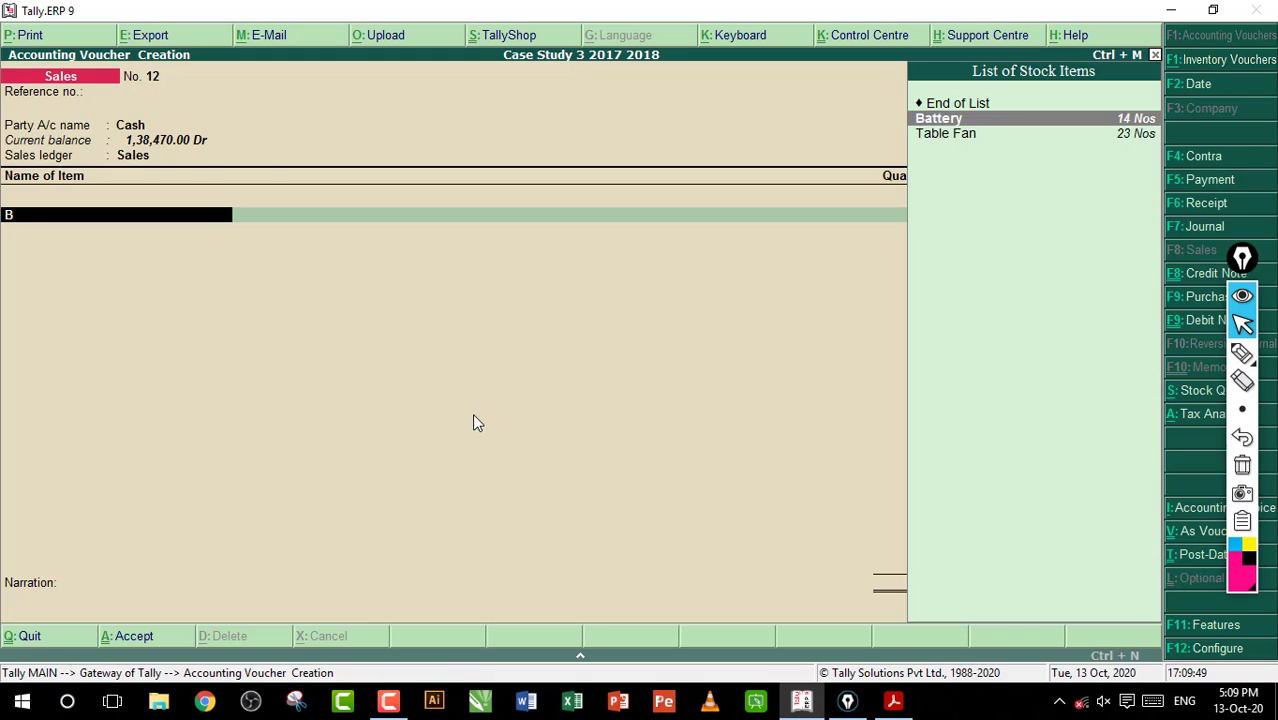
key(Return)
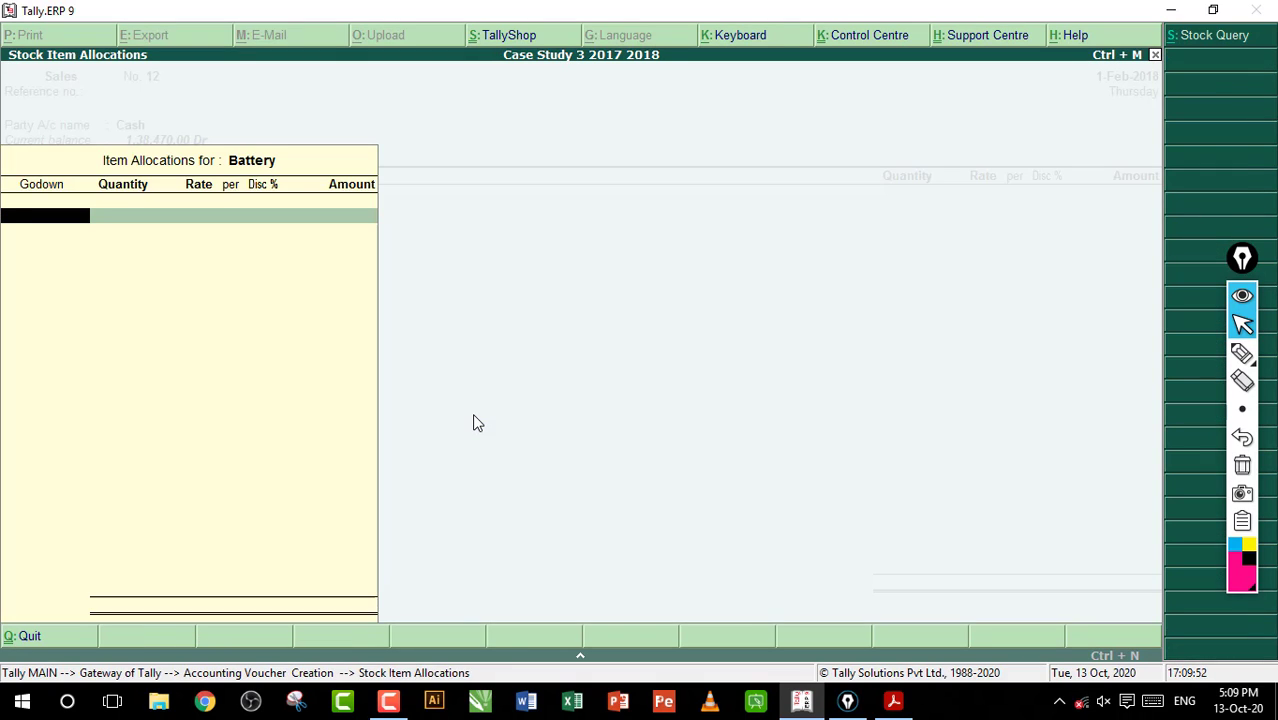
text(ja)
key(Return)
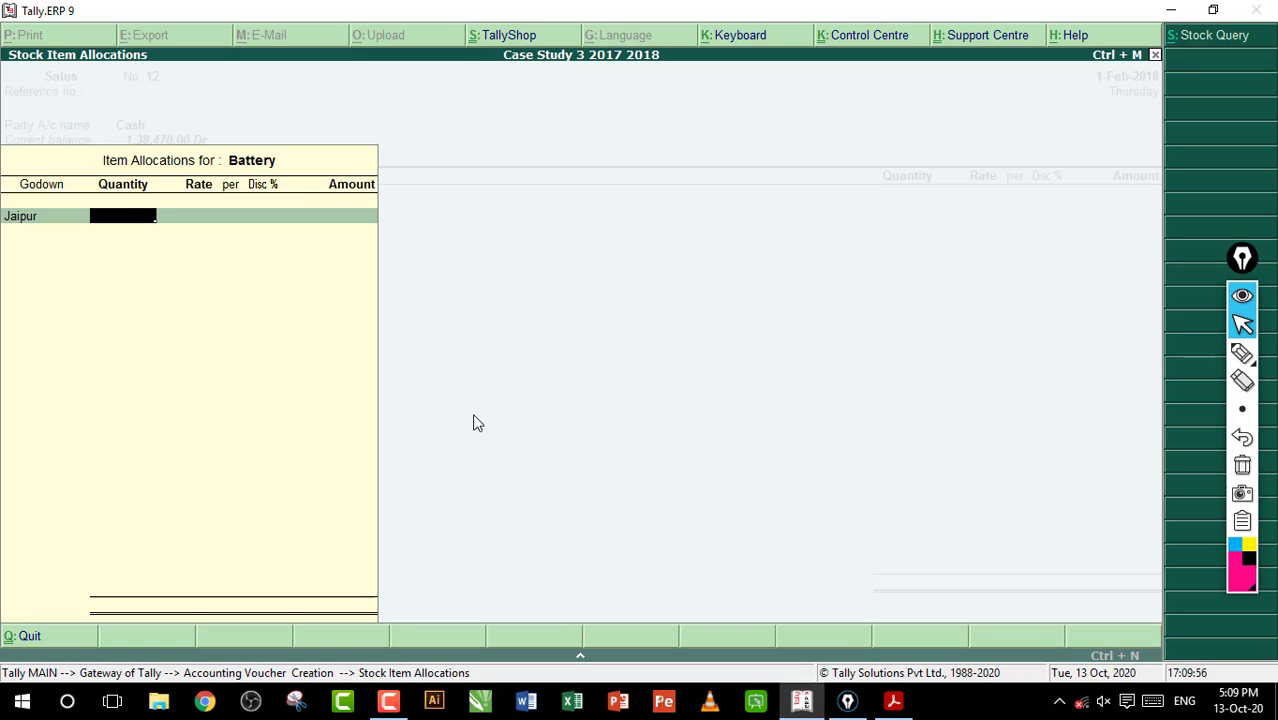
text(4)
key(Return)
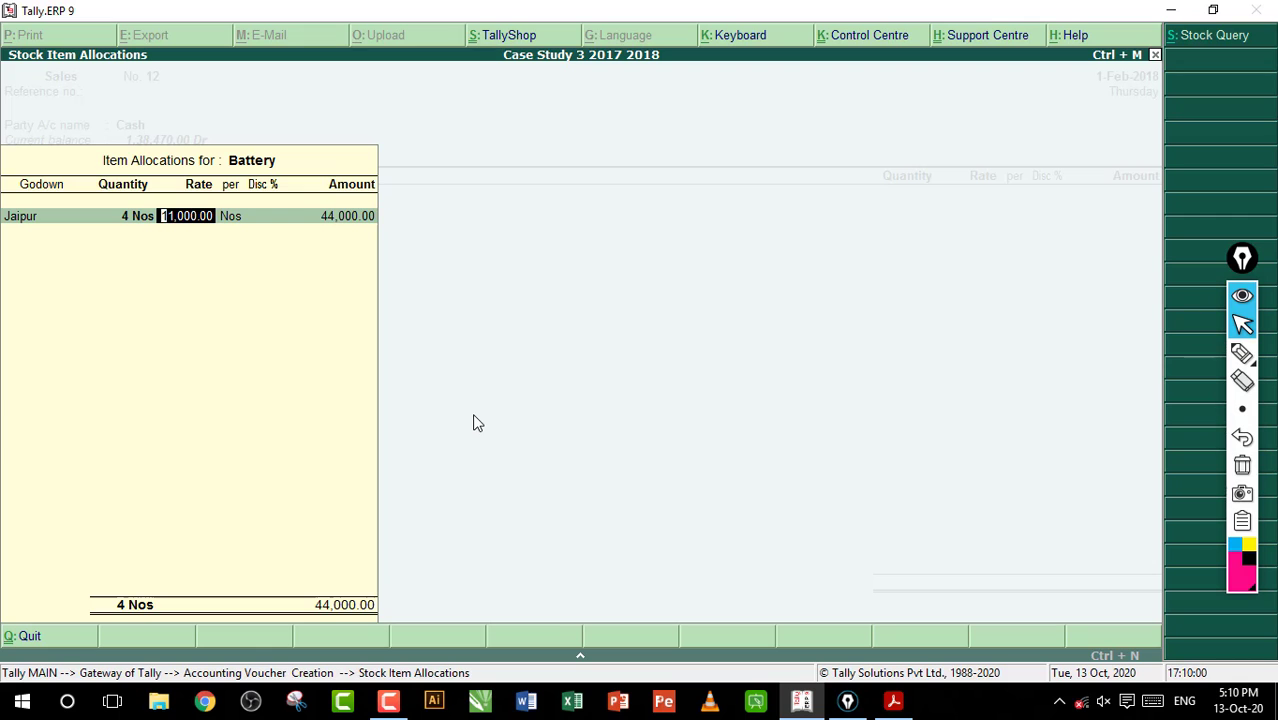
Check the battery rate in the workbook PDF, and set it to 10,500 in Tally.ERP 9 with the discount left blank
text(1)
click(900, 700)
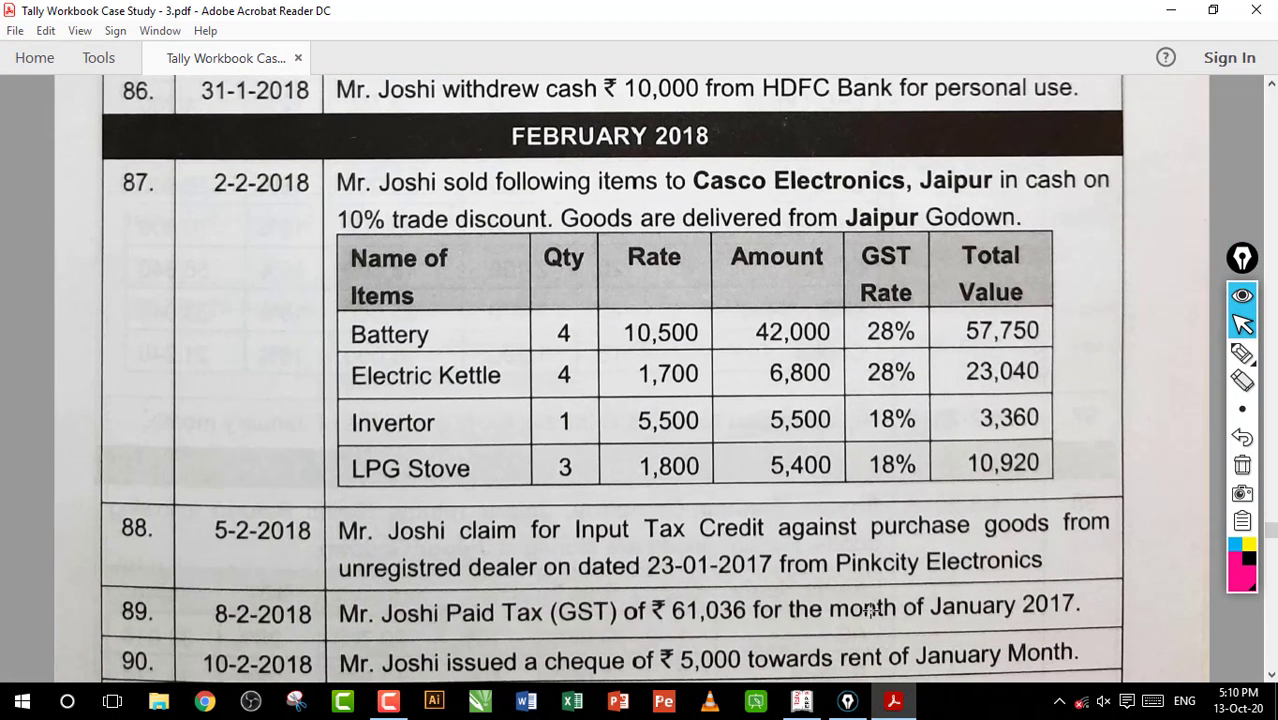
click(801, 700)
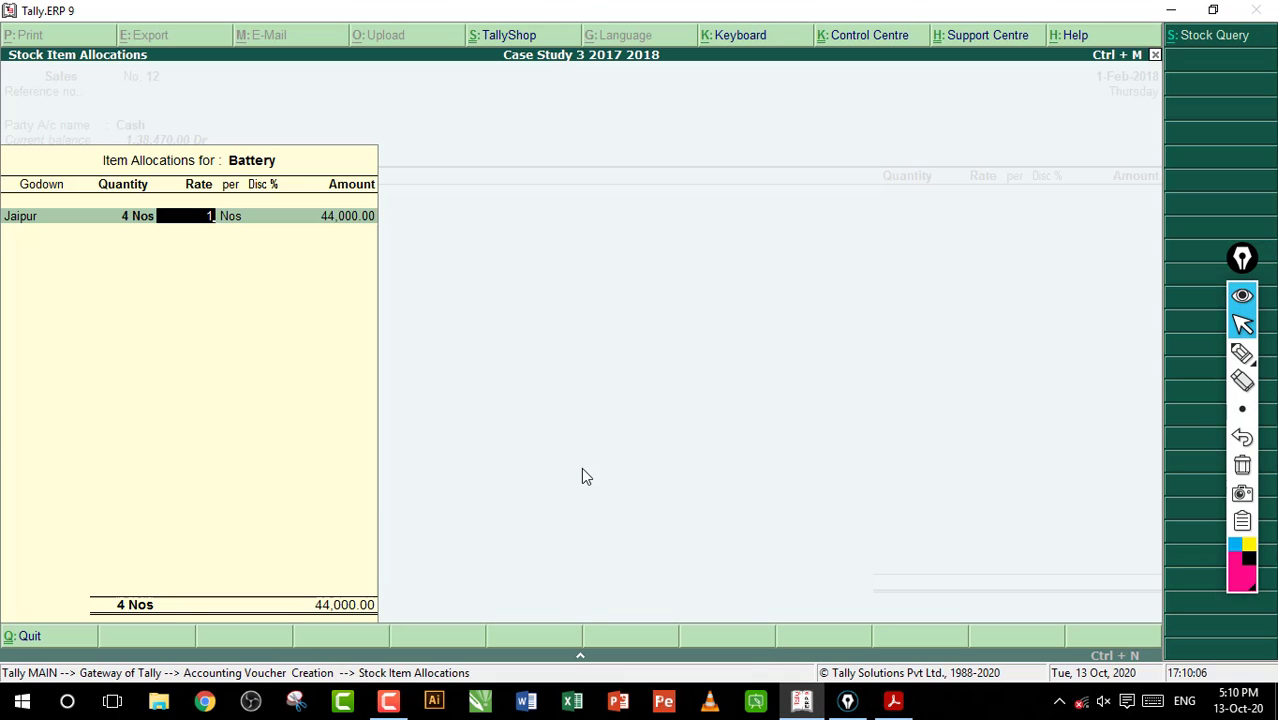
text(0500)
key(Return)
key(Return)
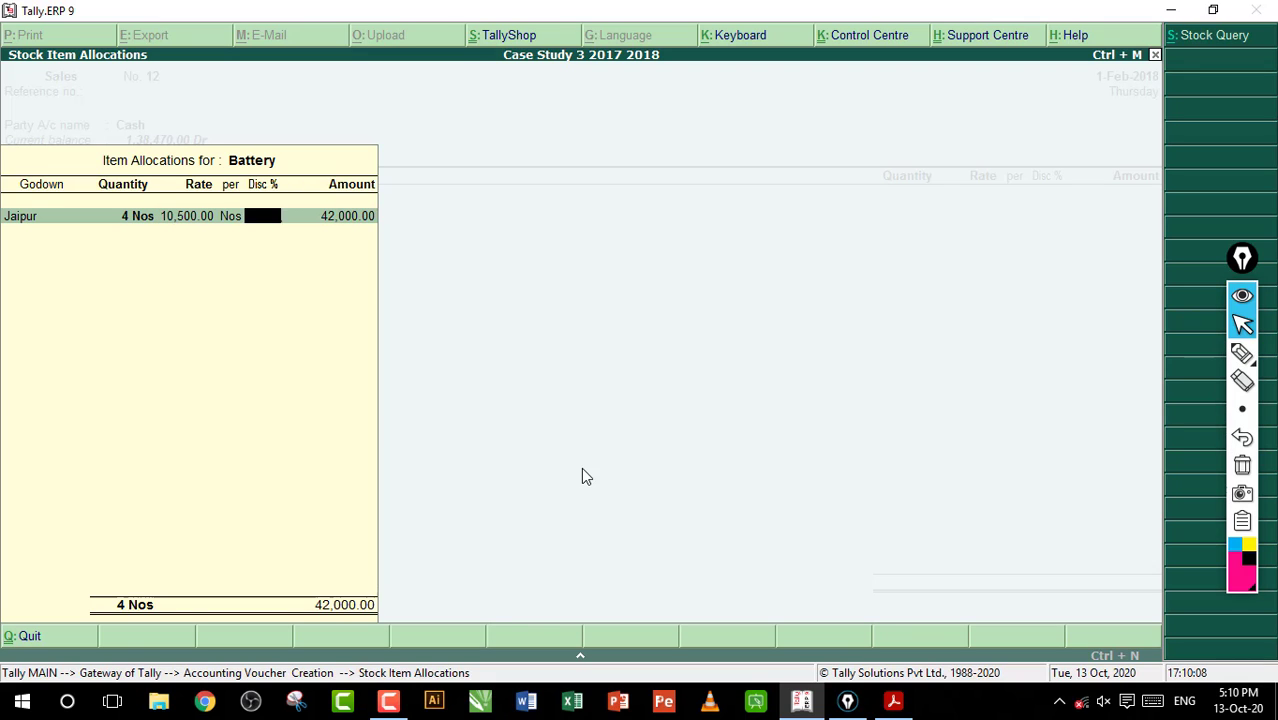
key(Return)
key(Return)
key(Return)
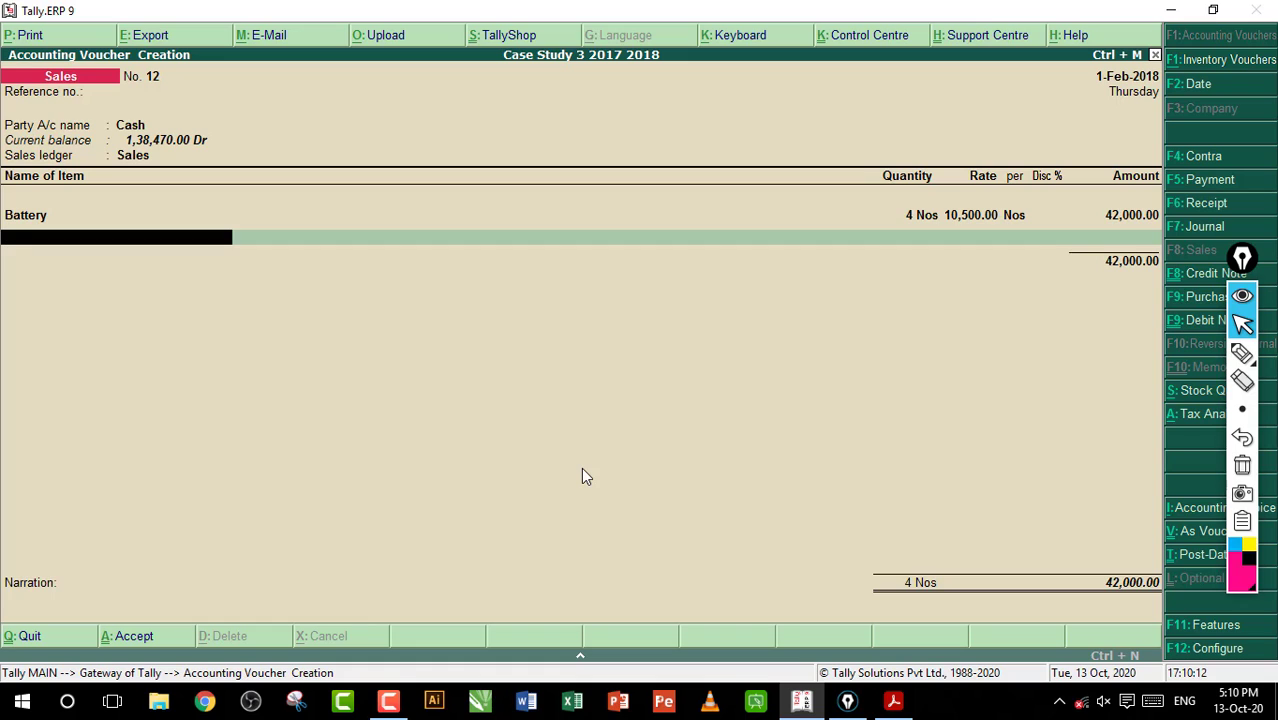
Add Electric Kettle as the second item and allocate it to the Jaipur godown
text(El)
key(Down)
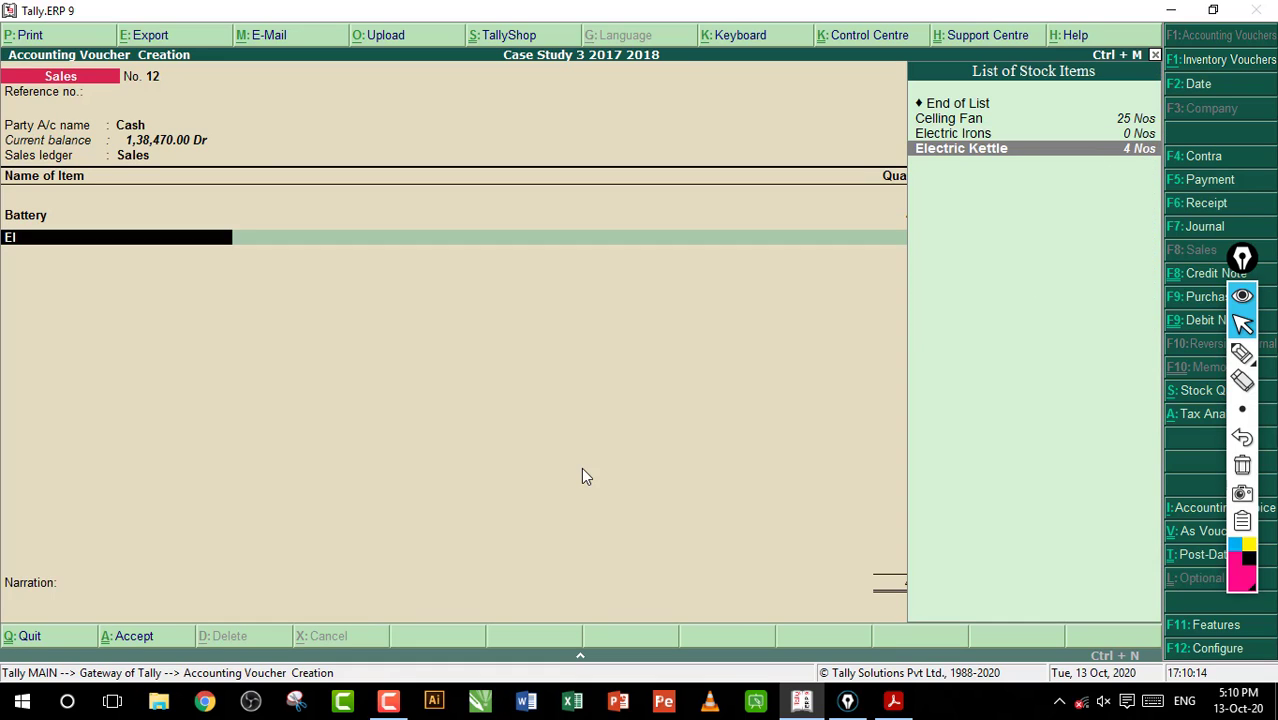
key(Return)
text(Ja)
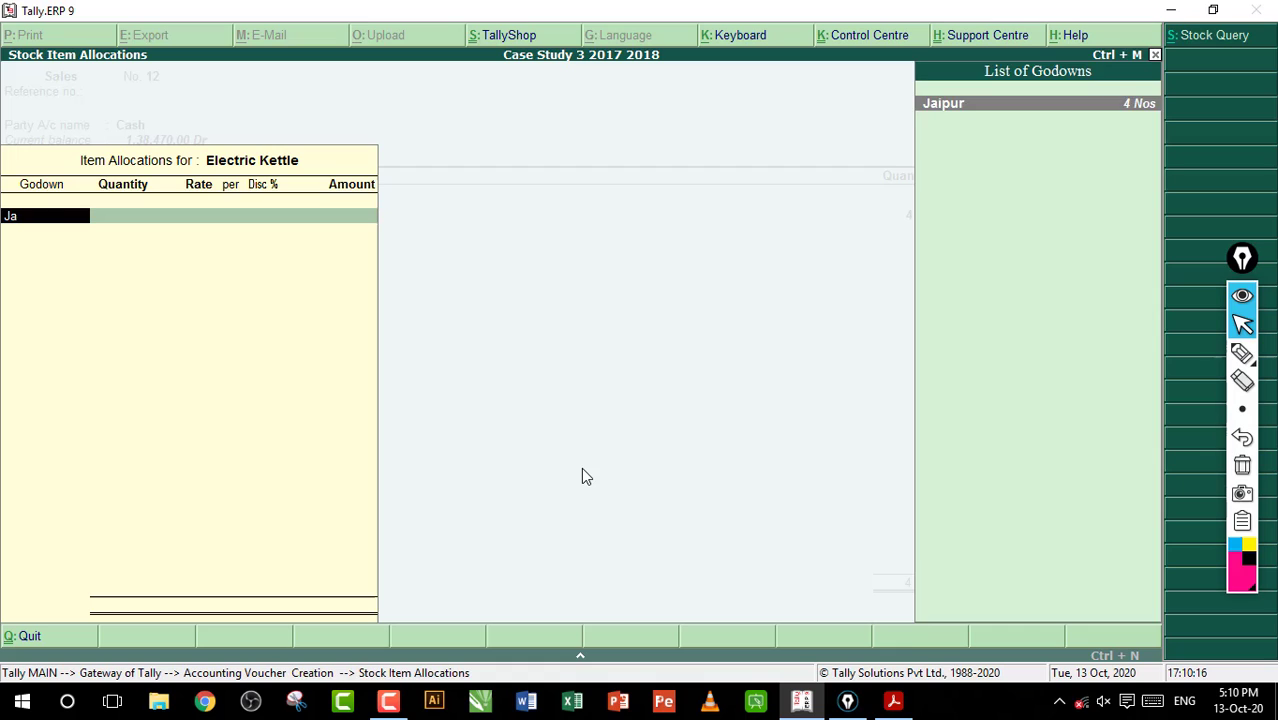
key(Return)
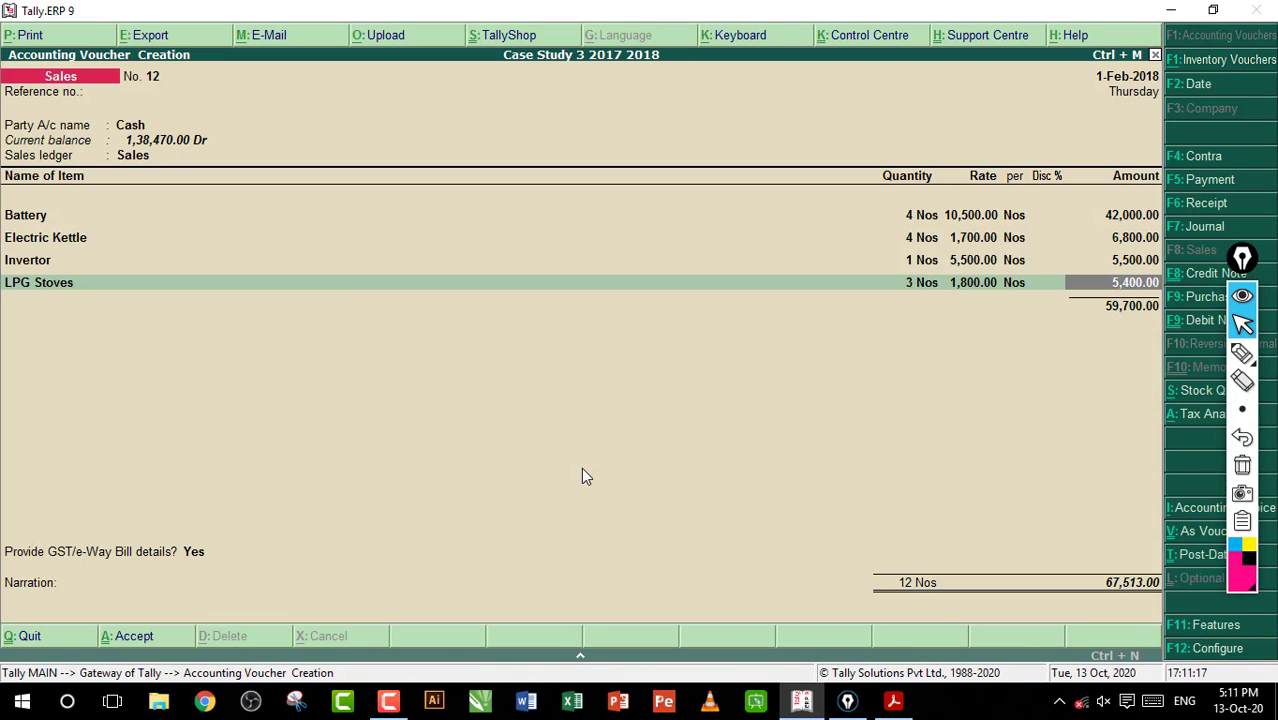
Add the CGST and SGST ledgers below the four stock items in the sales voucher
key(Return)
text(c)
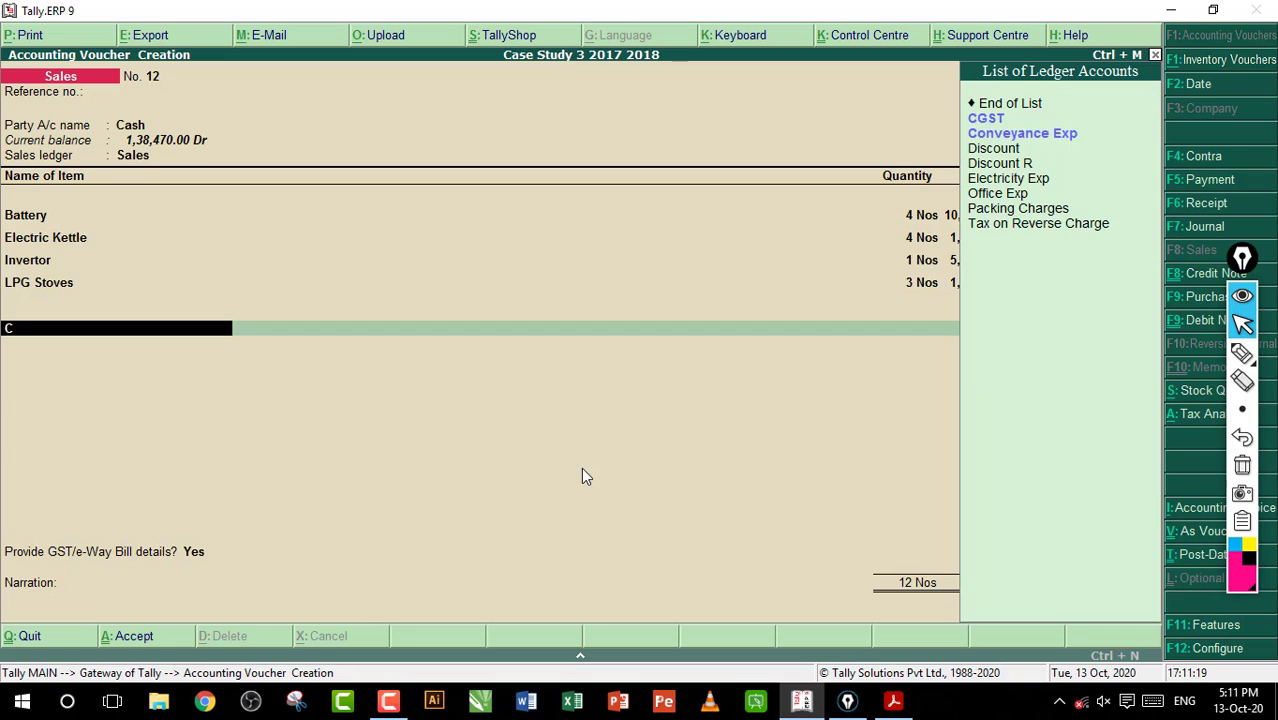
key(Up)
key(Return)
key(Return)
text(S)
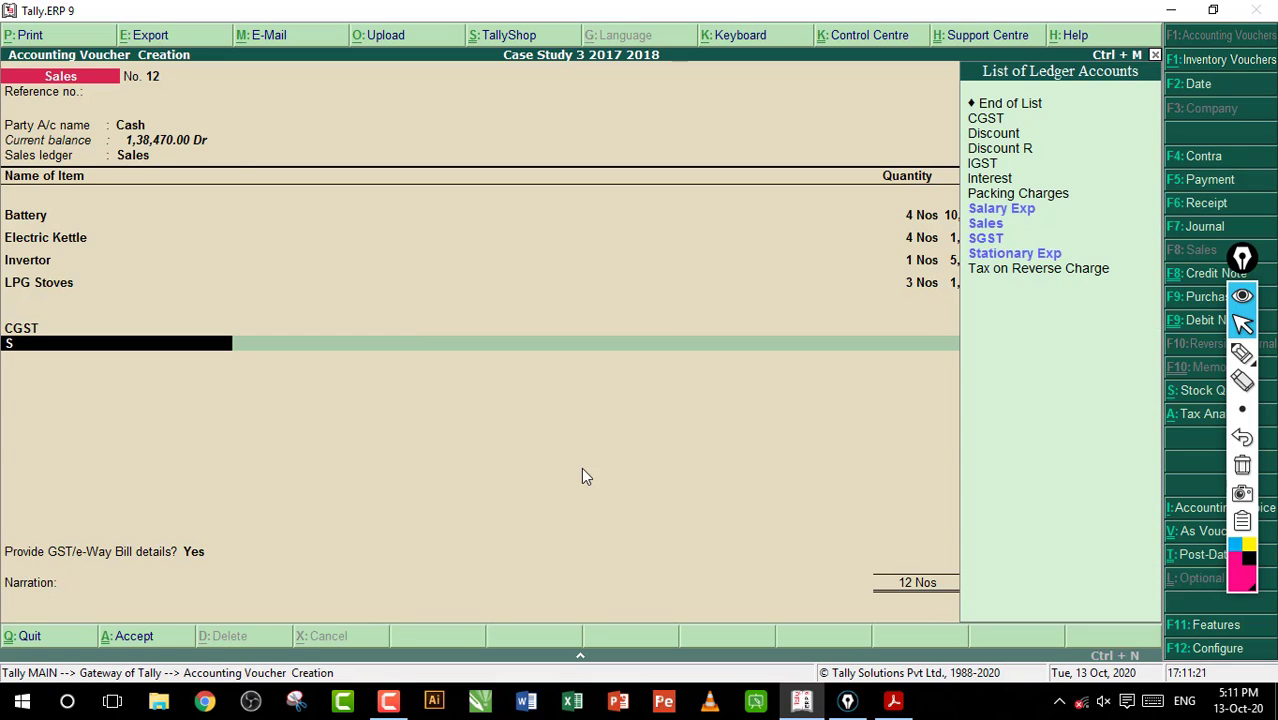
key(Down)
key(Down)
key(Return)
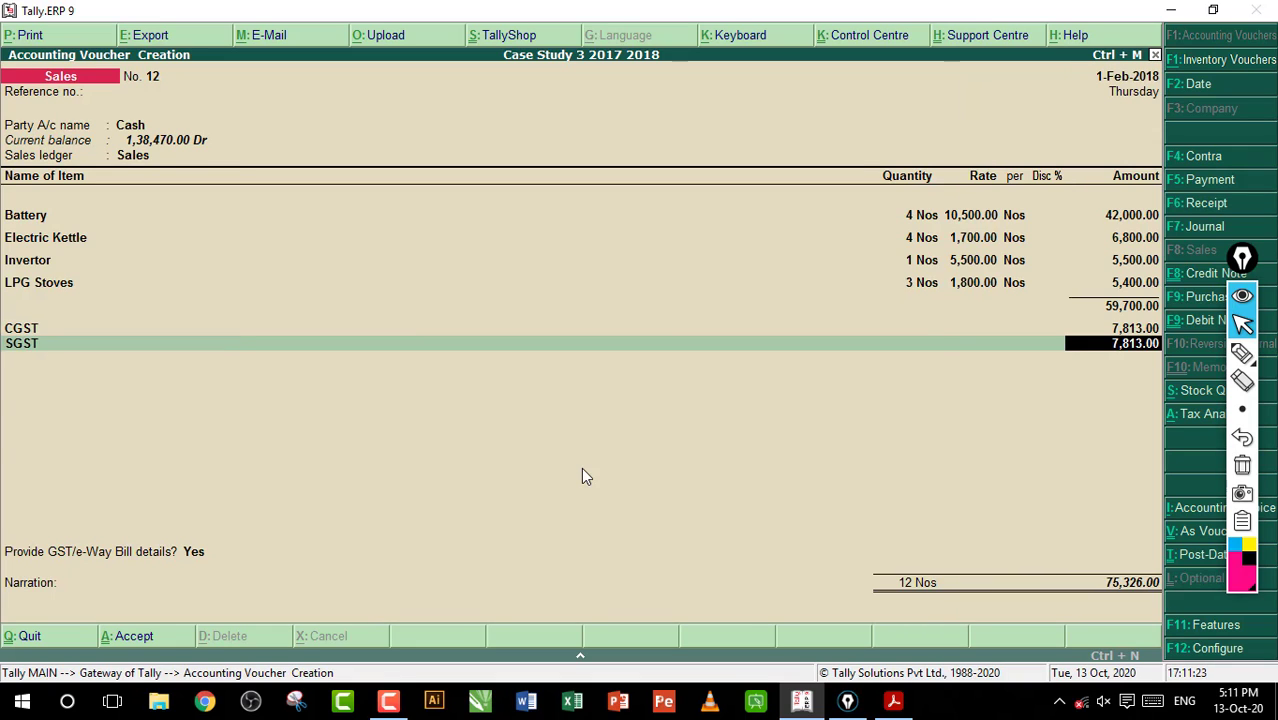
Set Provide GST/e-Way Bill details to No, leave the narration blank, and save the sales voucher
key(Return)
key(Return)
key(BackSpace)
key(Return)
key(Return)
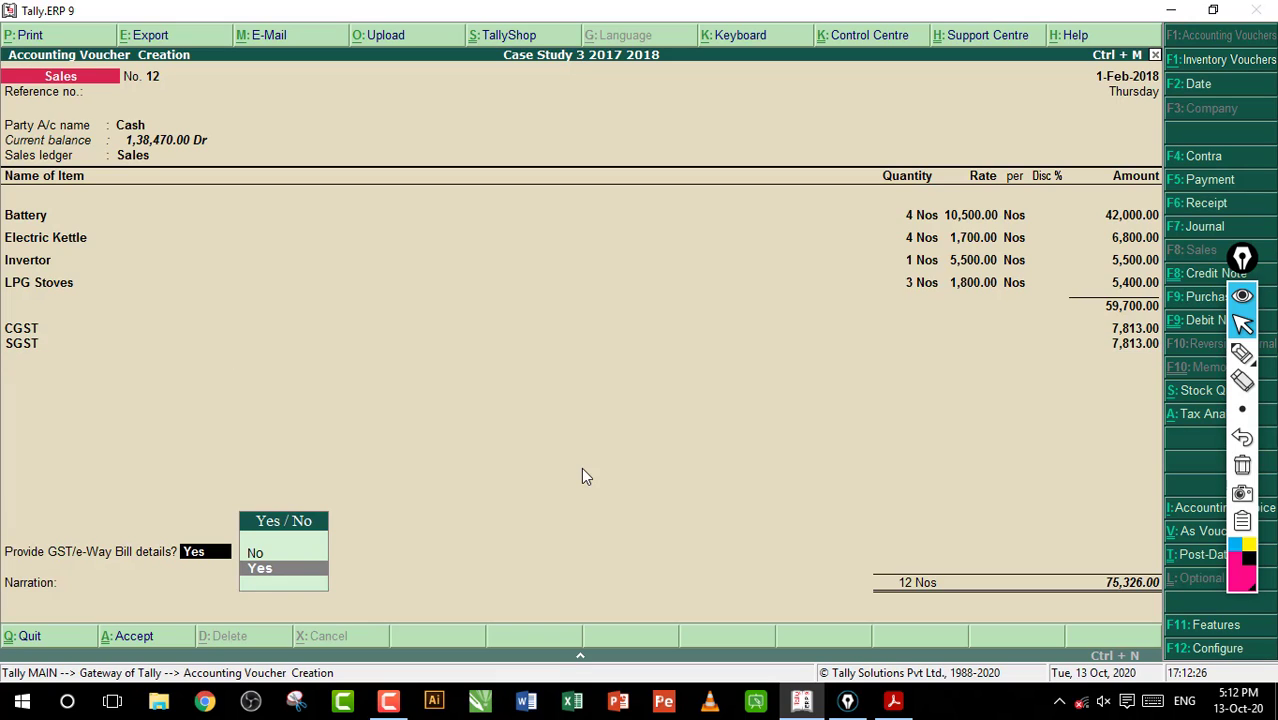
key(Up)
key(Return)
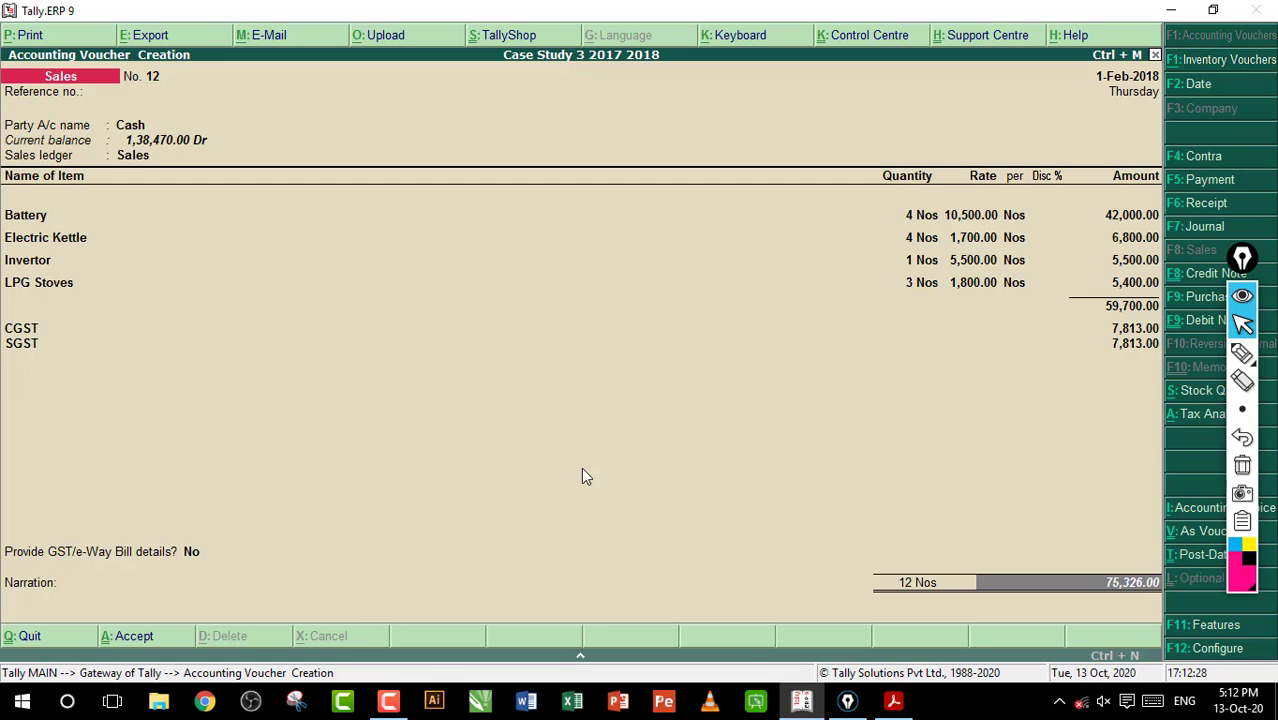
key(Return)
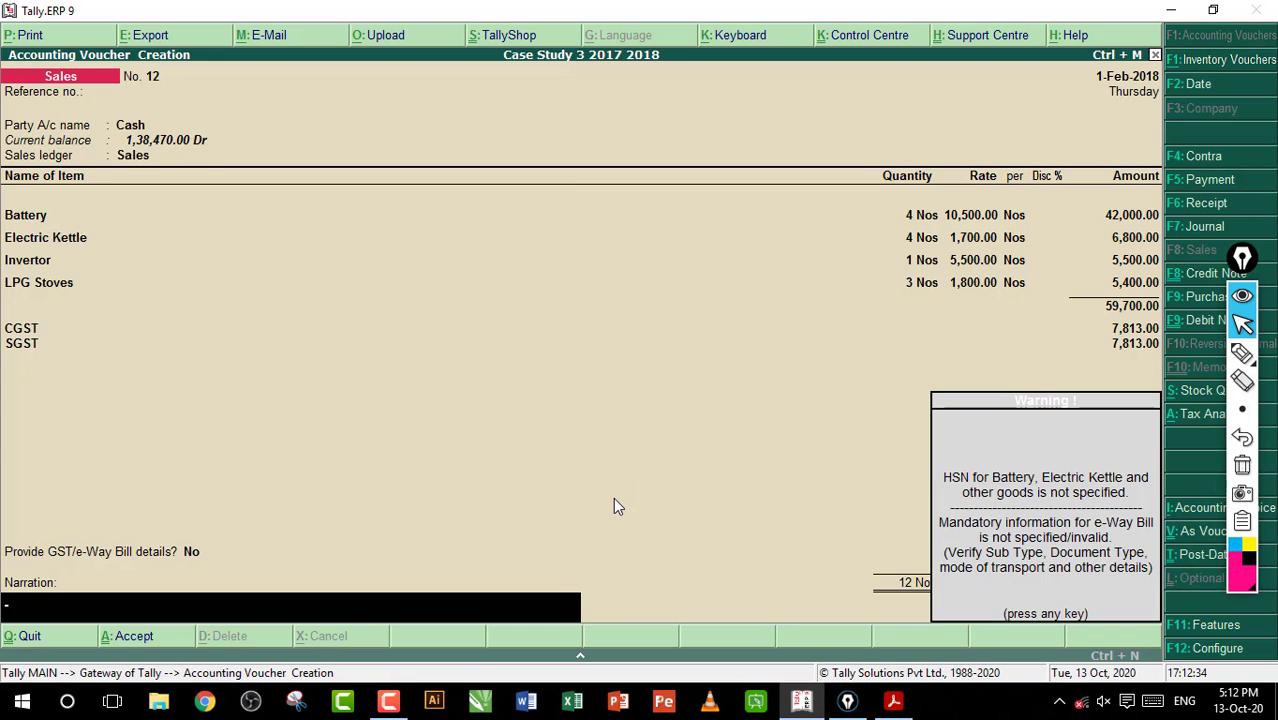
key(Return)
key(Return)
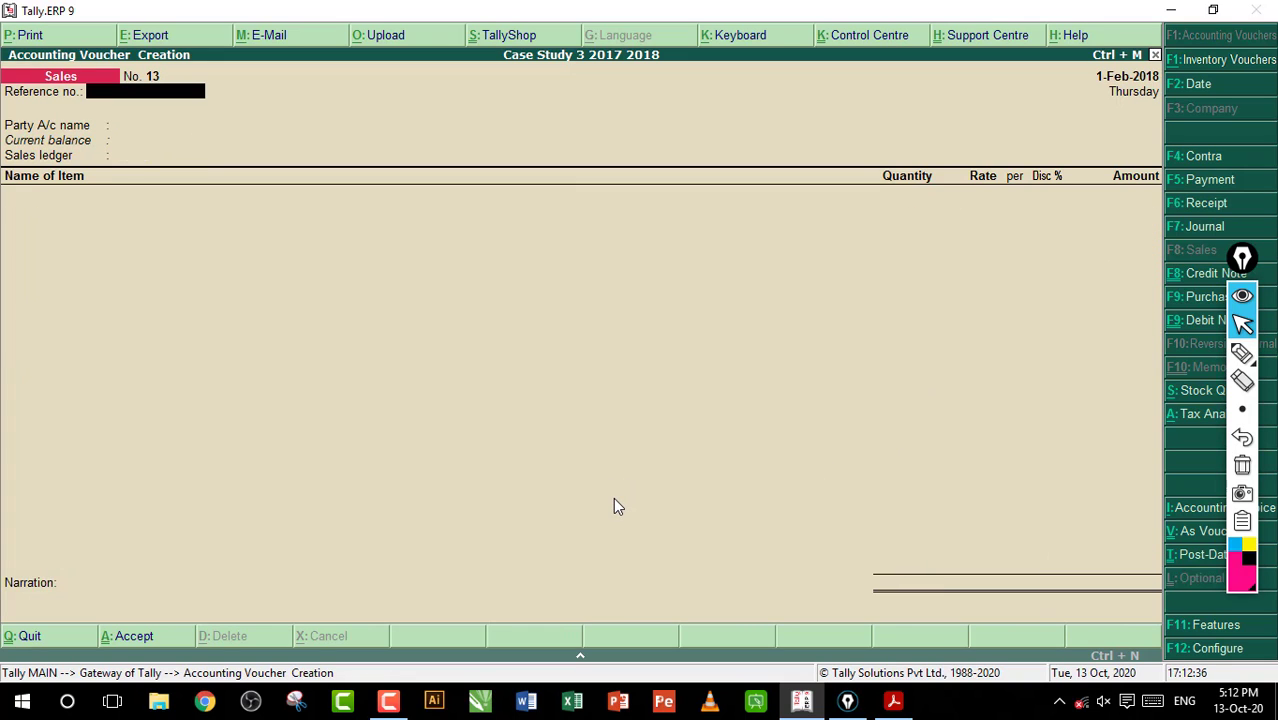
Switch to the workbook PDF, read entry 88 with temporary pen marks on the claim for Input Tax Credit, and clear the marks
key(alt+Tab)
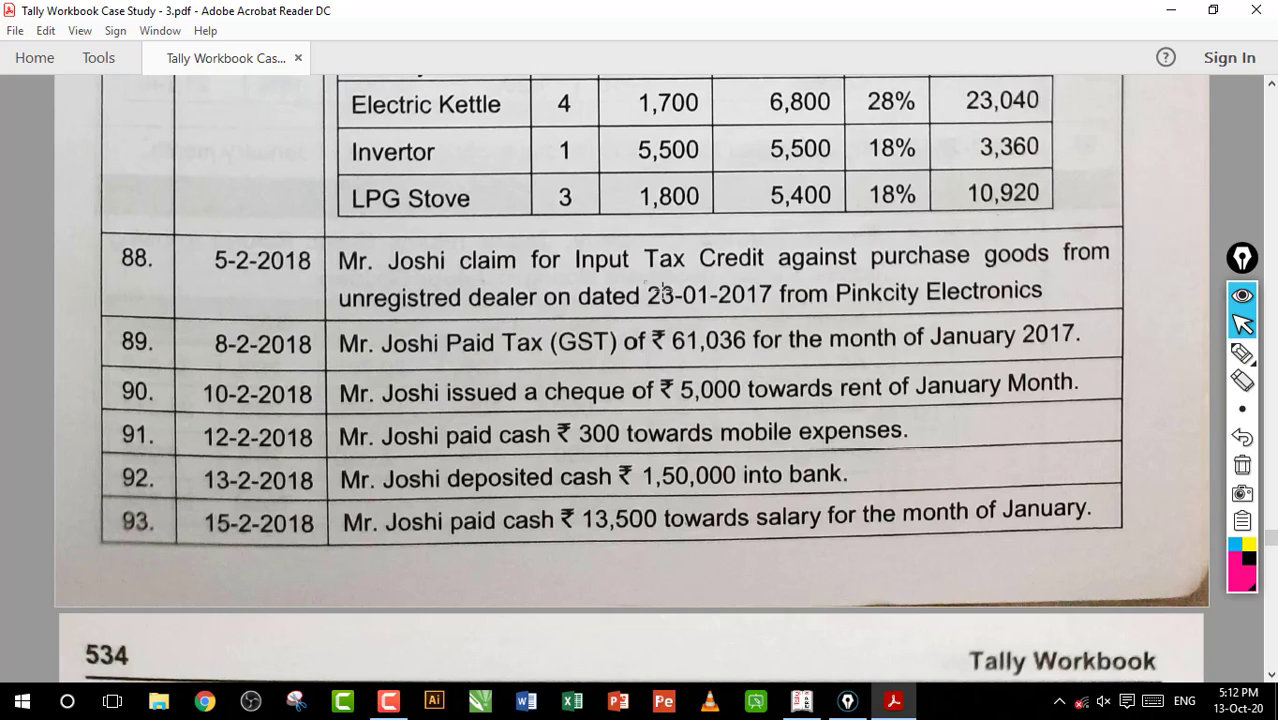
drag(647, 296, 1042, 298)
click(790, 298)
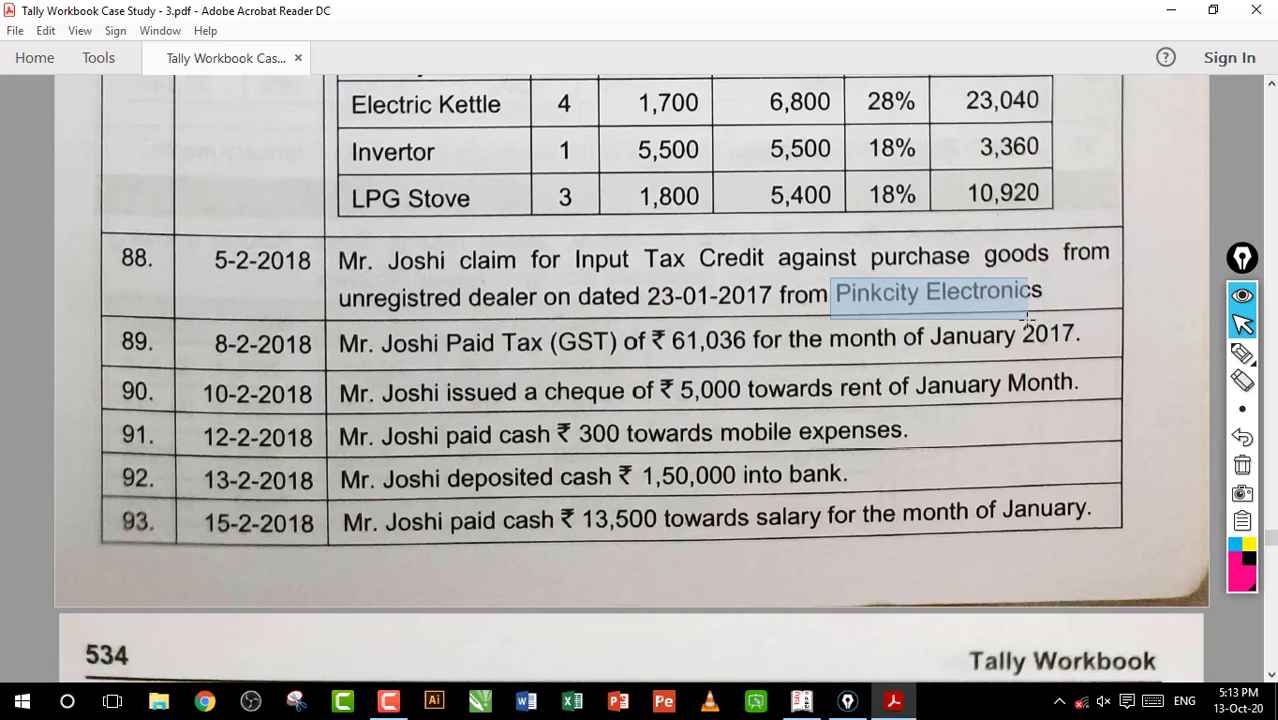
click(936, 297)
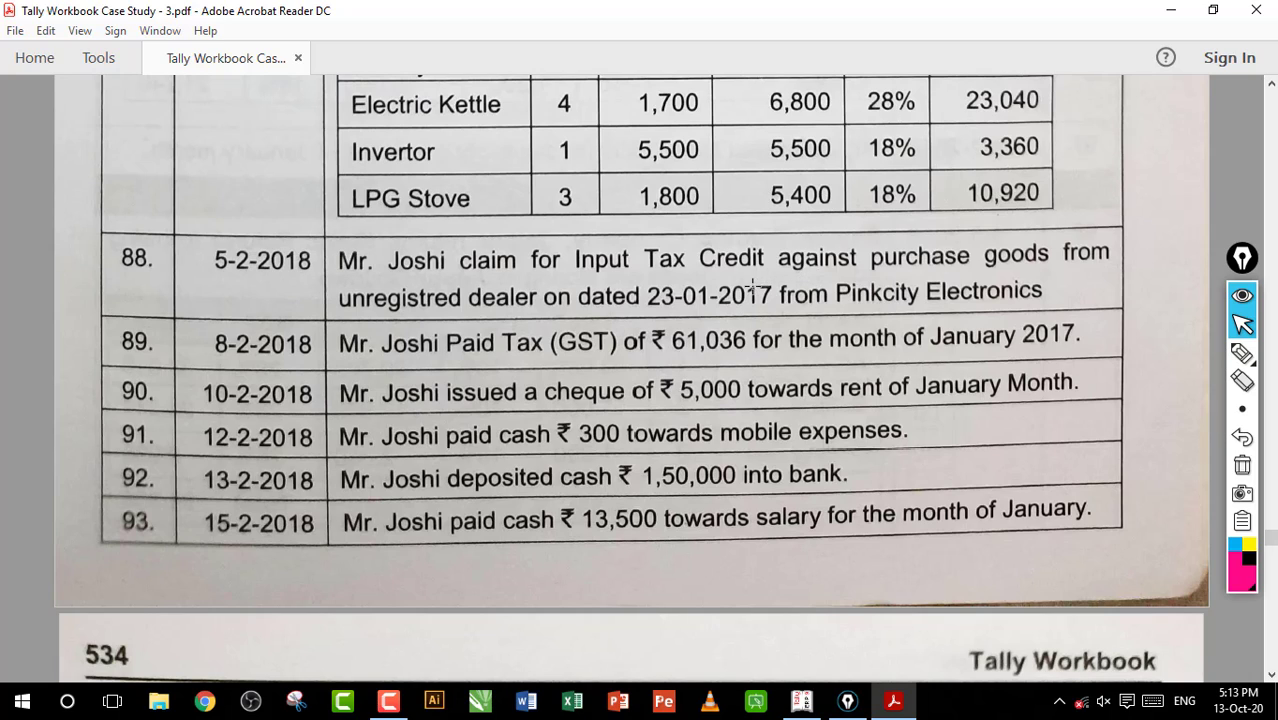
click(1242, 352)
mouse_move(880, 297)
mouse_down()
mouse_move(490, 326)
mouse_move(420, 312)
mouse_up()
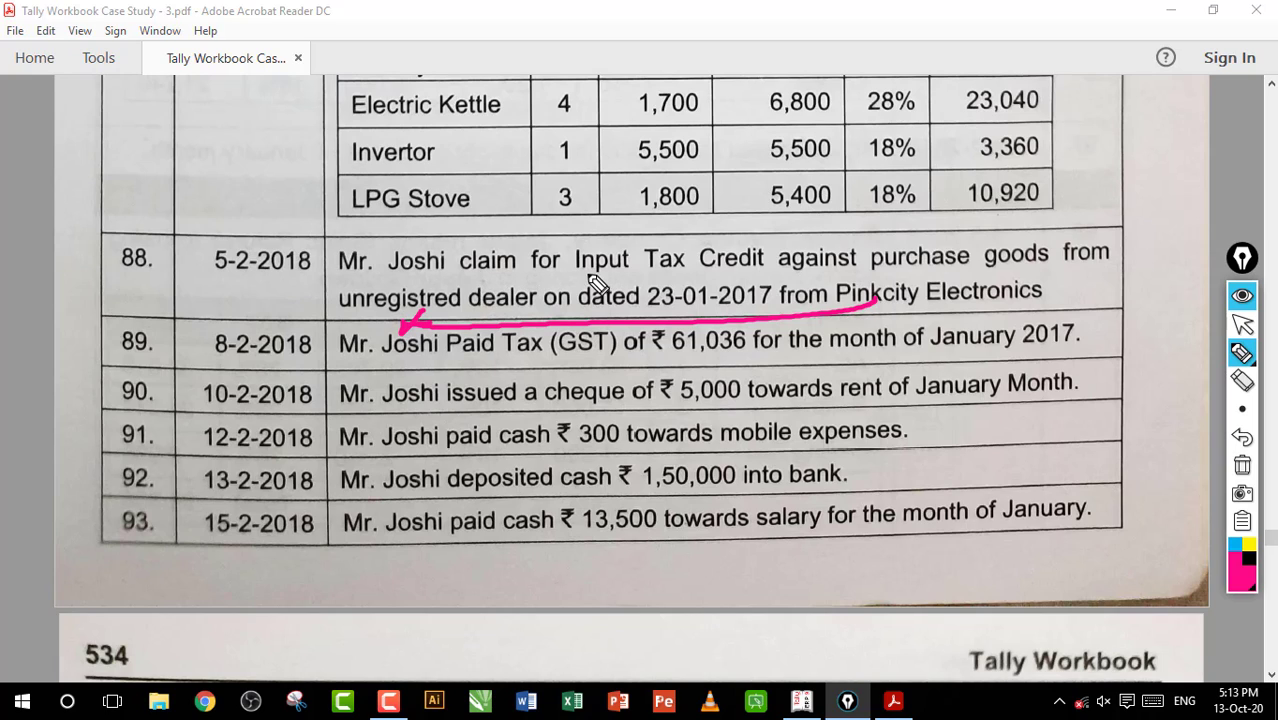
drag(578, 277, 706, 279)
drag(460, 280, 520, 278)
click(1242, 465)
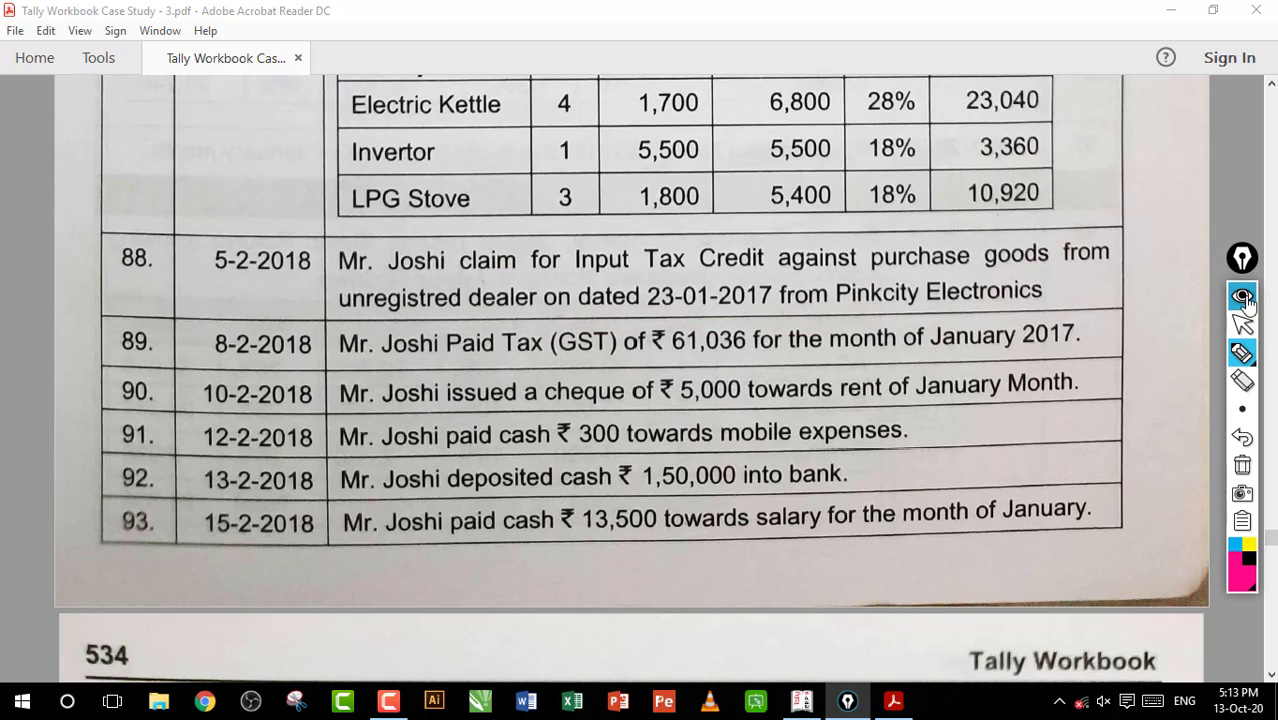
Underline Pinkcity Electronics and the unregistered dealer in entry 88, sketch arrows and a circled purchase note above it, and clear the markings
click(1242, 323)
click(1242, 352)
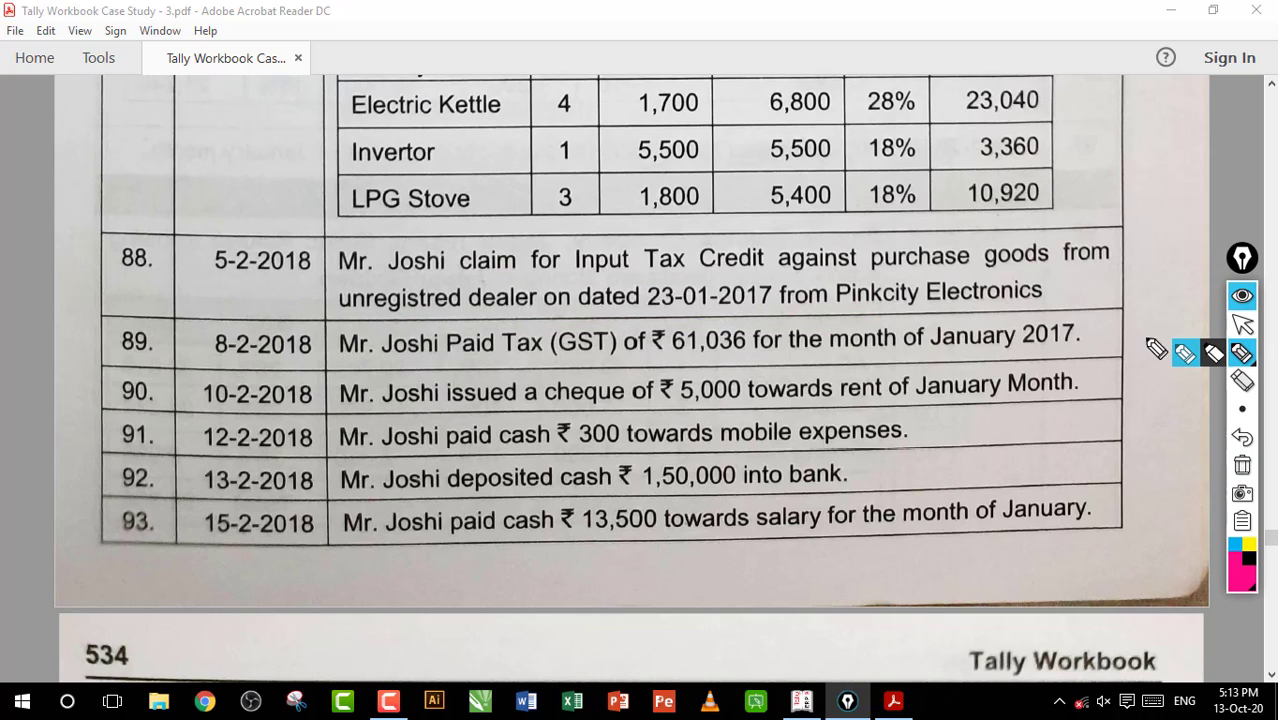
drag(853, 313, 944, 314)
drag(393, 317, 494, 316)
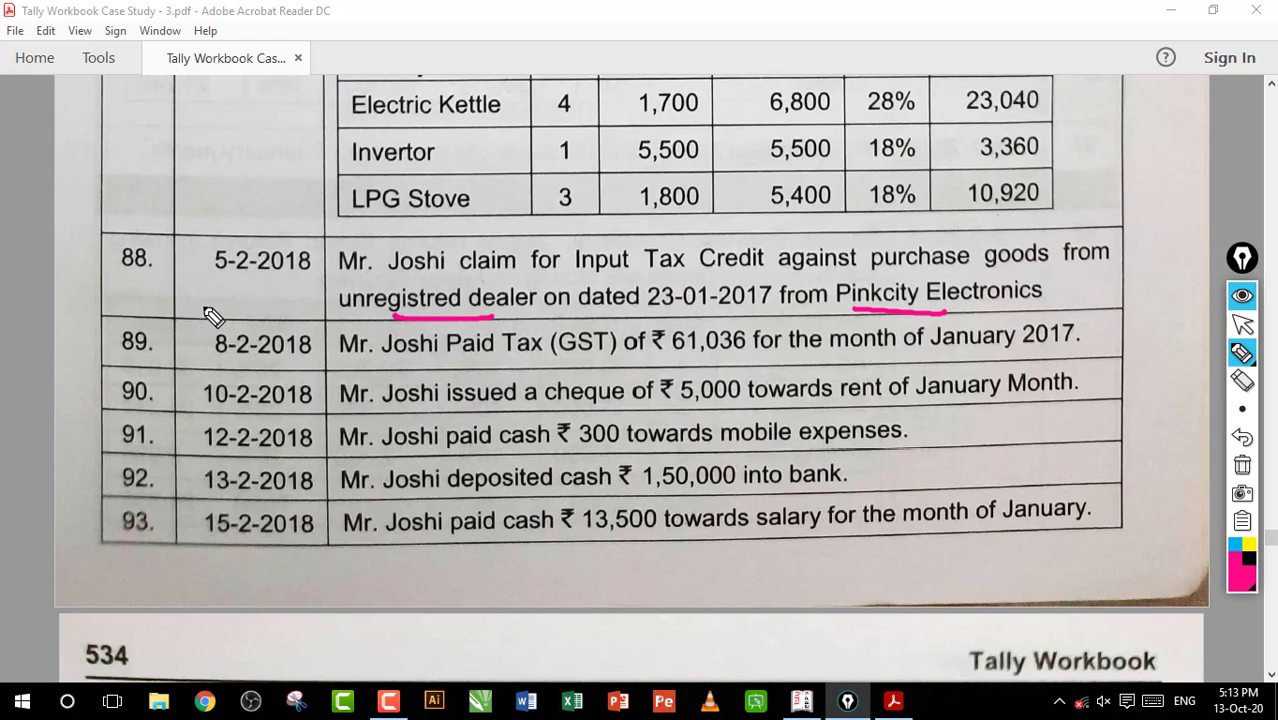
mouse_move(193, 324)
mouse_down()
mouse_move(260, 262)
mouse_move(232, 334)
mouse_move(256, 328)
mouse_up()
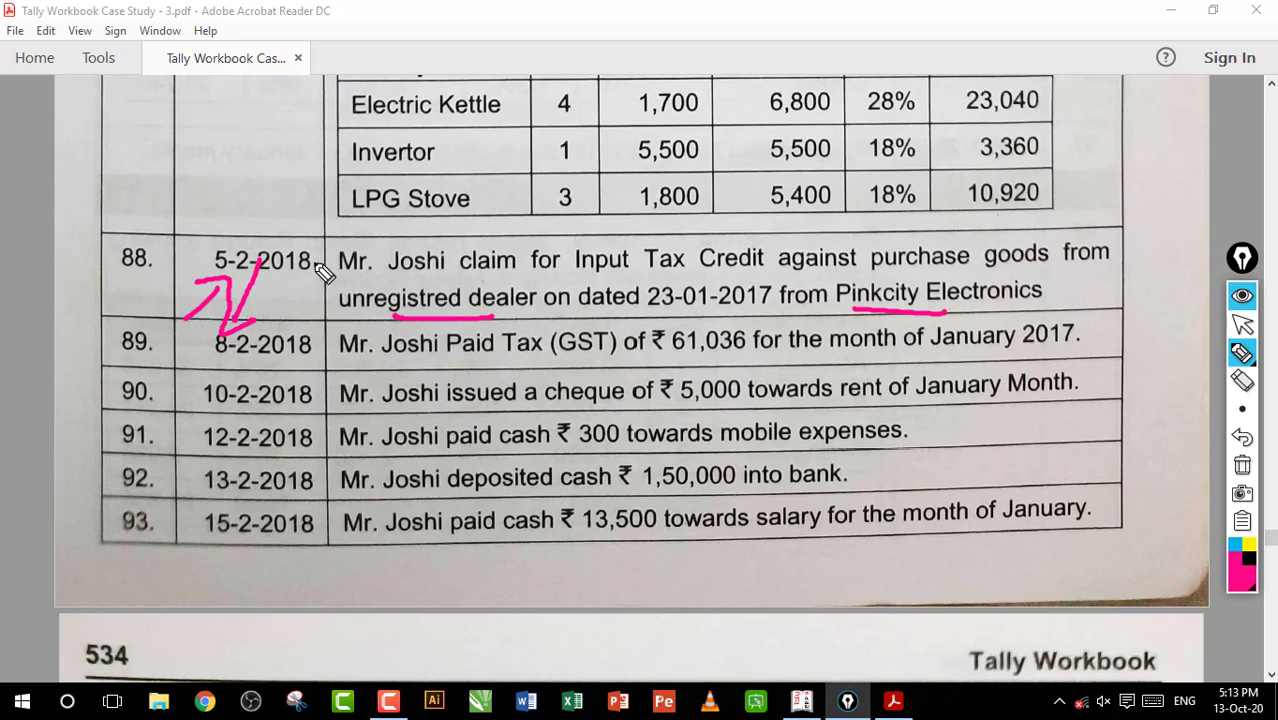
mouse_move(280, 168)
mouse_down()
mouse_move(255, 240)
mouse_move(235, 182)
mouse_move(252, 140)
mouse_move(300, 140)
mouse_up()
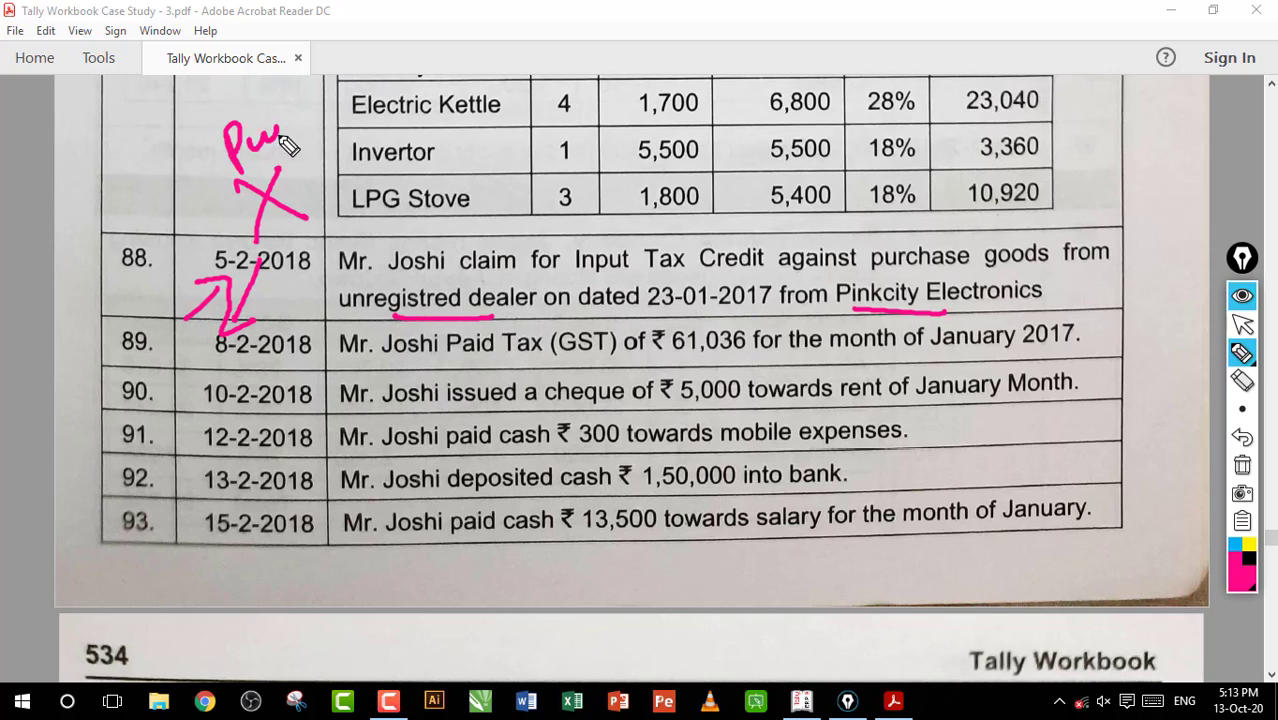
mouse_move(330, 98)
mouse_down()
mouse_move(300, 212)
mouse_move(325, 150)
mouse_up()
mouse_move(487, 130)
mouse_down()
mouse_move(528, 120)
mouse_move(505, 171)
mouse_up()
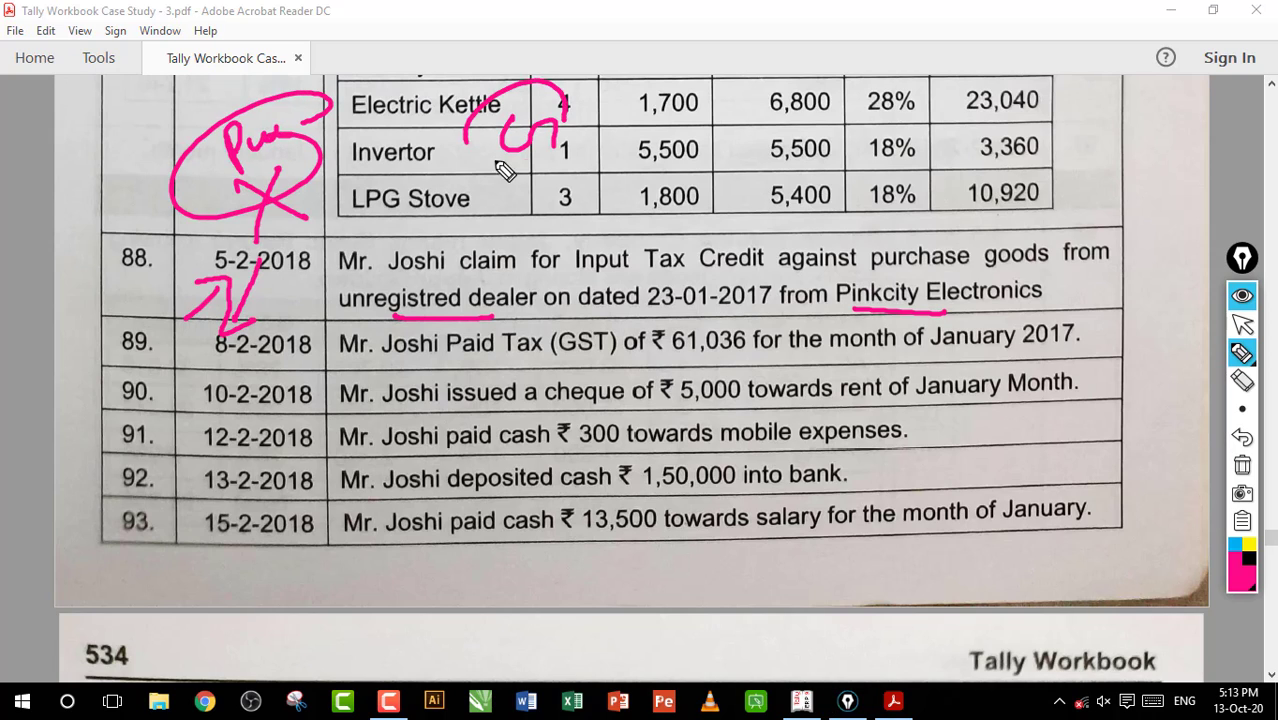
mouse_move(470, 110)
mouse_down()
mouse_move(520, 168)
mouse_move(410, 255)
mouse_up()
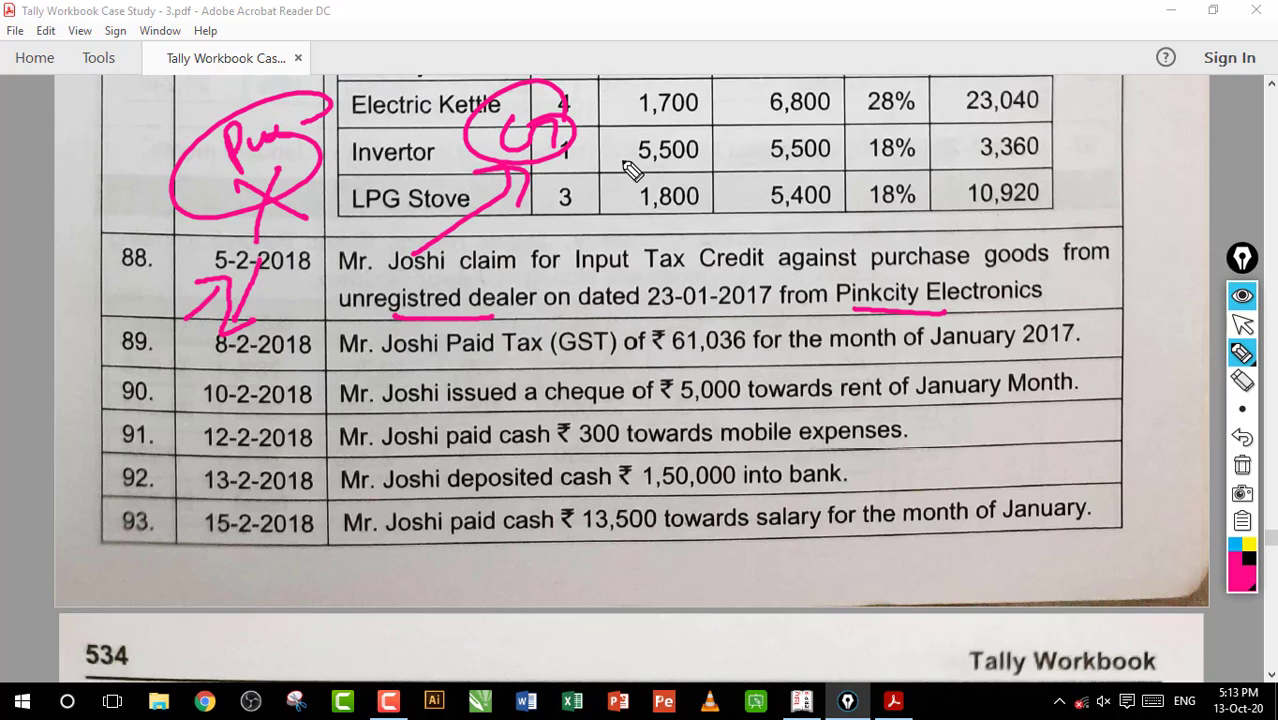
click(1243, 467)
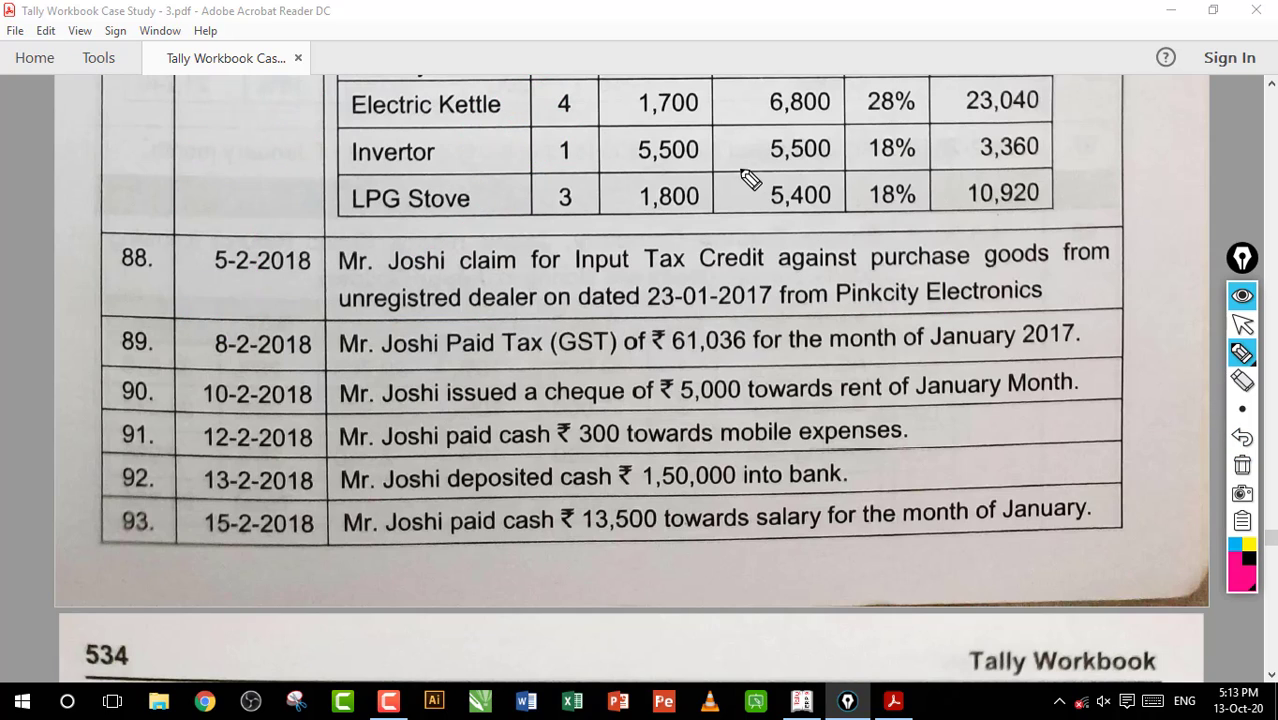
Handwrite a circled note about tax liability over the item table above entry 88, underline it, and clear the markings
drag(703, 161, 760, 155)
mouse_move(738, 158)
mouse_down()
mouse_move(742, 188)
mouse_move(762, 188)
mouse_up()
mouse_move(762, 170)
mouse_down()
mouse_move(746, 190)
mouse_move(805, 171)
mouse_move(864, 188)
mouse_move(884, 163)
mouse_move(943, 172)
mouse_move(945, 160)
mouse_move(1018, 182)
mouse_move(858, 78)
mouse_up()
drag(760, 101, 1100, 190)
drag(832, 210, 800, 219)
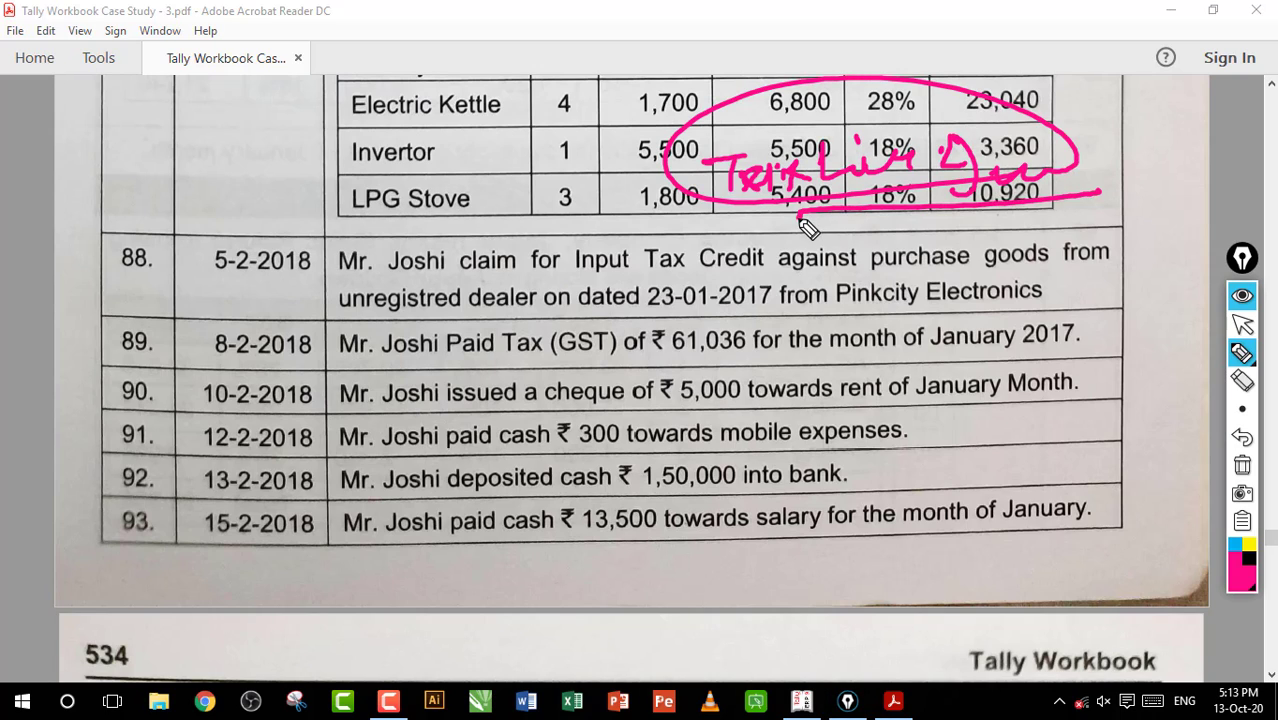
click(1242, 465)
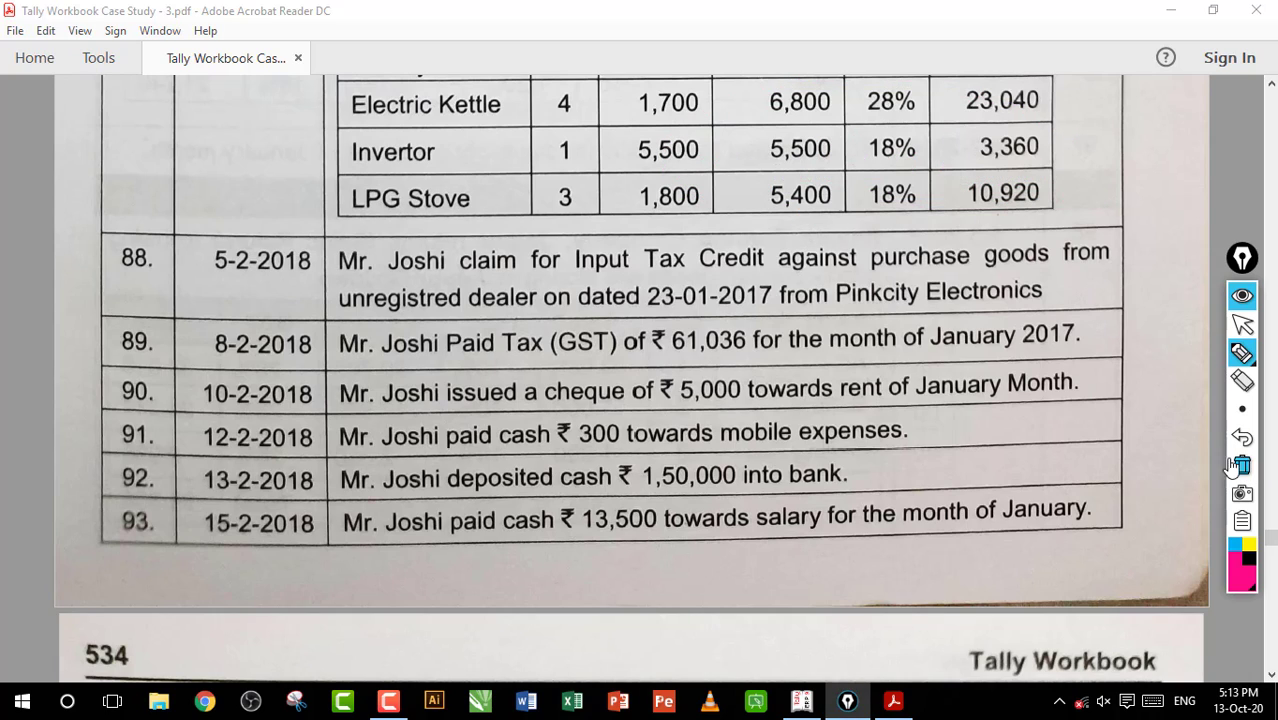
Underline Input Tax Credit in entry 88, write a circled "Tax" note over the item table, and clear the markings
mouse_move(288, 172)
mouse_down()
mouse_move(300, 222)
mouse_move(338, 212)
mouse_up()
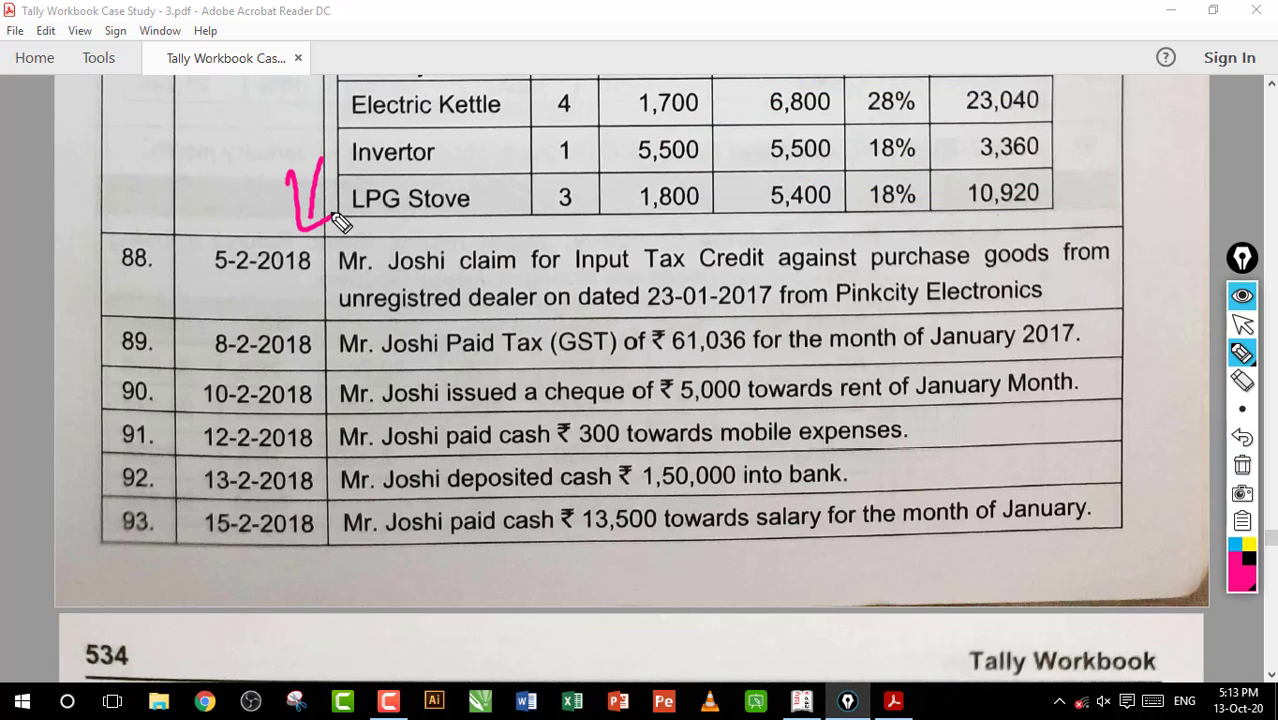
drag(590, 282, 728, 270)
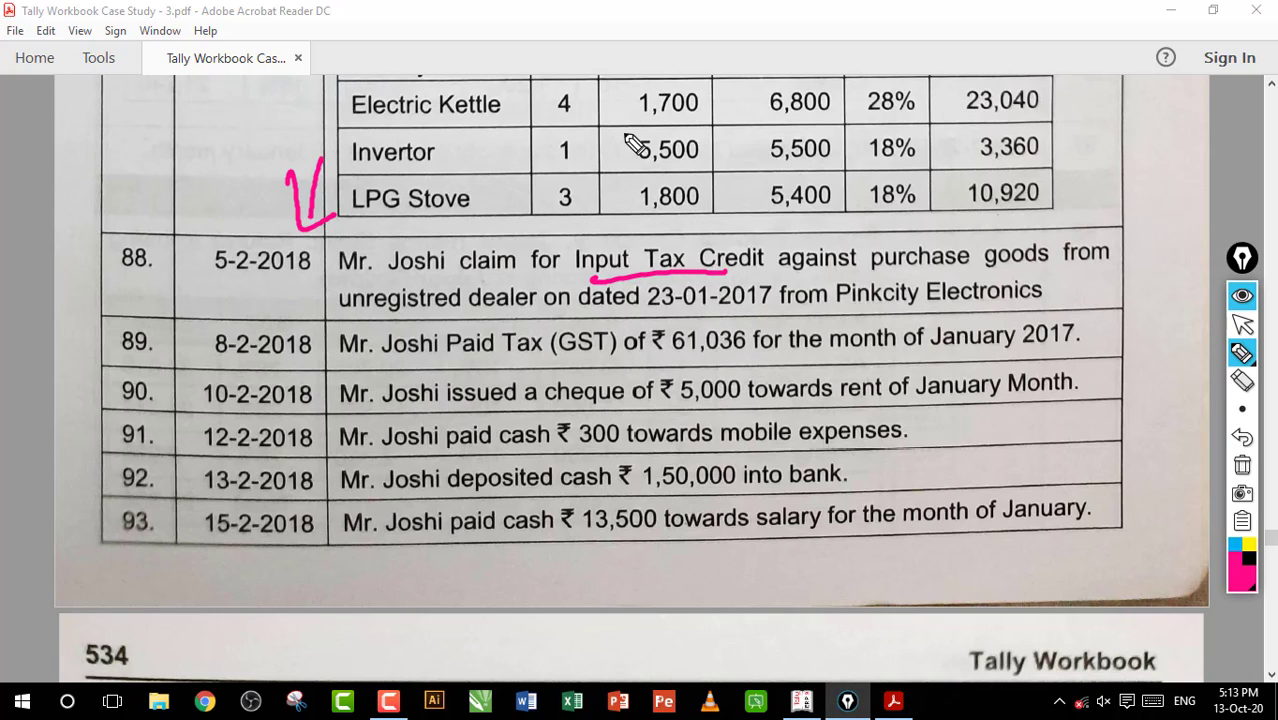
drag(626, 131, 635, 160)
mouse_move(612, 132)
mouse_down()
mouse_move(640, 127)
mouse_move(672, 157)
mouse_move(706, 160)
mouse_move(830, 142)
mouse_up()
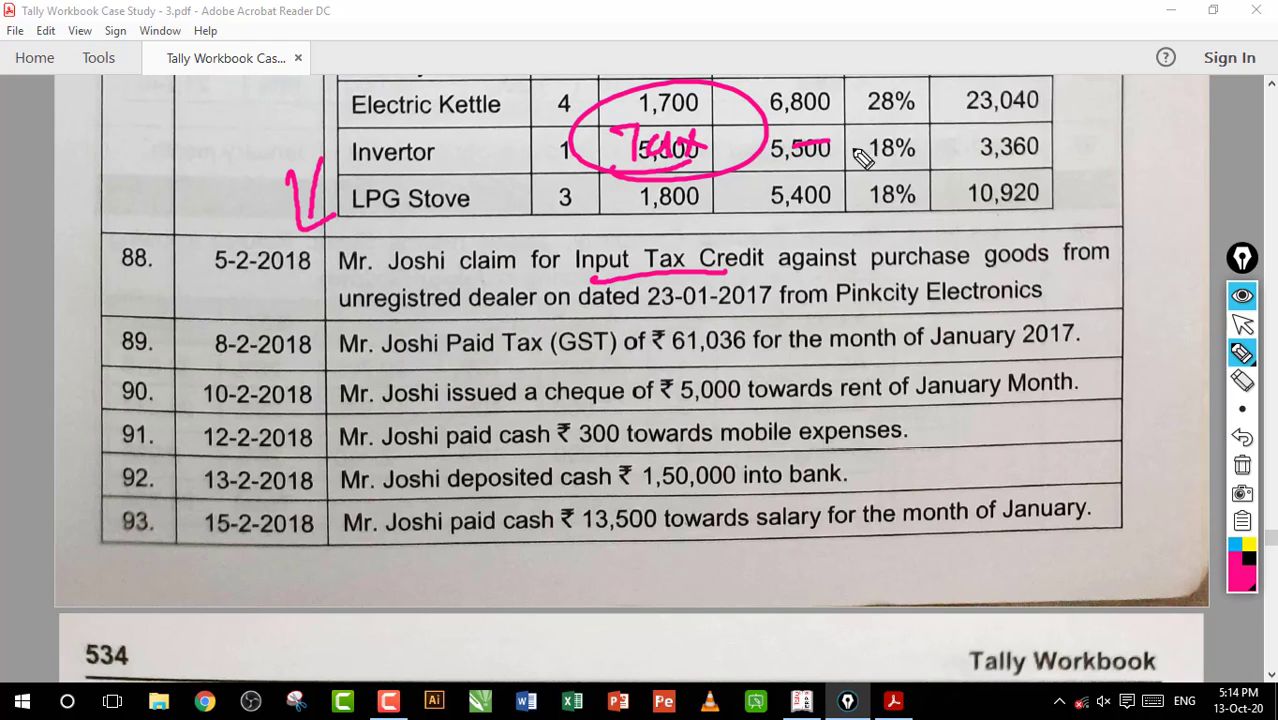
drag(472, 301, 620, 268)
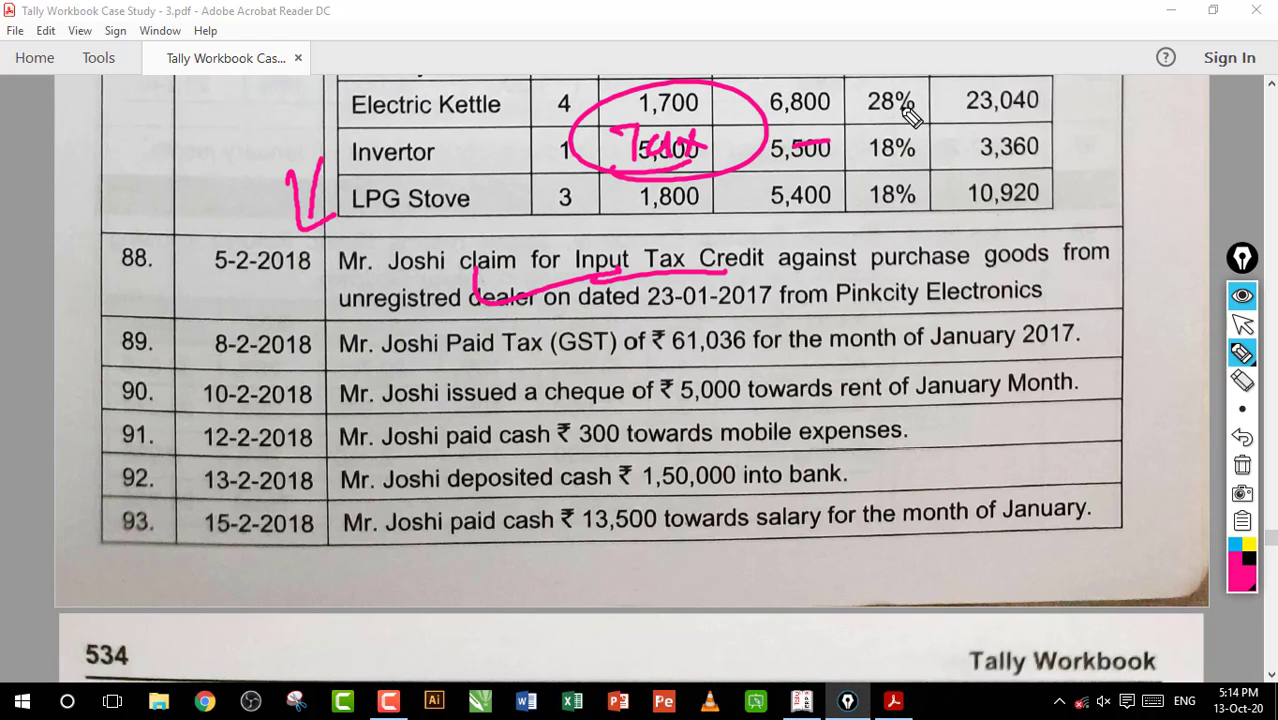
mouse_move(907, 95)
mouse_down()
mouse_move(888, 142)
mouse_move(875, 118)
mouse_move(884, 164)
mouse_up()
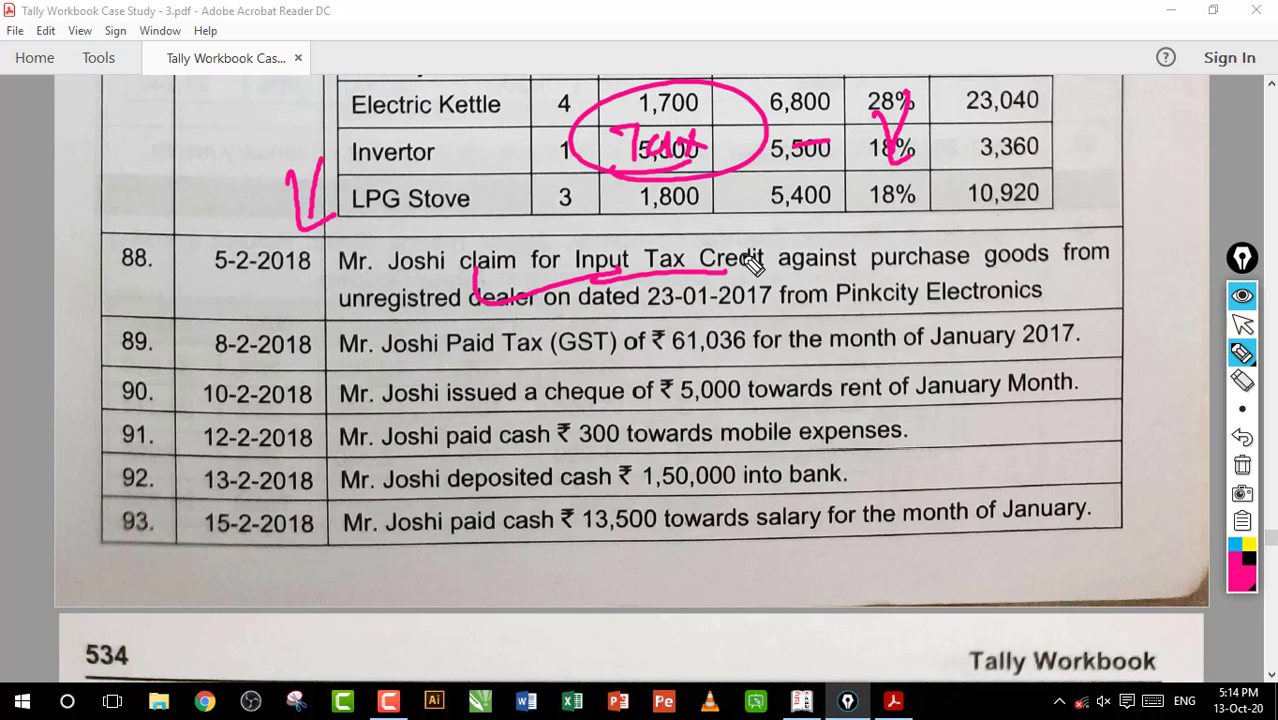
drag(610, 298, 778, 288)
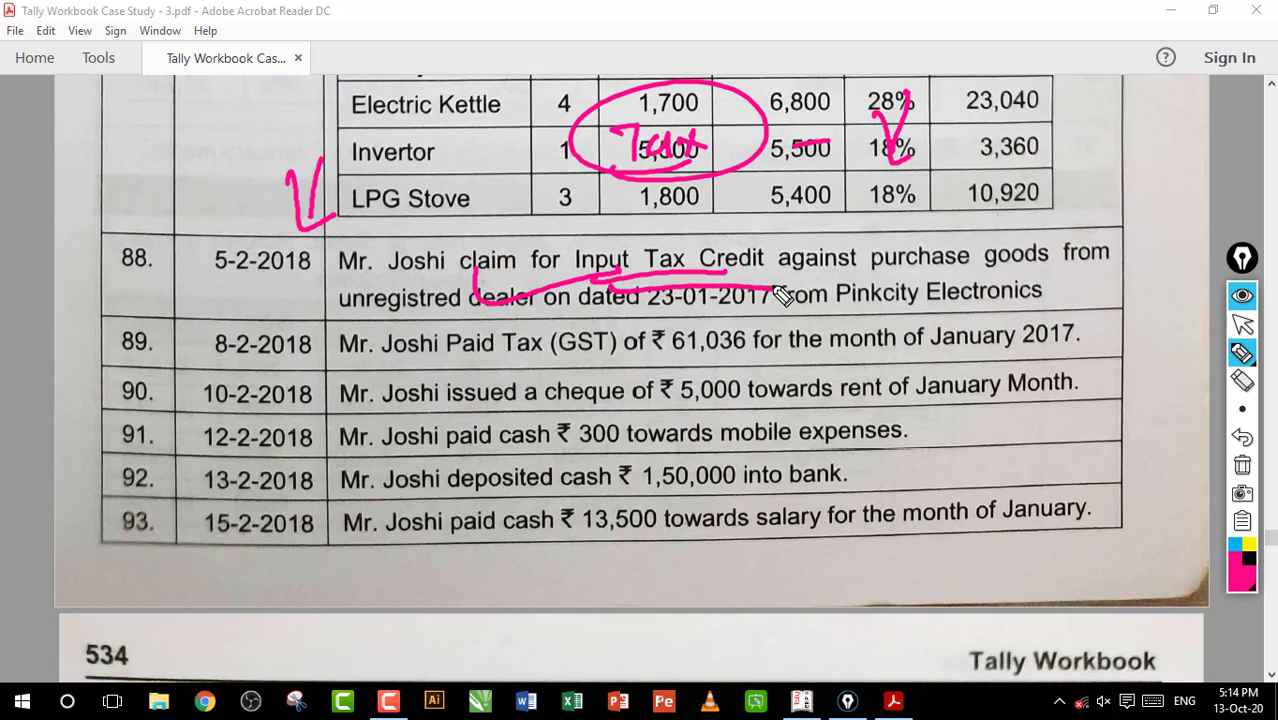
click(1242, 467)
Put the annotation pen away, return to Tally.ERP 9, and leave the blank sales voucher for the Gateway of Tally
click(1242, 323)
key(alt+Tab)
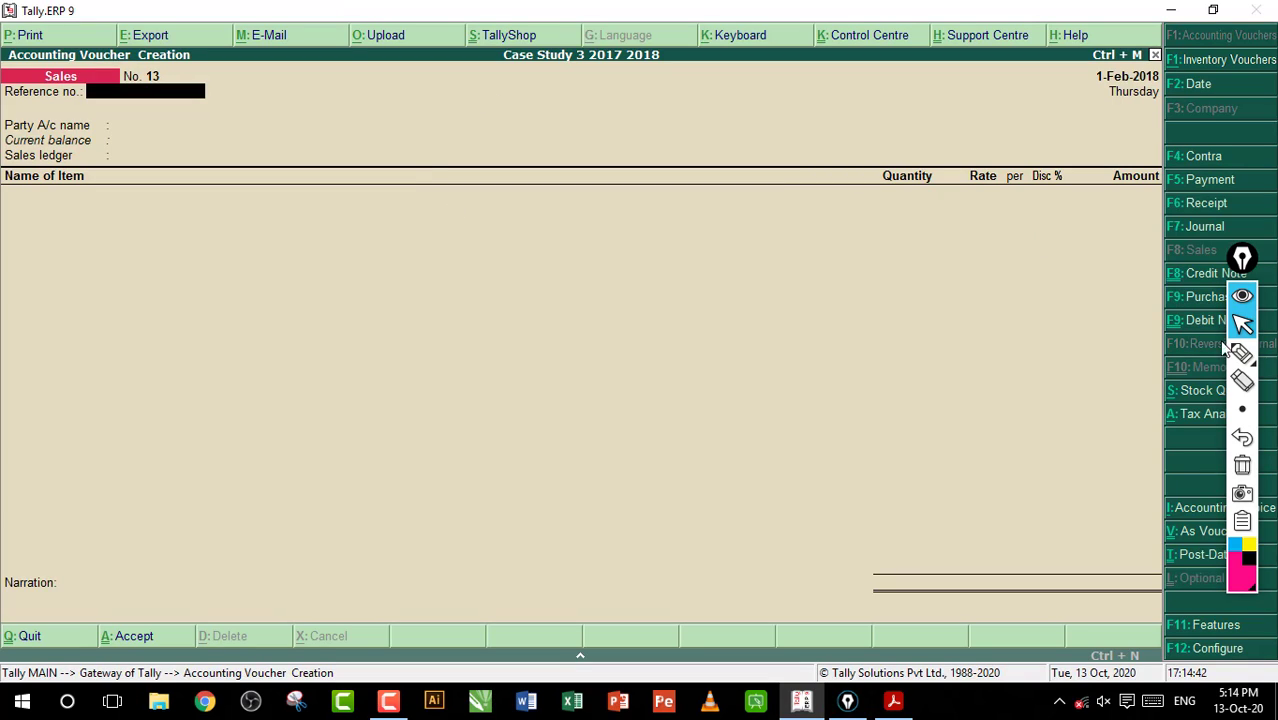
key(Return)
key(Return)
key(Return)
key(Escape)
key(Return)
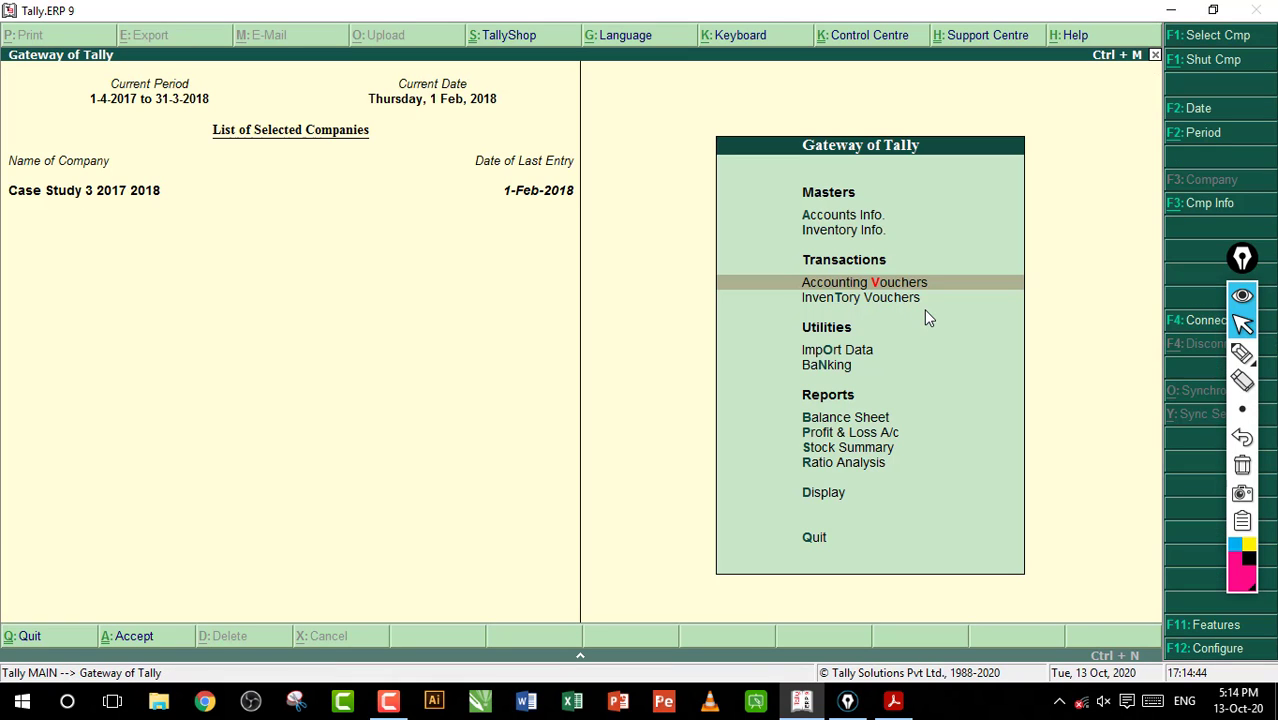
Open the GSTR-3B report from the GST statutory reports
key(Down)
key(Down)
key(Down)
key(Down)
key(Down)
key(Down)
key(Down)
key(Down)
key(Return)
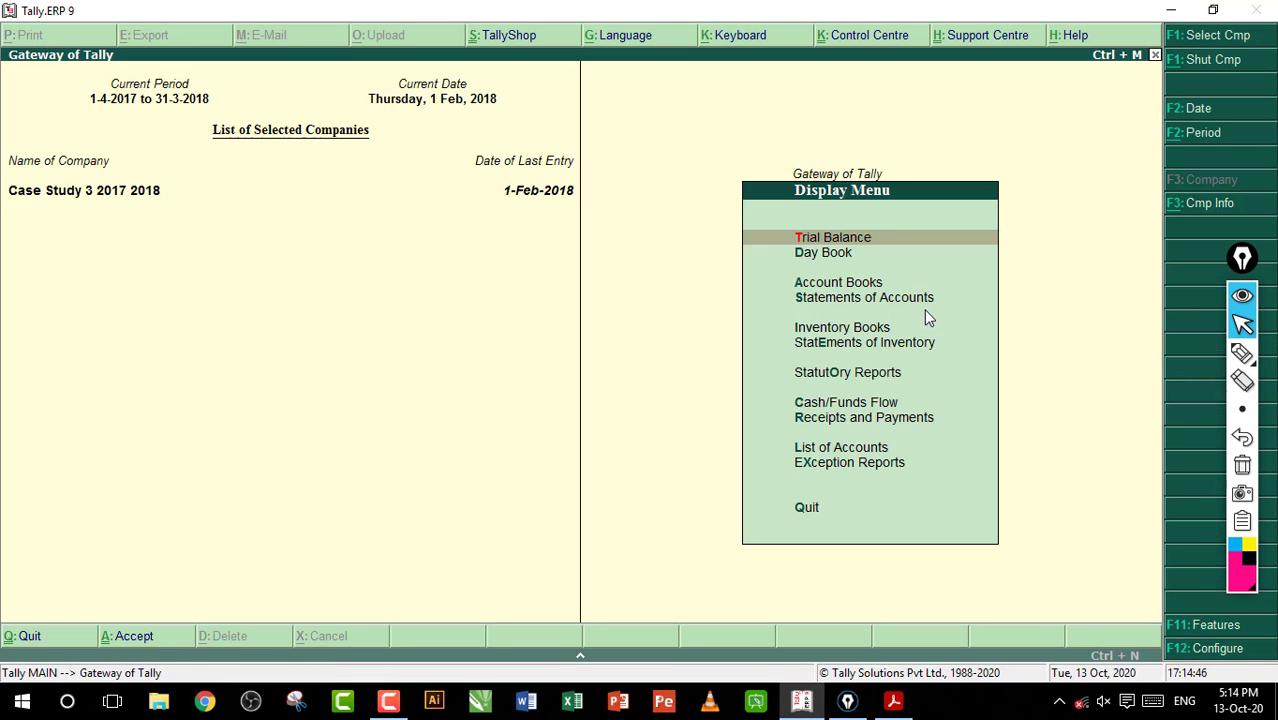
key(Down)
key(Down)
key(Down)
key(Down)
key(Down)
key(Down)
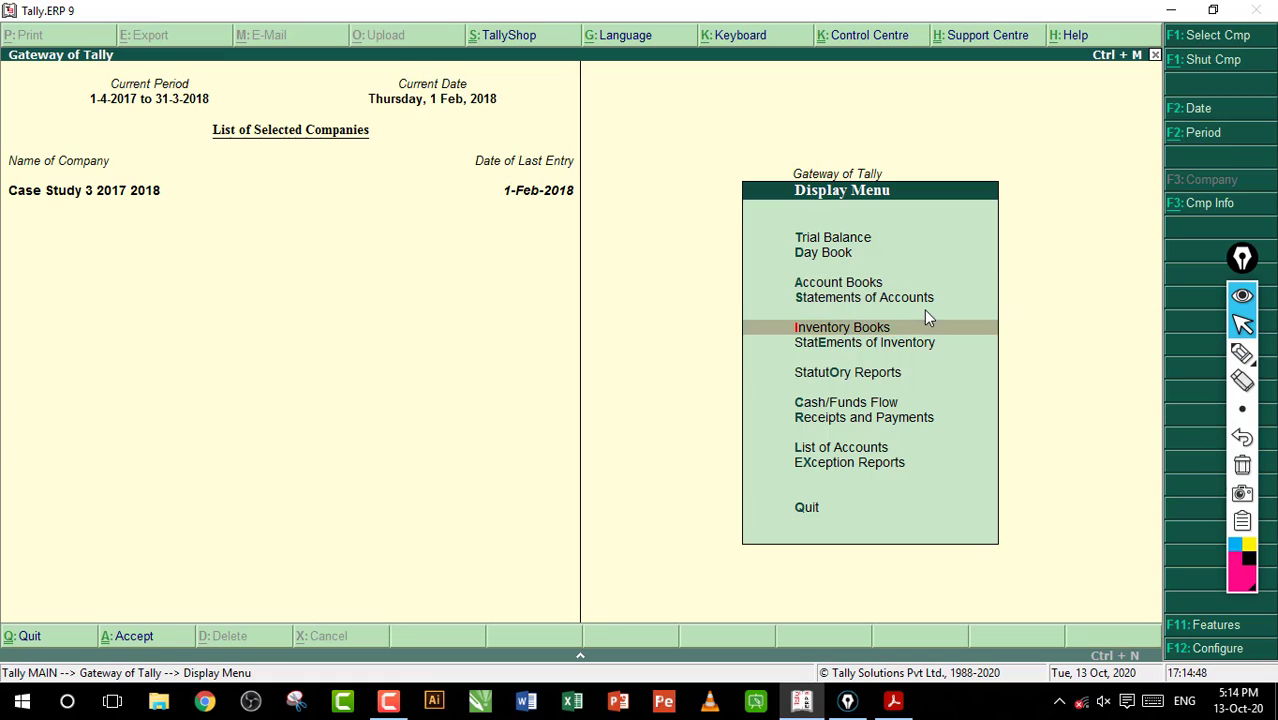
key(Return)
key(Return)
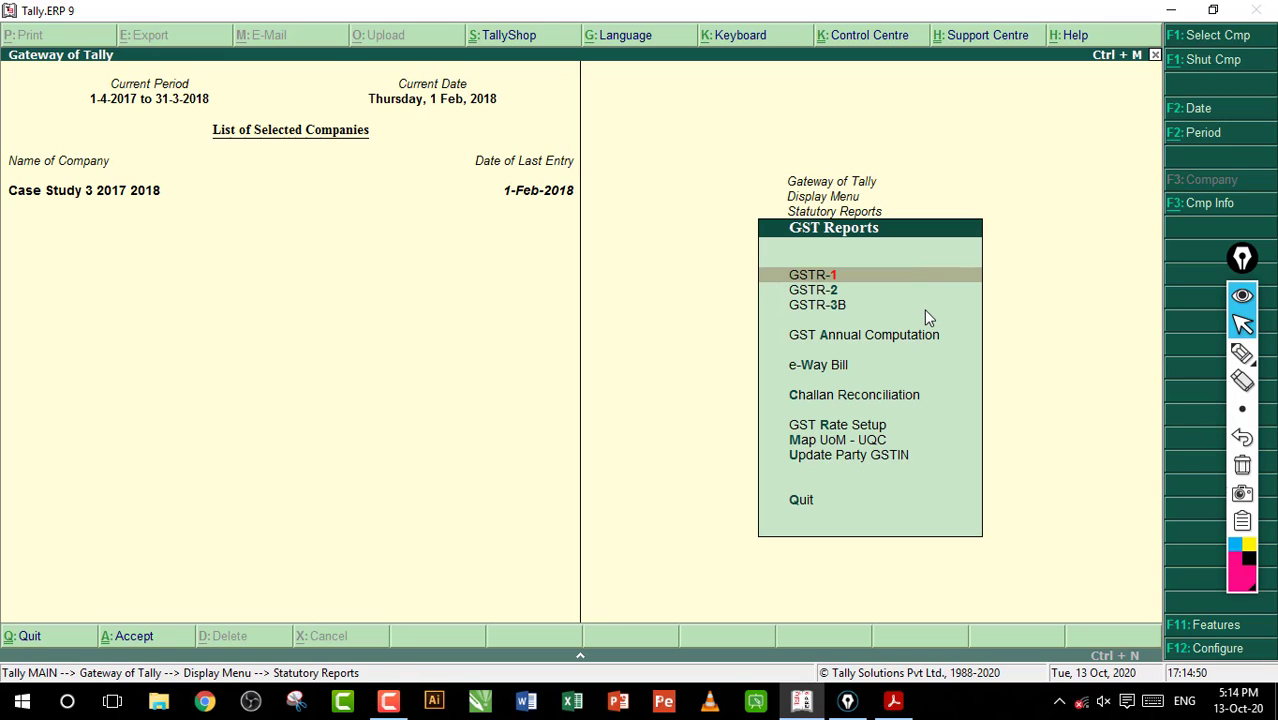
key(Down)
key(Down)
key(Return)
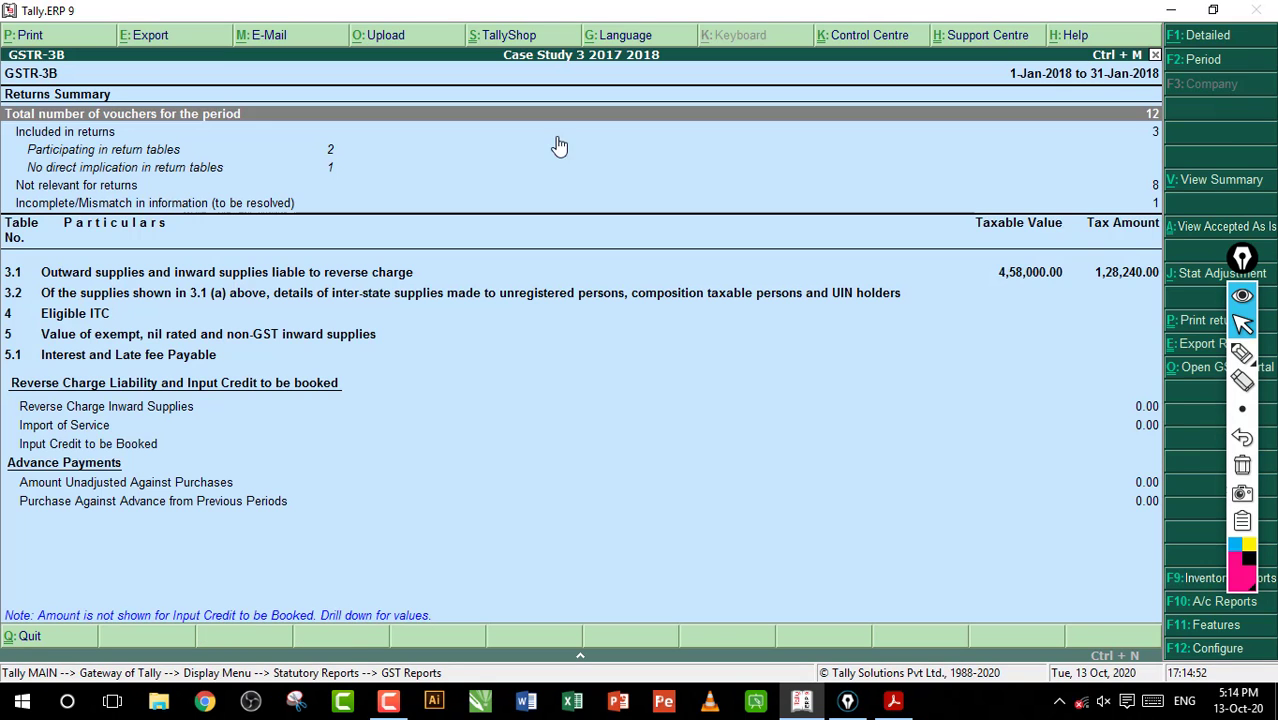
drag(1242, 258, 1097, 237)
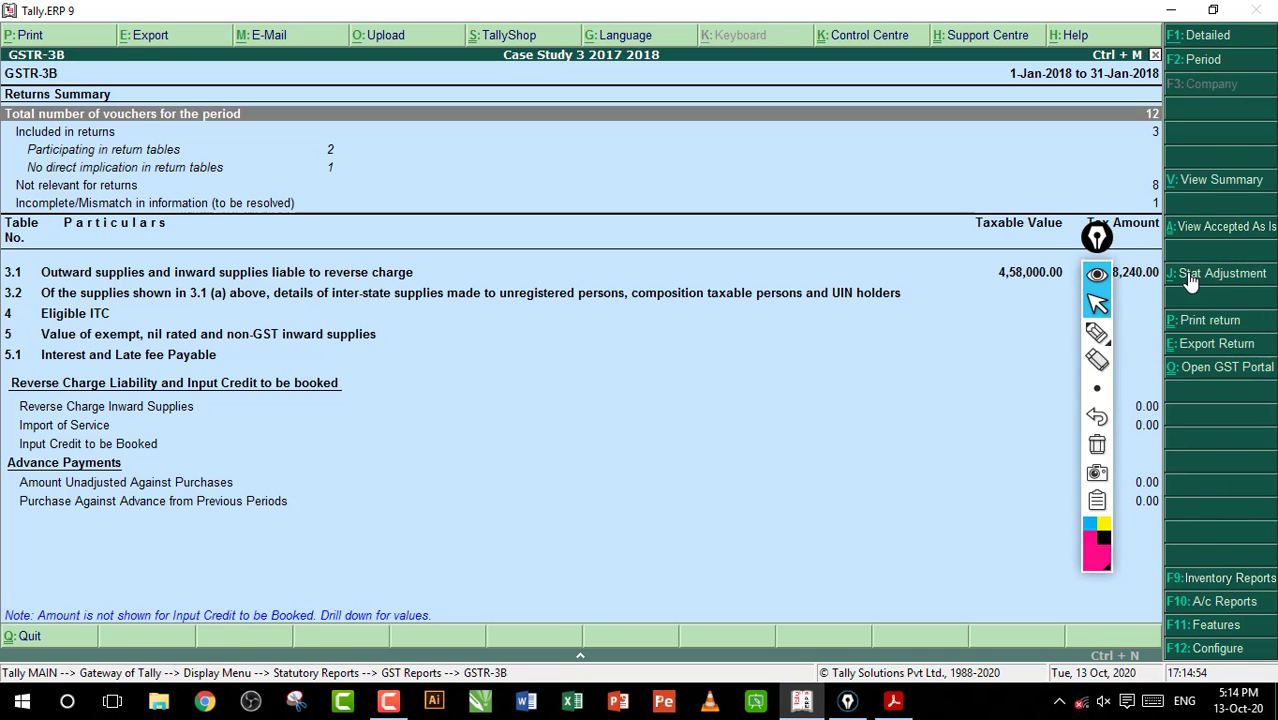
click(1222, 273)
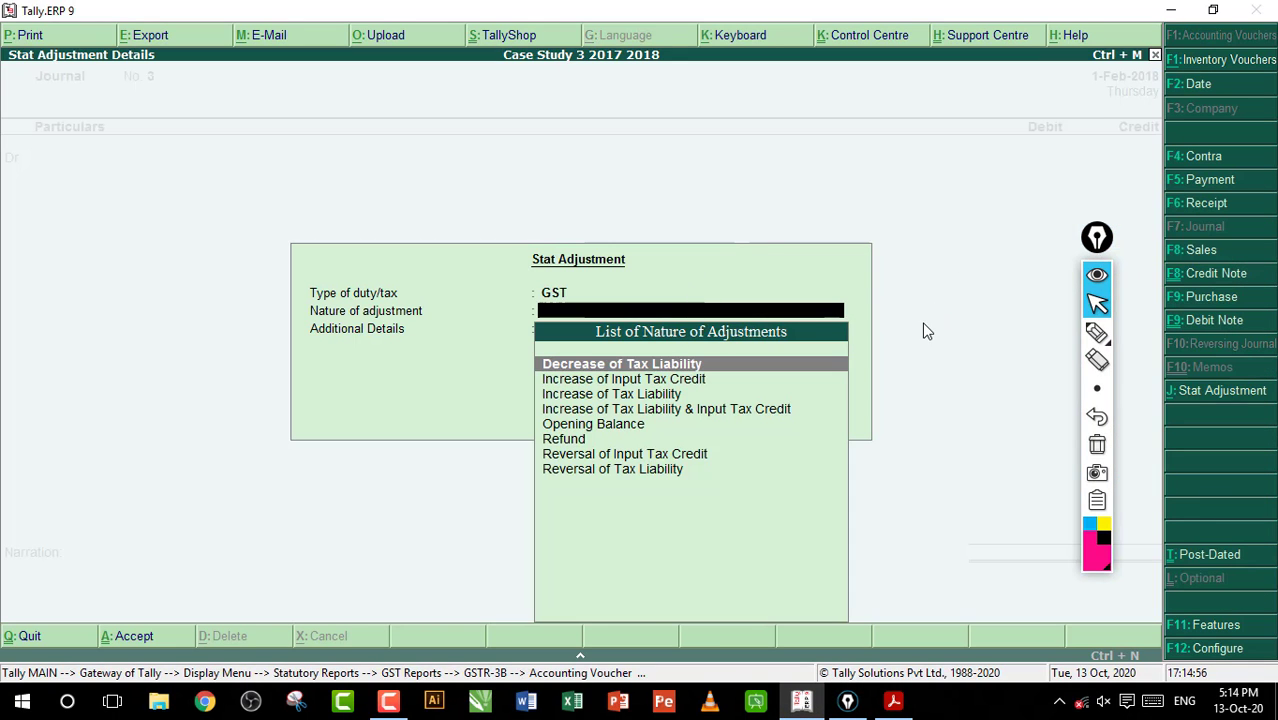
key(Escape)
key(Escape)
key(Escape)
key(Escape)
key(Escape)
key(Escape)
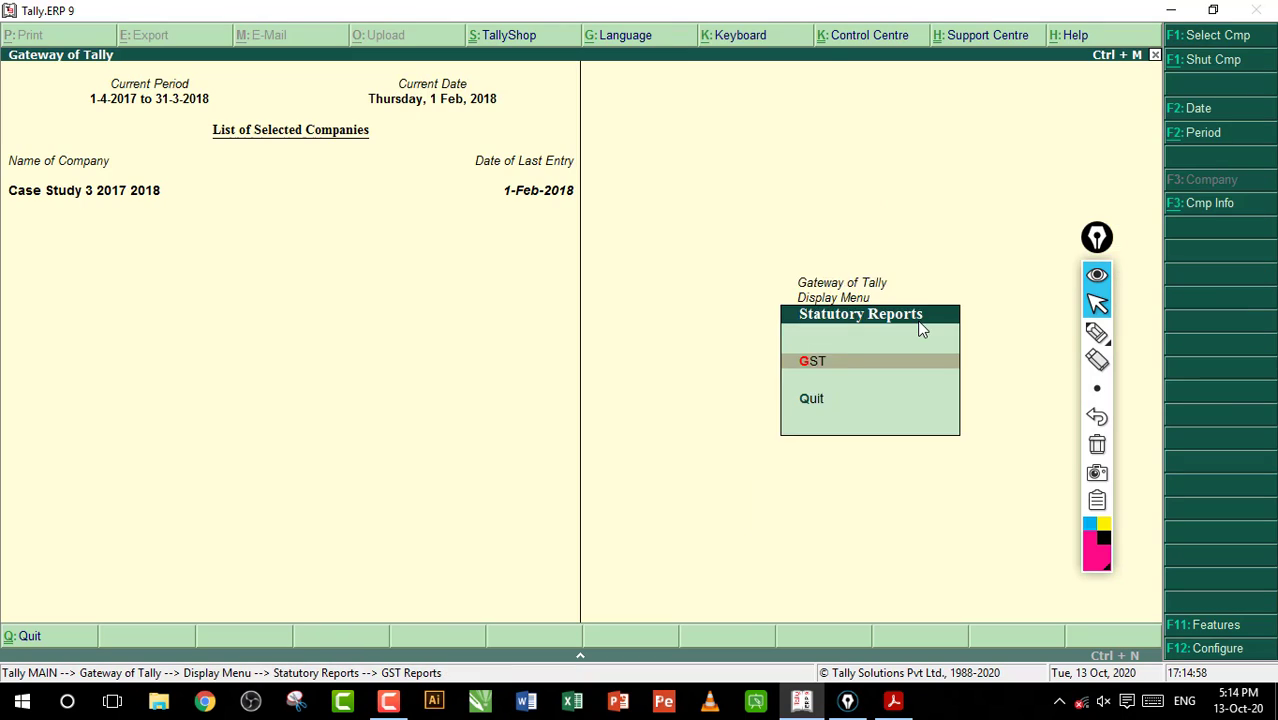
Return to the Gateway of Tally and open a blank journal voucher
key(Escape)
key(Escape)
key(v)
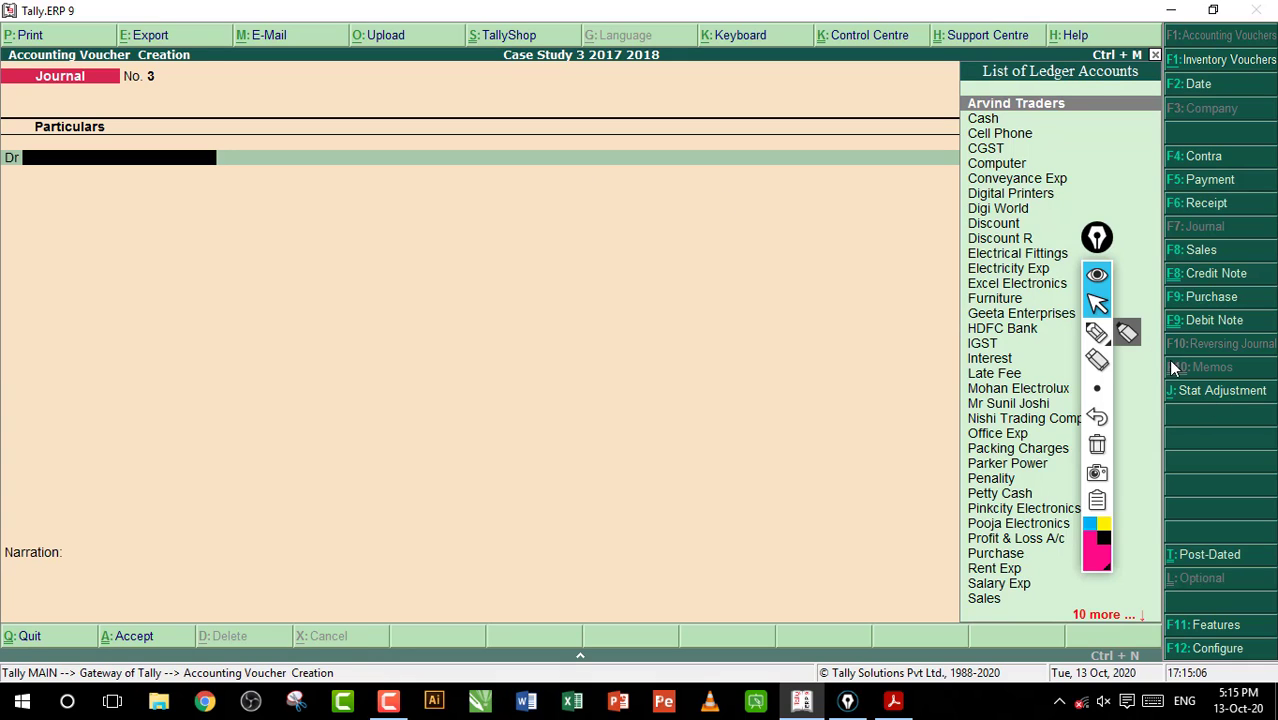
Point out the Stat Adjustment option with hand-drawn arrows, then clear the markings and put the pen away
click(1097, 332)
drag(1170, 414, 1196, 418)
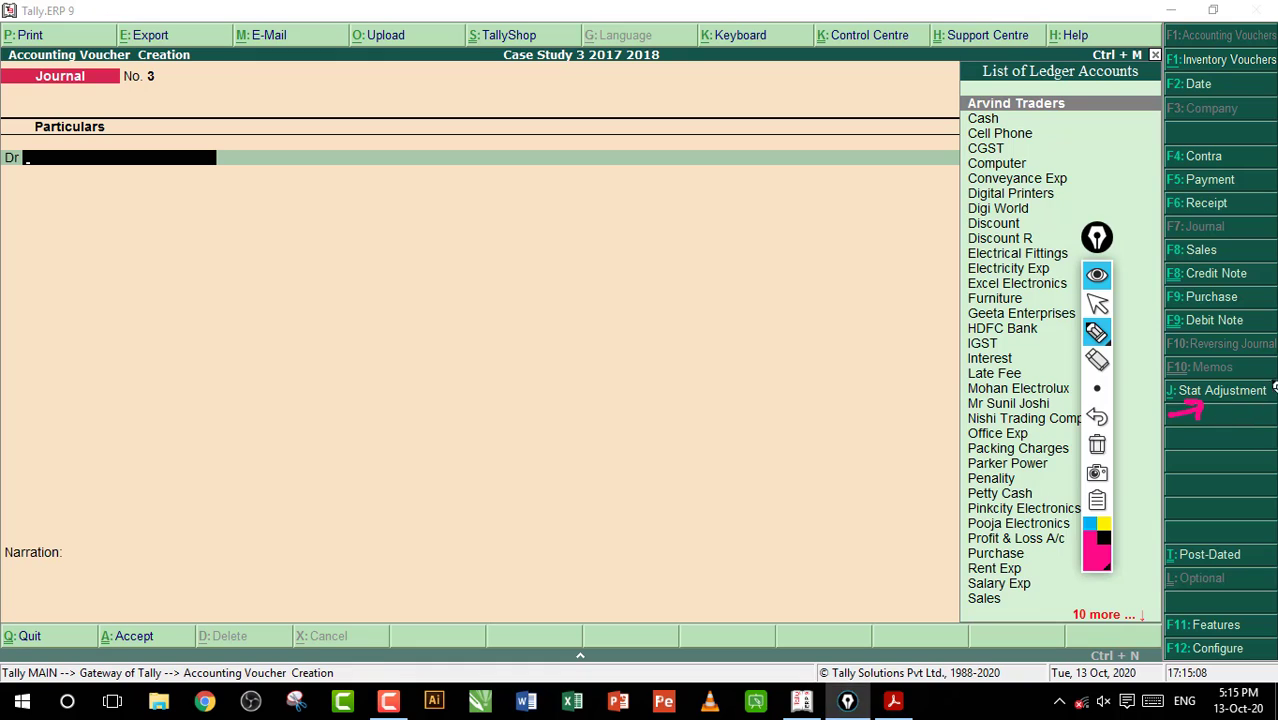
drag(1272, 383, 1248, 396)
click(1097, 445)
click(1100, 306)
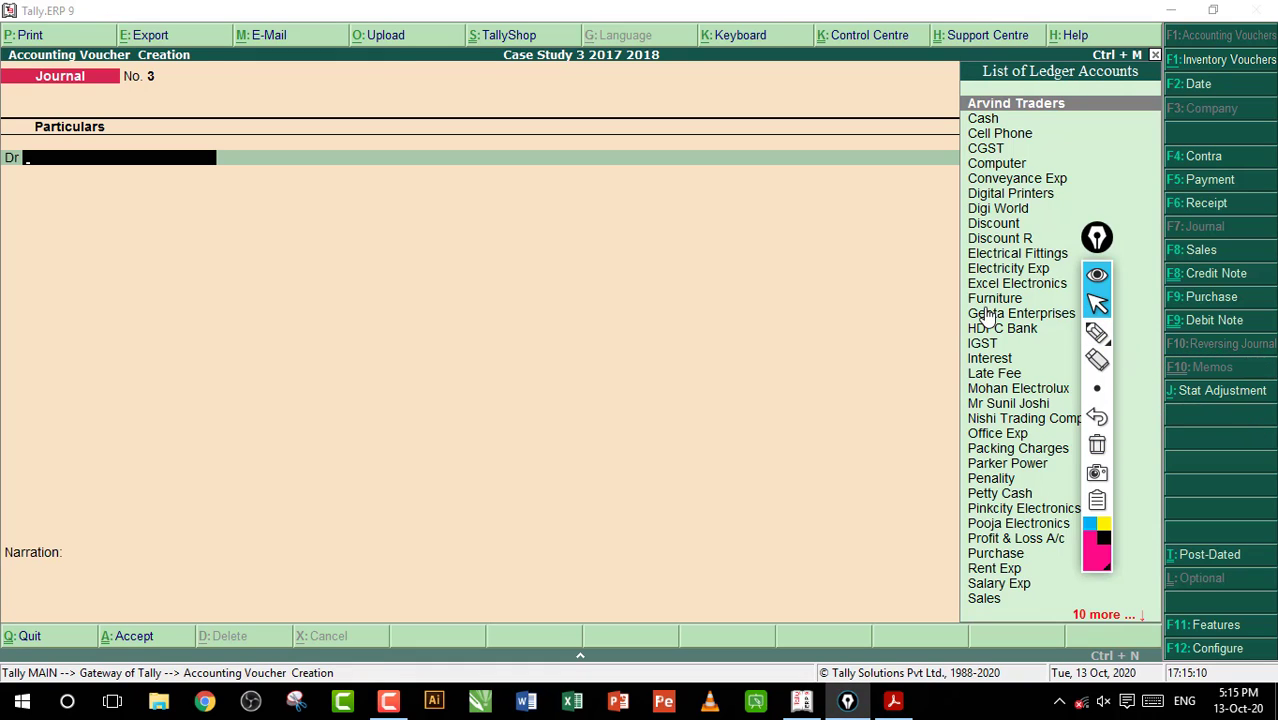
Start a stat adjustment for the journal voucher with GST as the type of duty/tax and go through the adjustment natures
click(1220, 391)
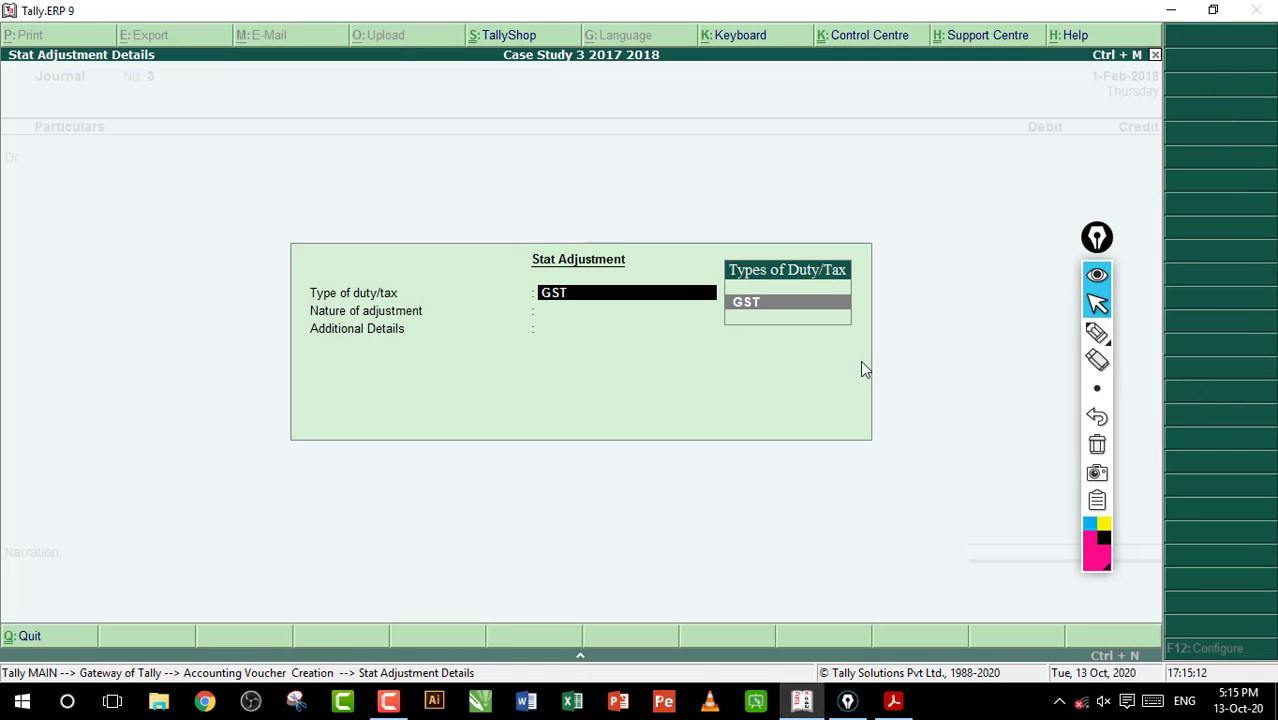
key(Return)
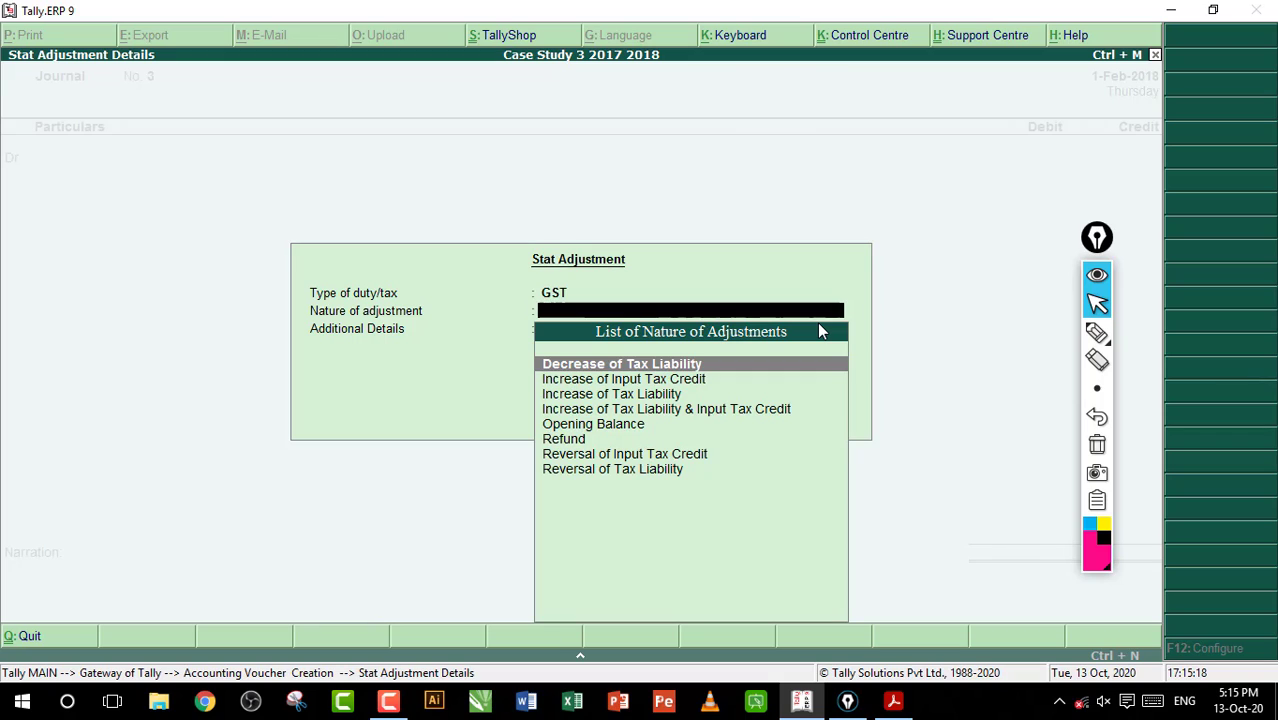
key(Down)
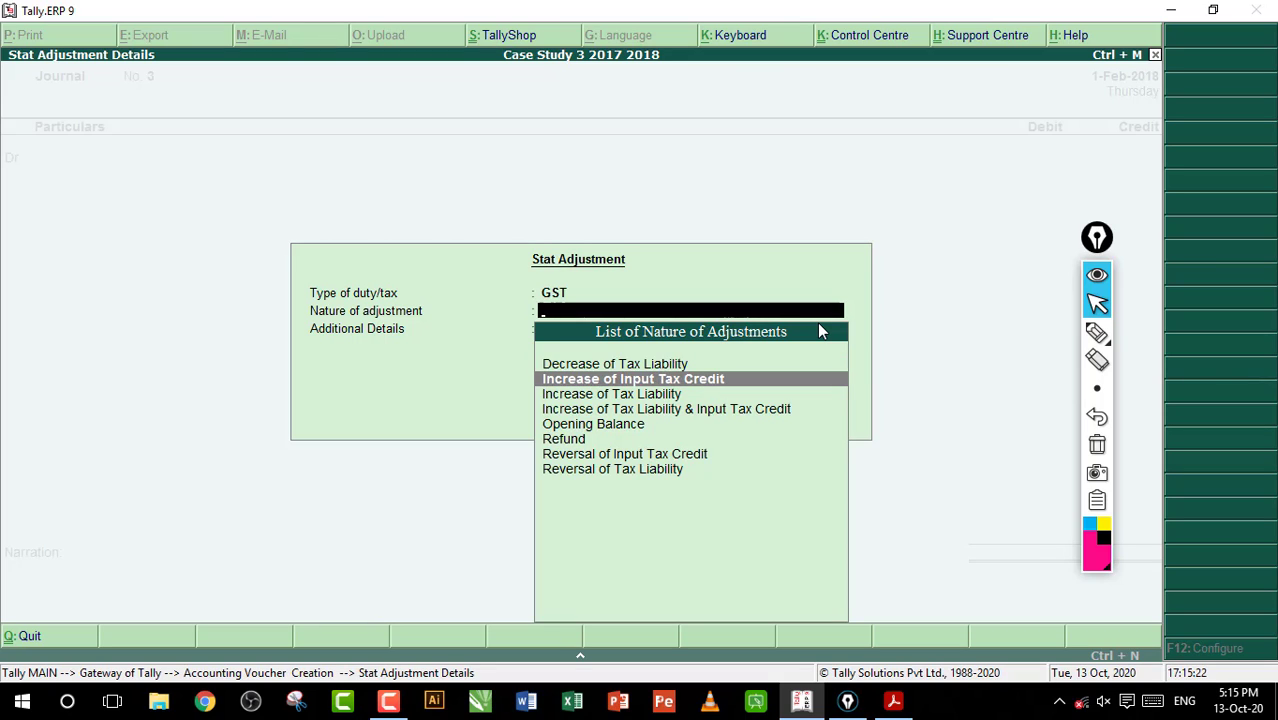
key(Down)
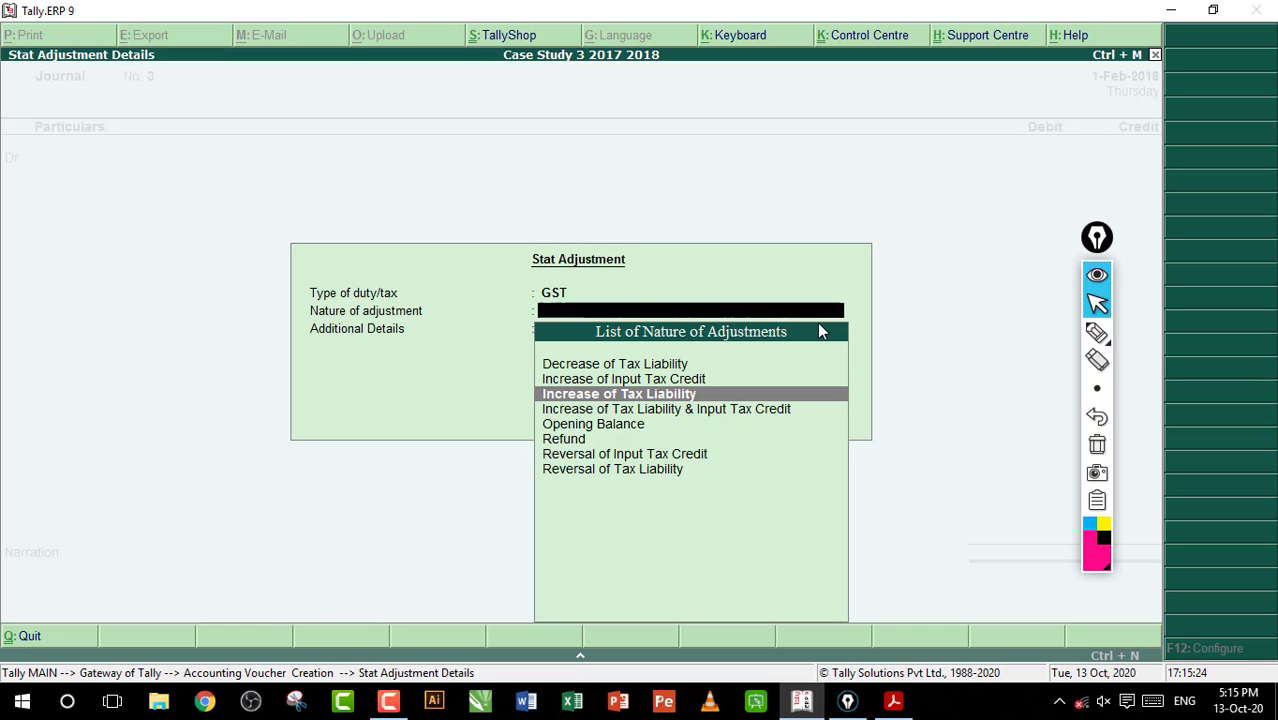
Mark the Increase of Tax Liability option with the annotation pen and clear the marking
click(1097, 332)
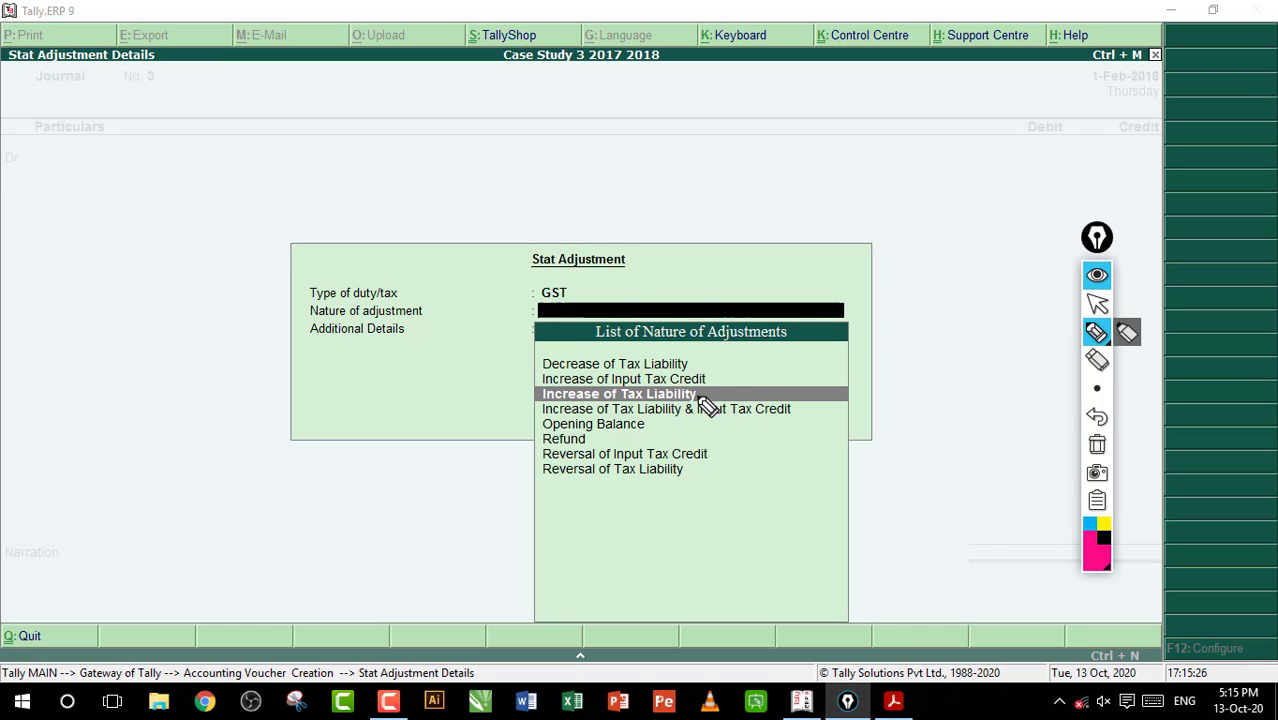
mouse_move(698, 404)
mouse_down()
mouse_move(752, 389)
mouse_move(762, 369)
mouse_up()
click(1097, 444)
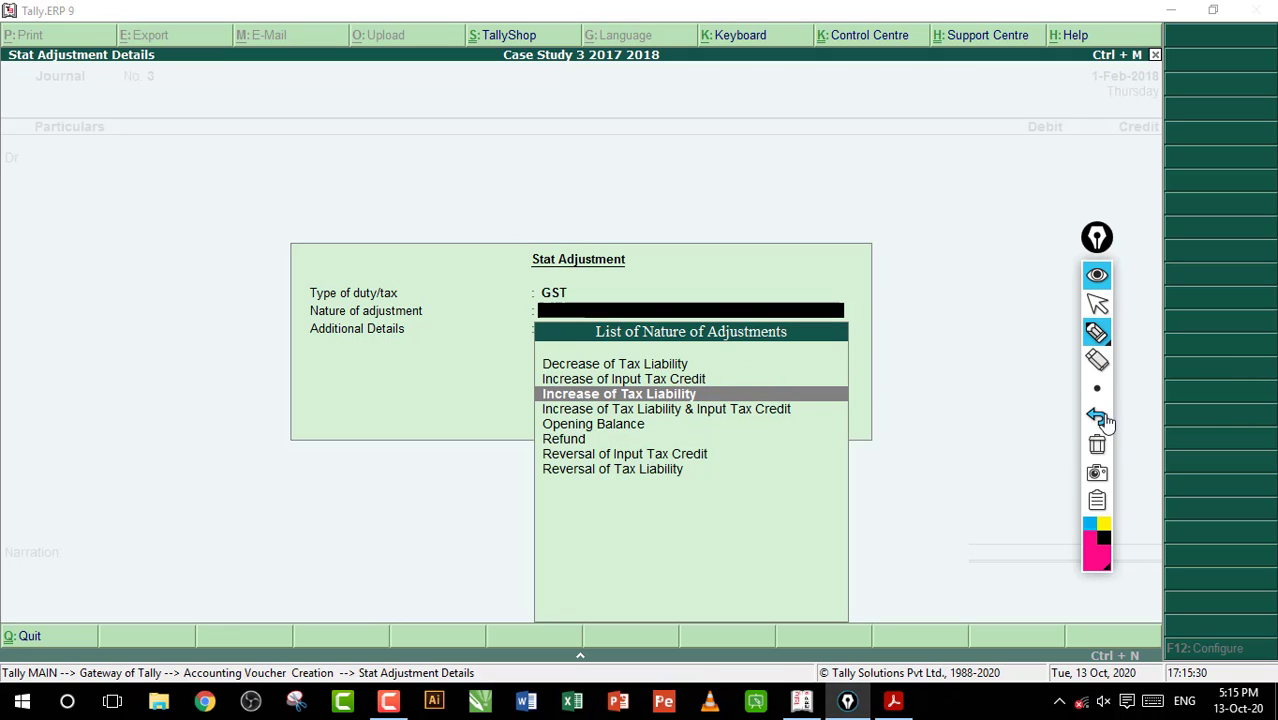
click(1097, 304)
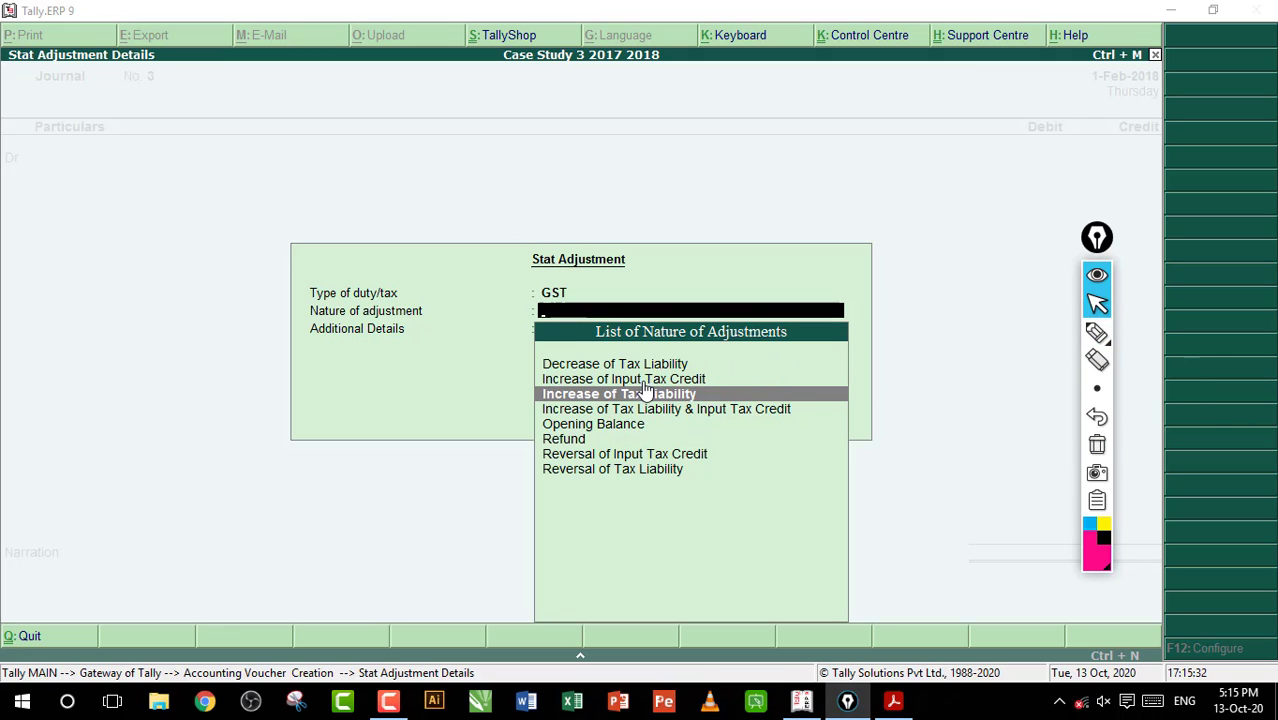
Set the nature of adjustment to Increase of Input Tax Credit with Purchase under reverse charge as the additional details
click(646, 382)
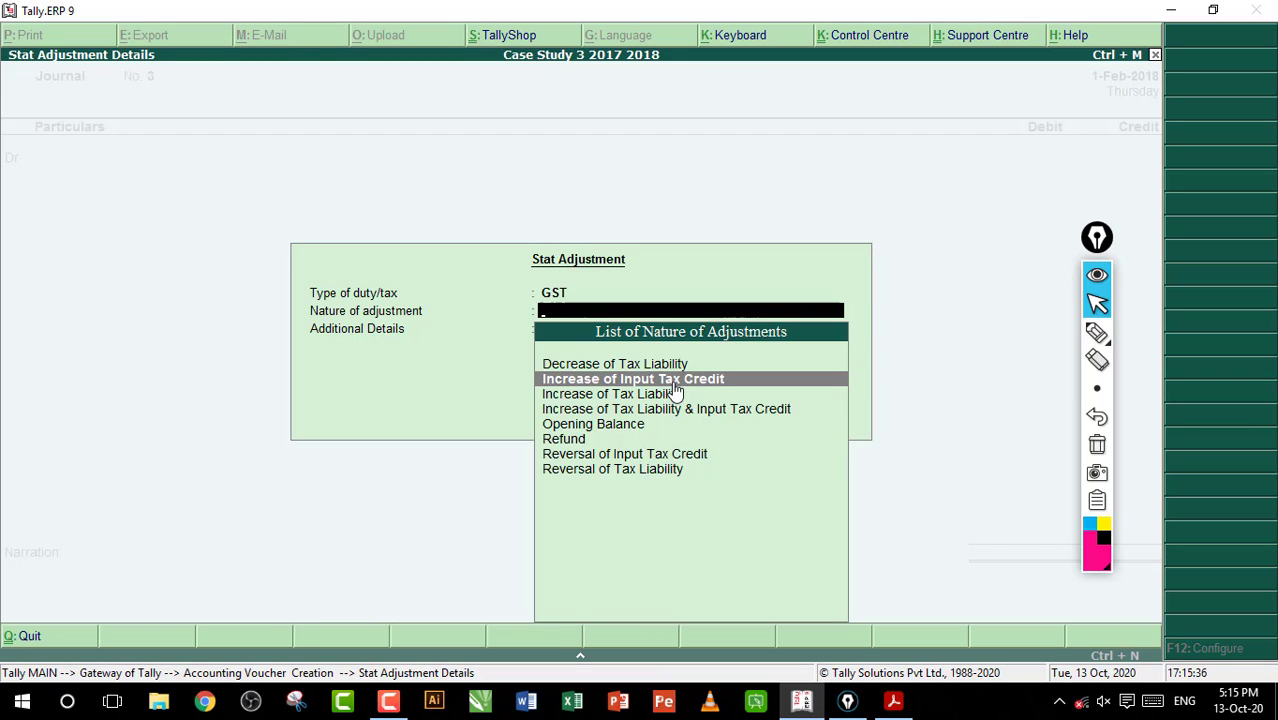
key(Return)
key(Down)
key(Down)
key(Down)
key(Down)
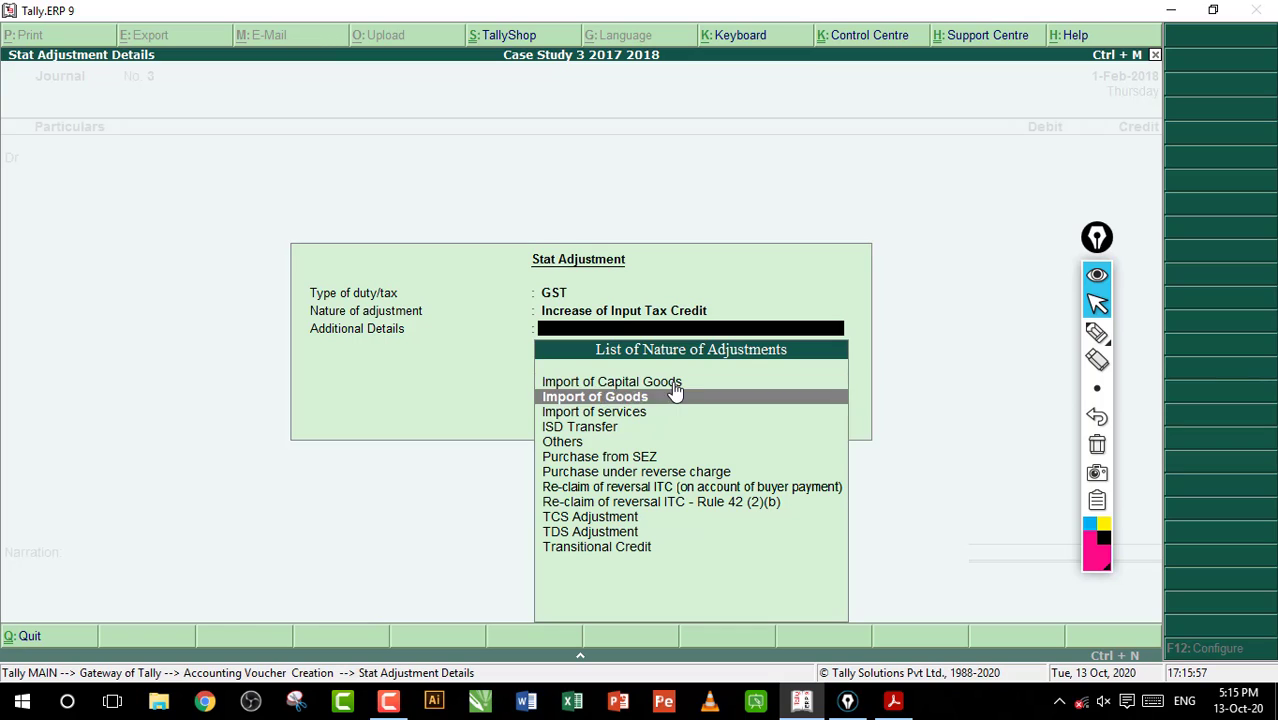
key(Down)
key(Down)
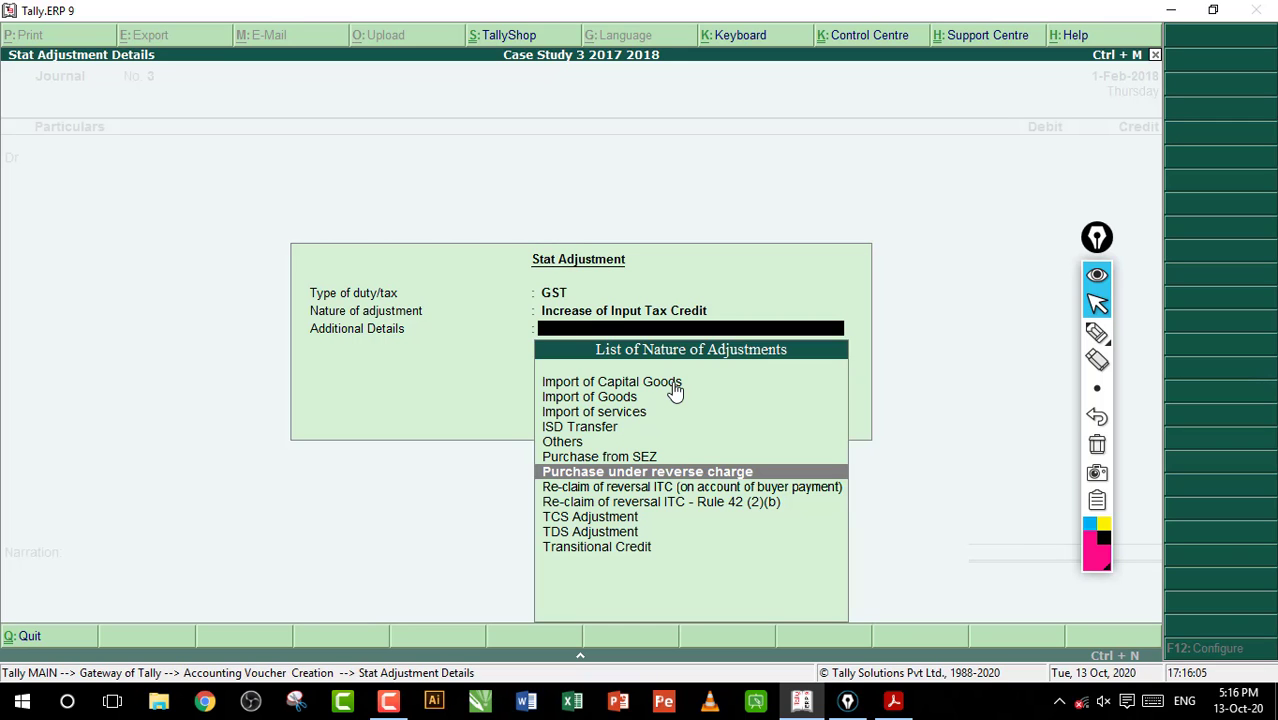
key(Return)
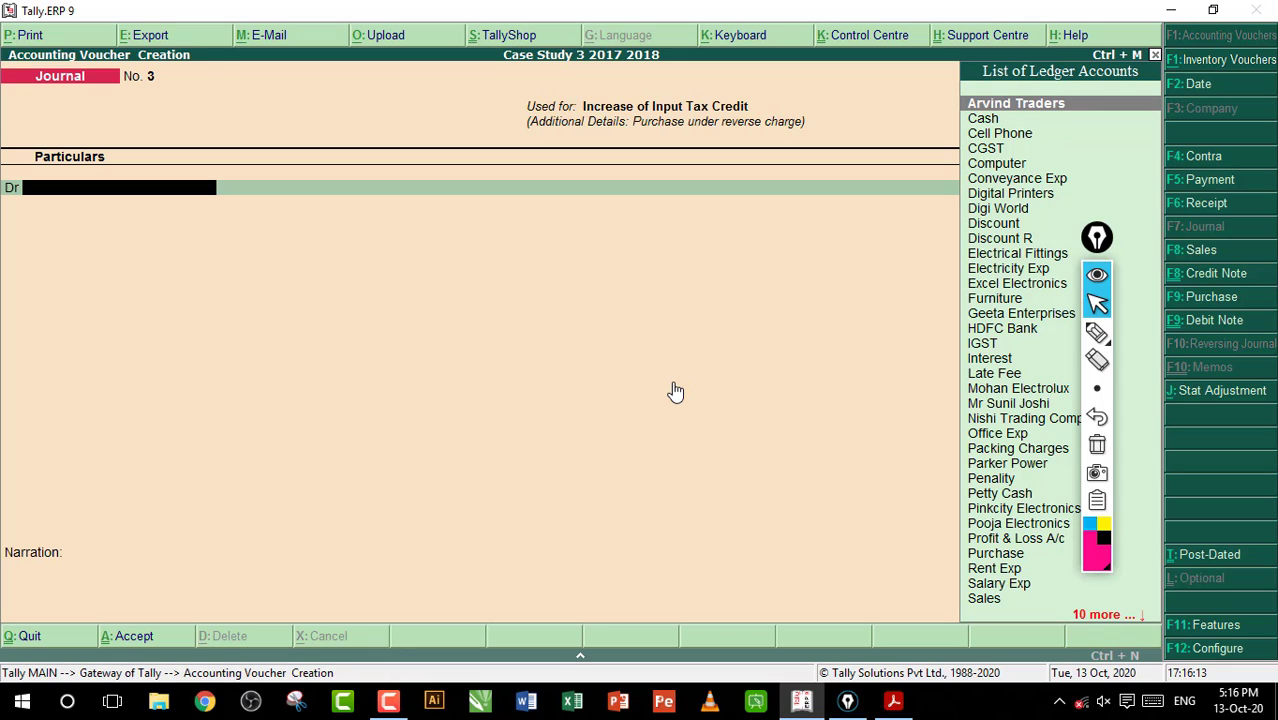
Debit CGST with 52,360 at a 14% rate on a taxable value of 3,74,000
text(C)
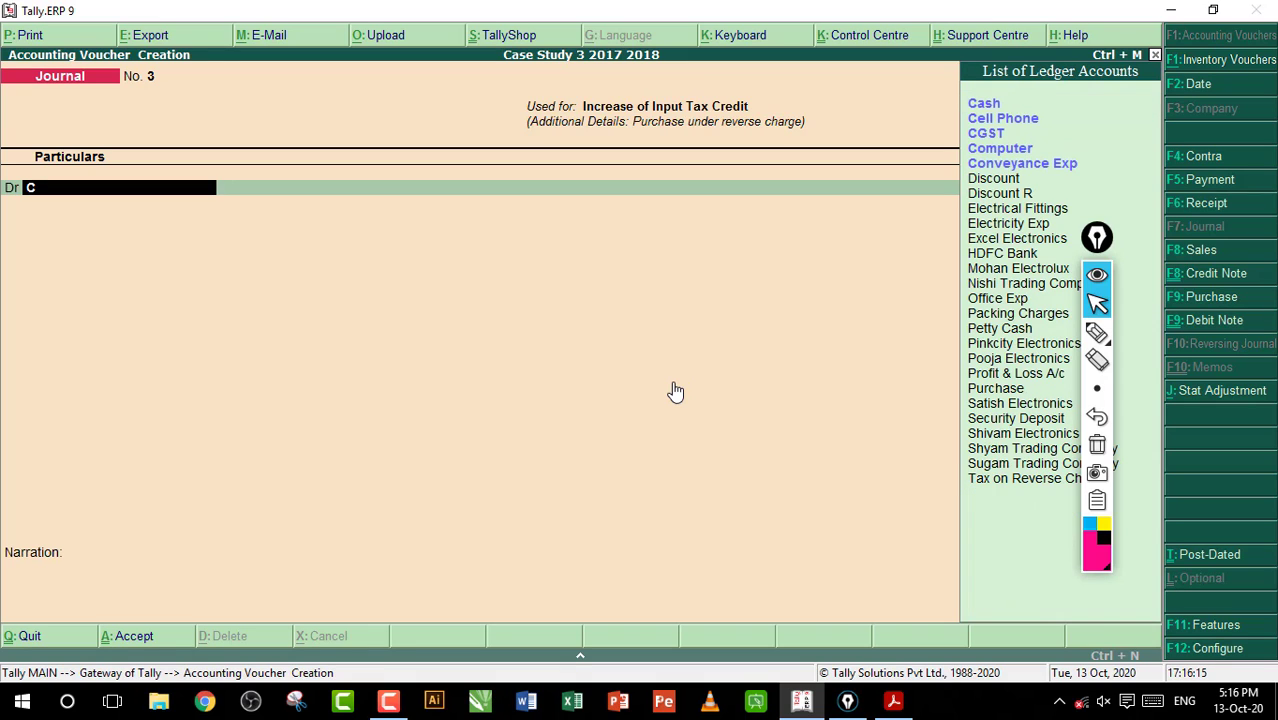
text(g)
key(Return)
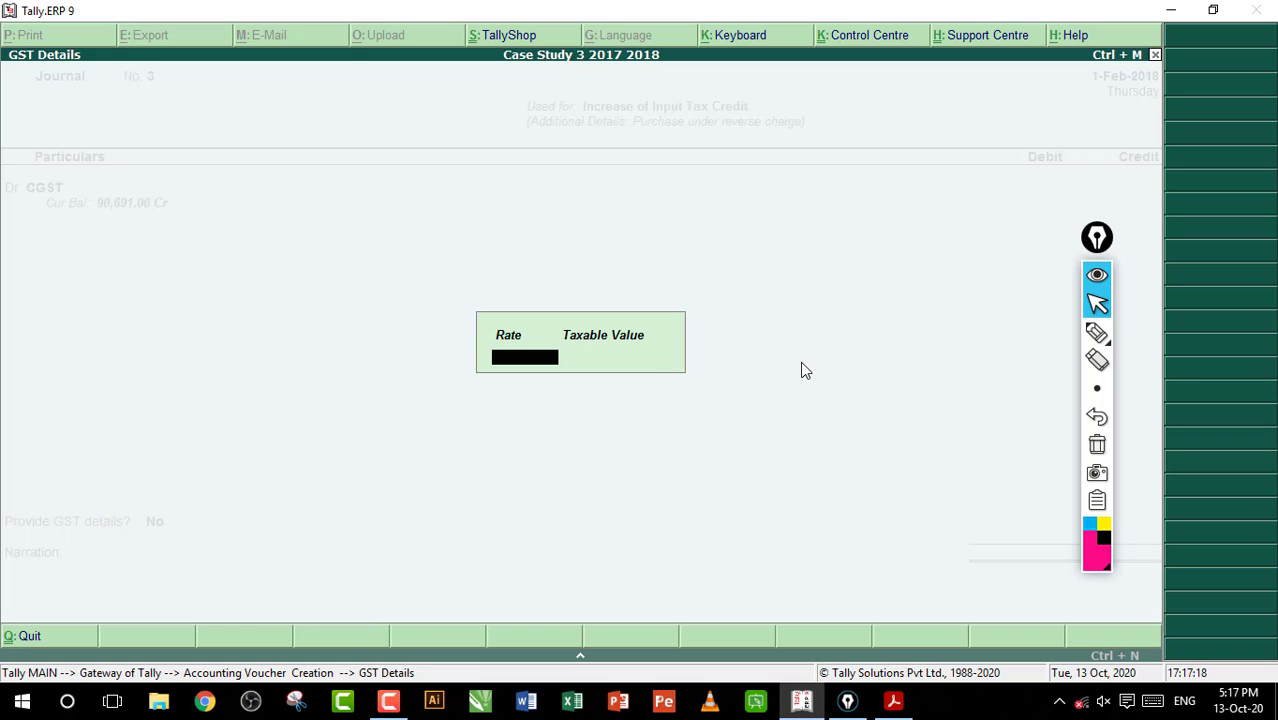
key(Return)
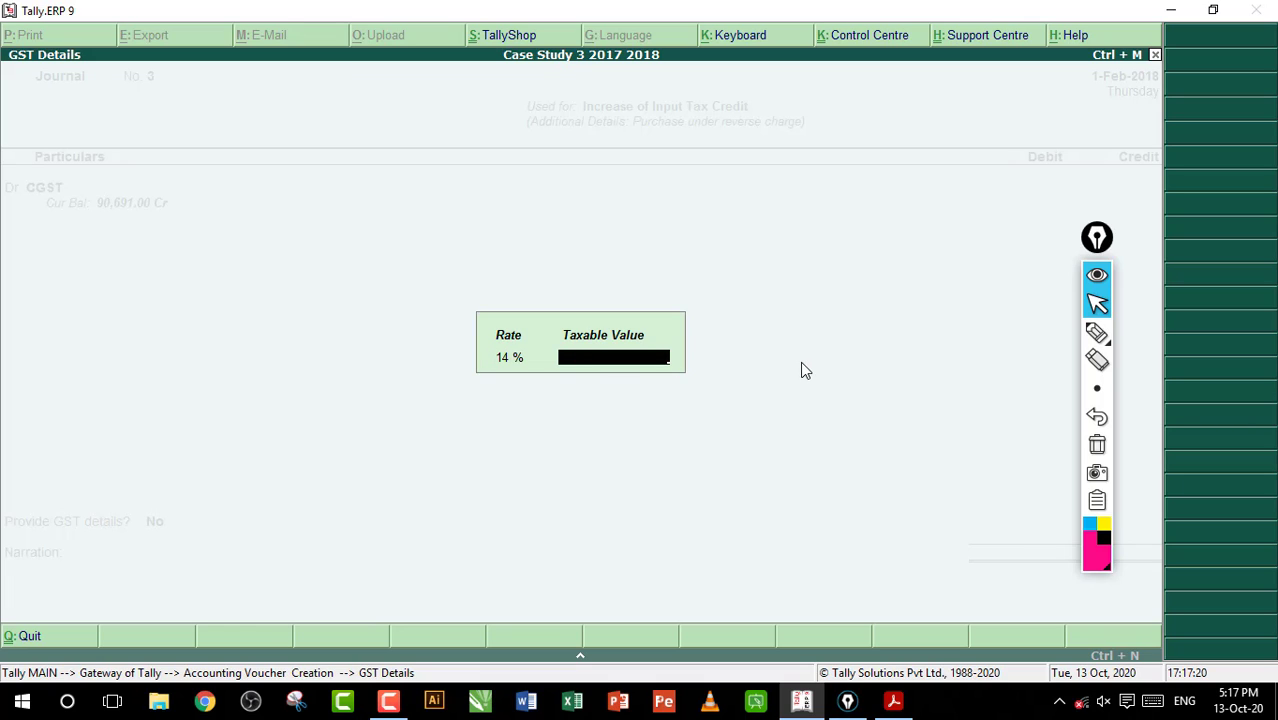
text(374000)
key(Return)
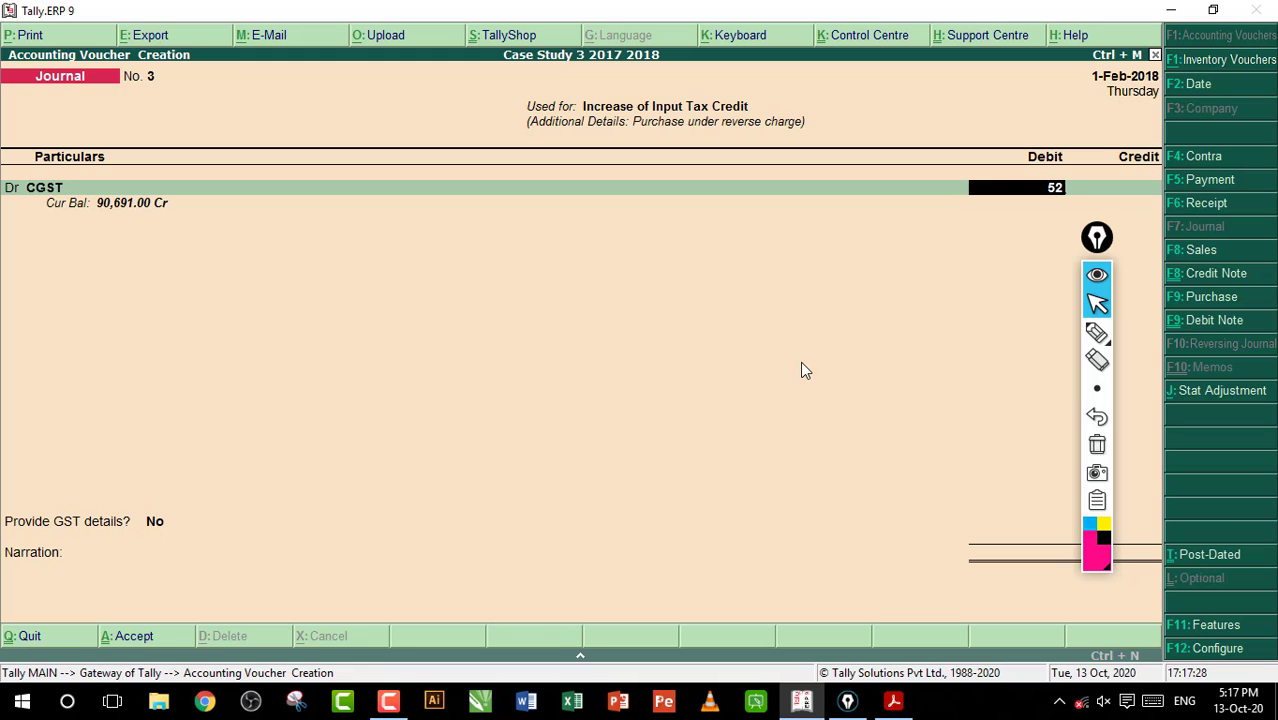
key(Return)
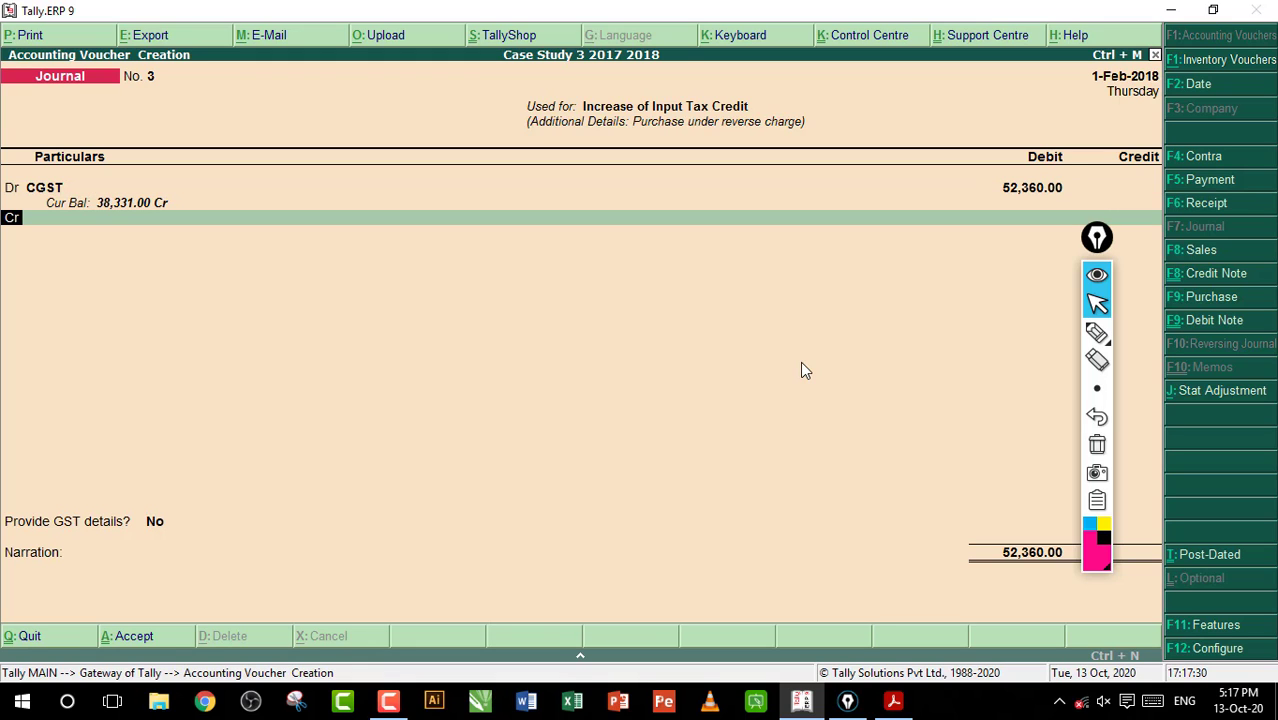
Add a second debit line for SGST with 52,360, keeping the 14% rate and 3,74,000 taxable value
text(d)
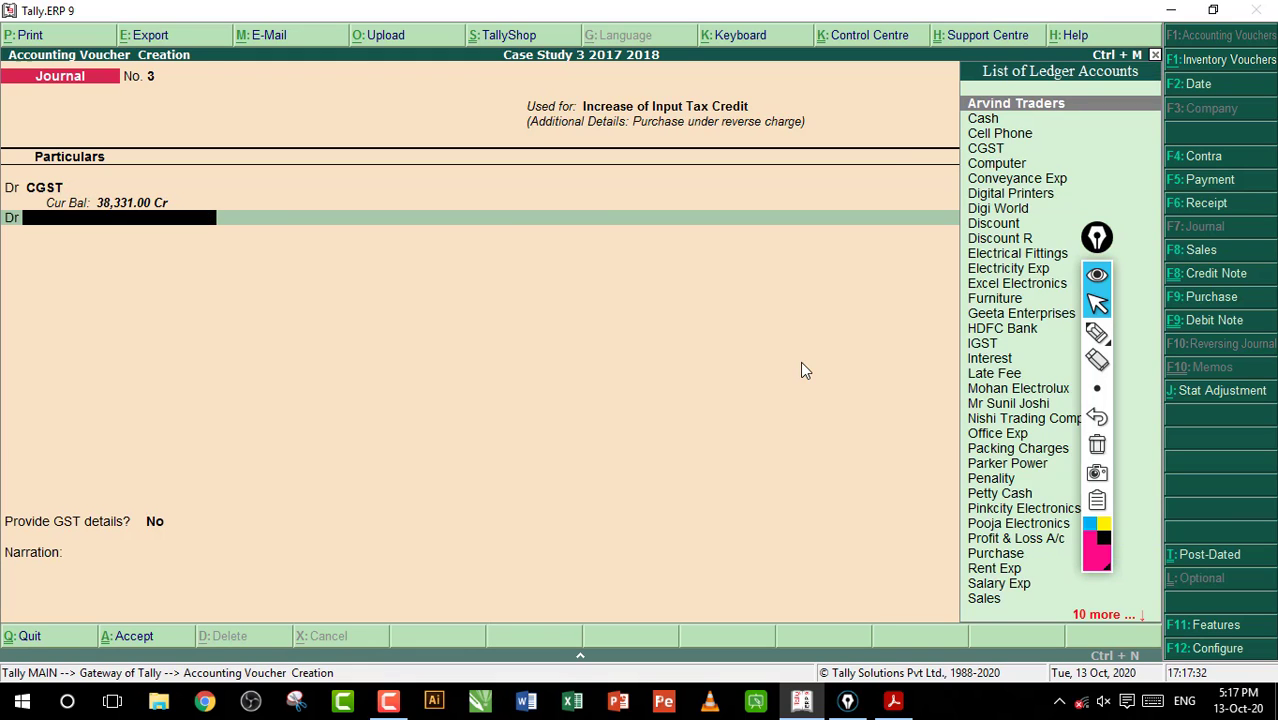
text(S)
key(Down)
key(Down)
key(Down)
key(Down)
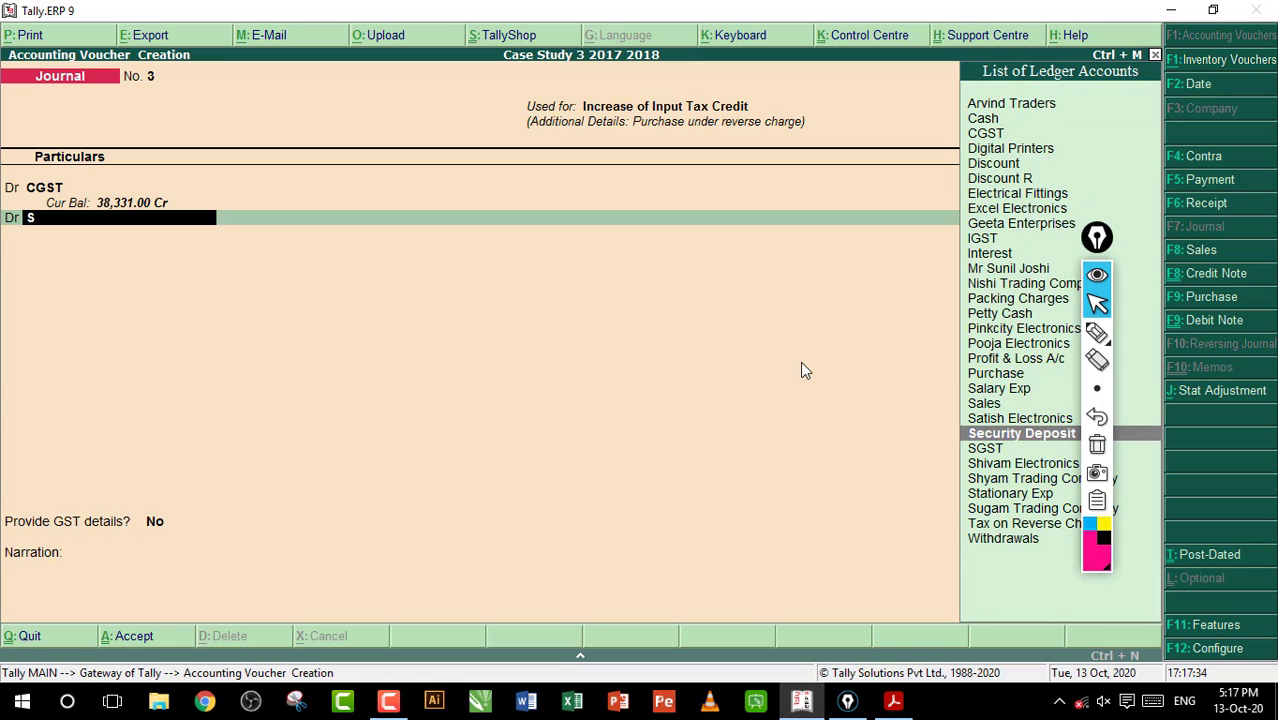
key(Return)
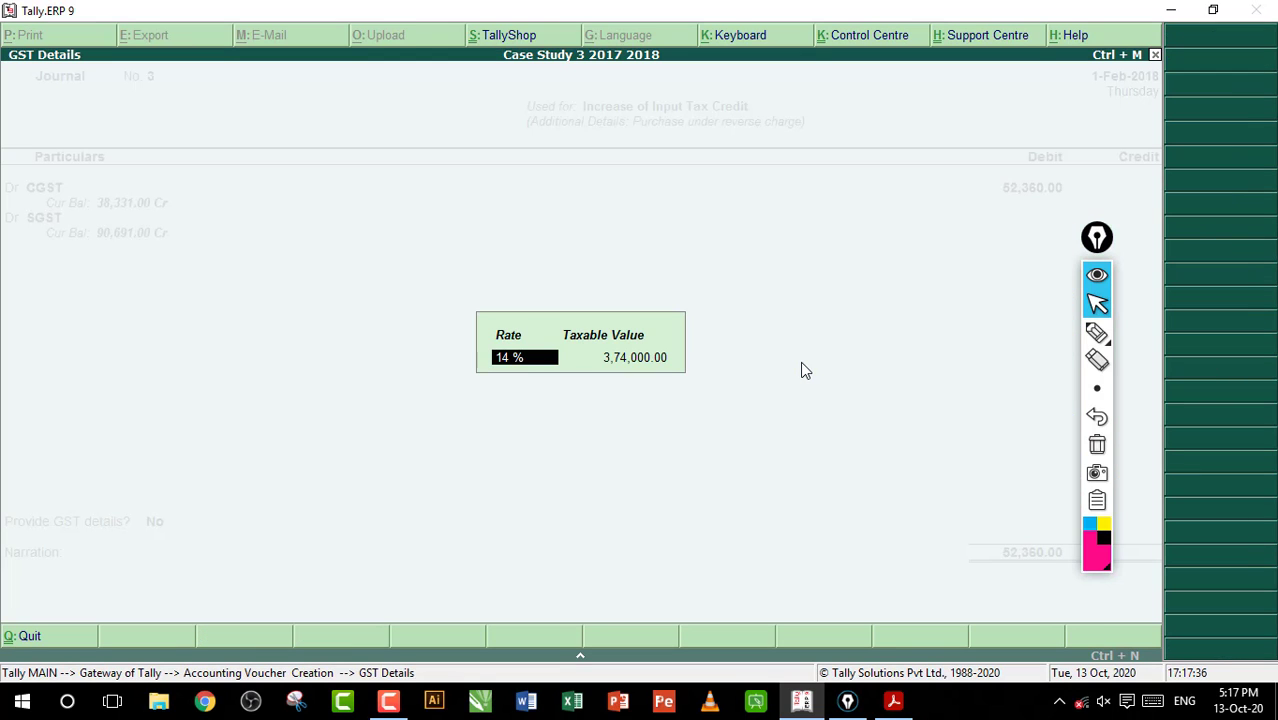
key(Return)
key(Return)
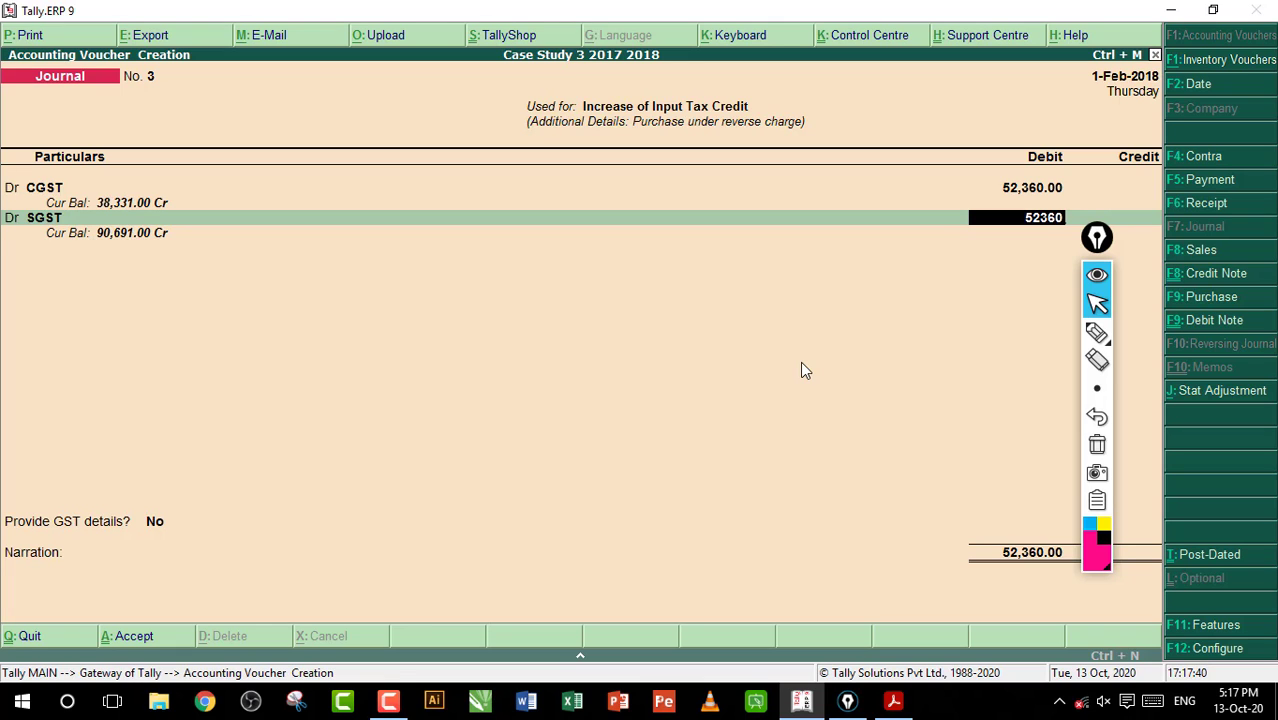
key(Return)
key(Return)
Credit the Tax on Reverse Charge ledger with 1,04,720
text(T)
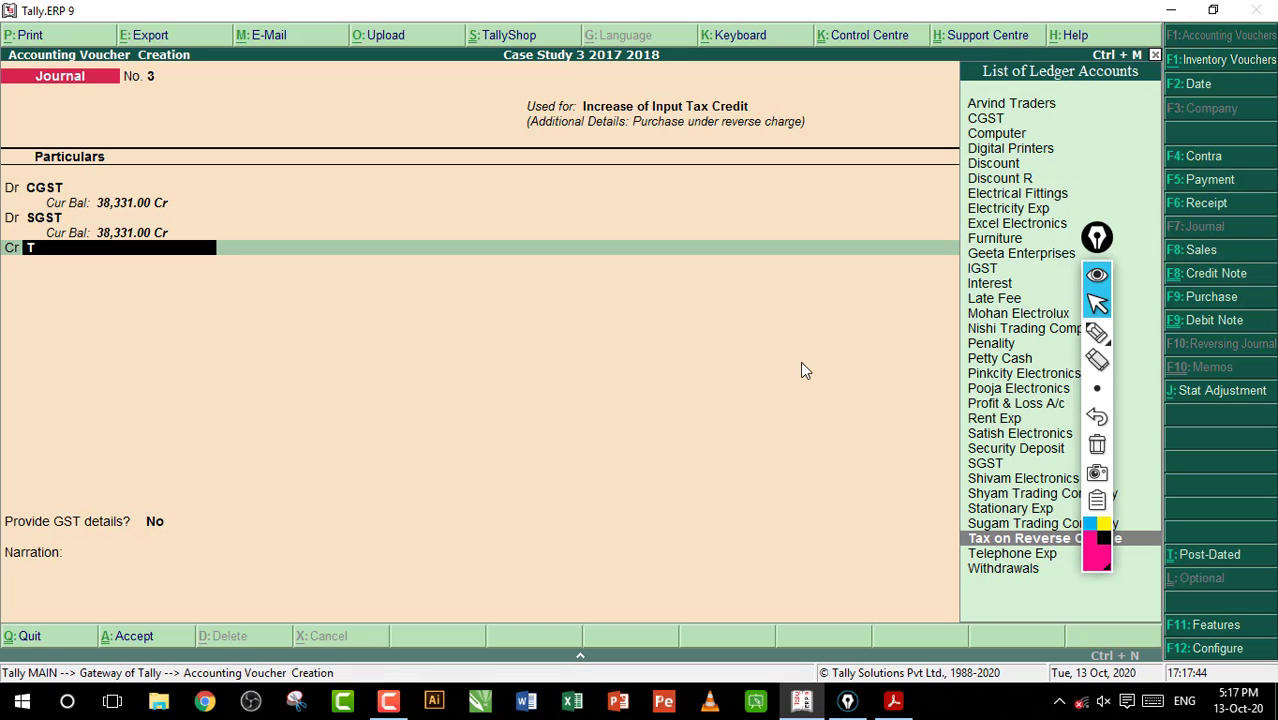
key(Return)
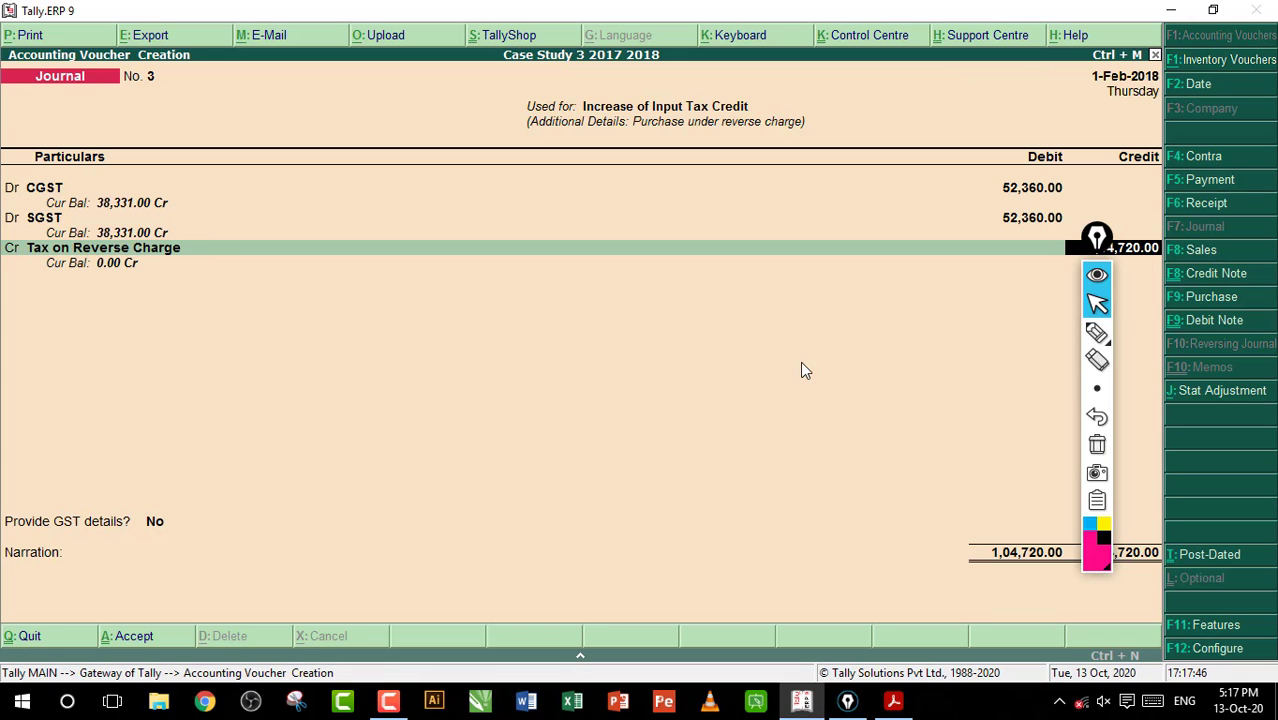
Handwrite a note with an arrow toward the voucher's "Used for" line and underline Input Tax Credit
drag(1097, 238, 1196, 232)
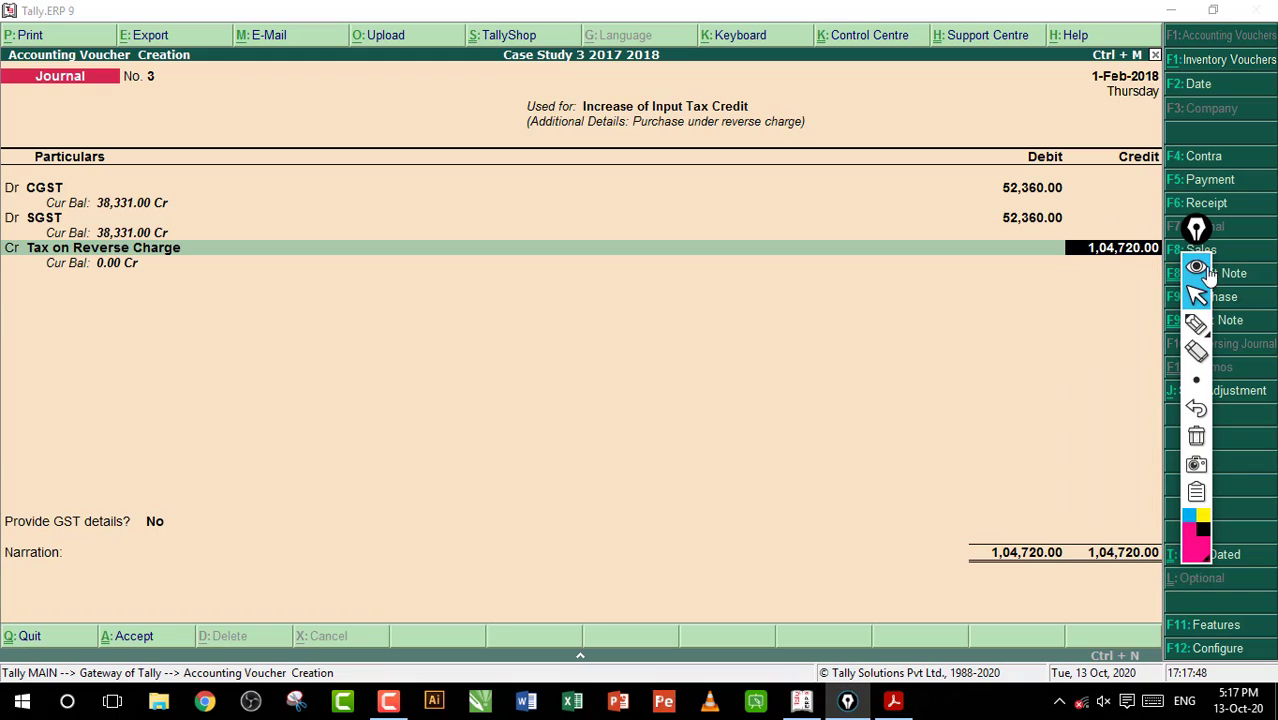
click(1196, 322)
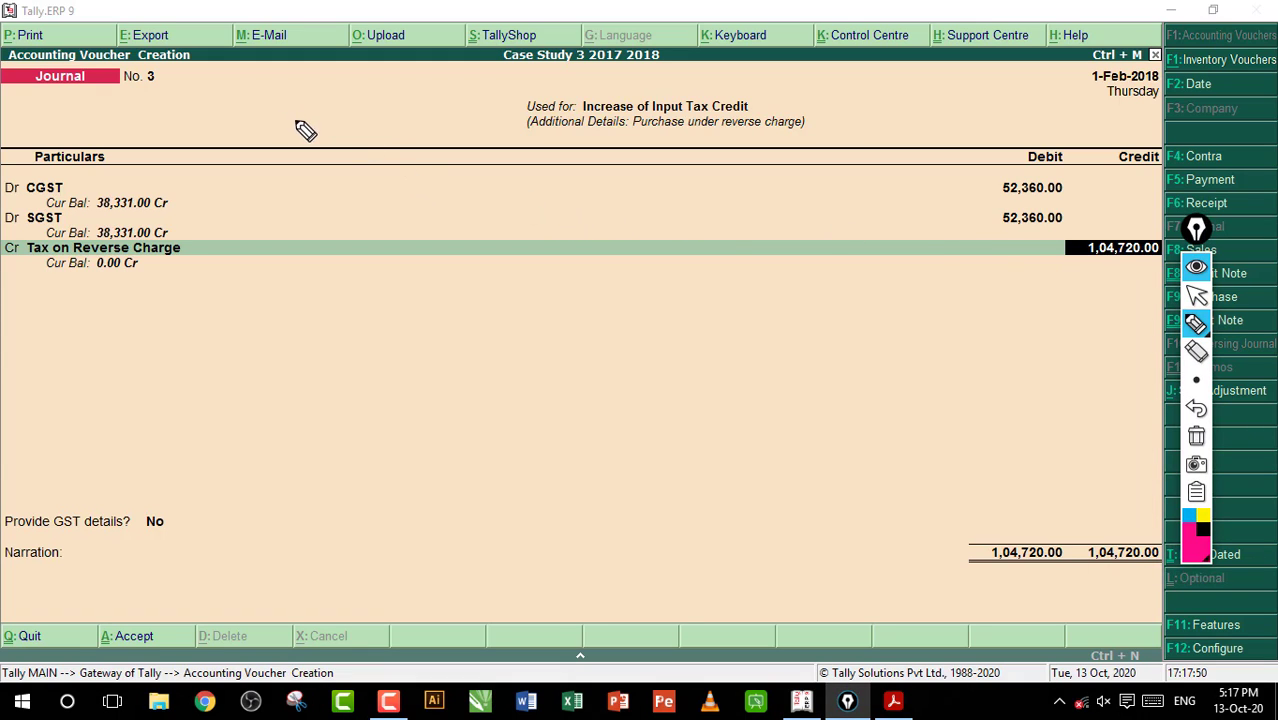
drag(321, 98, 320, 135)
drag(295, 107, 318, 101)
mouse_move(347, 109)
mouse_down()
mouse_move(348, 120)
mouse_move(386, 111)
mouse_up()
mouse_move(376, 99)
mouse_down()
mouse_move(377, 125)
mouse_move(510, 101)
mouse_move(490, 124)
mouse_up()
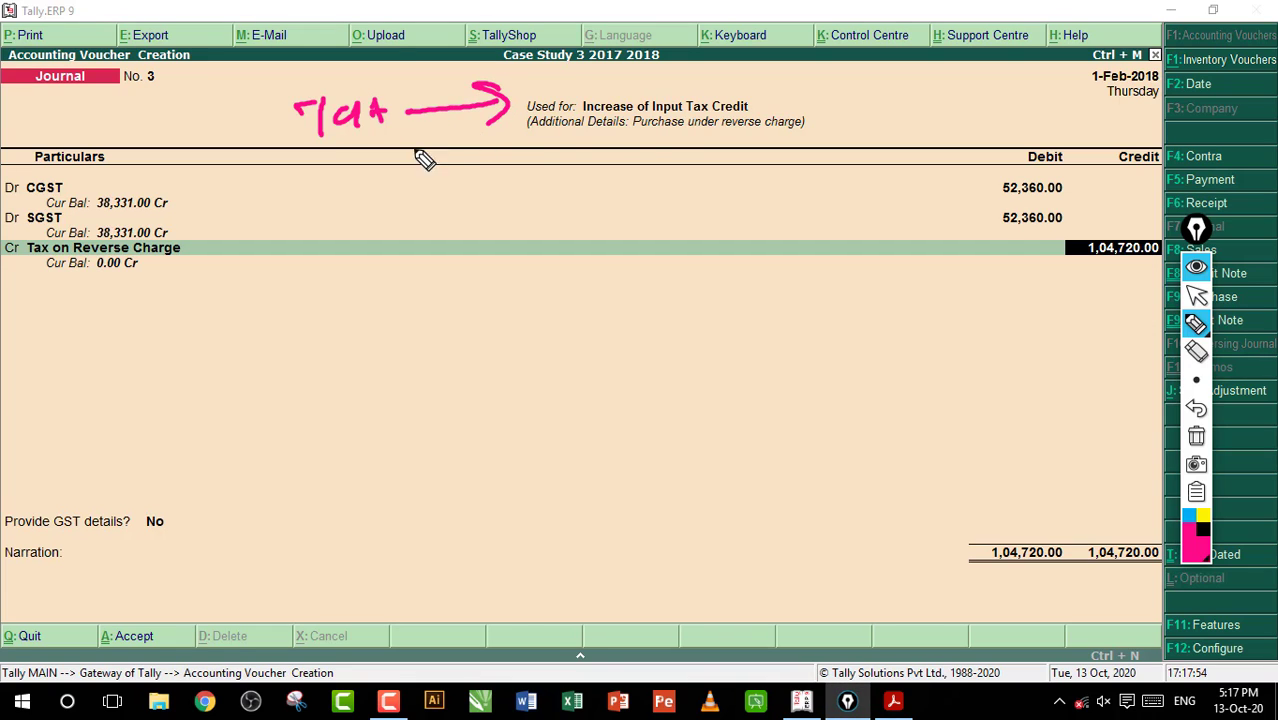
drag(645, 121, 735, 119)
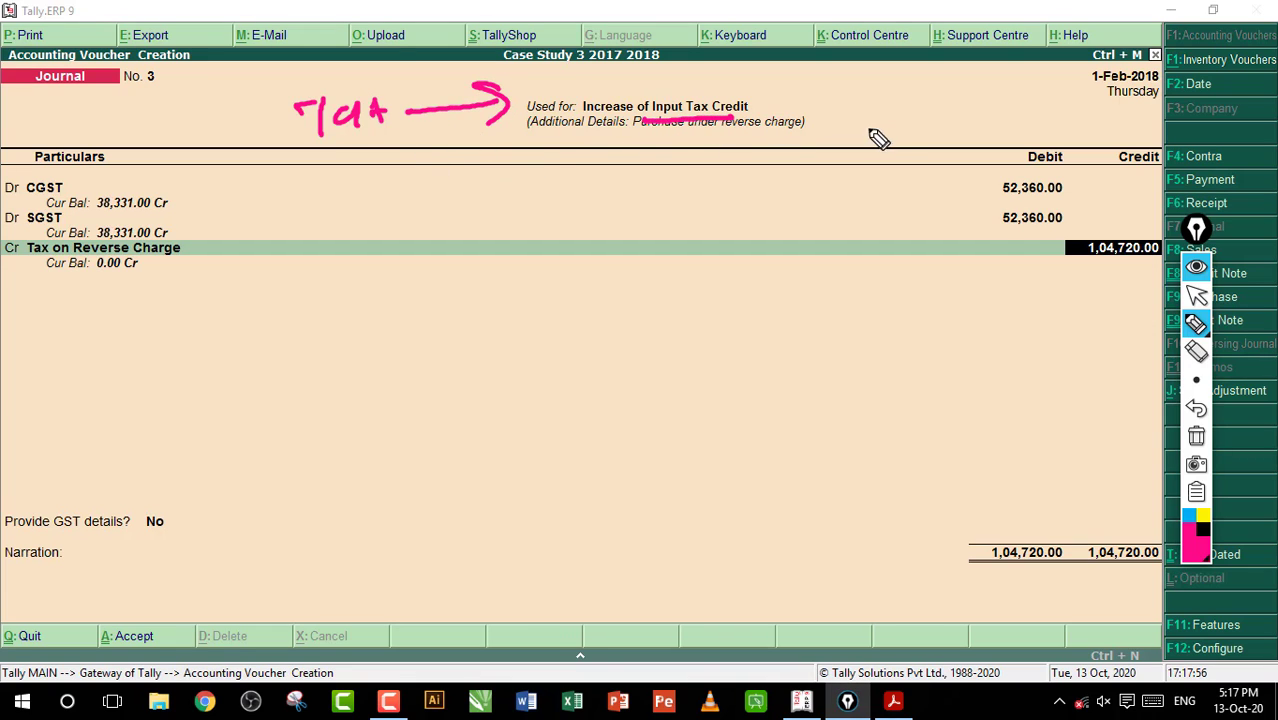
Bracket the CGST, SGST and Tax on Reverse Charge lines, clear all markings, and return to the voucher
click(168, 174)
drag(168, 174, 168, 292)
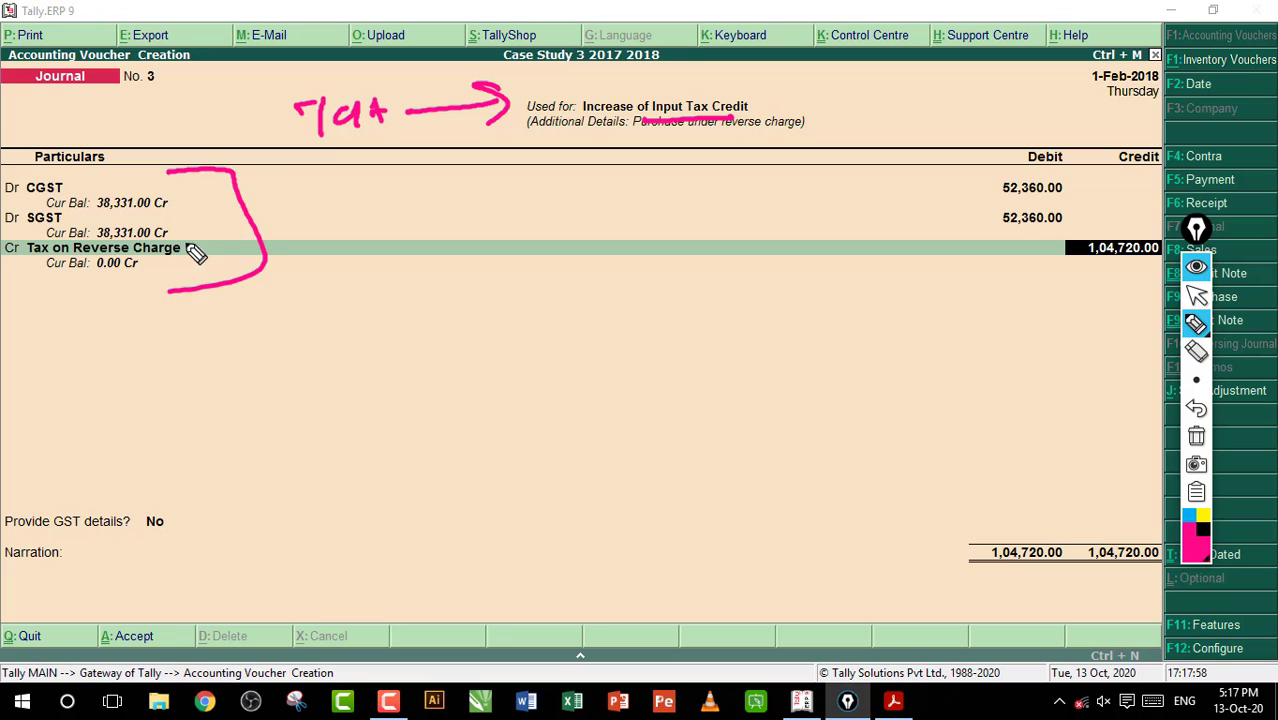
drag(425, 172, 343, 243)
drag(301, 192, 535, 236)
click(1198, 437)
click(1196, 297)
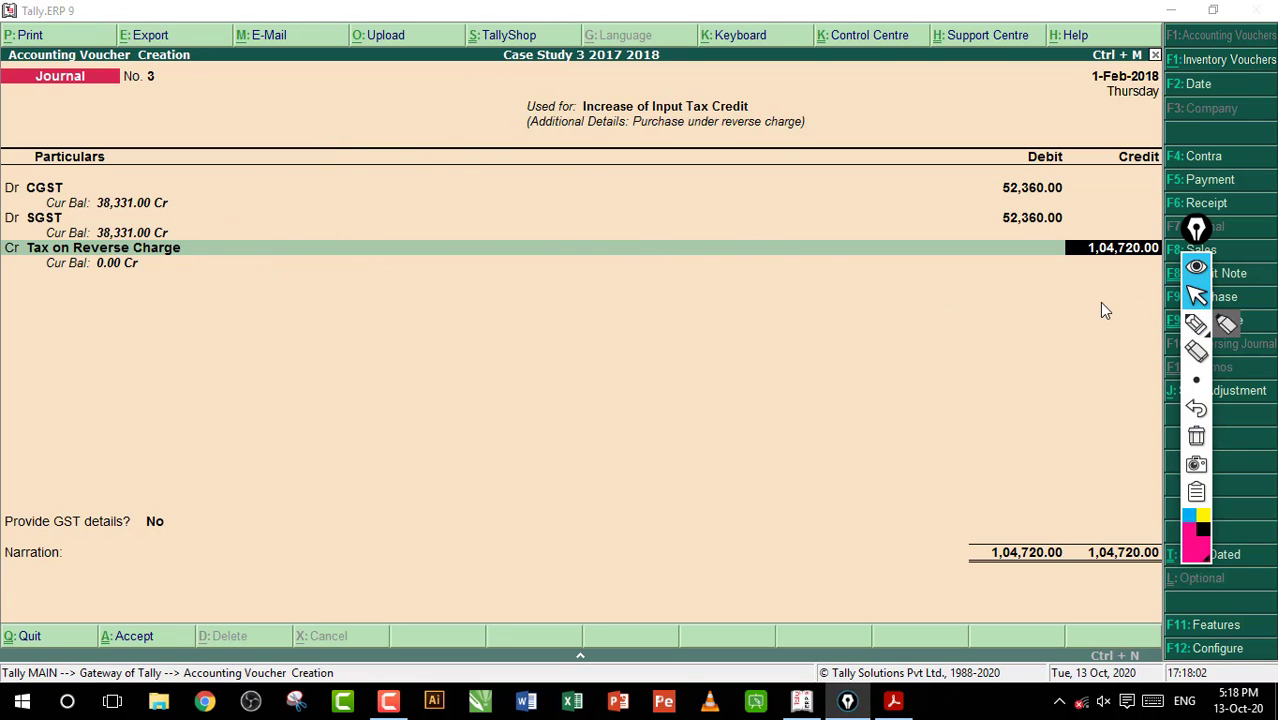
click(465, 255)
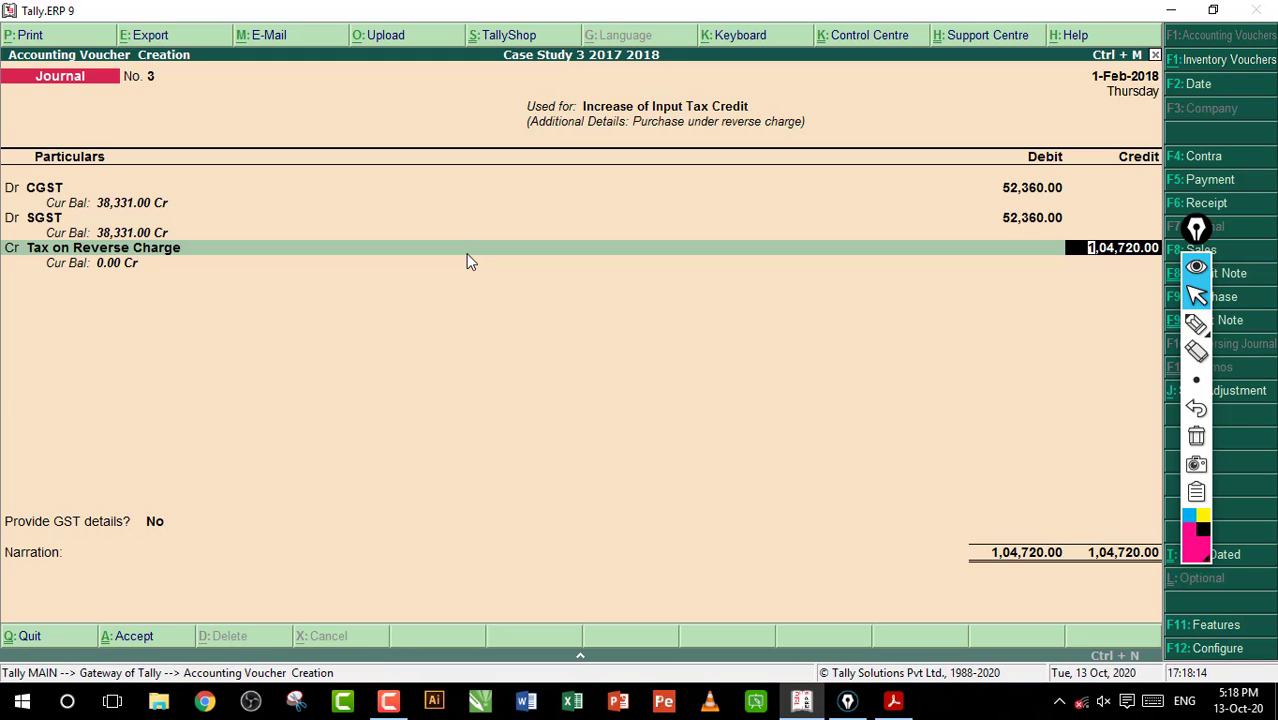
Accept the Input Tax Credit journal voucher with GST details left at No and the narration blank
key(Return)
key(Return)
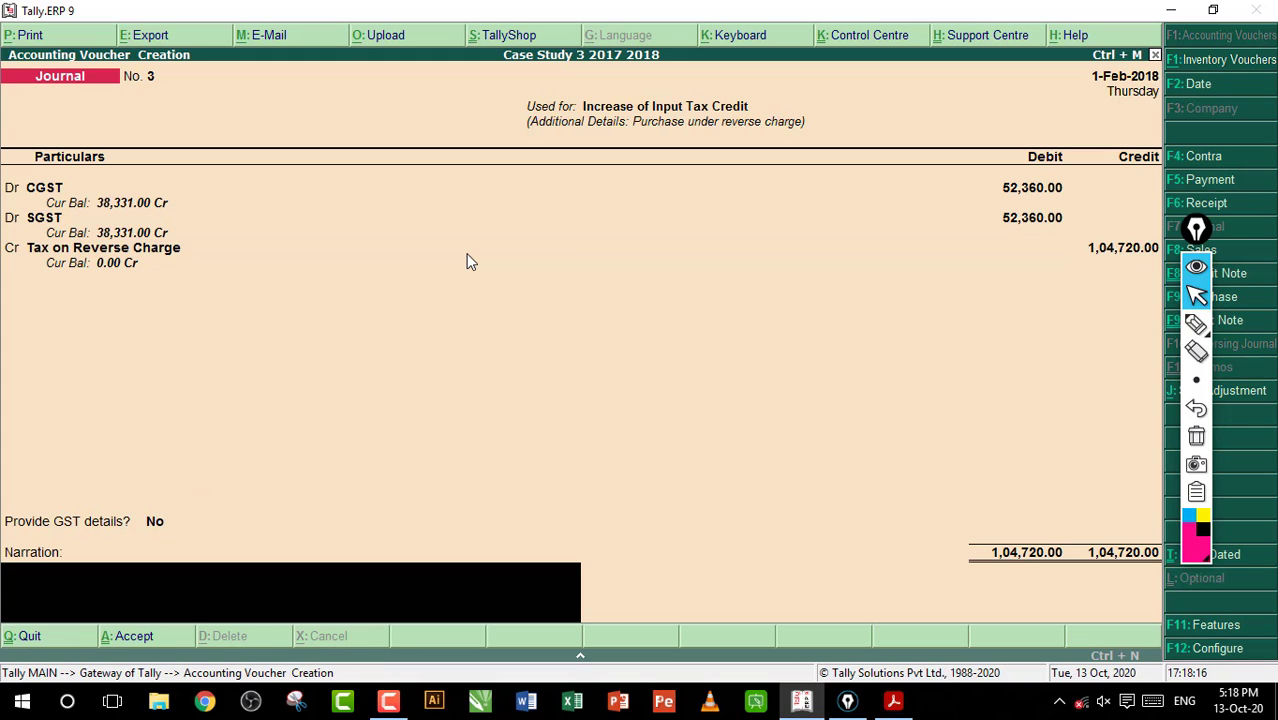
key(Return)
key(Return)
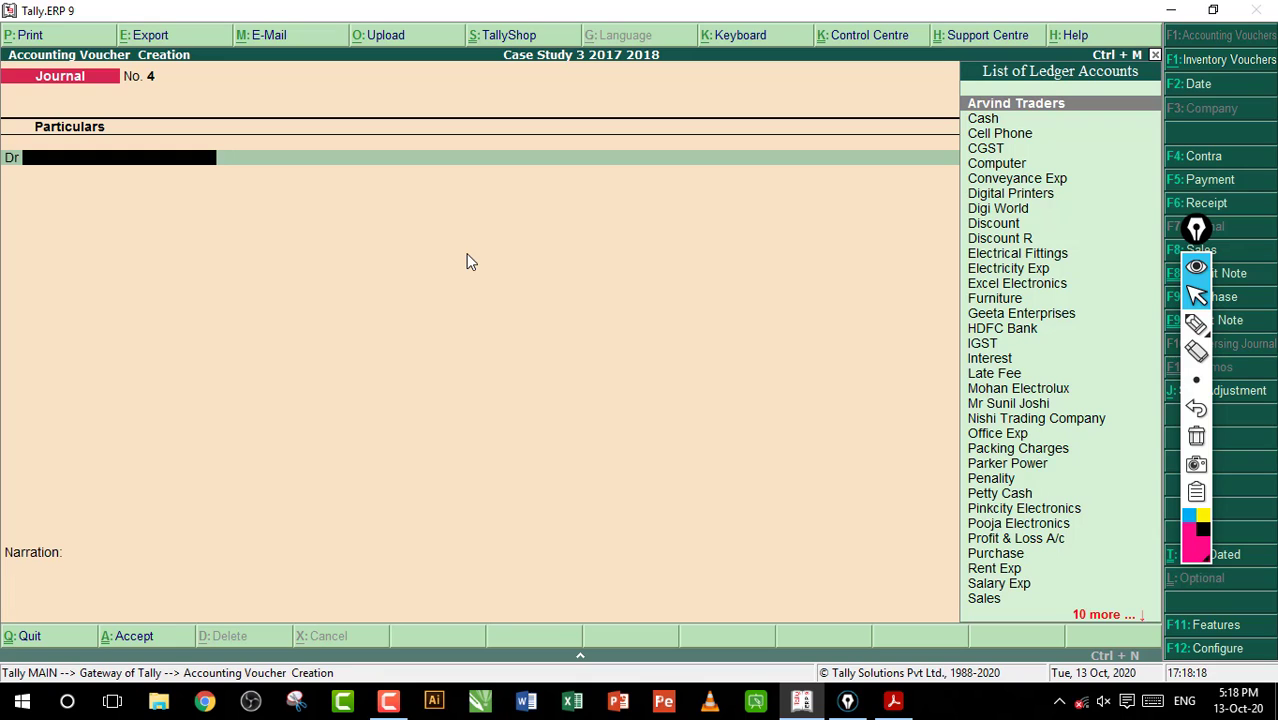
Switch to the workbook PDF in Acrobat Reader and read entry 89's GST payment for January
click(895, 700)
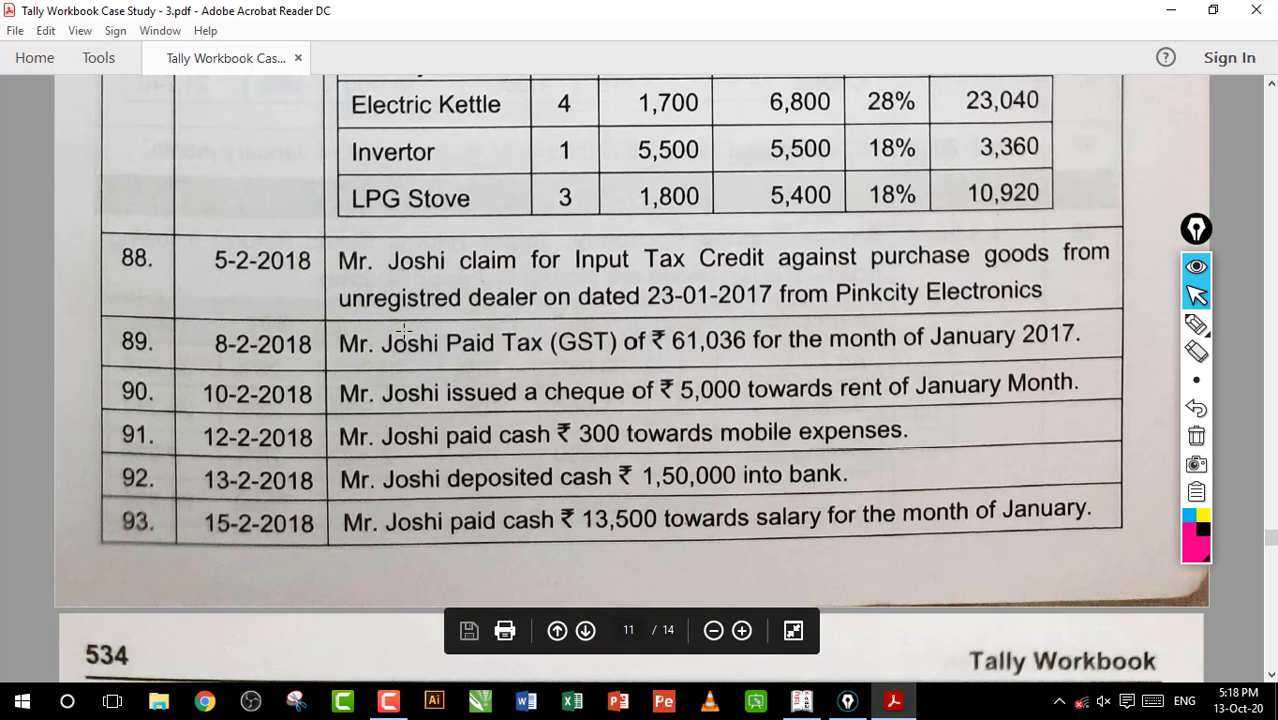
drag(403, 330, 629, 362)
click(592, 350)
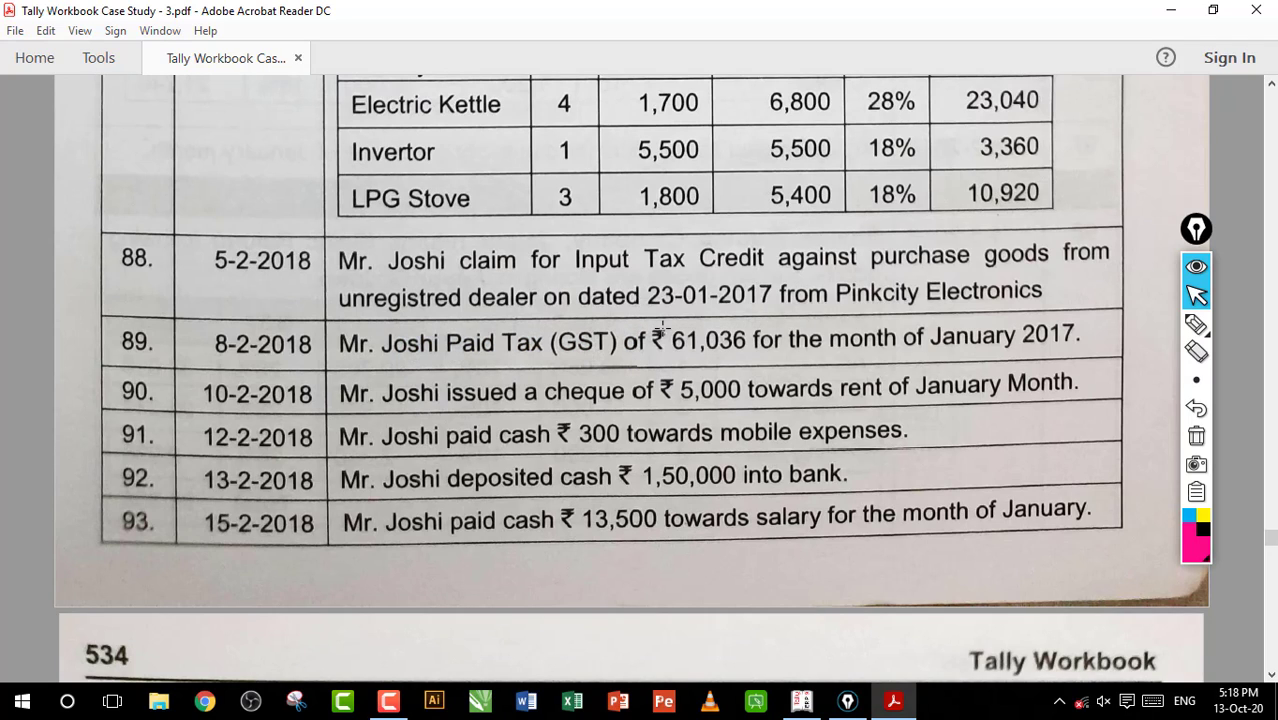
double_click(700, 340)
click(725, 358)
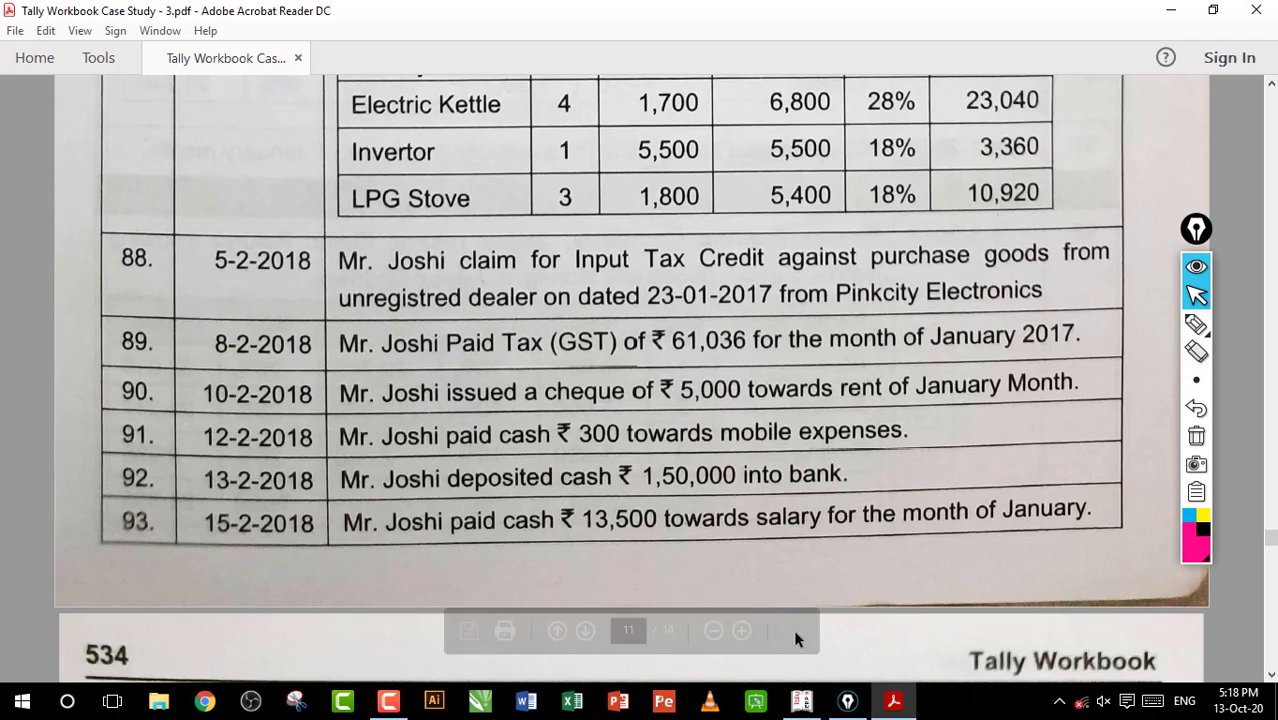
Switch to Tally.ERP 9, leave voucher creation, and open the Duties & Taxes group from the Trial Balance
click(801, 700)
key(Escape)
key(Return)
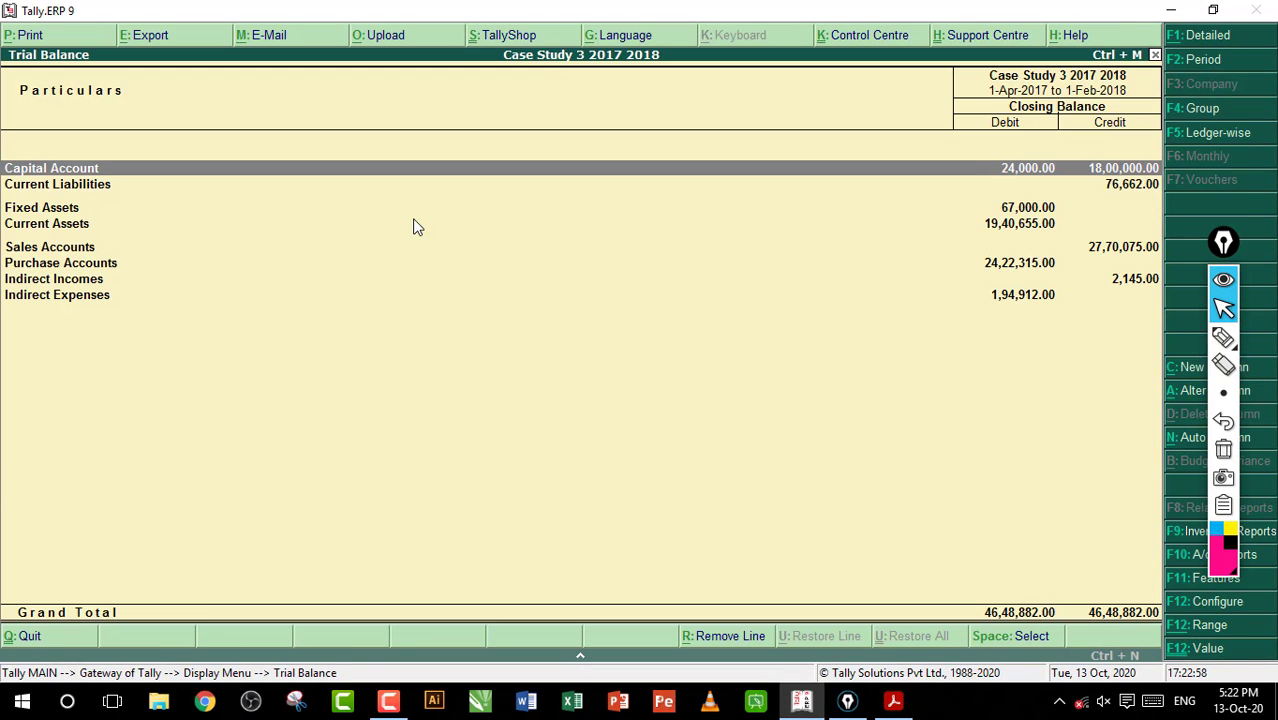
key(alt+F1)
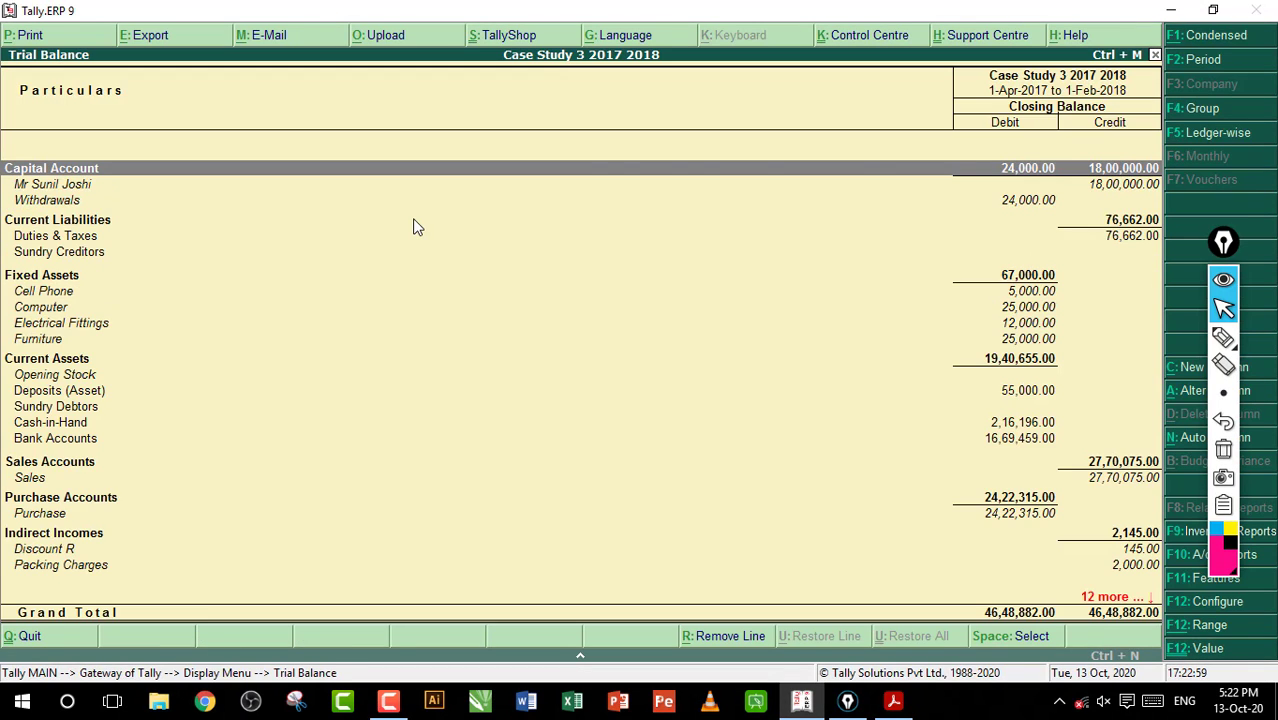
click(107, 239)
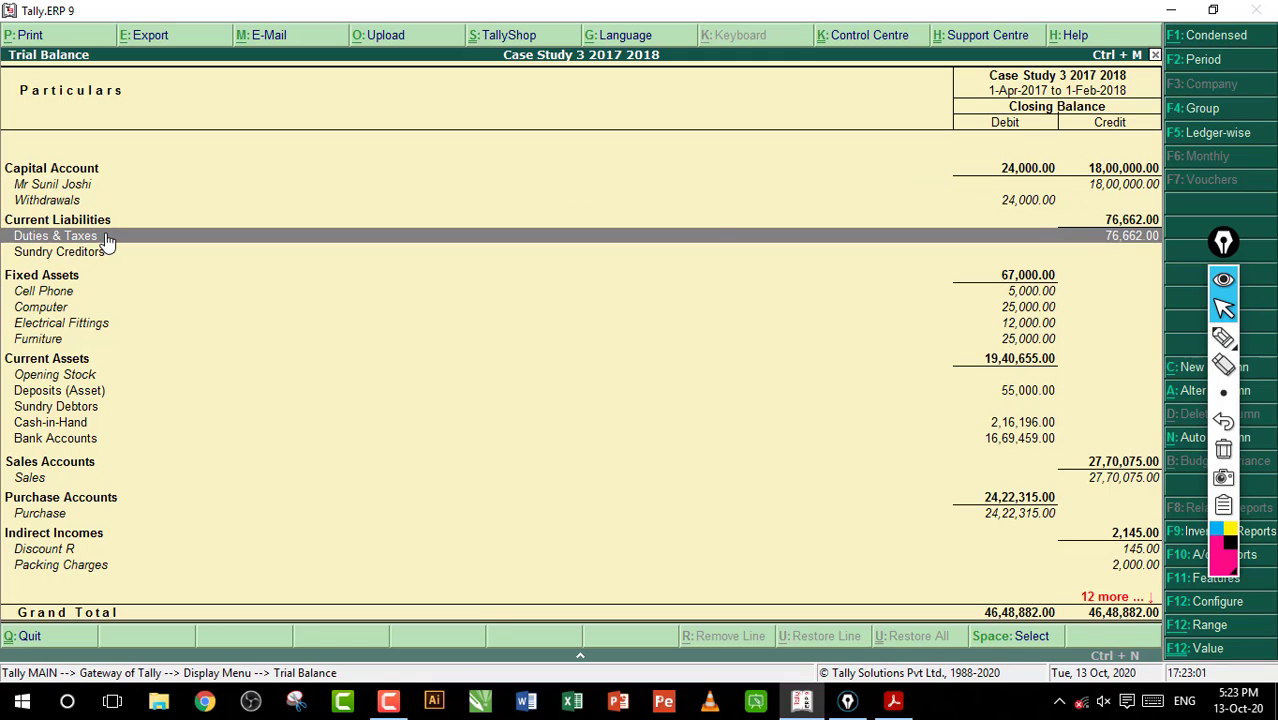
key(Return)
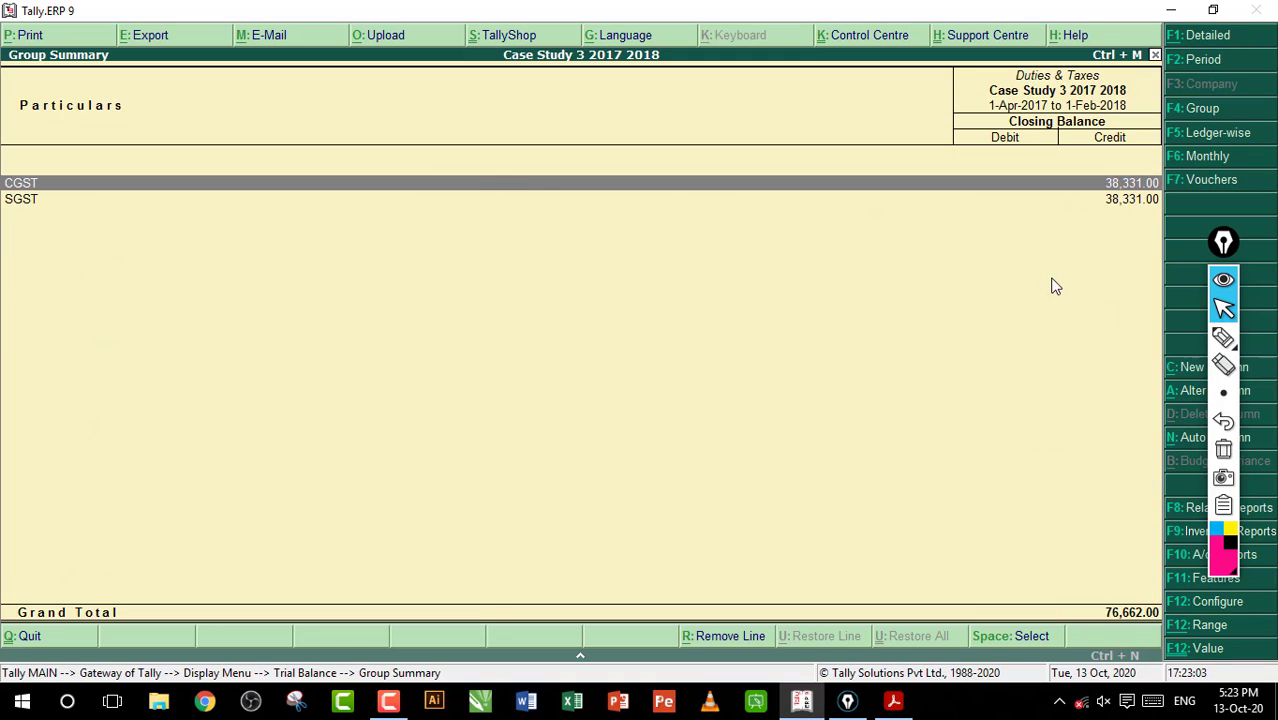
In the workbook PDF, underline entry 89's ₹61,036, handwrite and circle 30518 below it, and clear all markings
click(1223, 338)
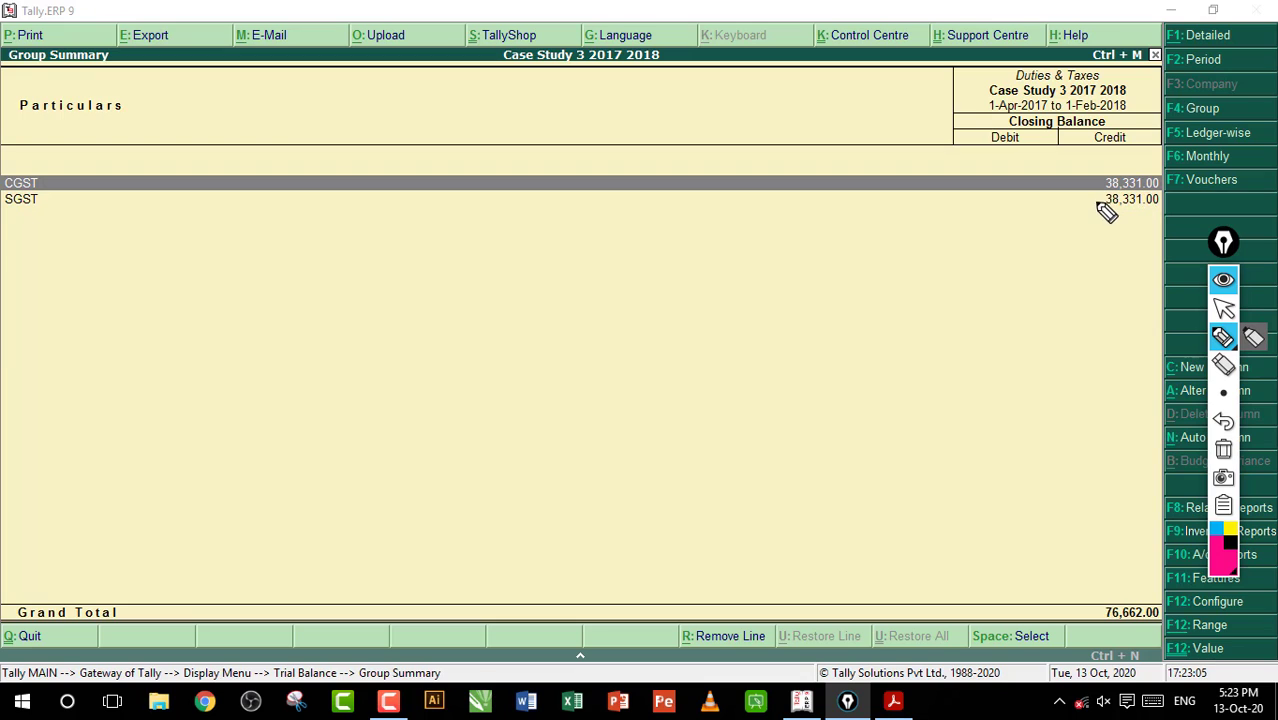
click(1223, 308)
click(893, 700)
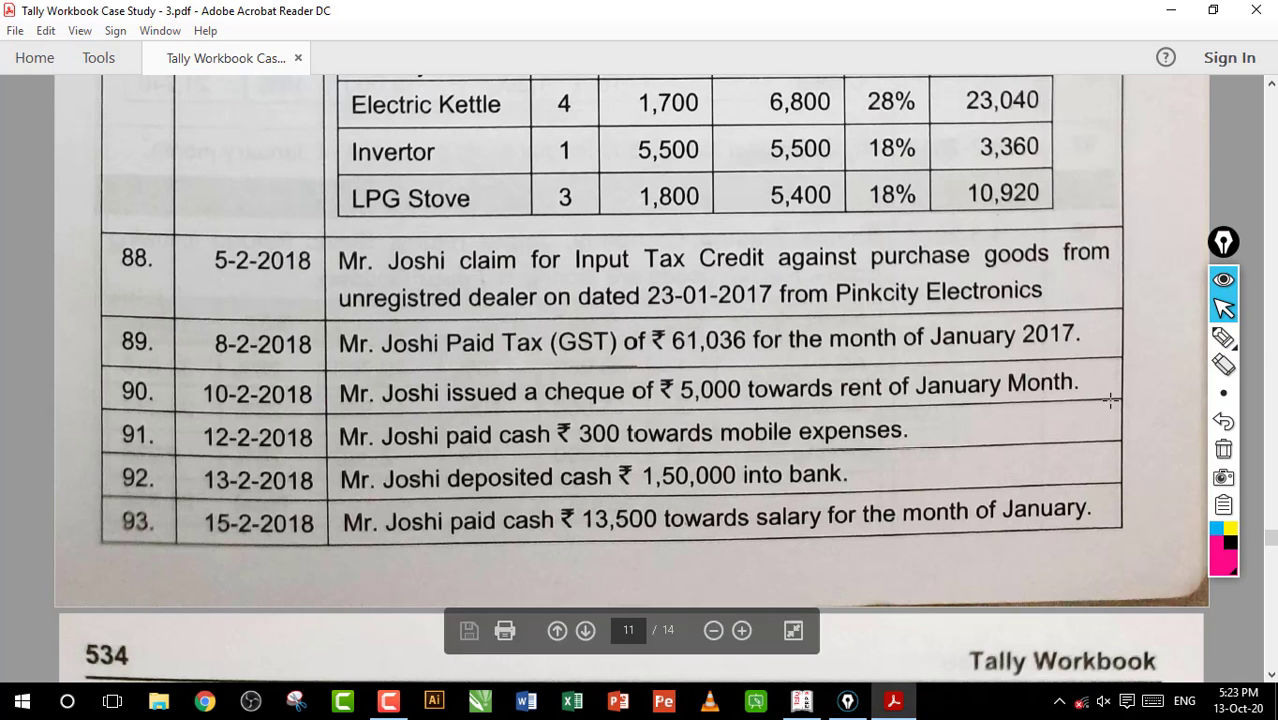
click(1223, 338)
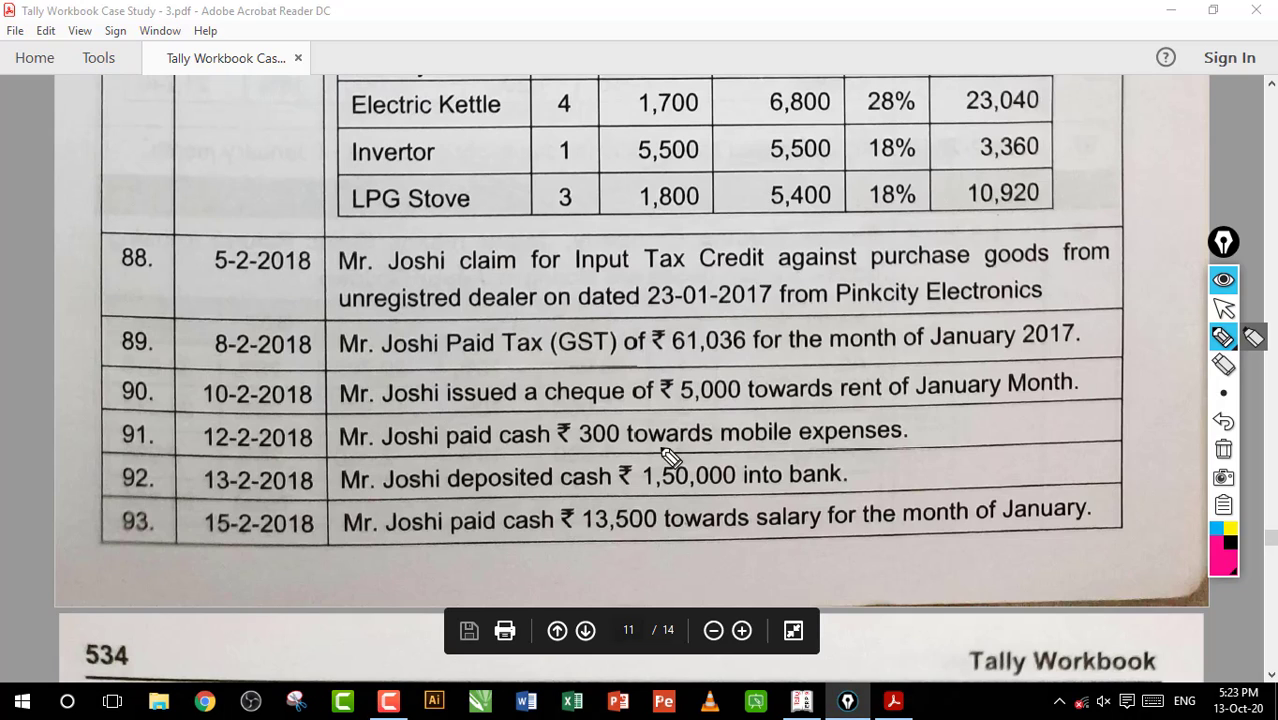
drag(658, 355, 742, 357)
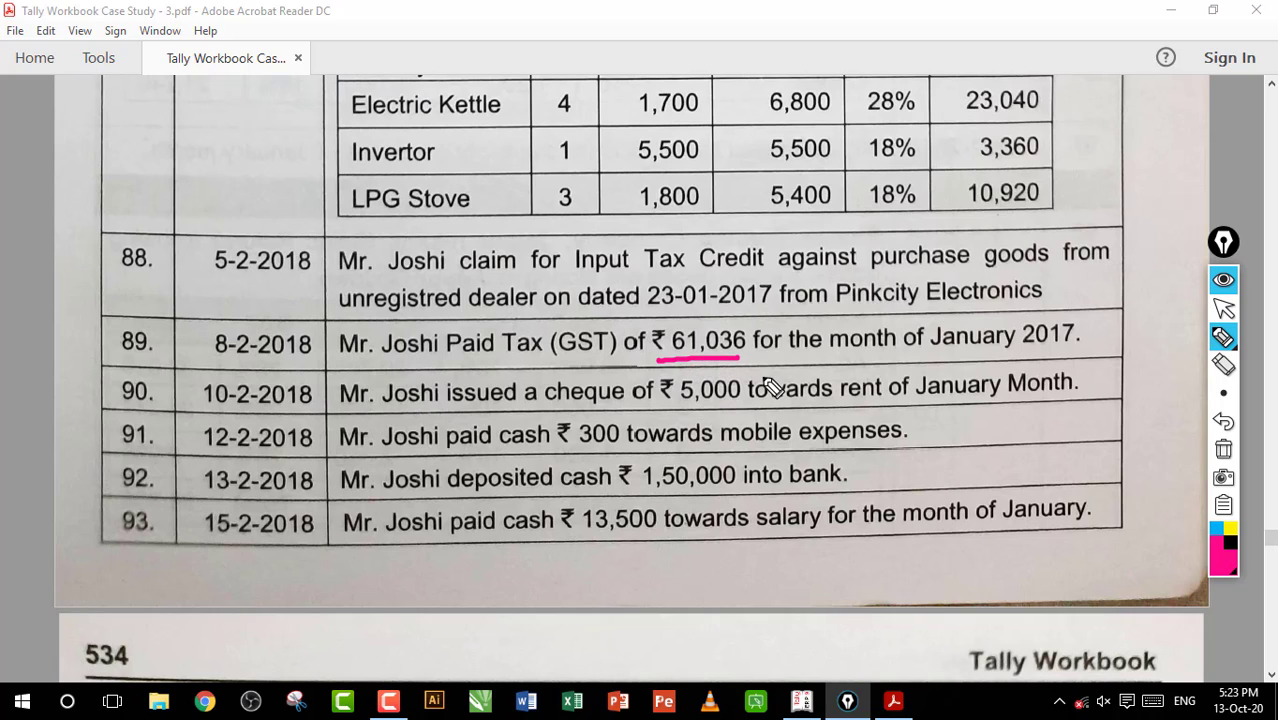
mouse_move(757, 371)
mouse_down()
mouse_move(772, 386)
mouse_move(745, 396)
mouse_up()
mouse_move(805, 376)
mouse_down()
mouse_move(845, 380)
mouse_move(888, 362)
mouse_move(770, 417)
mouse_move(890, 378)
mouse_up()
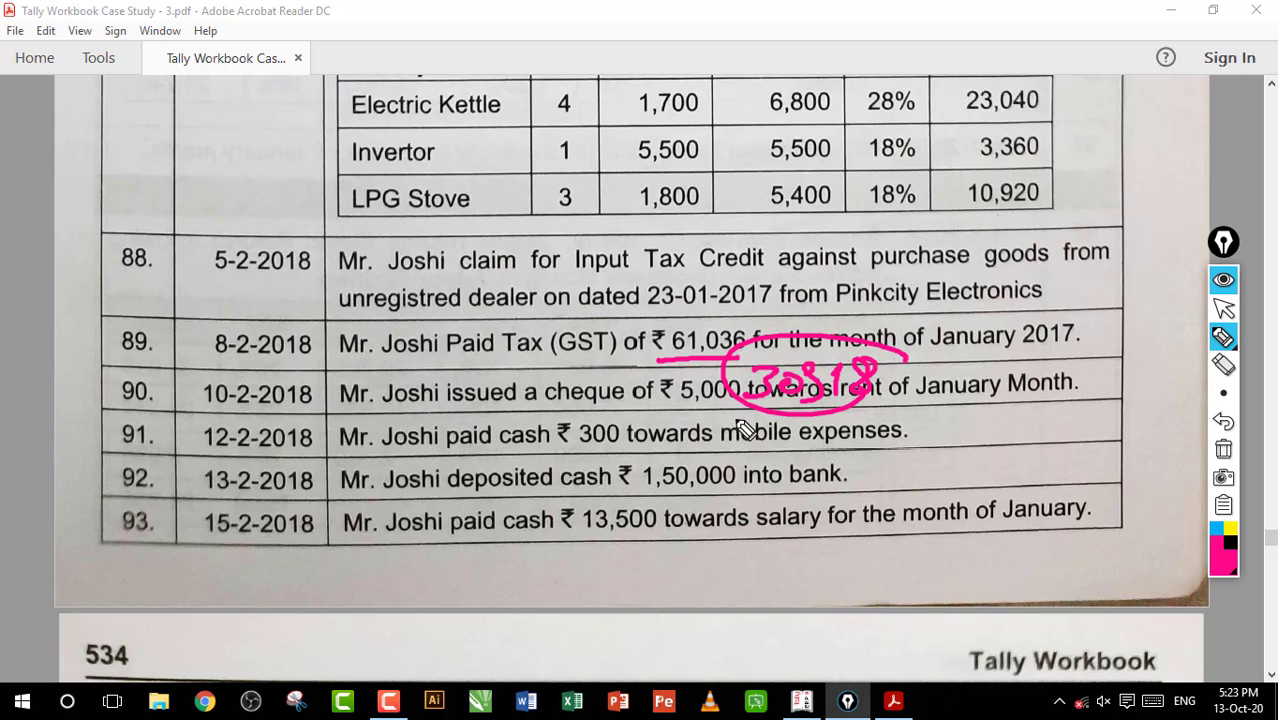
click(1223, 449)
click(1223, 309)
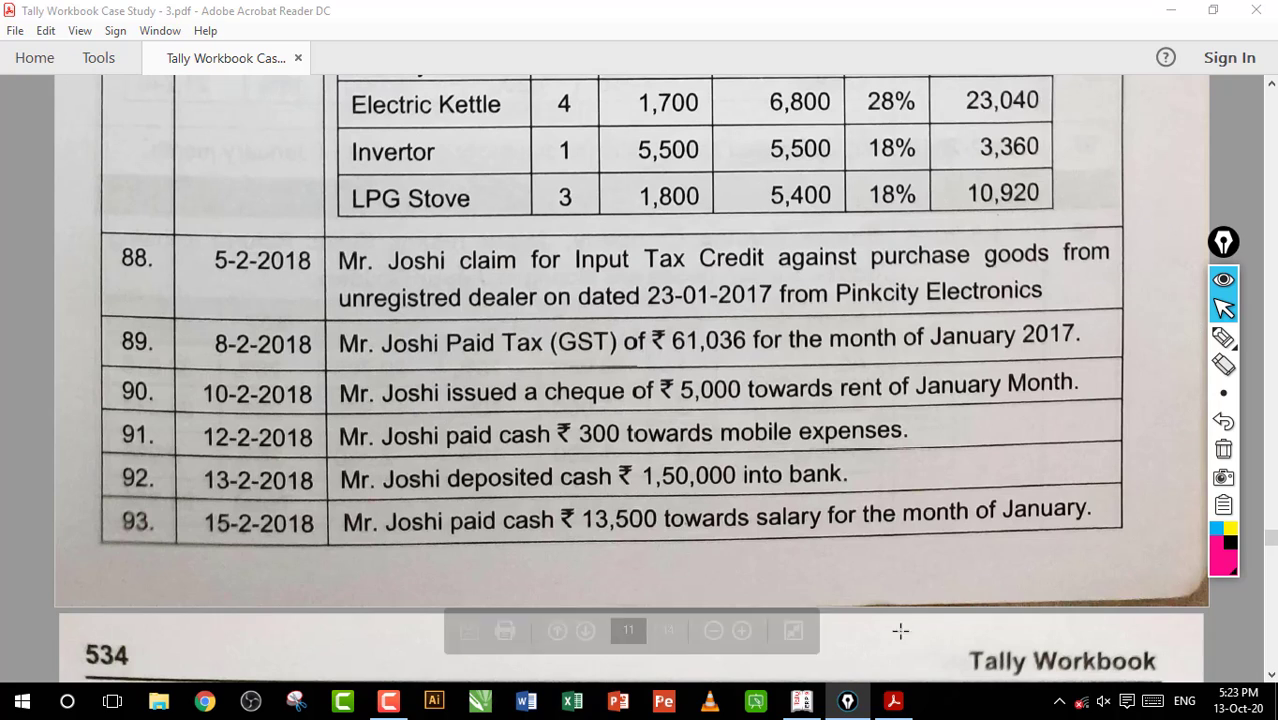
Check the Duties & Taxes summary in Tally.ERP 9, return to the workbook PDF, and underline January 2017 in entry 89
click(801, 700)
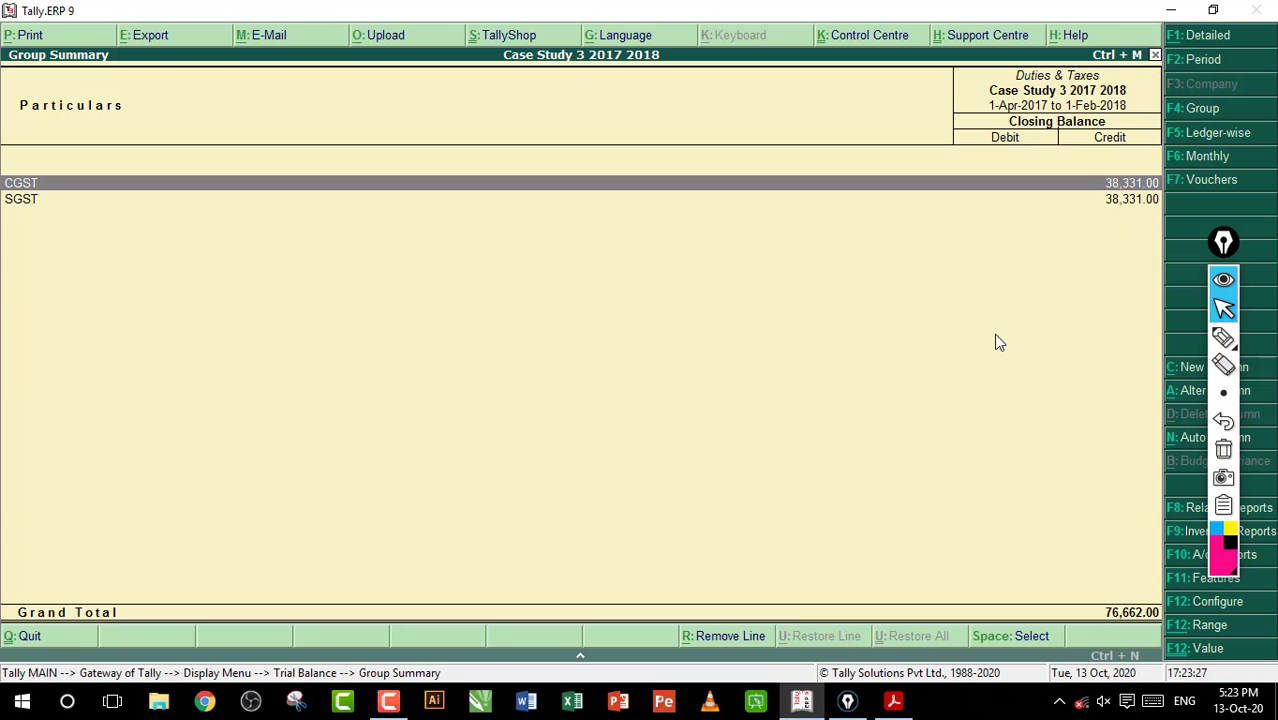
click(893, 700)
click(1223, 337)
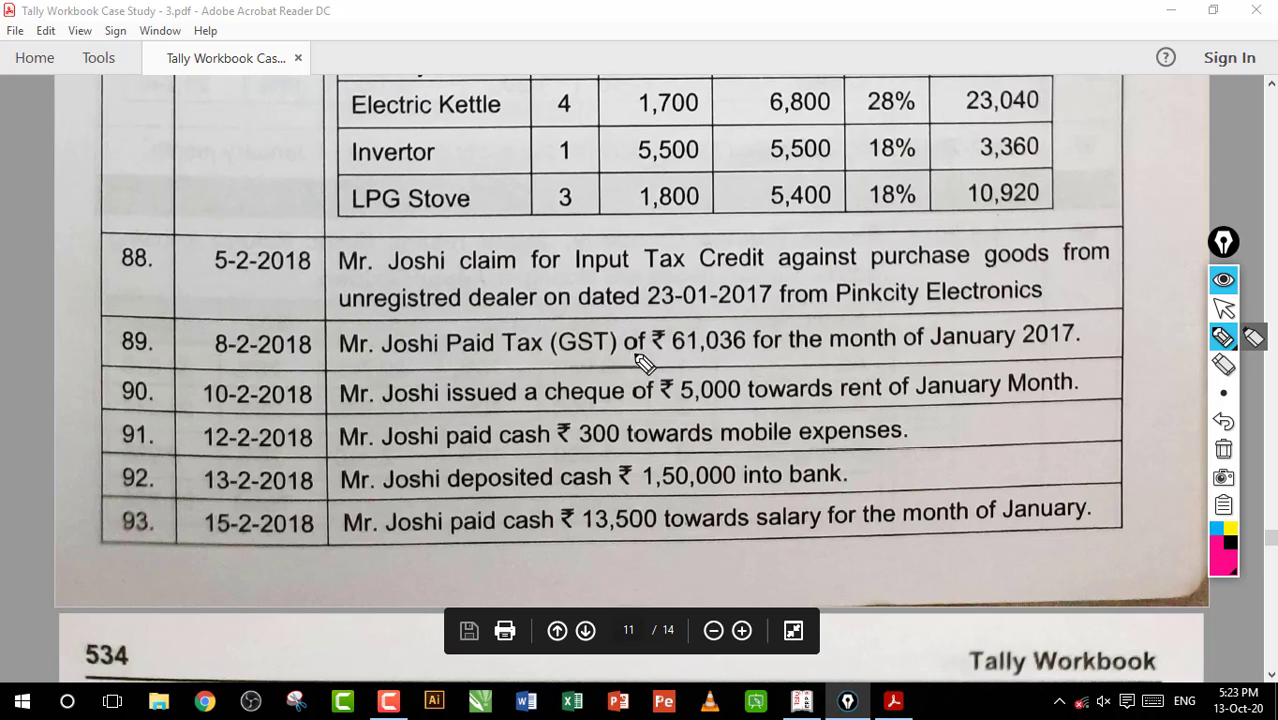
drag(940, 355, 1066, 354)
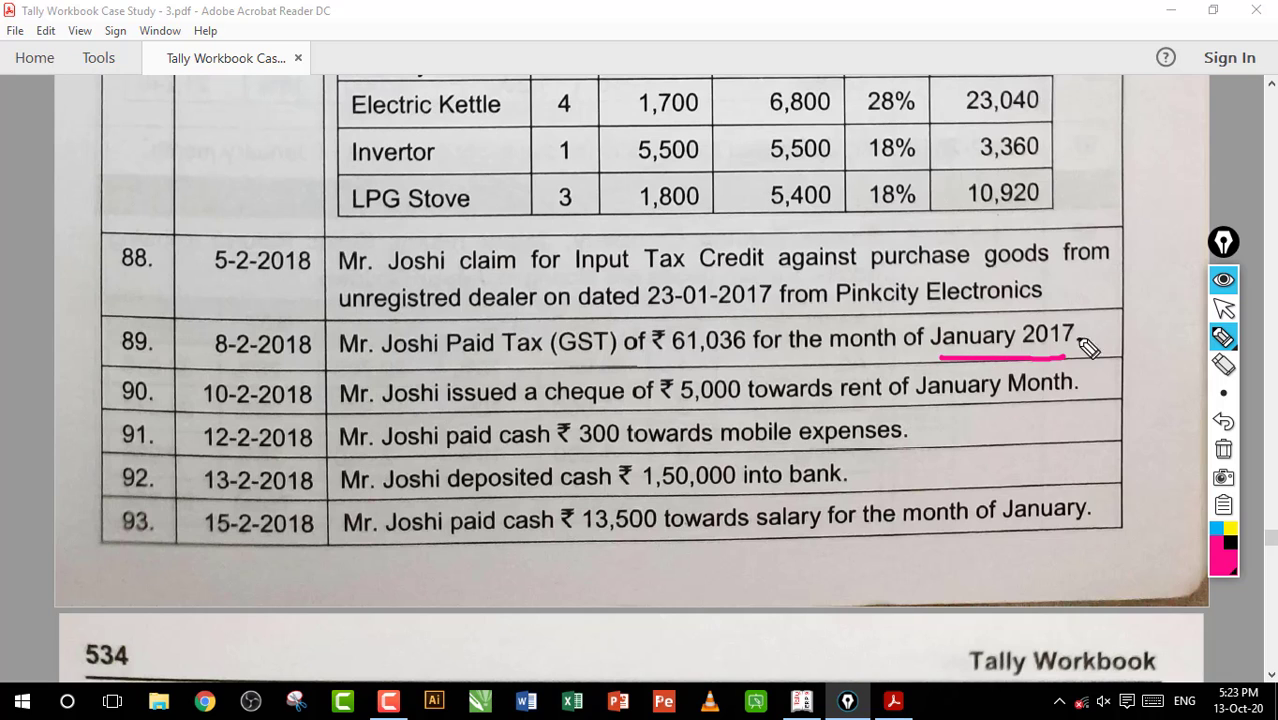
click(1234, 310)
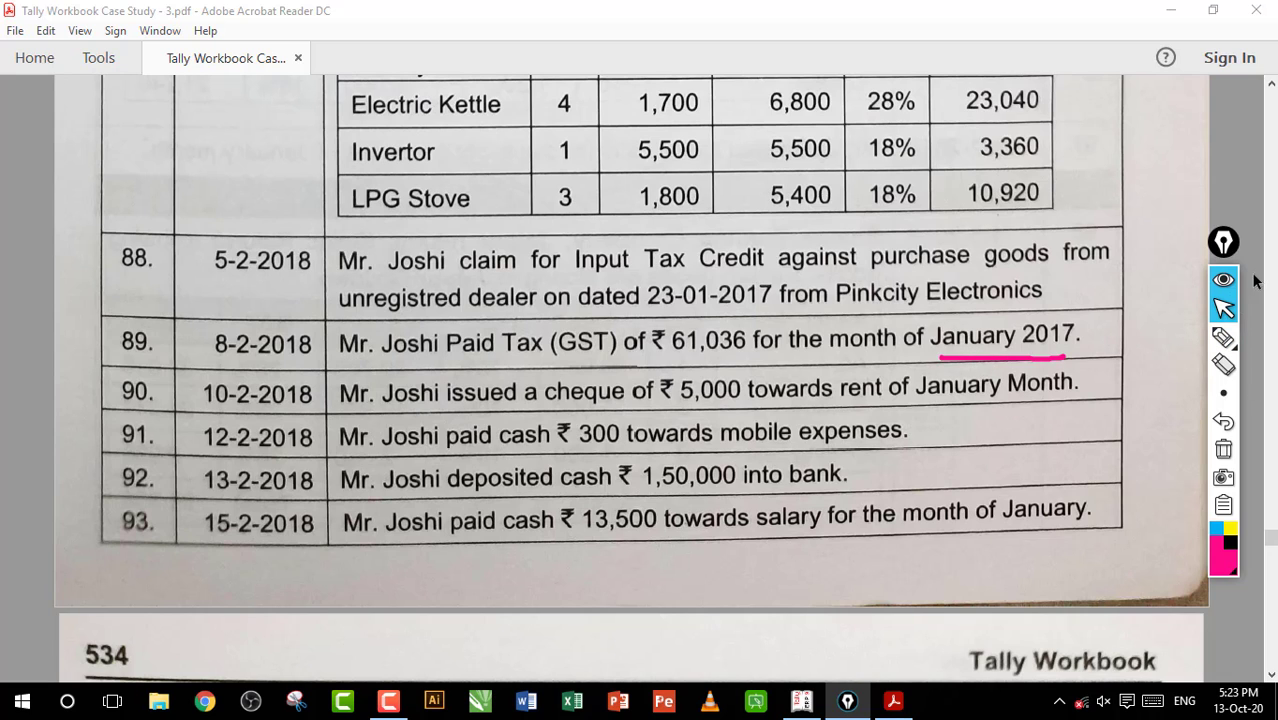
Draw a tick on entry 87's item table, circle its GST rates and total values, and clear all markings
scroll(1273, 97, up, 5)
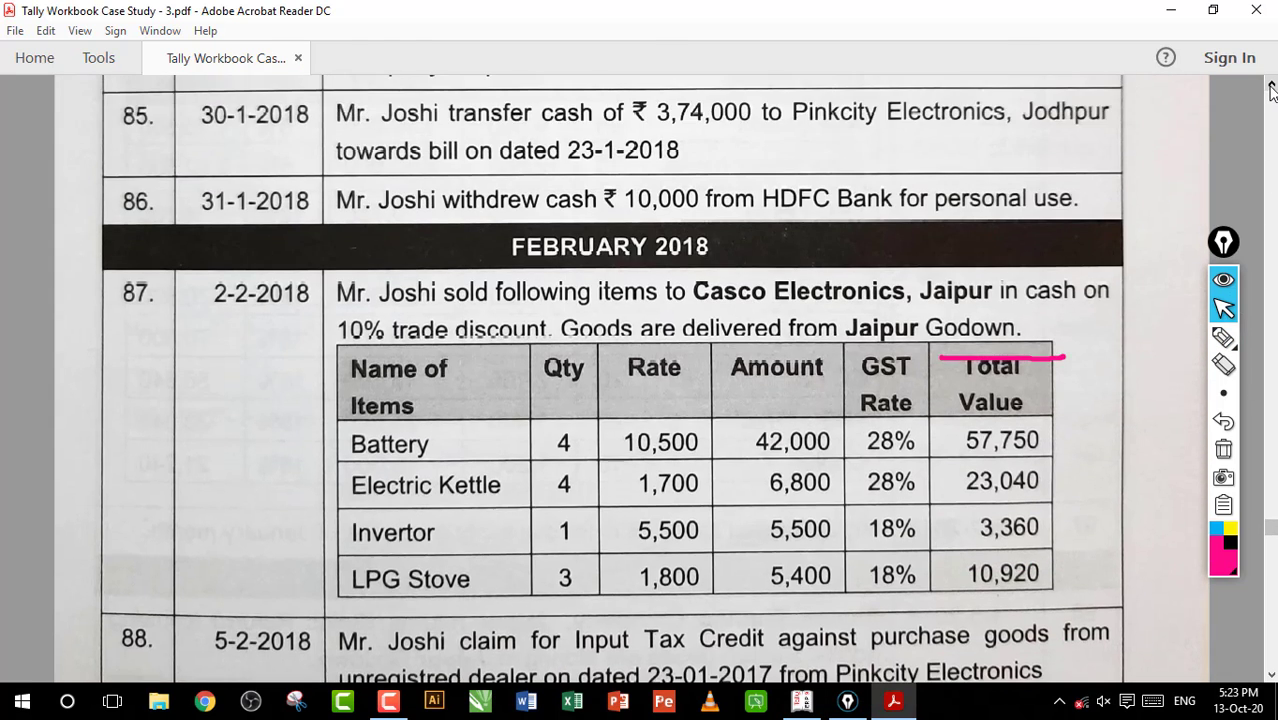
click(1222, 340)
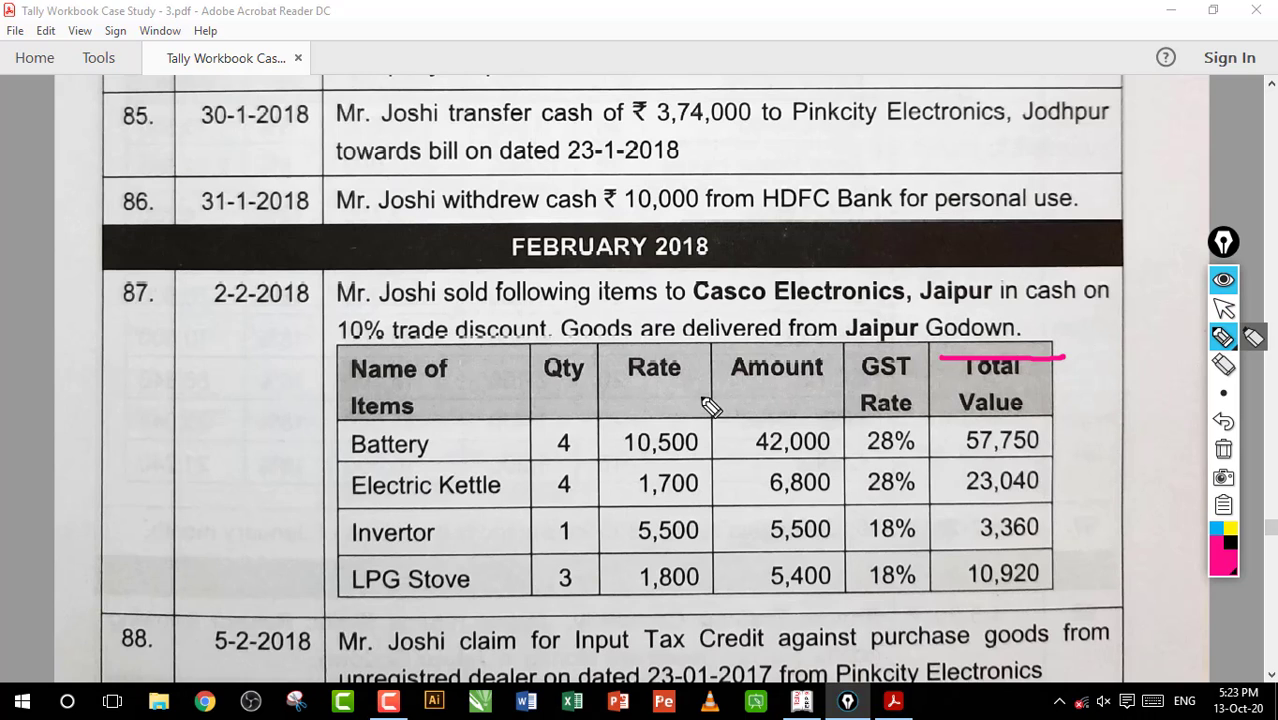
drag(700, 400, 878, 388)
mouse_move(962, 590)
mouse_down()
mouse_move(870, 445)
mouse_move(925, 548)
mouse_up()
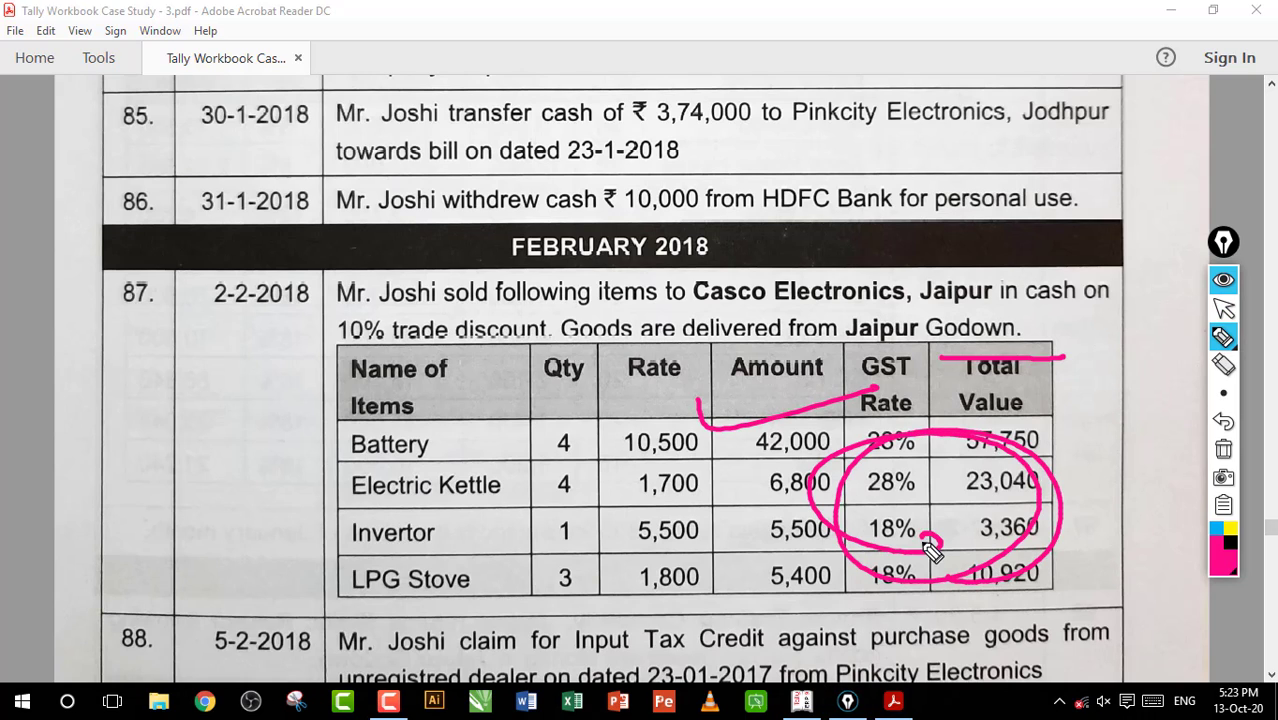
click(1223, 449)
click(1220, 312)
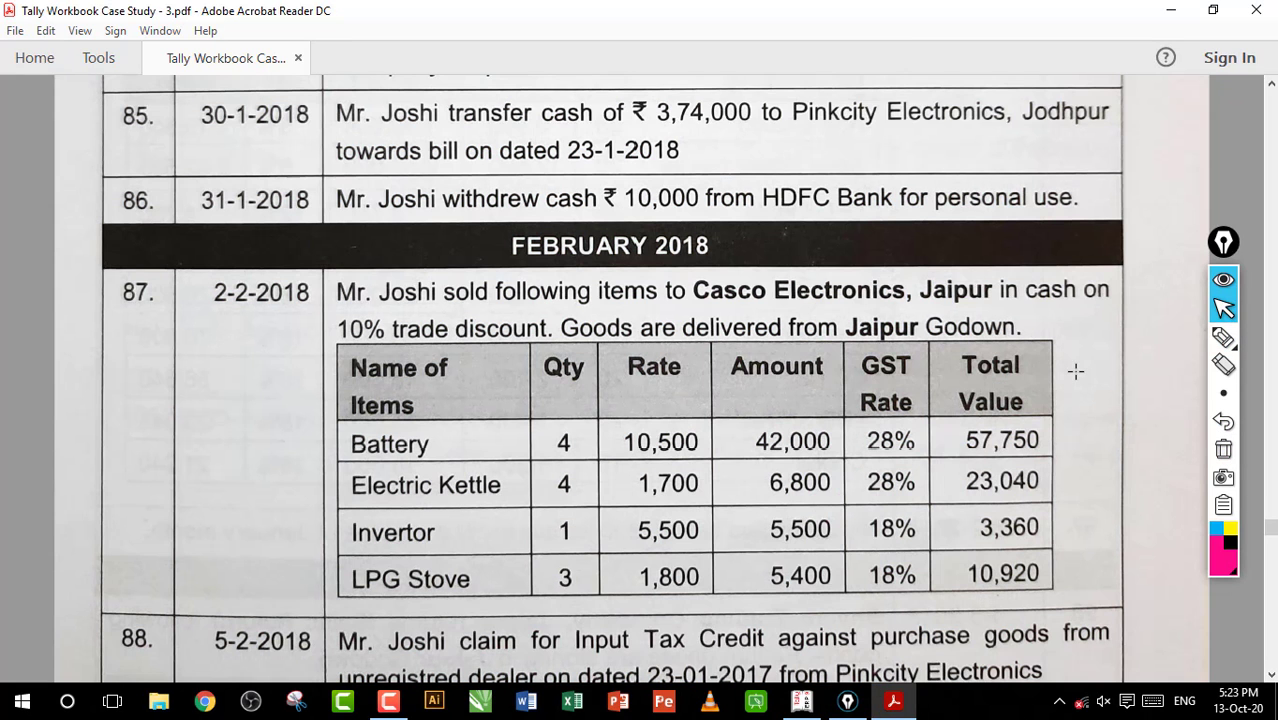
Return to Tally.ERP 9 and open the CGST ledger's monthly summary from the Duties & Taxes group
scroll(1075, 371, down, 10)
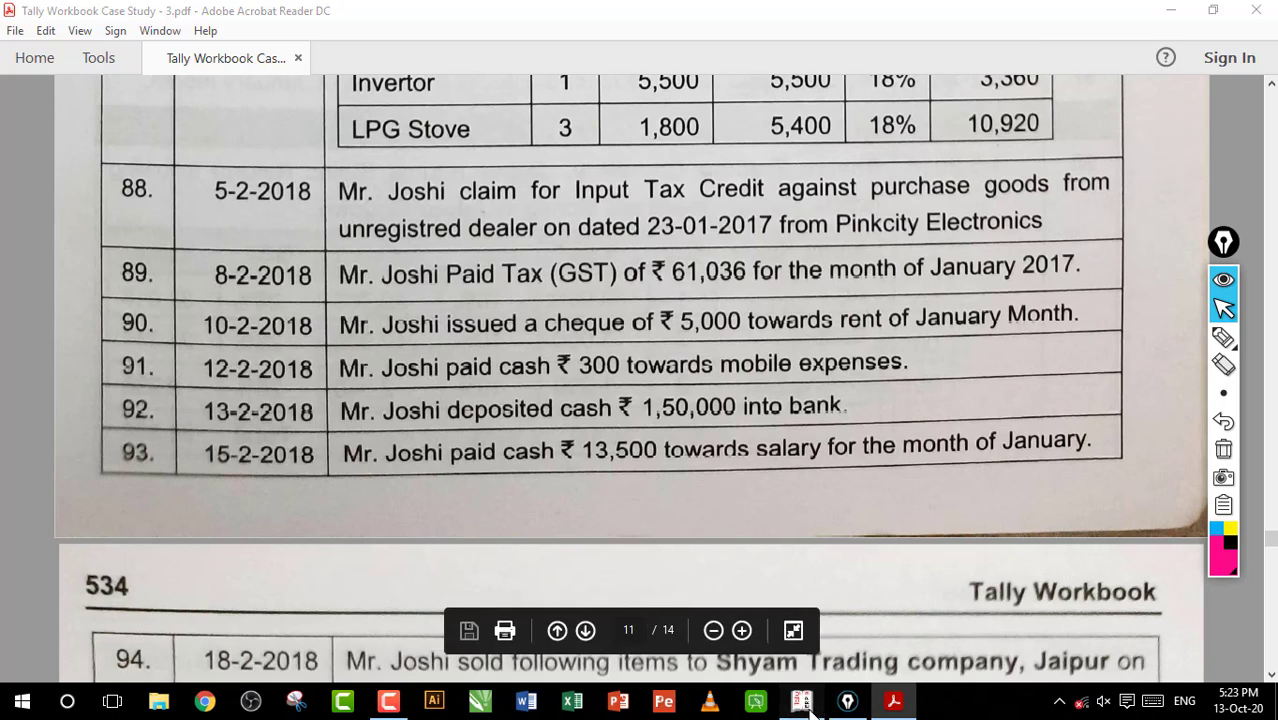
key(alt+Tab)
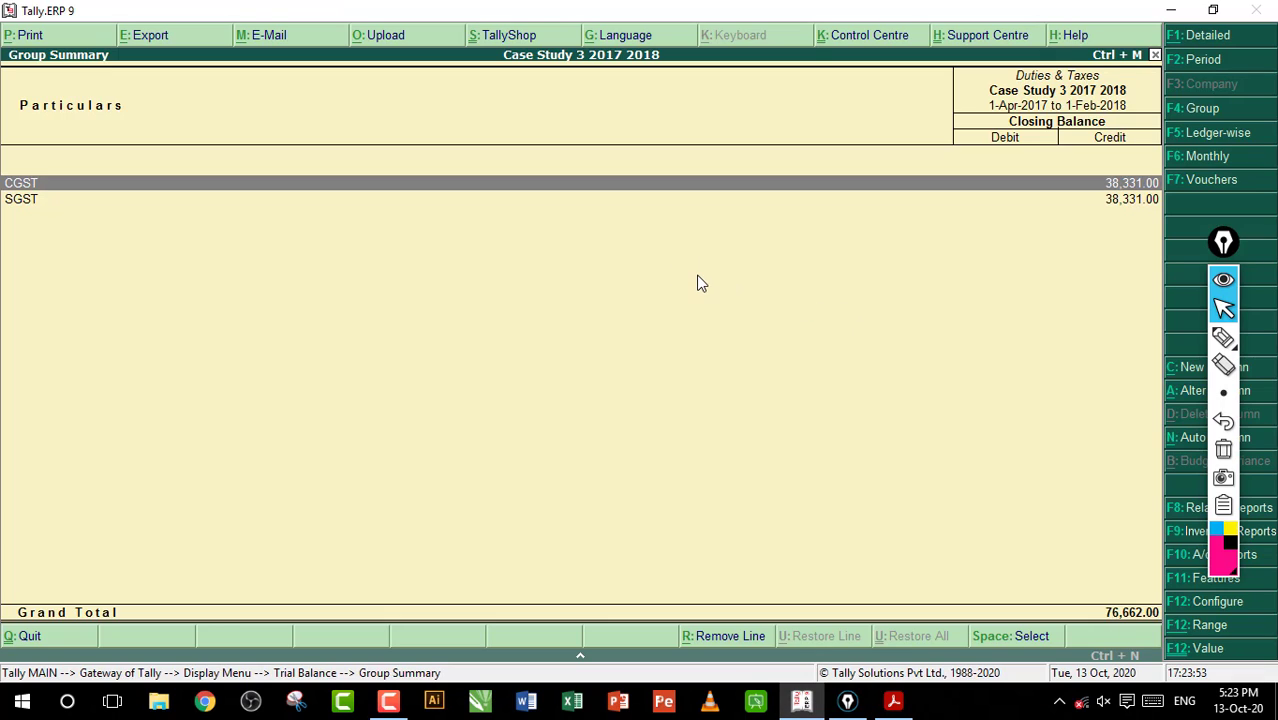
key(Return)
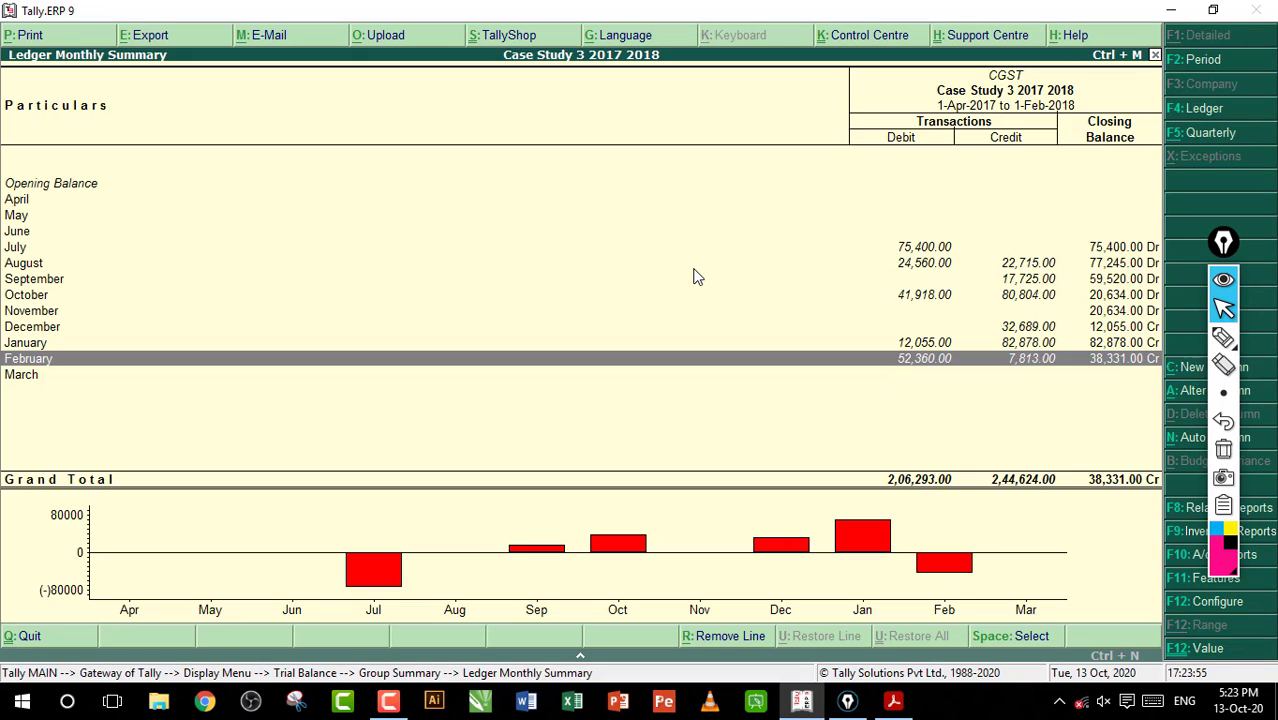
Mark January's closing balance and underline February's debit, credit and closing amounts, clear the markings, and return to the Trial Balance
click(1223, 337)
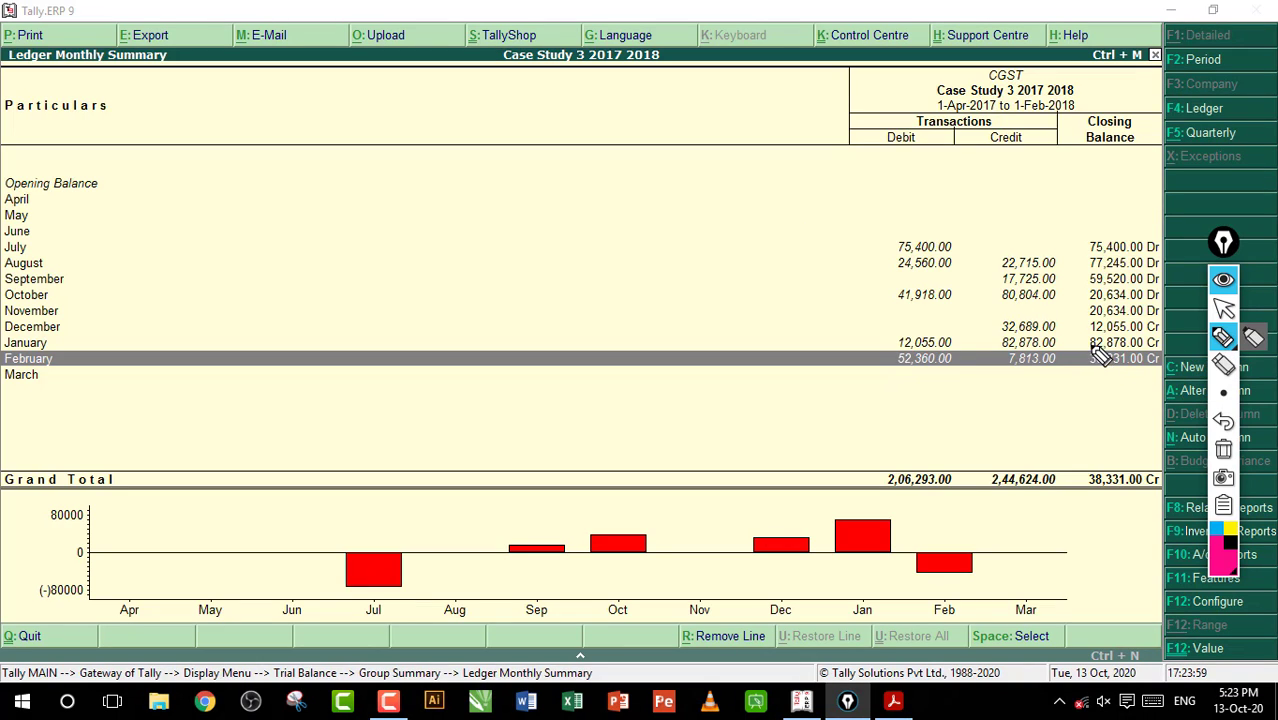
drag(1070, 342, 1092, 347)
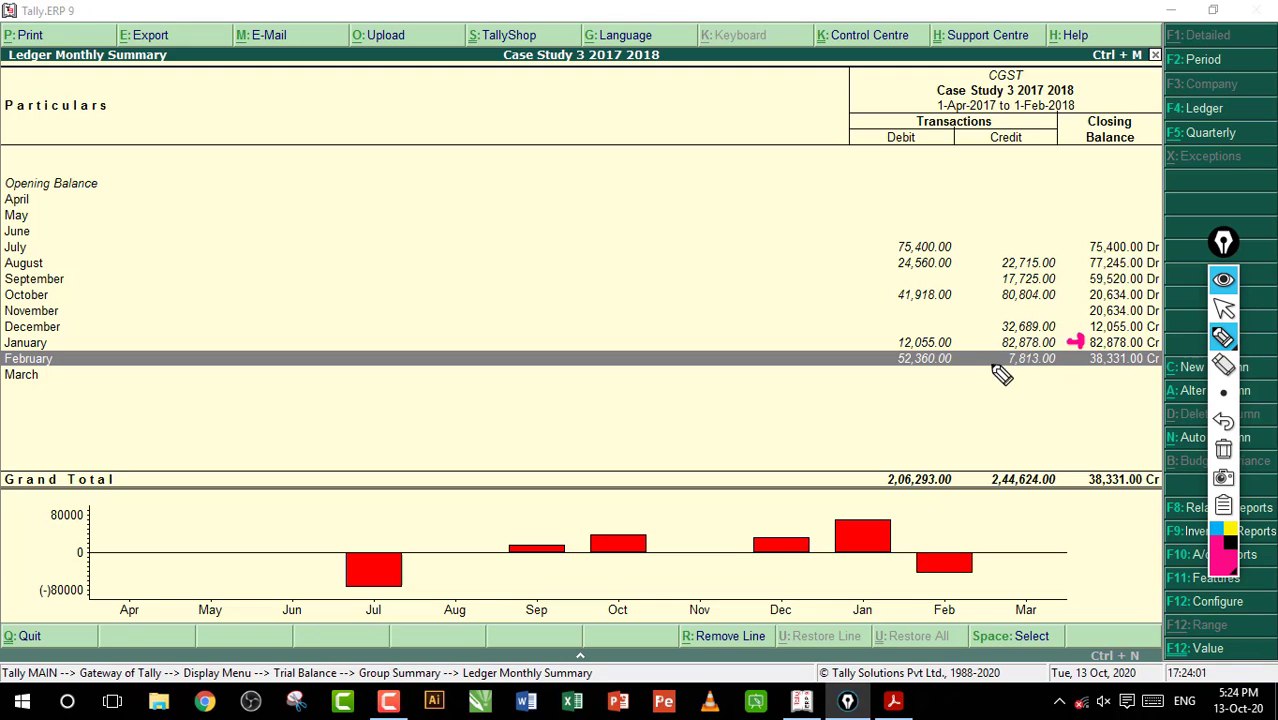
drag(900, 370, 946, 369)
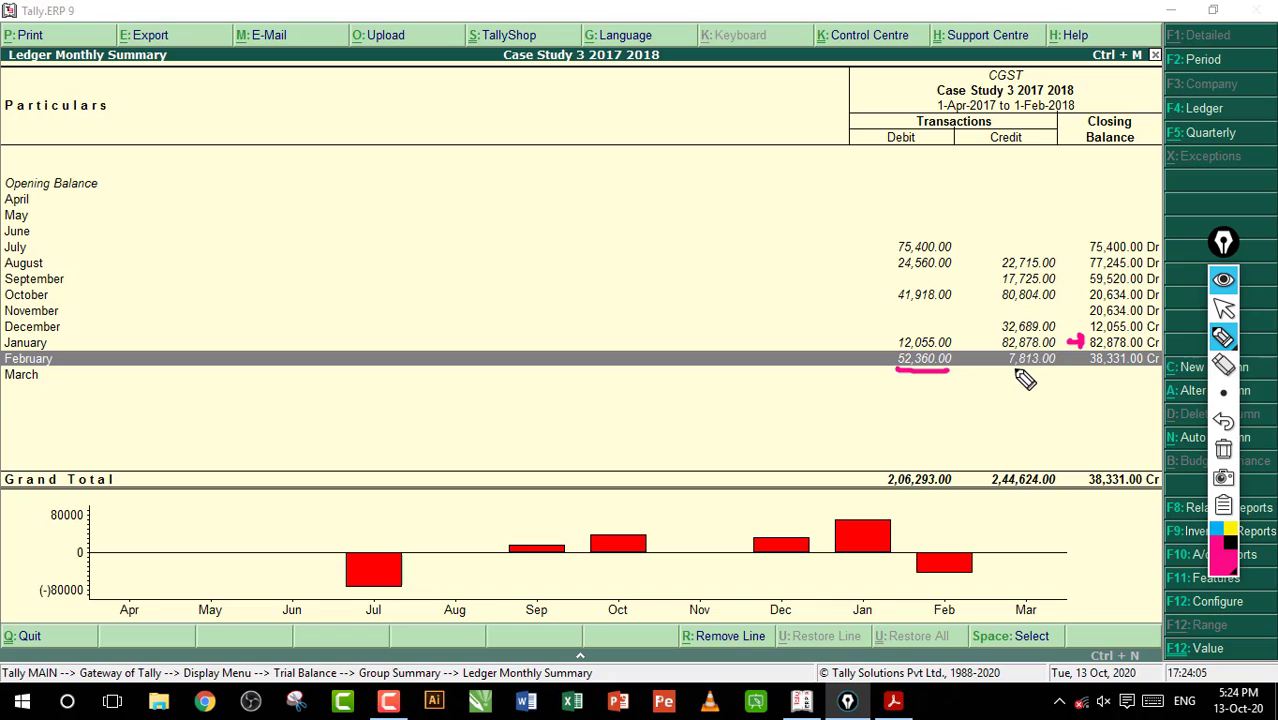
drag(1007, 370, 1037, 370)
mouse_move(1133, 369)
mouse_down()
mouse_move(1078, 398)
mouse_move(1040, 374)
mouse_move(1074, 384)
mouse_up()
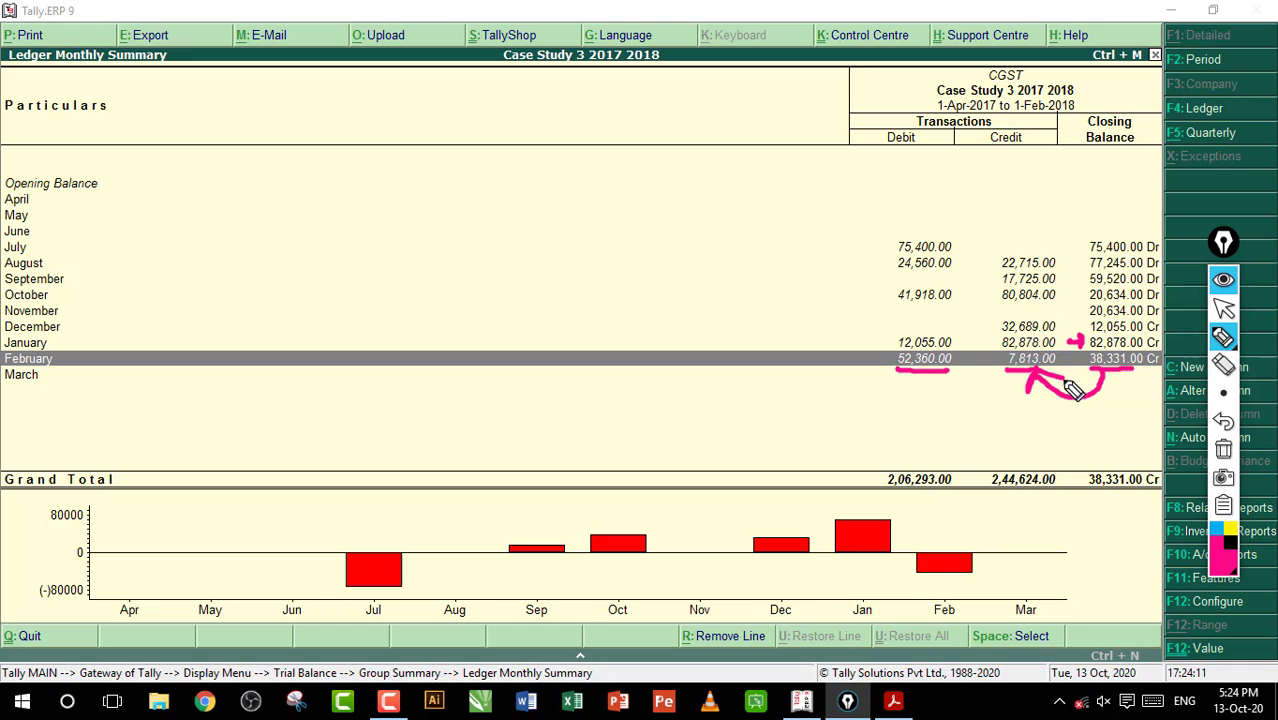
click(1223, 449)
click(1224, 312)
key(Escape)
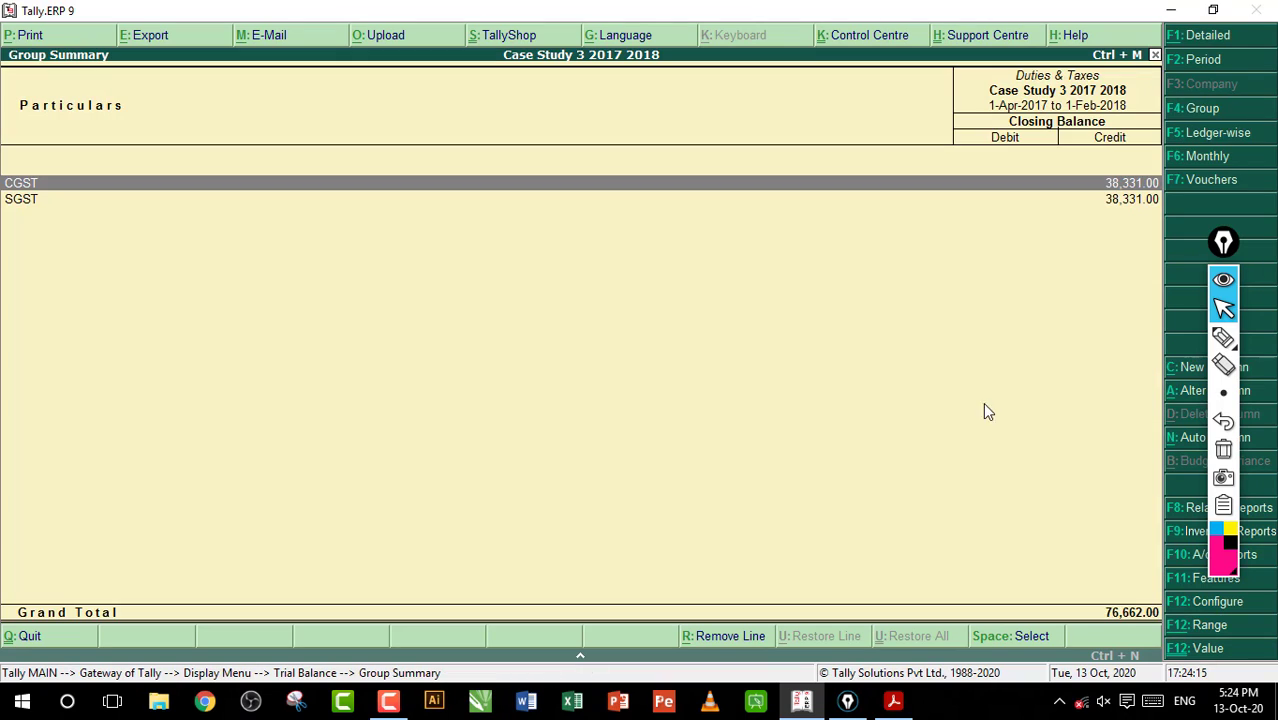
key(Escape)
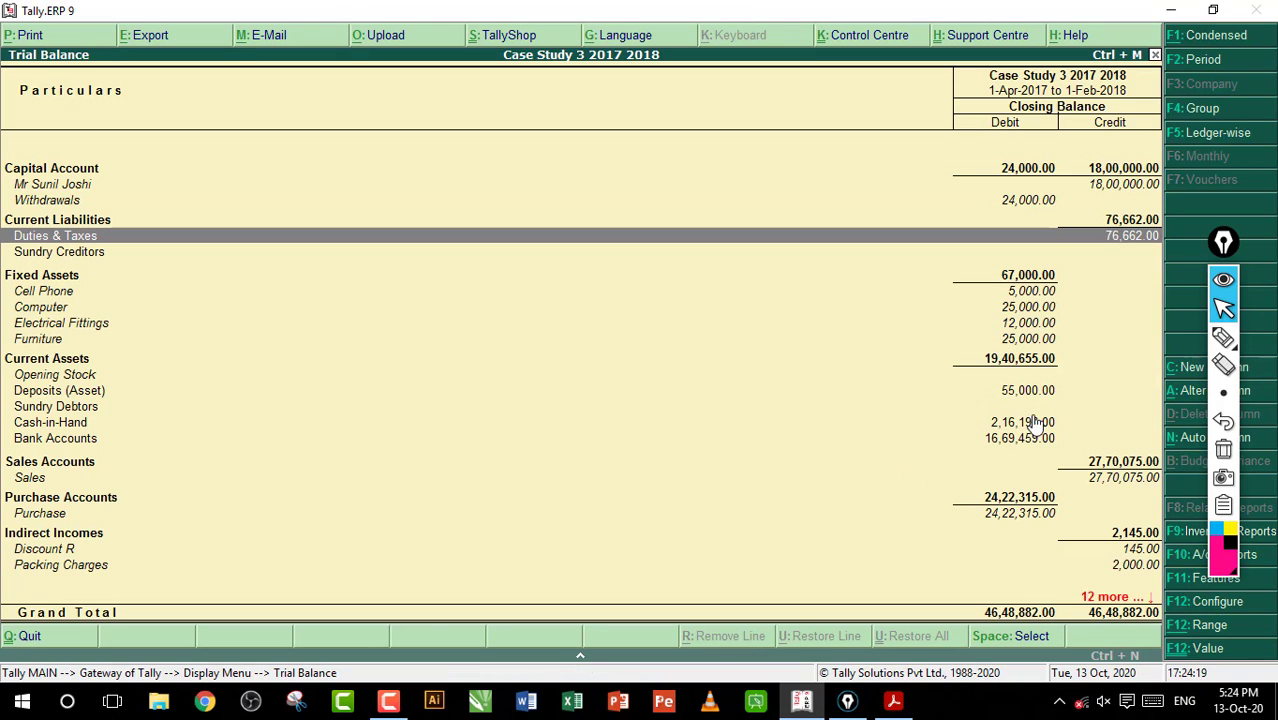
Handwrite 30518 twice over the Trial Balance, circle the upper figure, and clear all markings
click(1223, 337)
drag(786, 376, 782, 410)
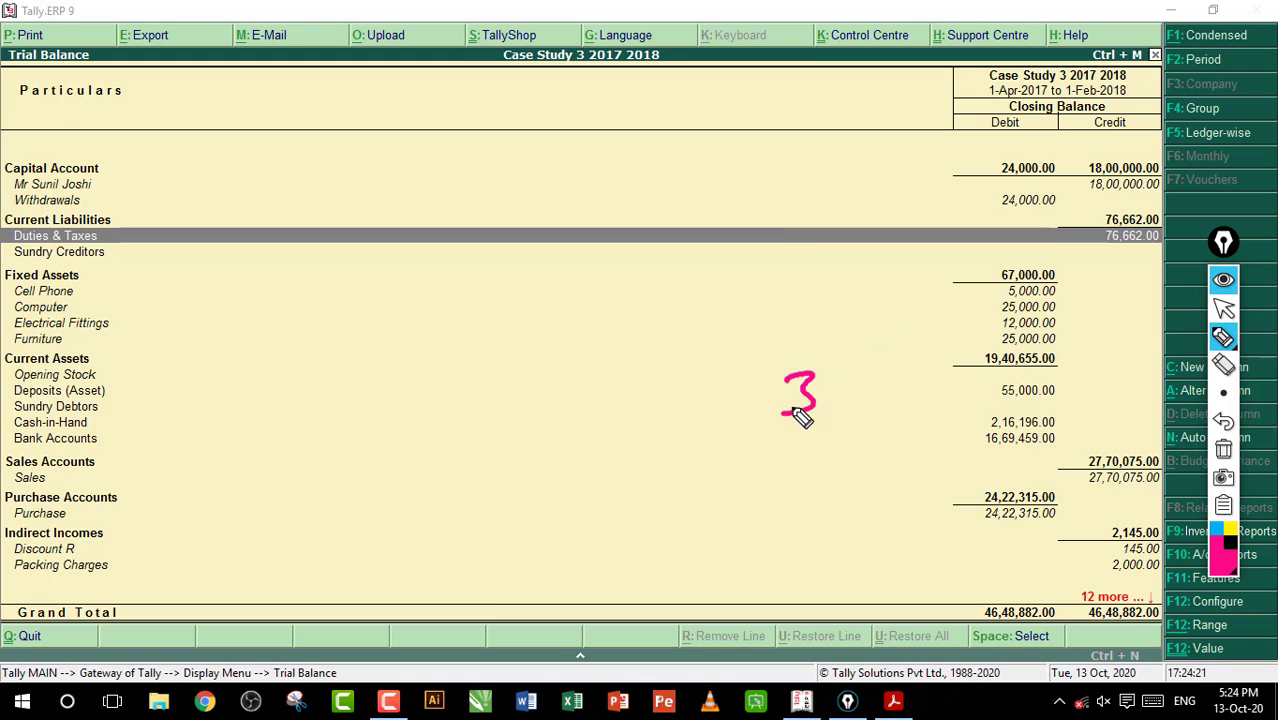
drag(845, 378, 879, 408)
drag(900, 372, 907, 408)
mouse_move(944, 352)
mouse_down()
mouse_move(962, 386)
mouse_move(770, 474)
mouse_move(811, 510)
mouse_up()
drag(870, 473, 866, 475)
mouse_move(925, 455)
mouse_down()
mouse_move(899, 509)
mouse_move(941, 505)
mouse_up()
mouse_move(976, 440)
mouse_down()
mouse_move(993, 491)
mouse_move(974, 441)
mouse_up()
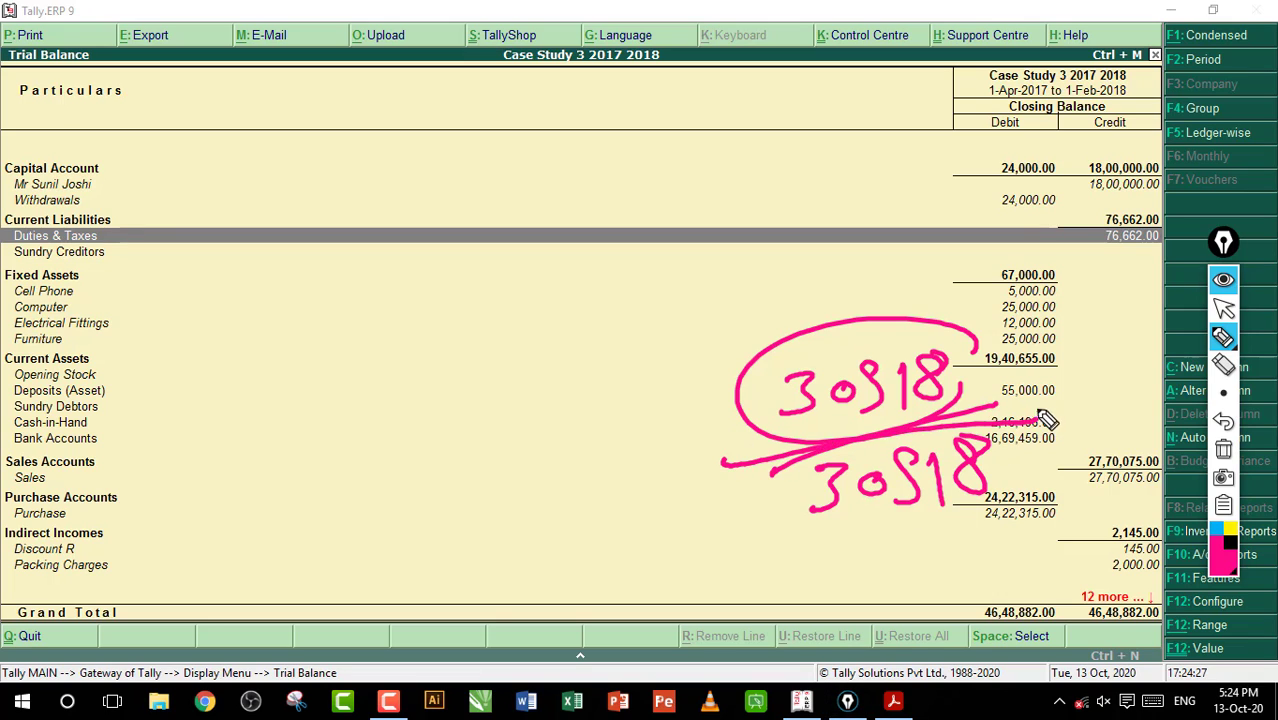
click(1223, 449)
click(1223, 309)
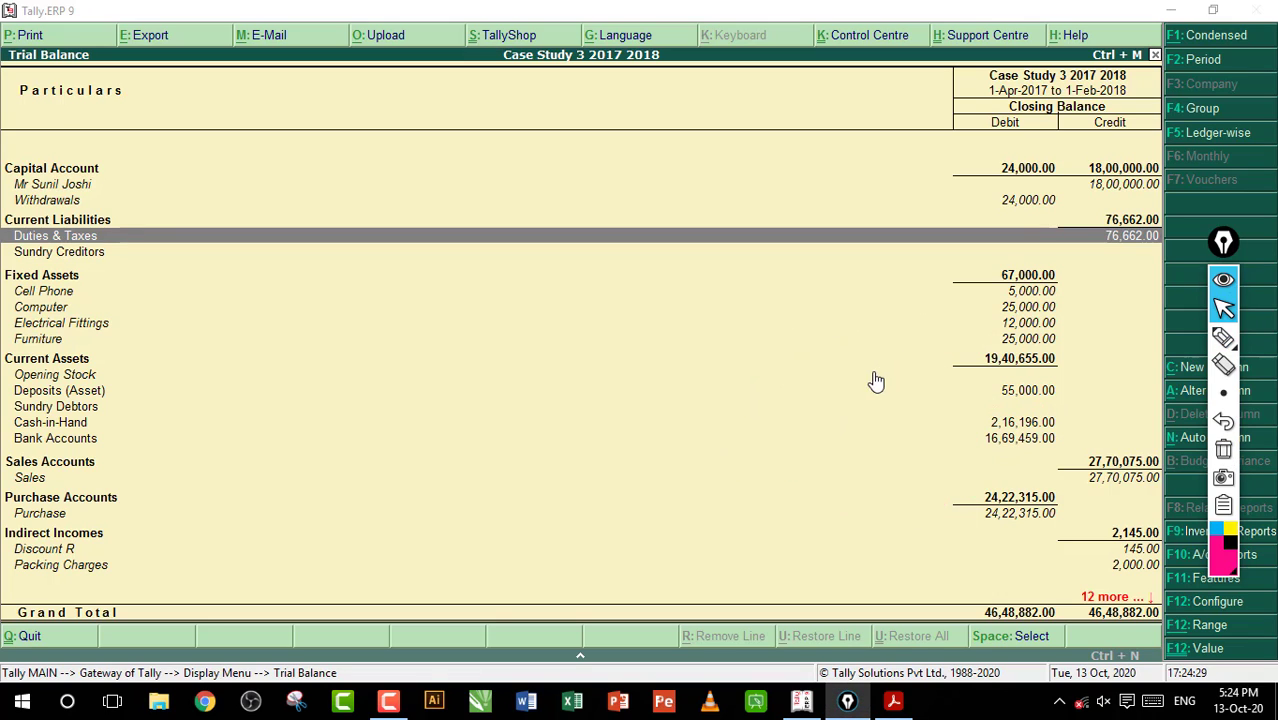
Leave the Trial Balance and open a new payment voucher from the Gateway of Tally
key(Escape)
key(Escape)
key(Escape)
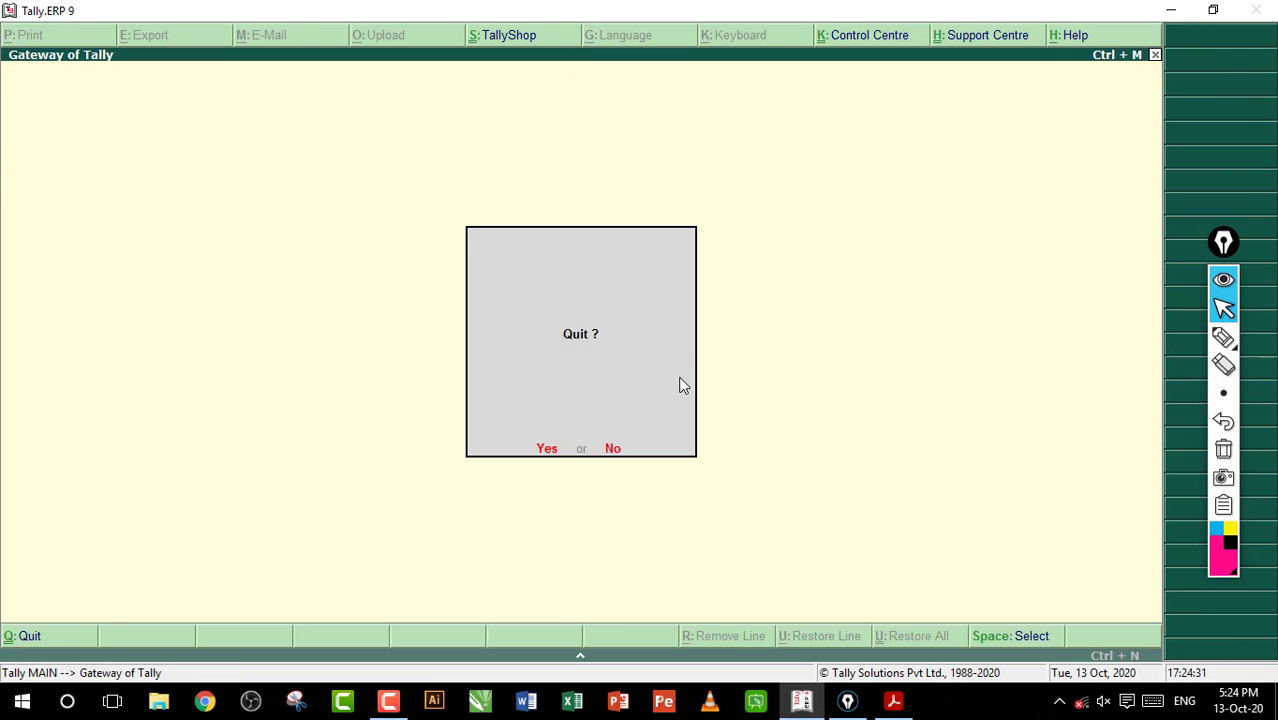
key(Escape)
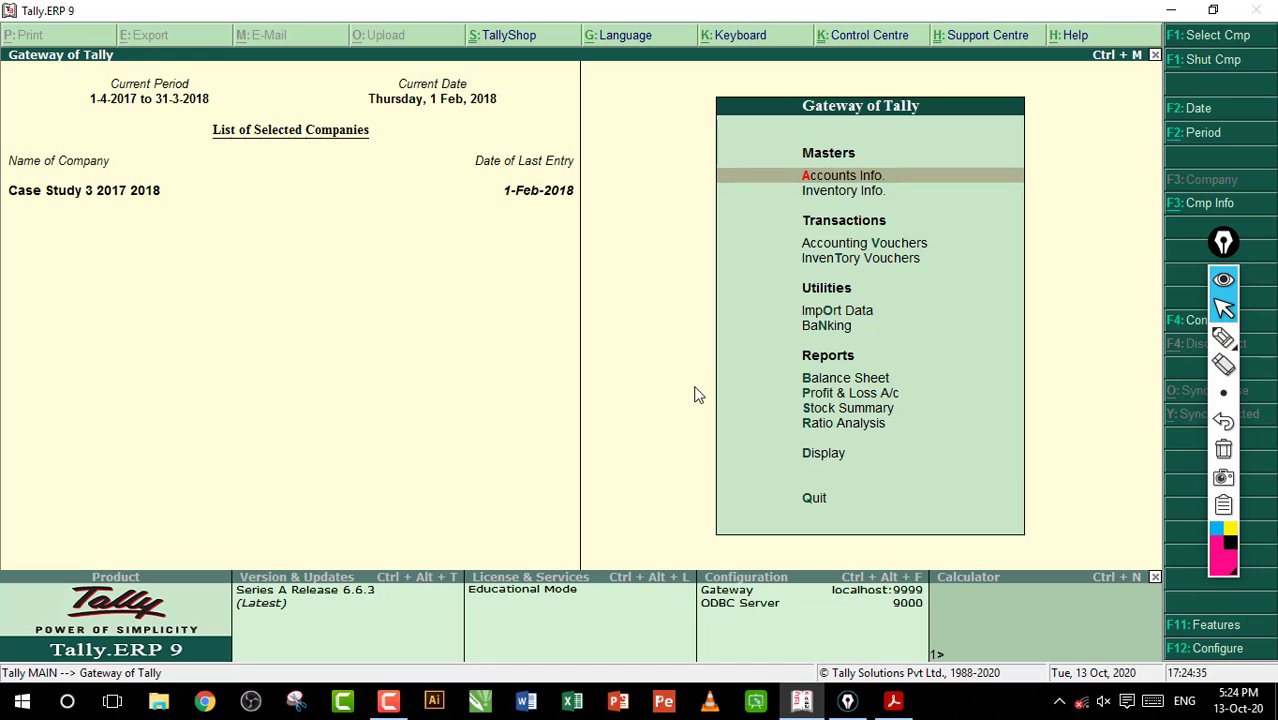
key(v)
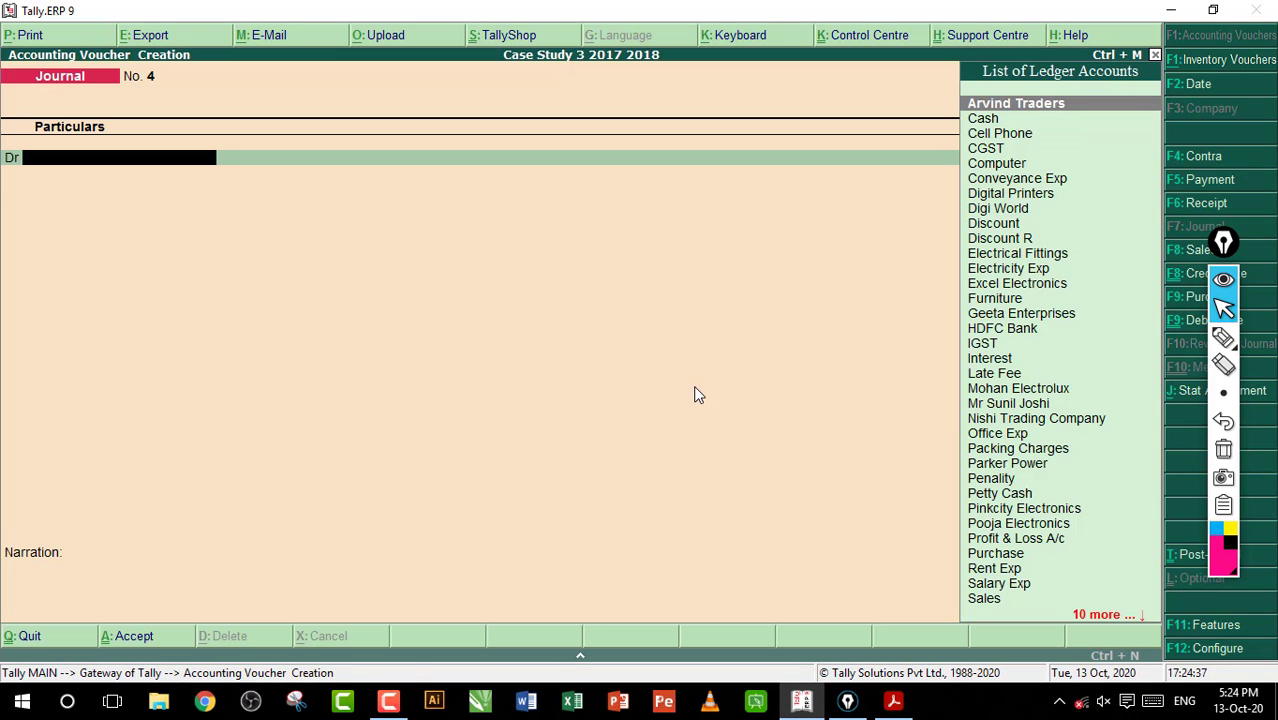
key(F5)
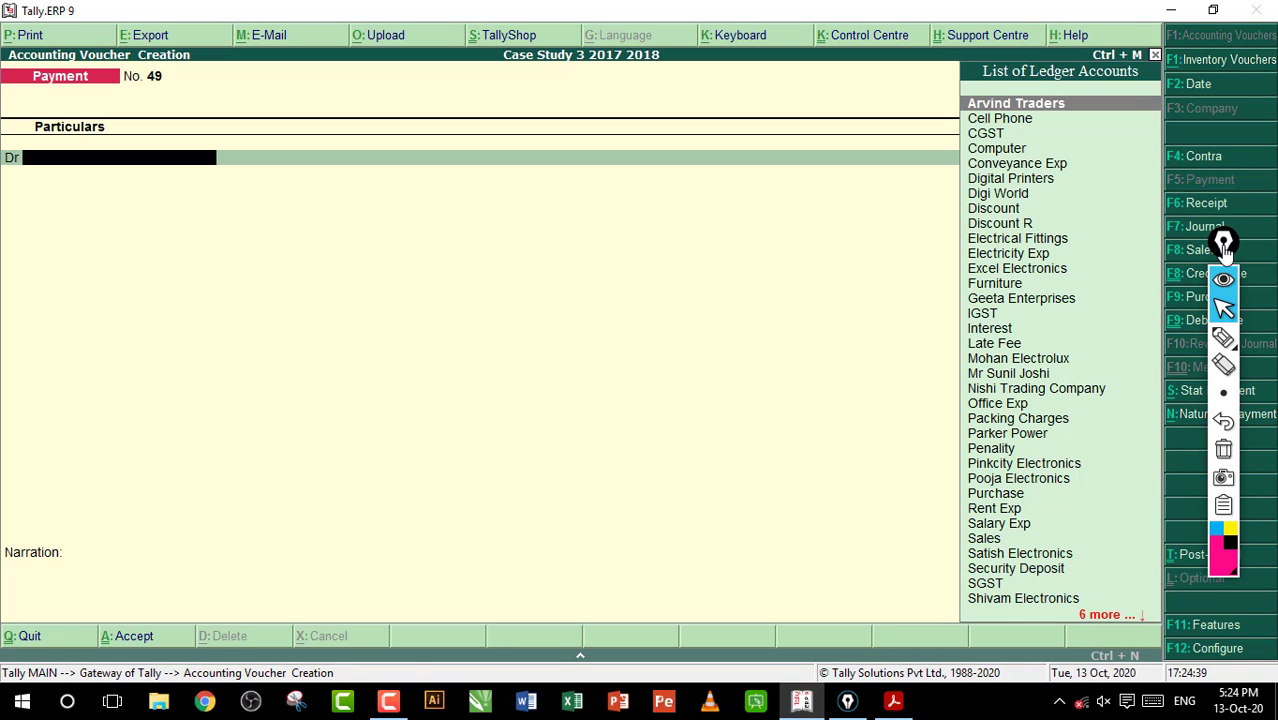
Set the voucher up as a Regular statutory payment for GST covering 1-Jan-2018 to 31-Jan-2018
drag(1223, 243, 1119, 238)
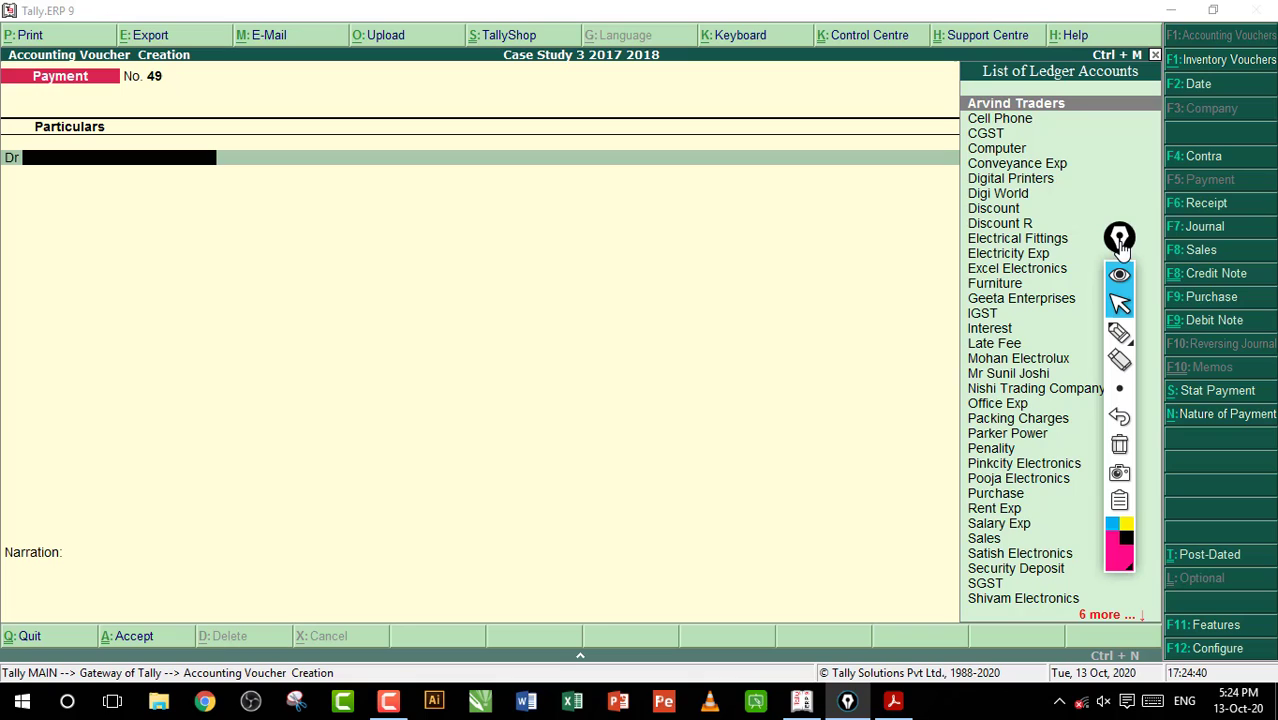
click(1201, 391)
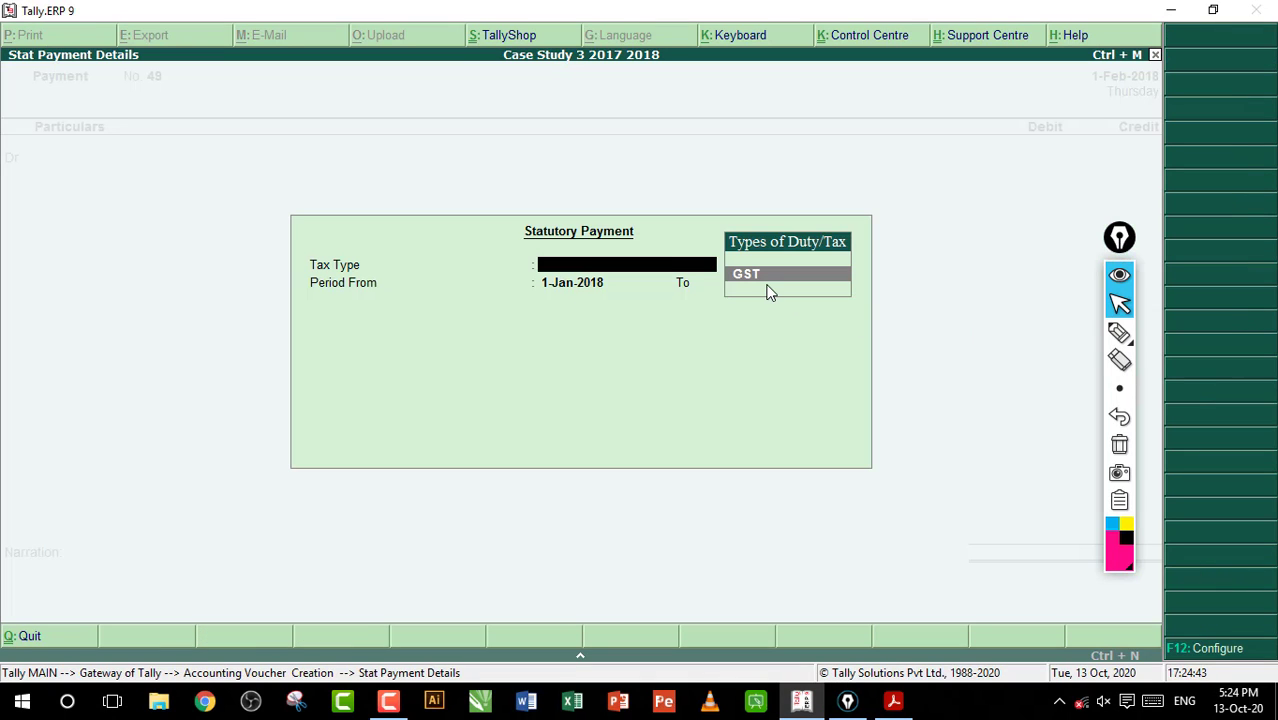
key(Return)
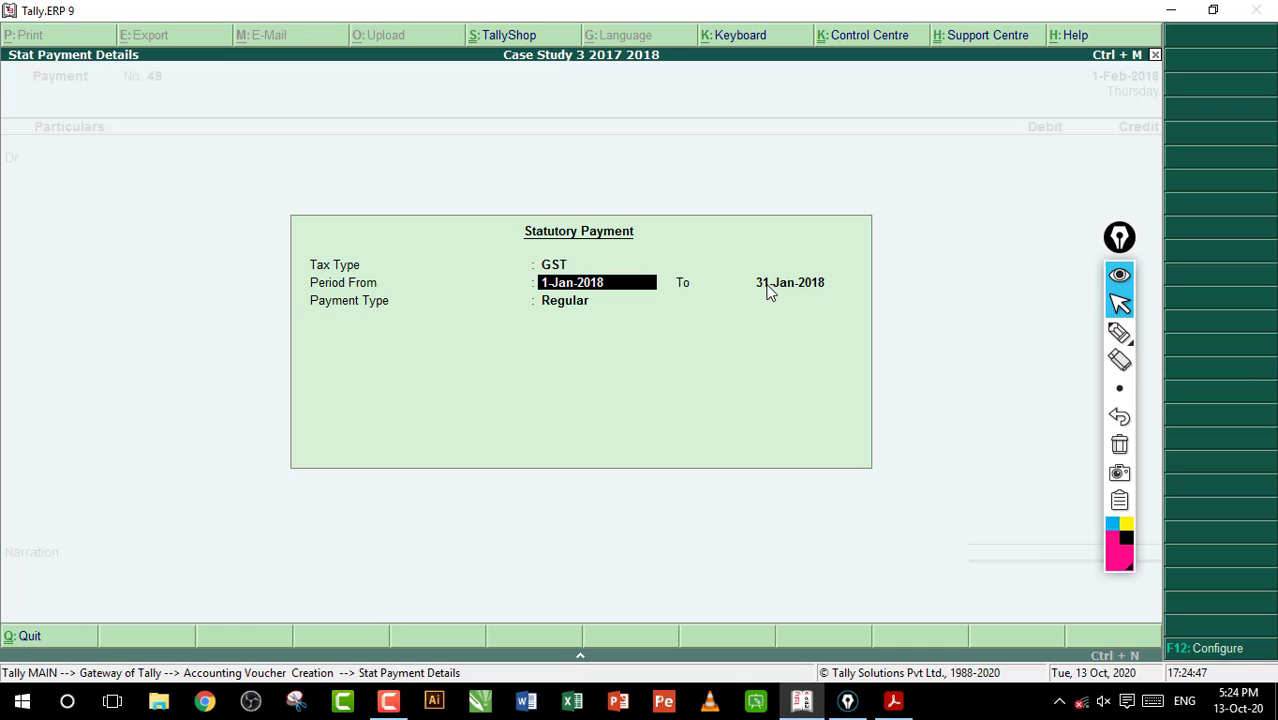
key(Return)
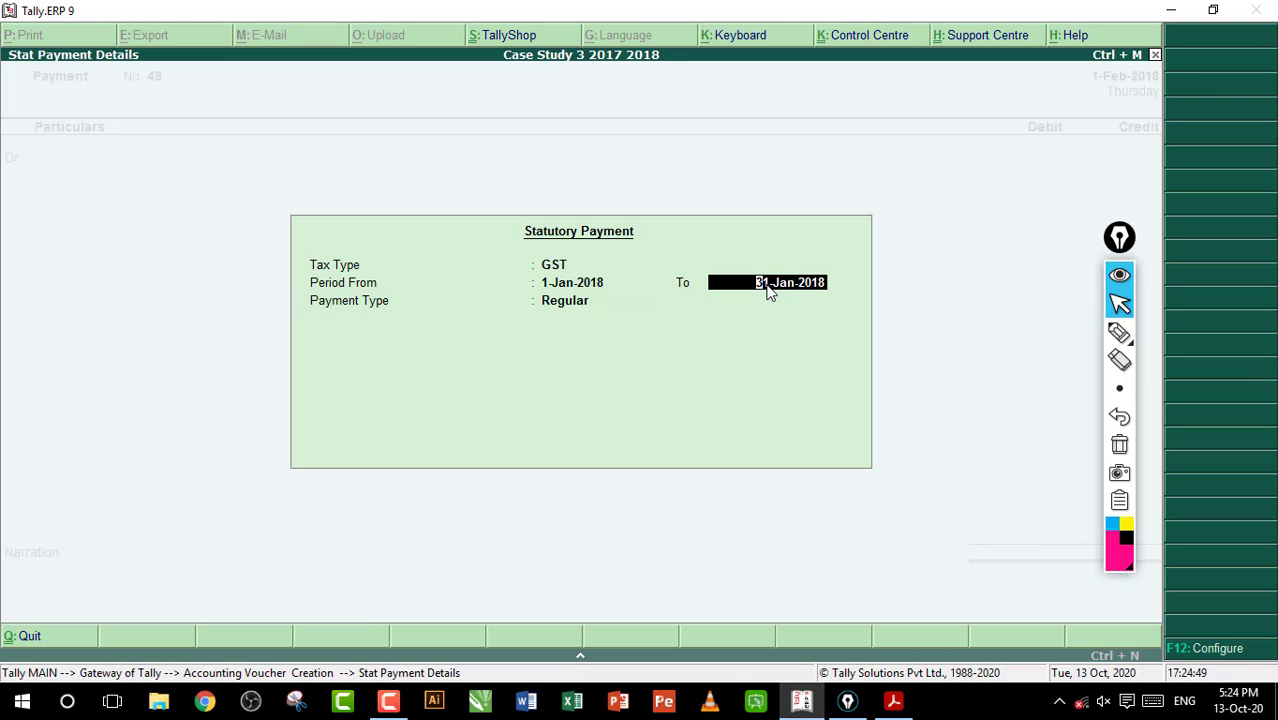
key(Return)
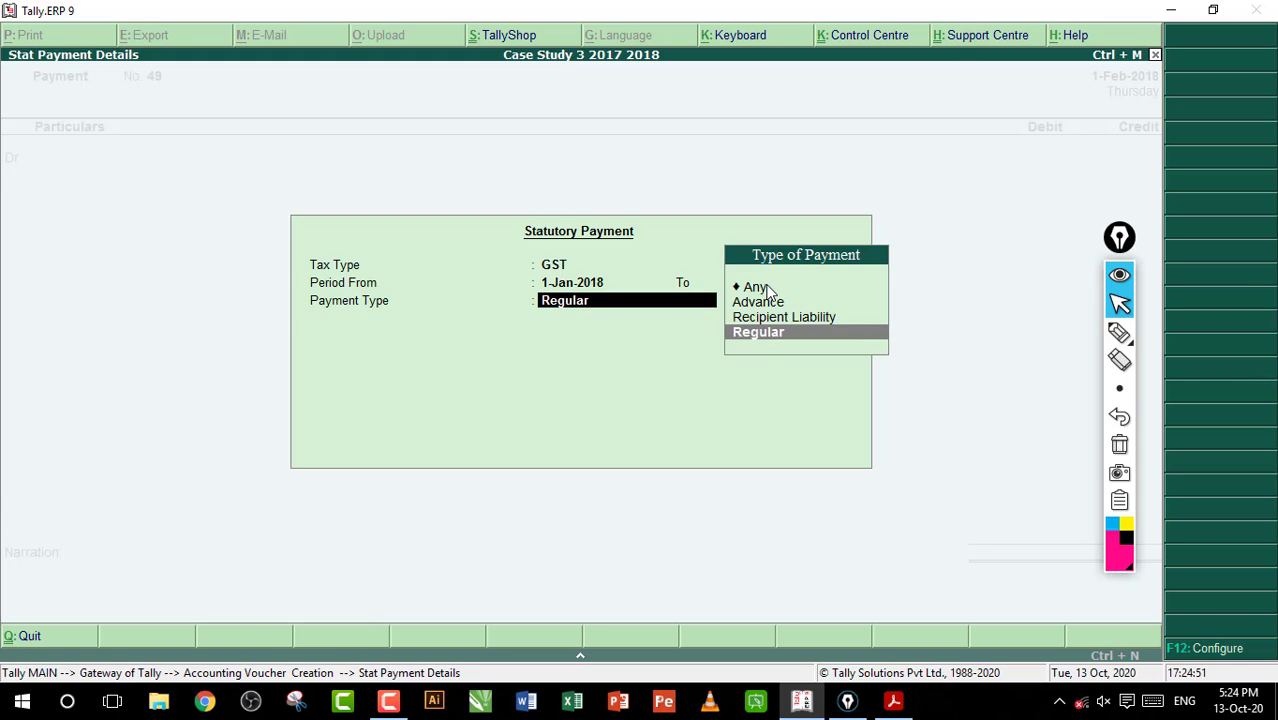
key(Return)
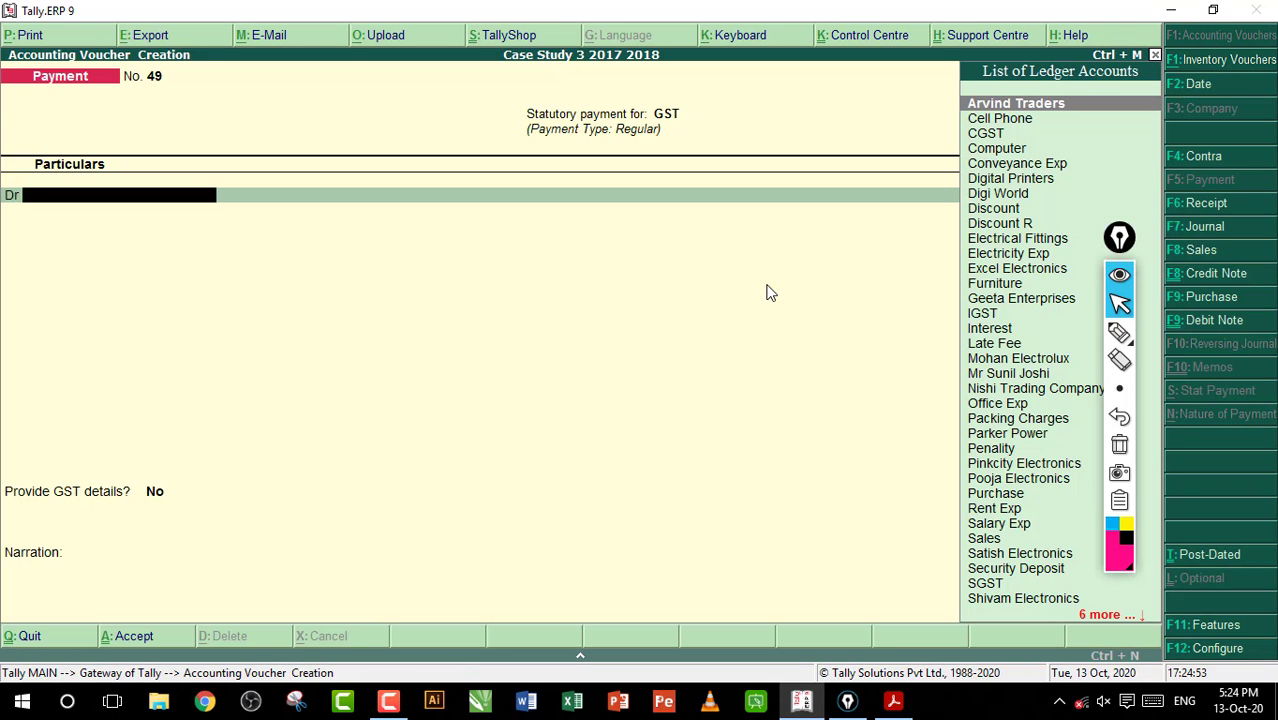
Choose CGST as the first debit ledger of the GST payment
text(C)
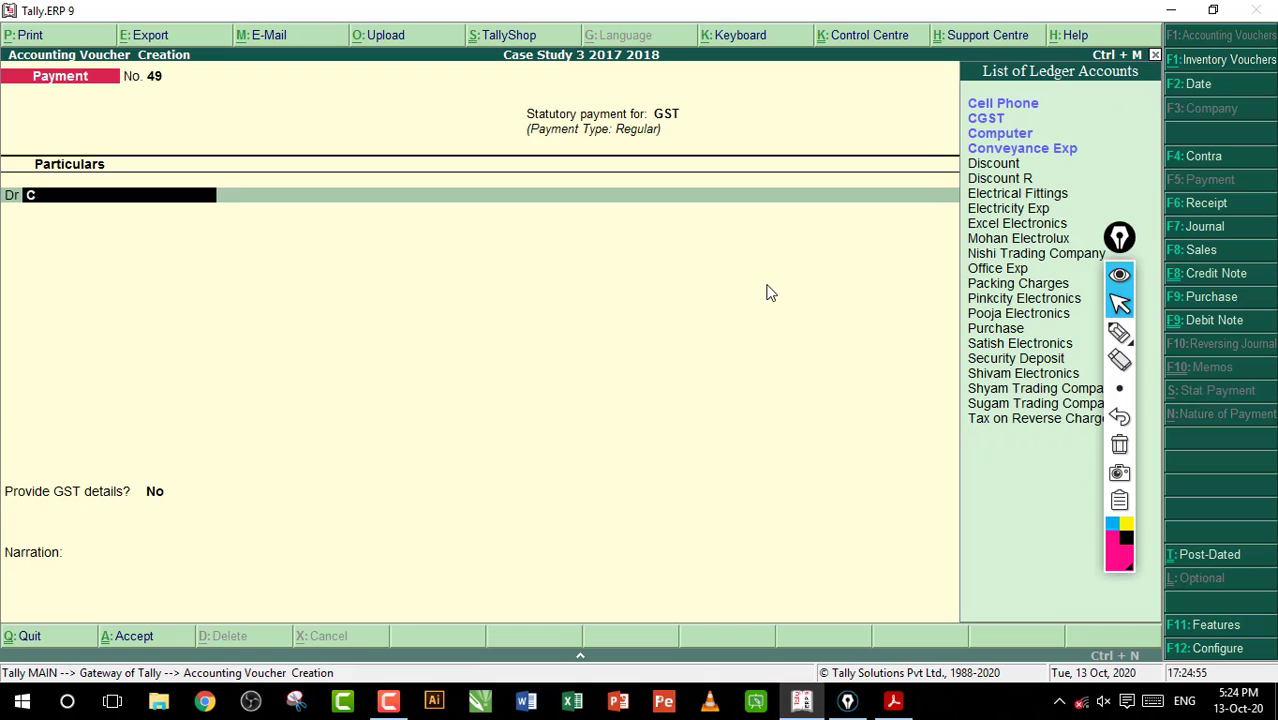
key(Down)
key(Down)
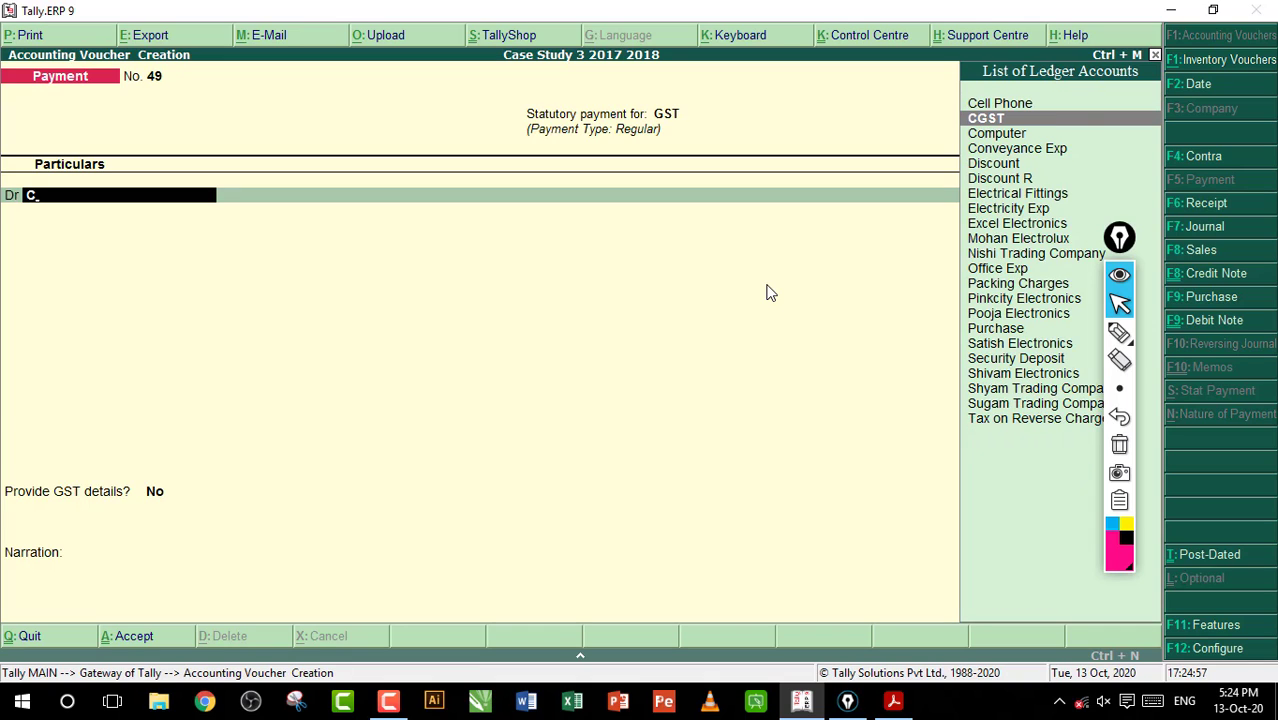
key(Return)
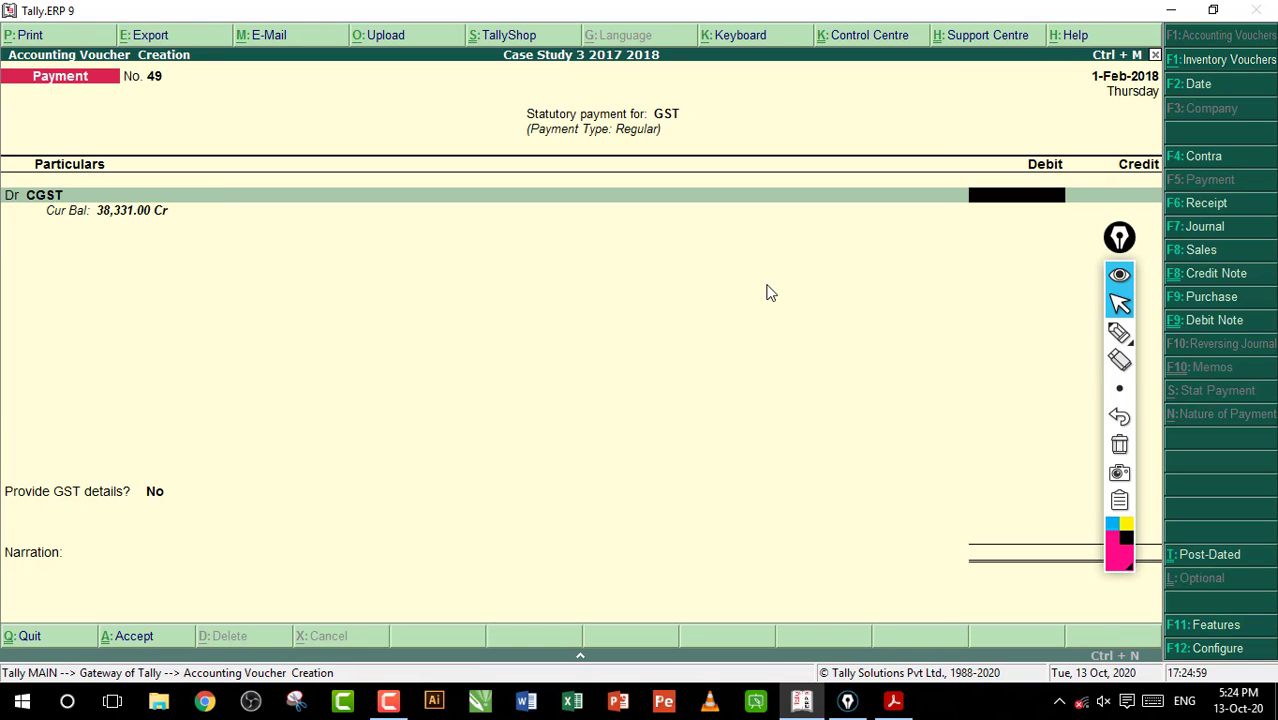
Underline CGST's current balance, clear the marking, and enter 30518 as the CGST debit amount
click(1119, 332)
drag(93, 233, 147, 232)
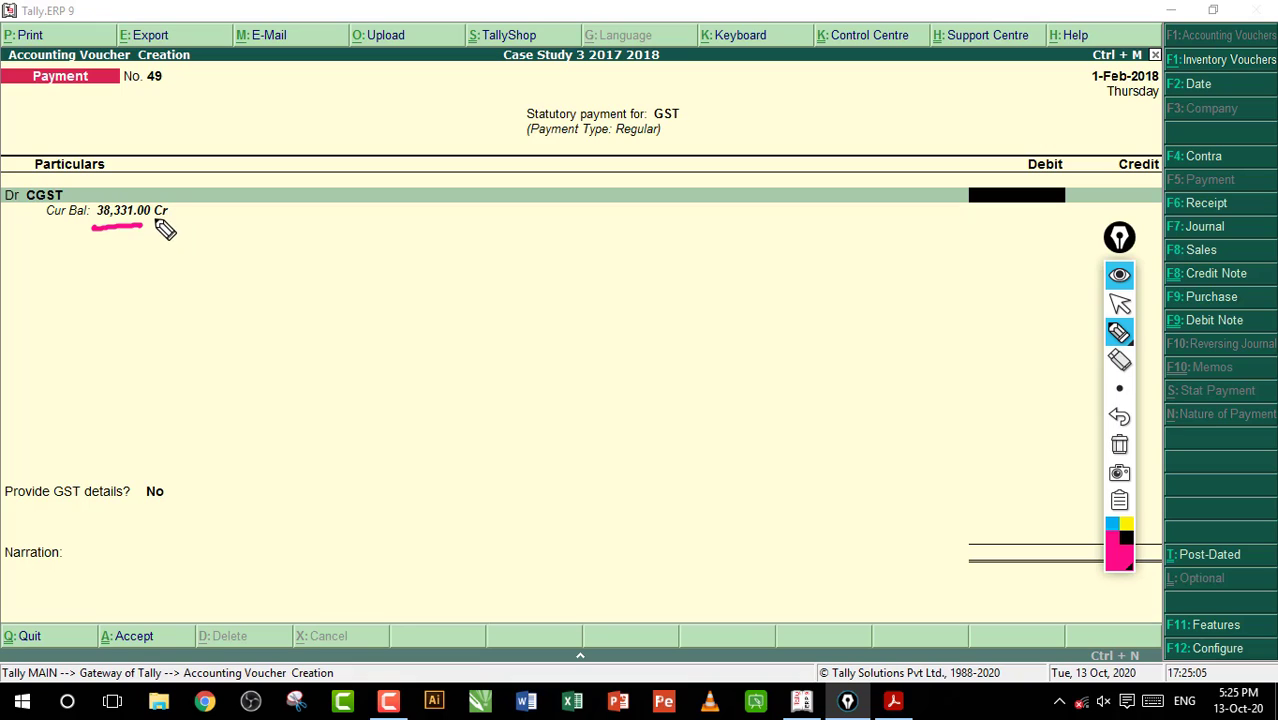
click(1115, 447)
click(1119, 303)
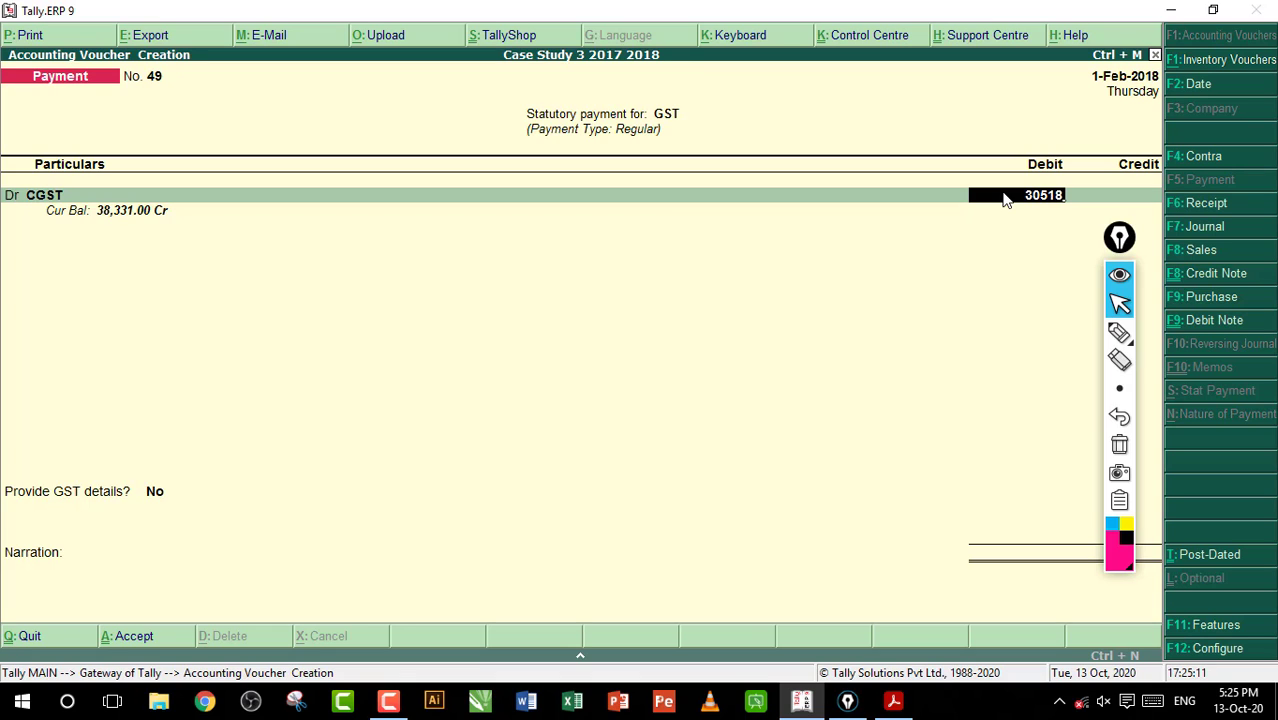
Circle the CGST debit amount, draw an arrow to it, clear the markings, and accept the amount
click(1119, 333)
mouse_move(1018, 234)
mouse_down()
mouse_move(1070, 178)
mouse_move(1030, 225)
mouse_up()
drag(914, 273, 992, 236)
drag(958, 228, 978, 265)
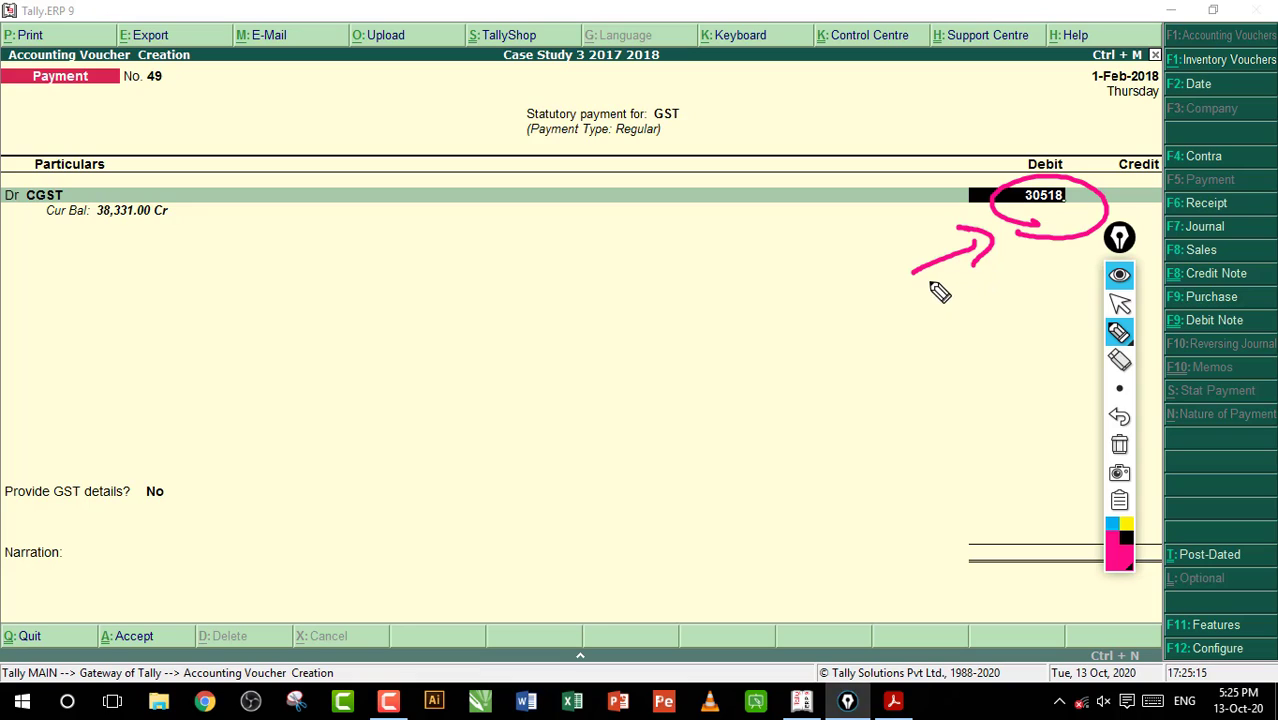
click(1119, 445)
click(1120, 304)
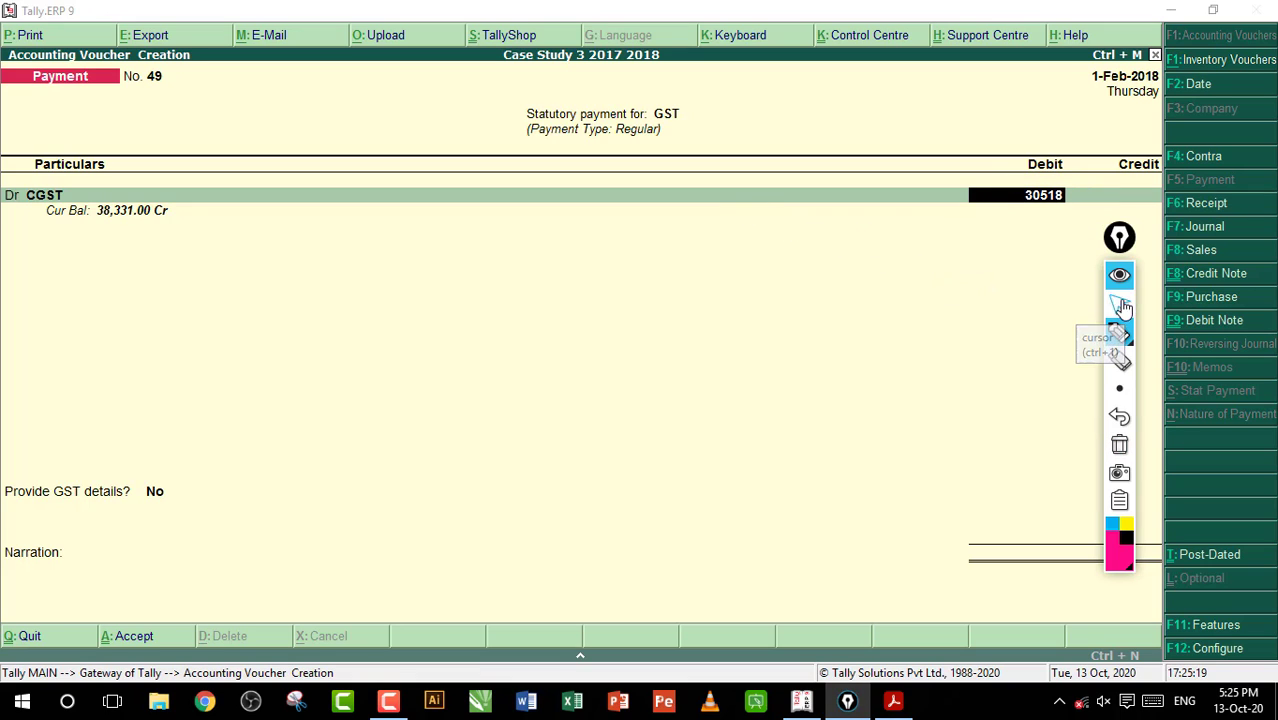
click(1082, 217)
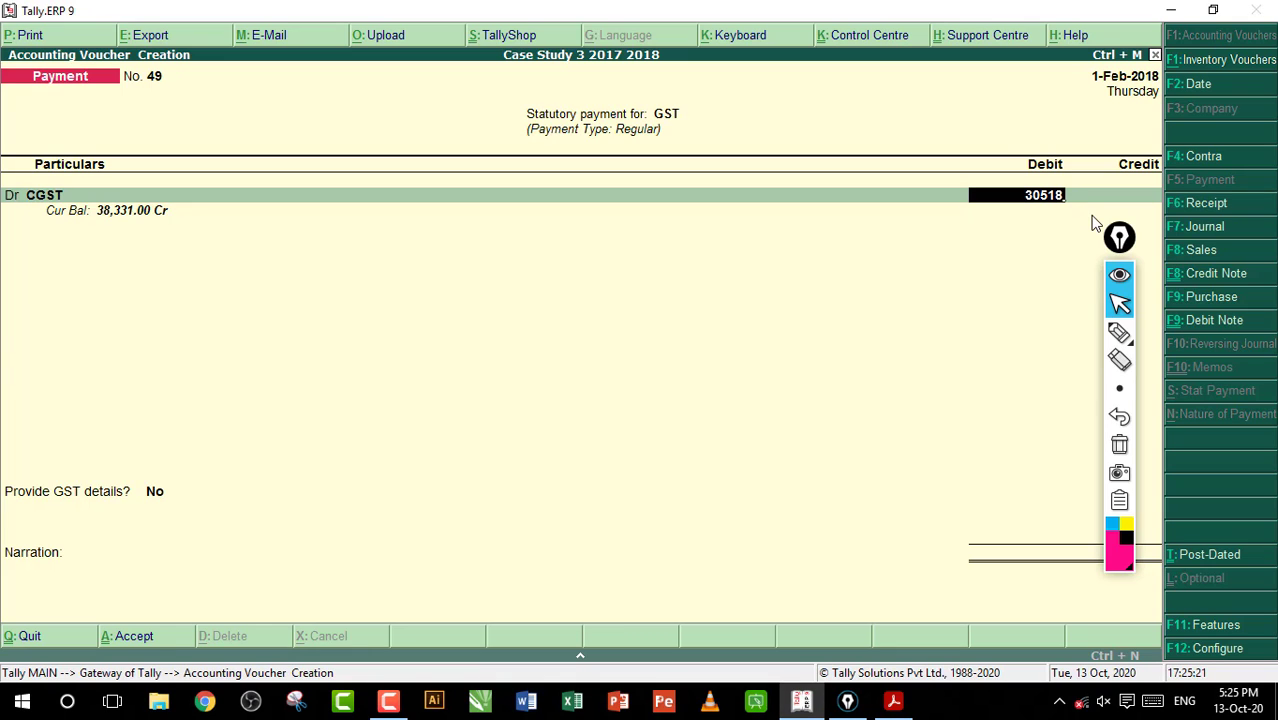
key(Return)
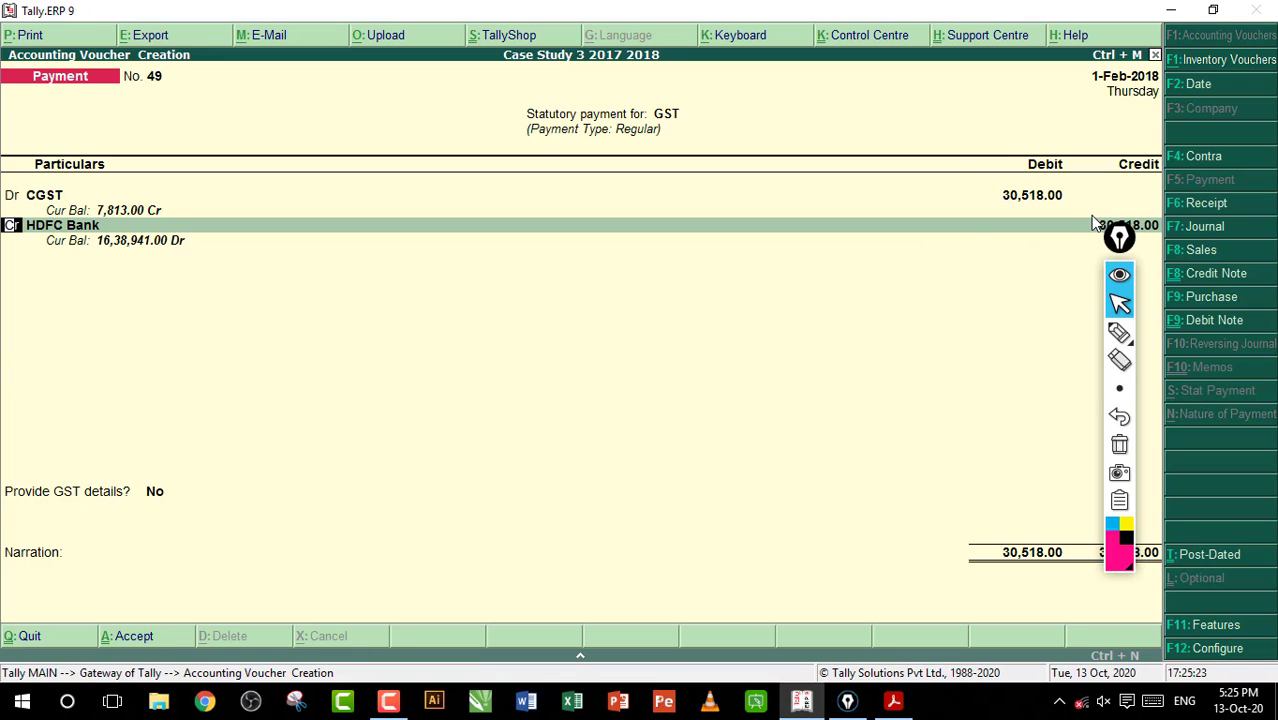
Add a second debit line for SGST with an amount of 30518
text(d)
key(Return)
text(S)
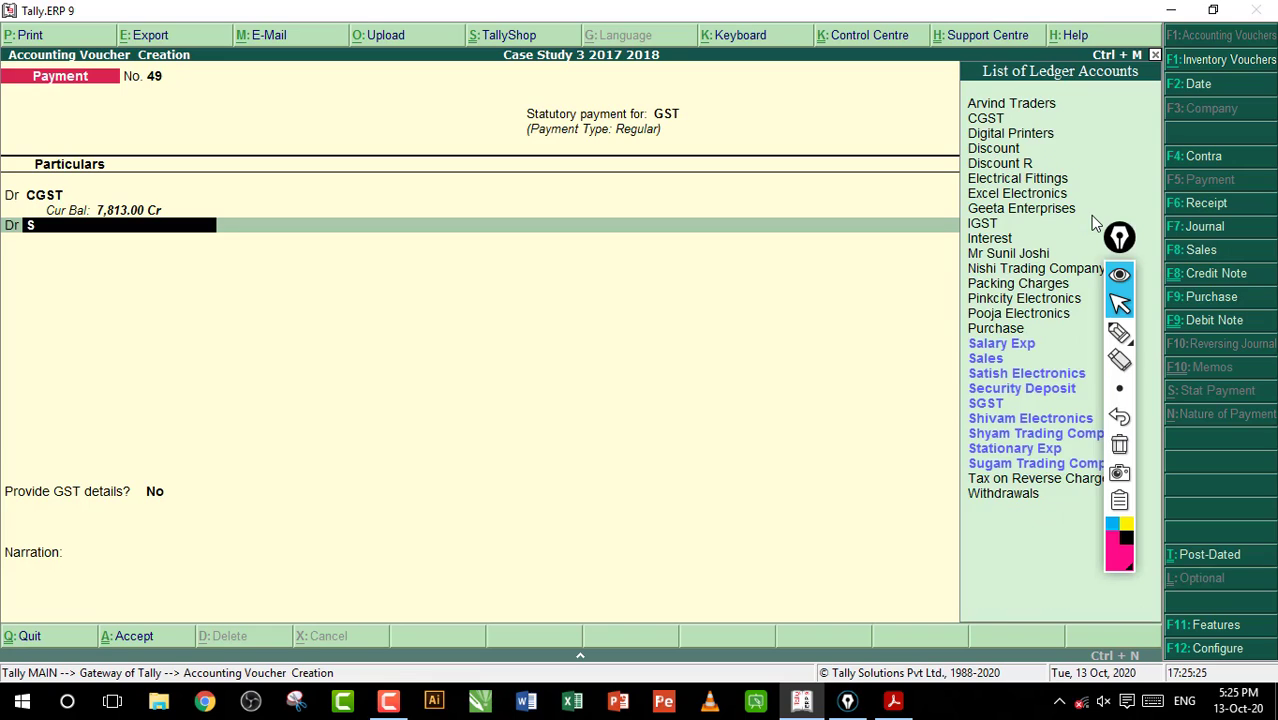
key(Down)
key(Down)
key(Down)
key(Down)
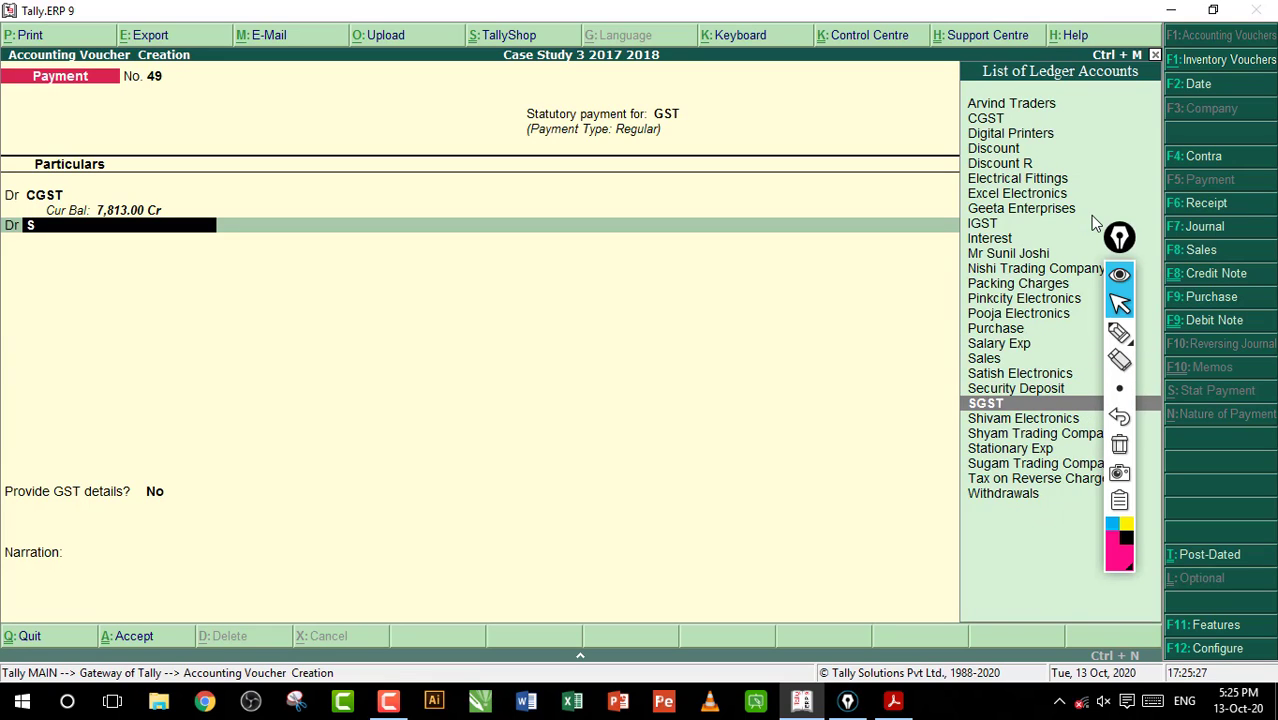
key(Return)
text(30)
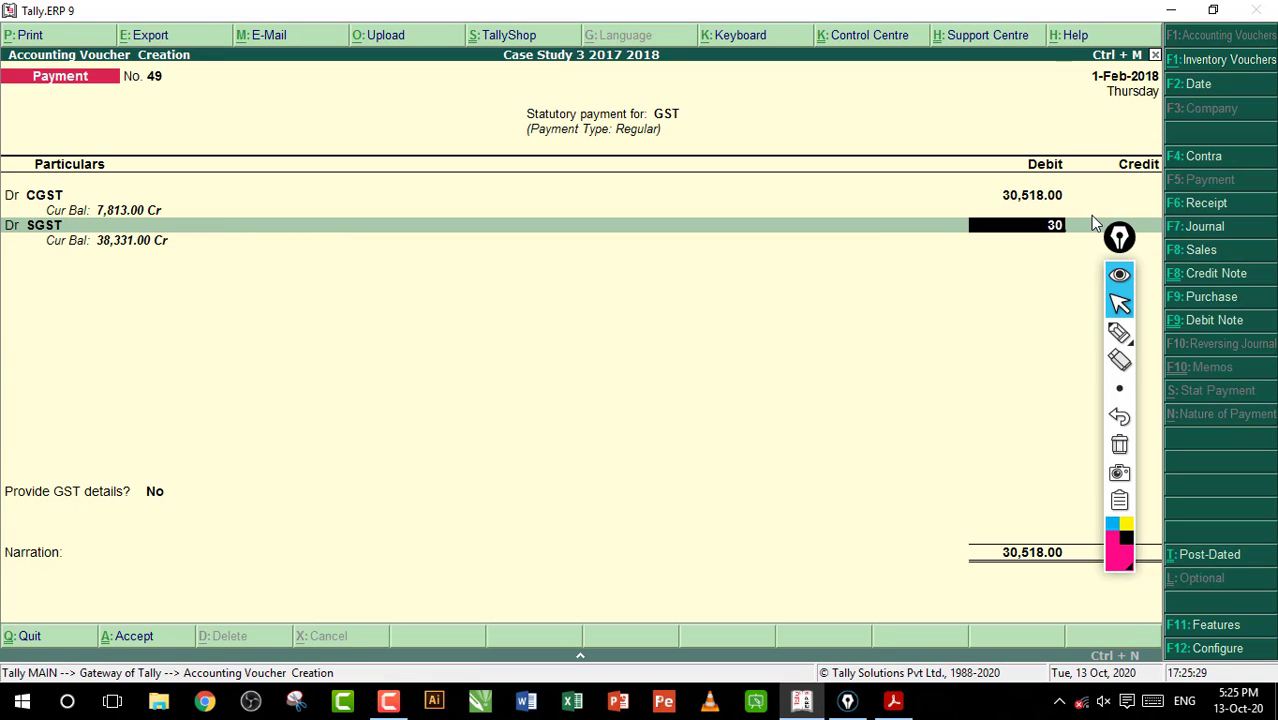
text(518)
key(Return)
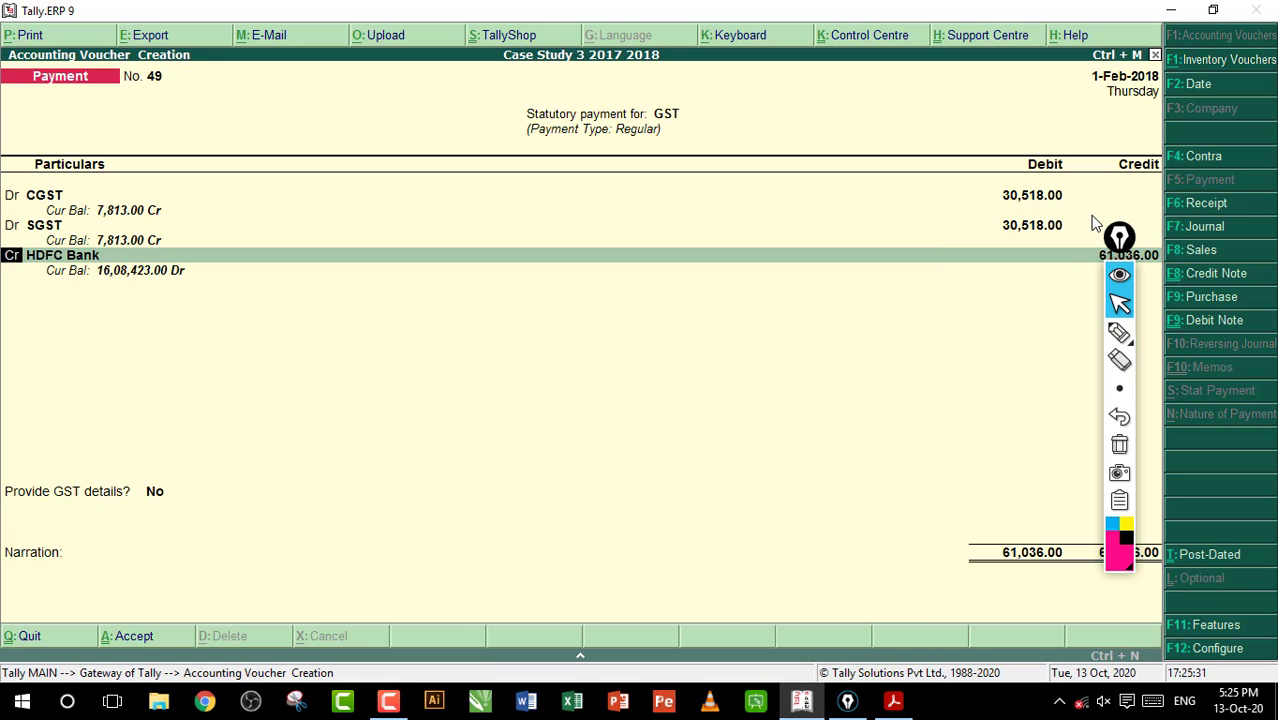
Credit HDFC Bank with 61,036 by cheque, leave the instrument number blank, and save the GST payment voucher
key(Return)
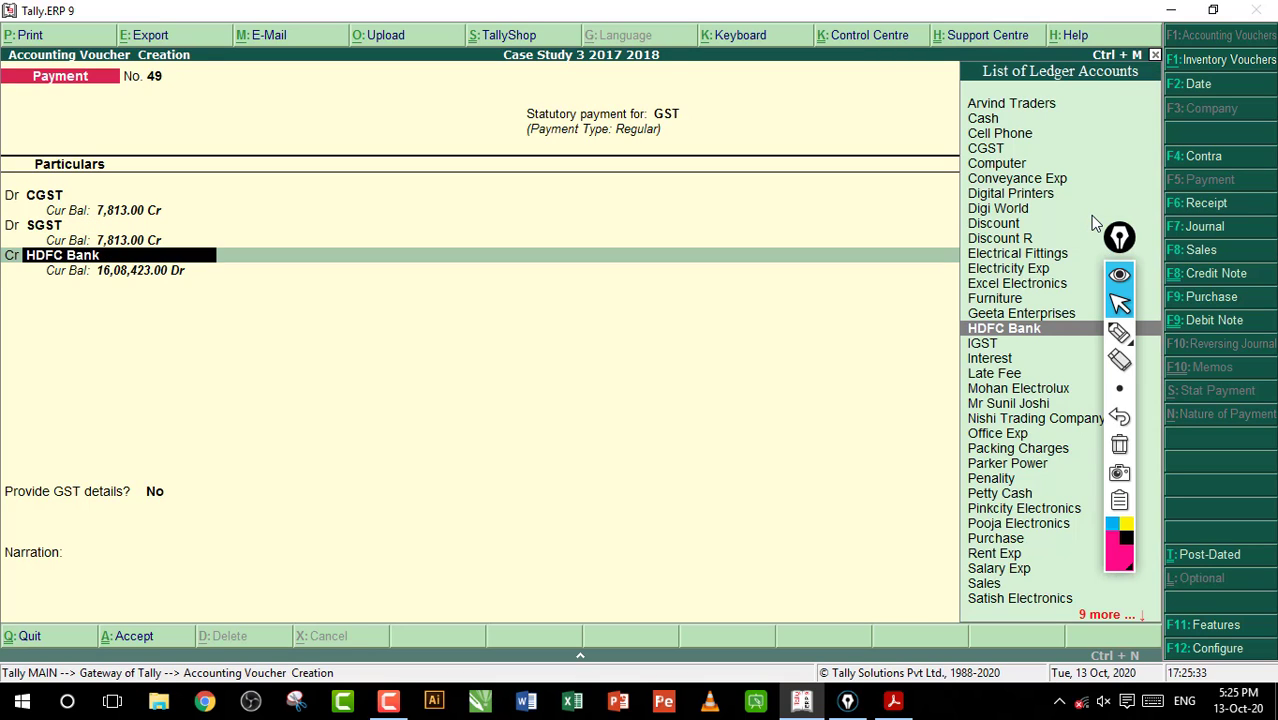
key(Return)
key(Return)
key(Return)
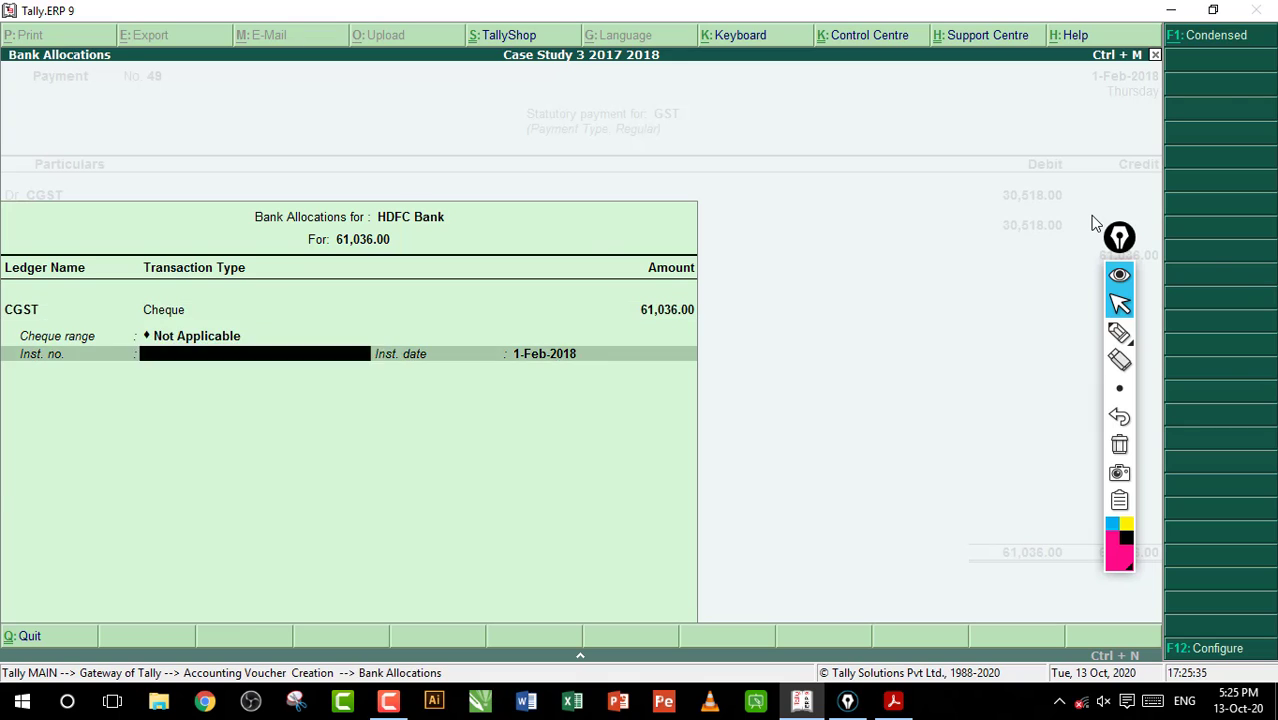
key(Return)
key(Return)
key(Return)
key(Return)
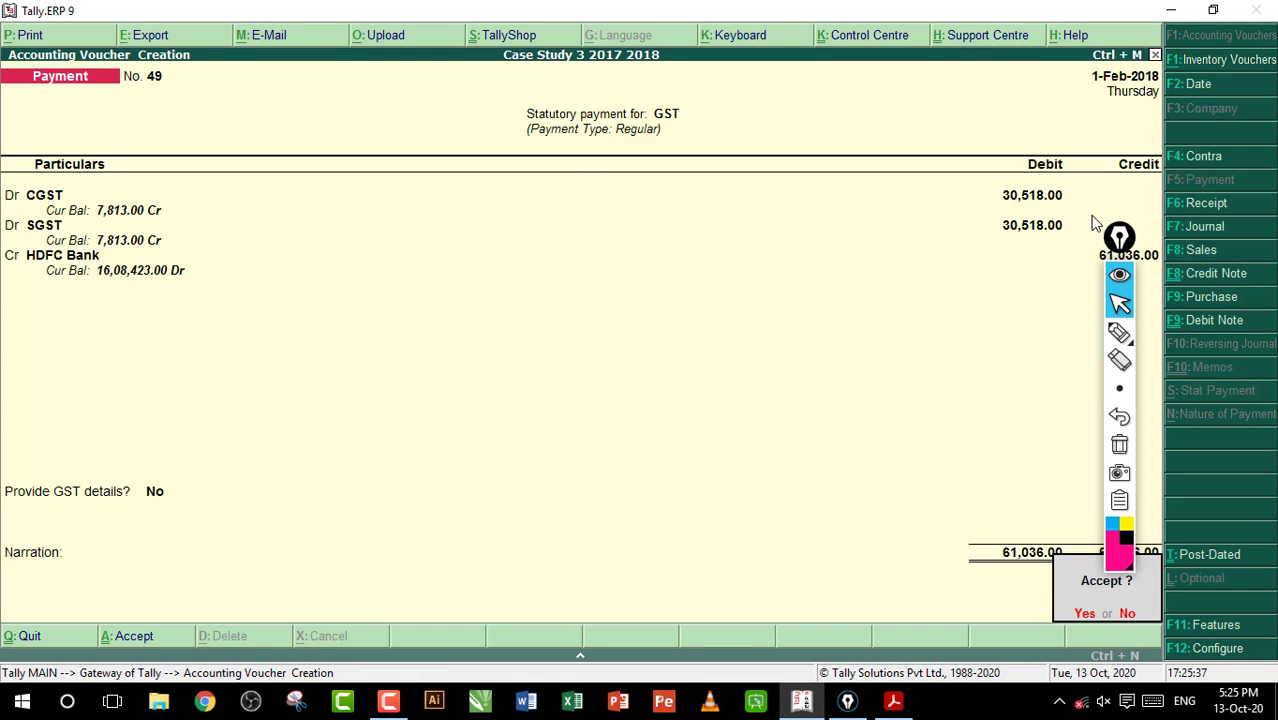
key(Return)
Read entry 90 on the January rent cheque in the workbook PDF, highlight its text, and return to Tally.ERP 9
click(893, 700)
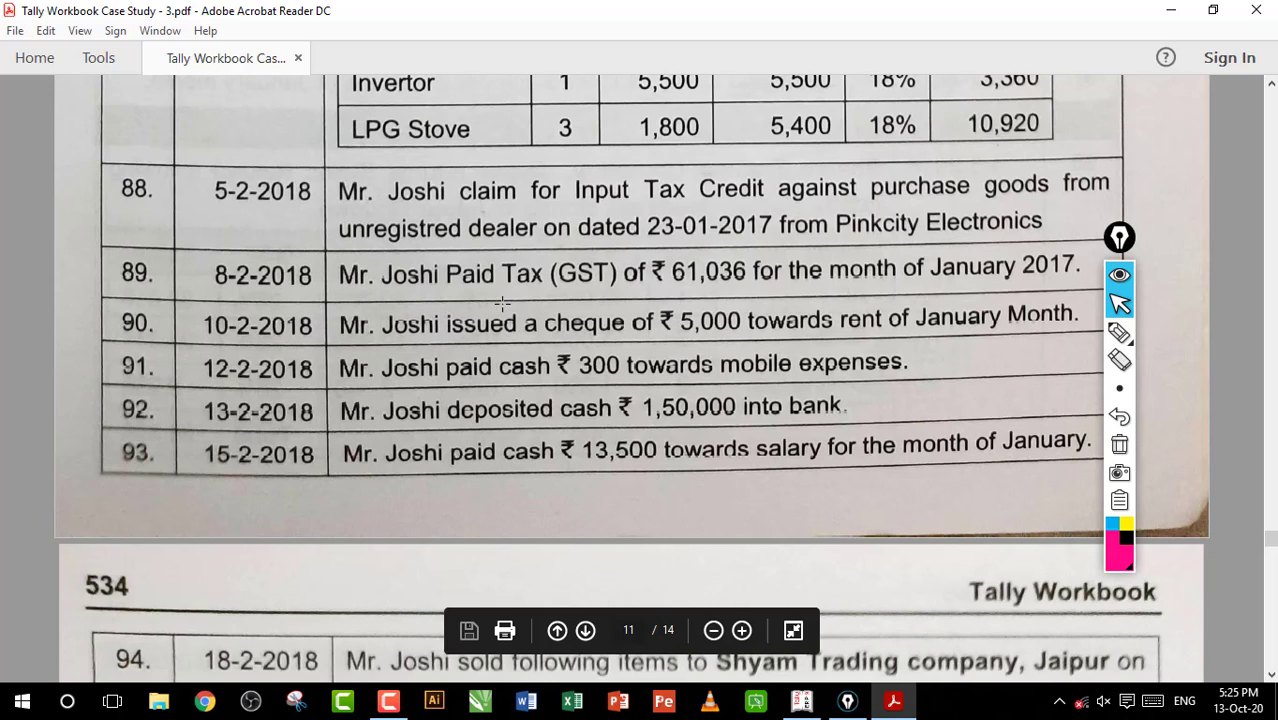
drag(485, 322, 854, 330)
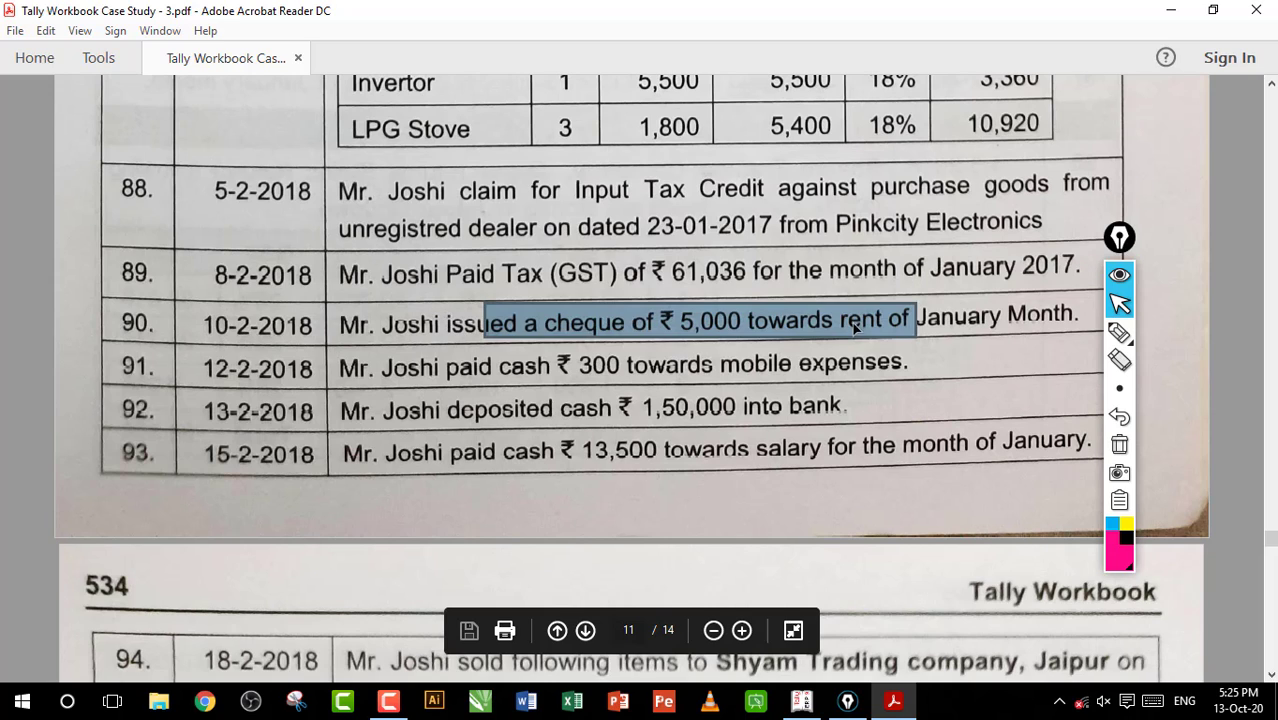
click(854, 330)
click(802, 700)
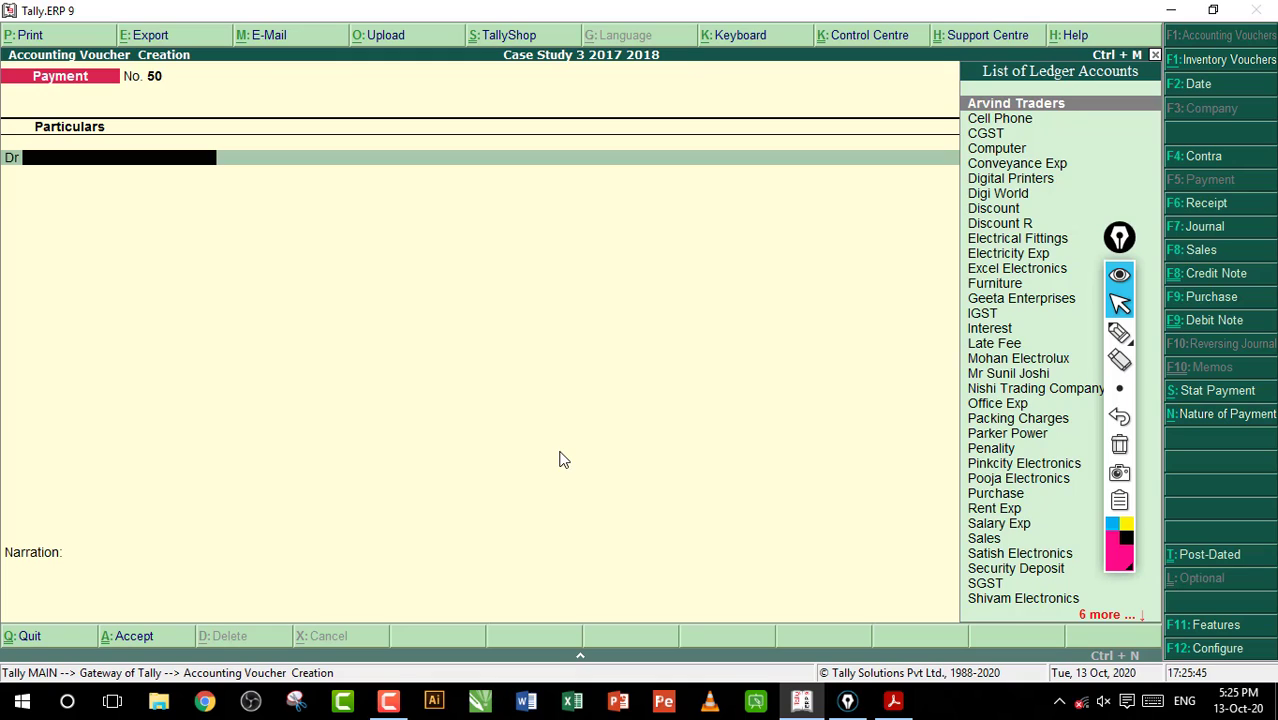
Debit Rent Exp with 5,000 in the new payment voucher
text(R)
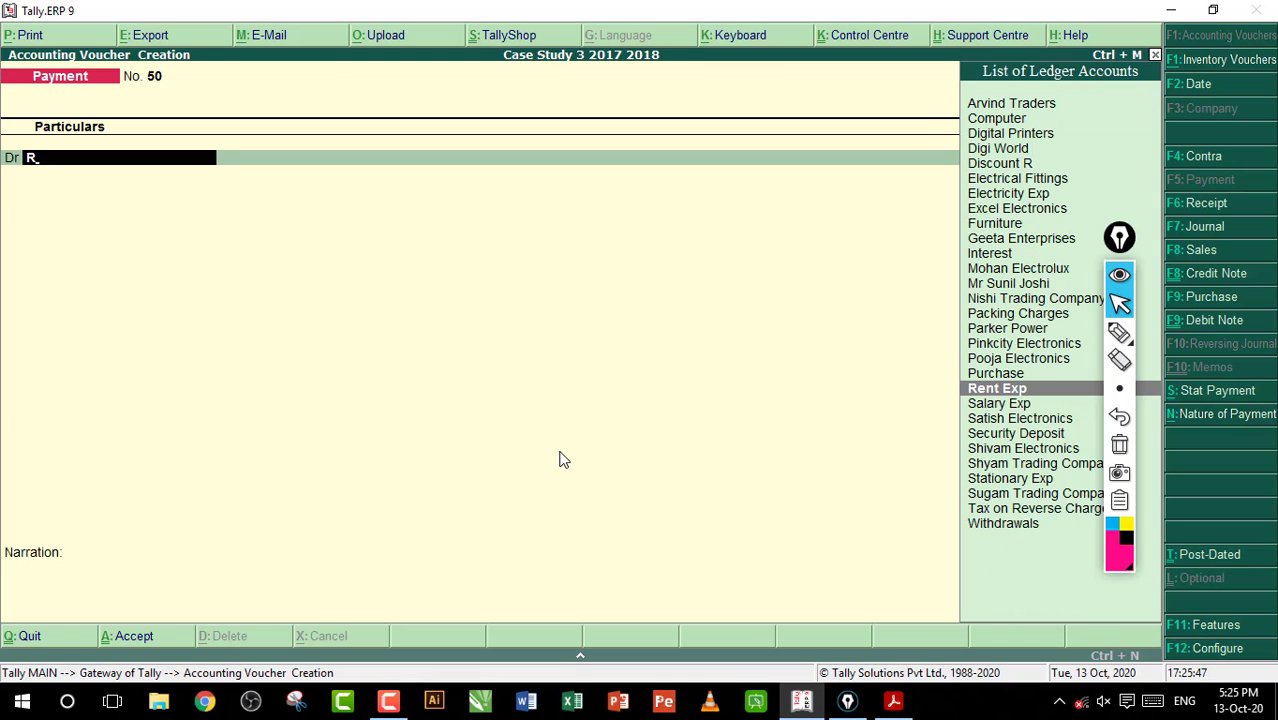
key(Return)
text(5,000)
key(Return)
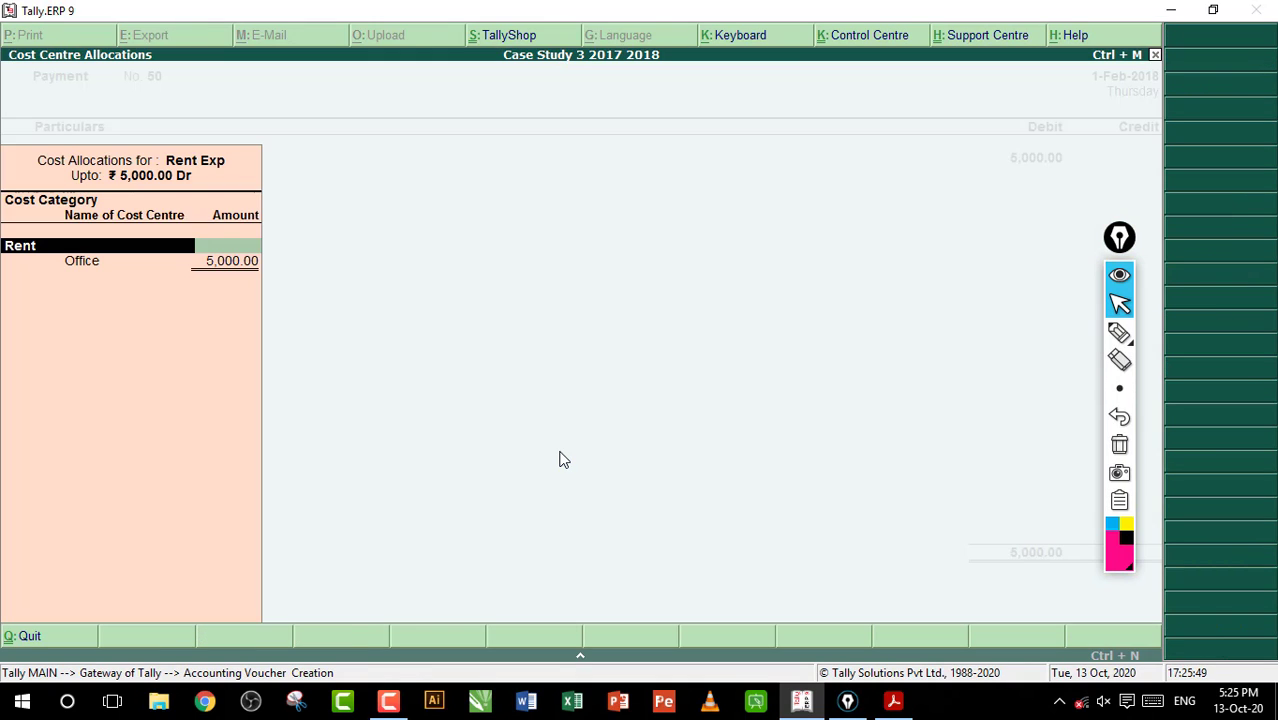
Allocate the rent under the Rent cost category as 3,000 to Office and 2,000 to Godown
key(Return)
key(Return)
text(3000)
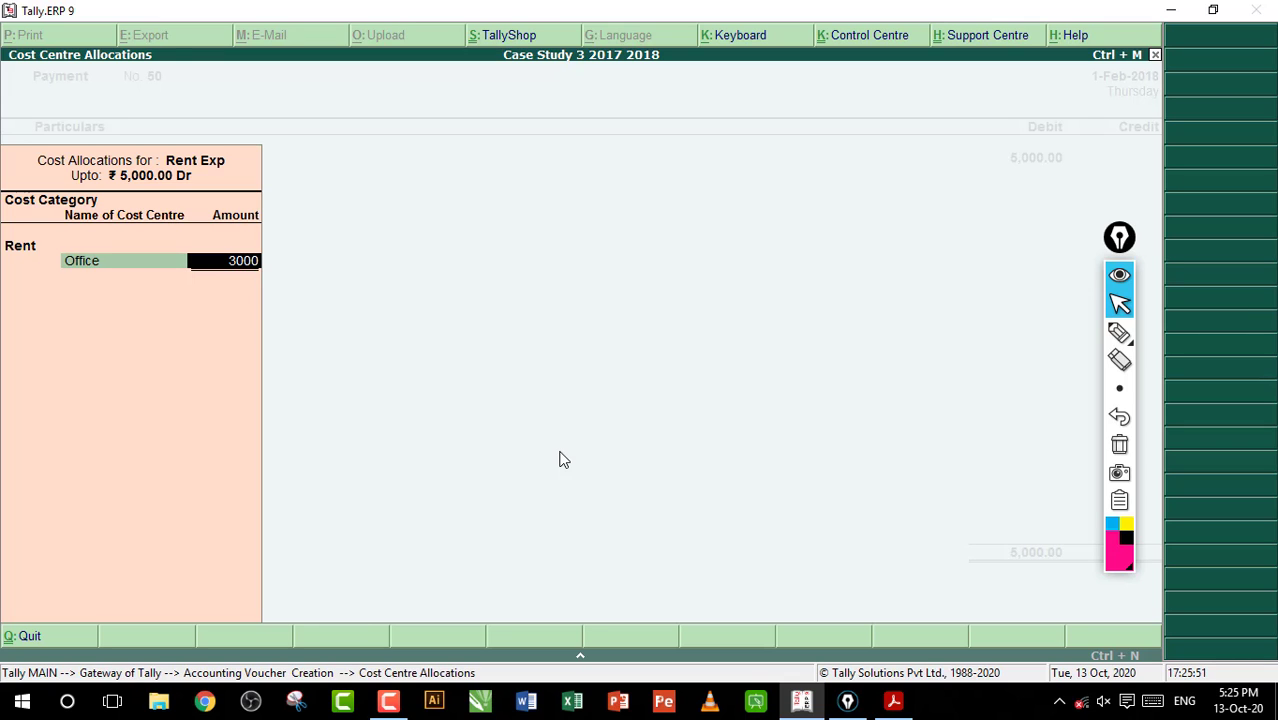
key(Return)
text(G)
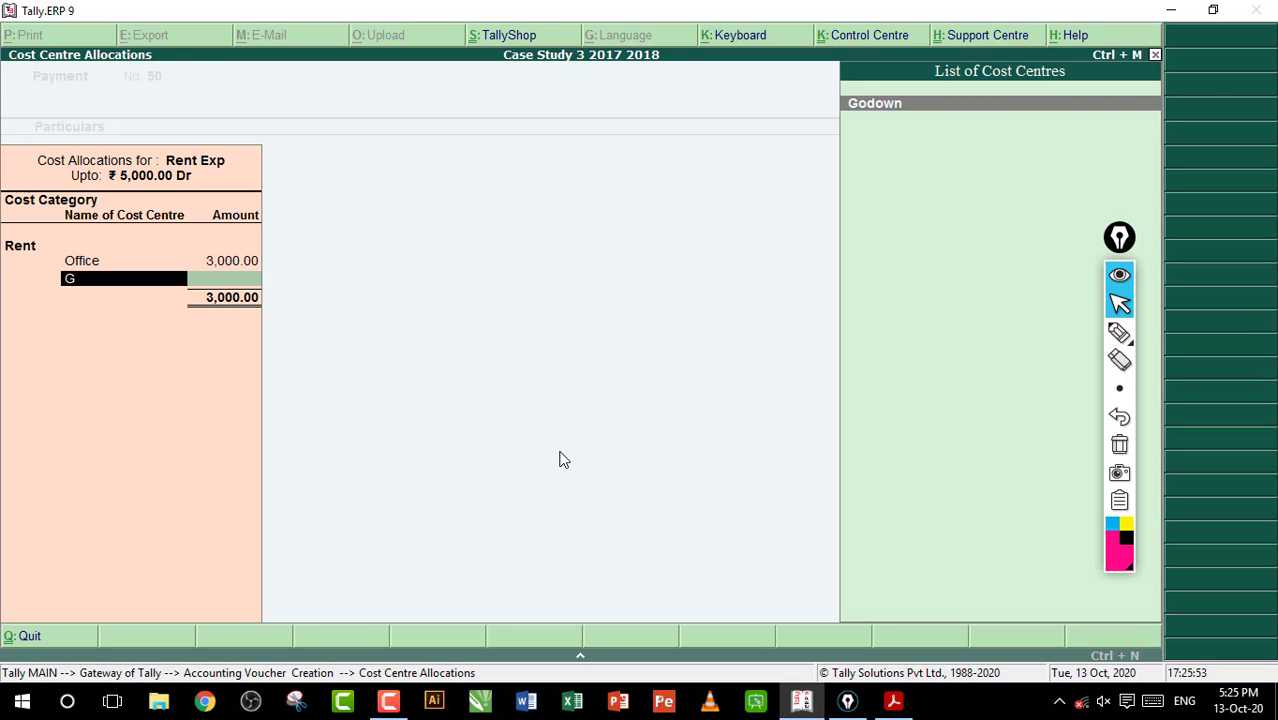
key(Return)
Accept the 2,000 allocation to Godown and save the rent payment voucher with HDFC Bank credited by 5,000
key(Return)
key(Return)
key(Return)
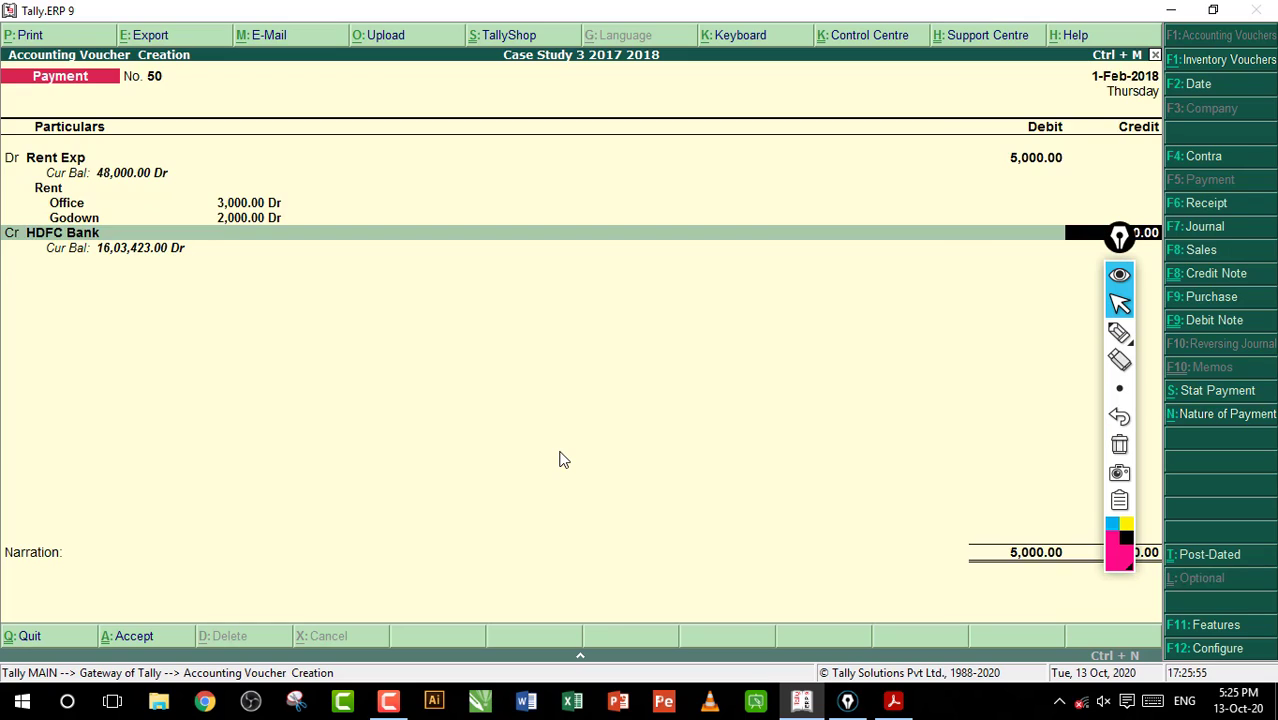
key(Return)
key(Return)
key(Return)
key(Return)
key(Return)
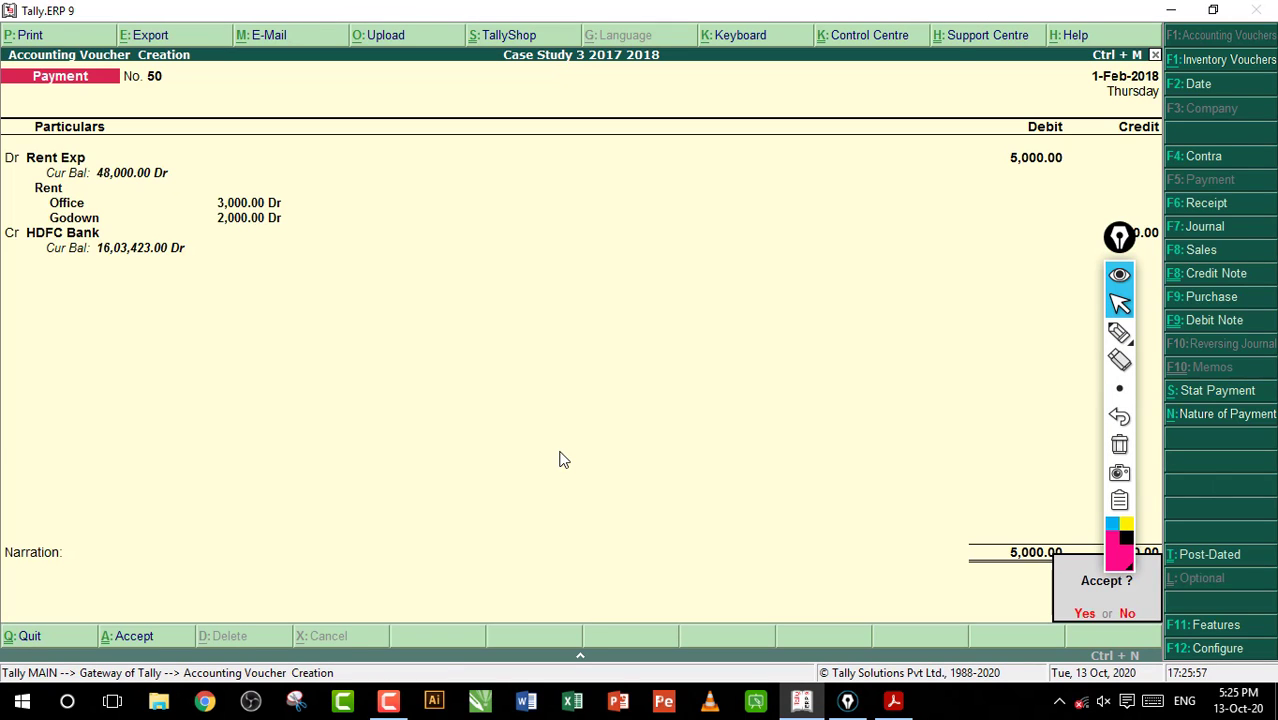
key(Return)
Switch to the workbook PDF, read entry 91 on the cash payment for mobile expenses, and return to Tally.ERP 9
key(alt+Tab)
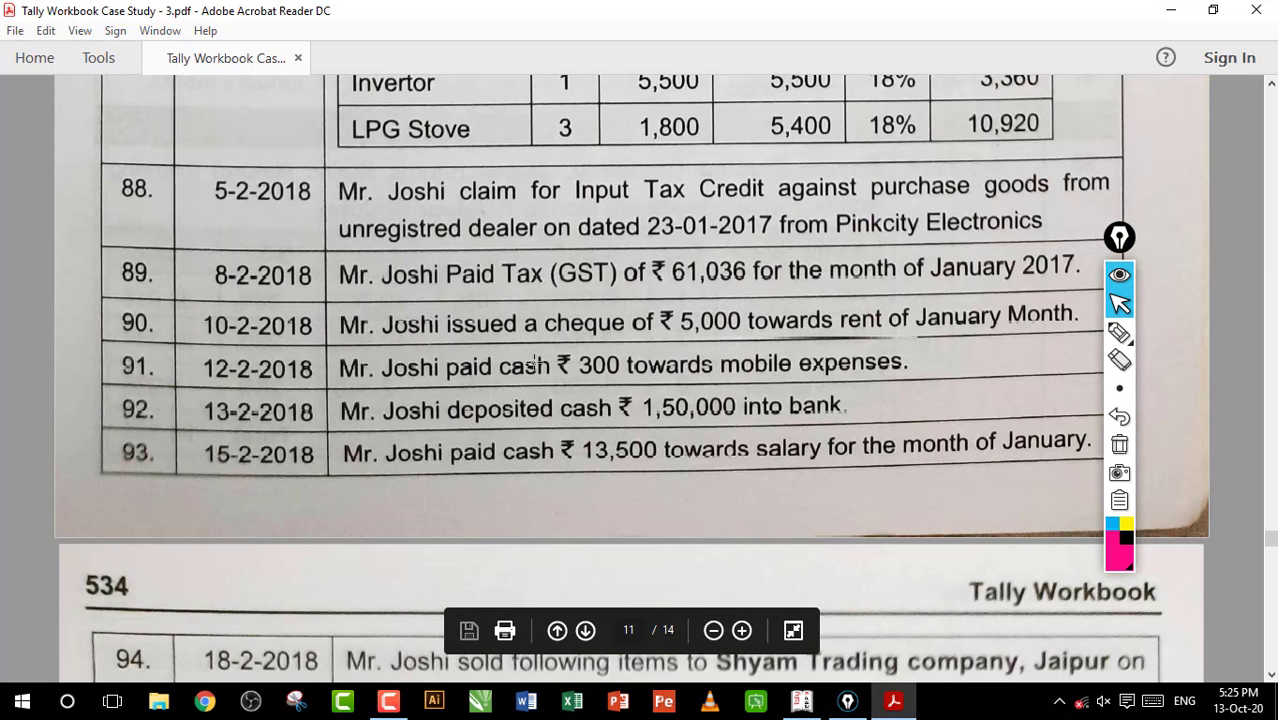
drag(431, 352, 733, 384)
click(668, 368)
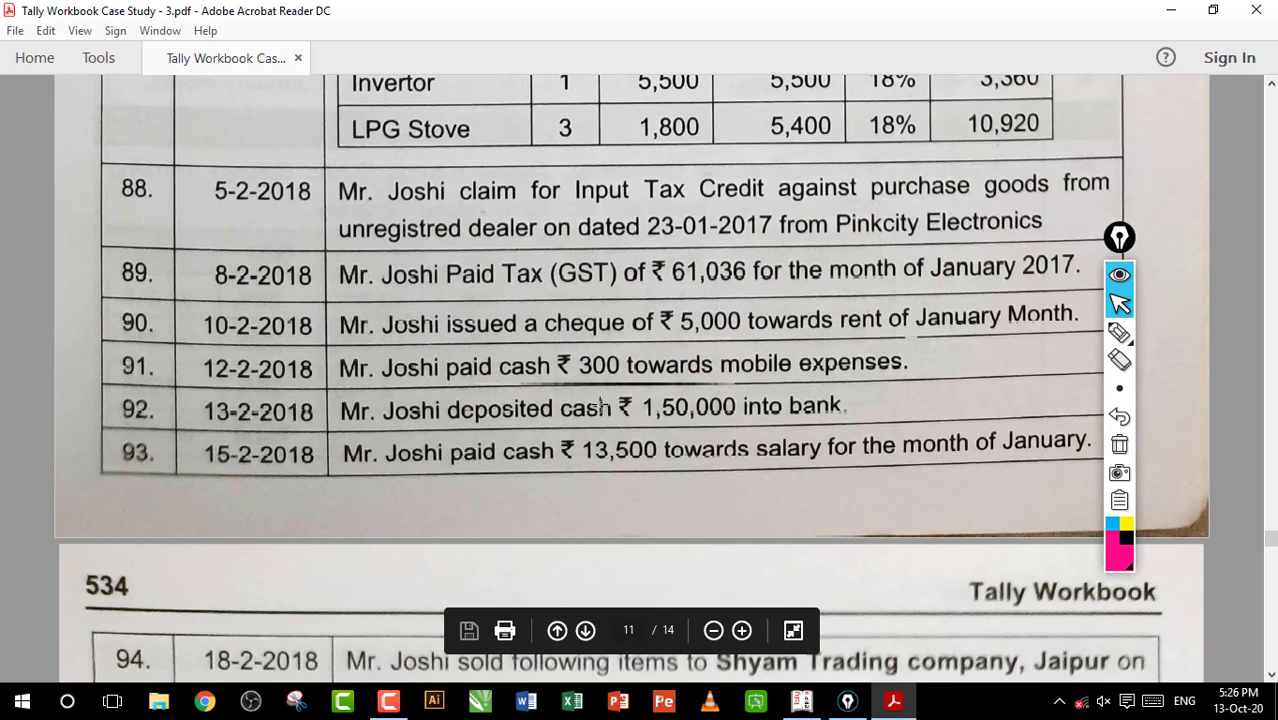
click(801, 701)
Debit Telephone Exp with 300 in the new payment voucher
text(T)
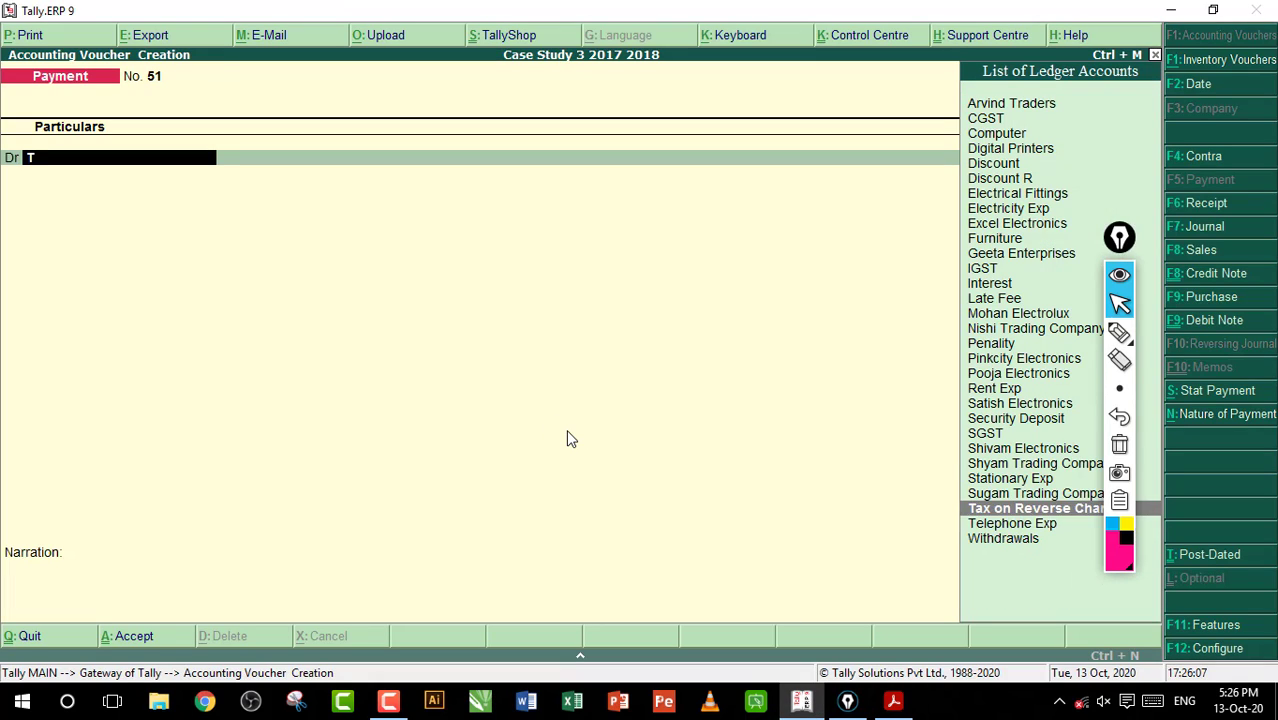
key(Down)
key(Return)
text(300)
key(Return)
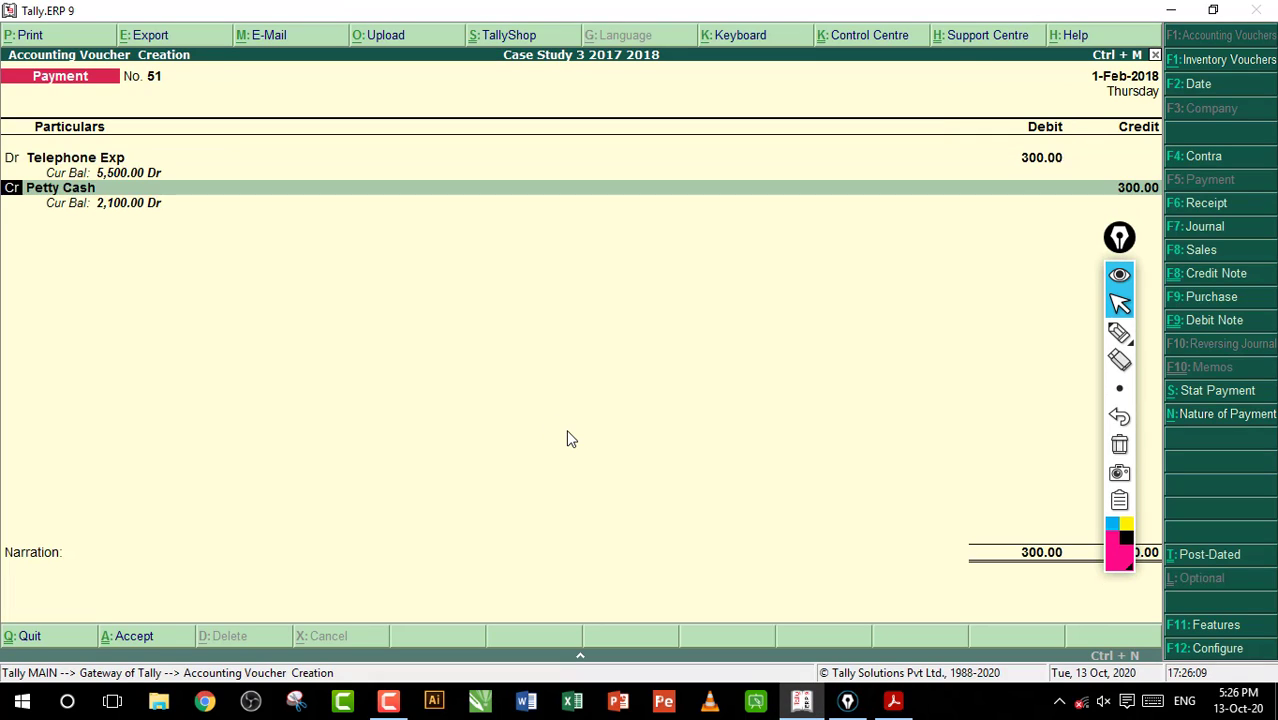
key(Return)
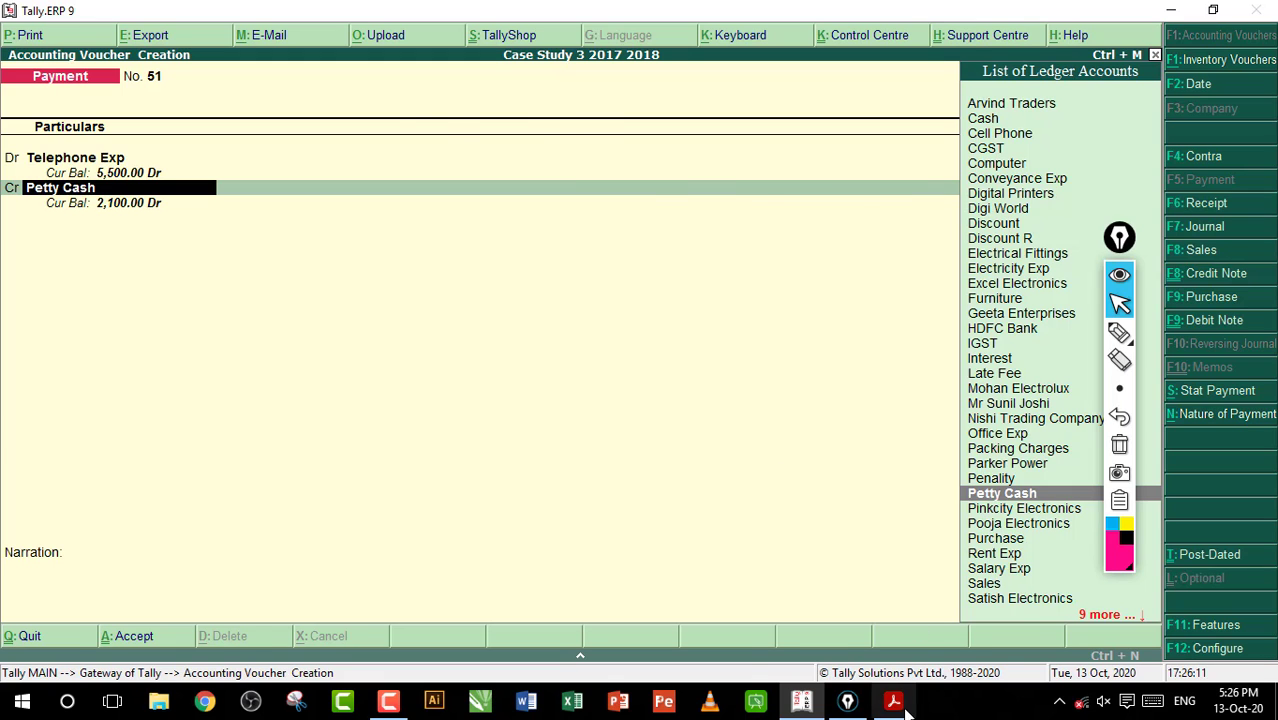
Check in the workbook PDF how the mobile expenses of entry 91 were paid, then return to Tally.ERP 9
click(893, 701)
drag(466, 375, 775, 312)
click(577, 431)
click(801, 701)
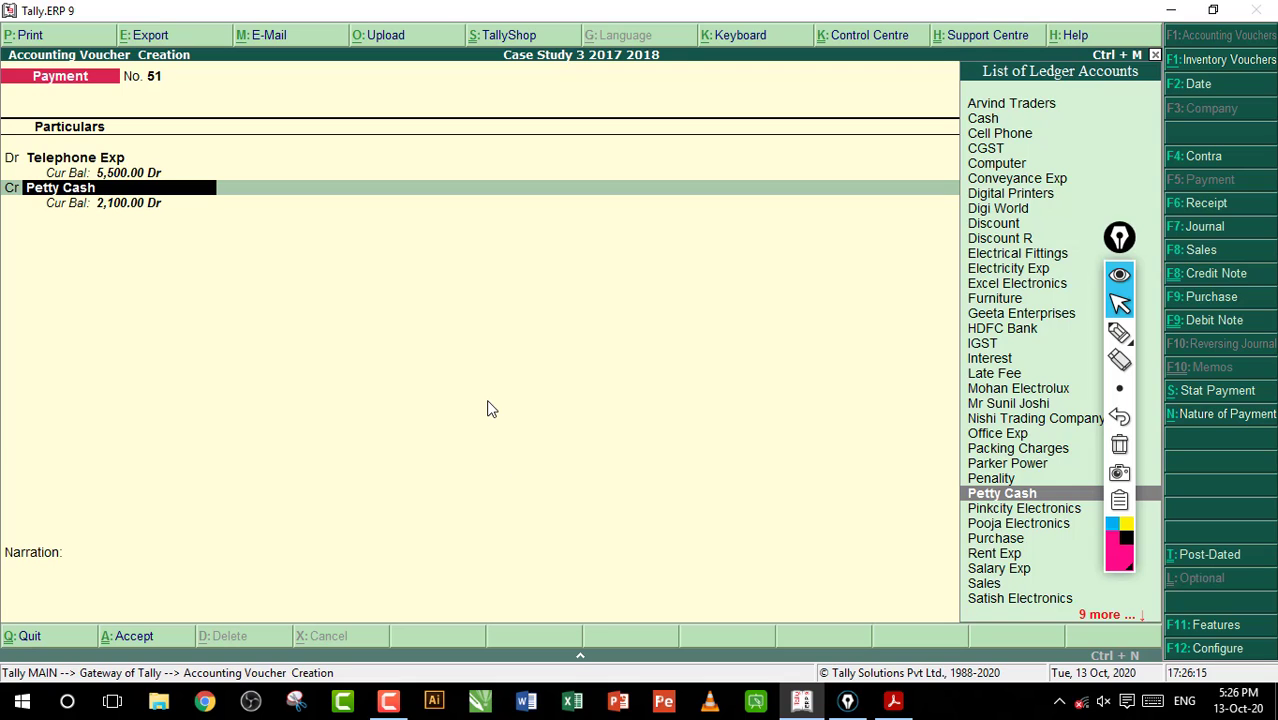
Credit Cash instead of Petty Cash with 300 and save the mobile expense payment voucher
text(C)
key(Return)
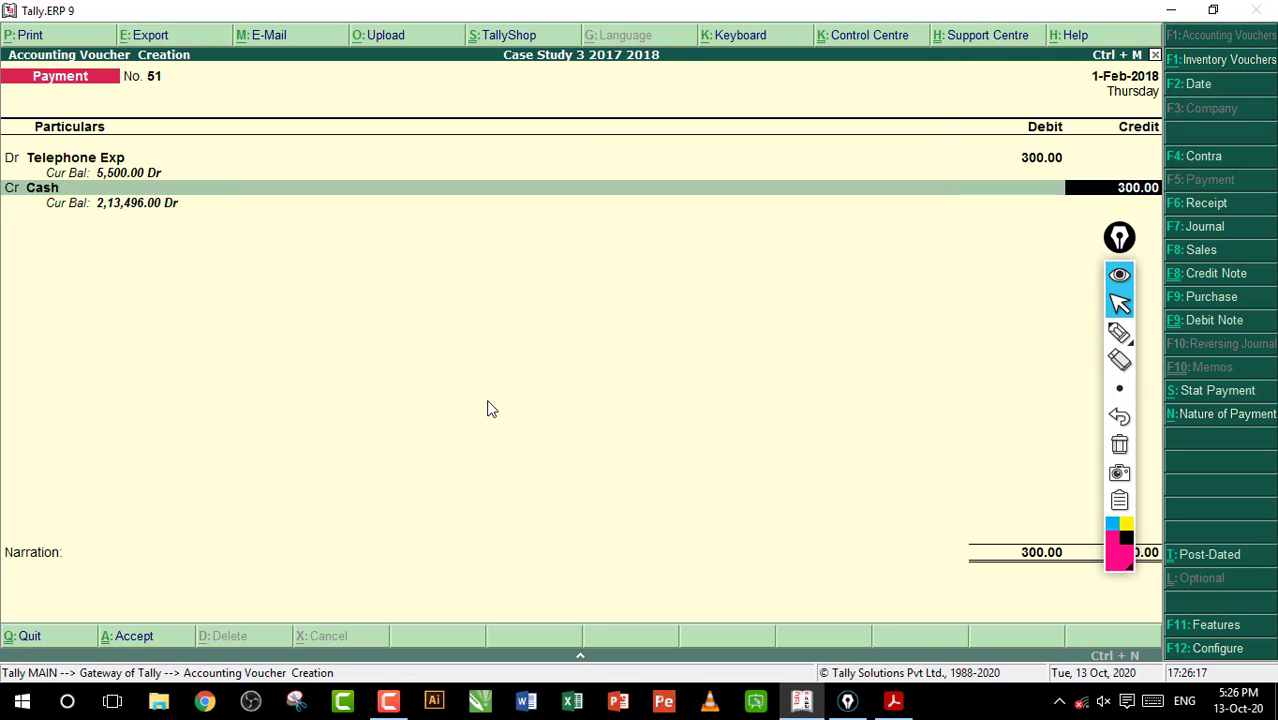
key(Return)
key(Return)
key(Return)
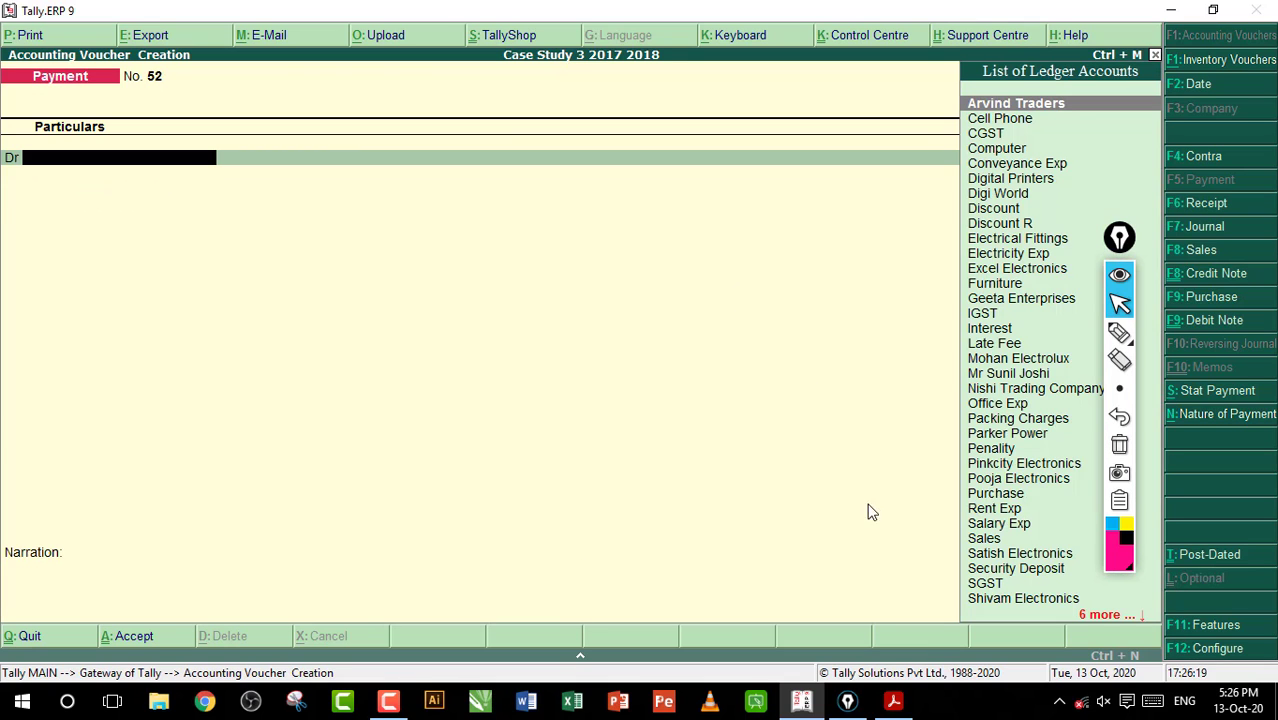
Read entry 92 on the cash deposit into the bank in the workbook PDF and return to Tally.ERP 9
click(893, 701)
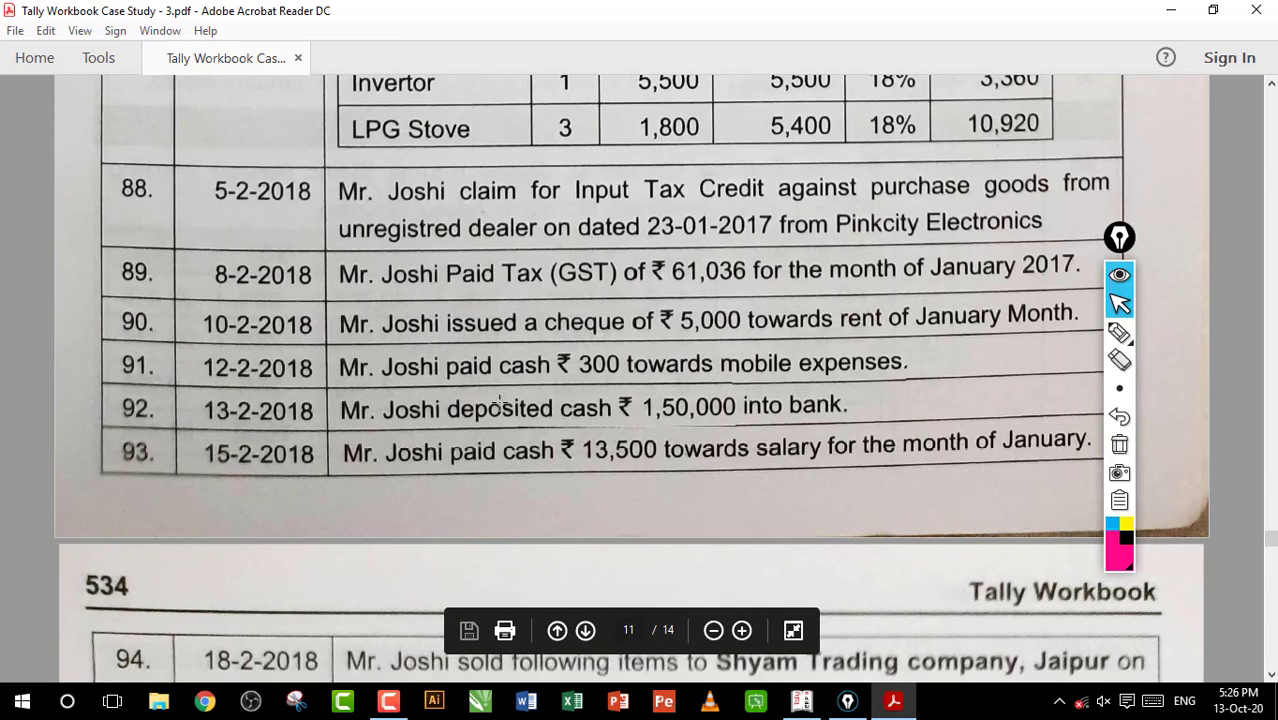
drag(647, 400, 765, 418)
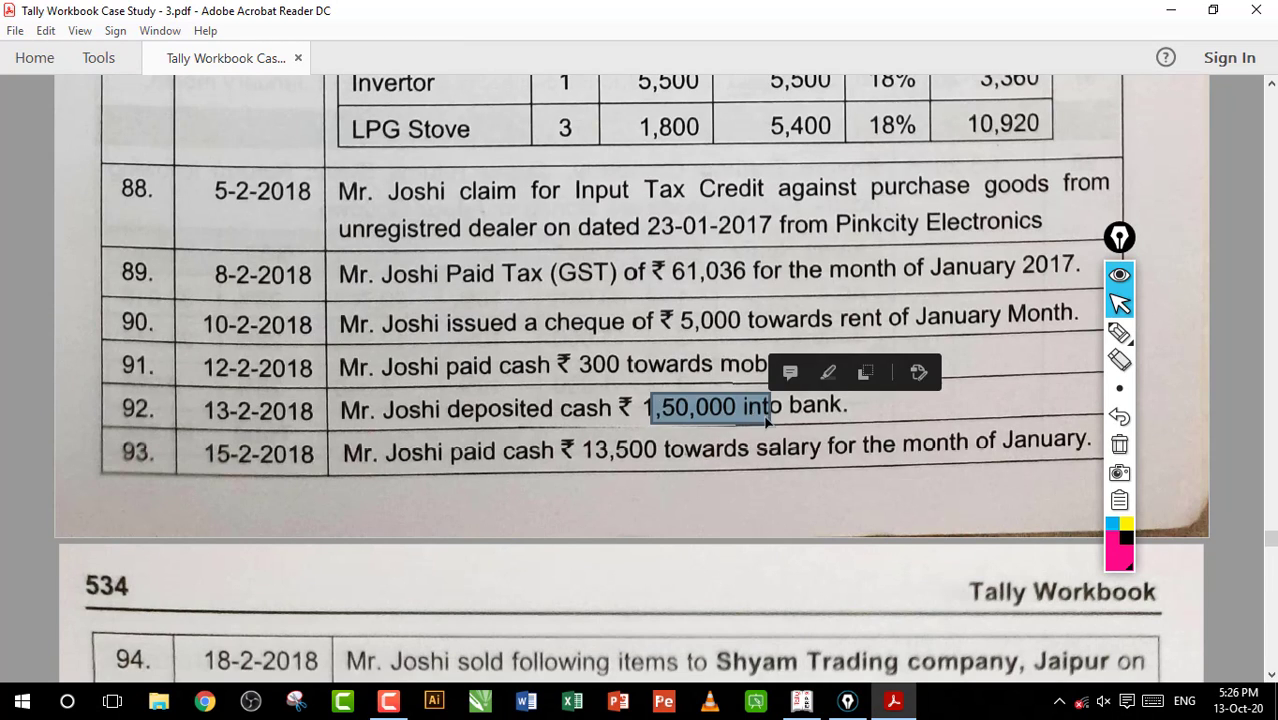
click(730, 416)
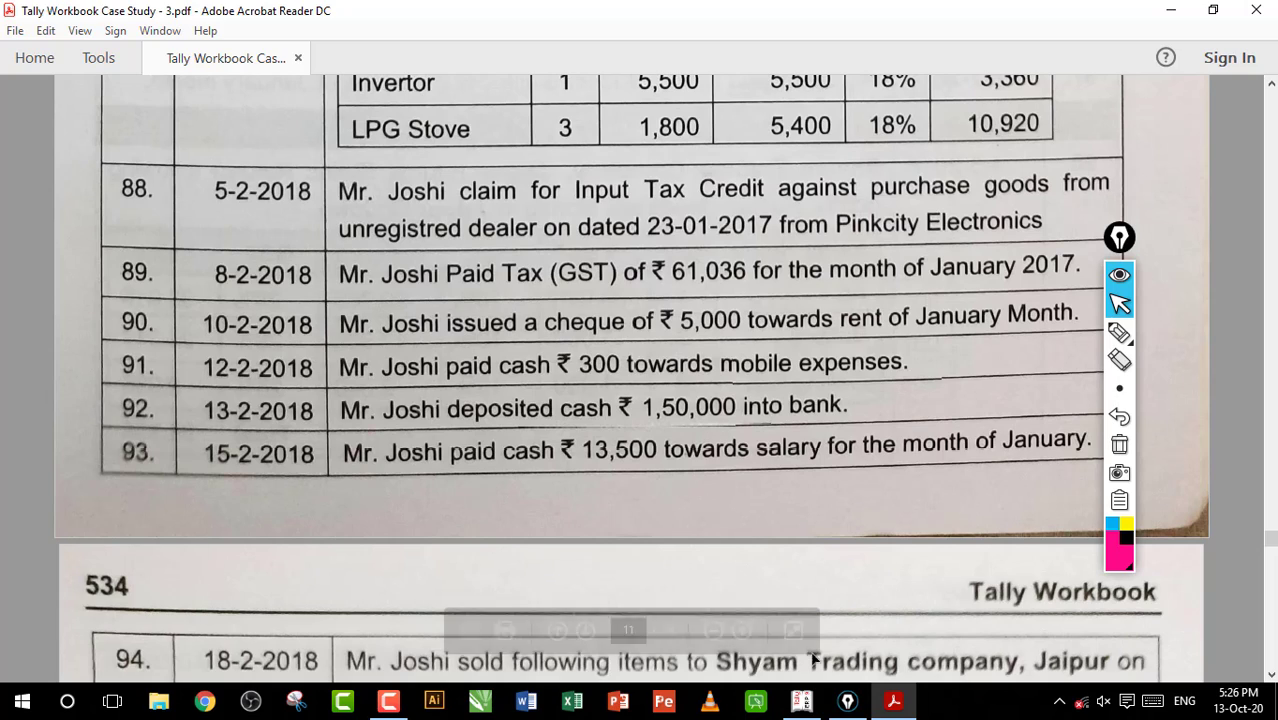
click(801, 701)
Start a contra voucher crediting Cash with 1,50,000 and debiting HDFC Bank
key(F4)
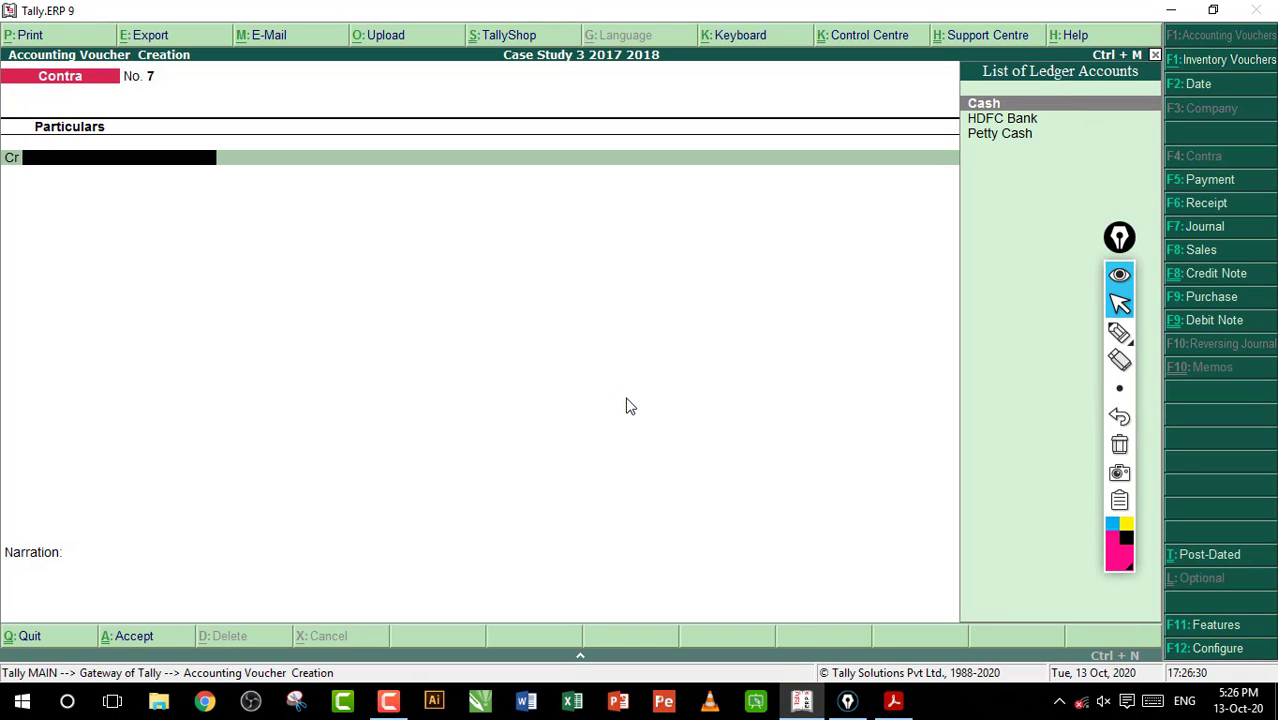
key(Return)
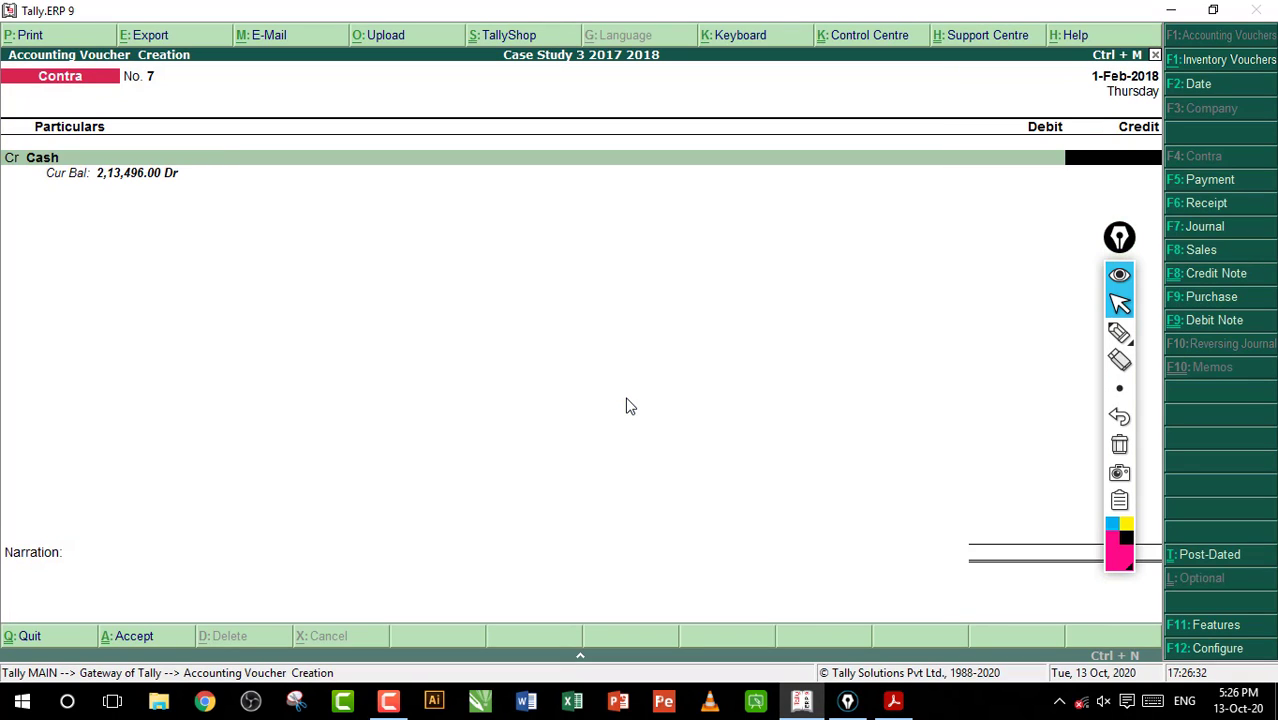
text(15)
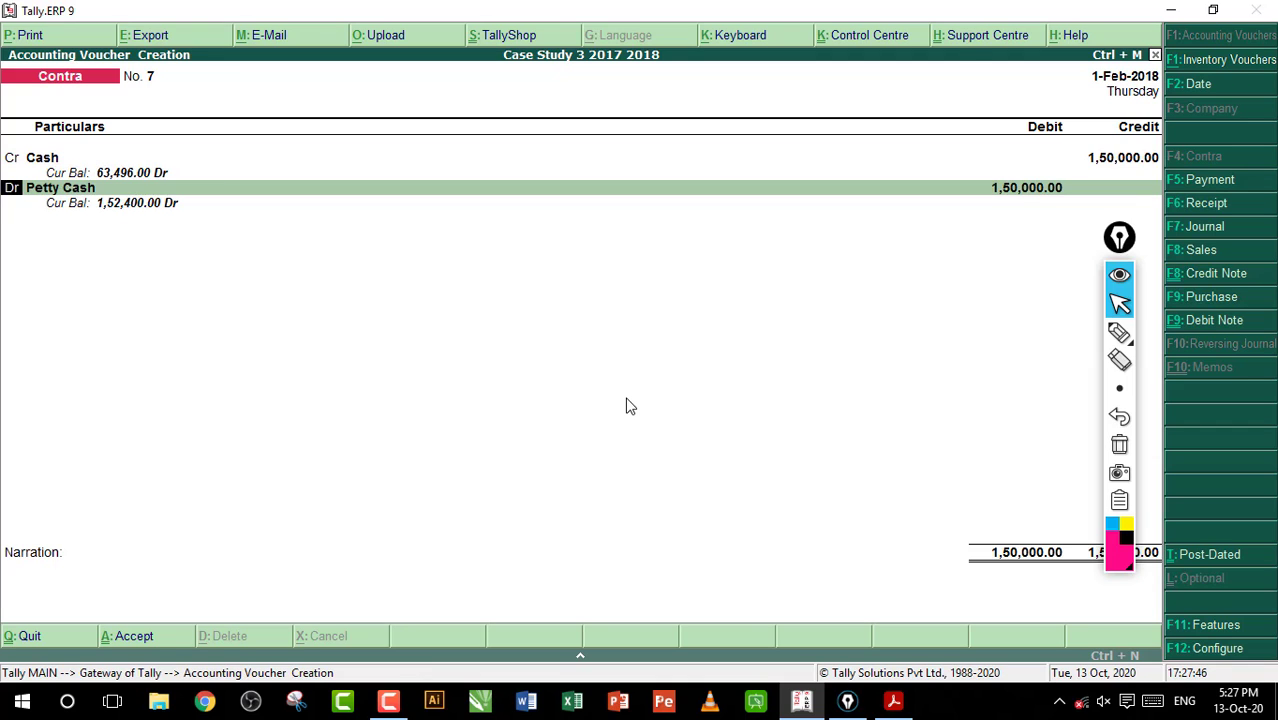
key(Return)
text(H)
key(Return)
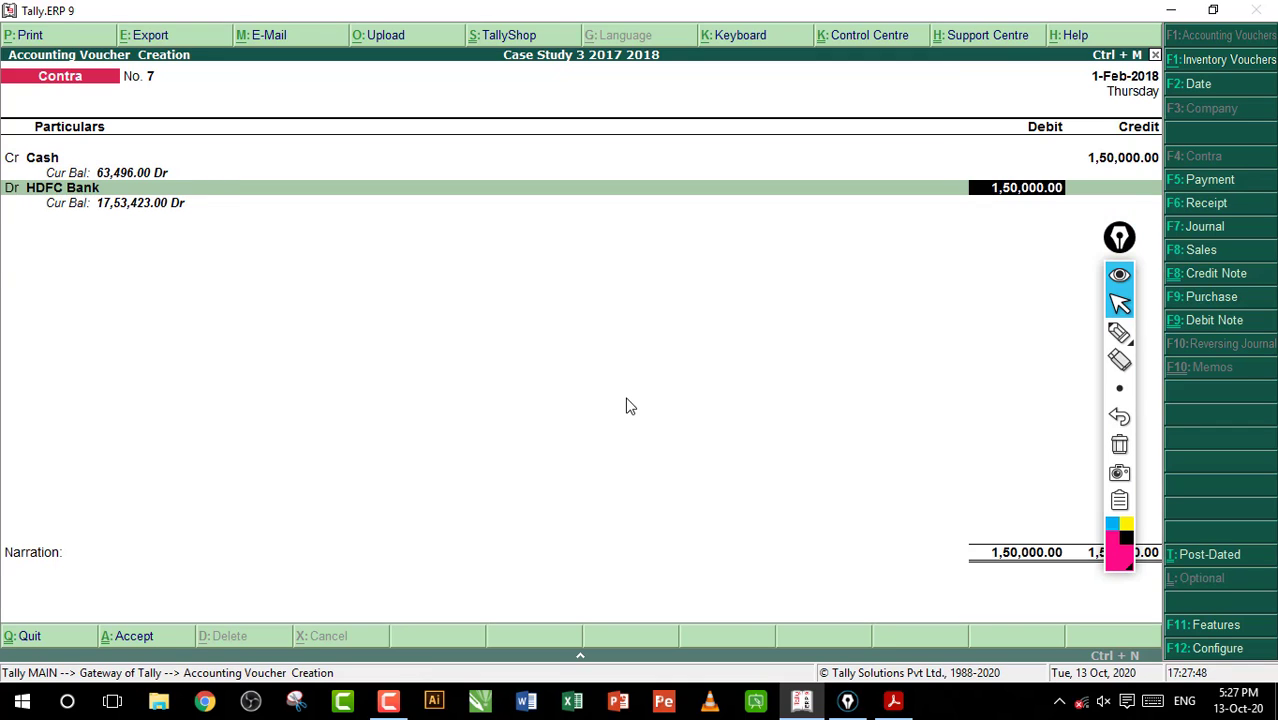
Keep the HDFC Bank allocation as Cash for 1,50,000, leave the denominations blank, and save the contra voucher
key(Return)
key(Return)
key(Return)
key(Return)
key(Return)
key(Return)
key(Return)
key(Return)
key(Return)
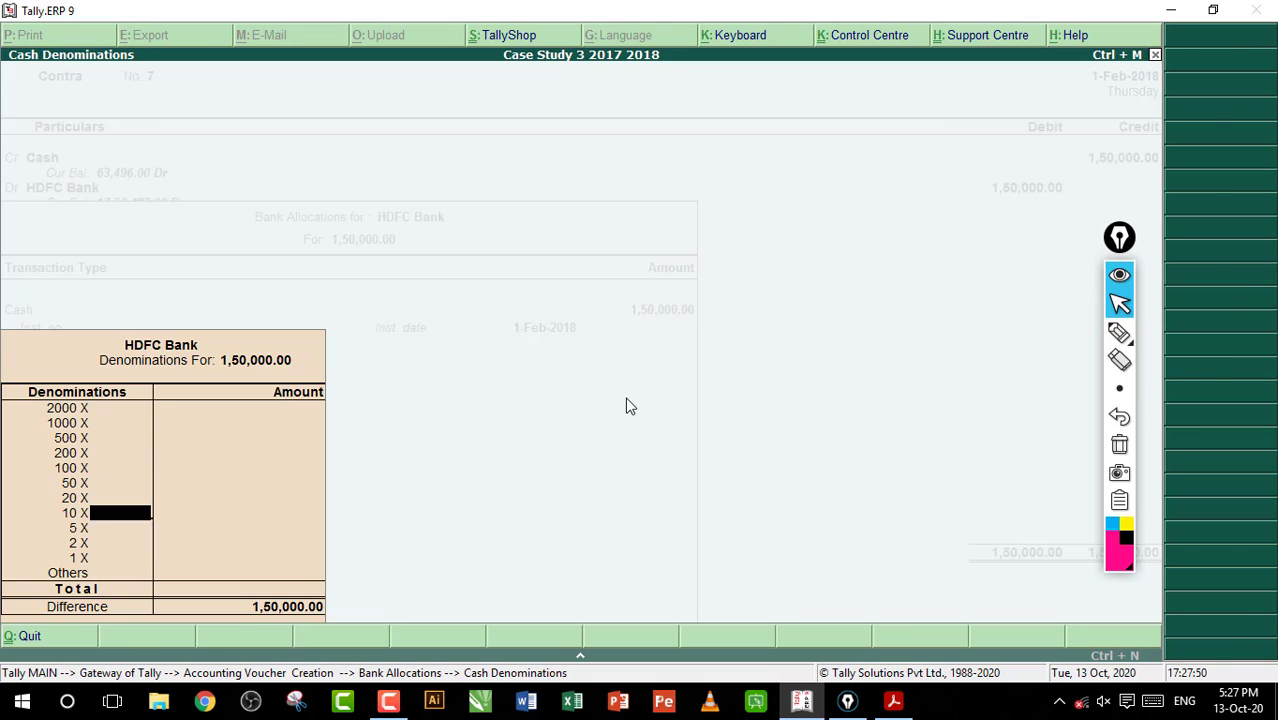
key(ctrl+a)
Read entry 93 on the January salary payment in the workbook PDF, highlight its text, and return to Tally.ERP 9
click(893, 701)
click(576, 450)
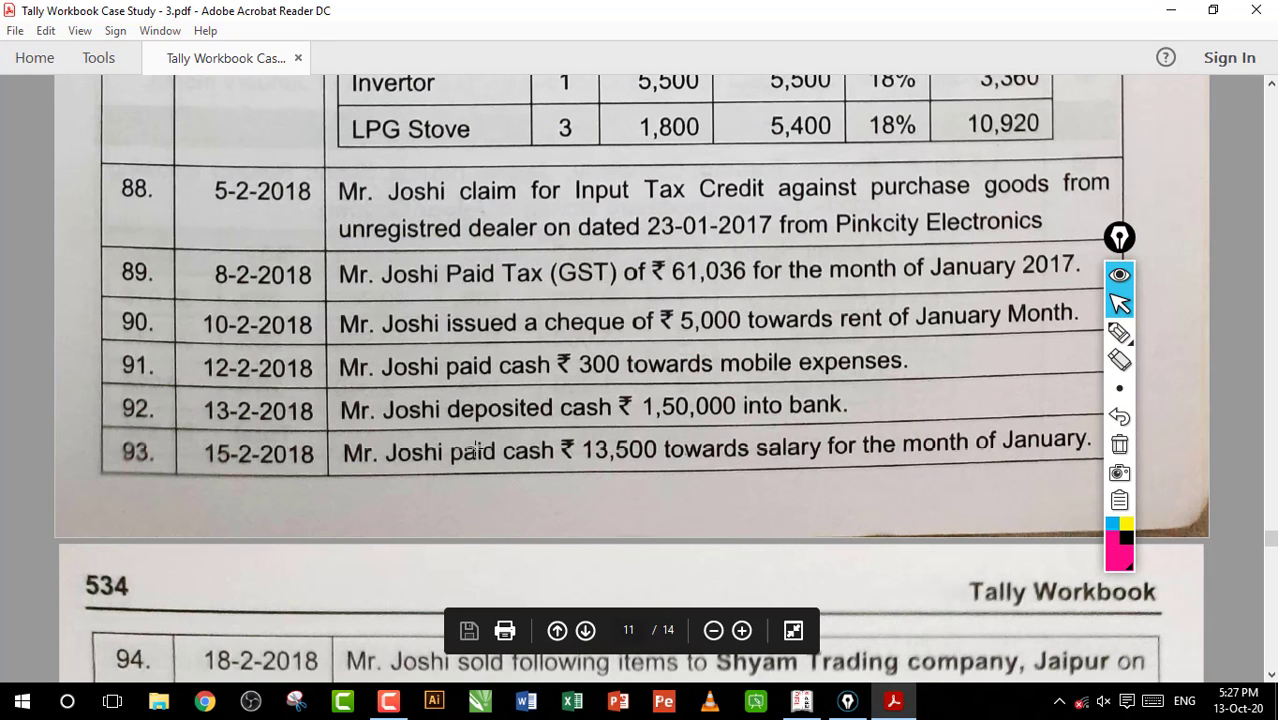
drag(462, 452, 745, 475)
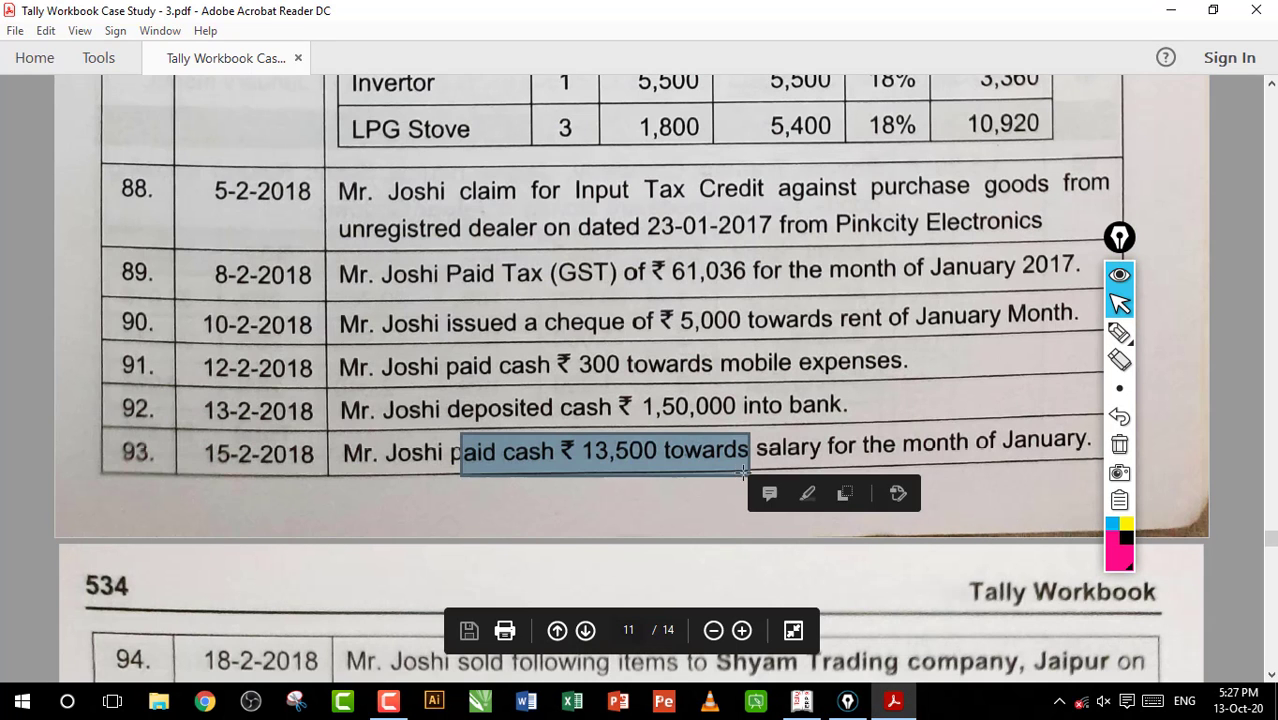
click(688, 457)
click(802, 701)
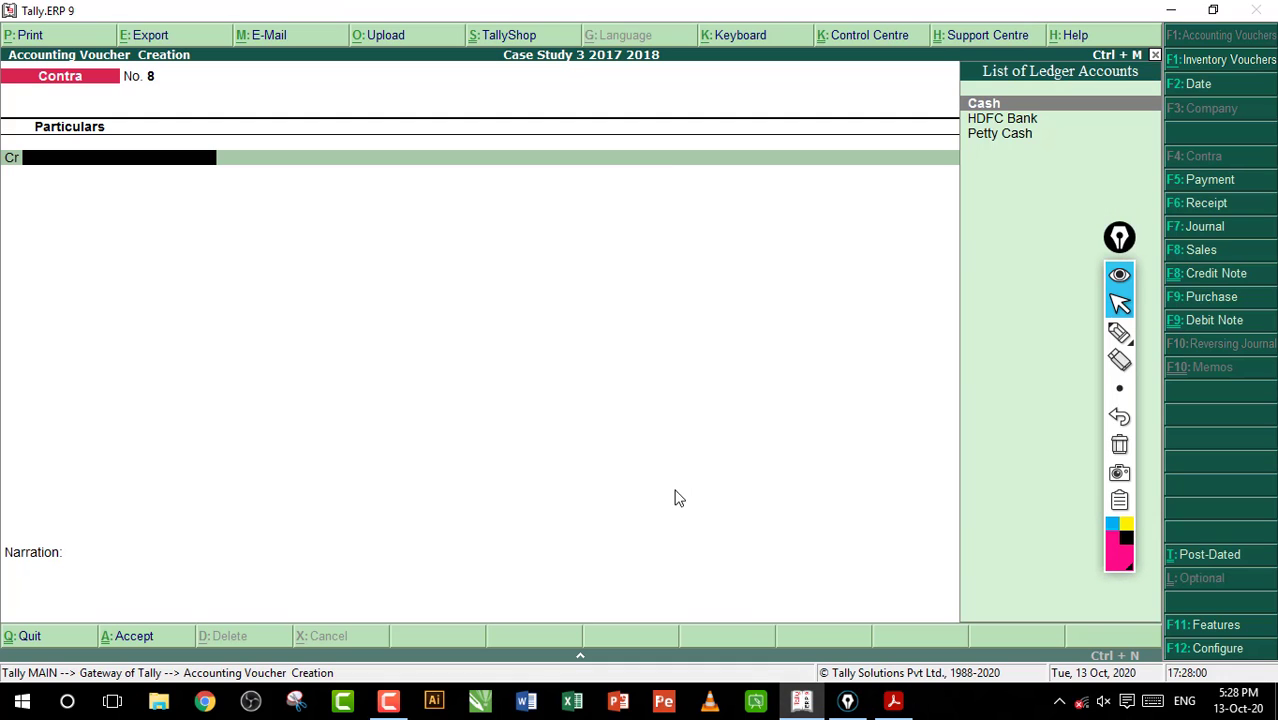
Debit Salary Exp with 13,500 in a new payment voucher
key(F5)
text(S)
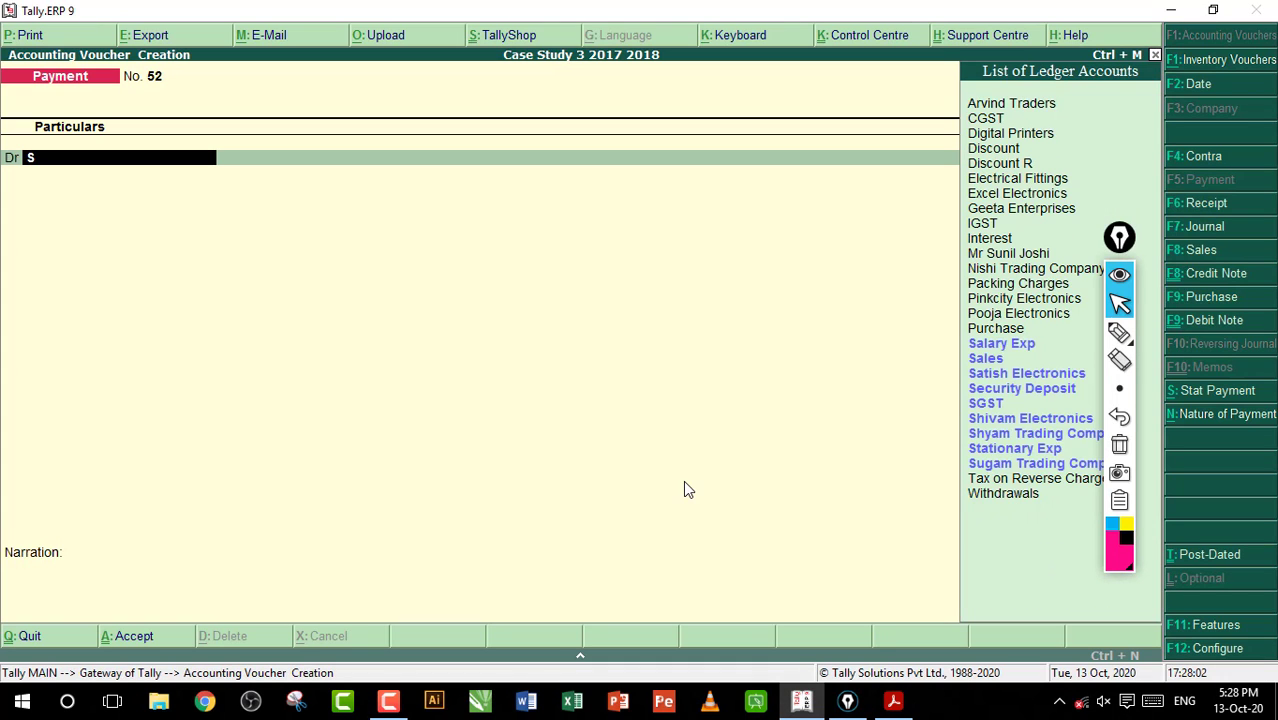
key(Down)
key(Up)
key(Return)
text(1)
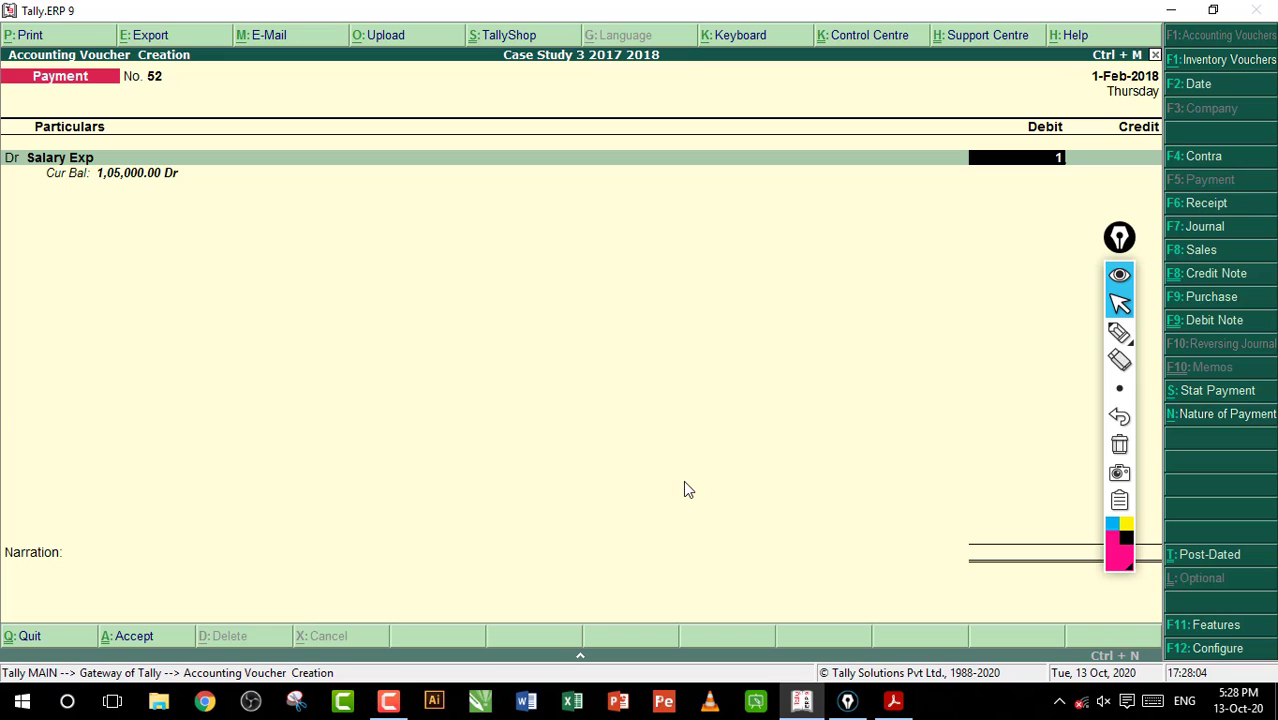
text(3,500)
key(Return)
Under the Salary cost category, allocate 5,000 to the second listed employee and 3,000 to the last listed employee
key(Return)
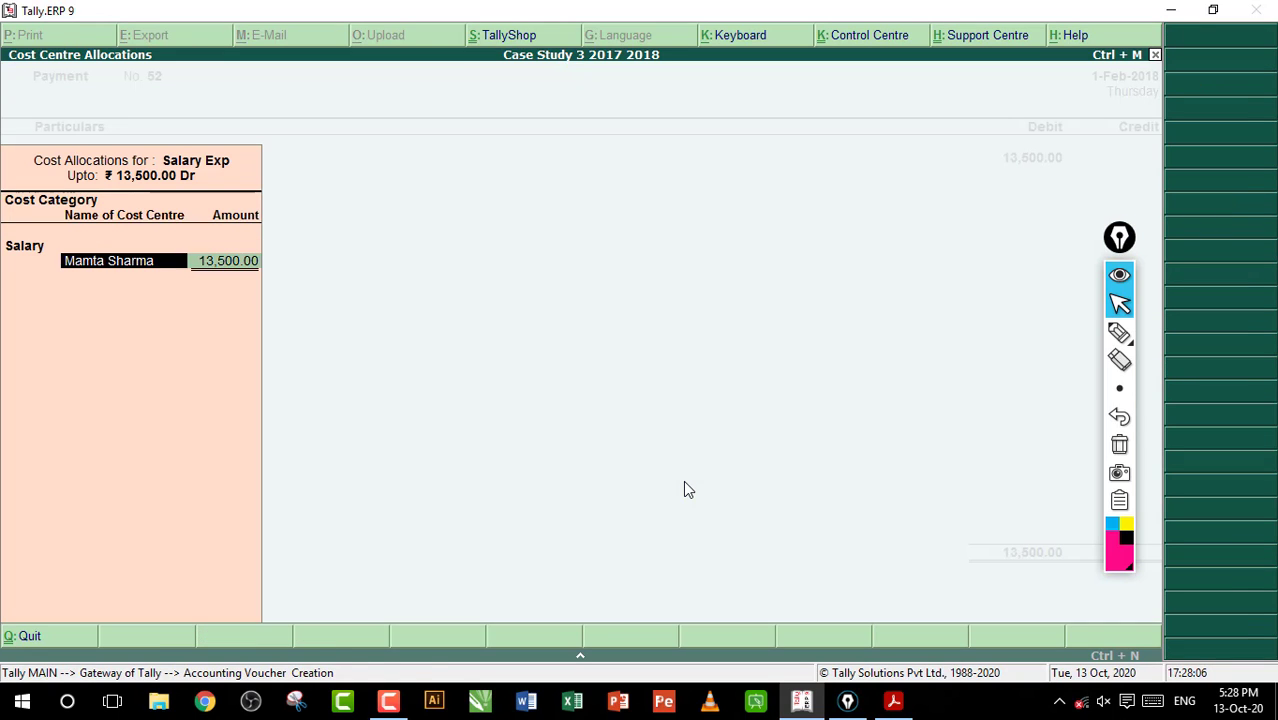
key(Return)
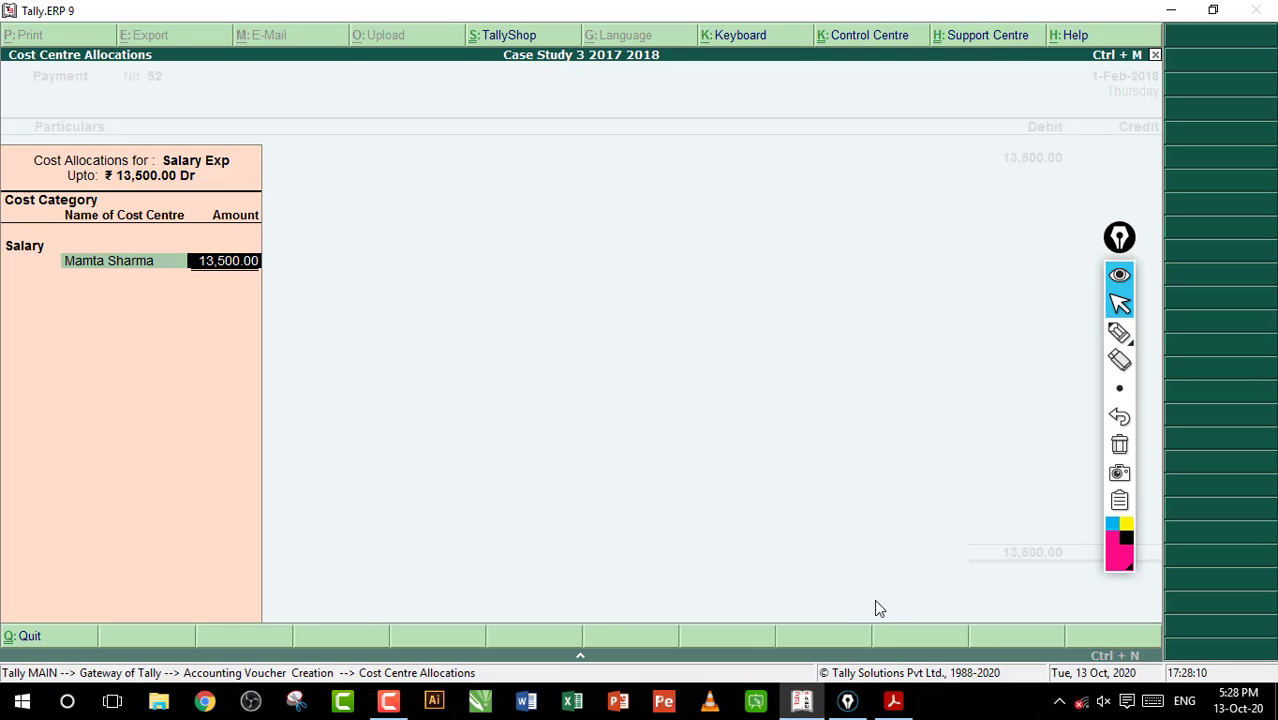
text(5,00)
text(0)
key(Return)
text(R)
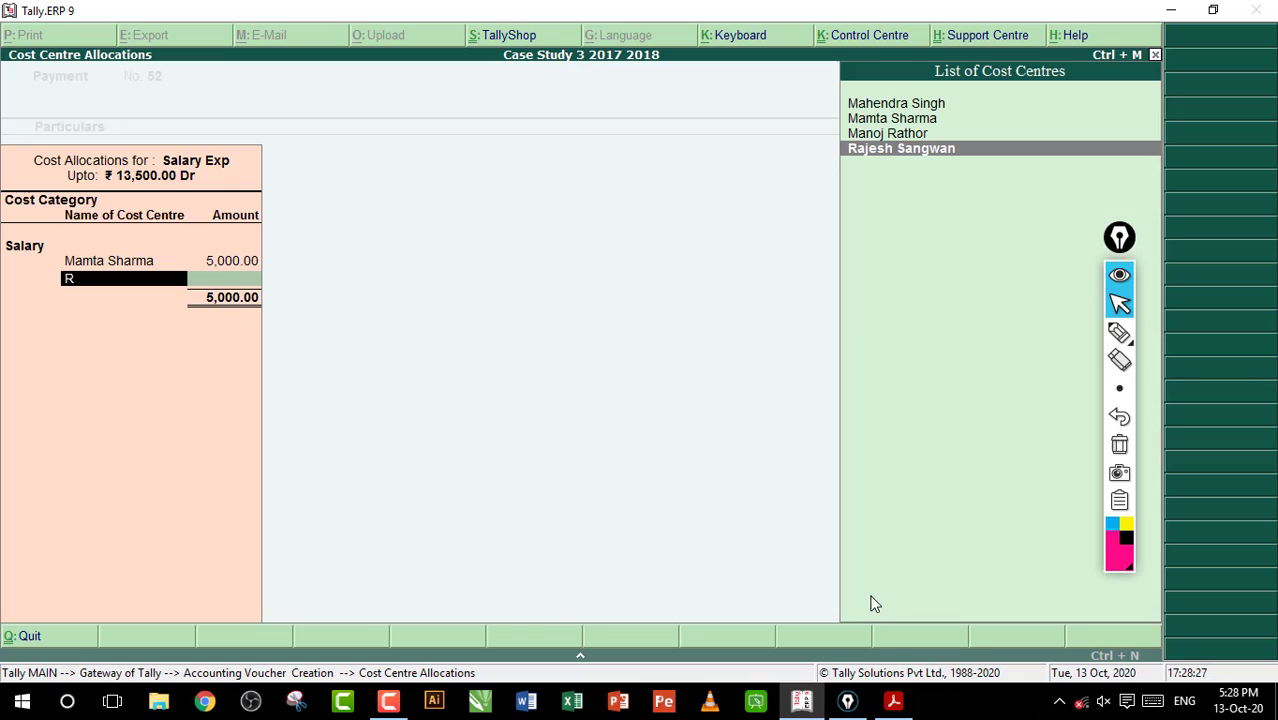
key(Return)
text(3000)
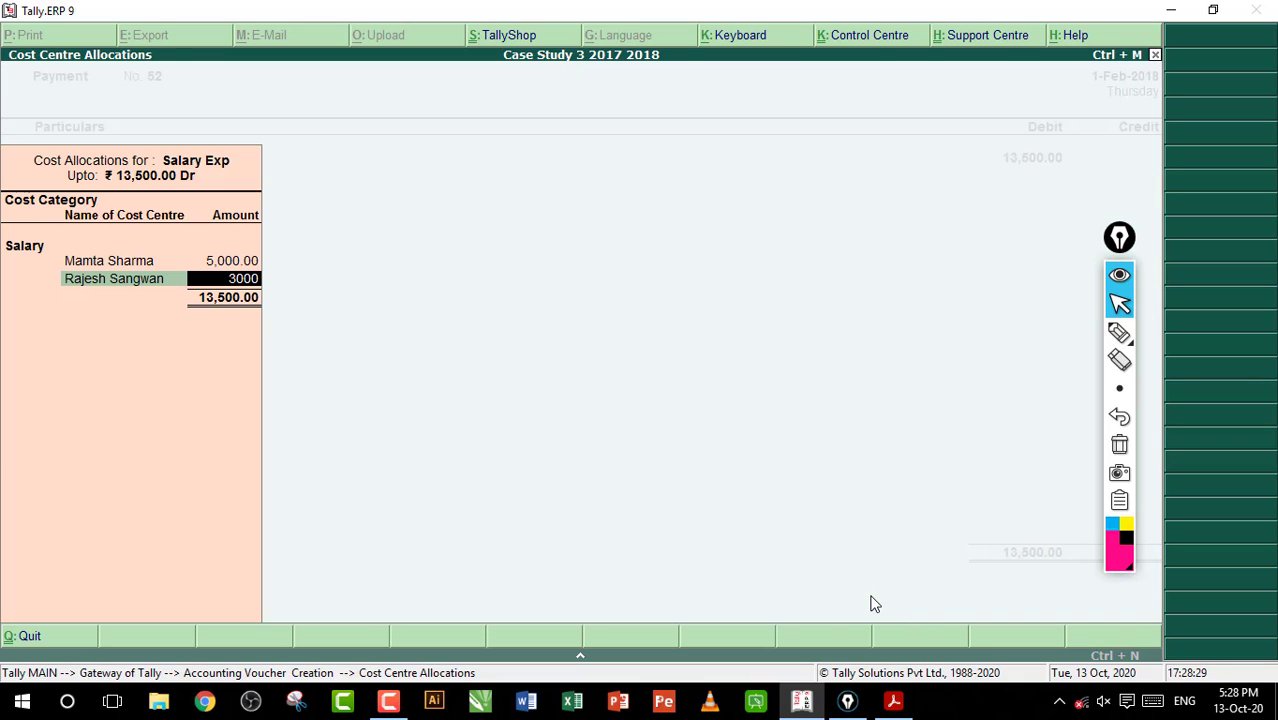
key(Return)
Allocate 3,000 of the salary to the third listed employee and the remaining 2,500 to the first listed employee
text(M)
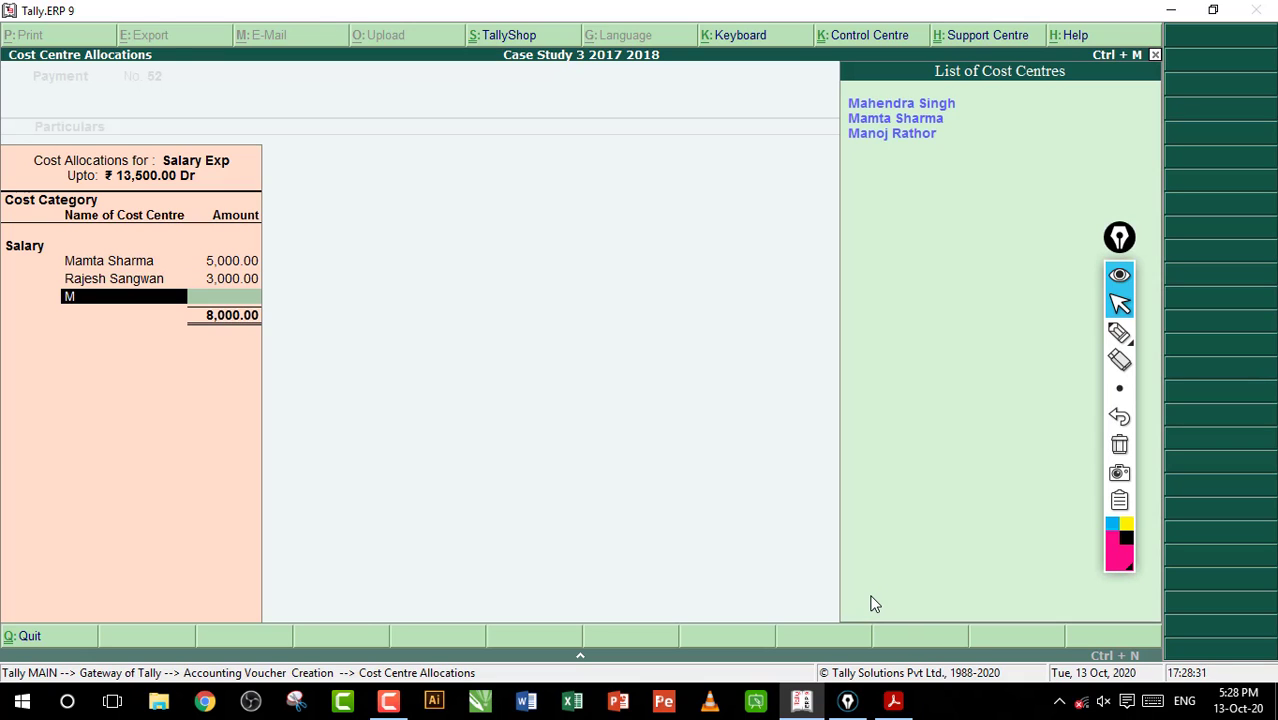
key(Down)
key(Down)
key(Return)
text(3000)
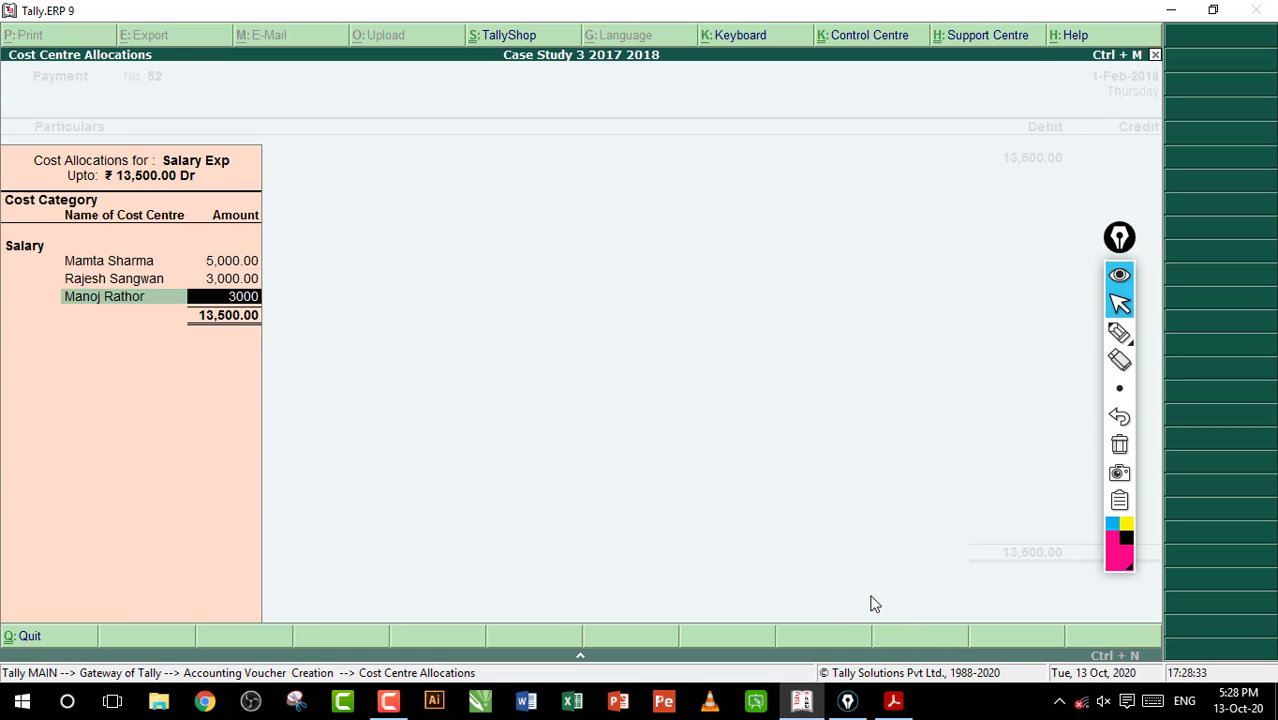
key(Return)
text(M)
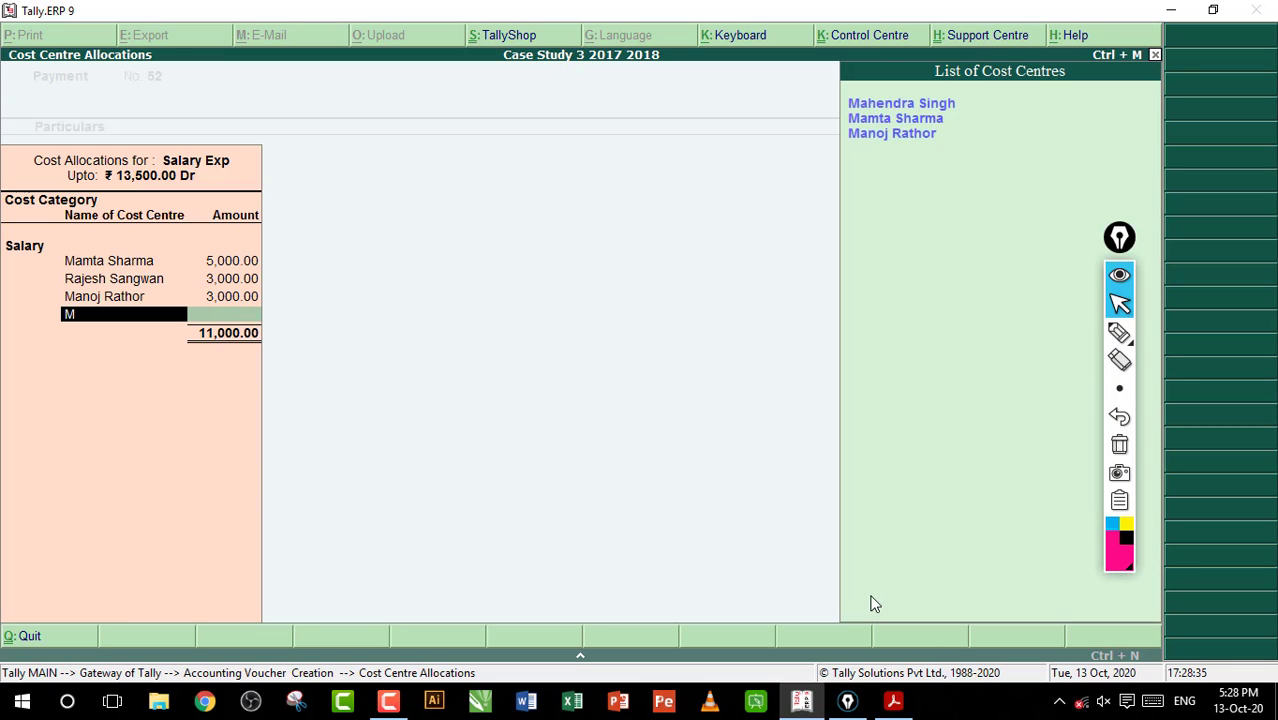
key(Return)
Credit Cash with 13,500 and save the salary payment voucher
key(Return)
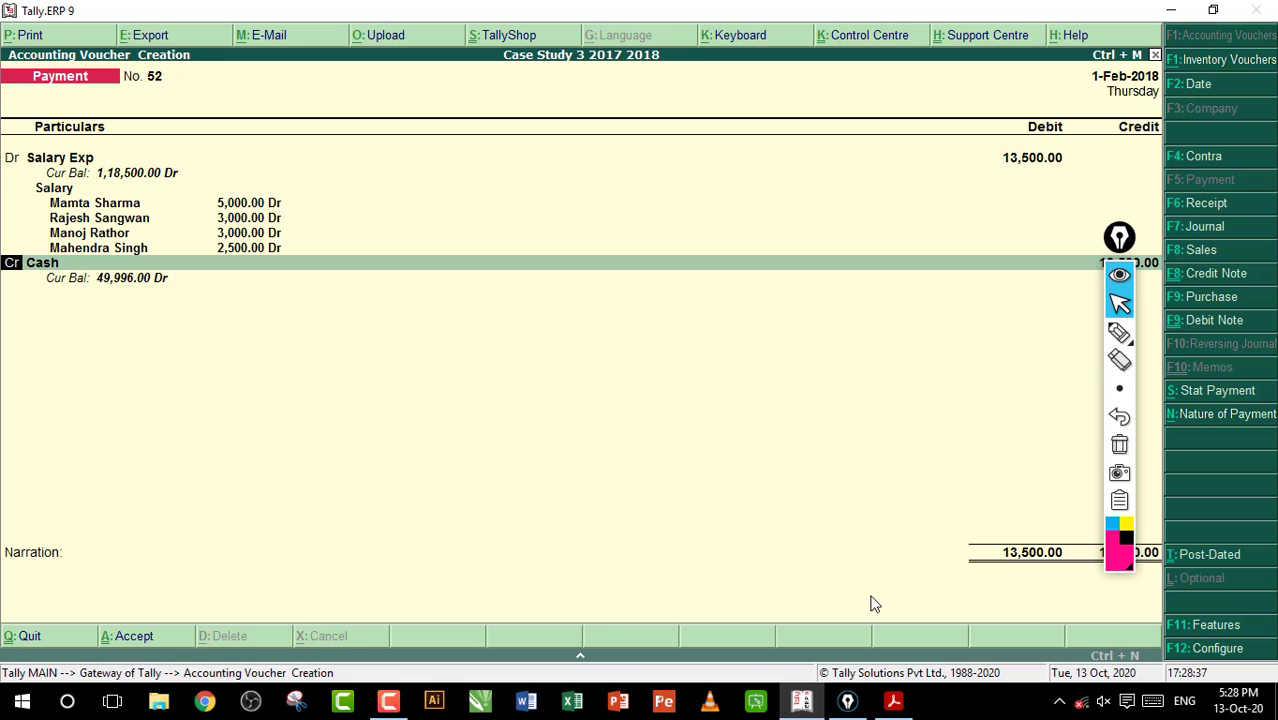
key(Return)
key(Return)
key(Return)
key(Return)
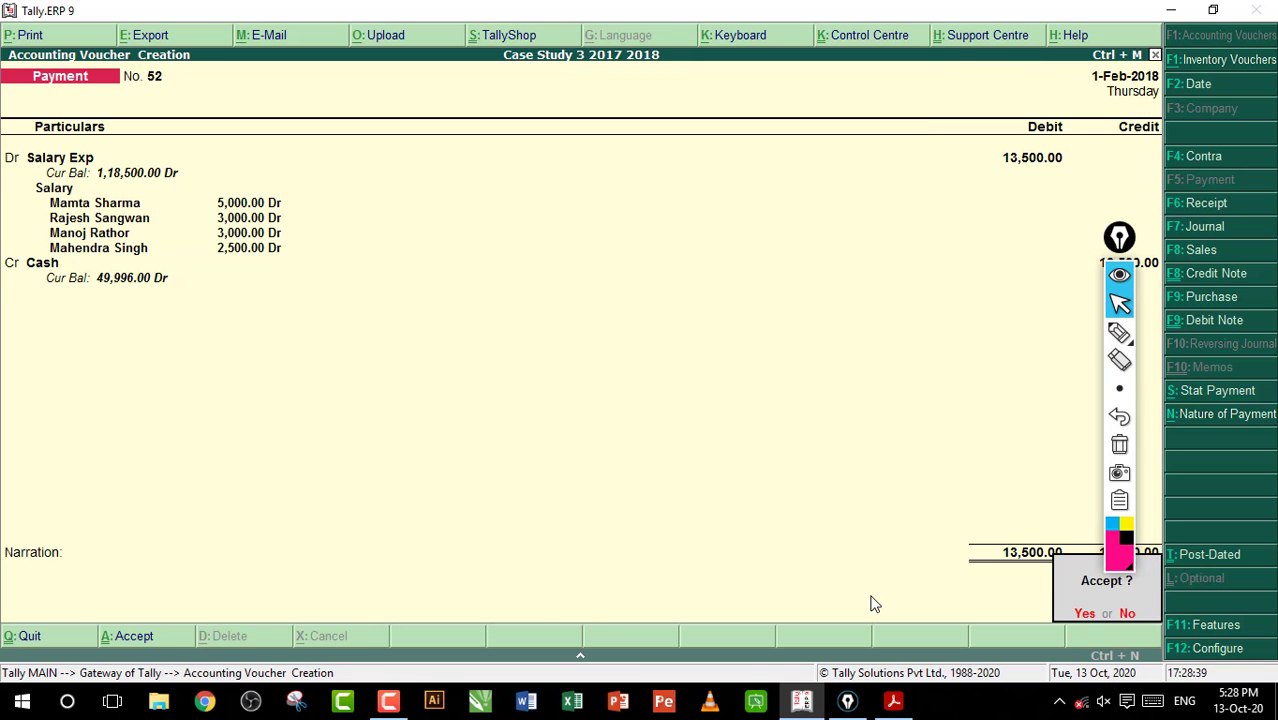
key(Return)
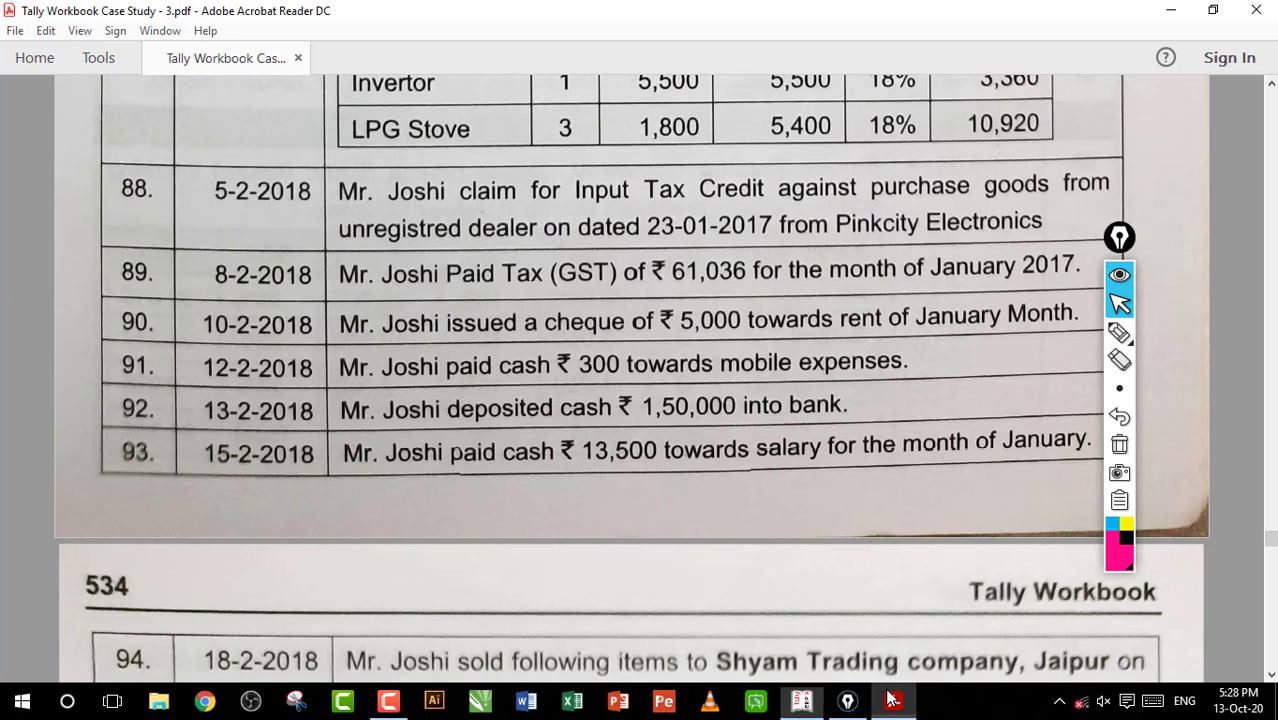
Switch to the workbook PDF and read entry 94 on the credit sale to Shyam Trading company
click(893, 701)
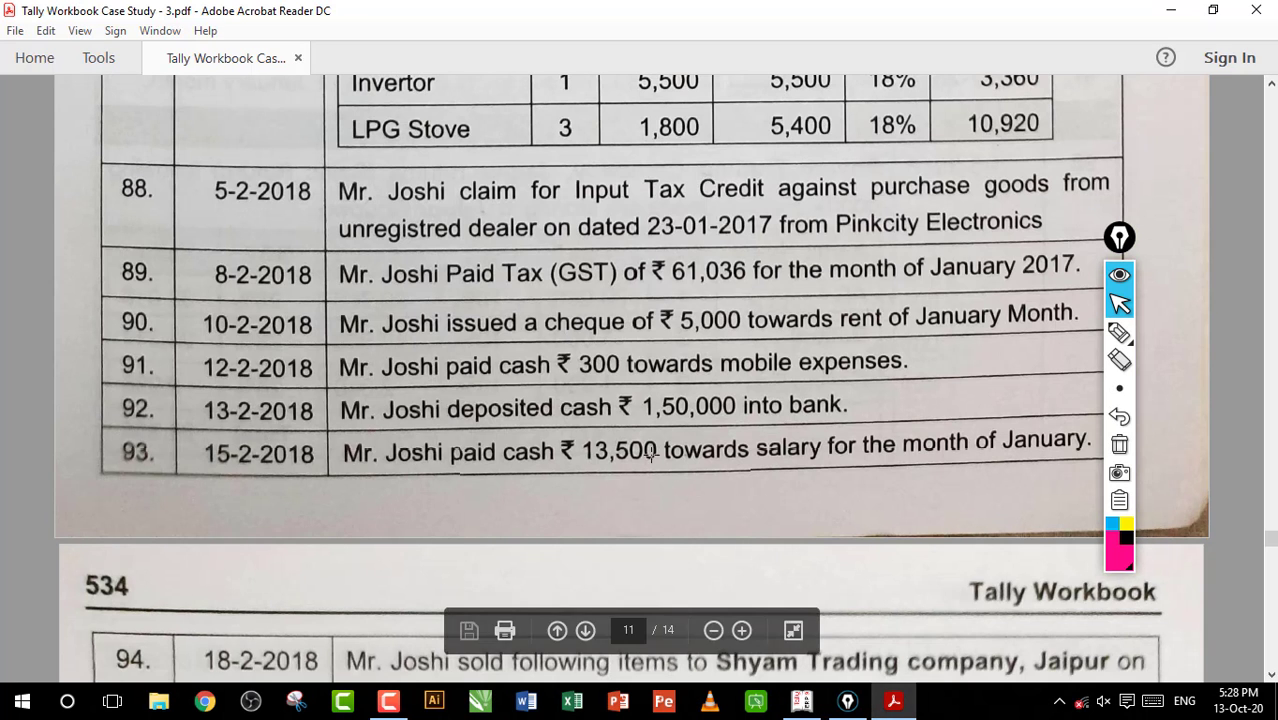
scroll(652, 452, down, 8)
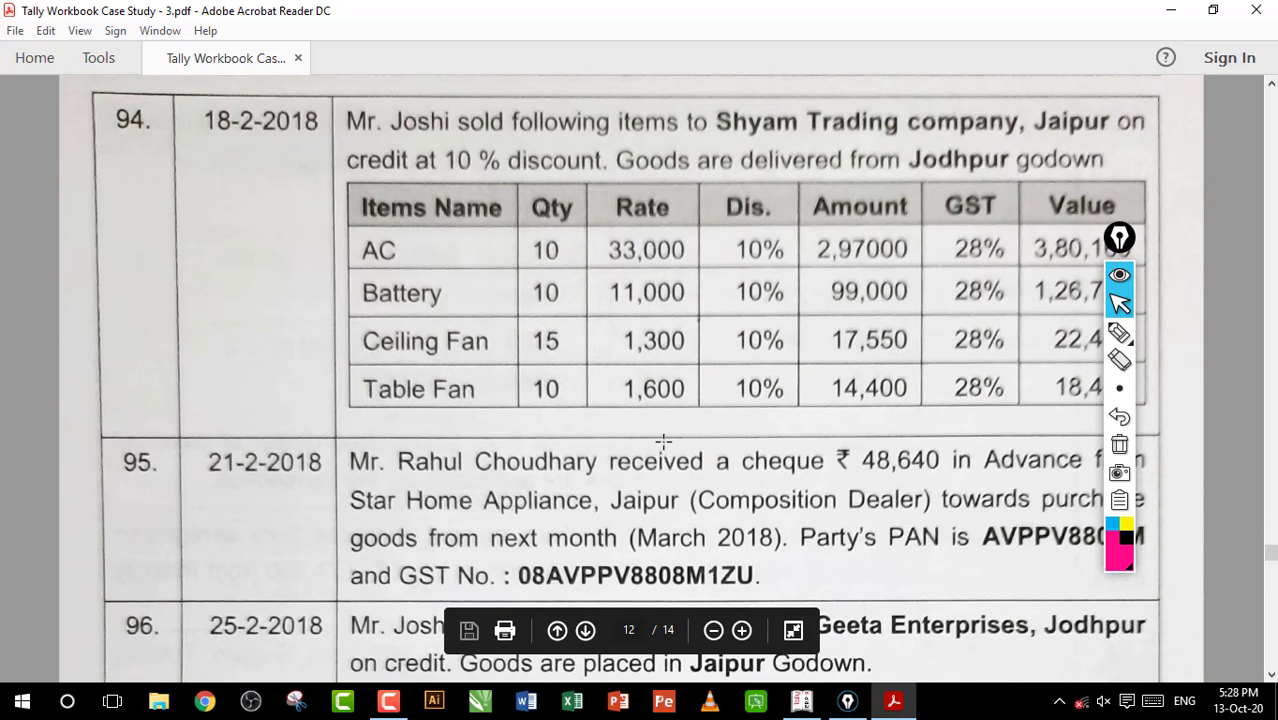
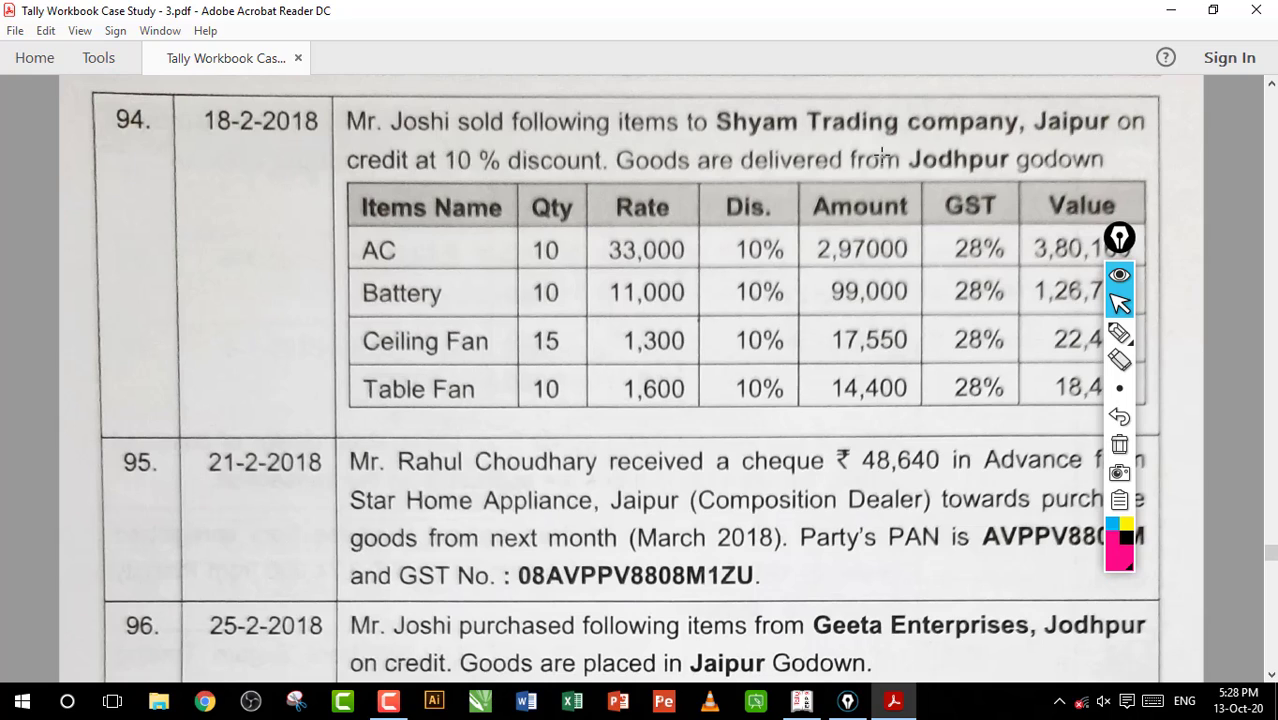
Check in entry 94 which godown the goods sold to Shyam Trading company are delivered from
drag(893, 152, 1016, 170)
click(967, 163)
drag(851, 145, 1018, 186)
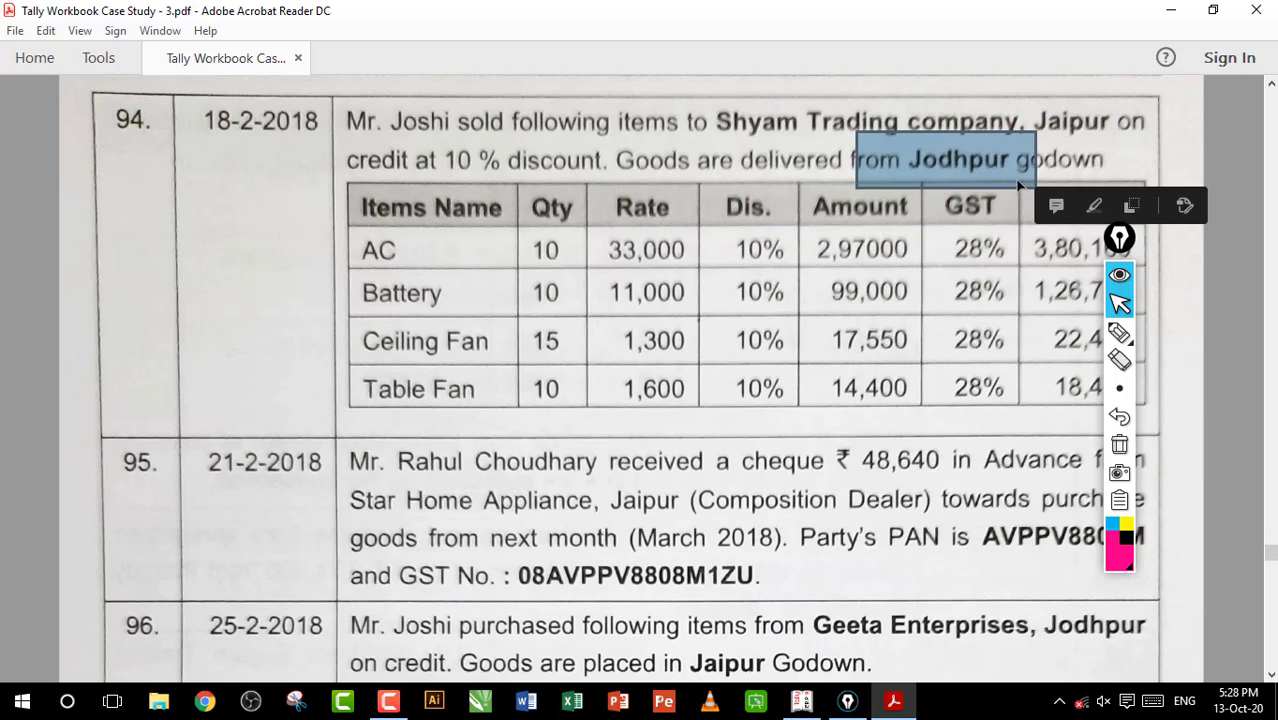
click(960, 168)
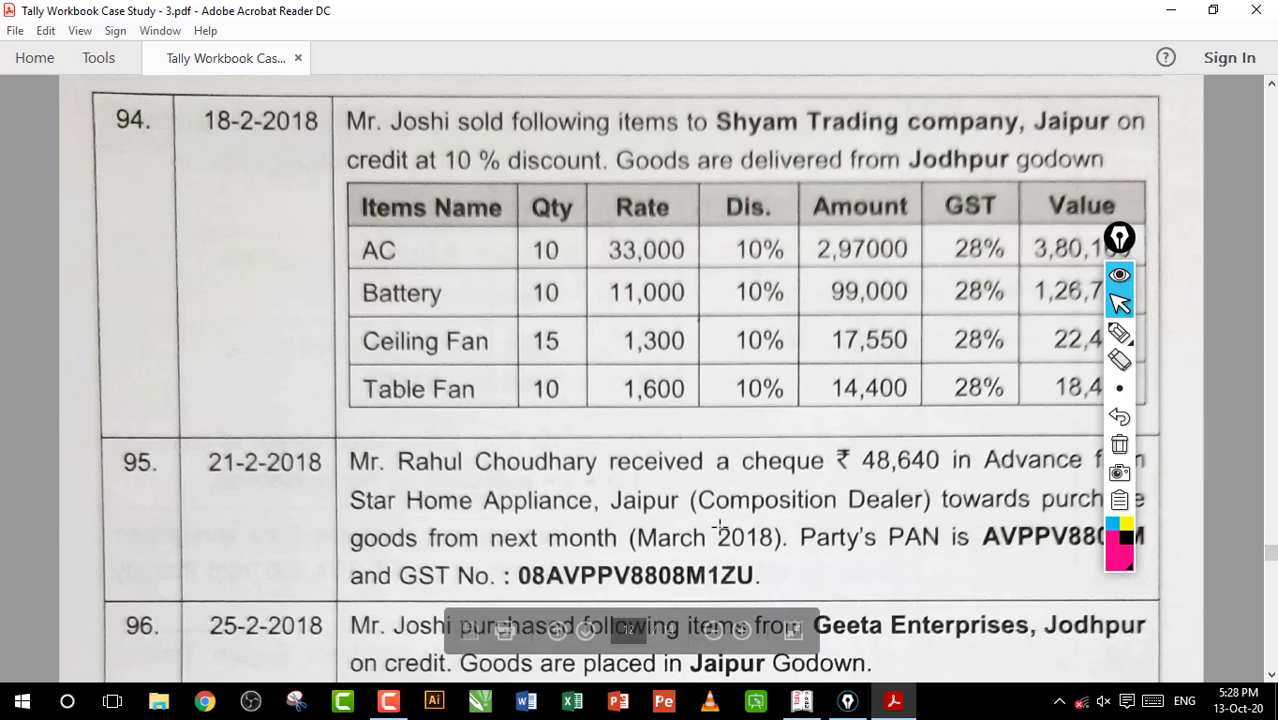
Switch to Tally.ERP 9 and start a sales voucher with Shyam Trading Company as the party, accepting its party details
click(800, 703)
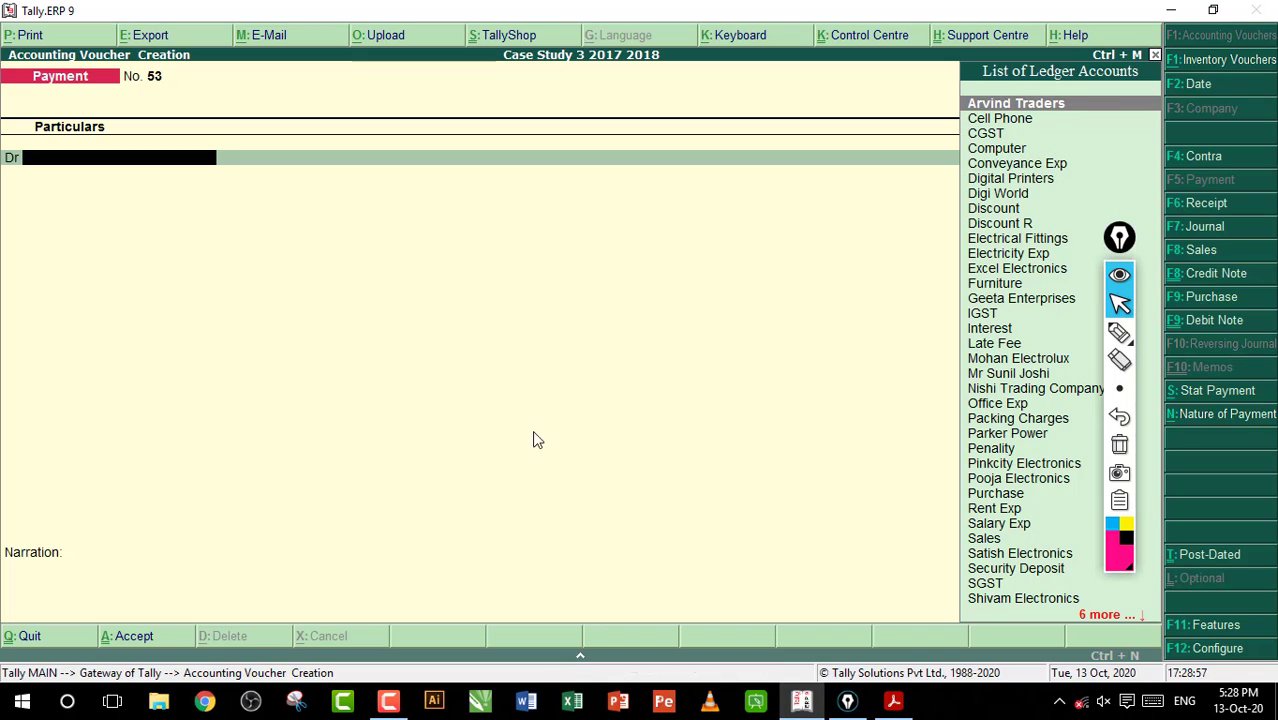
key(F8)
key(Return)
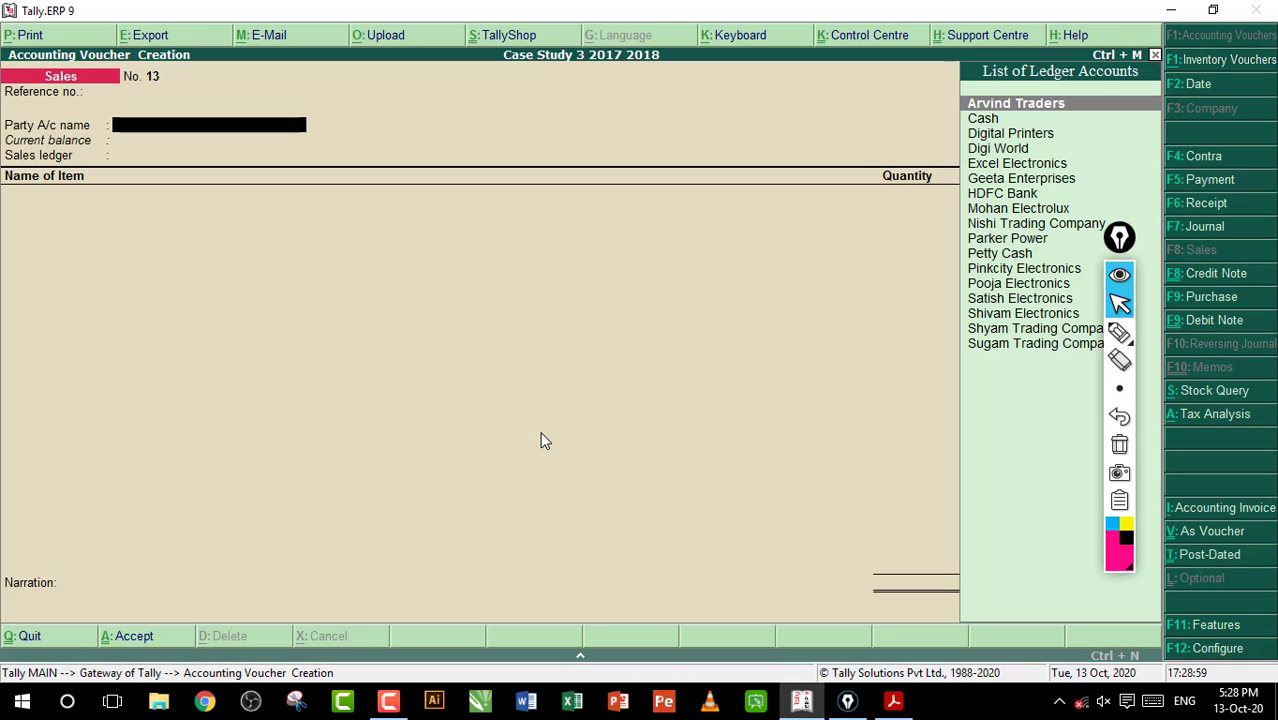
text(S)
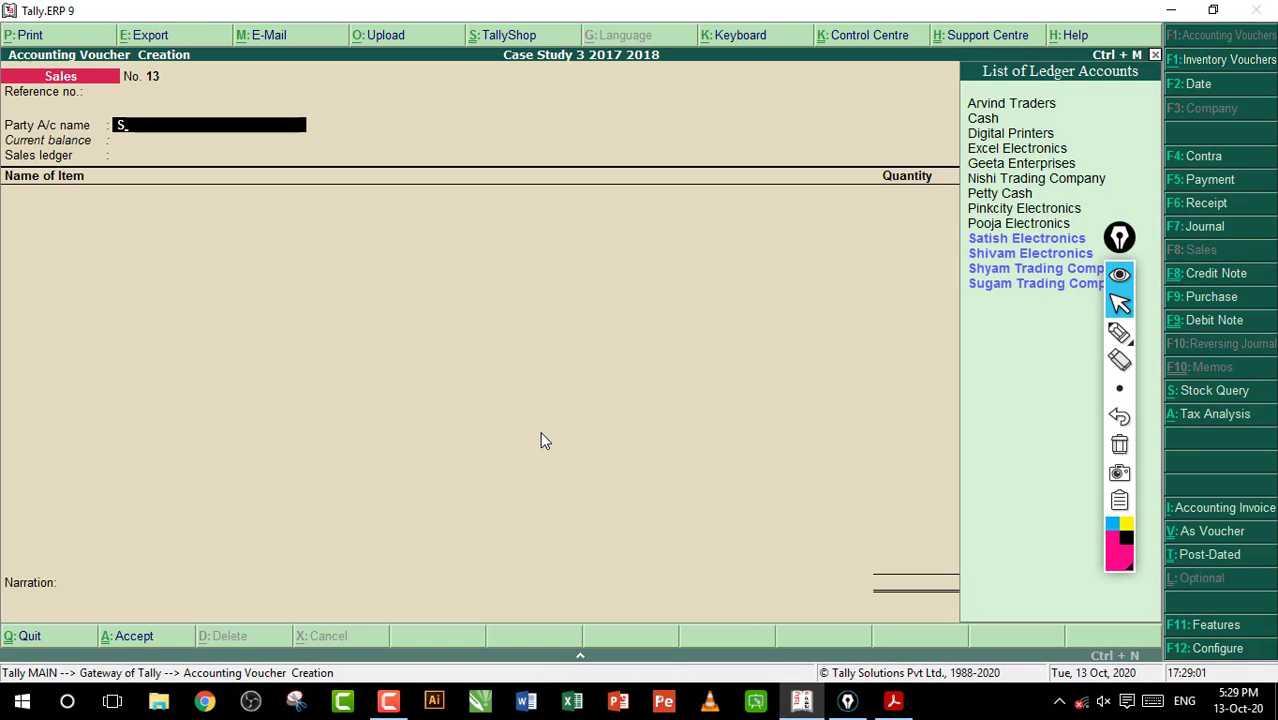
key(Down)
key(Down)
key(Down)
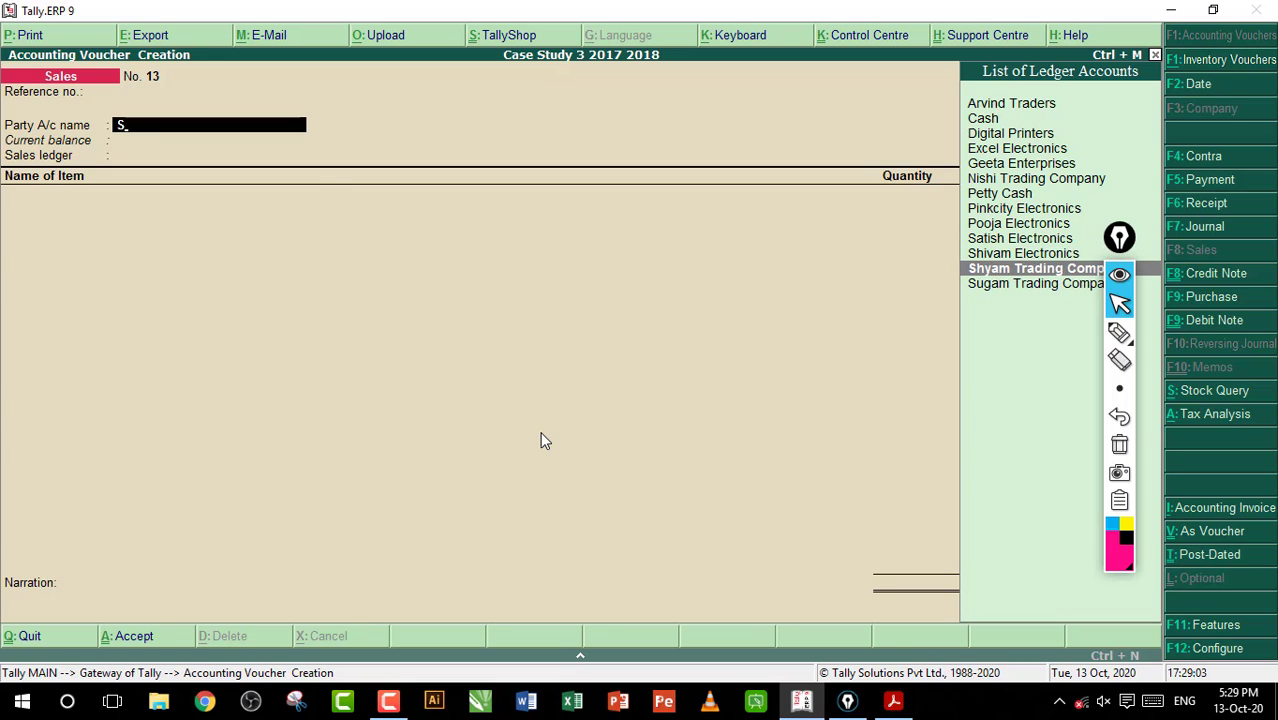
key(Return)
key(ctrl+a)
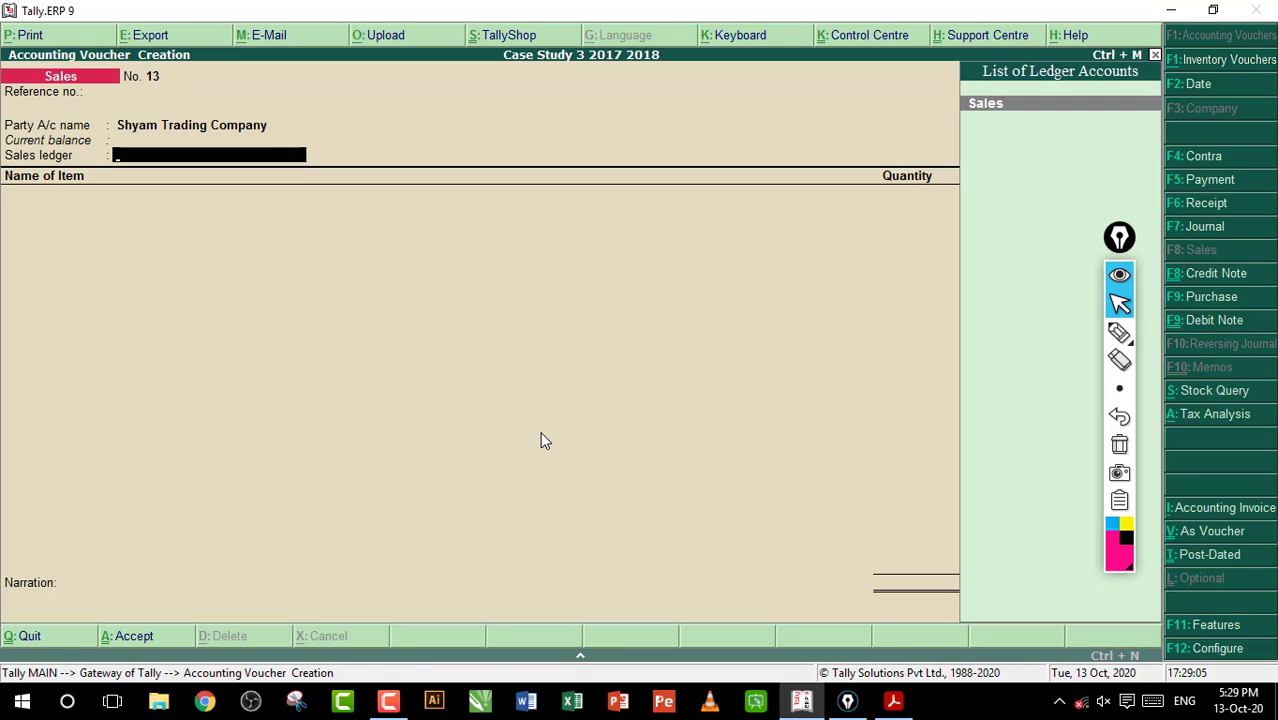
Choose Sales as the sales ledger and classify the transaction as Sales Taxable
key(Return)
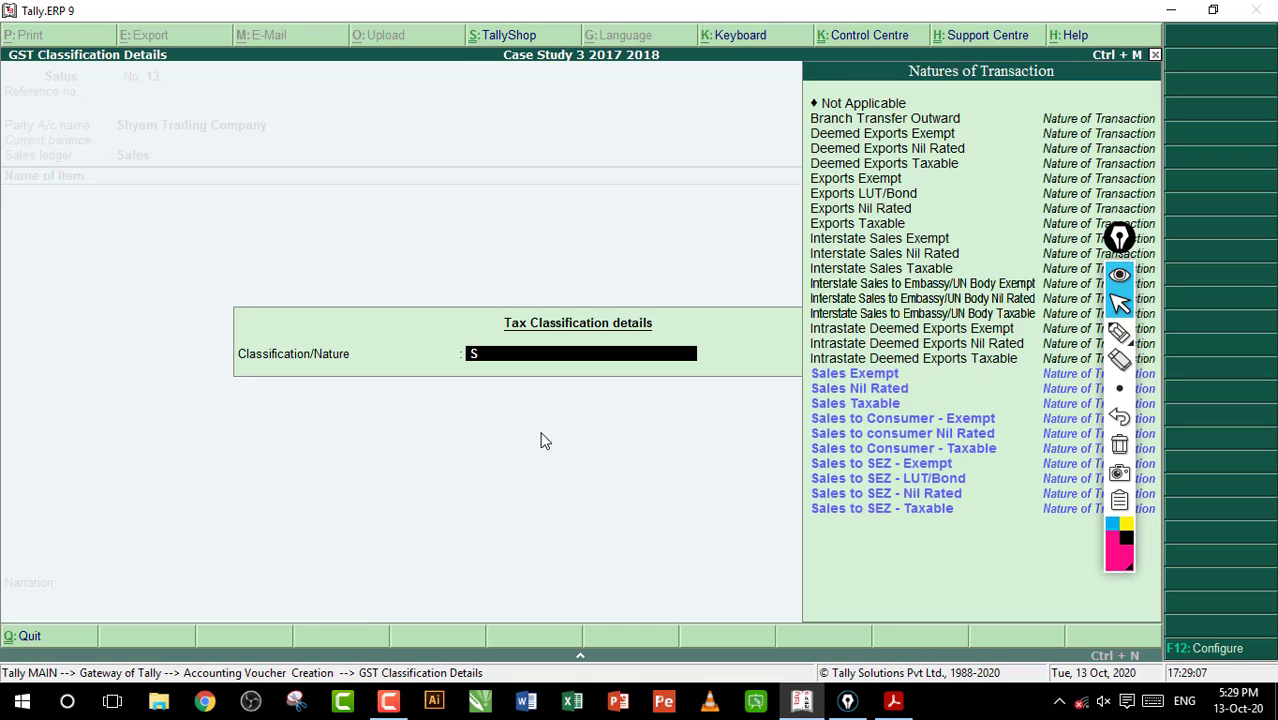
text(S)
key(Down)
key(Down)
key(Down)
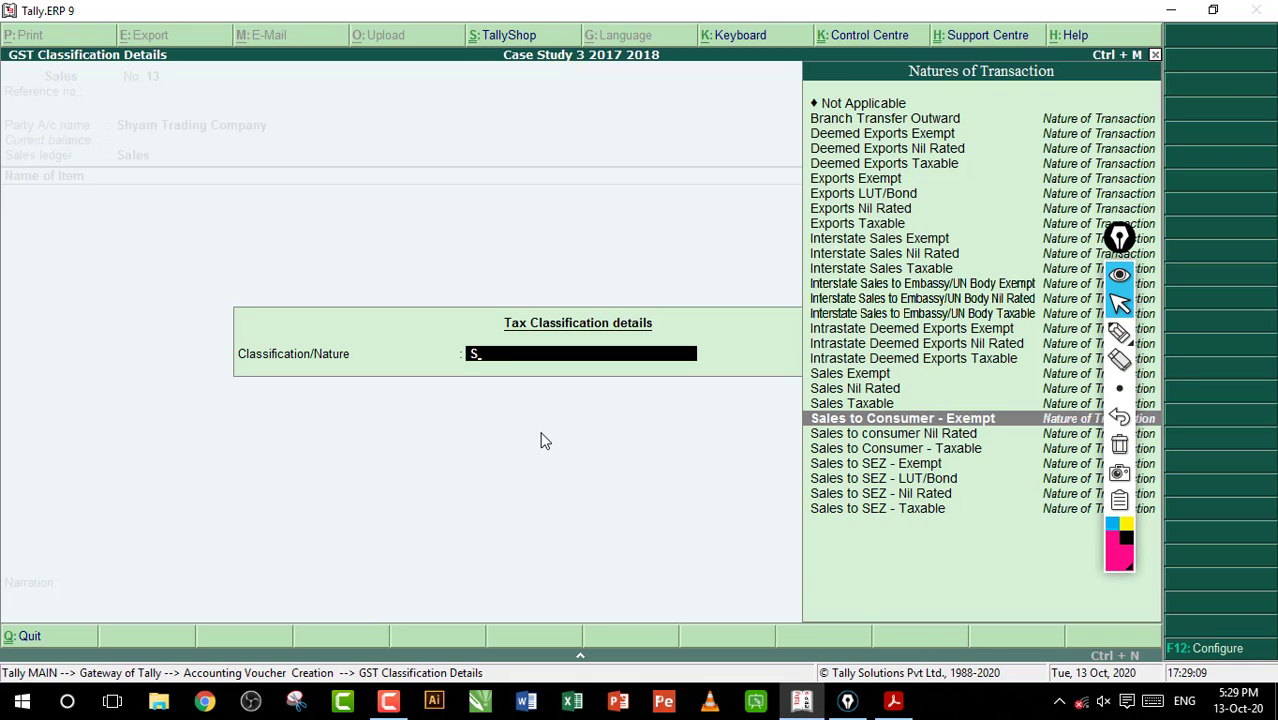
key(Down)
key(Down)
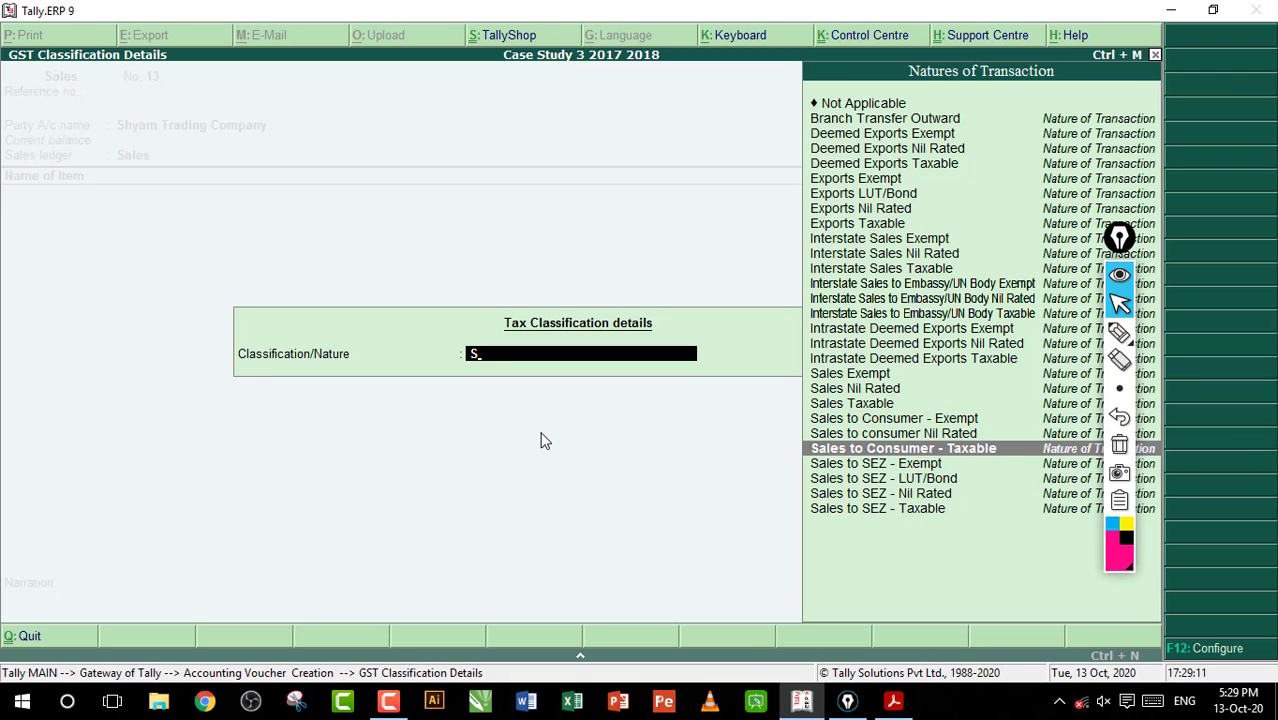
key(Up)
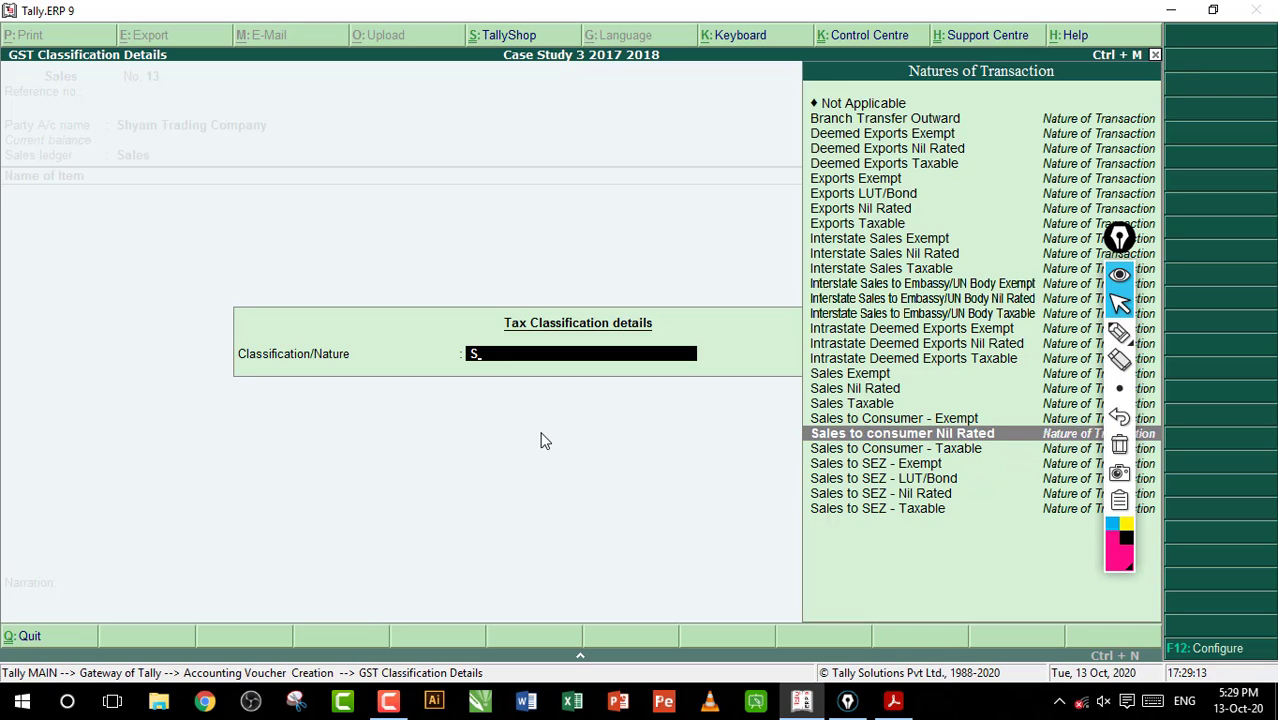
key(Up)
key(Up)
key(Return)
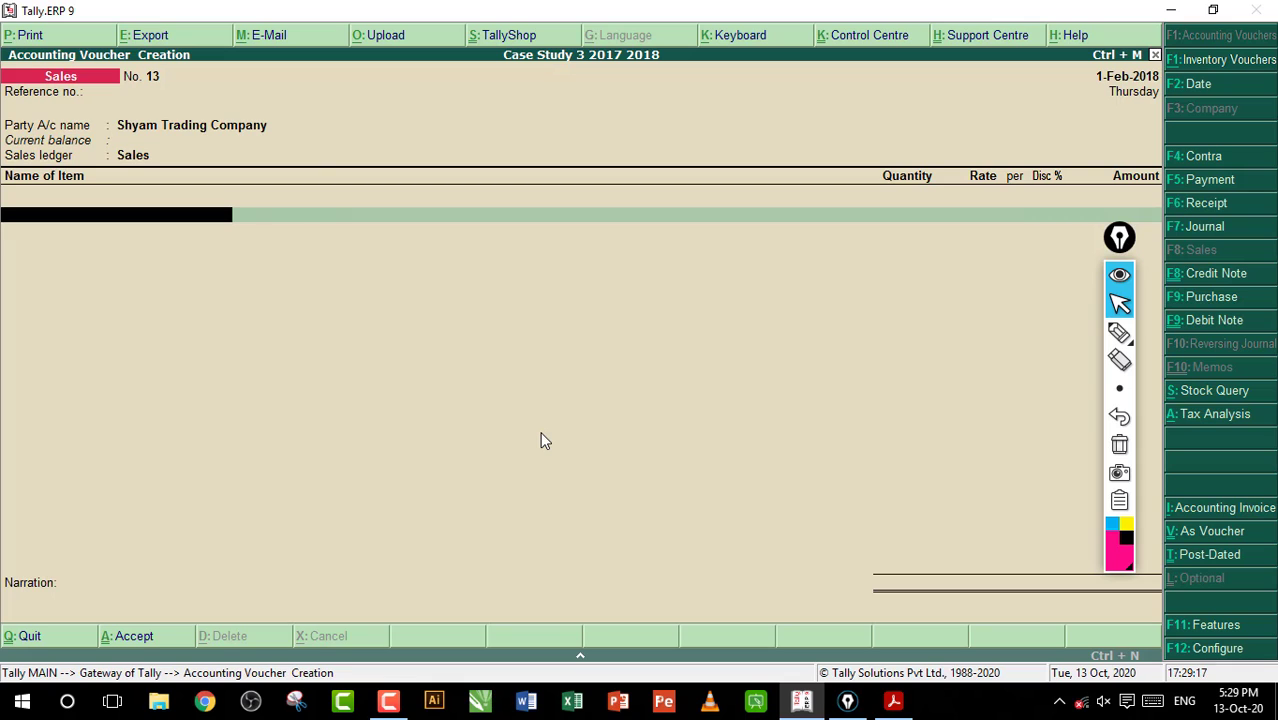
Switch to the workbook PDF and review the items, quantities, rates and discounts listed in entry 94
key(alt+Tab)
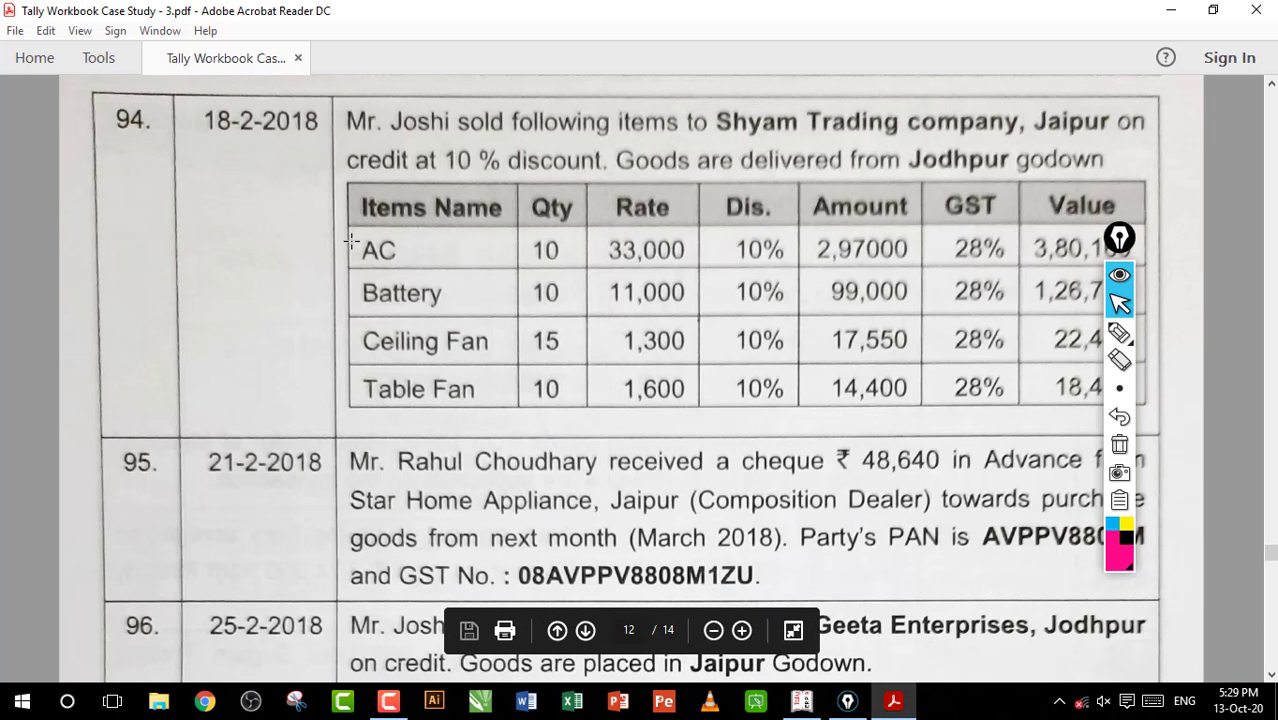
drag(350, 234, 450, 268)
drag(370, 288, 468, 314)
drag(393, 333, 484, 362)
drag(388, 386, 470, 404)
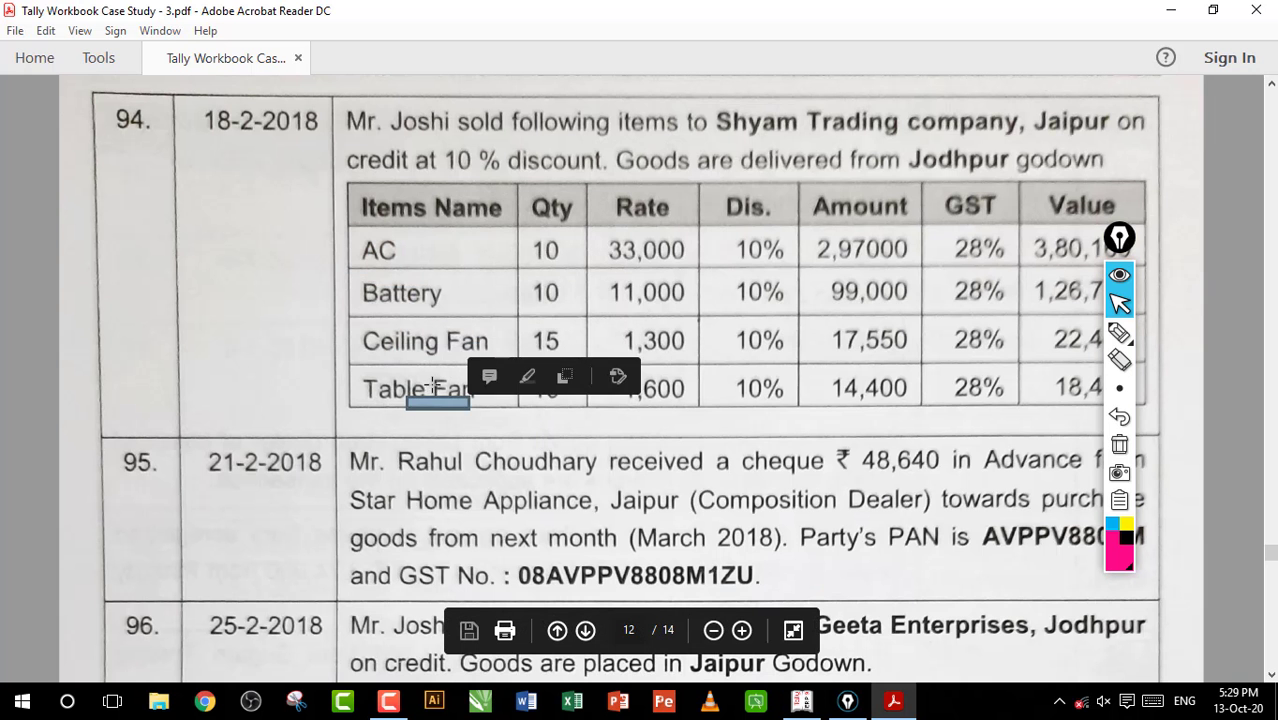
key(ctrl+a)
click(757, 283)
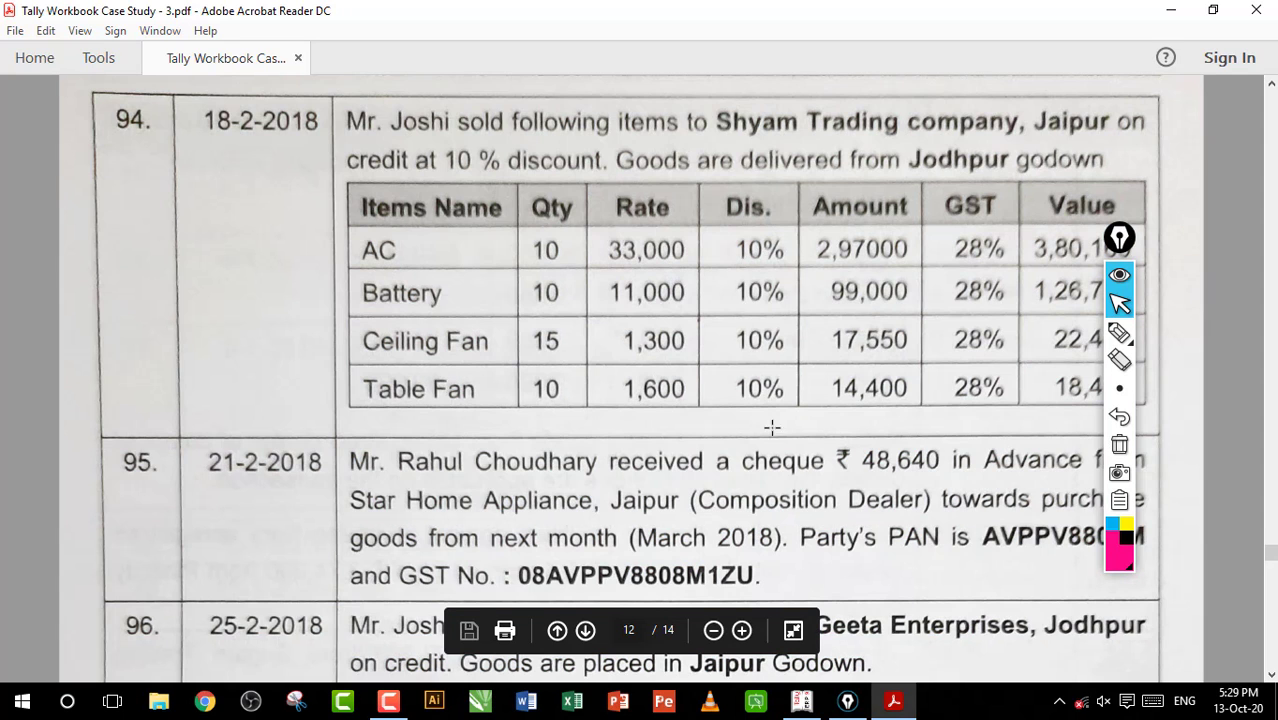
Back in Tally.ERP 9, add AC as the first item with 10 Nos from the Jodhpur godown at a rate of 33,000
click(808, 704)
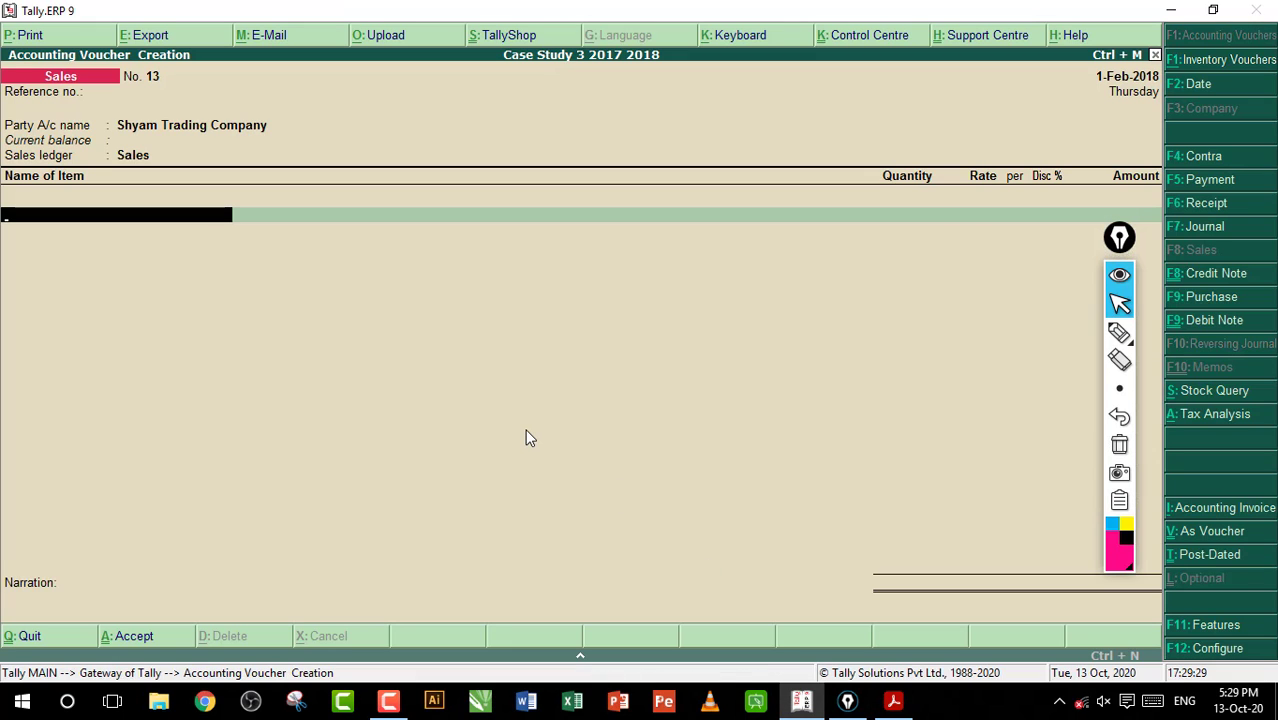
text(a)
key(Return)
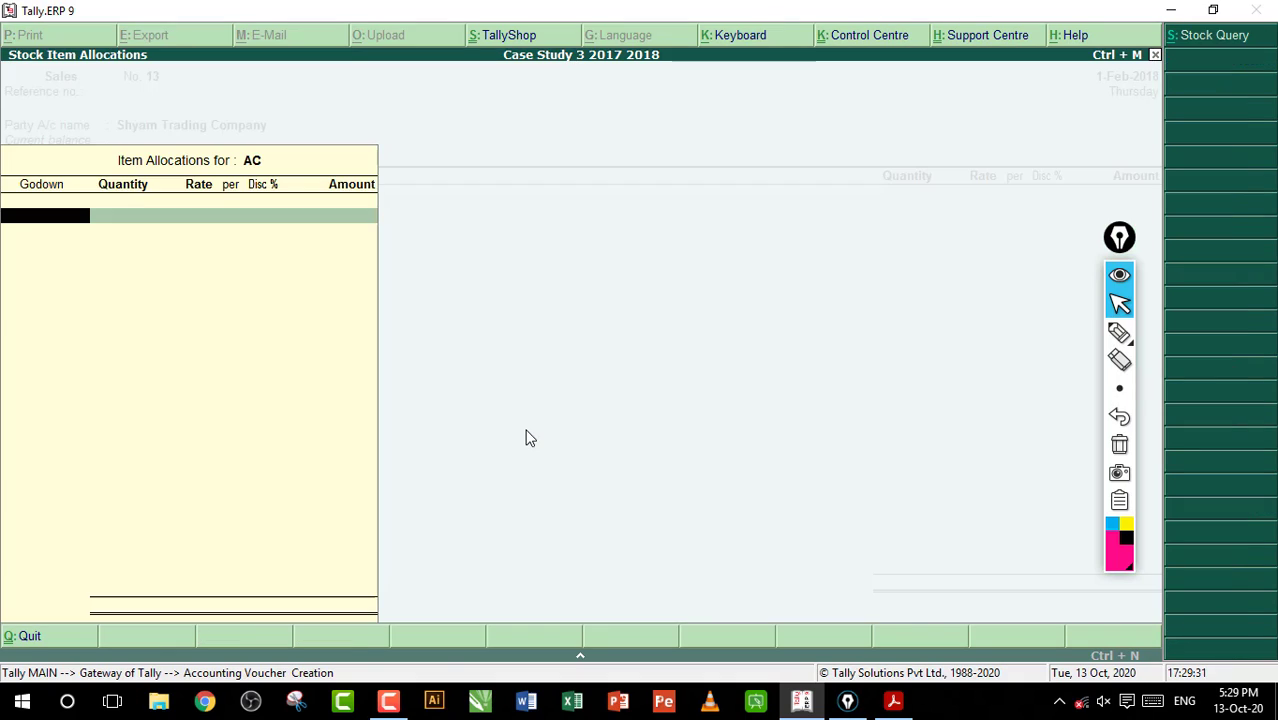
text(Jo)
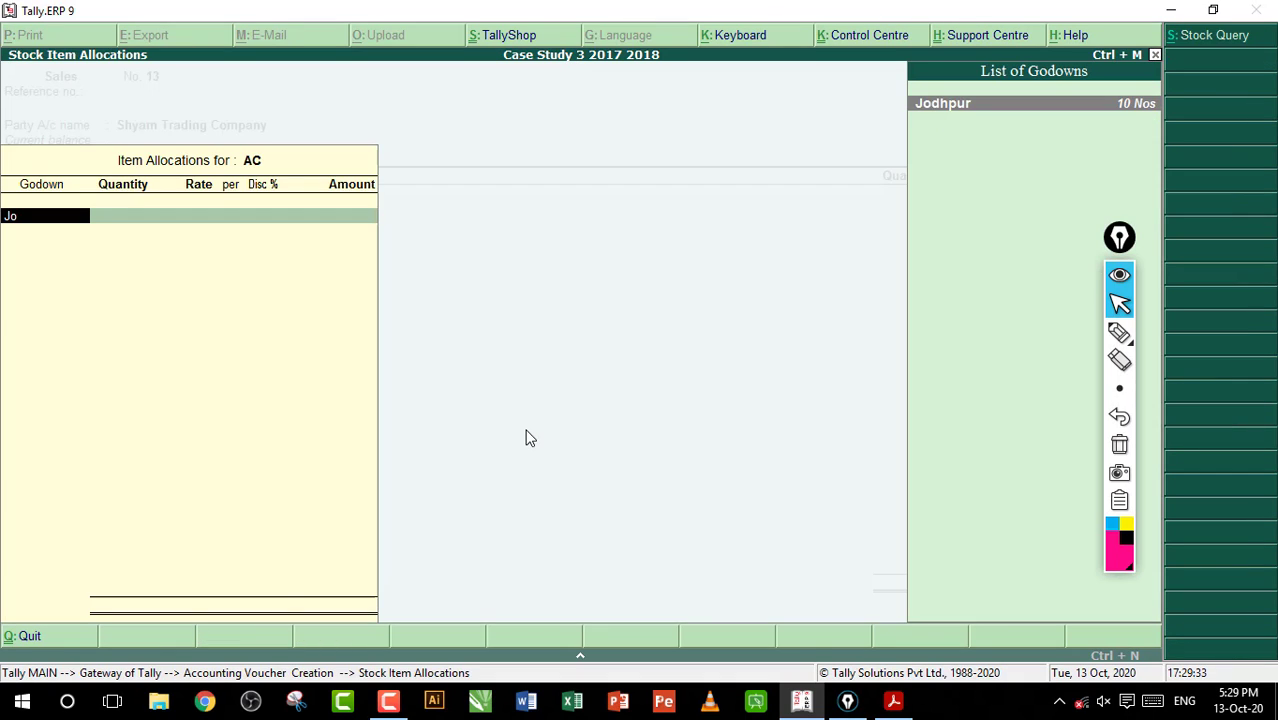
key(Return)
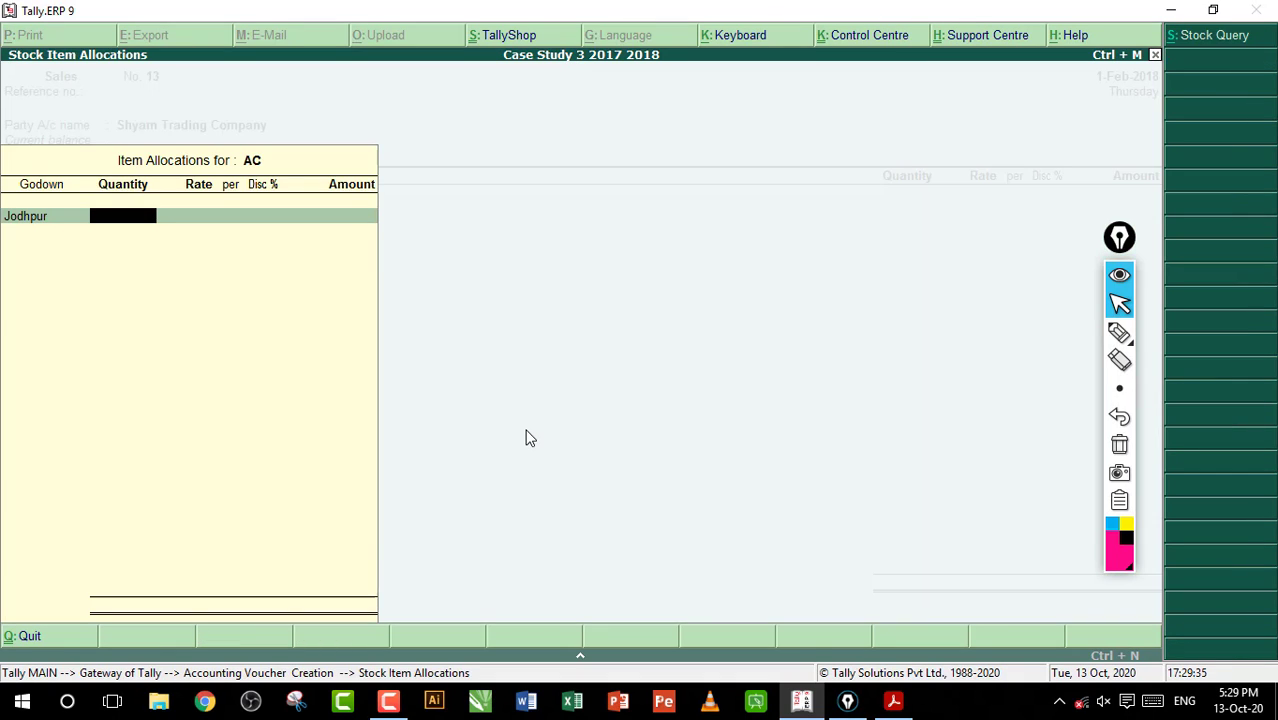
text(10)
key(Return)
text(3)
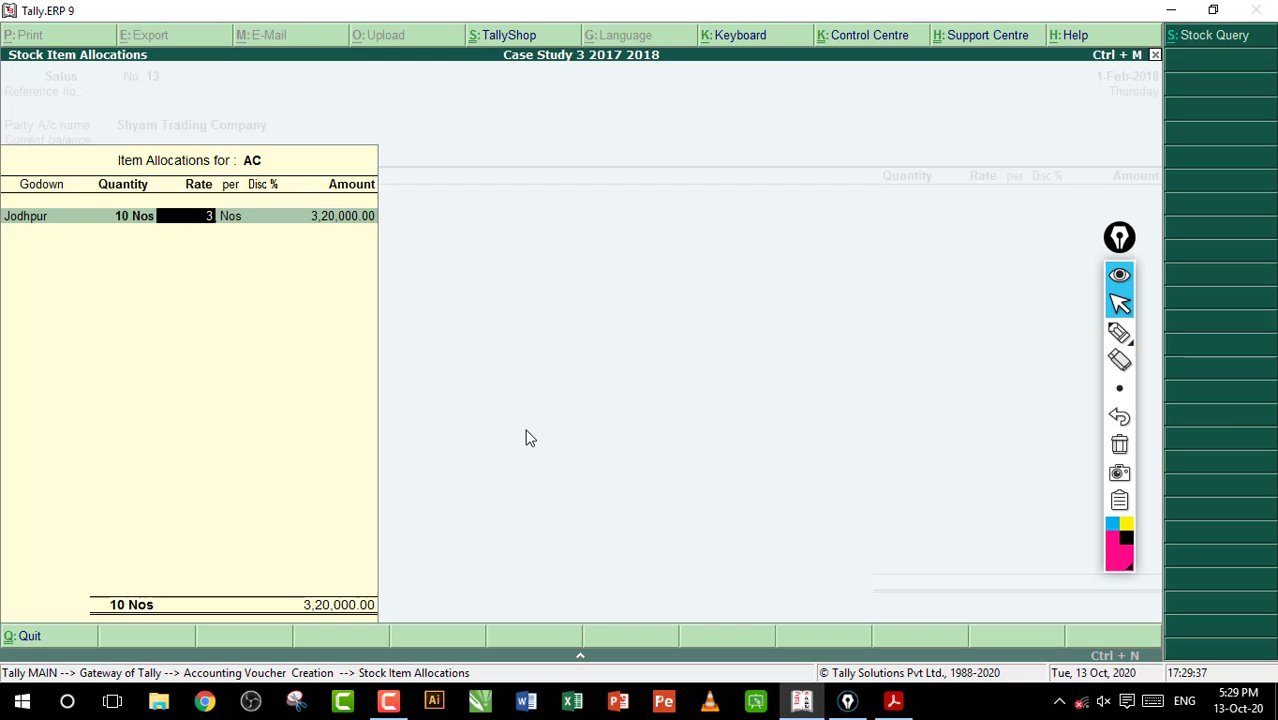
text(3000)
key(Return)
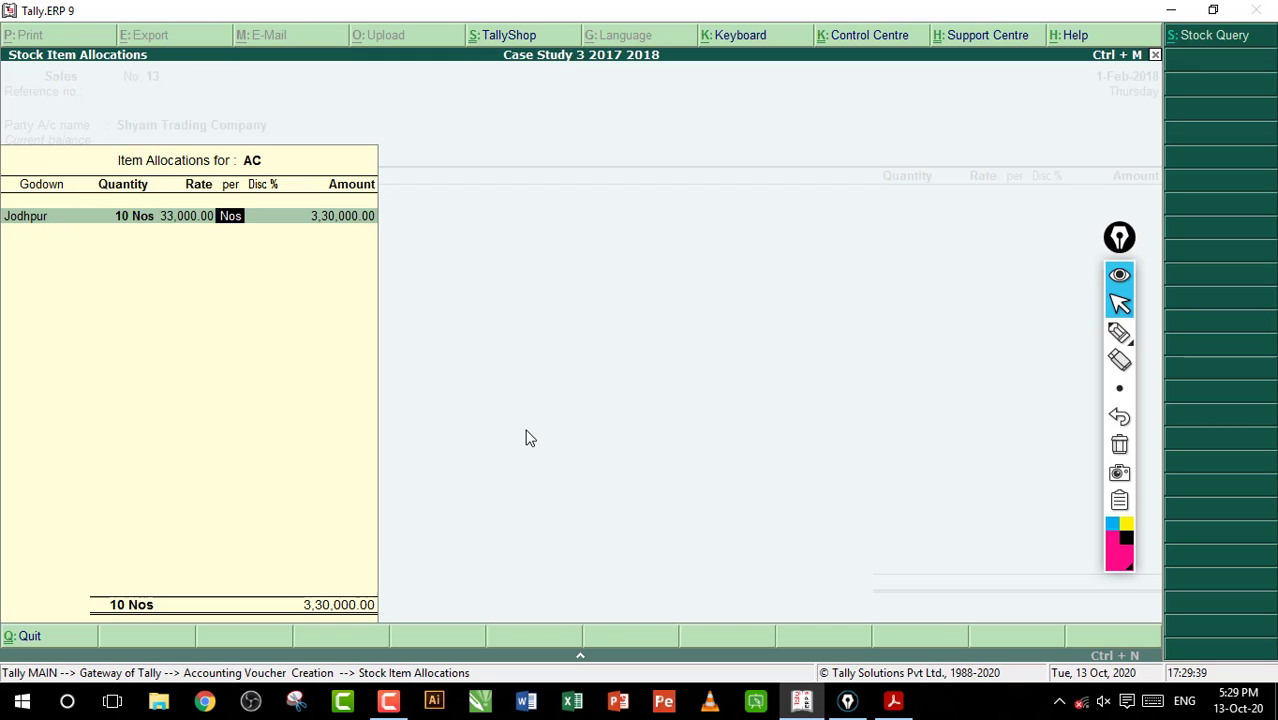
Give the AC line a 10% discount and accept its item allocation into the sales voucher
key(Return)
text(10)
key(Return)
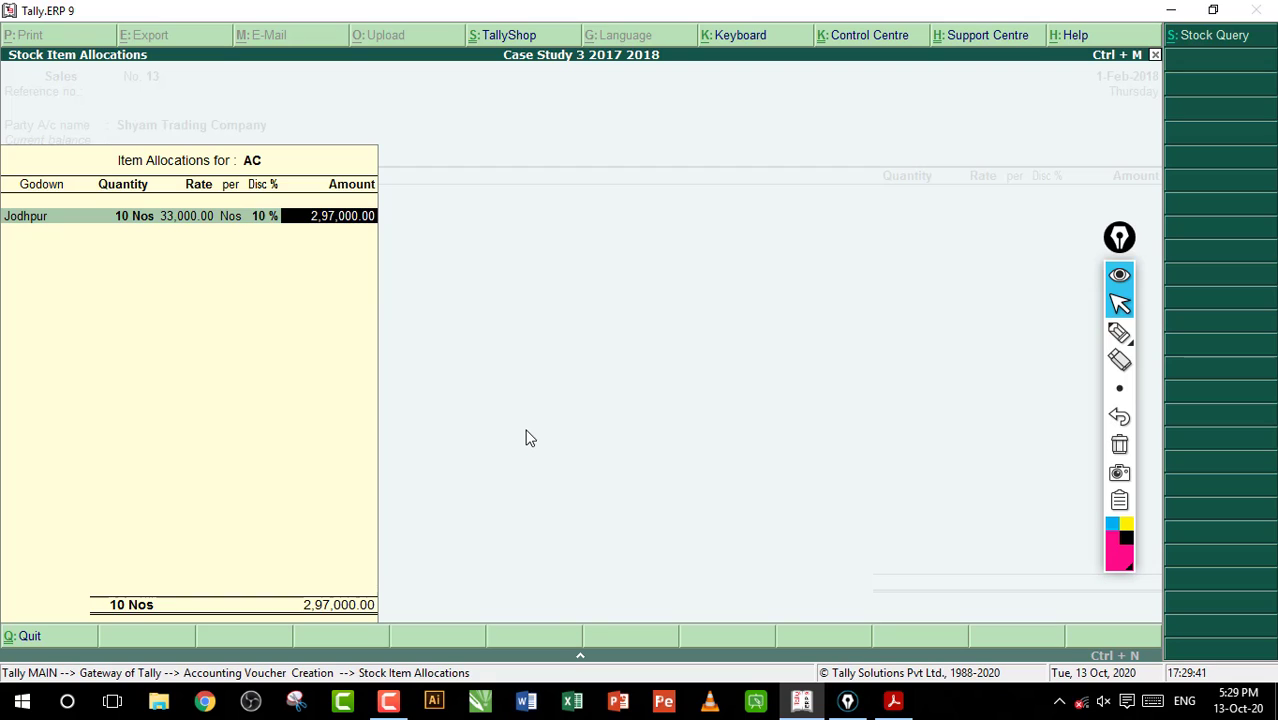
key(Return)
key(Return)
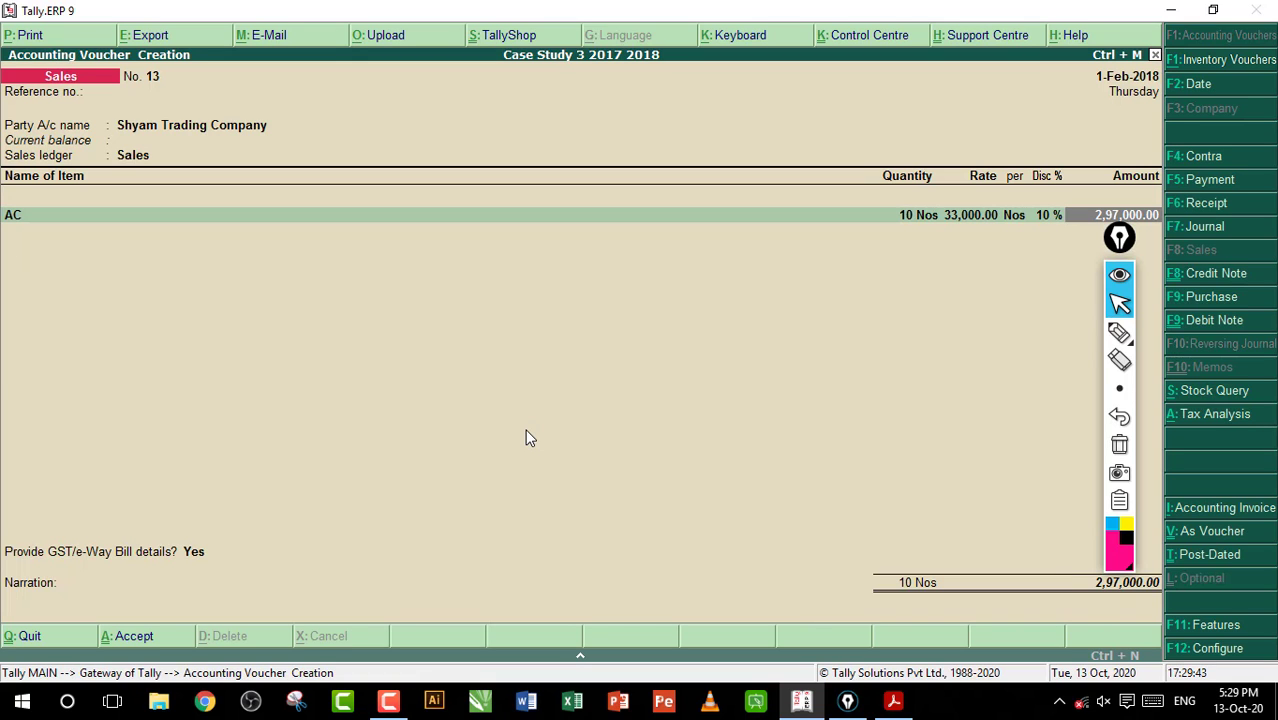
key(Return)
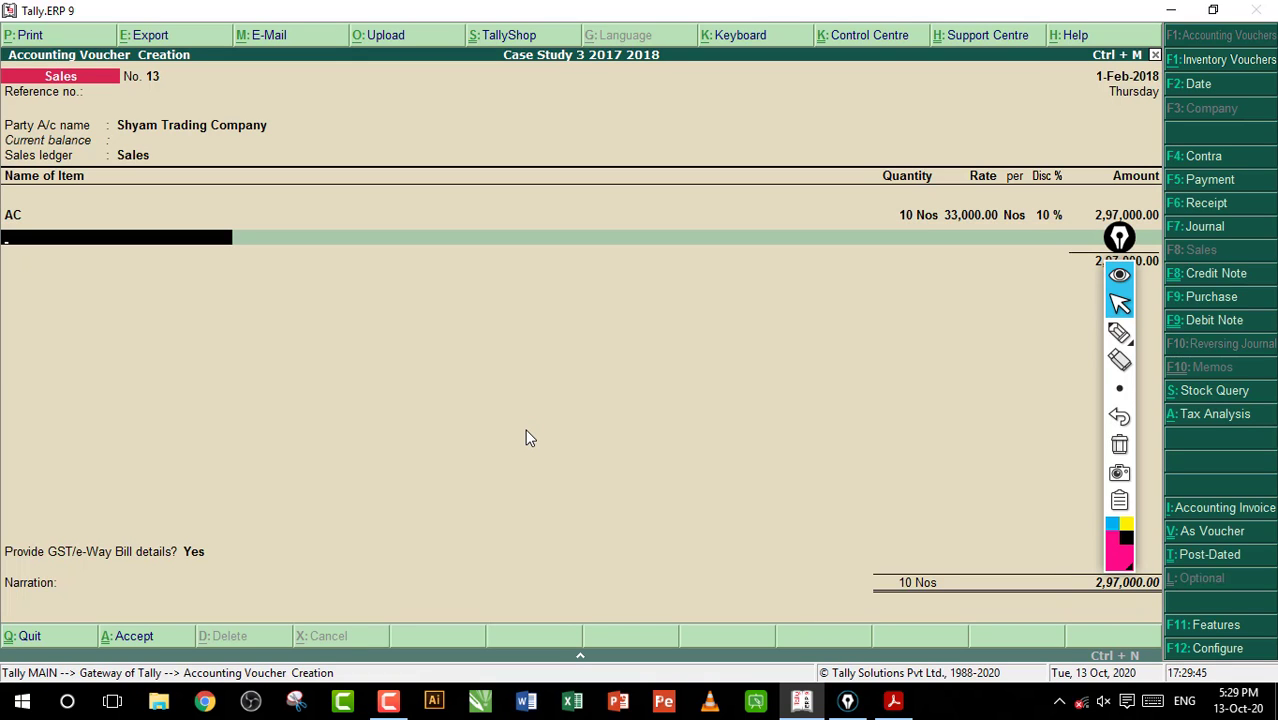
Add Battery as the second item and allocate 10 Nos from the Jodhpur godown
text(B)
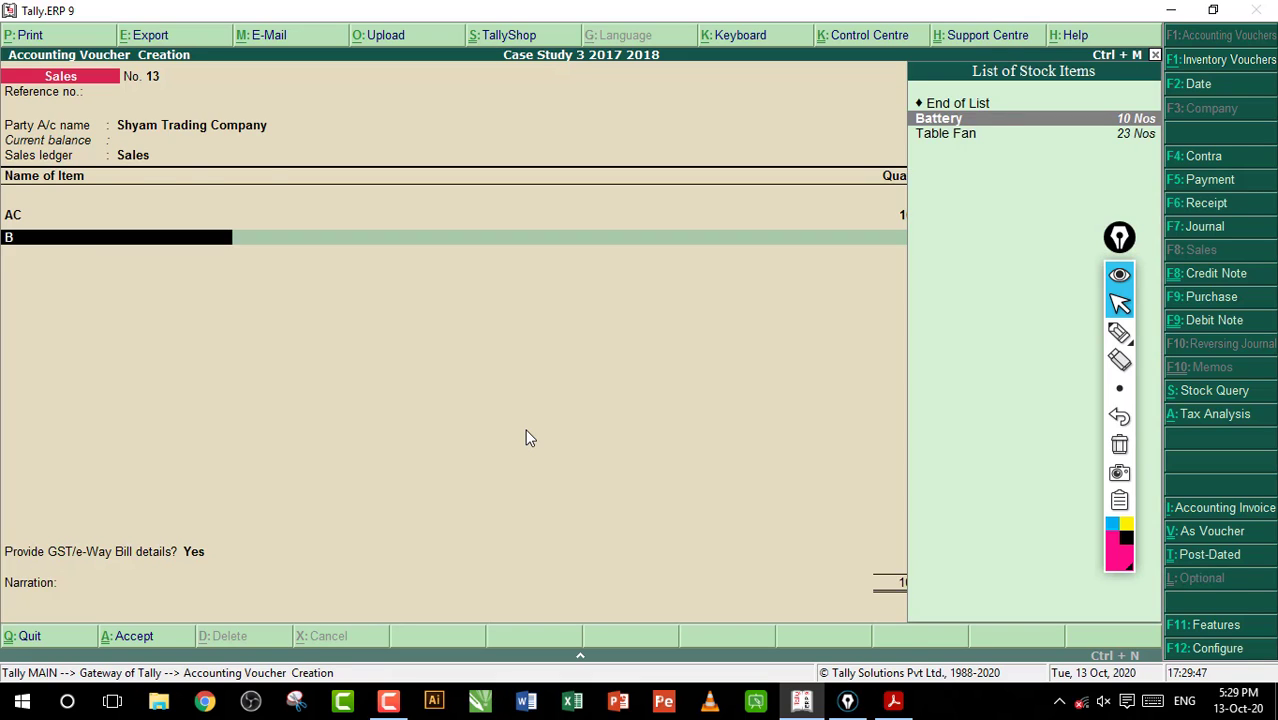
key(Return)
text(Jo)
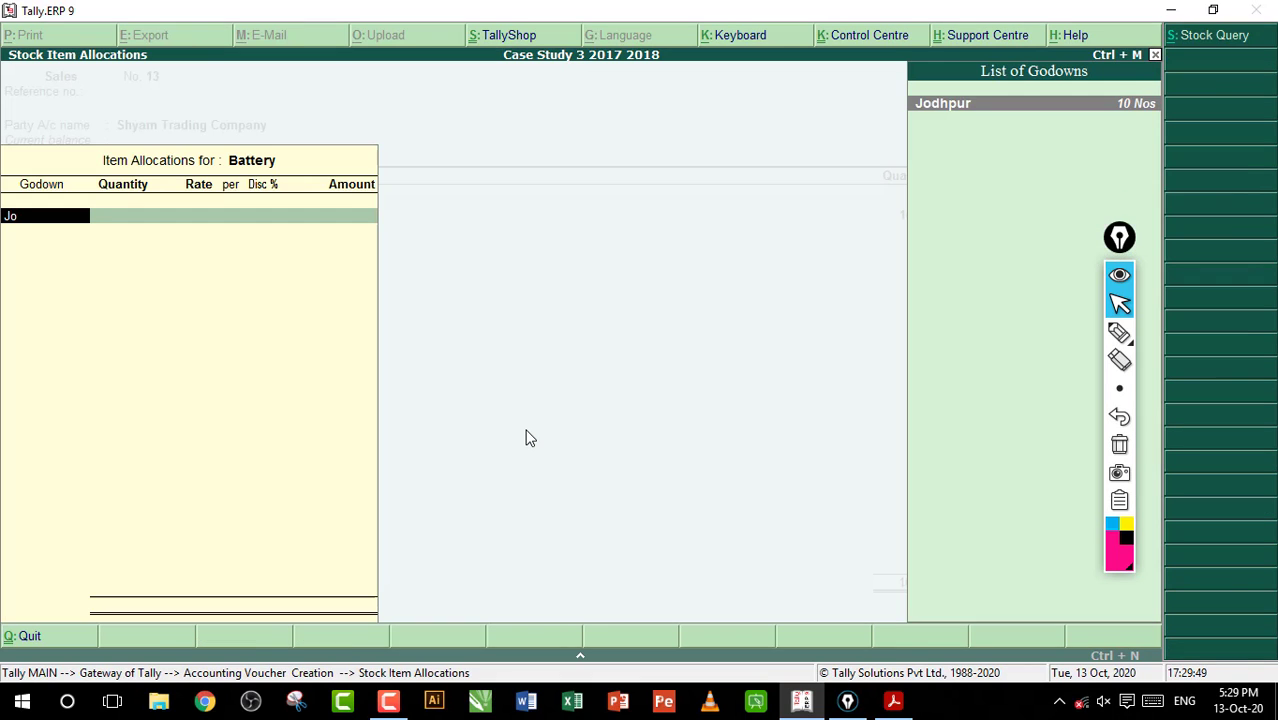
key(Return)
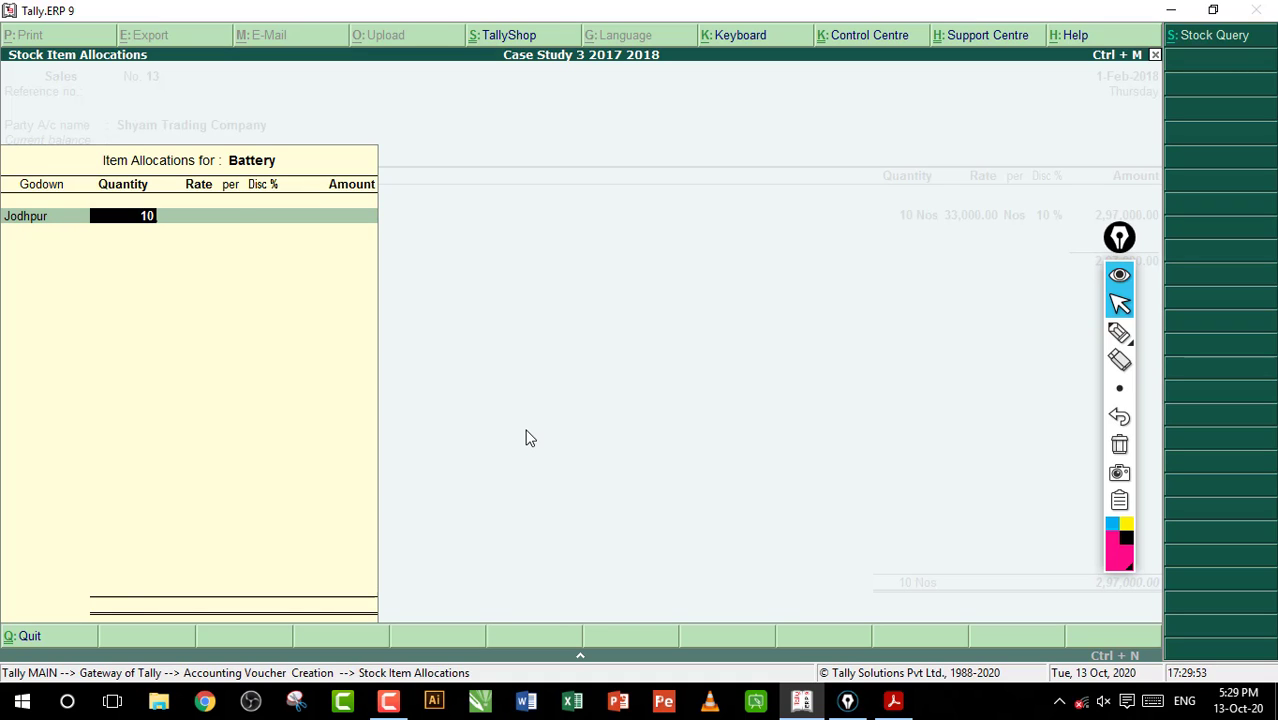
key(Return)
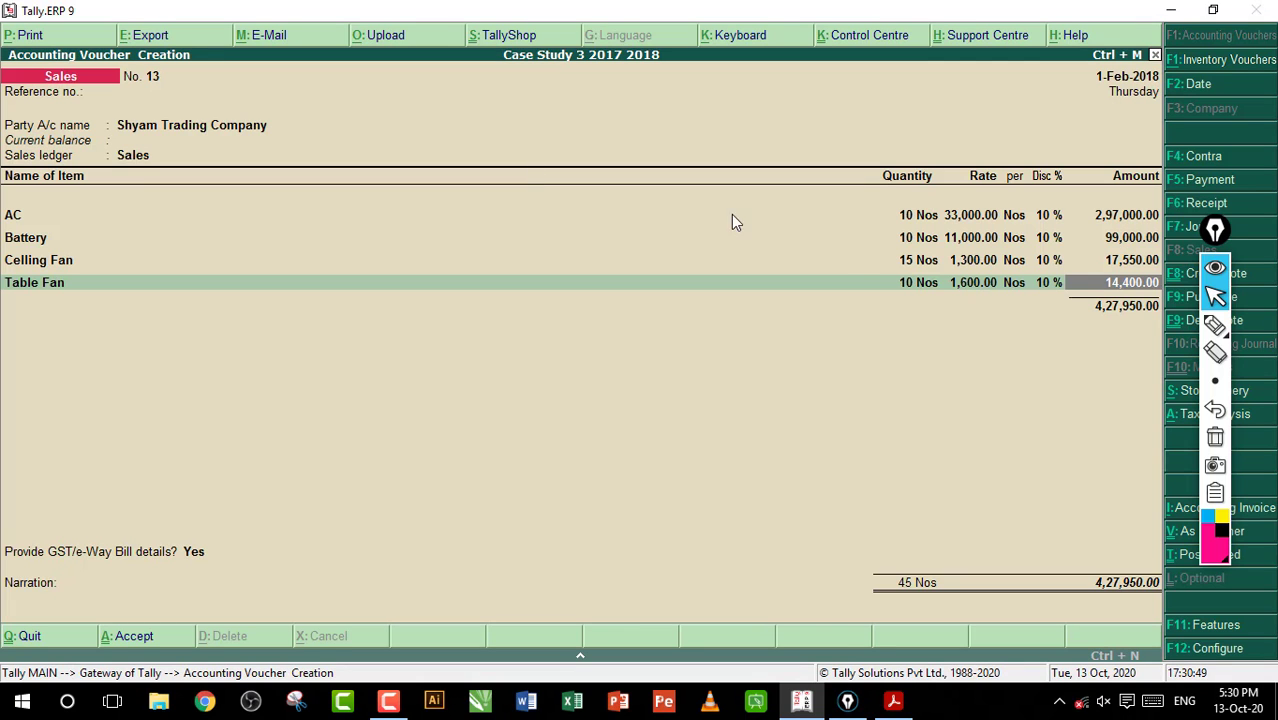
Circle the discount percentages of the listed items with the pen annotation and clear the mark
click(1215, 325)
mouse_move(1095, 240)
mouse_down()
mouse_move(1084, 214)
mouse_move(998, 208)
mouse_up()
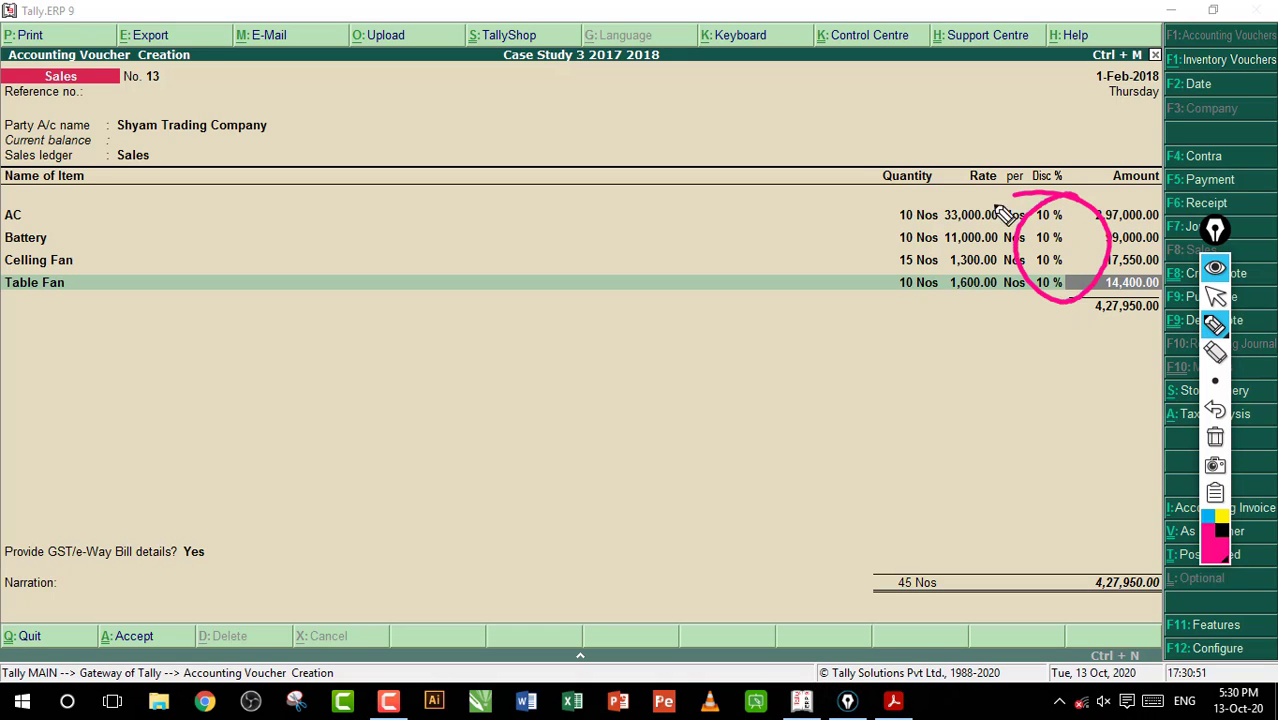
click(1215, 437)
click(1215, 297)
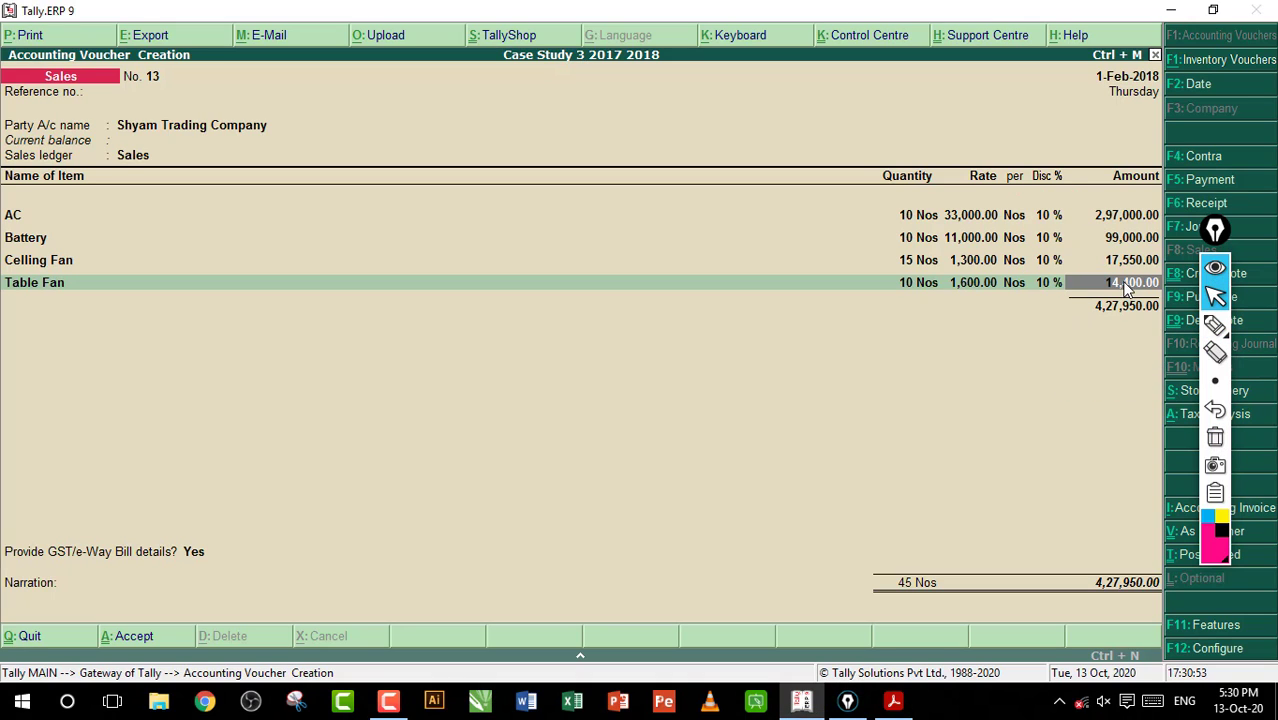
End the item list after Table Fan and add a CGST ledger line to the sales voucher
key(Return)
key(Return)
text(C)
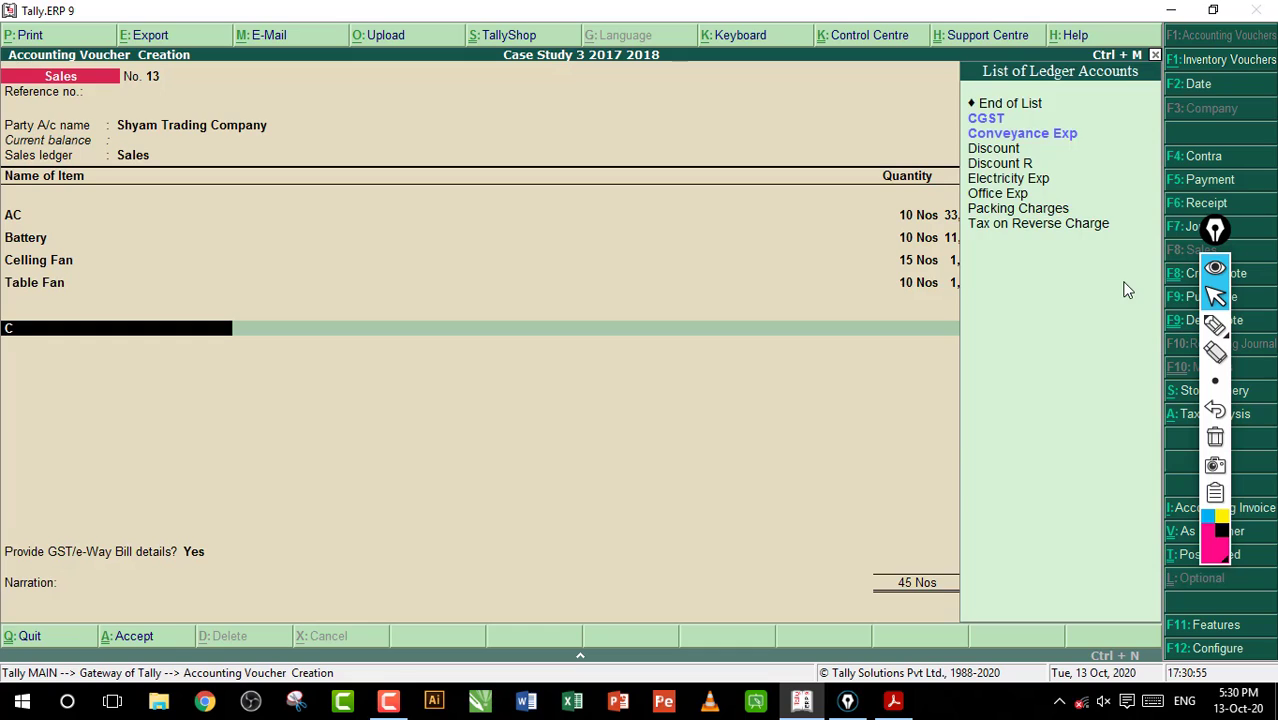
key(Return)
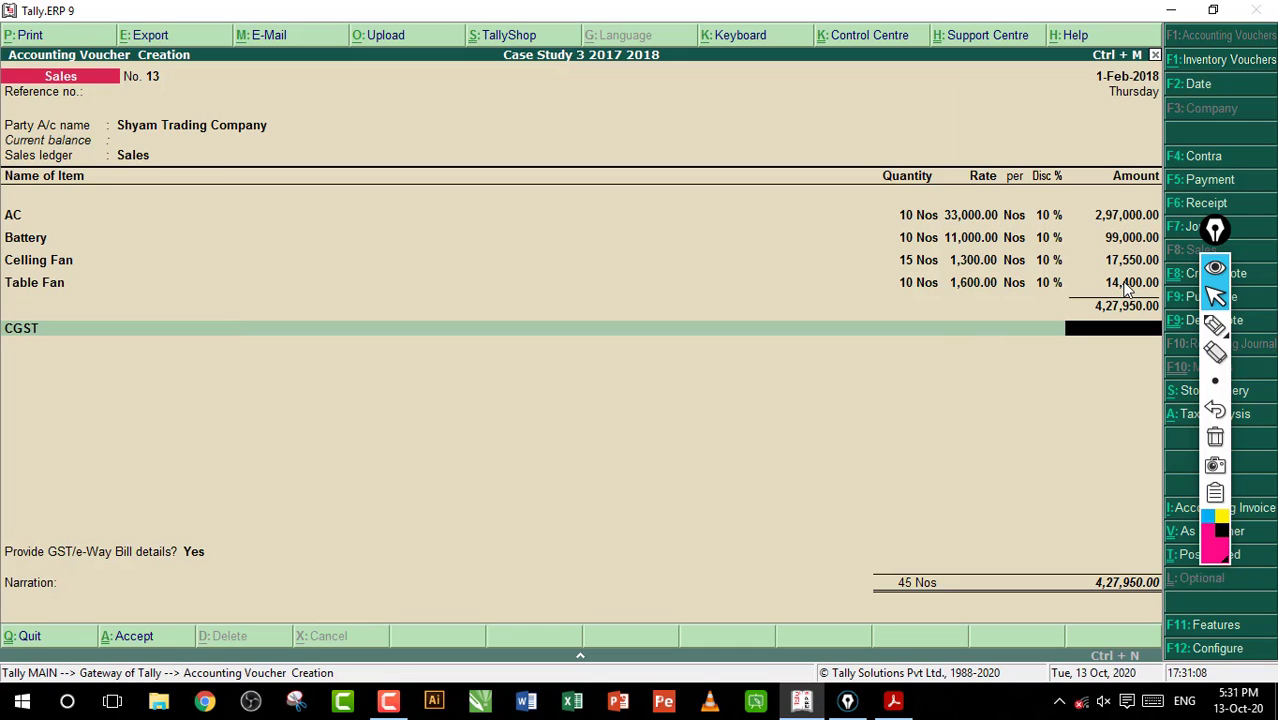
Open the AC stock item for alteration from its voucher line and enable altering its GST details
key(Up)
key(Up)
key(Up)
key(Up)
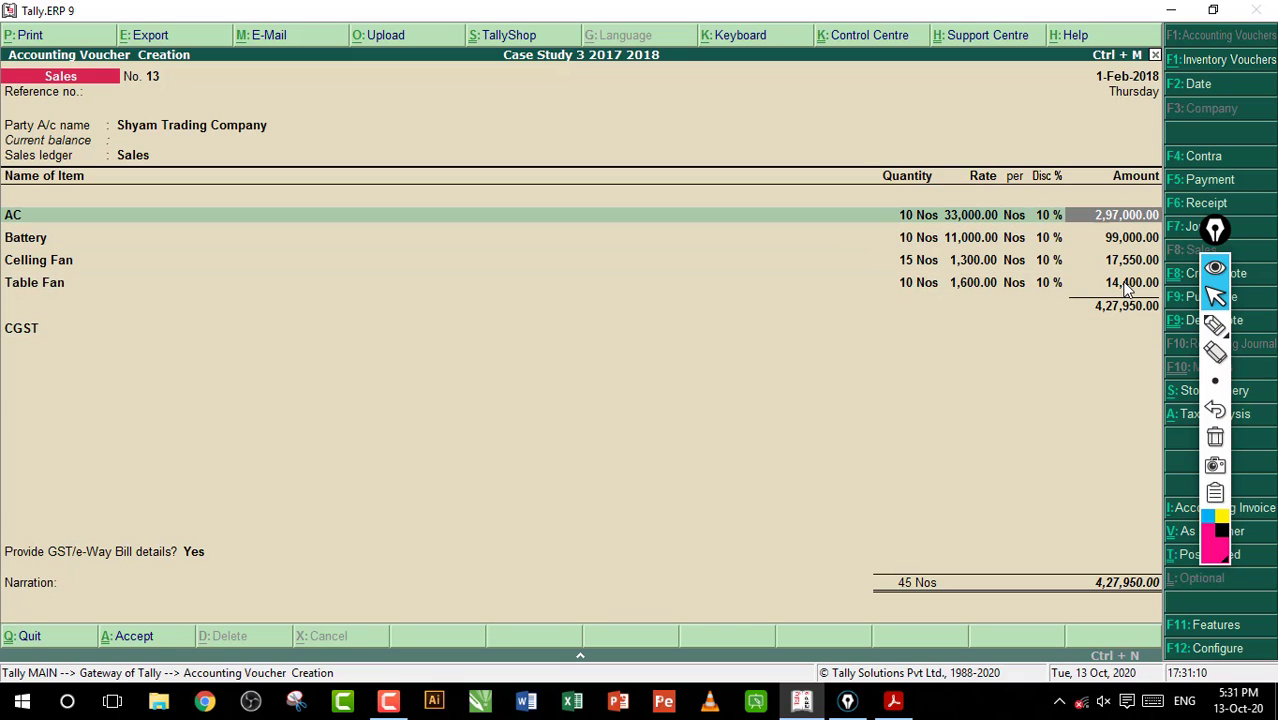
key(Up)
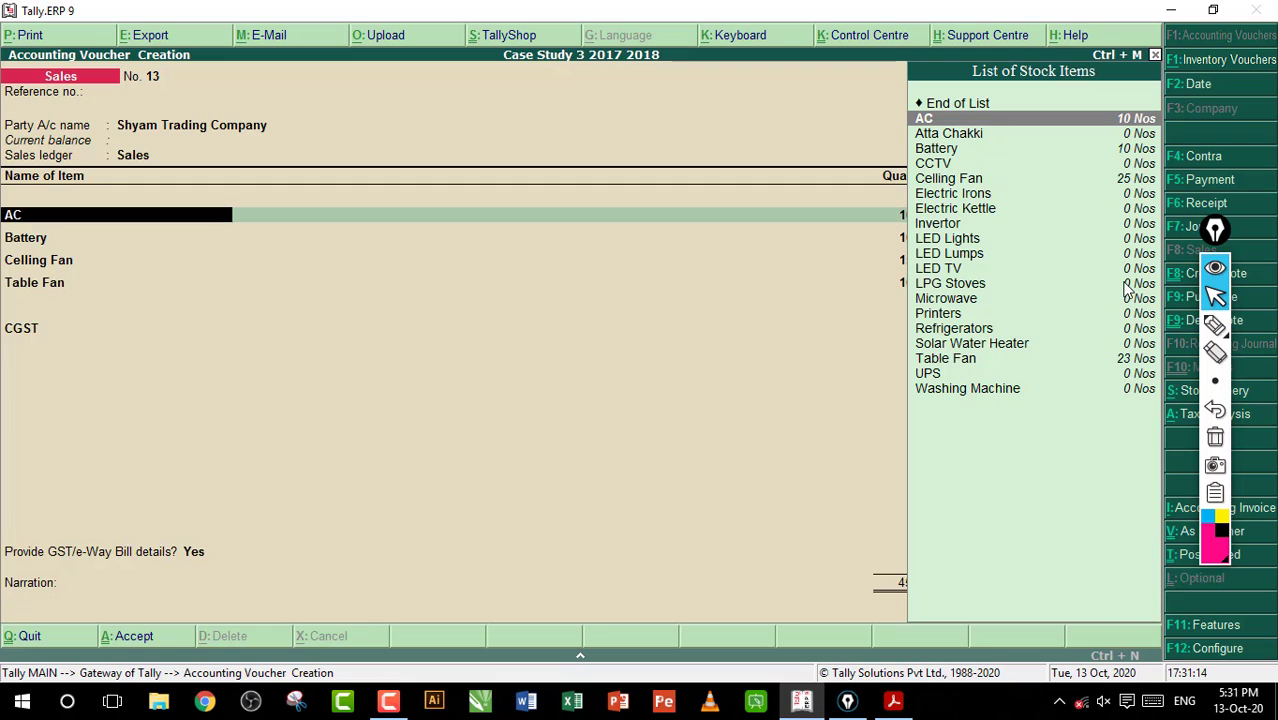
key(ctrl+Return)
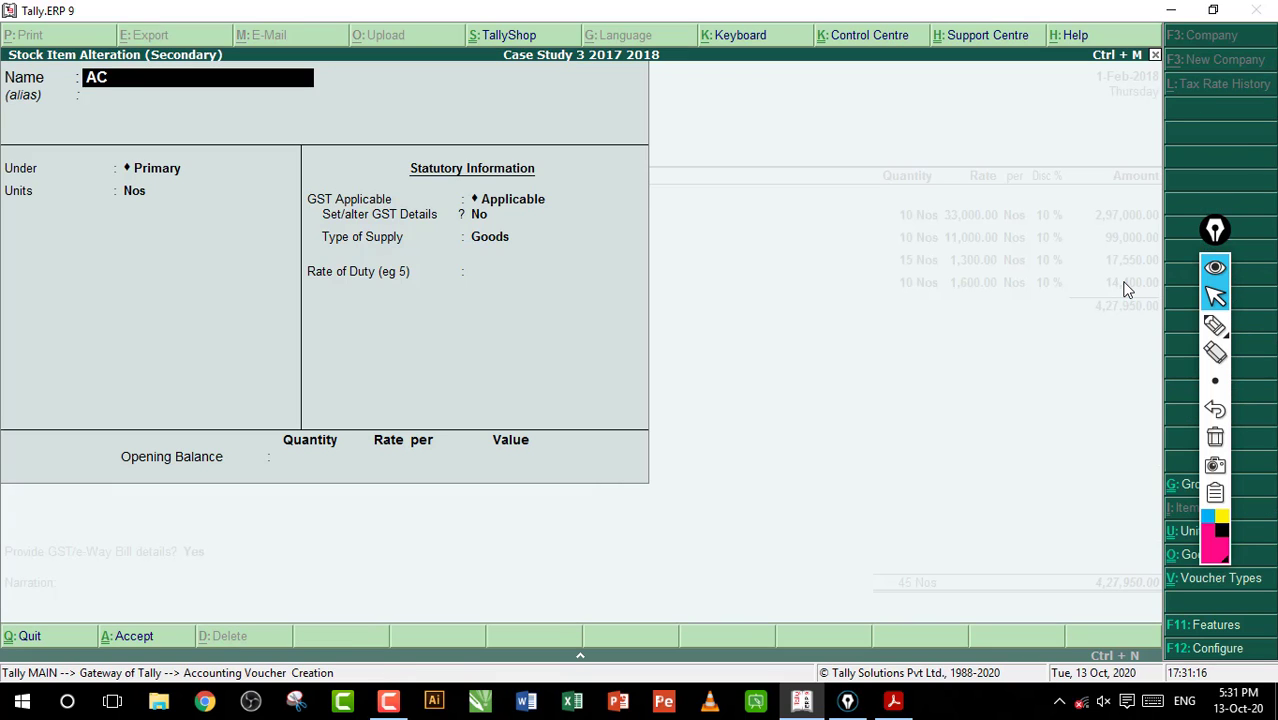
key(Return)
key(Return)
key(Return)
text(y)
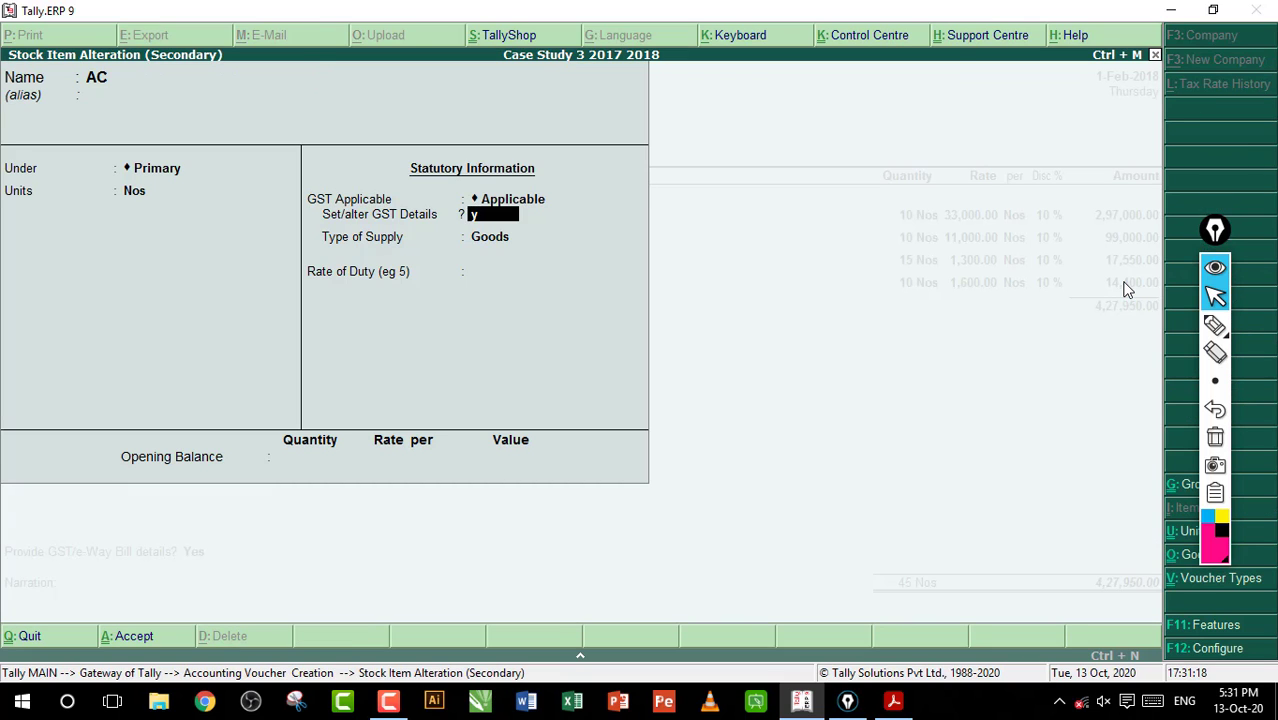
key(Return)
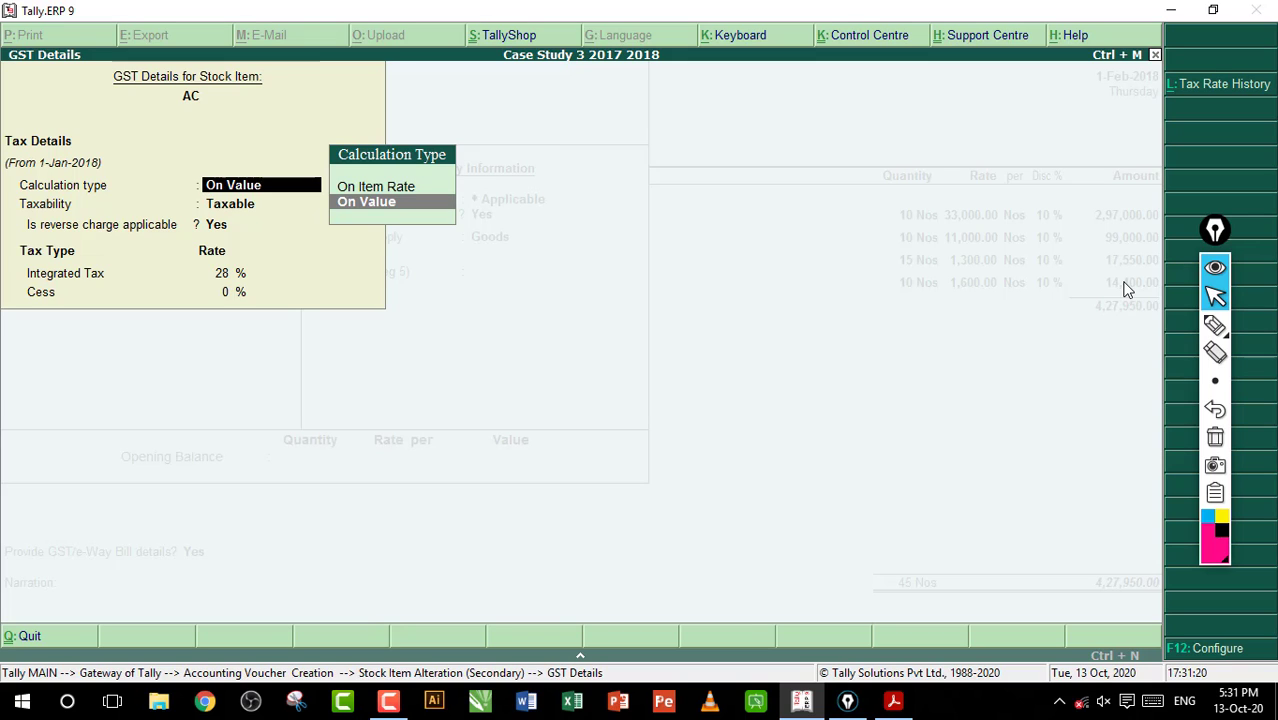
Set reverse charge applicable to No in AC's GST details and accept the tax rates
key(Return)
key(Return)
key(n)
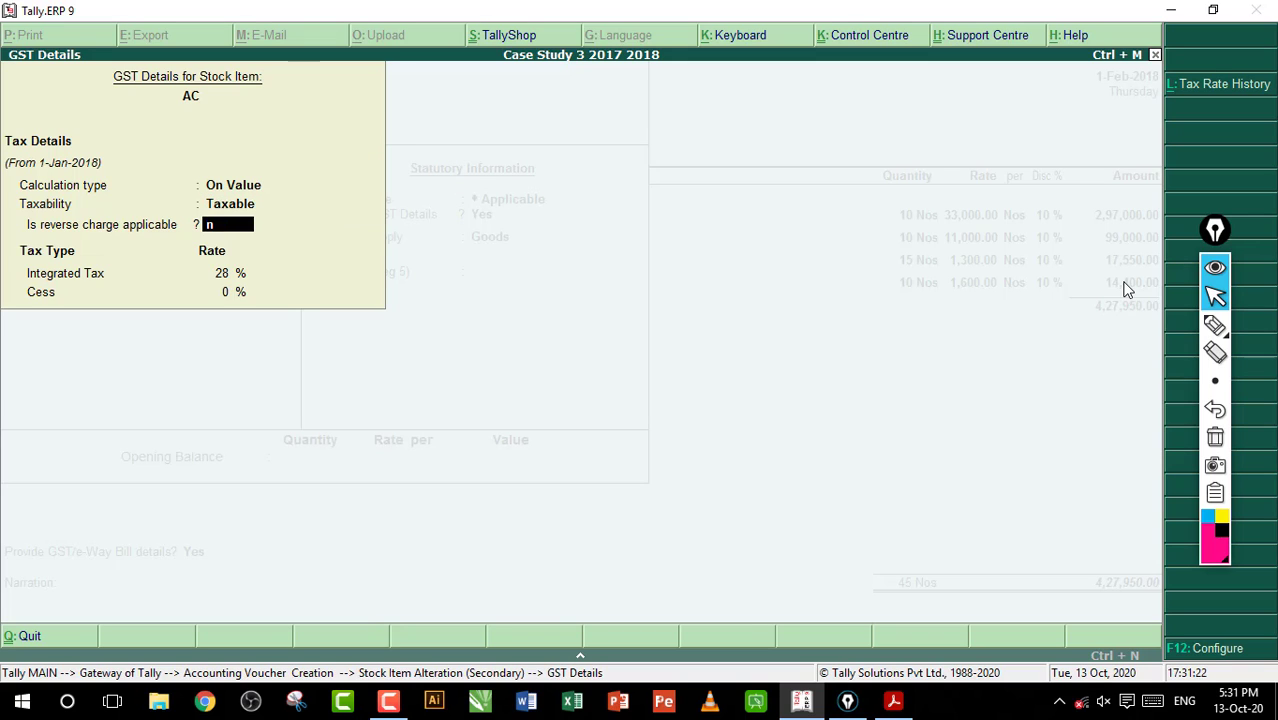
key(Return)
key(Return)
key(Return)
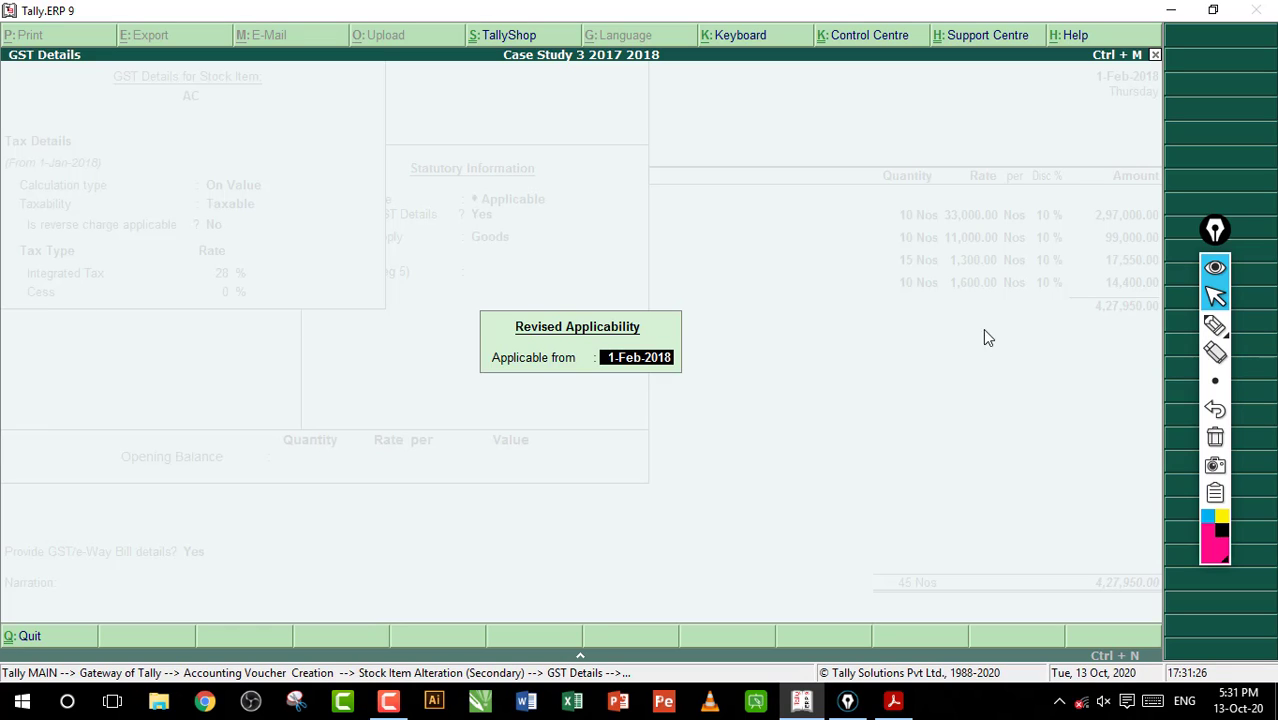
Underline the revised applicability date with the pen annotation and clear the mark
click(1214, 325)
drag(622, 379, 695, 366)
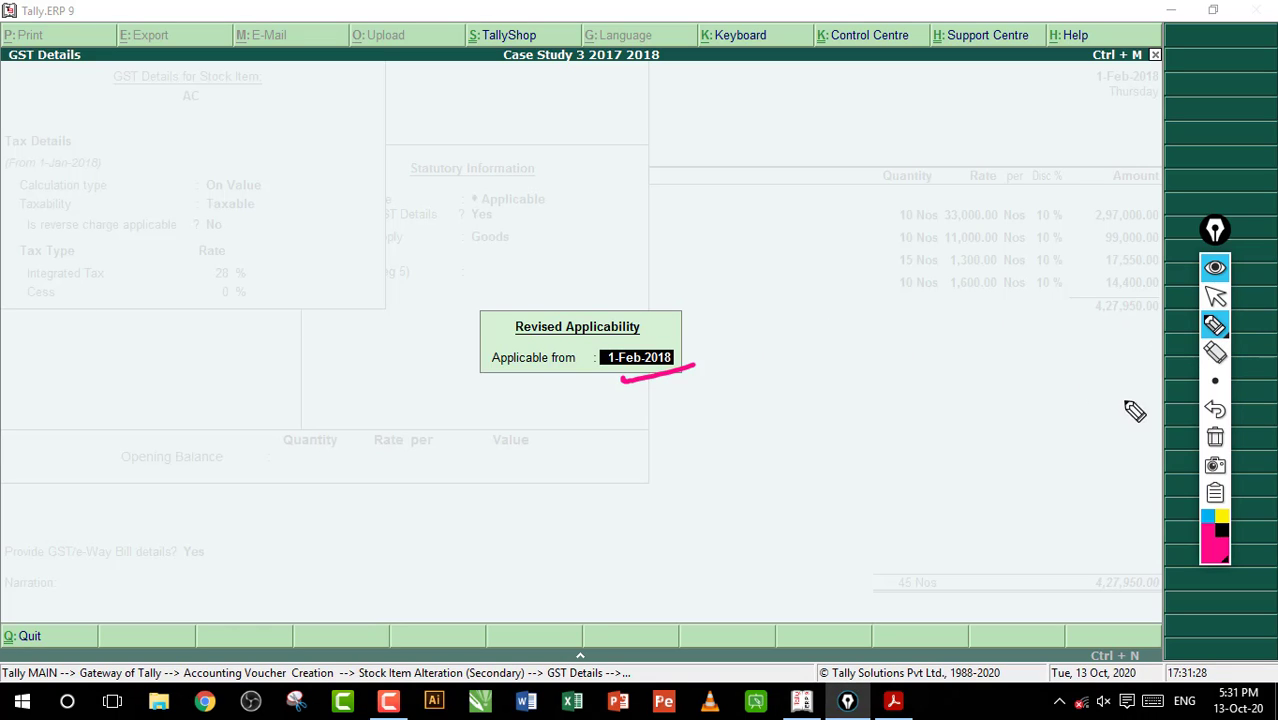
click(1215, 437)
click(1215, 296)
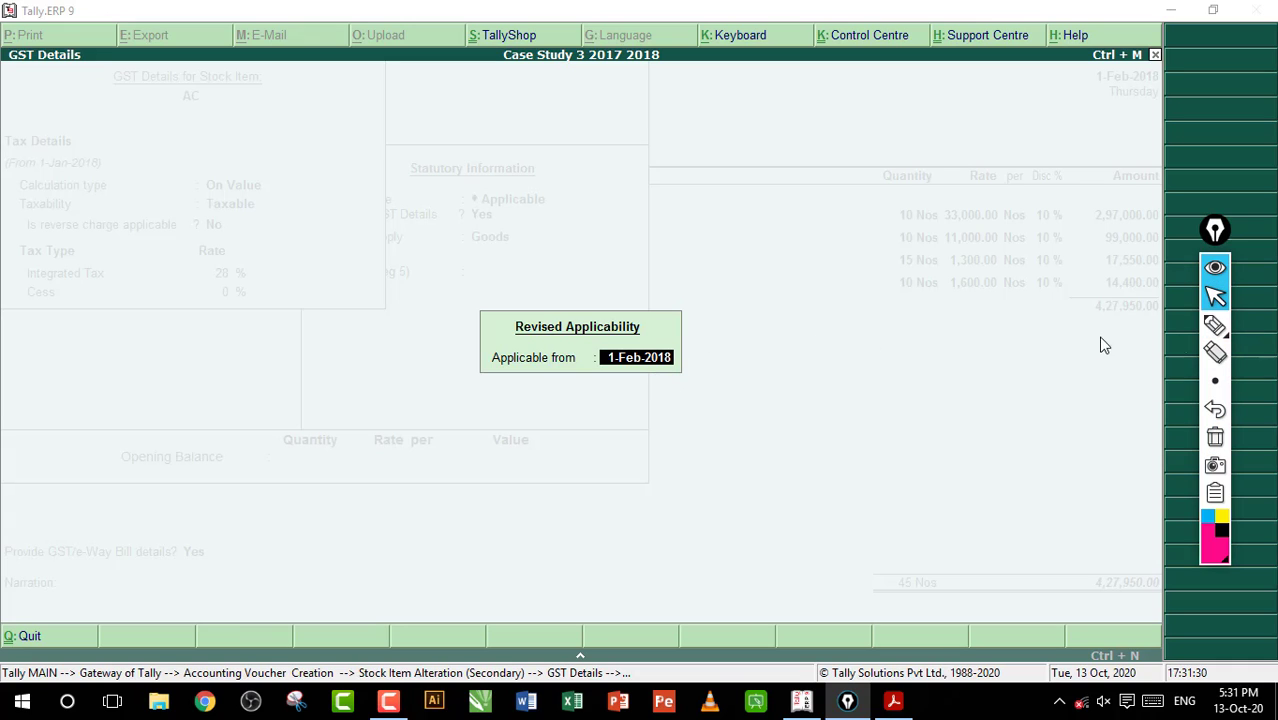
Annotate the GST screen with handwritten notes on the January date, "A/C" and "Yes", underline the applicability date, and clear all marks
click(1214, 325)
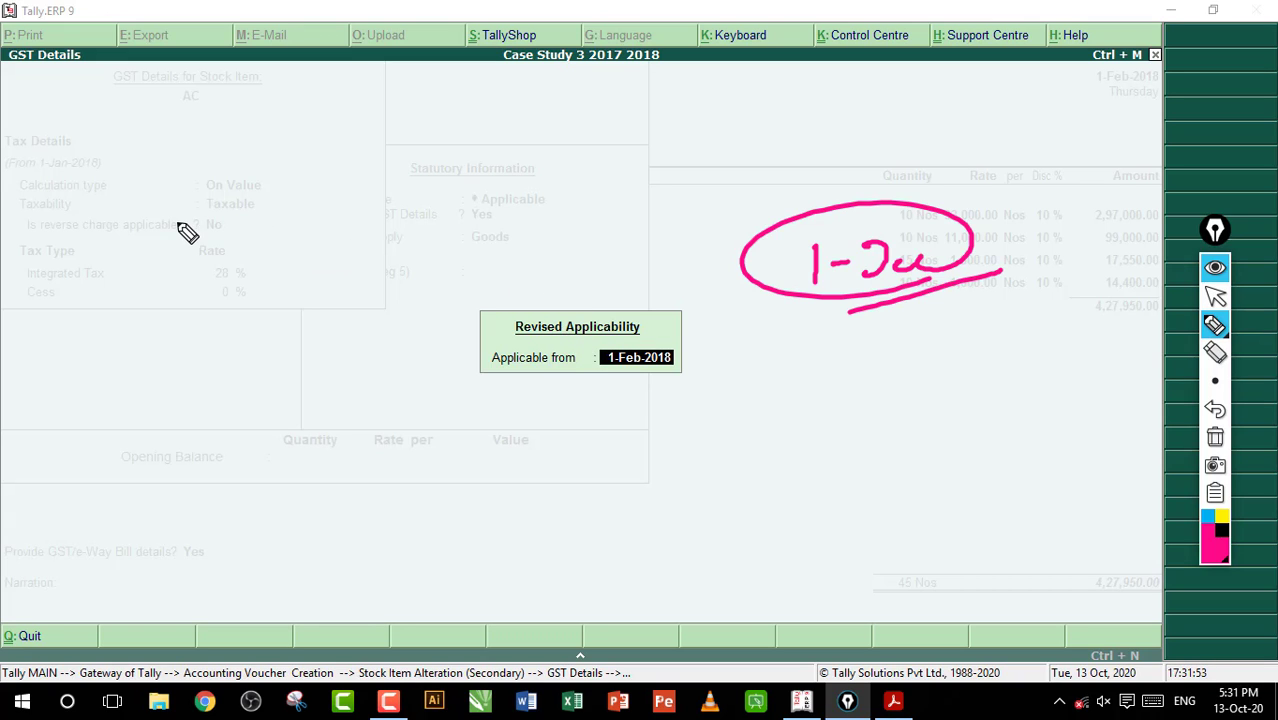
mouse_move(246, 222)
mouse_down()
mouse_move(244, 270)
mouse_move(270, 262)
mouse_up()
drag(245, 252, 282, 250)
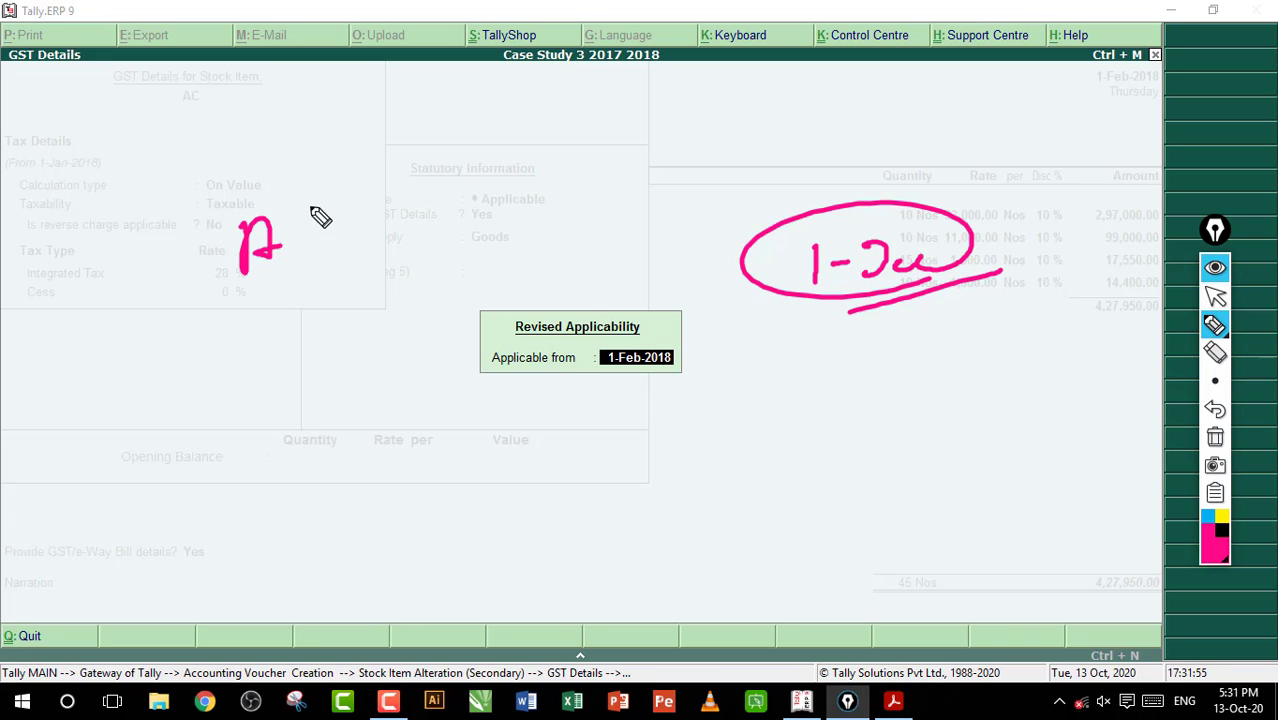
drag(310, 202, 310, 264)
drag(355, 222, 364, 258)
mouse_move(388, 182)
mouse_down()
mouse_move(397, 250)
mouse_move(260, 312)
mouse_up()
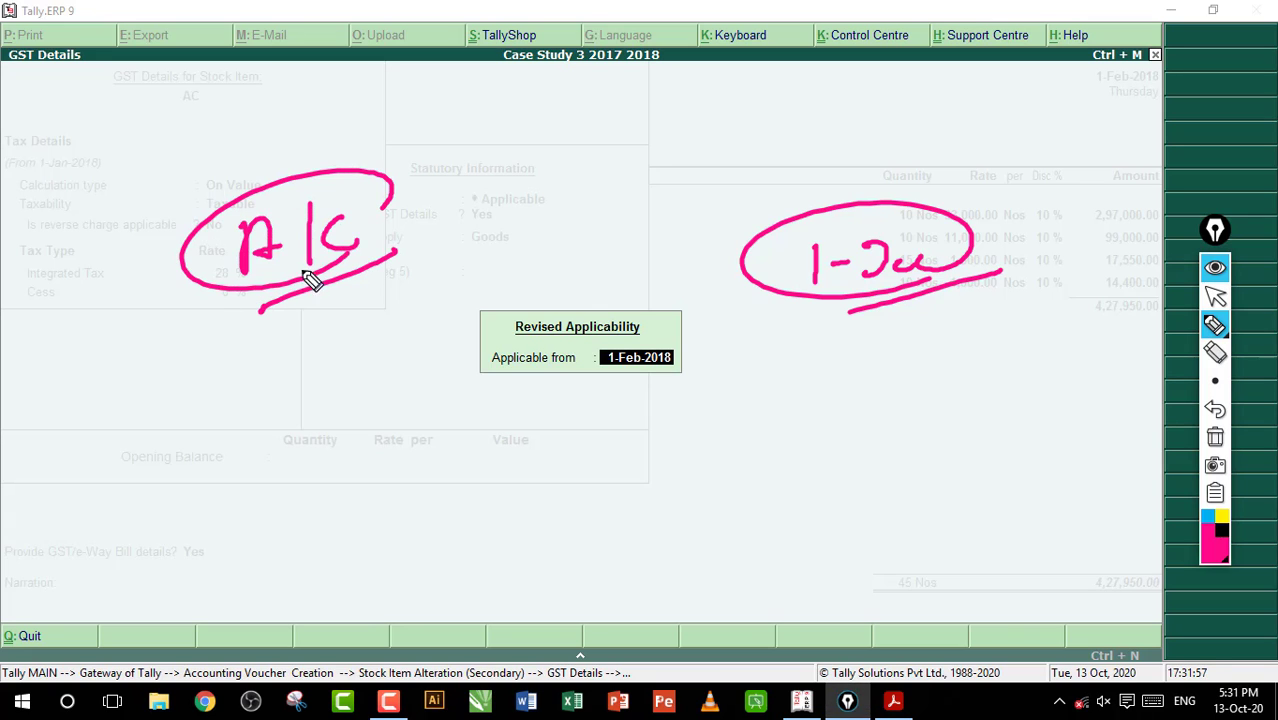
drag(432, 205, 456, 220)
mouse_move(466, 194)
mouse_down()
mouse_move(448, 240)
mouse_move(508, 234)
mouse_up()
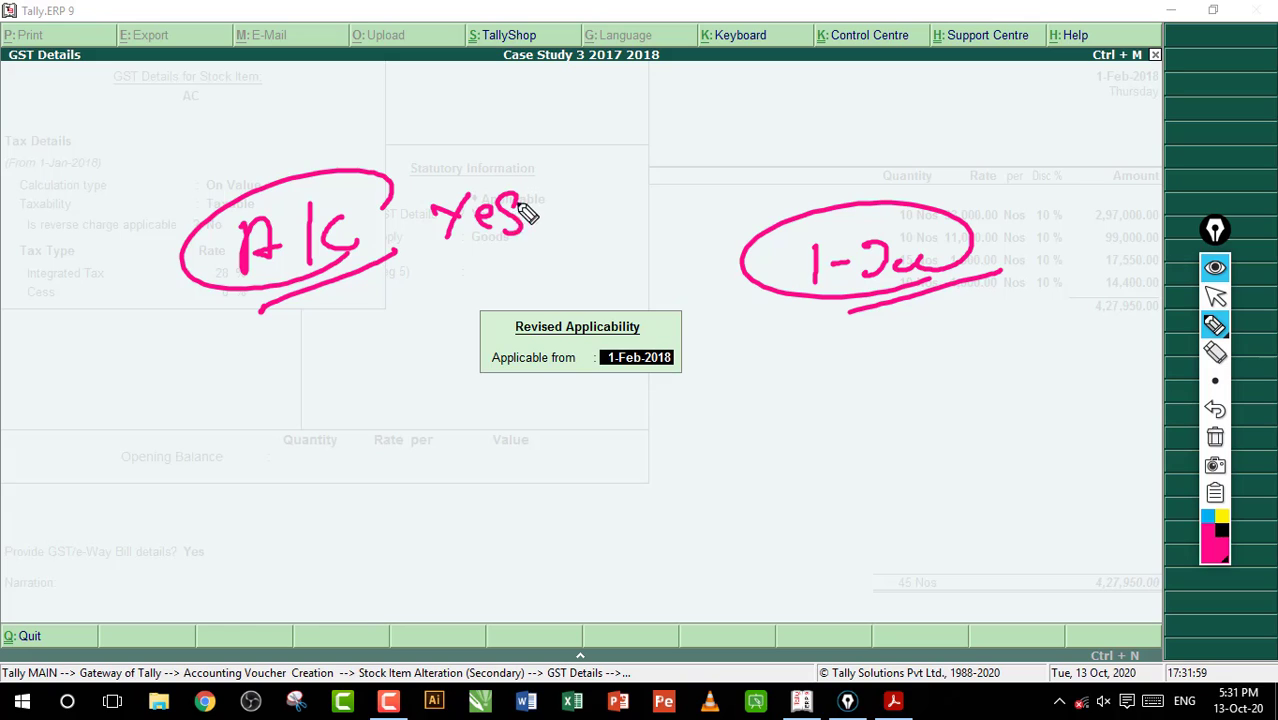
drag(612, 392, 712, 373)
click(1215, 437)
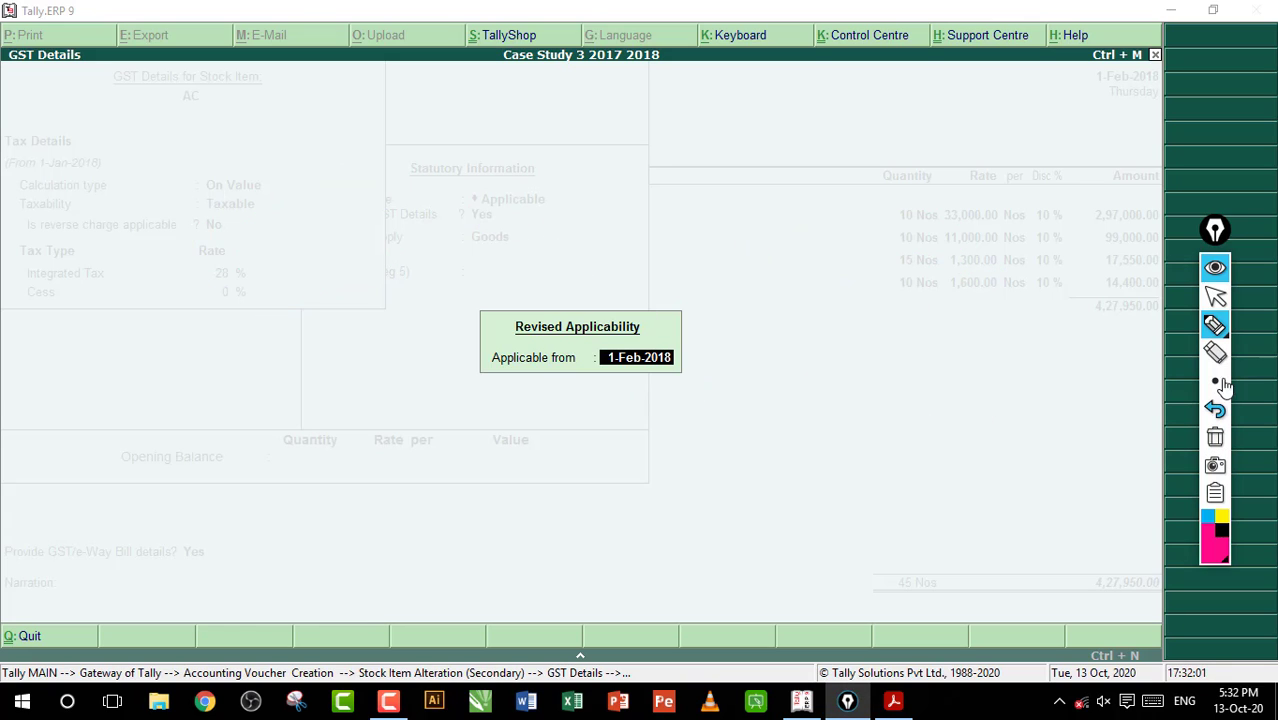
click(1215, 297)
Accept 1-Feb-2018 as the revised applicability date and save the AC stock item with Goods as its type of supply
key(Return)
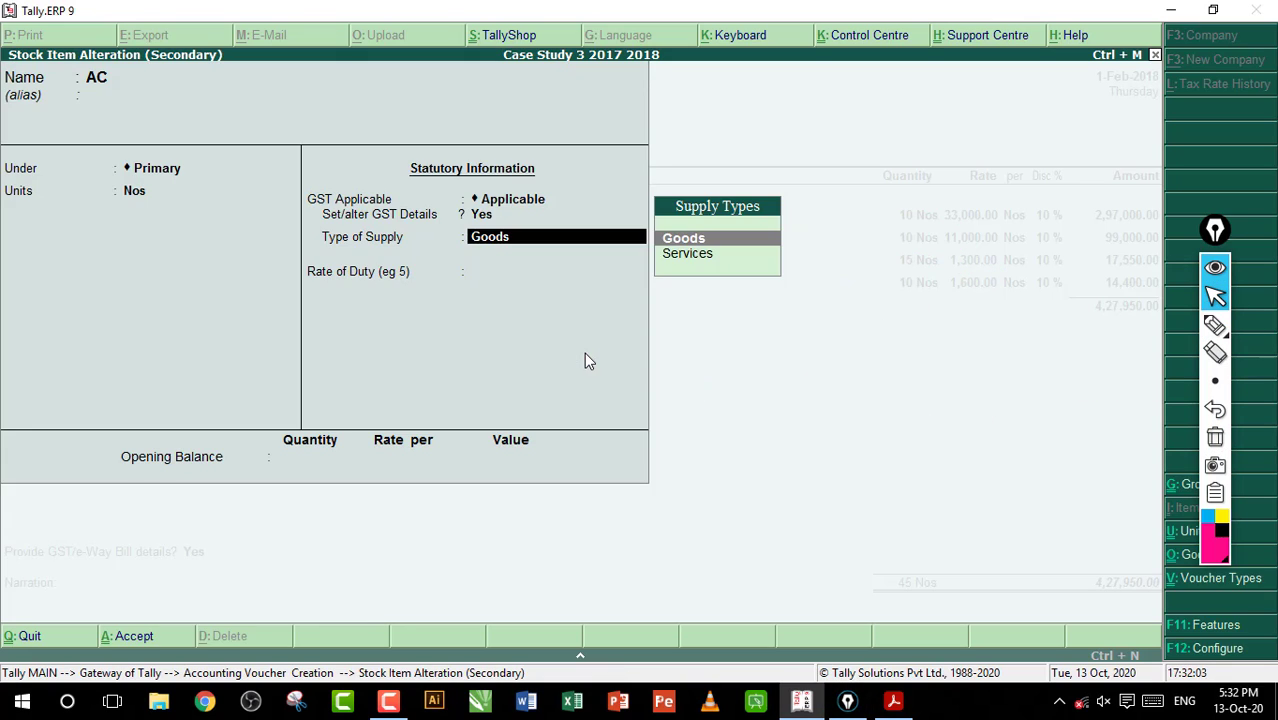
key(Return)
key(Return)
key(Return)
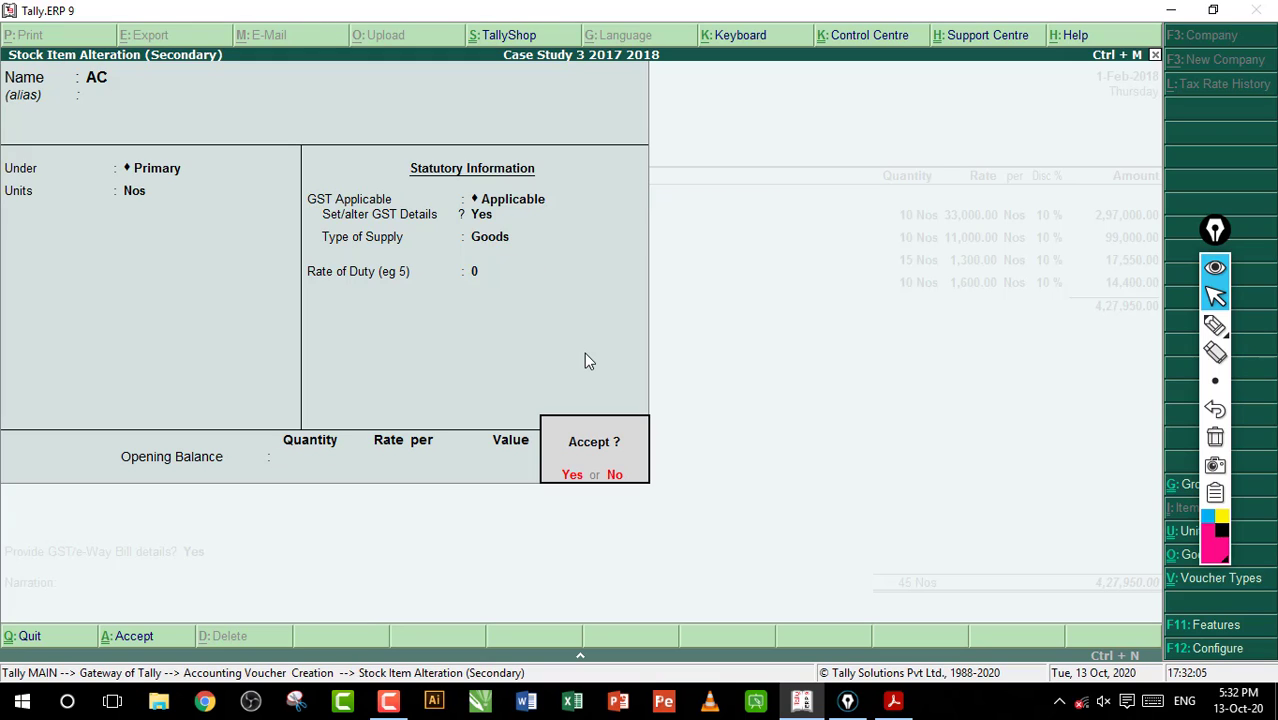
key(Return)
Reconfirm AC's Jodhpur allocation of 10 Nos and move on to the Battery line
key(Return)
key(Return)
key(Return)
key(Return)
key(Return)
key(Return)
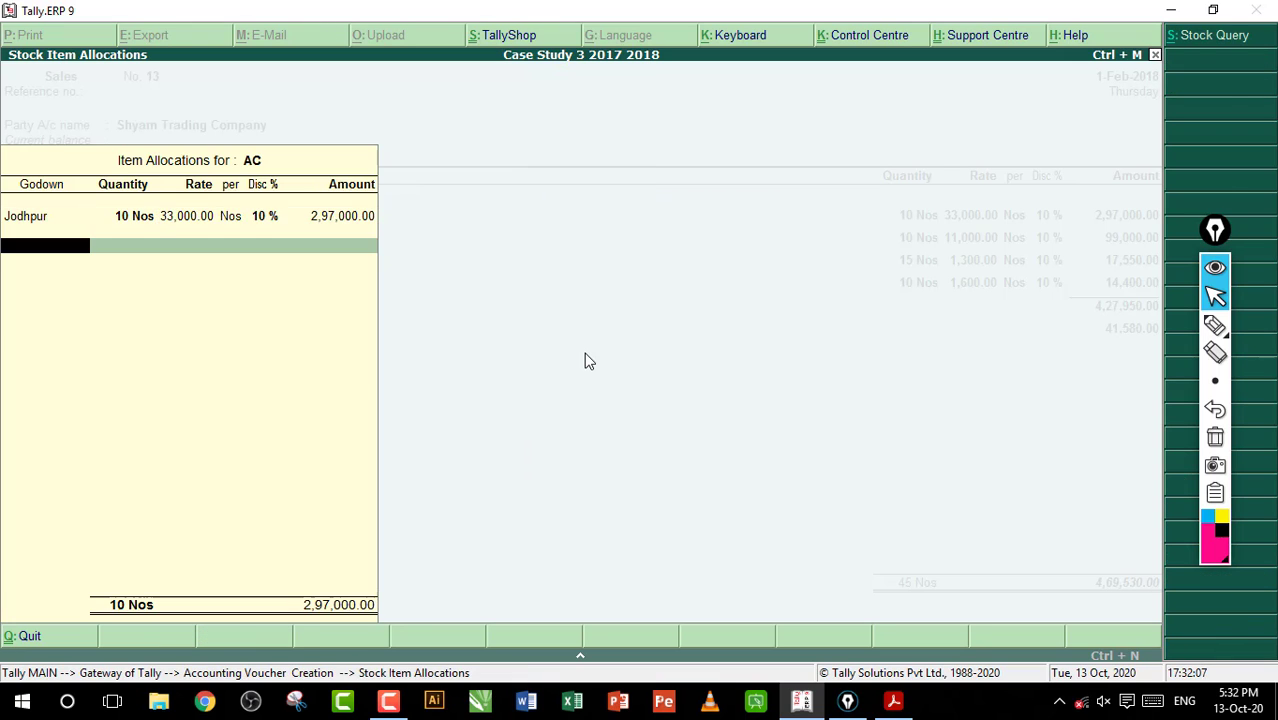
Open the Battery stock item for alteration and enable altering its GST details
key(Return)
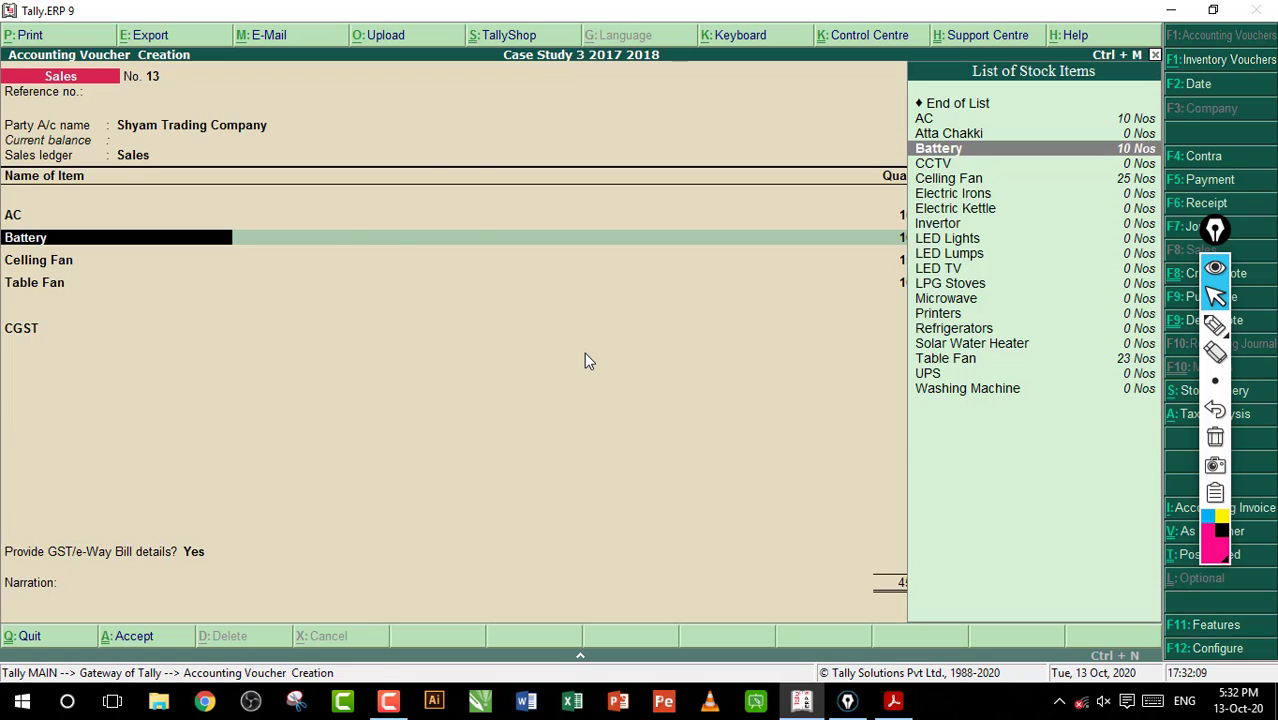
key(ctrl+Return)
key(Return)
key(Return)
key(Return)
key(Return)
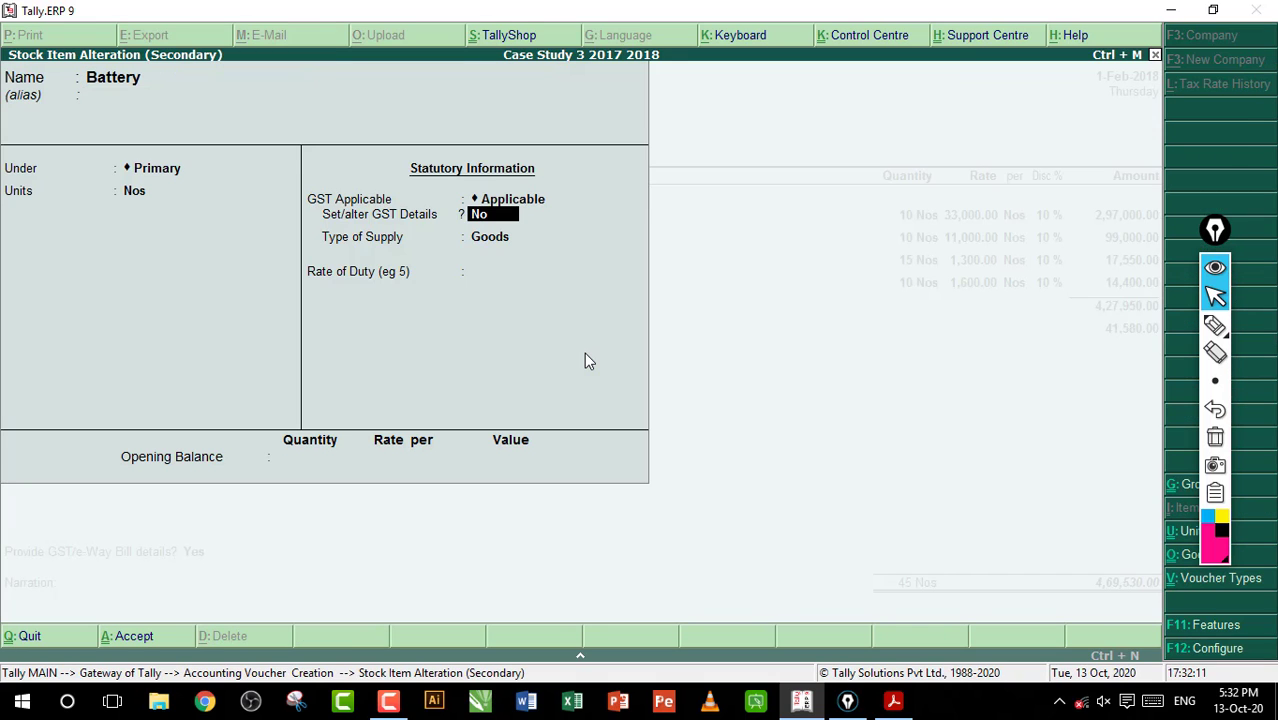
text(y)
Set Battery's reverse charge applicable to No, accept the revised applicability and save the stock item
key(Return)
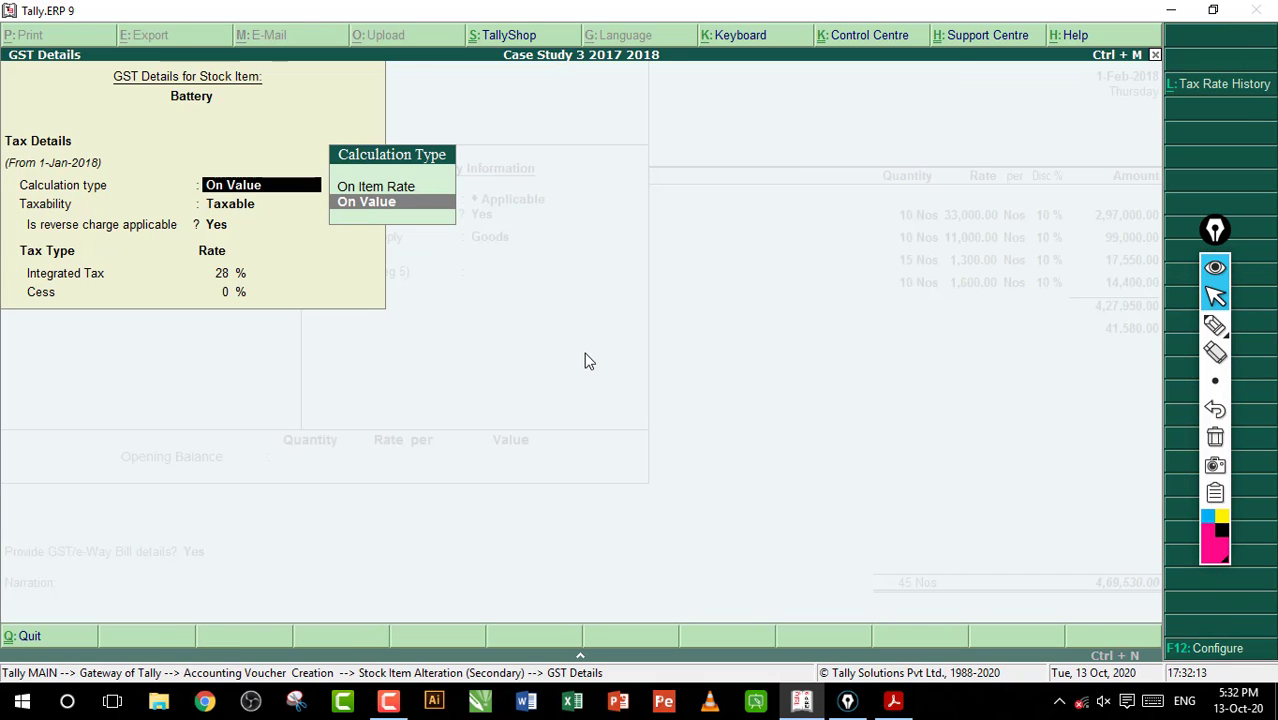
key(Return)
text(n)
key(Return)
key(Return)
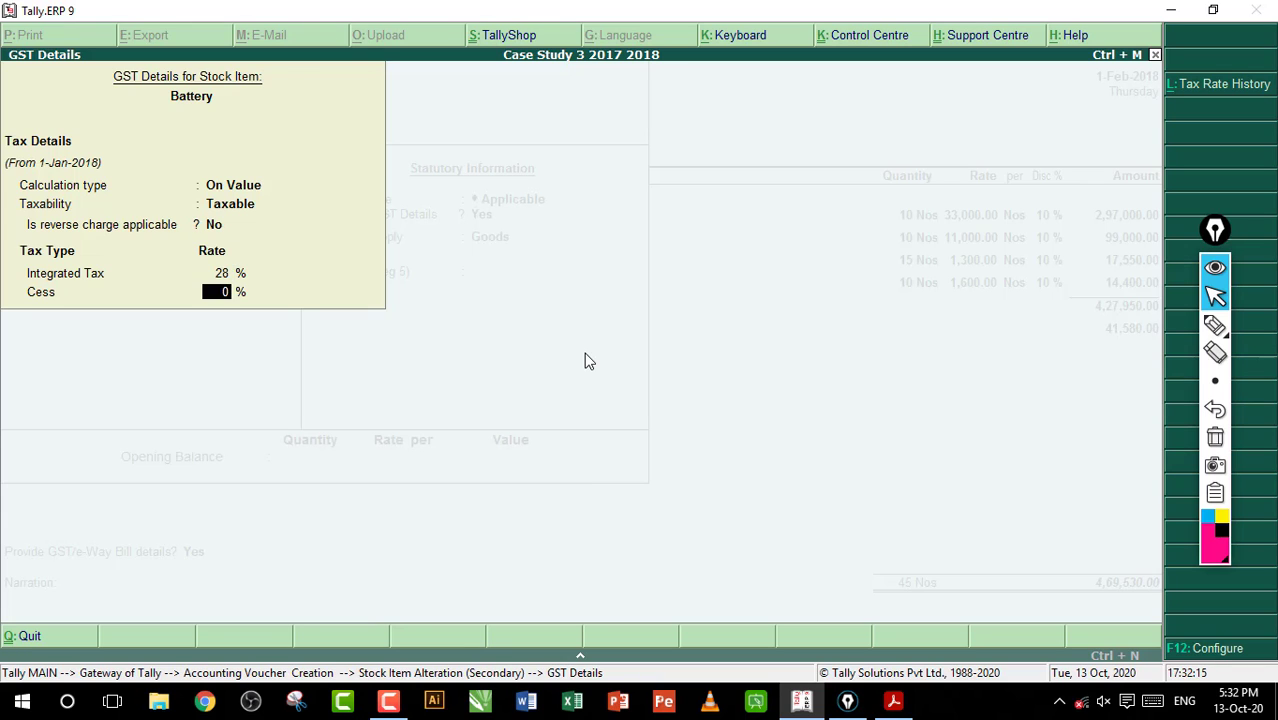
key(Return)
key(Return)
key(Return)
key(Return)
key(Return)
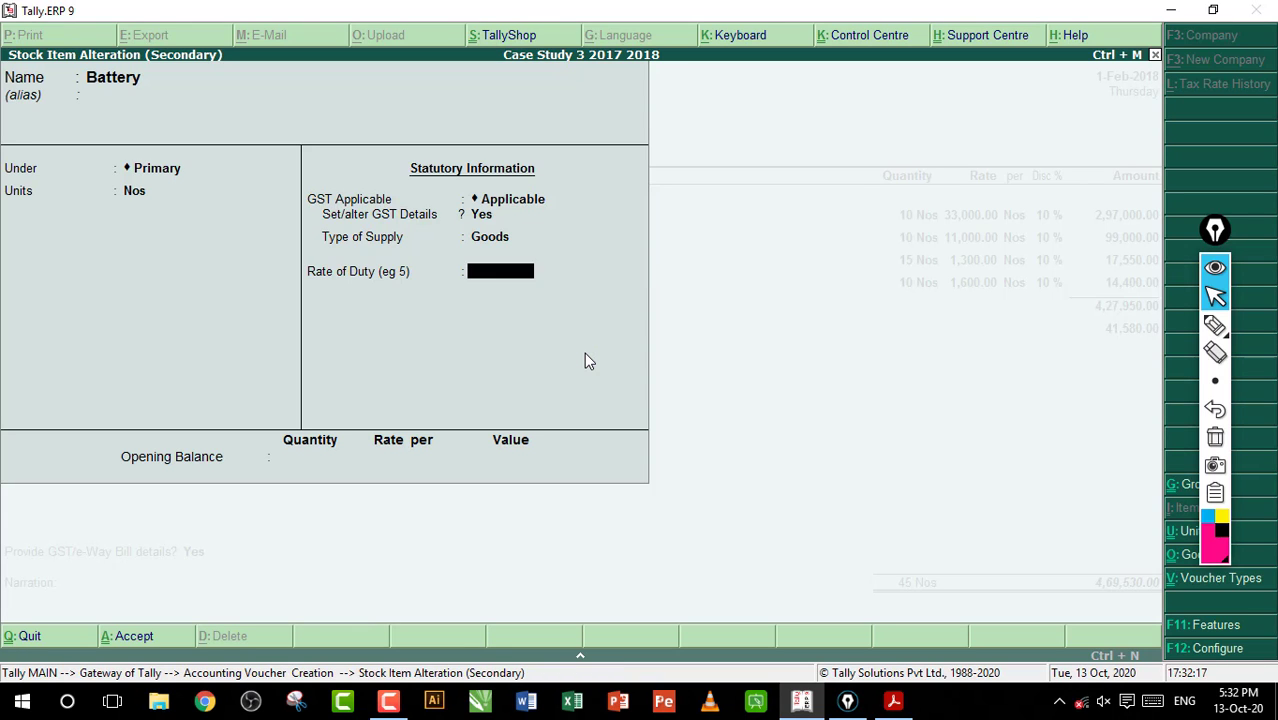
Reconfirm Battery's Jodhpur allocation of 10 Nos and move on to the Celling Fan line
key(Return)
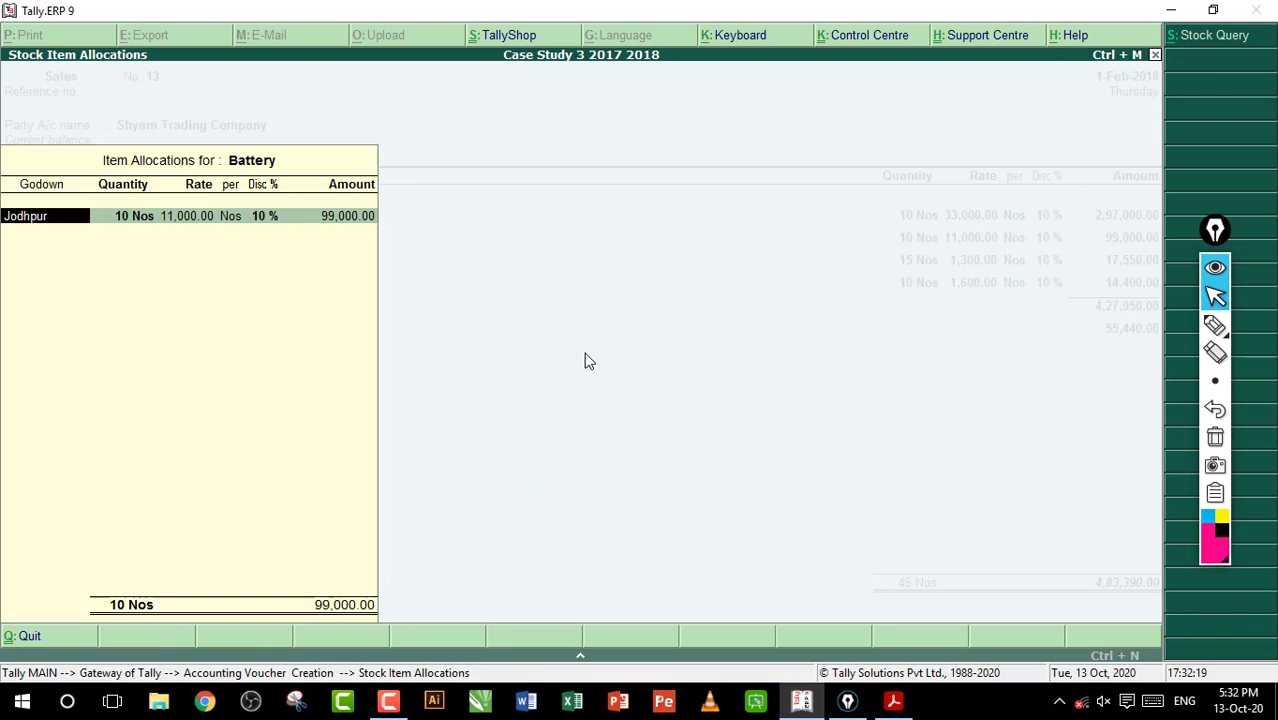
key(Return)
key(Return)
key(Return)
key(Return)
key(Return)
Open the Celling Fan stock item for alteration and enable altering its GST details
key(Return)
key(Return)
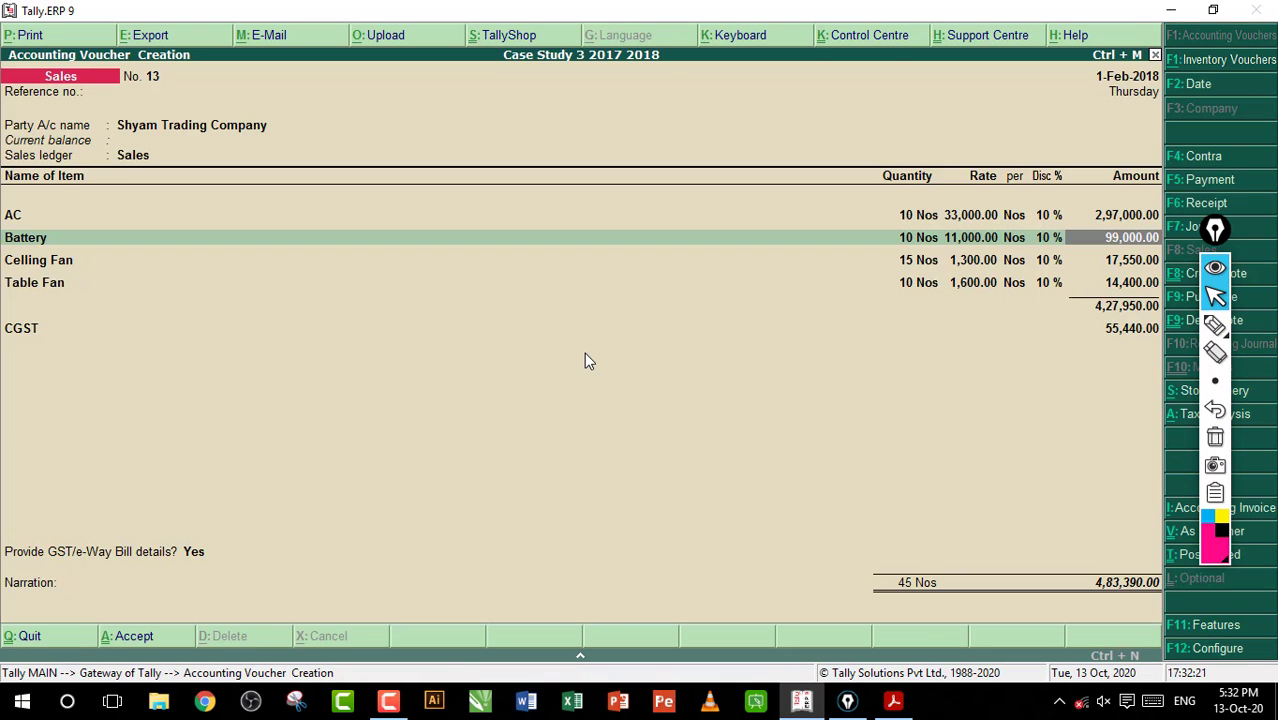
key(Return)
key(ctrl+Return)
key(Return)
key(Return)
key(Return)
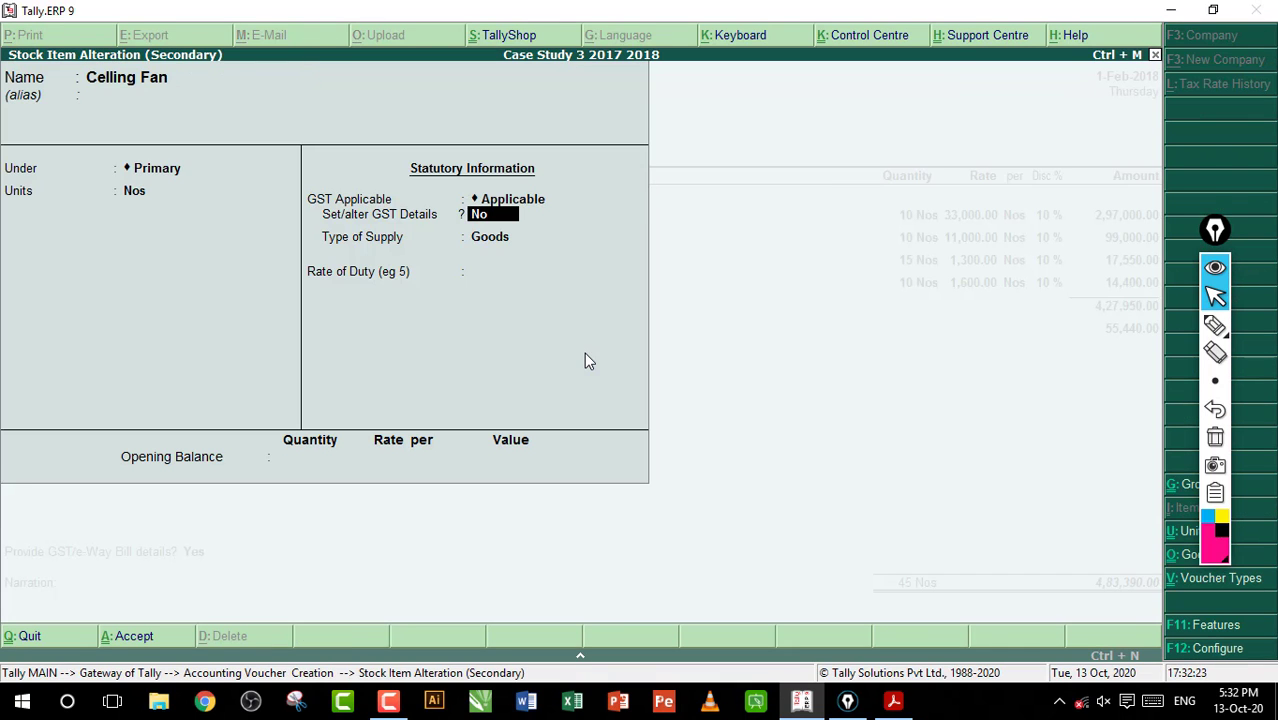
key(y)
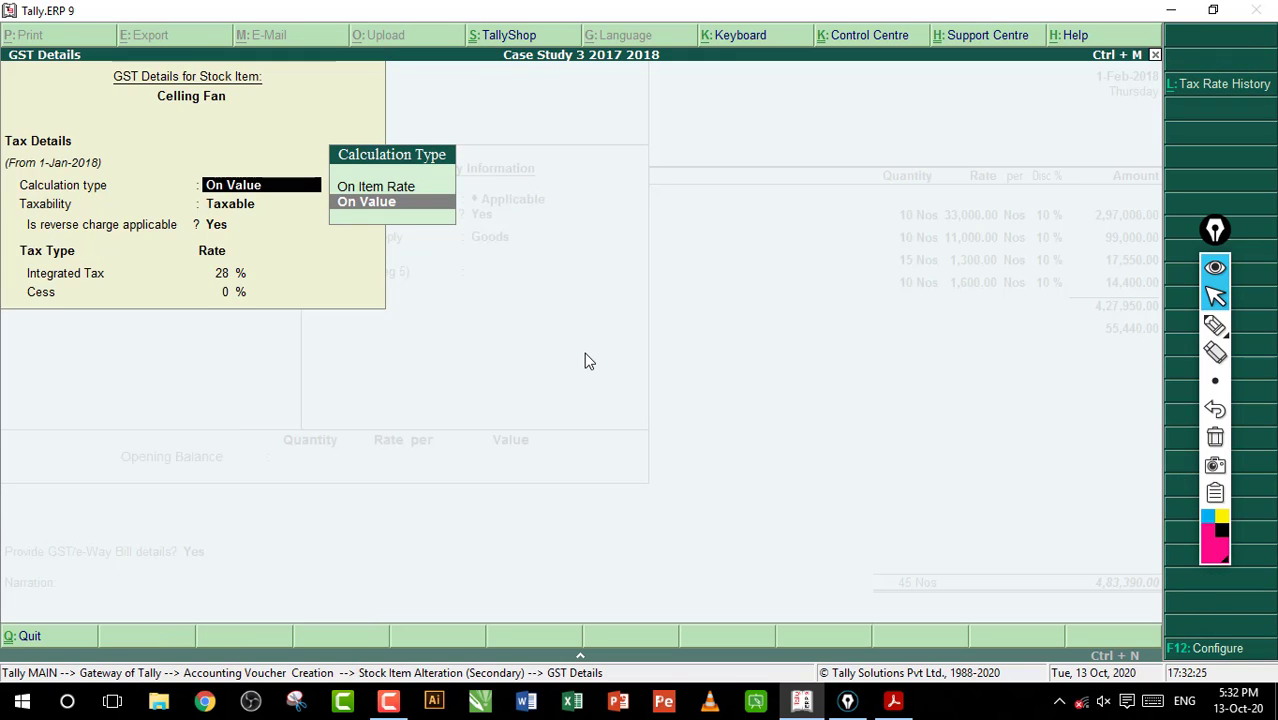
Set Celling Fan's reverse charge applicable to No, accept the revised applicability and save the stock item
key(Return)
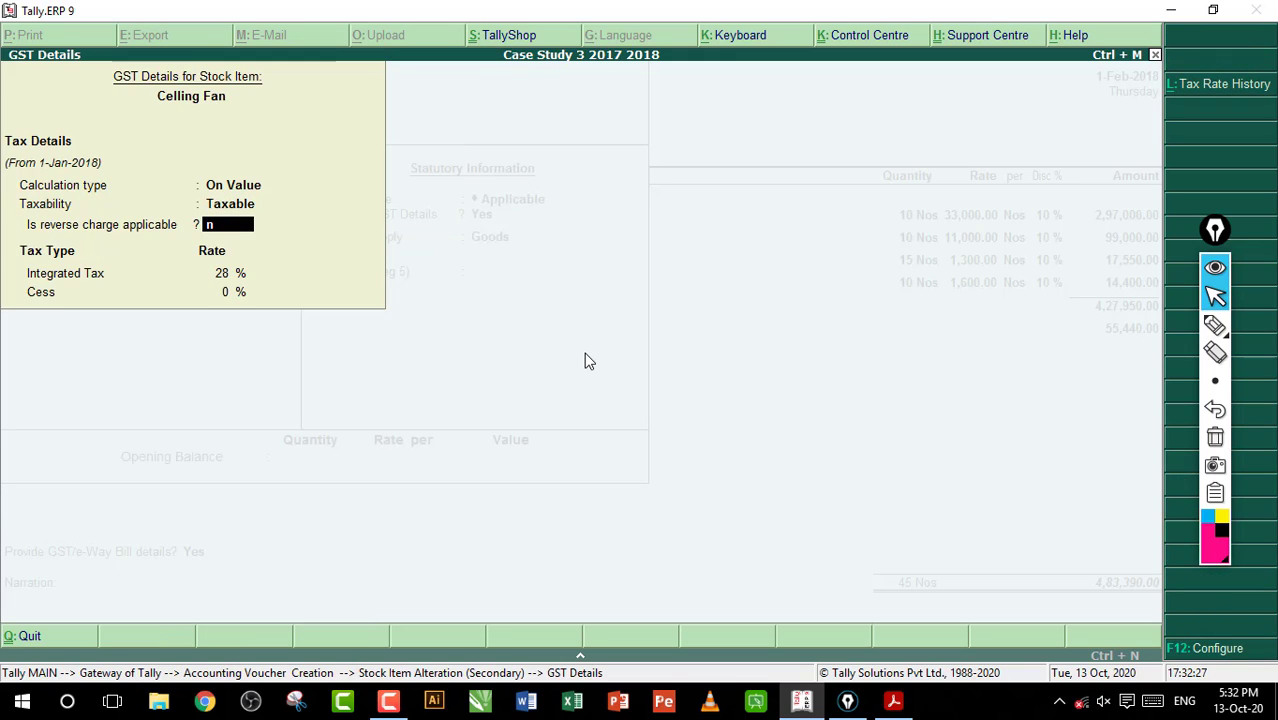
key(Return)
key(Return)
key(Return)
key(Return)
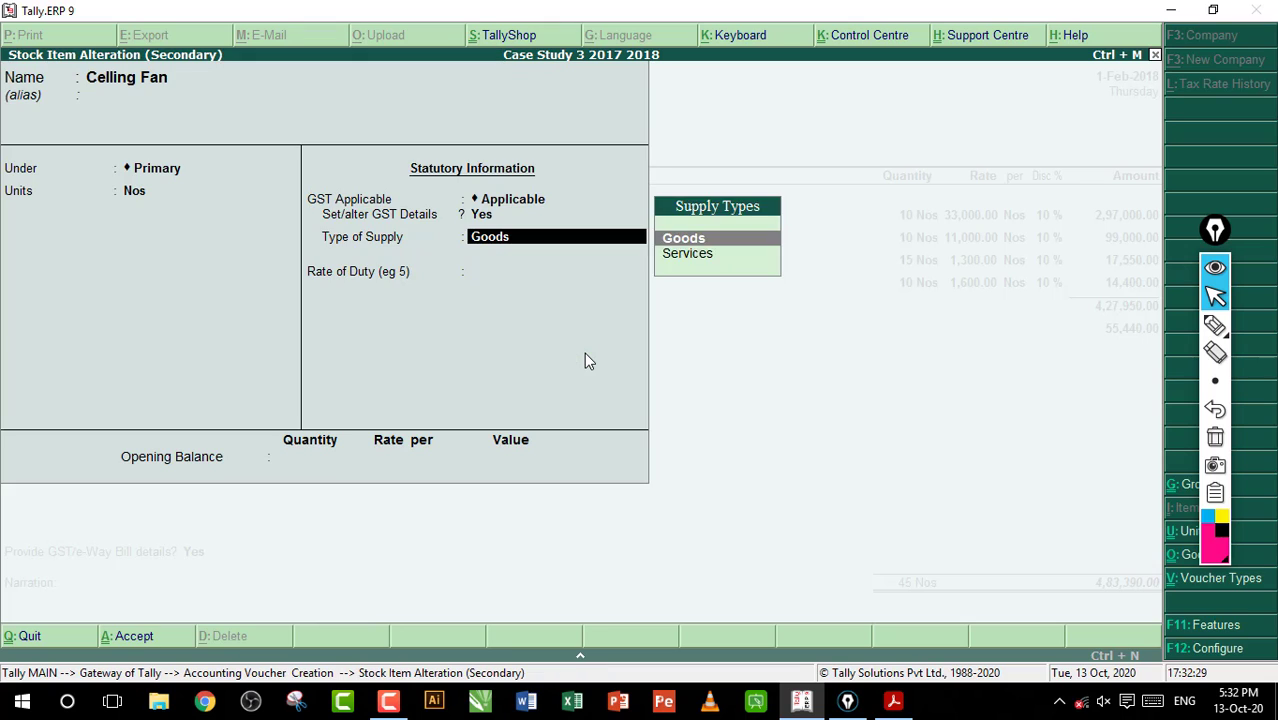
key(Return)
key(Return)
Reconfirm Celling Fan's Jodhpur allocation of 15 Nos and move on to the Table Fan line
key(Return)
key(Return)
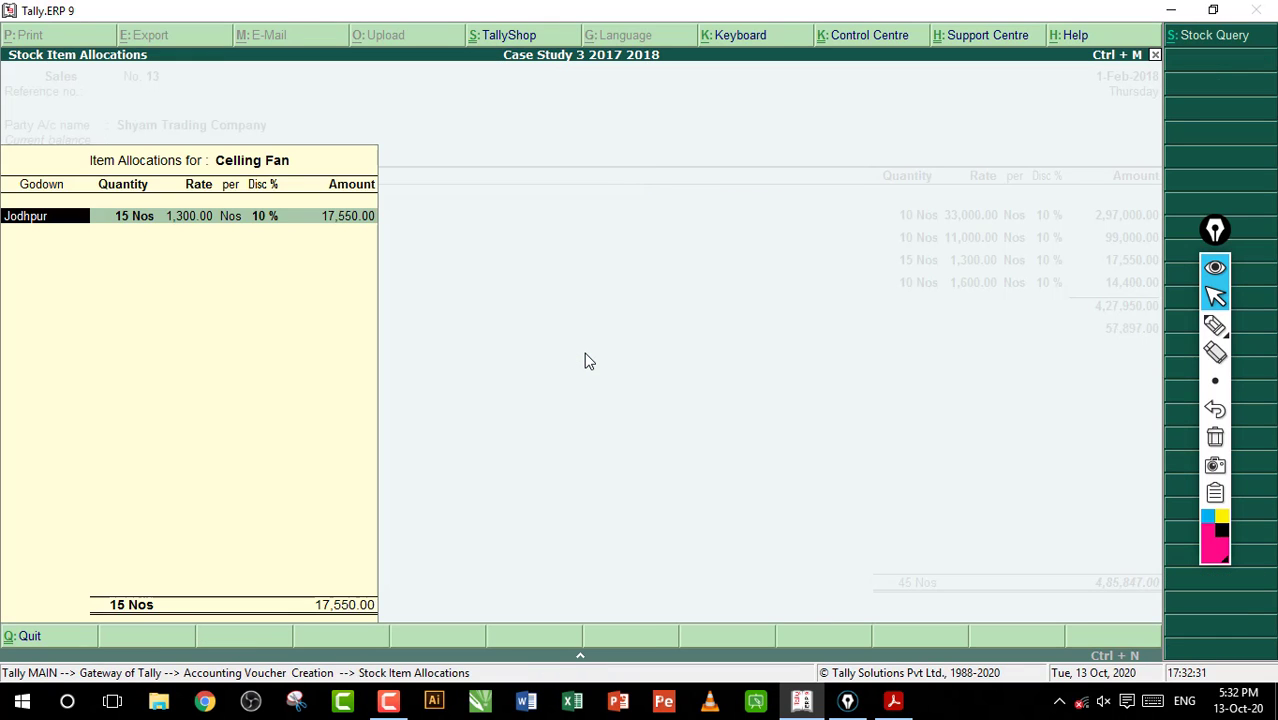
key(Return)
key(Return)
key(Return)
key(Return)
key(Return)
key(Return)
key(Return)
key(Return)
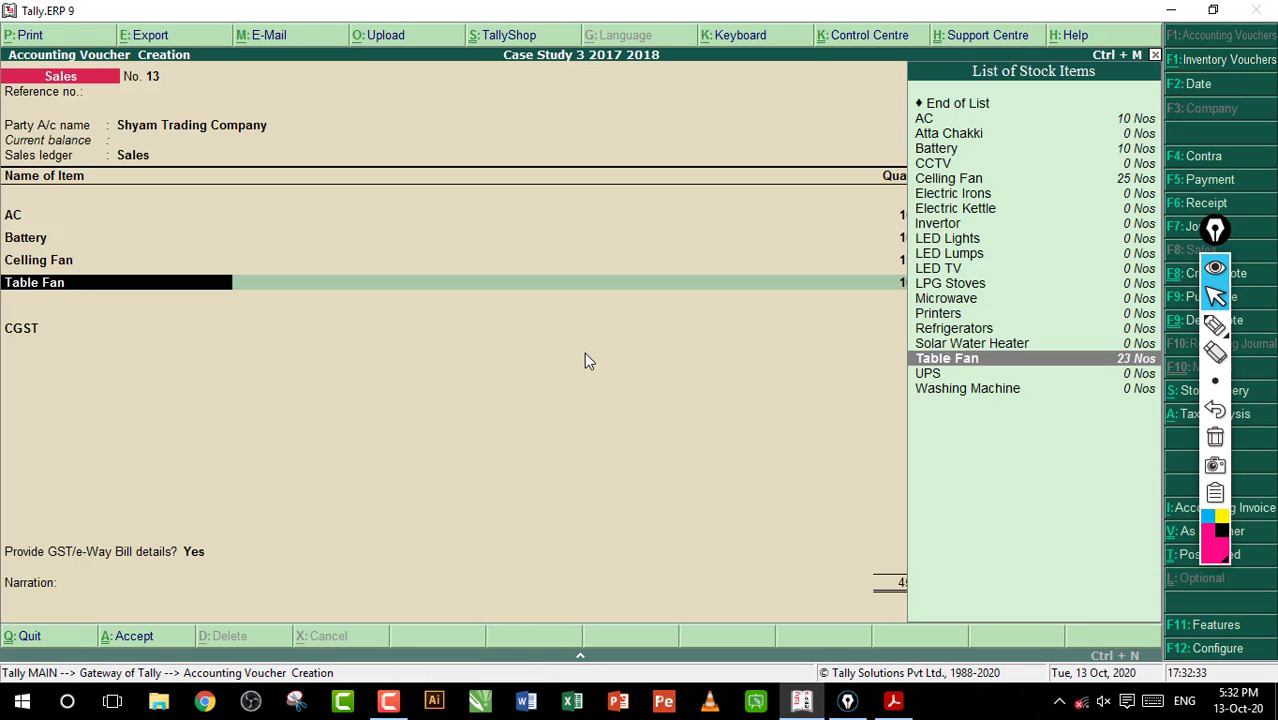
Open the Table Fan stock item for alteration and enable altering its GST details
key(ctrl+Return)
key(Return)
key(Return)
key(Return)
key(Return)
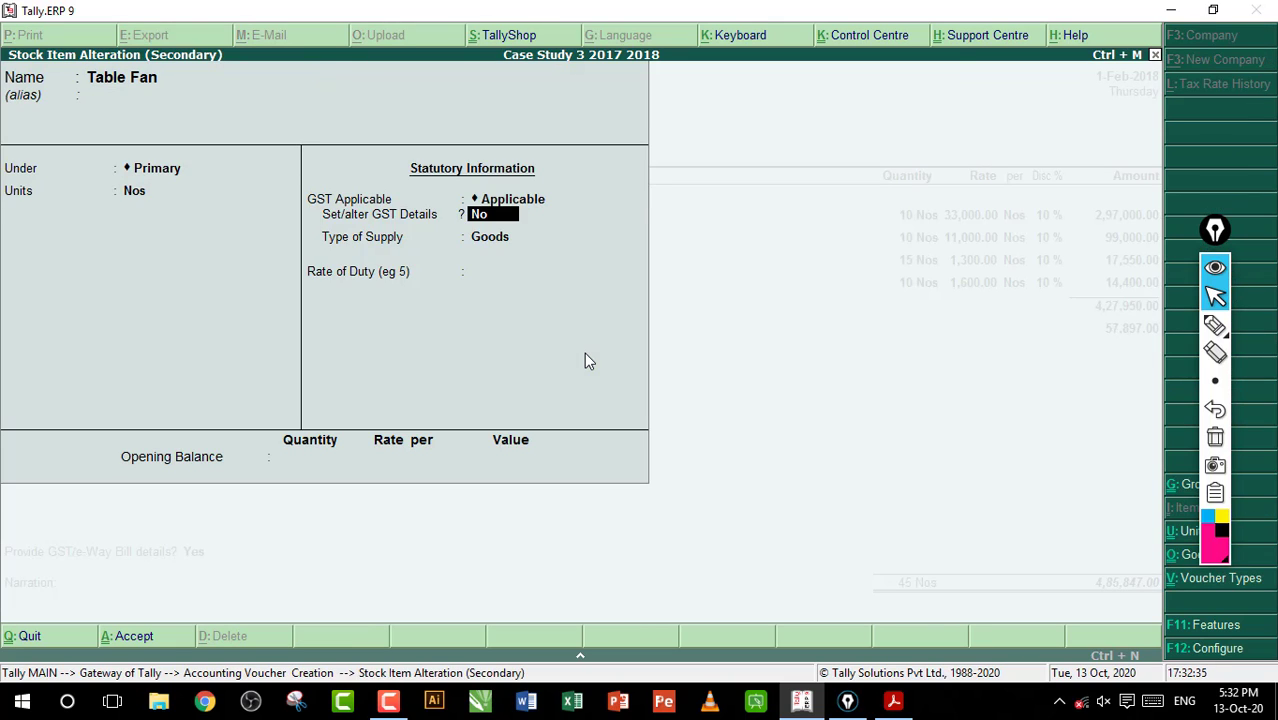
key(y)
Set Table Fan's reverse charge applicable to No, accept the revised applicability and save the stock item
key(Return)
key(Return)
key(Return)
key(Return)
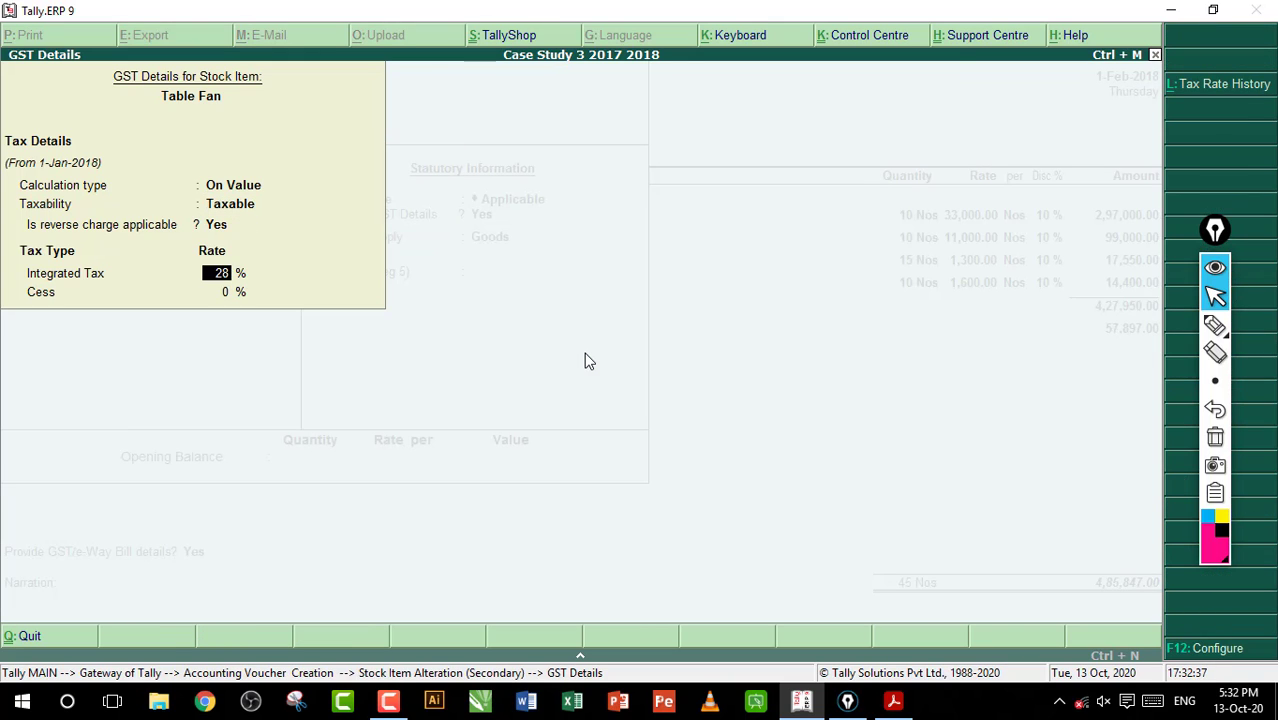
key(Up)
text(n)
key(Return)
key(Return)
key(Return)
key(Return)
key(Return)
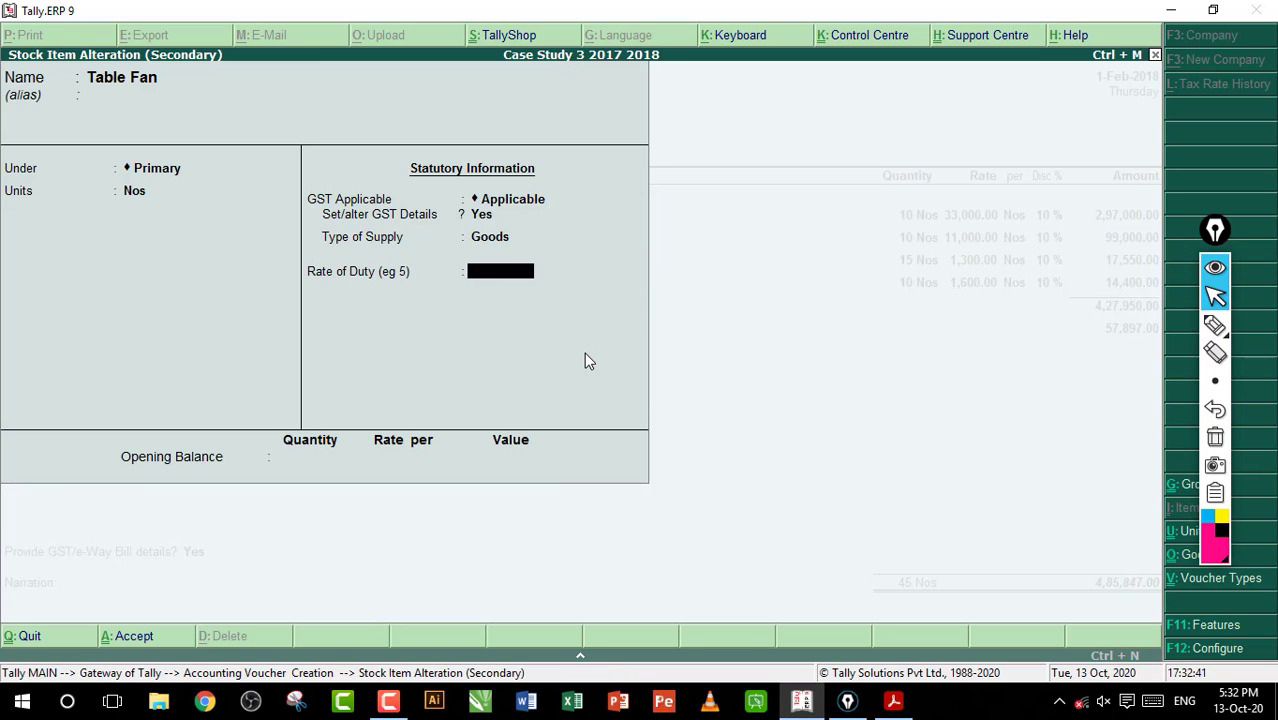
key(Return)
Reconfirm Table Fan's Jodhpur allocation of 10 Nos and return to its line in the sales voucher
key(Return)
key(Return)
key(Return)
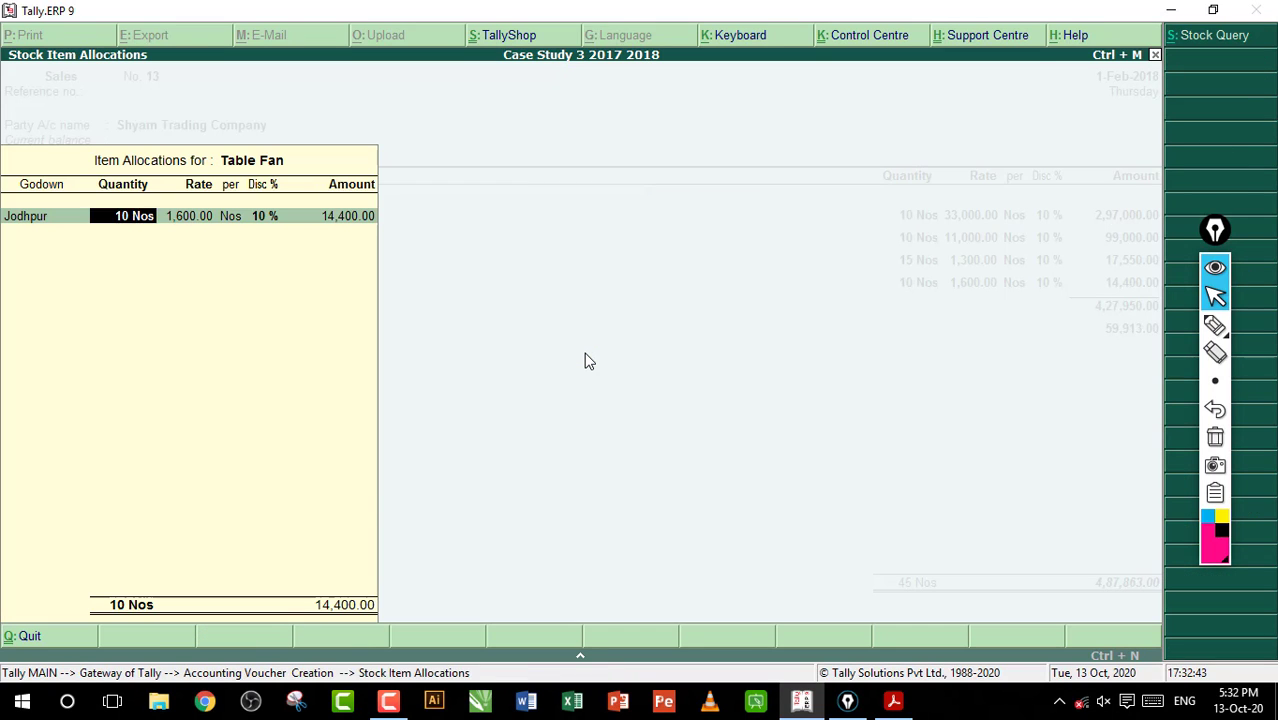
key(Return)
key(Return)
key(Return)
Reconfirm the CGST tax line in the sales voucher and add the SGST ledger below it
key(Return)
key(Return)
key(Return)
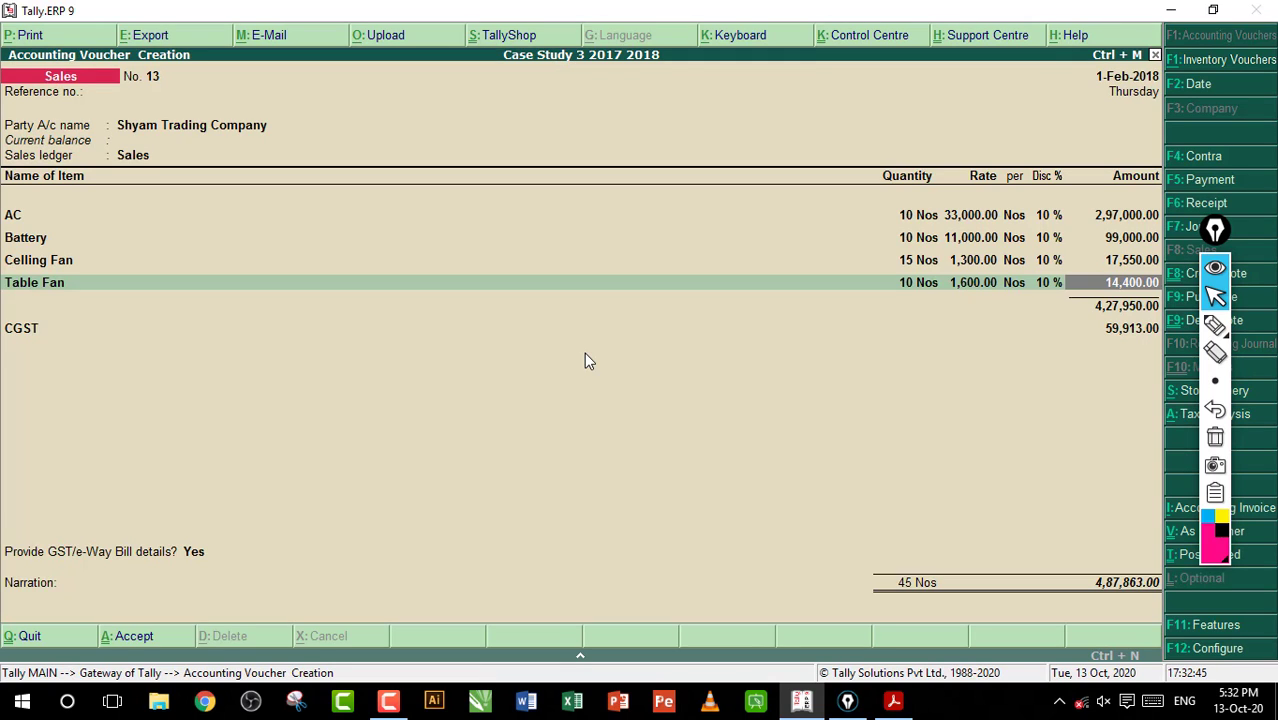
key(Return)
key(Return)
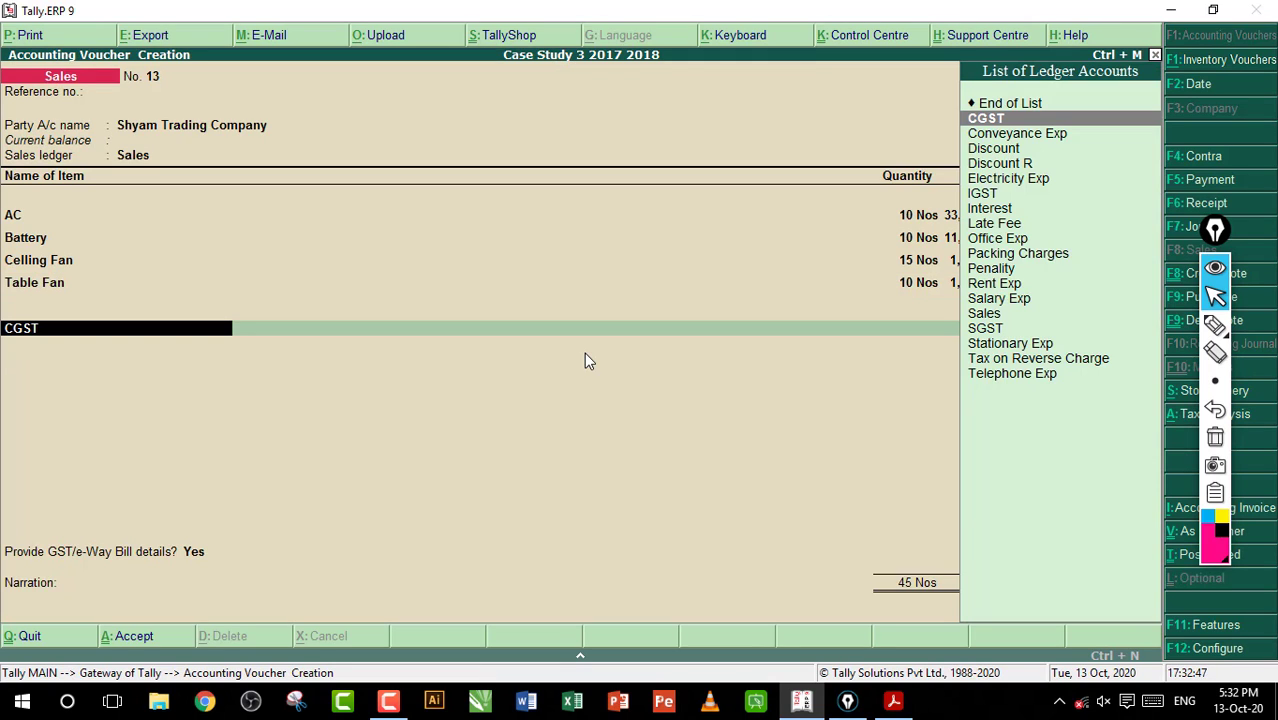
key(Return)
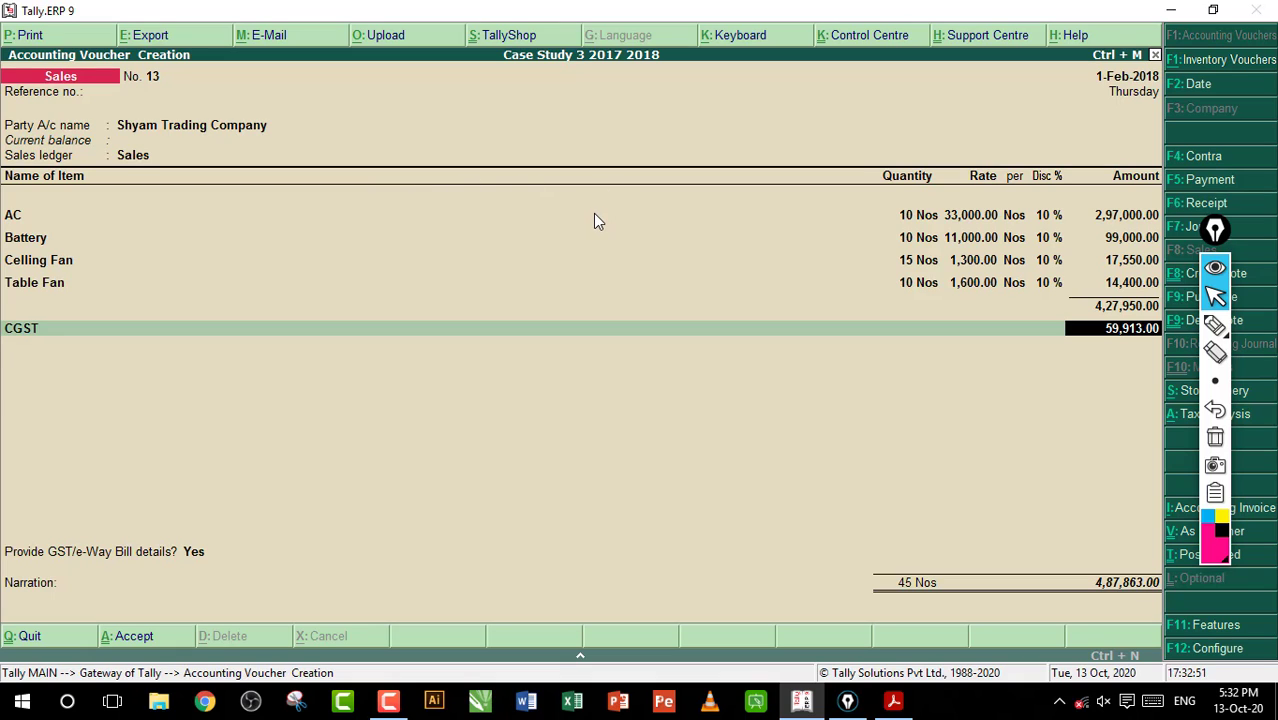
key(Return)
text(S)
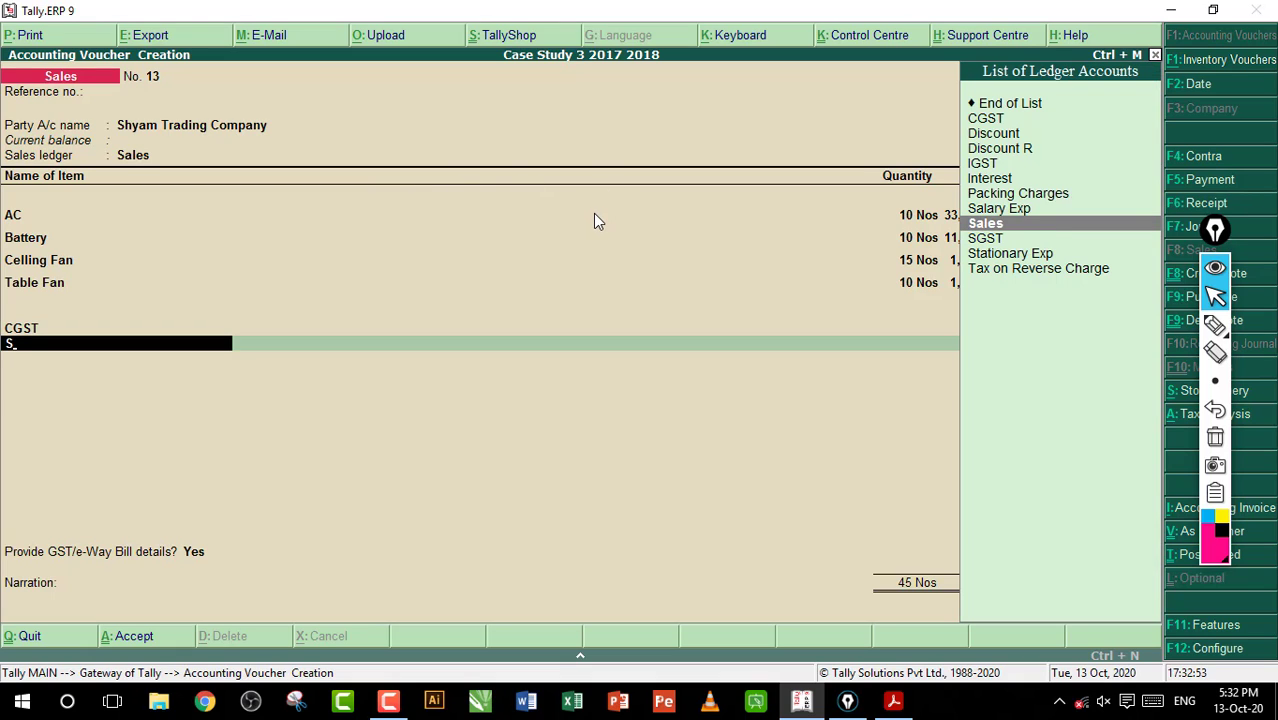
text(G)
key(Return)
Set Provide GST/e-Way Bill details to No, leaving the statutory details blank, and save the Shyam Trading Company sales voucher
key(Return)
key(Return)
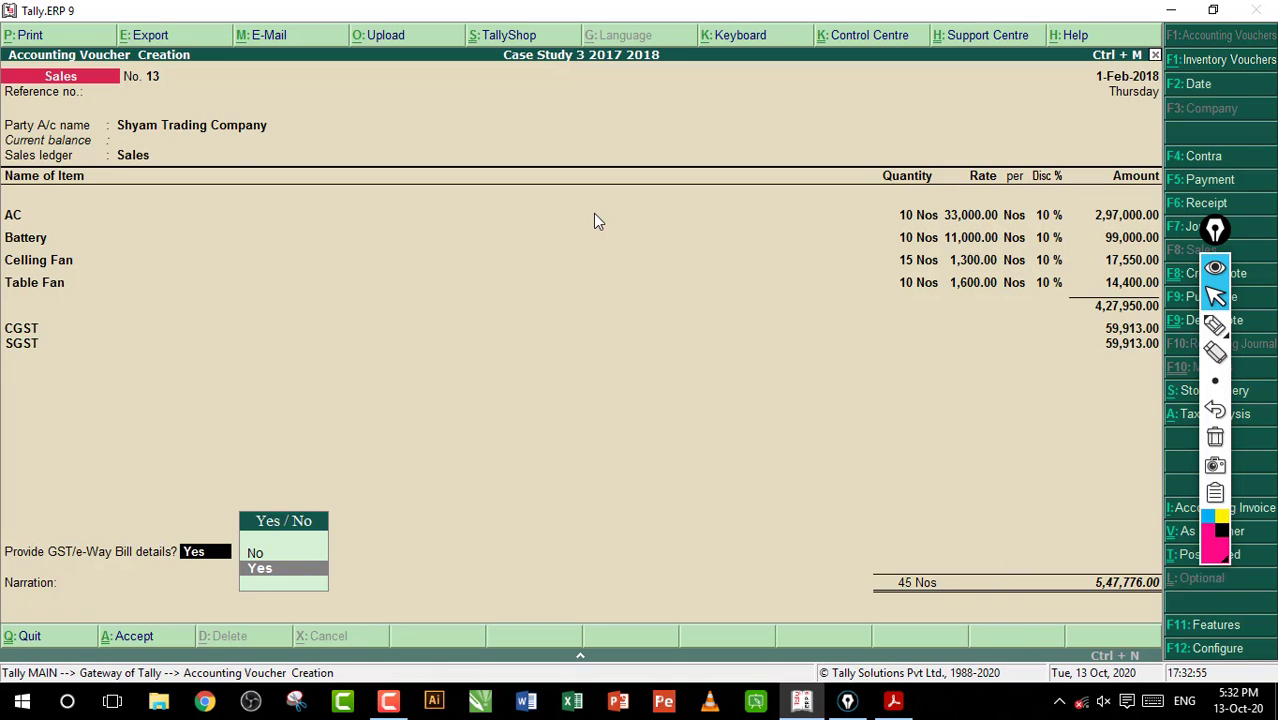
key(Return)
key(BackSpace)
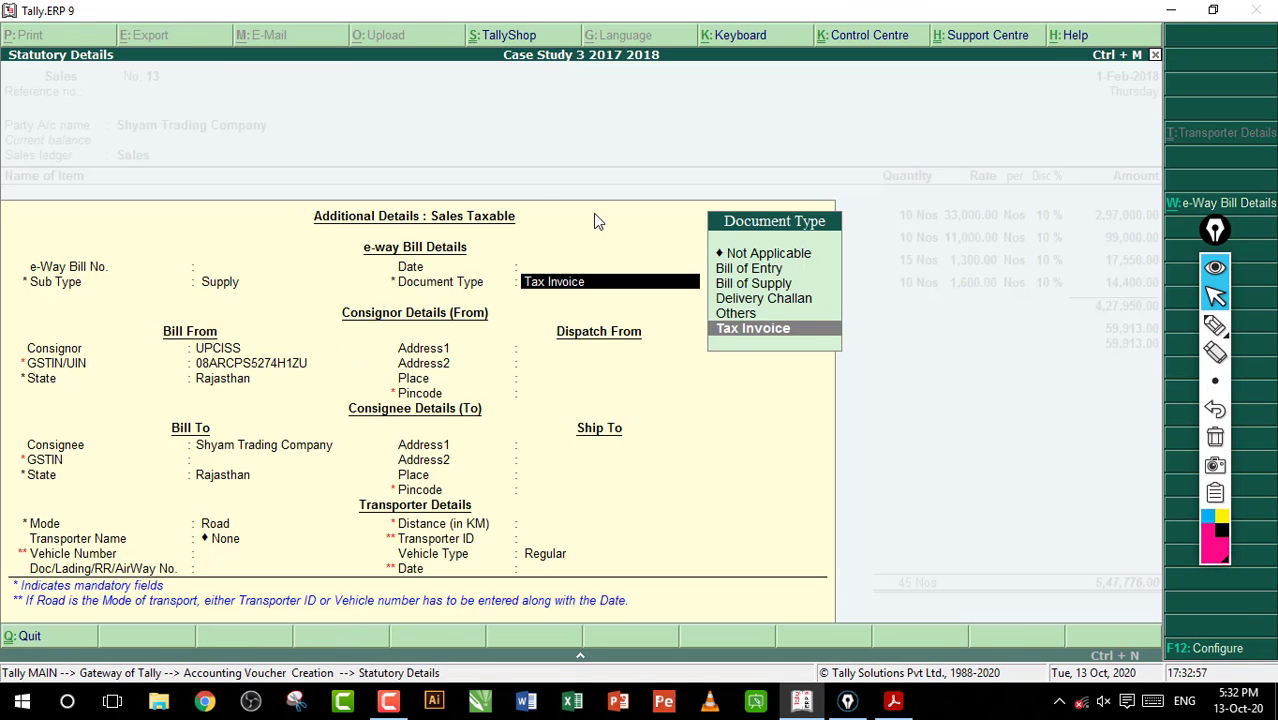
key(BackSpace)
key(BackSpace)
key(BackSpace)
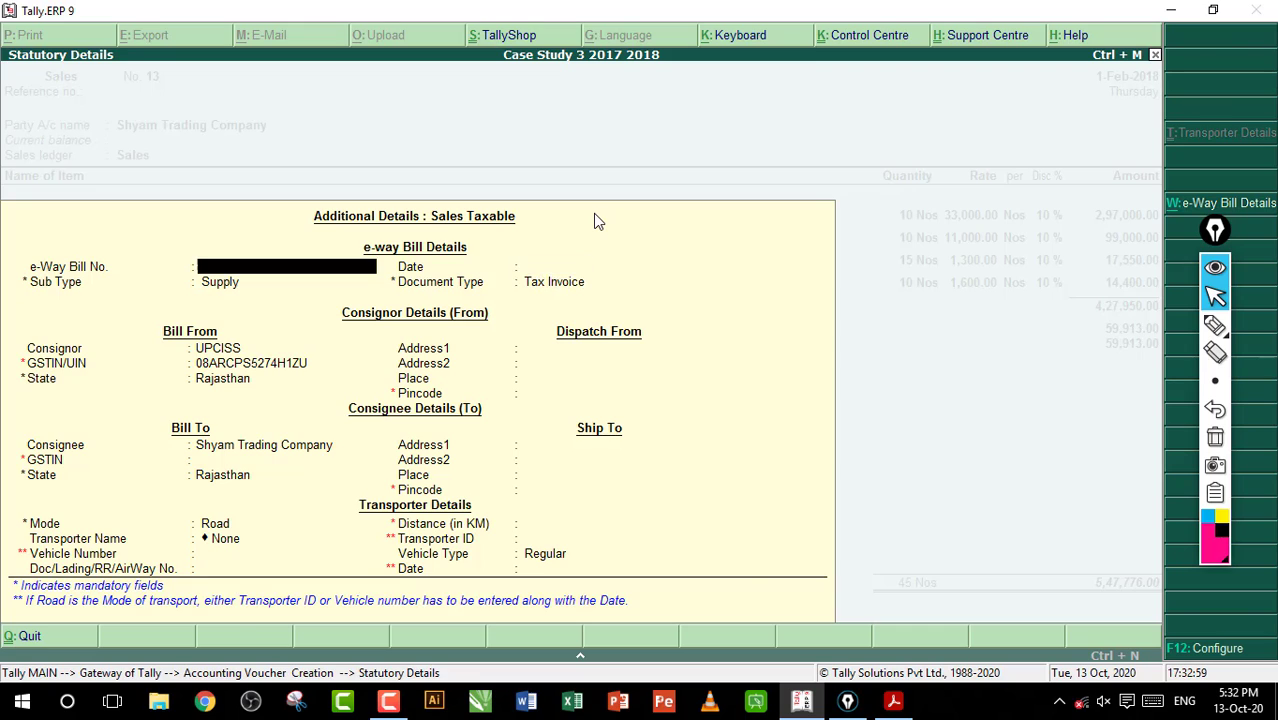
key(BackSpace)
key(Up)
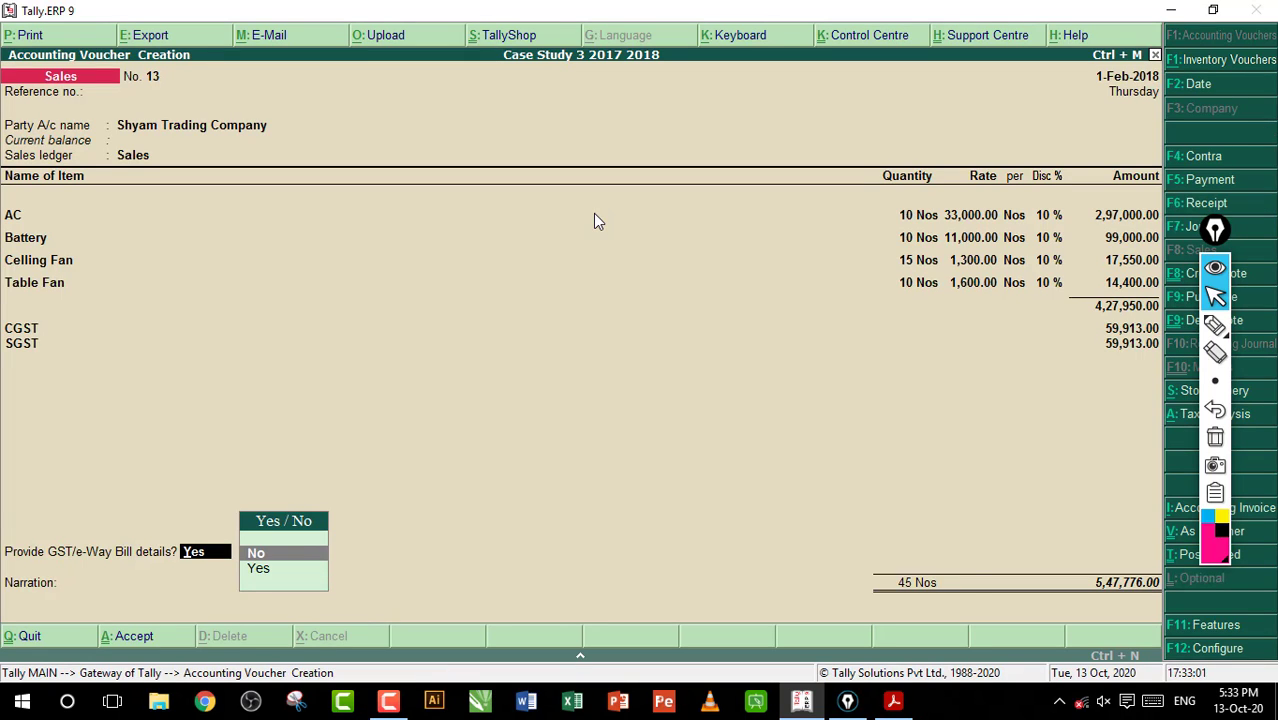
key(Return)
key(Return)
key(Return)
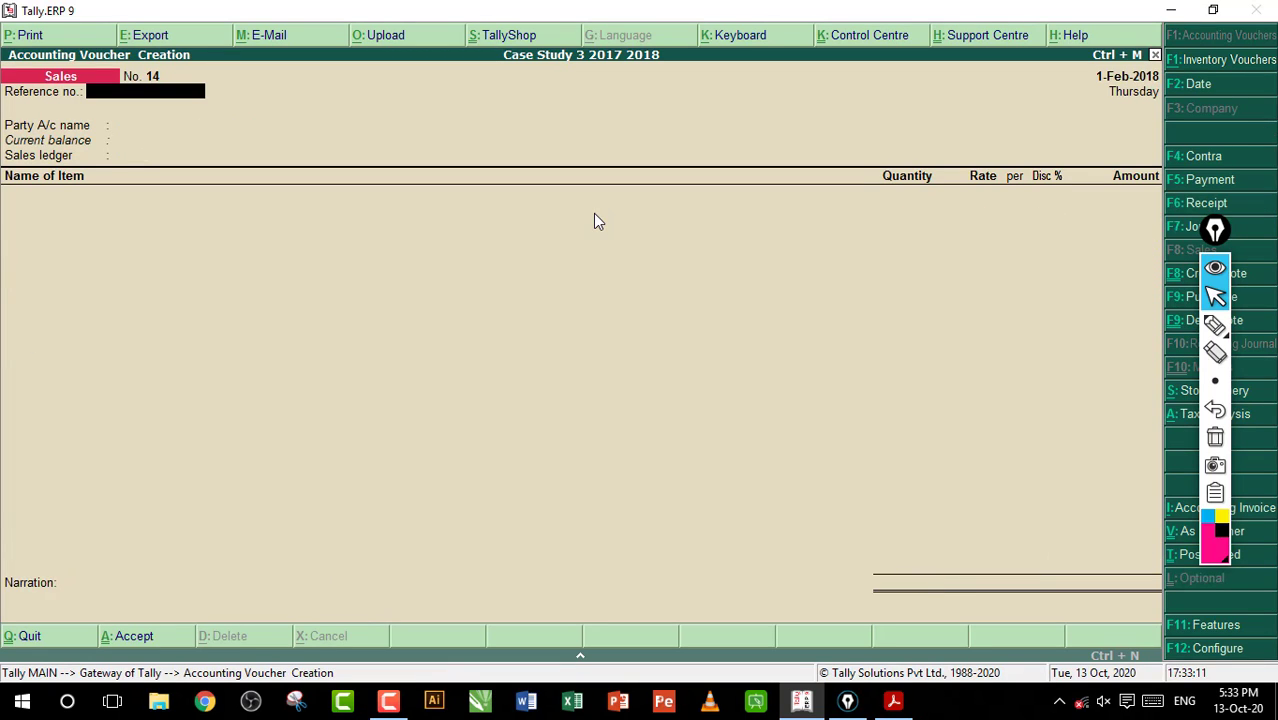
Switch to the workbook PDF in Acrobat Reader and read entry 95's dealer type, purchase month and tax registration details
click(893, 700)
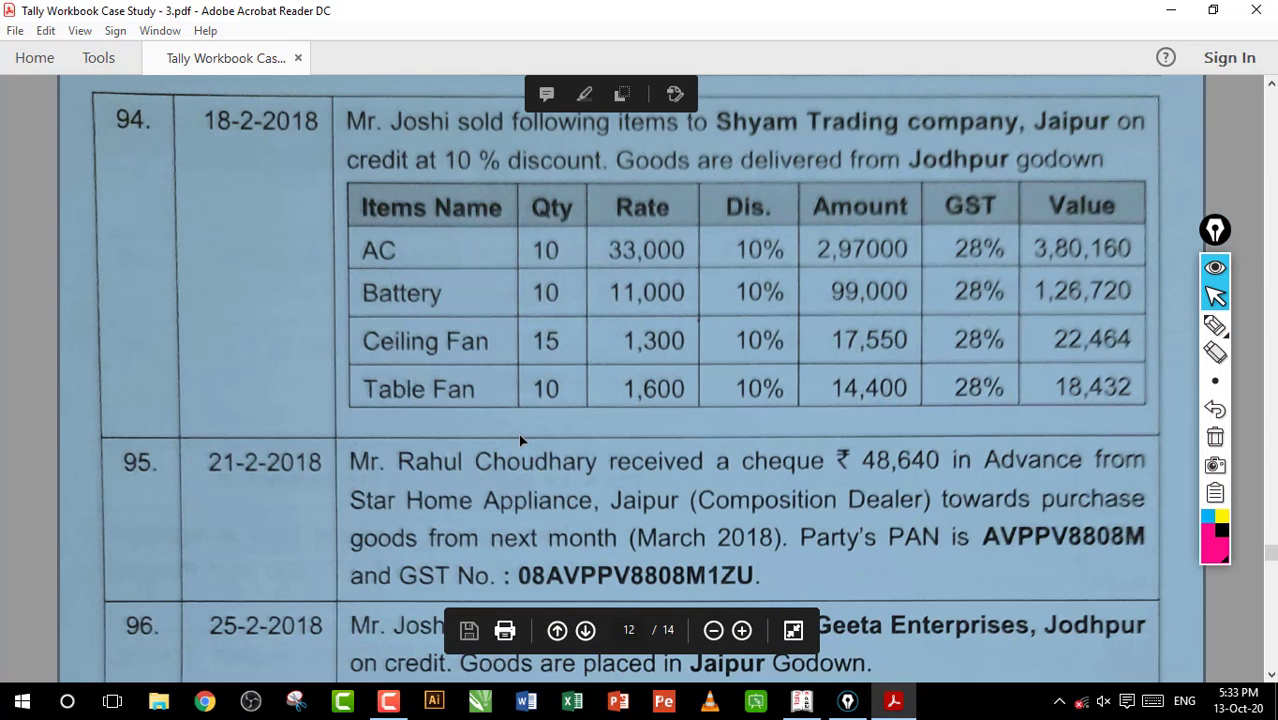
scroll(518, 433, down, 3)
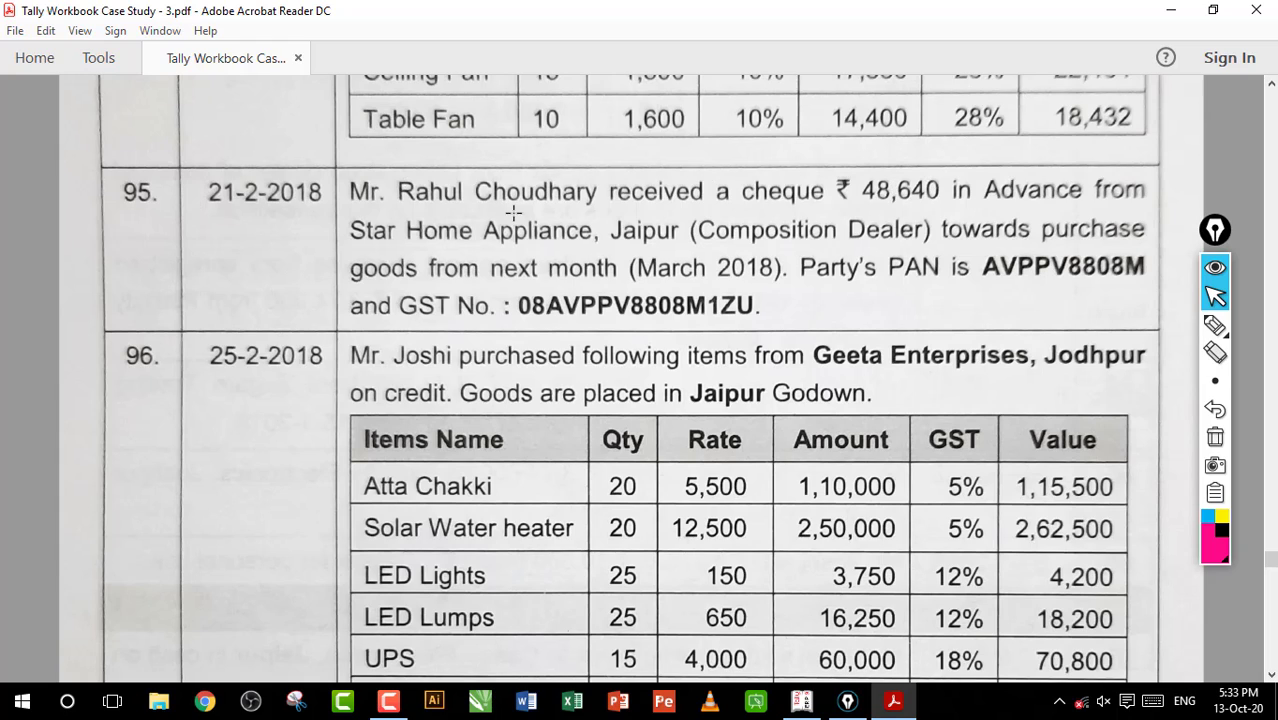
drag(437, 218, 884, 240)
key(ctrl+a)
click(781, 244)
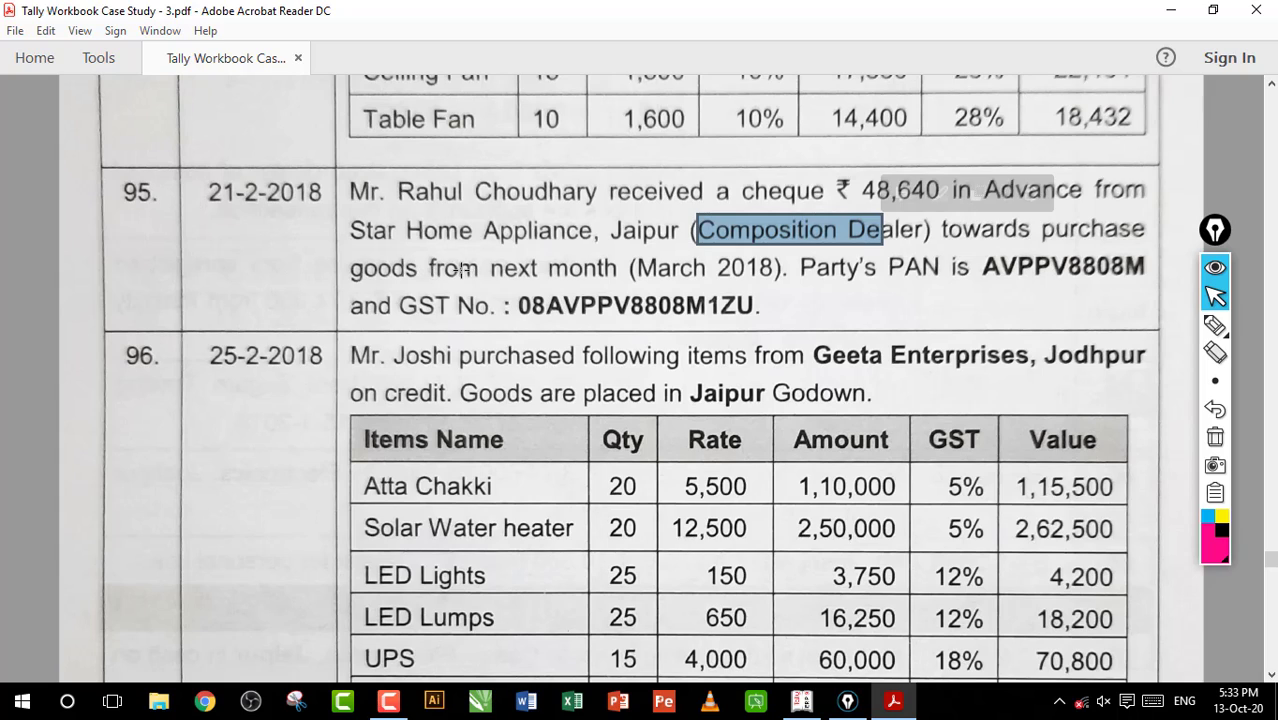
drag(493, 262, 610, 285)
click(628, 268)
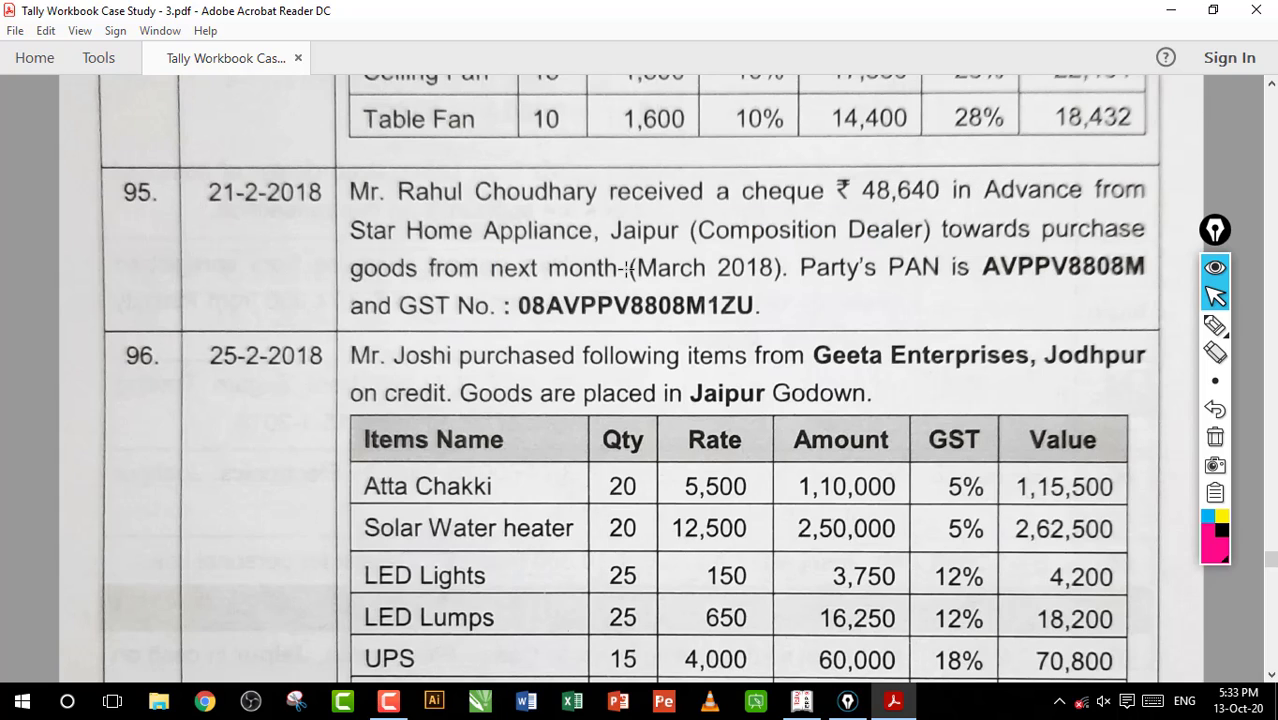
drag(641, 266, 950, 268)
click(768, 258)
drag(590, 305, 713, 306)
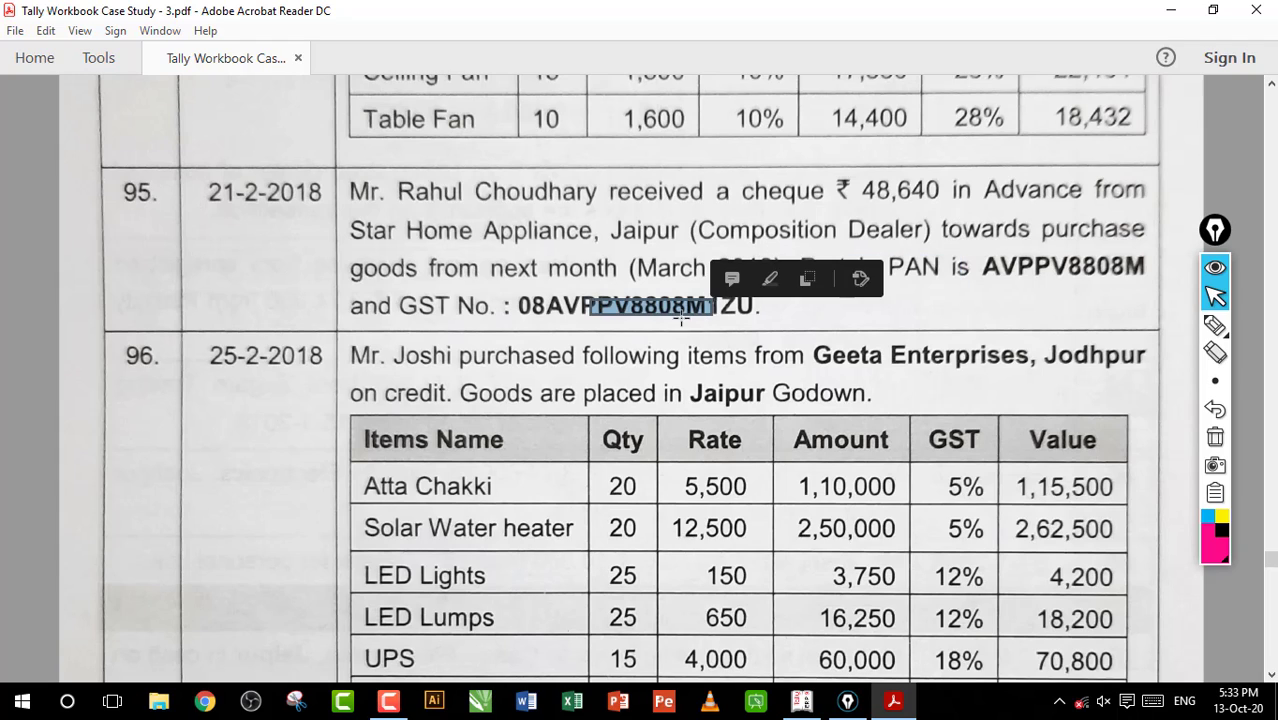
click(668, 311)
Underline the business owner's names in entries 95 and 96, link them with pen arrows, and clear the annotations
click(1214, 325)
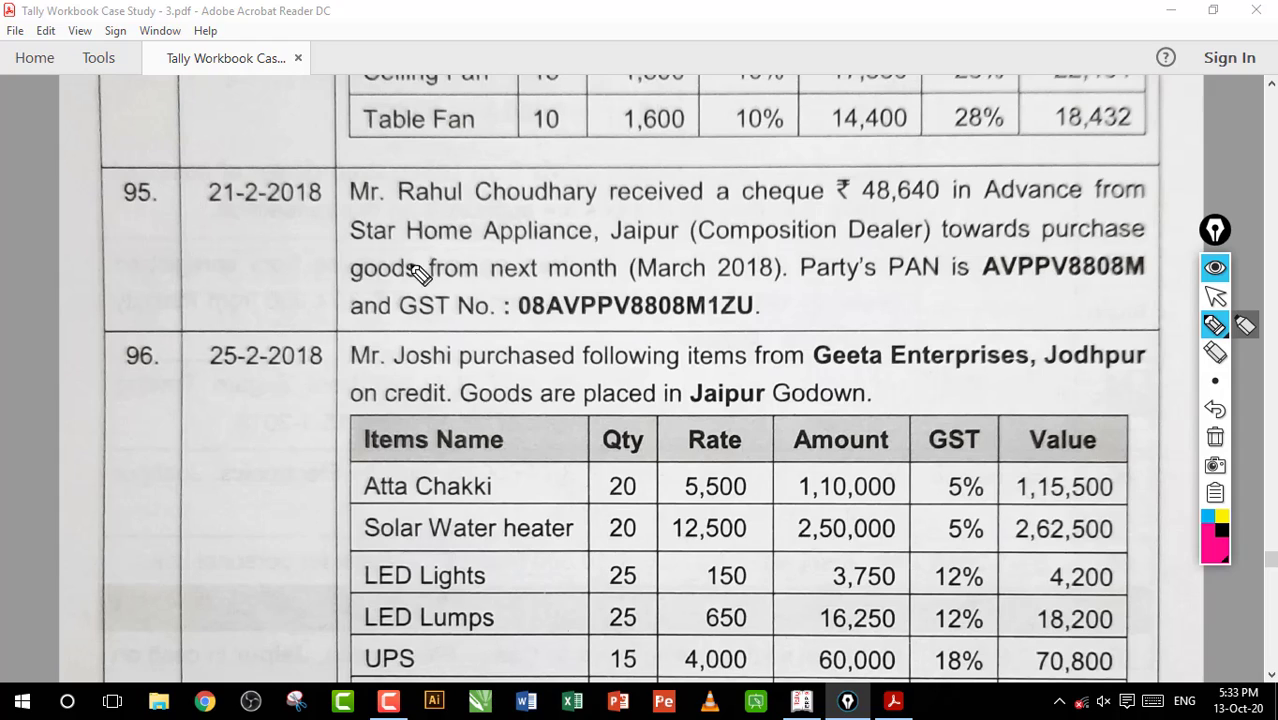
drag(398, 371, 486, 373)
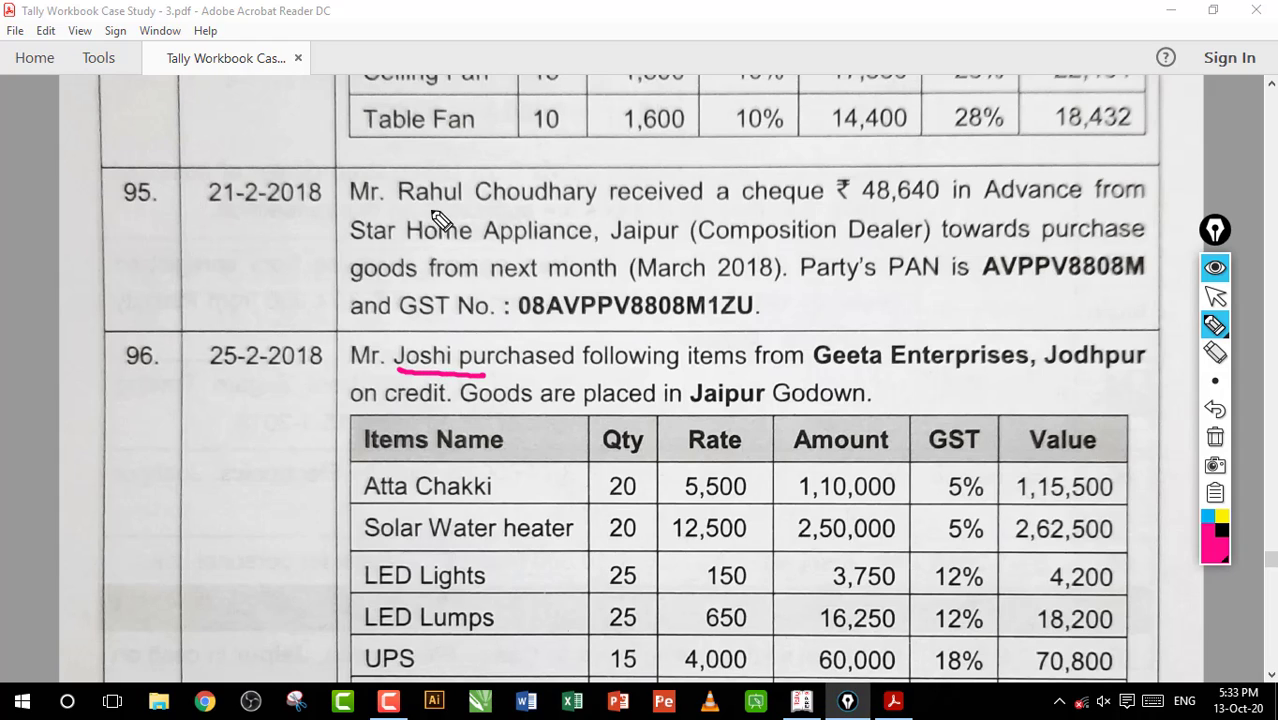
drag(426, 212, 571, 211)
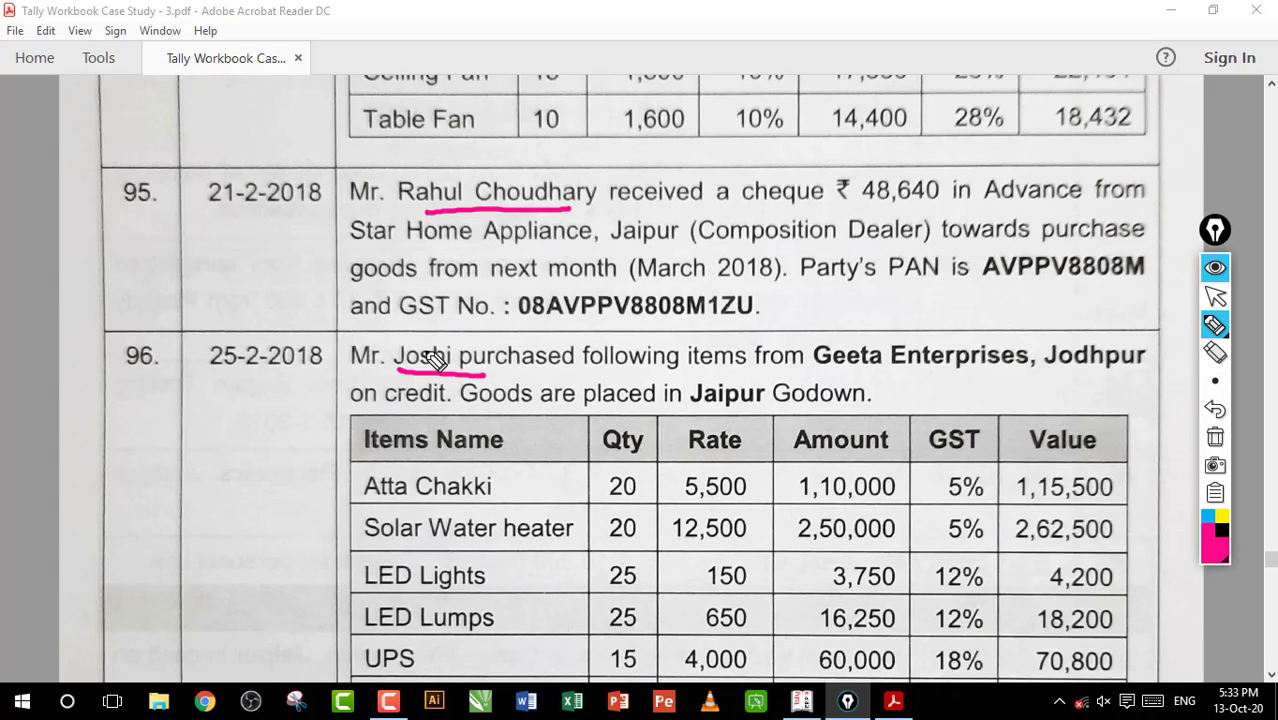
mouse_move(424, 360)
mouse_down()
mouse_move(312, 338)
mouse_move(385, 212)
mouse_move(394, 243)
mouse_up()
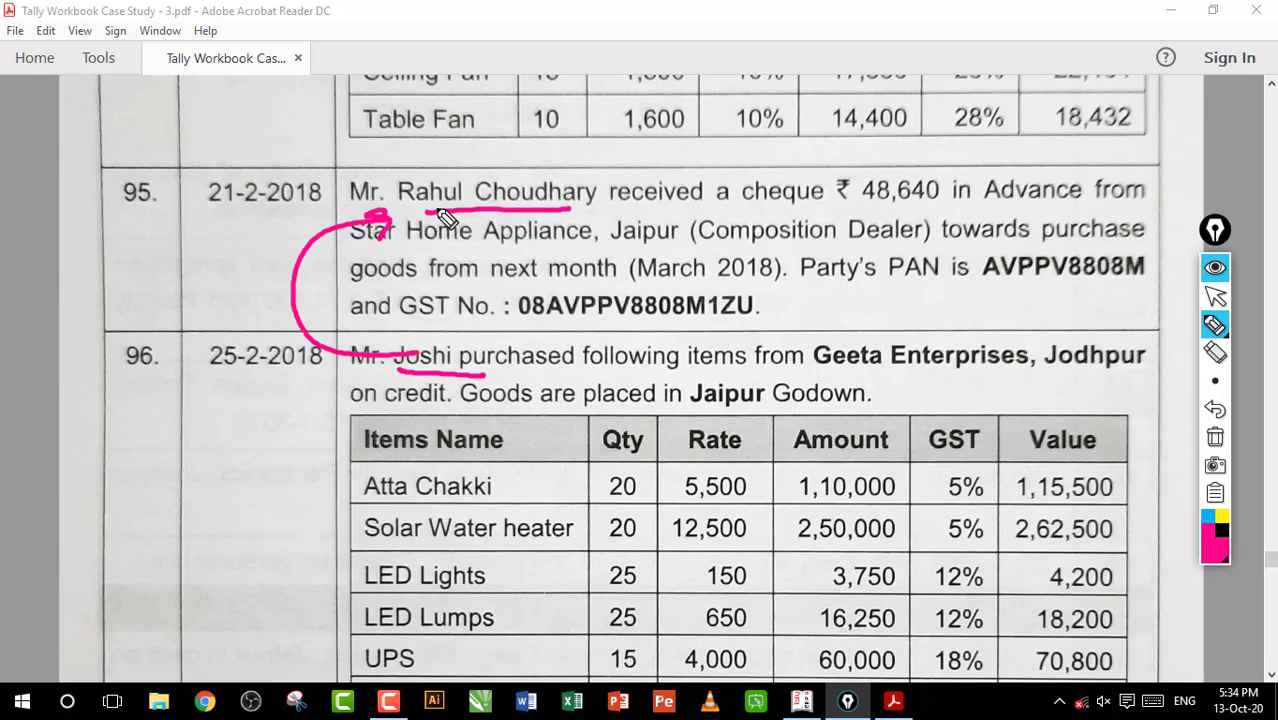
mouse_move(453, 220)
mouse_down()
mouse_move(300, 330)
mouse_move(420, 362)
mouse_move(434, 391)
mouse_up()
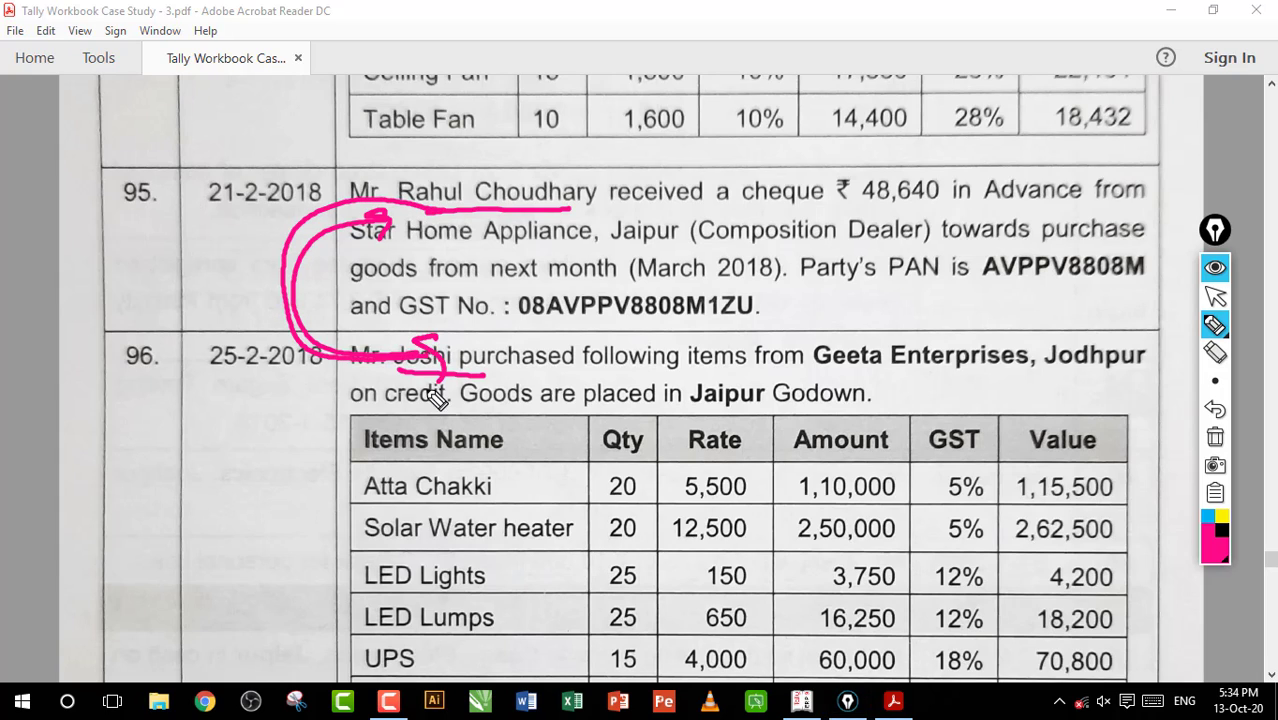
drag(528, 190, 540, 244)
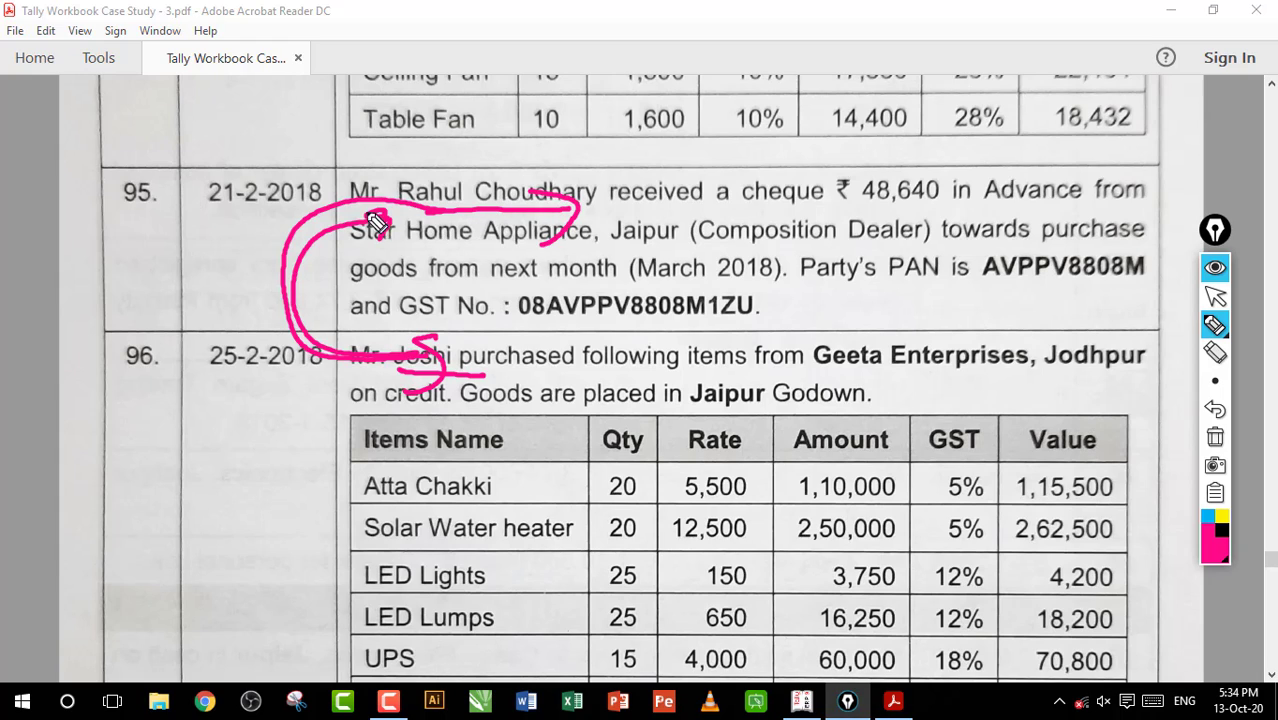
drag(363, 209, 370, 239)
click(1214, 438)
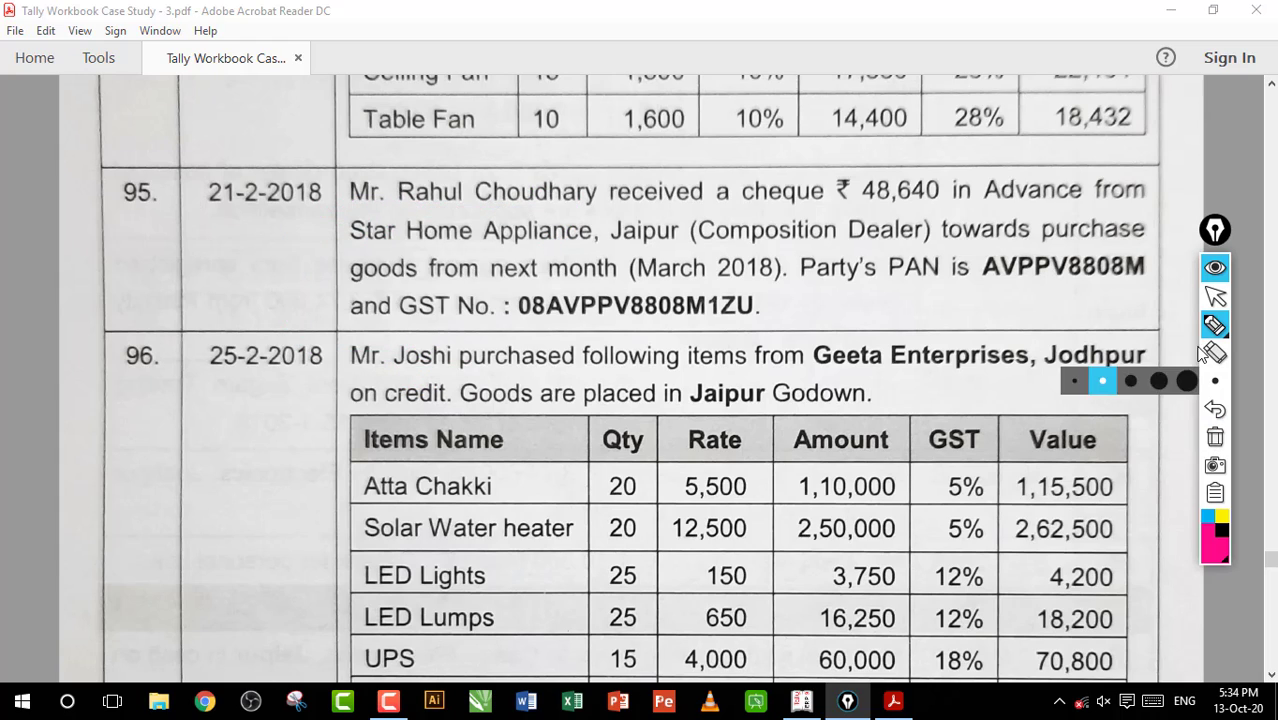
Review entry 95's receiver, cheque amount, paying party and dealer type in the workbook
click(1215, 296)
drag(434, 172, 575, 215)
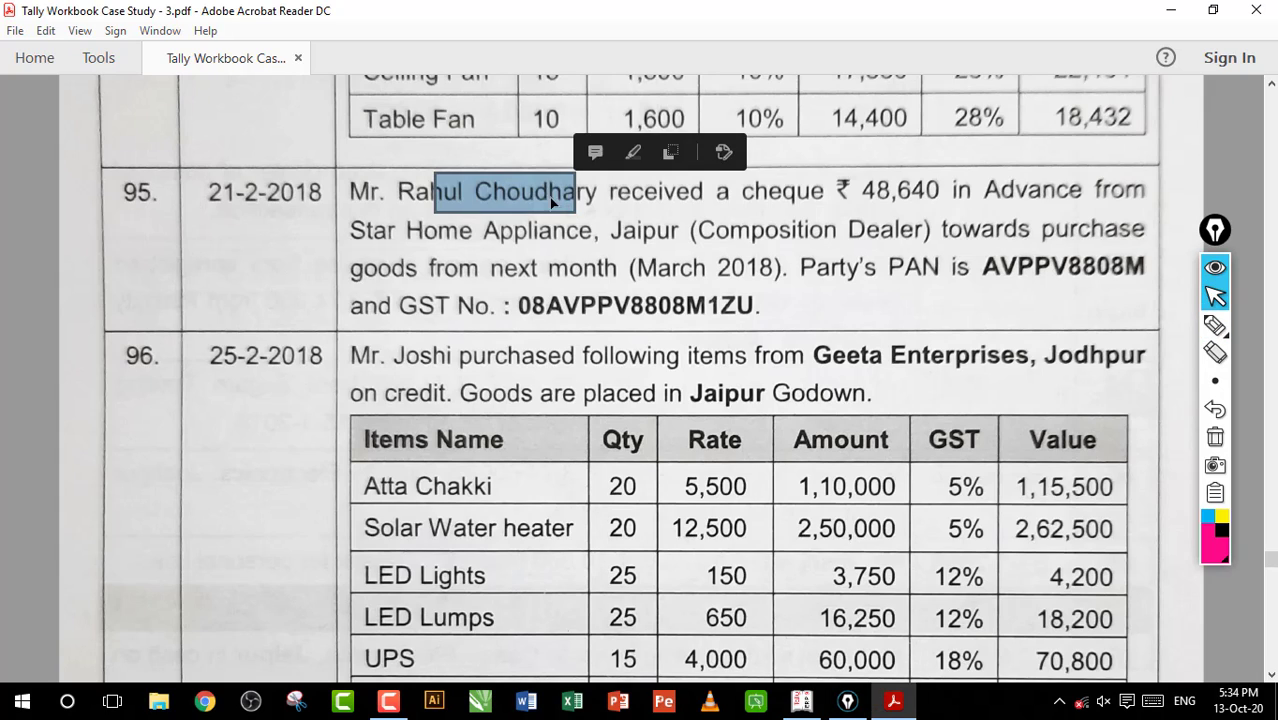
click(534, 192)
drag(634, 172, 941, 205)
click(755, 194)
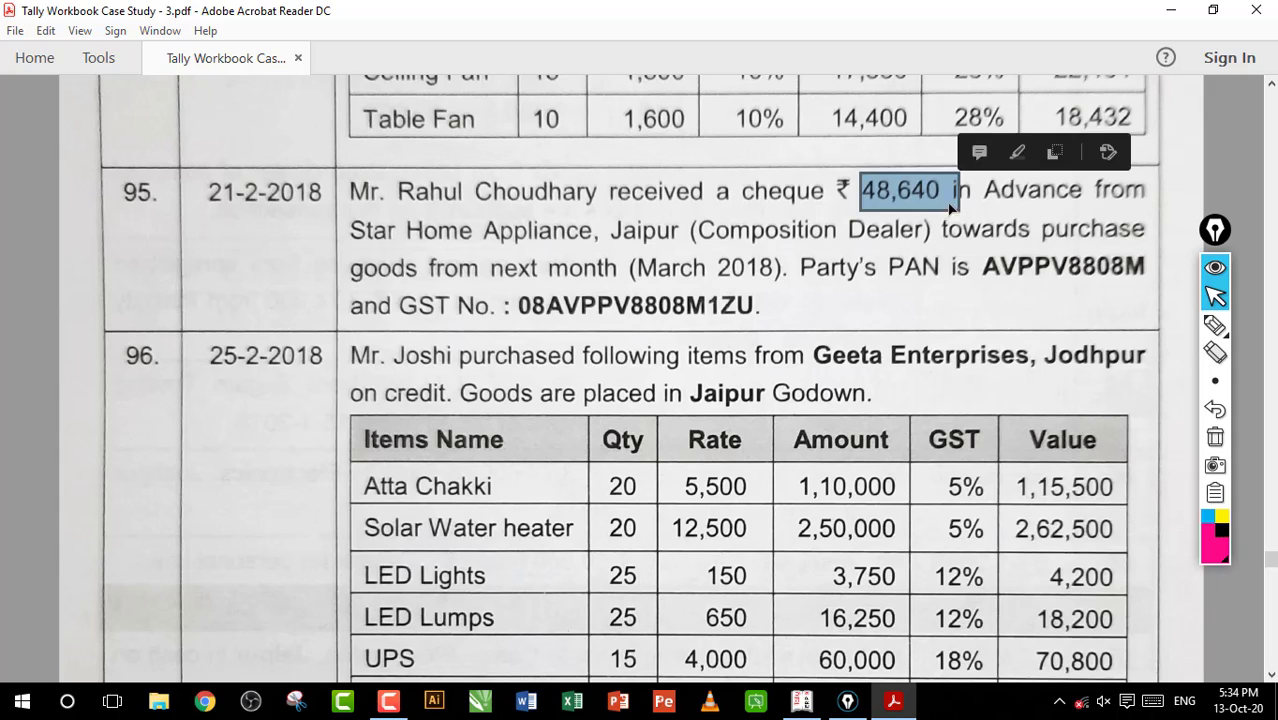
click(935, 193)
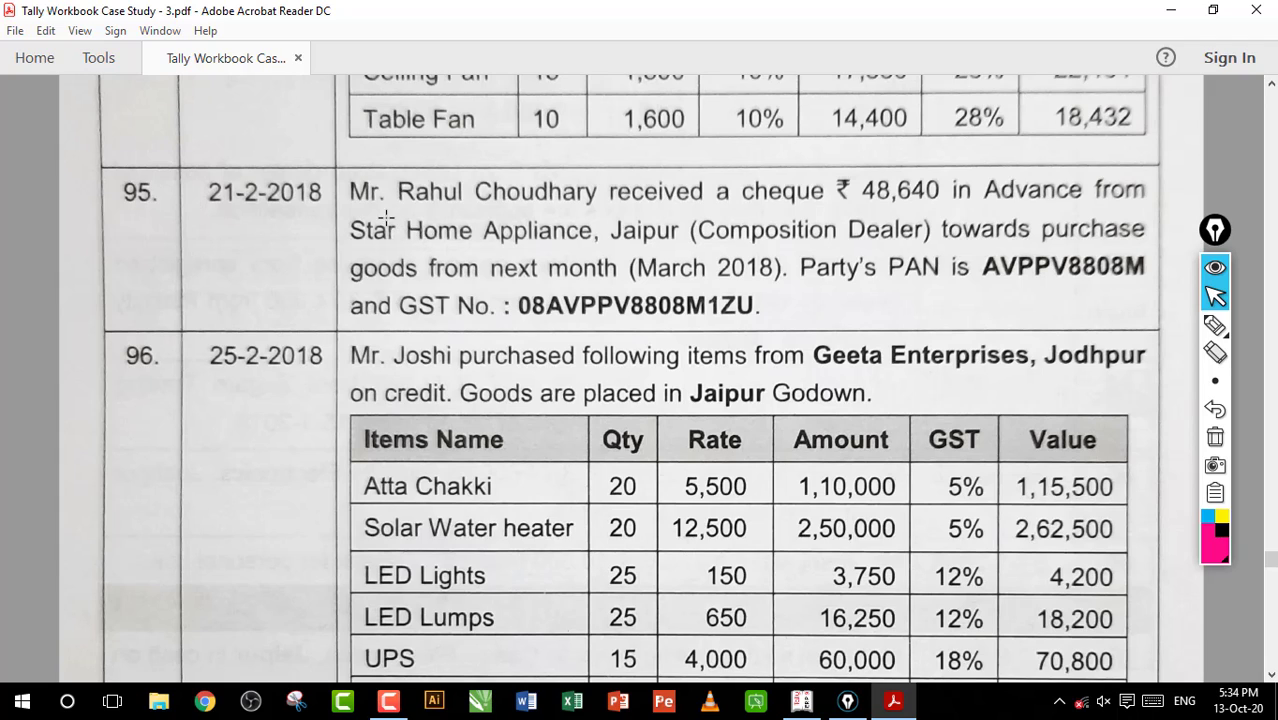
drag(358, 212, 595, 244)
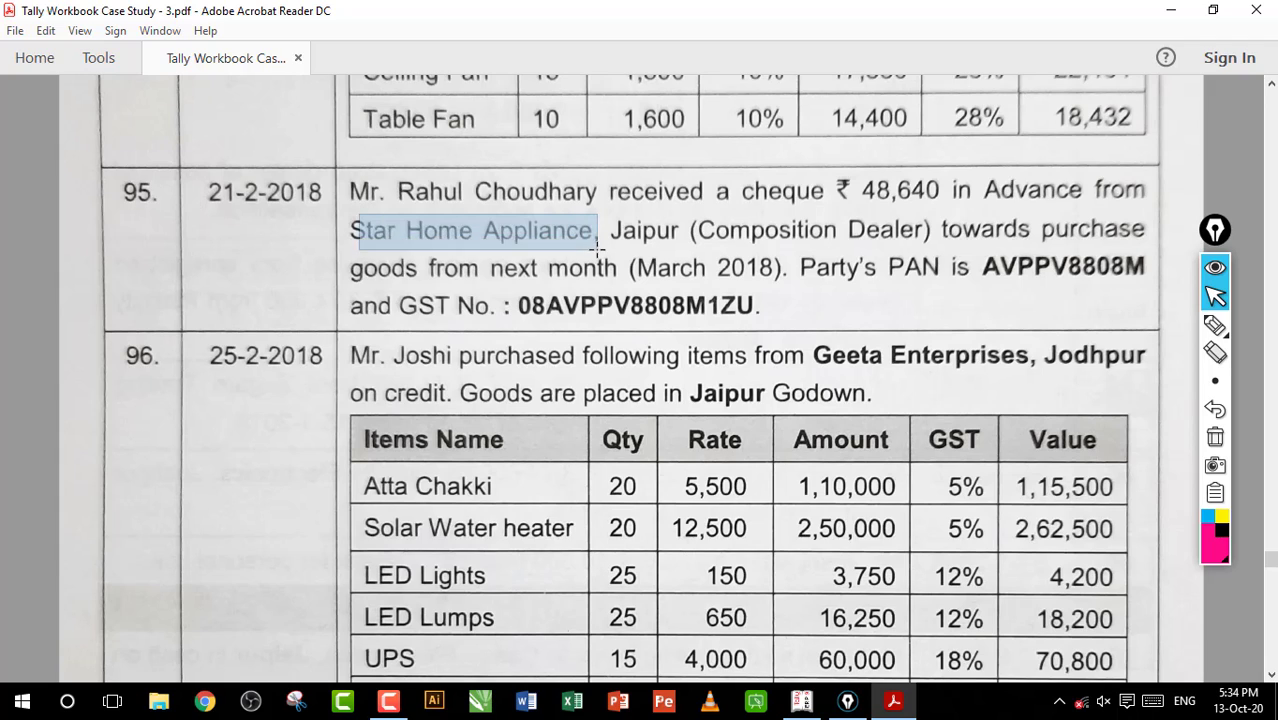
click(453, 225)
drag(420, 220, 838, 246)
click(533, 237)
click(668, 236)
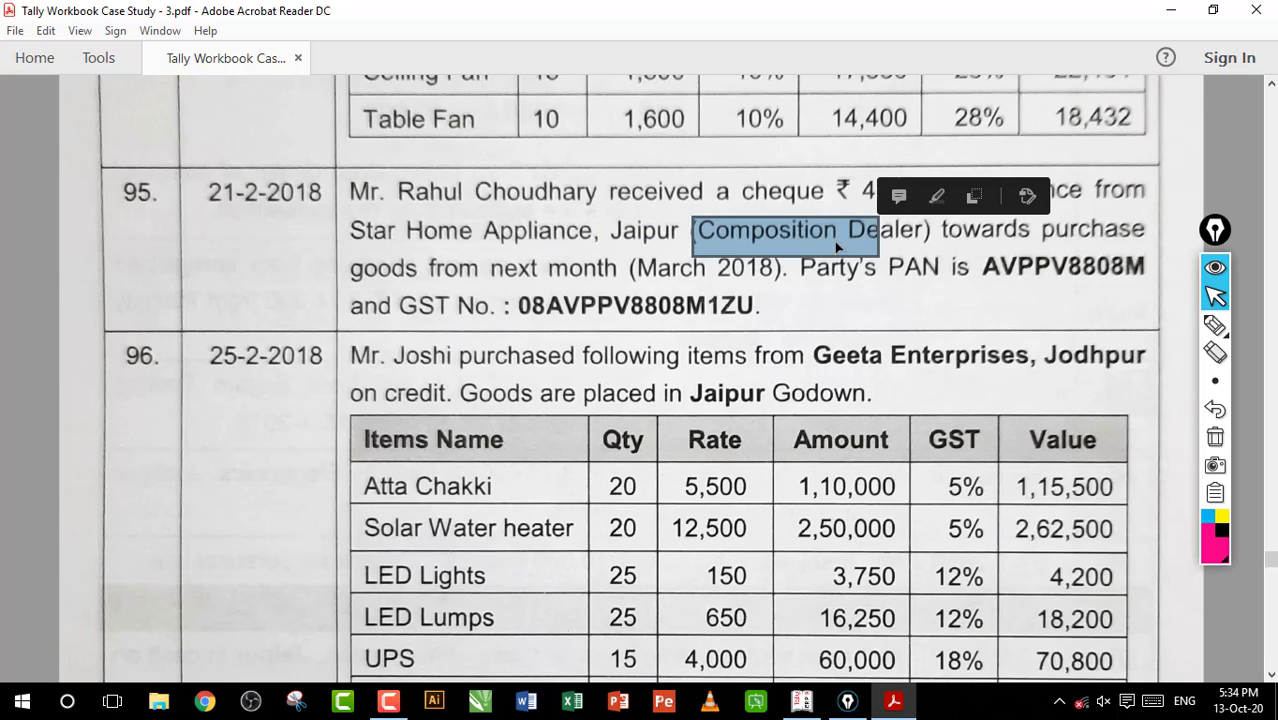
click(838, 246)
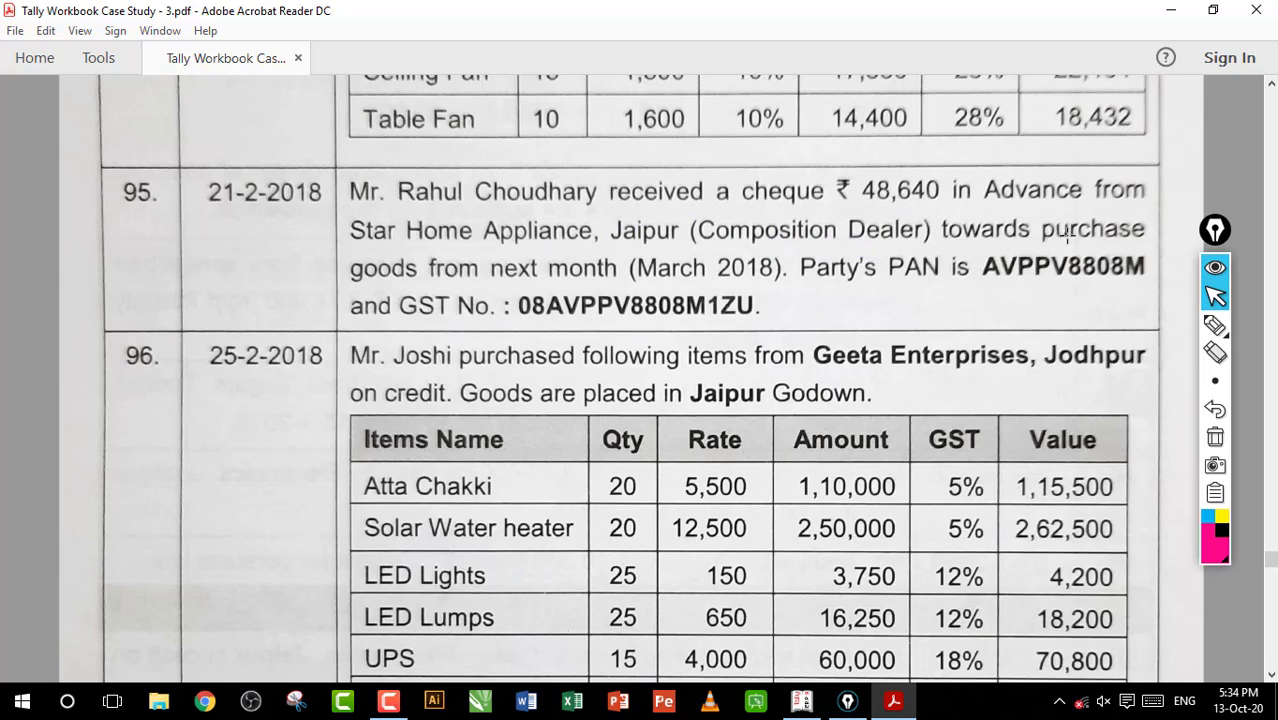
Mark the purchase month March 2018 and Star Home Appliance in entry 95 with the pen, and clear the annotations
click(1214, 325)
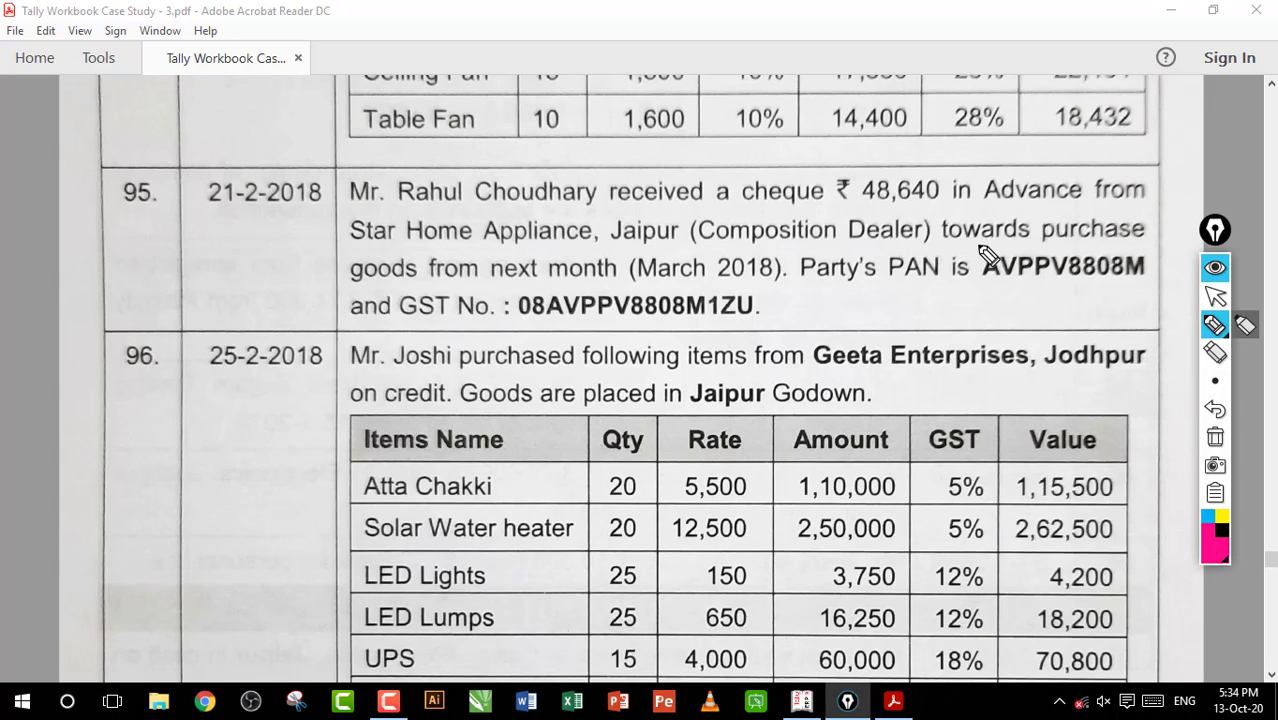
drag(657, 284, 752, 287)
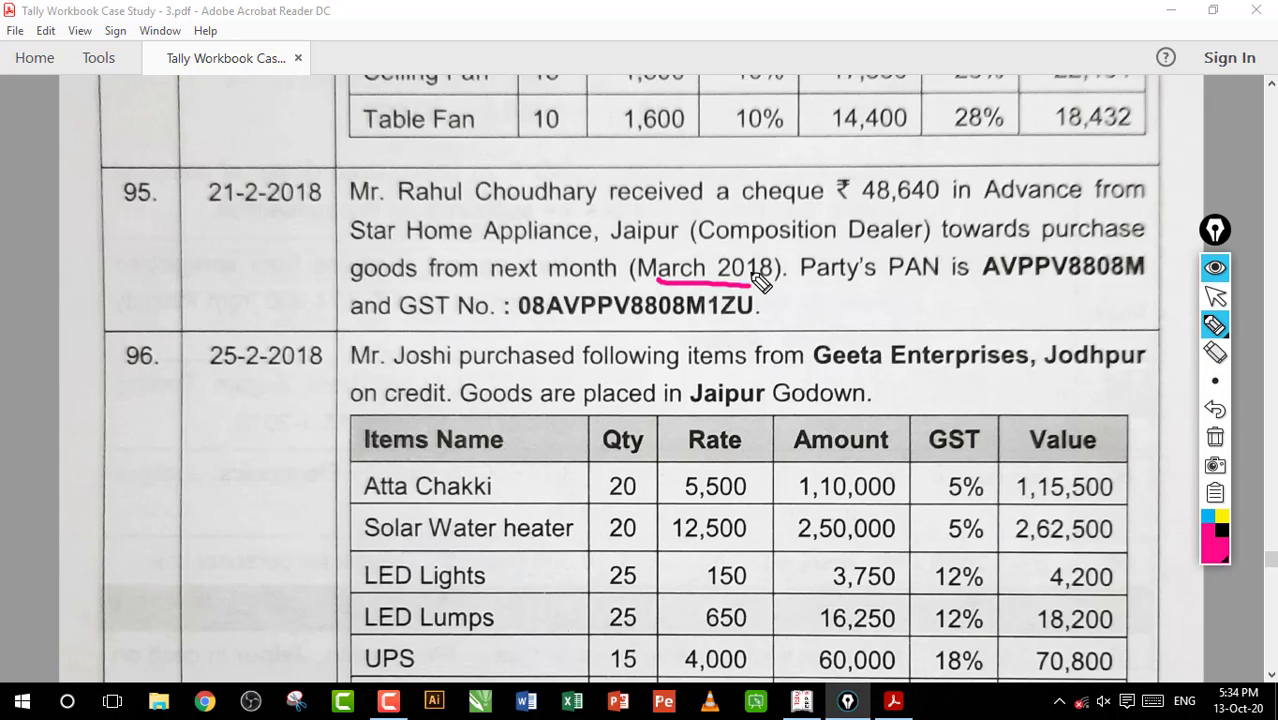
drag(465, 256, 588, 258)
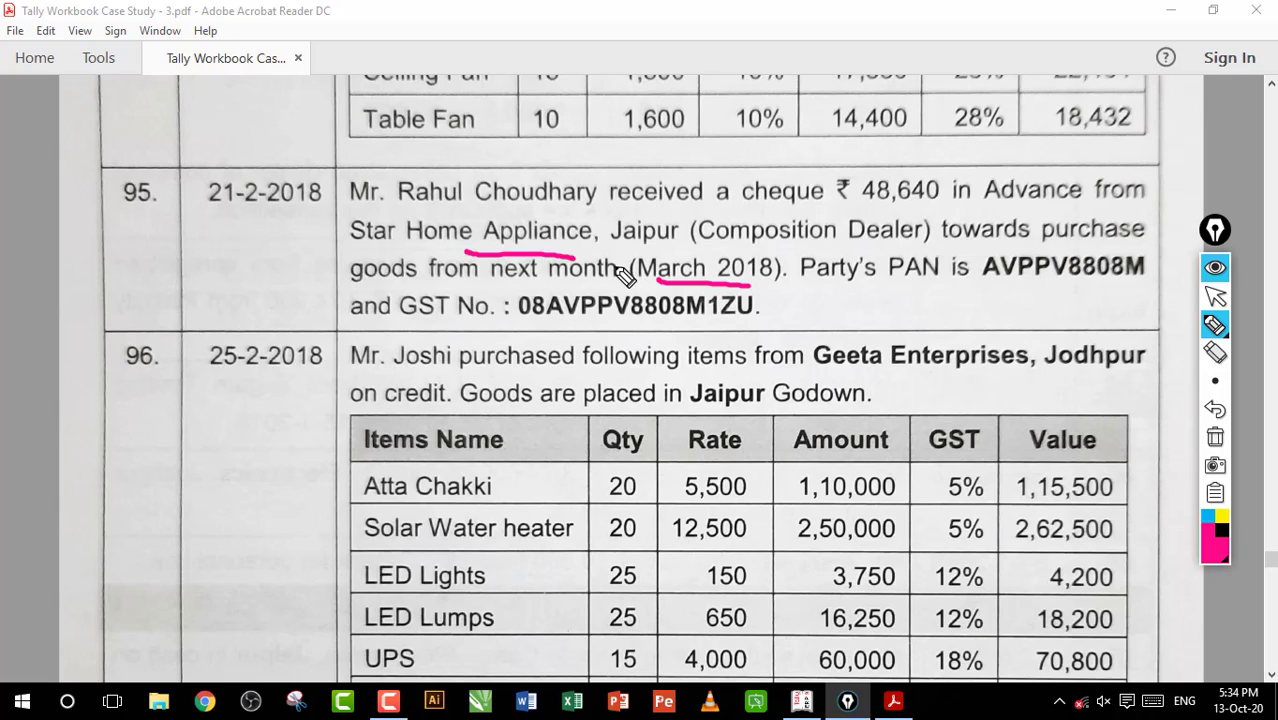
click(1215, 437)
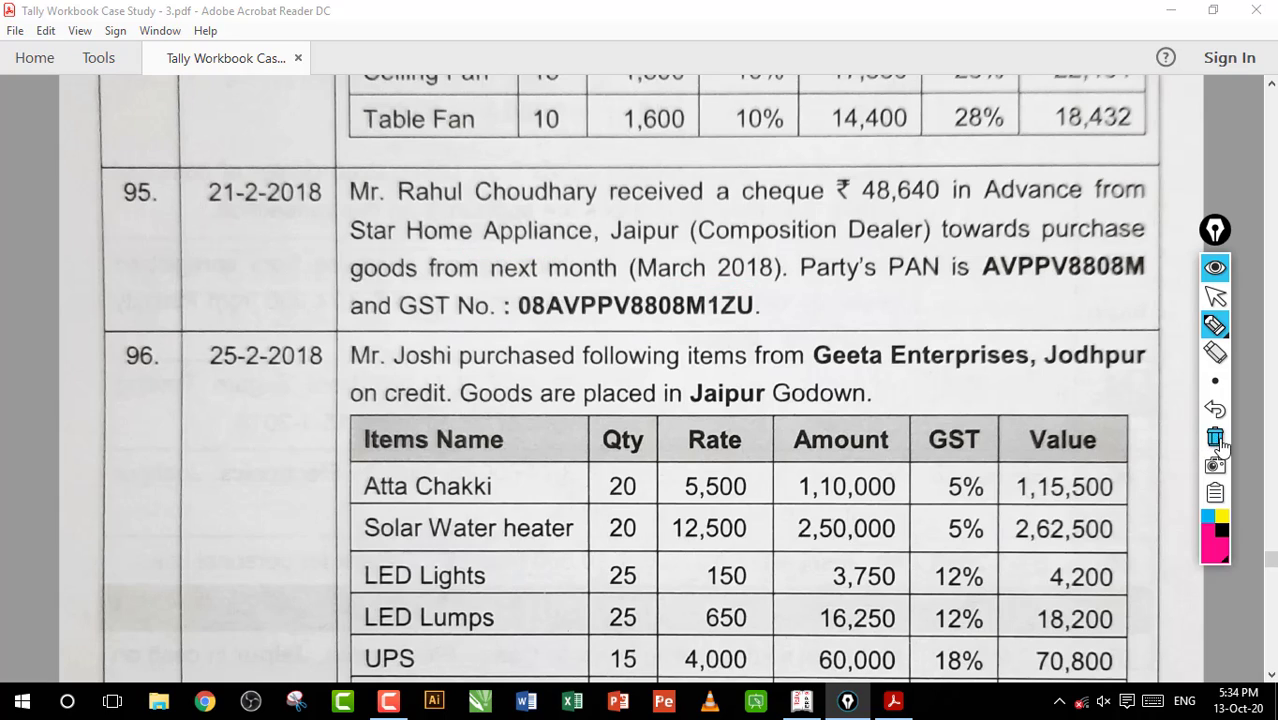
click(1215, 296)
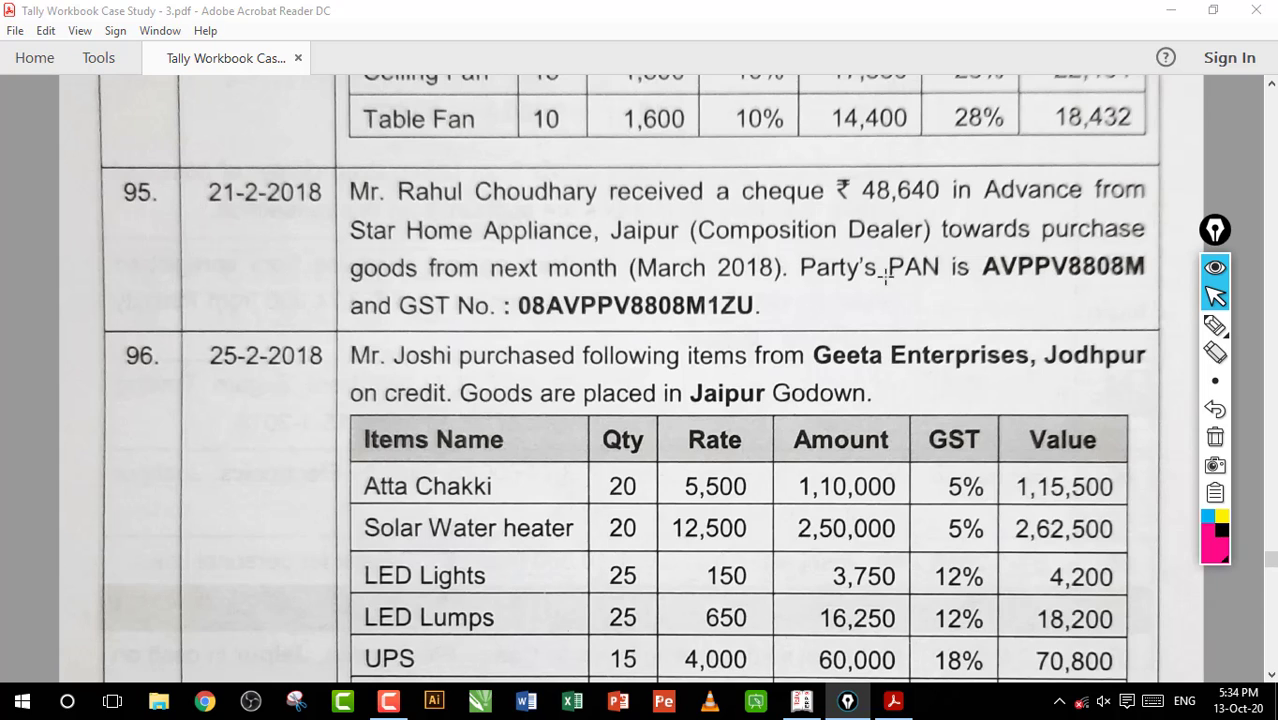
click(1215, 325)
mouse_move(838, 240)
mouse_down()
mouse_move(600, 208)
mouse_move(700, 178)
mouse_up()
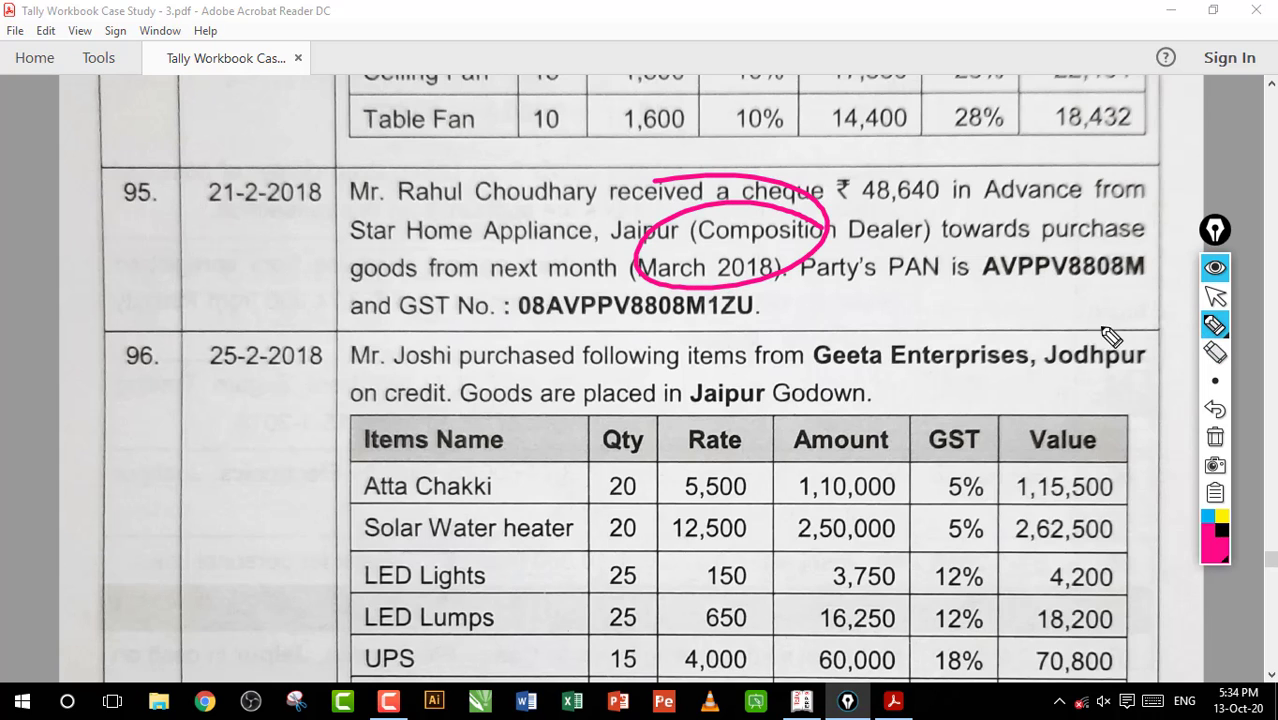
click(1215, 437)
click(1215, 296)
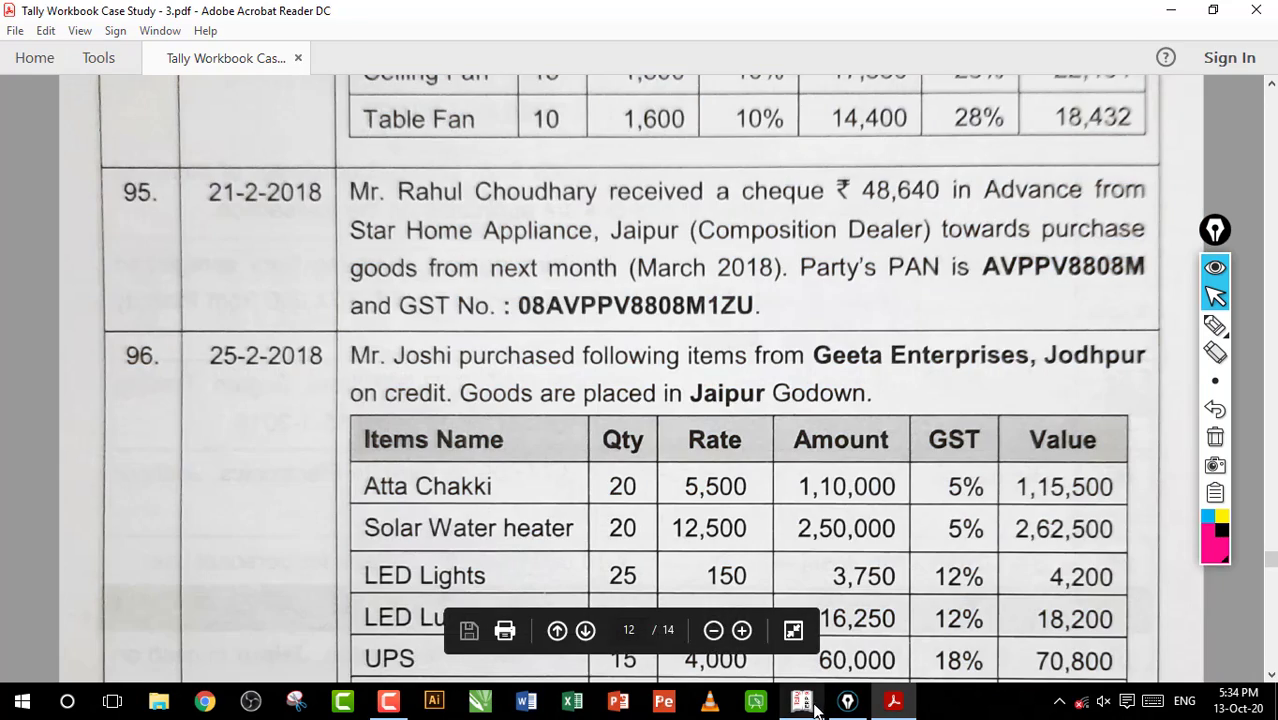
Switch to Tally.ERP 9, start a receipt voucher and create the ledger Star Home Appliance under Sundry Debtors
click(801, 700)
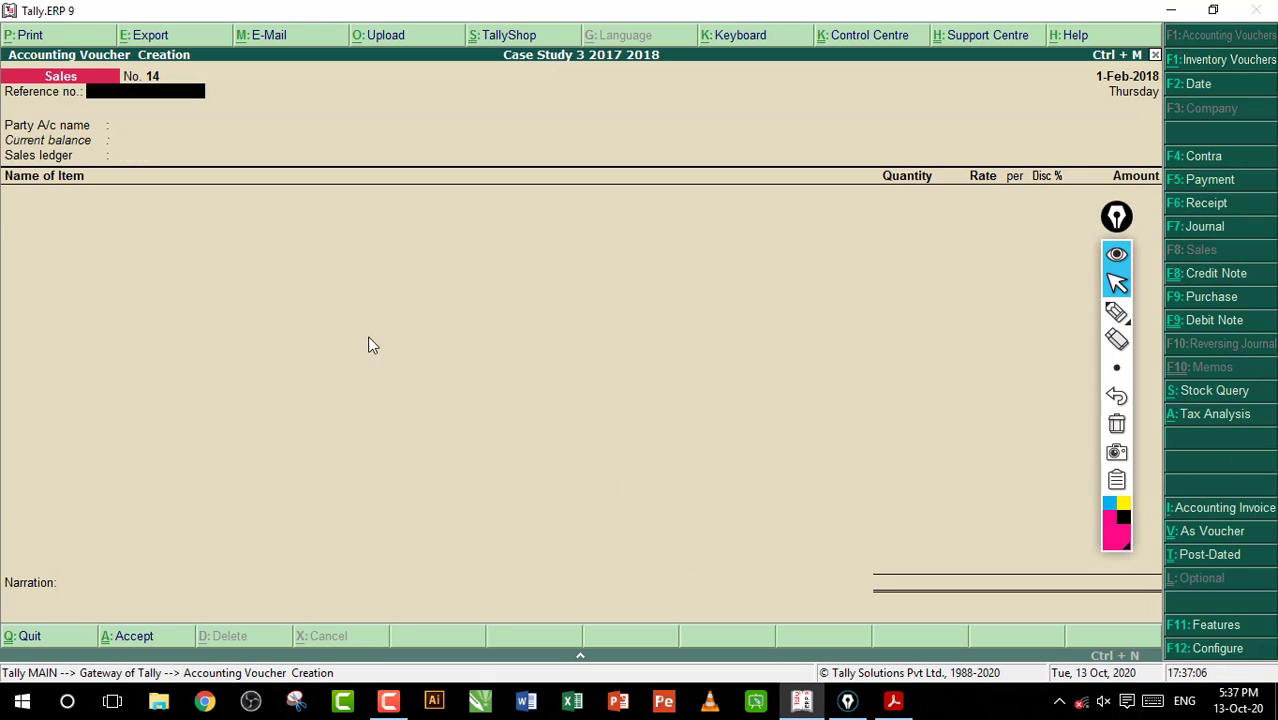
key(F6)
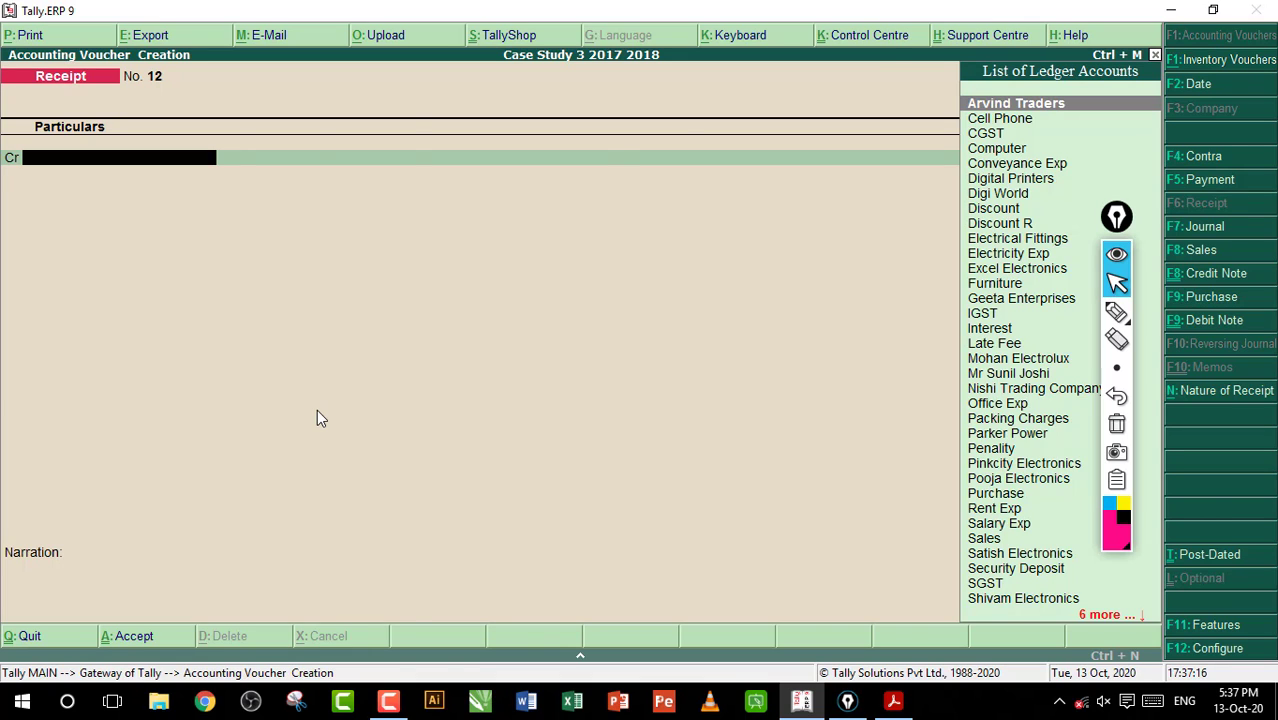
key(alt+c)
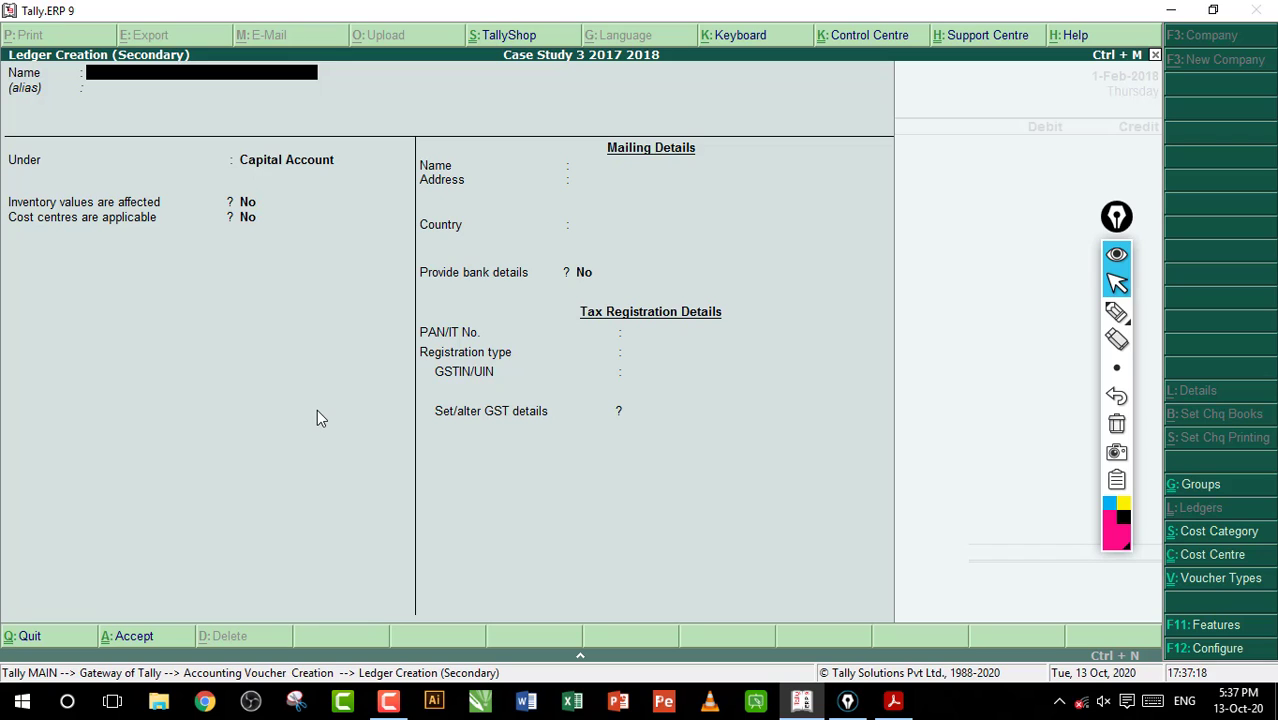
text(Star Home Appliance)
key(Return)
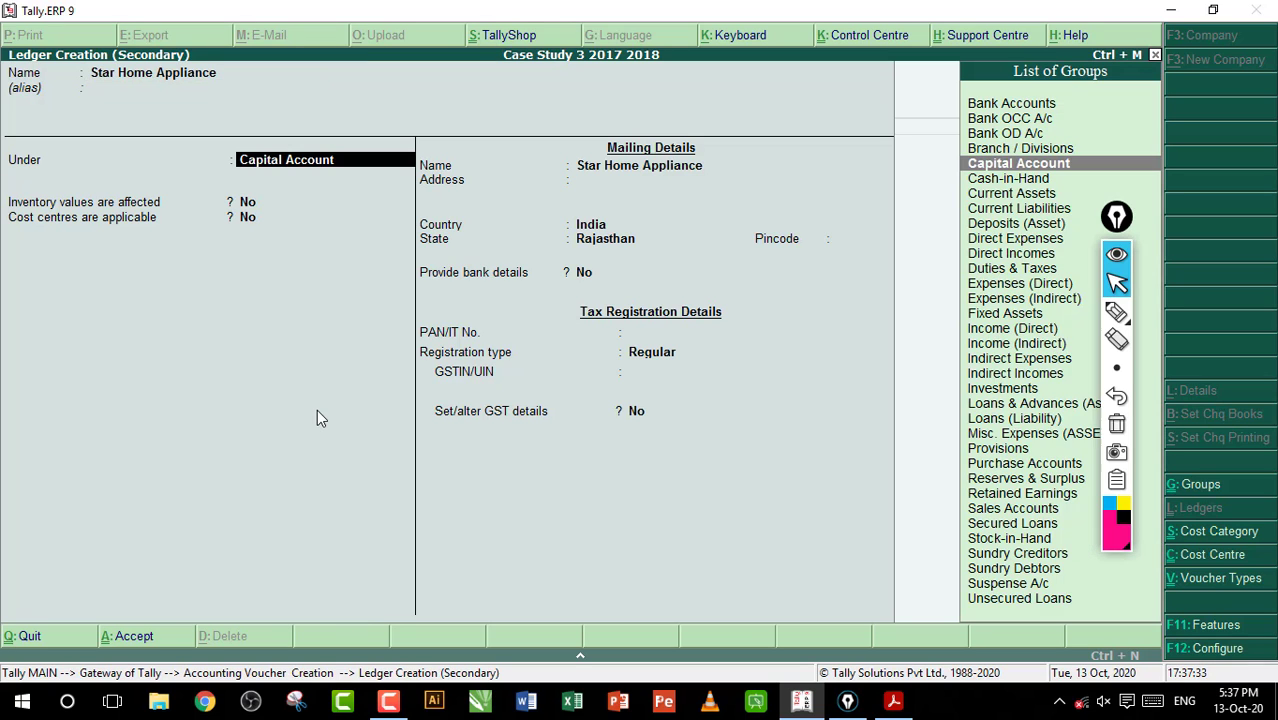
text(Su)
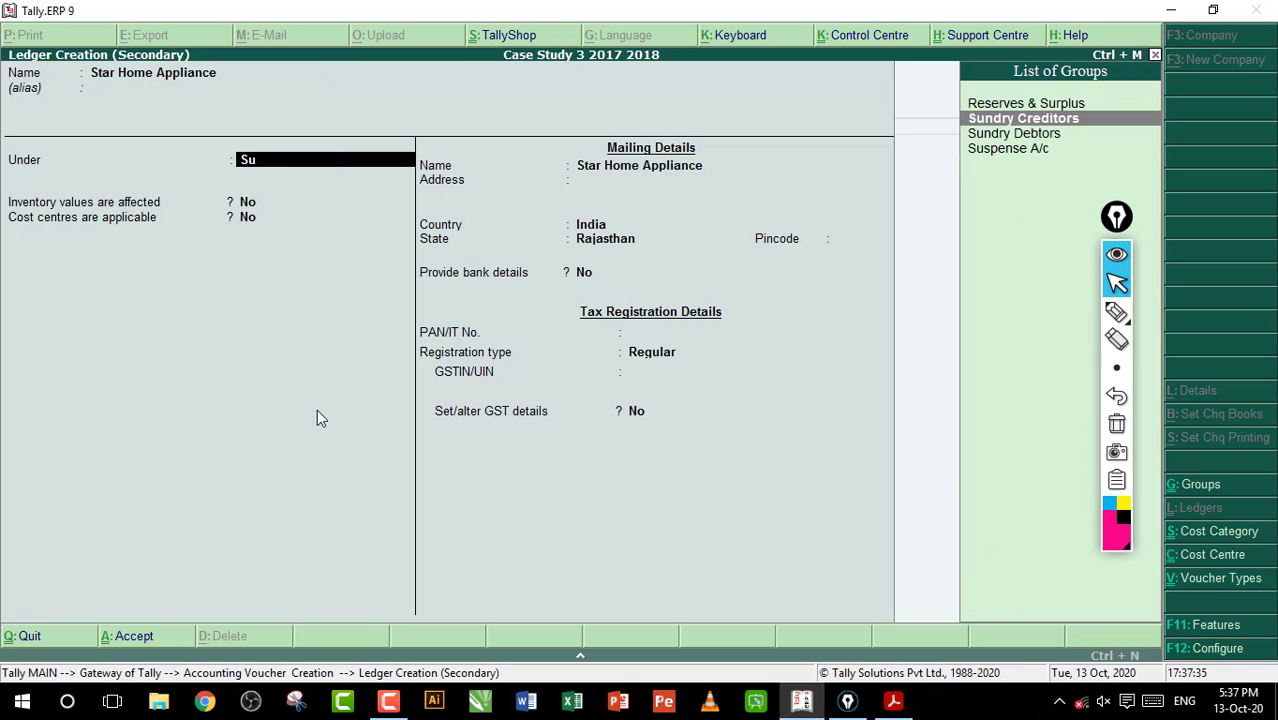
key(Down)
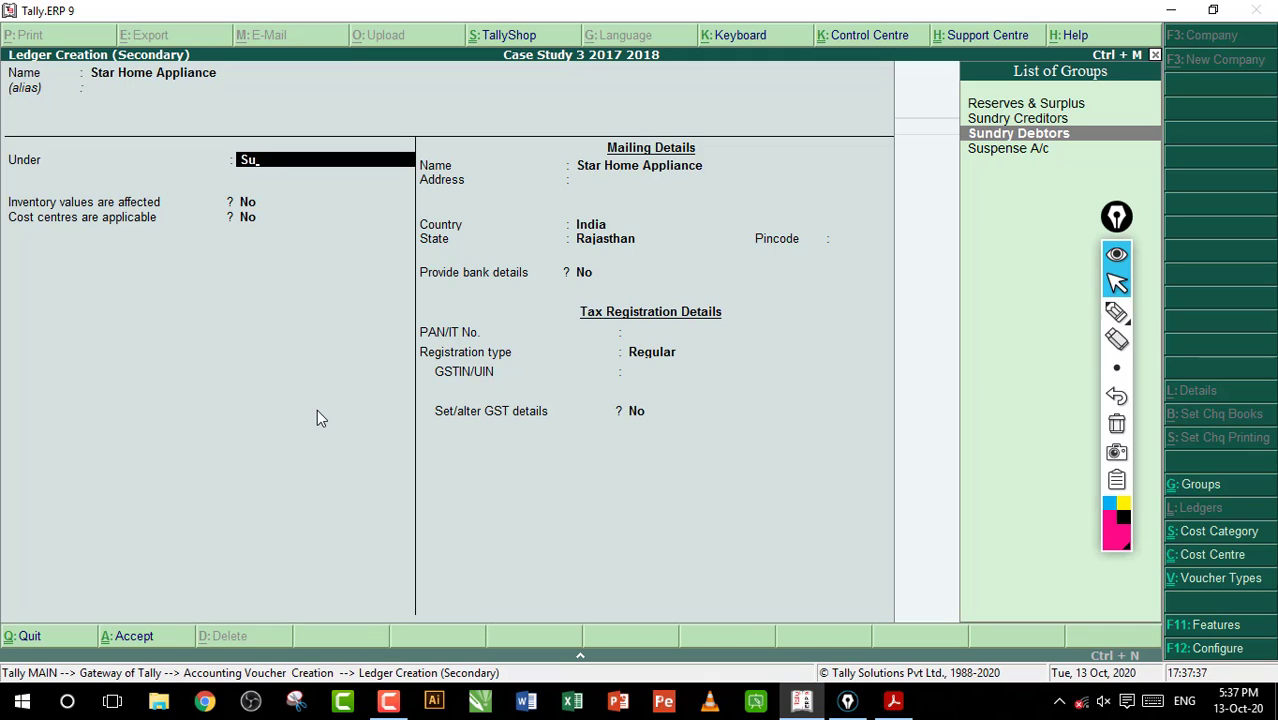
key(Return)
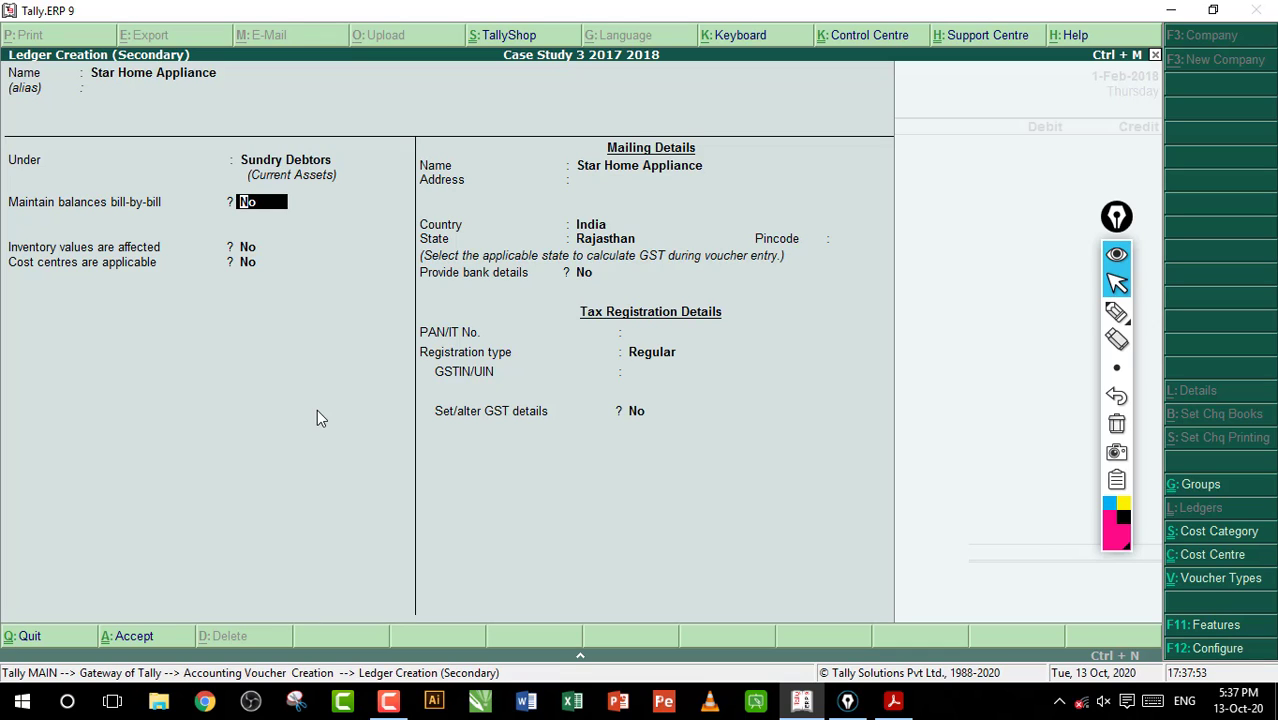
Keep the ledger's balance and mailing defaults, leave the PAN blank, and set the registration type to Composition
key(Return)
key(Return)
key(Return)
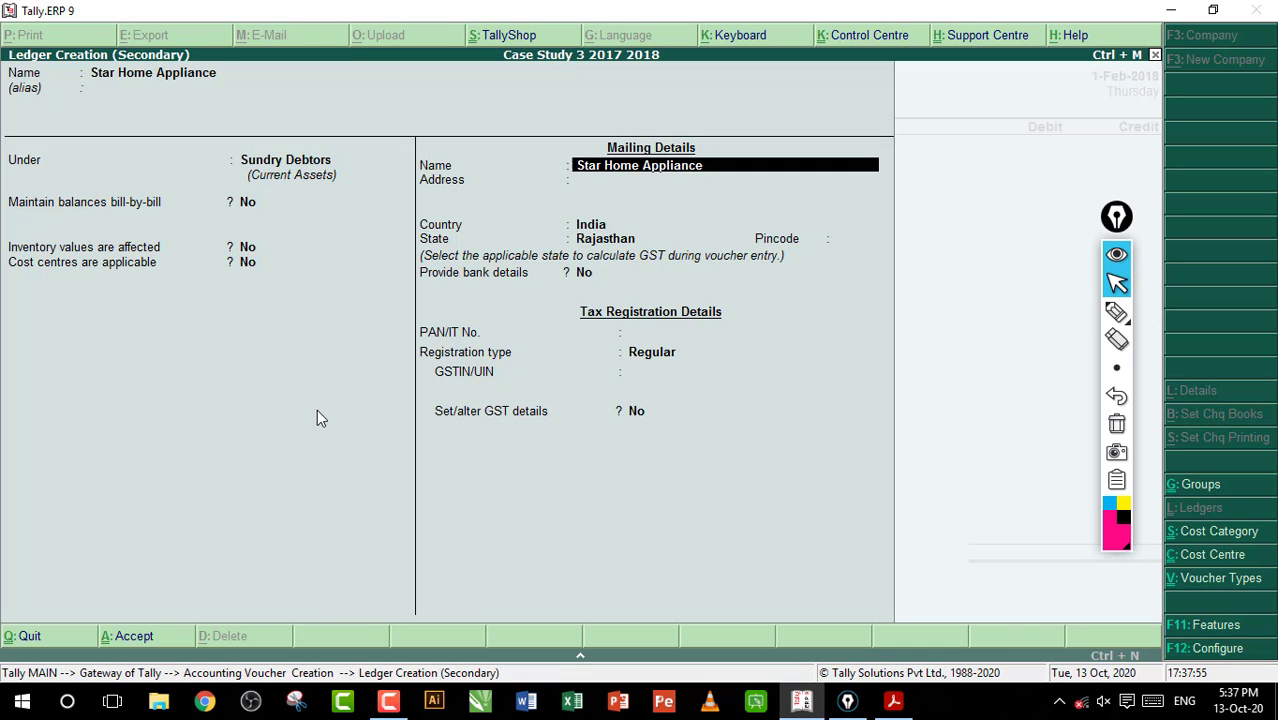
key(Return)
key(Return)
key(Return)
key(Return)
key(Return)
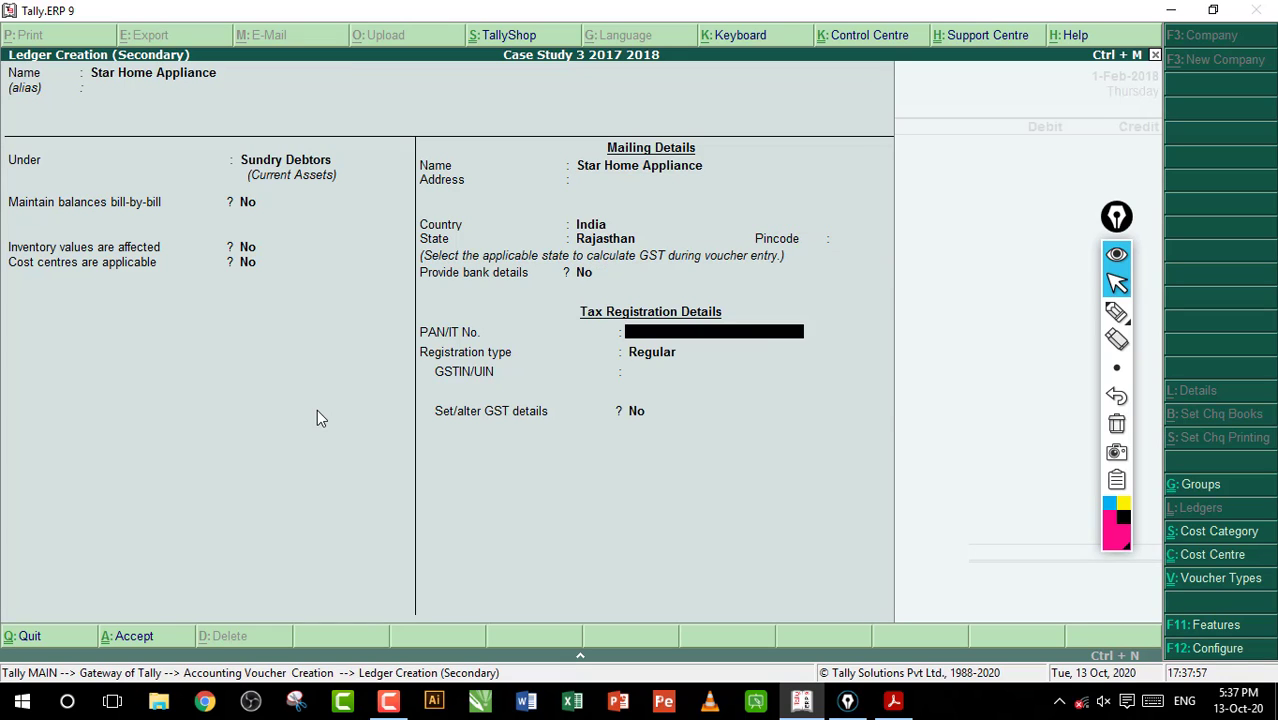
key(Return)
key(Up)
key(Up)
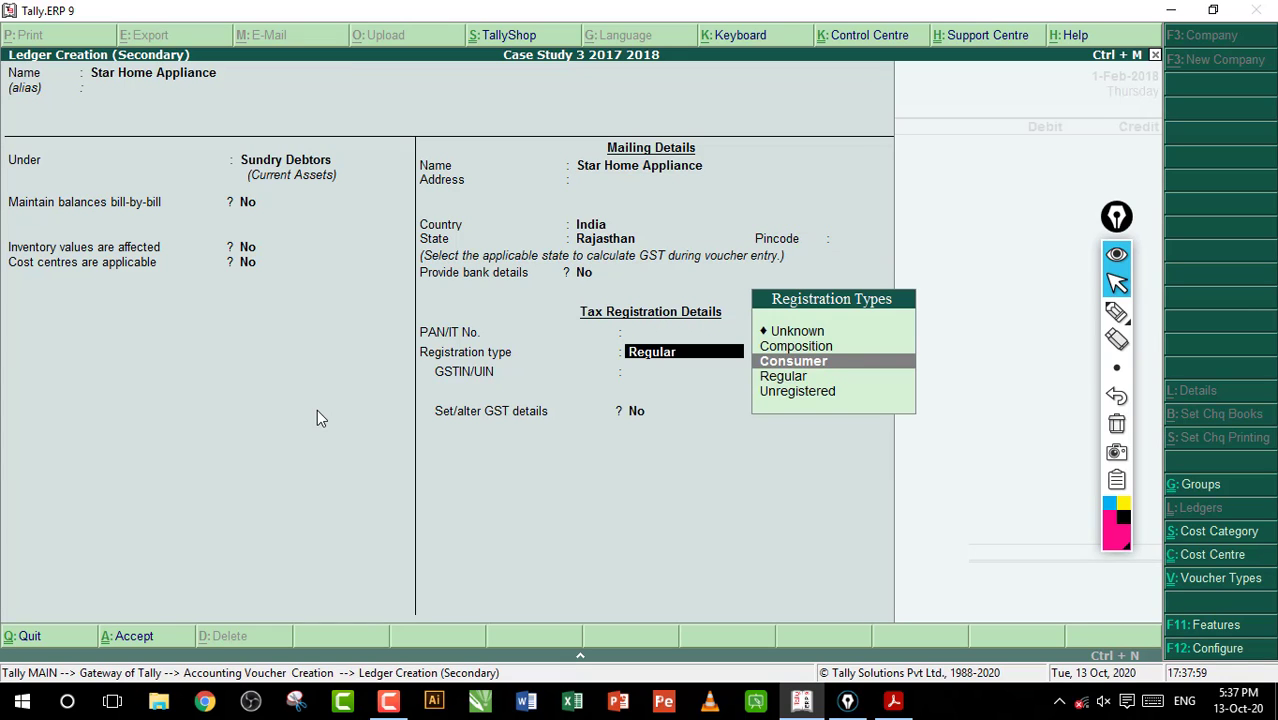
key(Return)
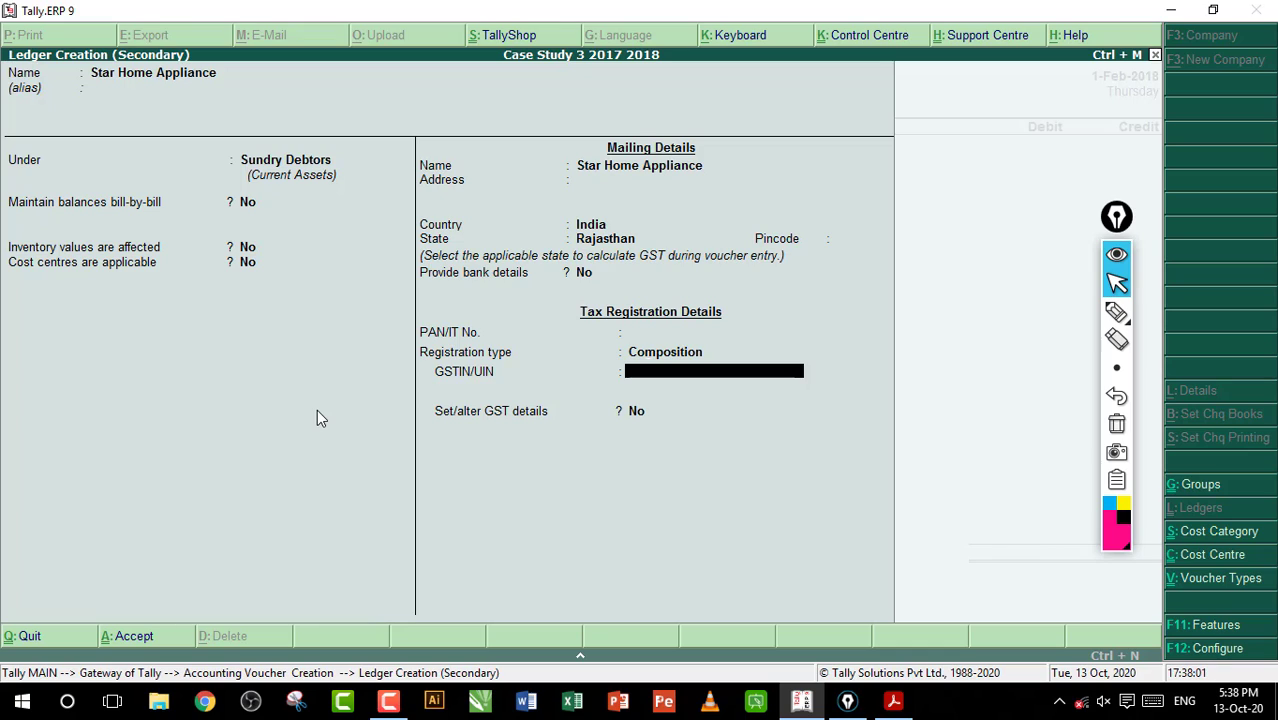
Review the other GST registration types for the ledger and keep Composition
key(BackSpace)
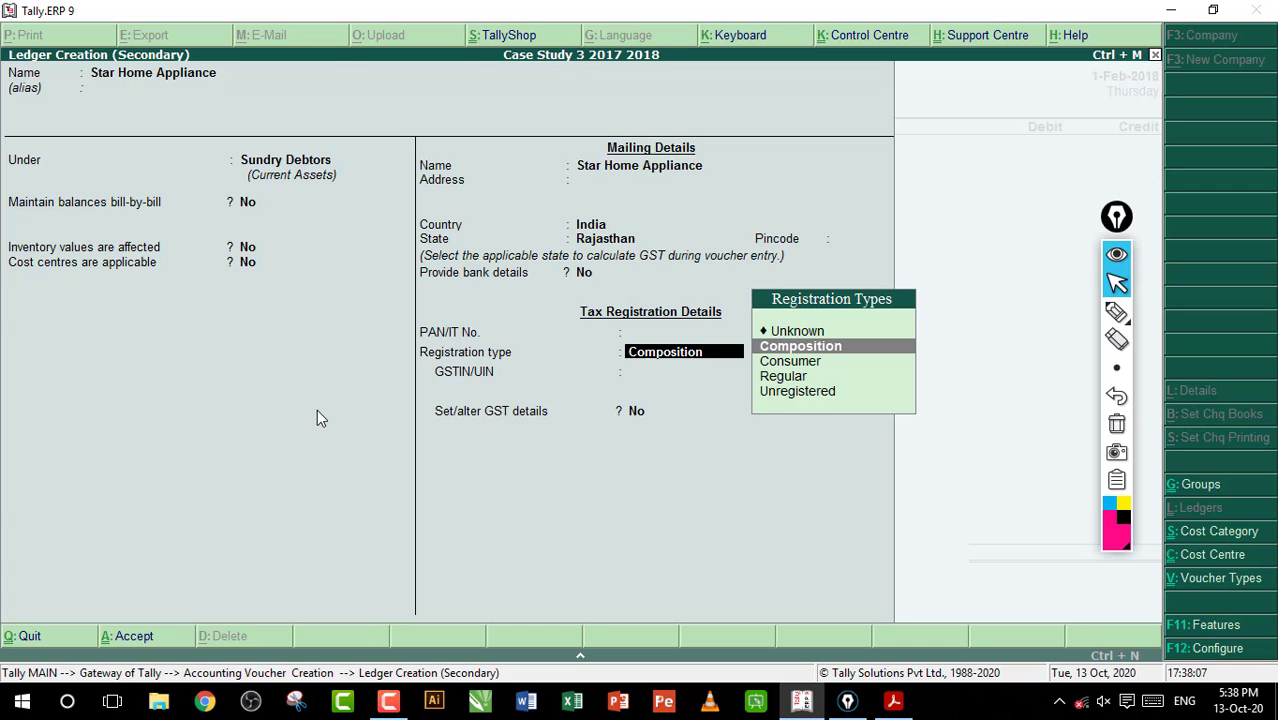
key(Down)
key(Down)
key(Down)
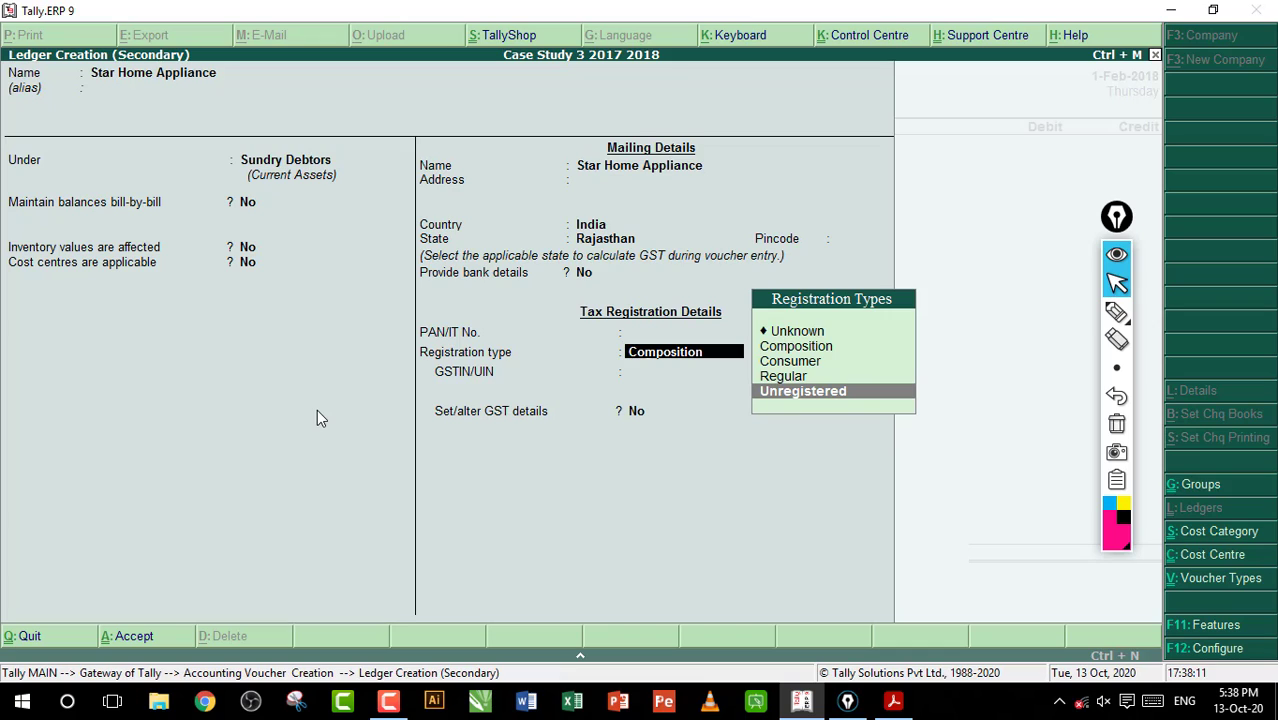
key(Up)
key(Up)
key(Up)
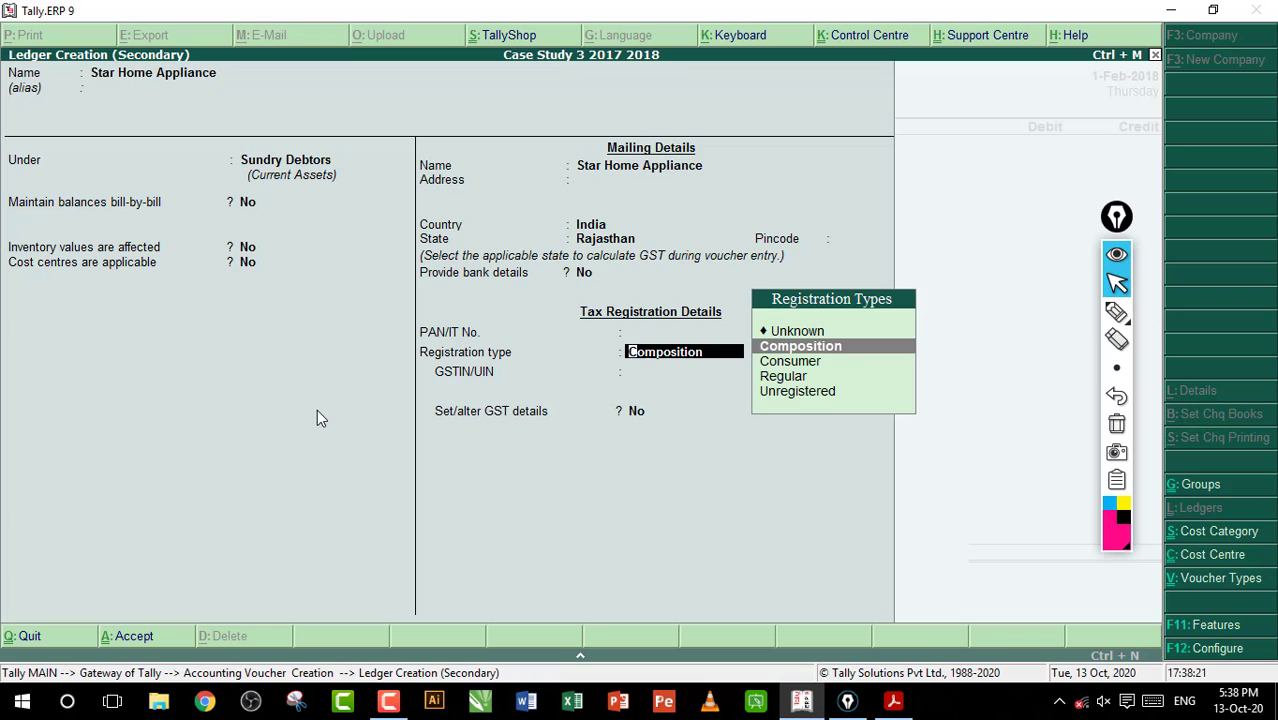
key(Return)
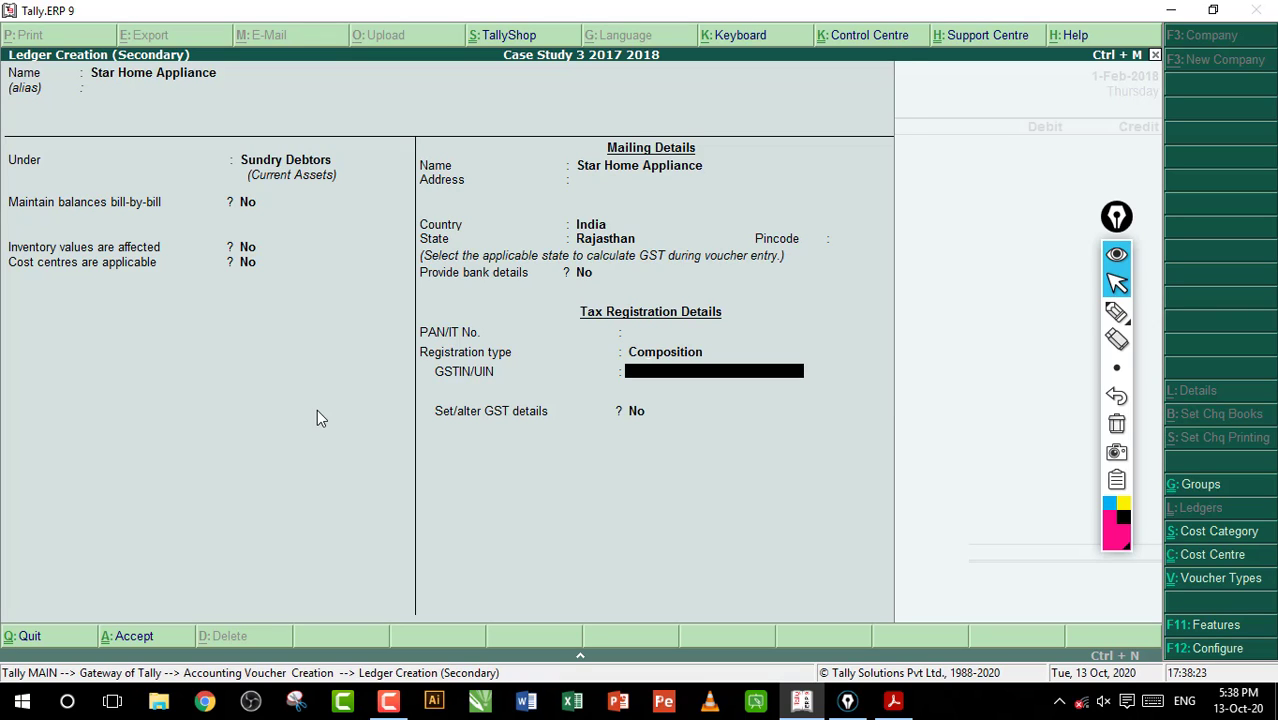
Leave the GSTIN/UIN blank with GST details set to No, and save the Star Home Appliance ledger
key(Return)
key(Return)
key(Return)
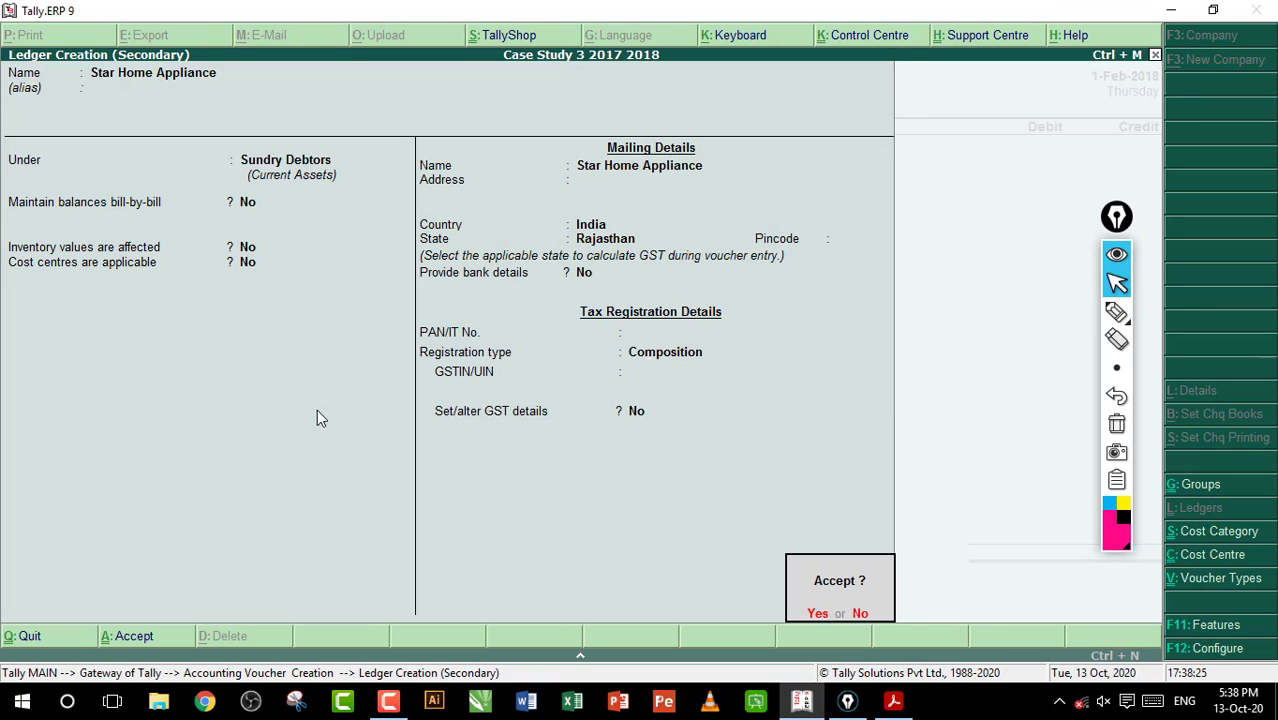
key(Return)
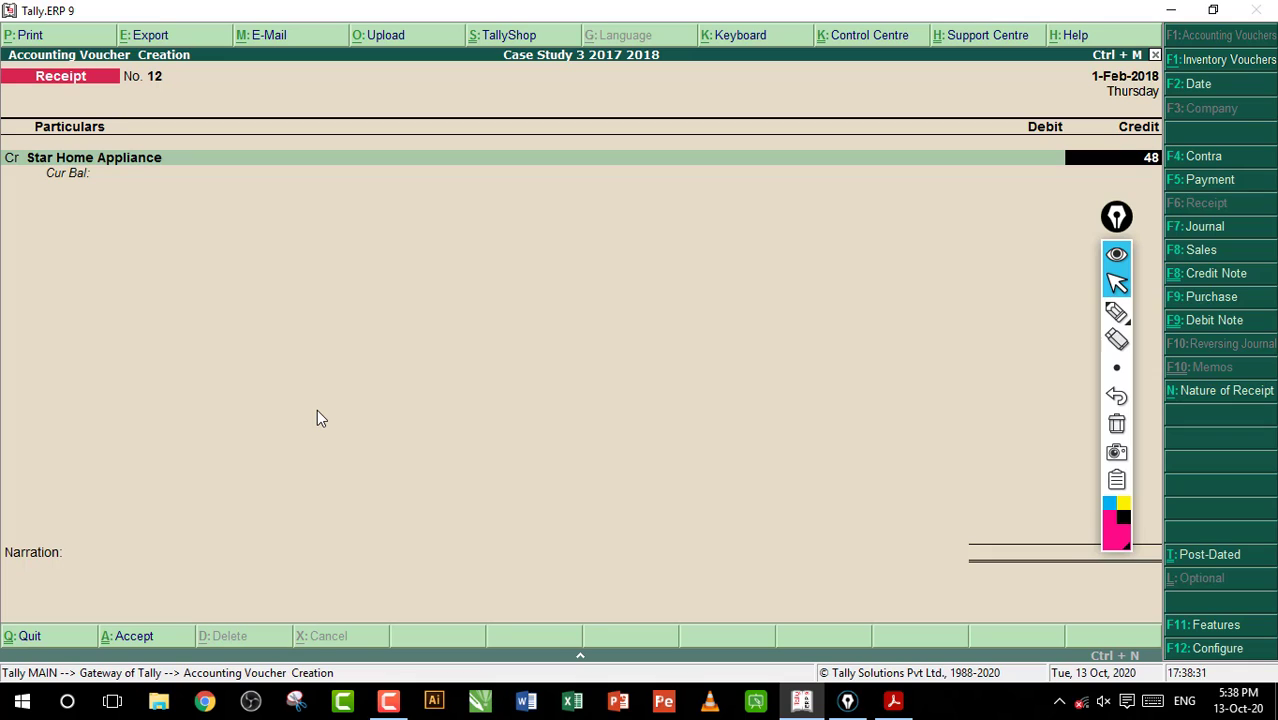
Credit Star Home Appliance with 48,640.00 against HDFC Bank and save the receipt voucher without a narration
key(Return)
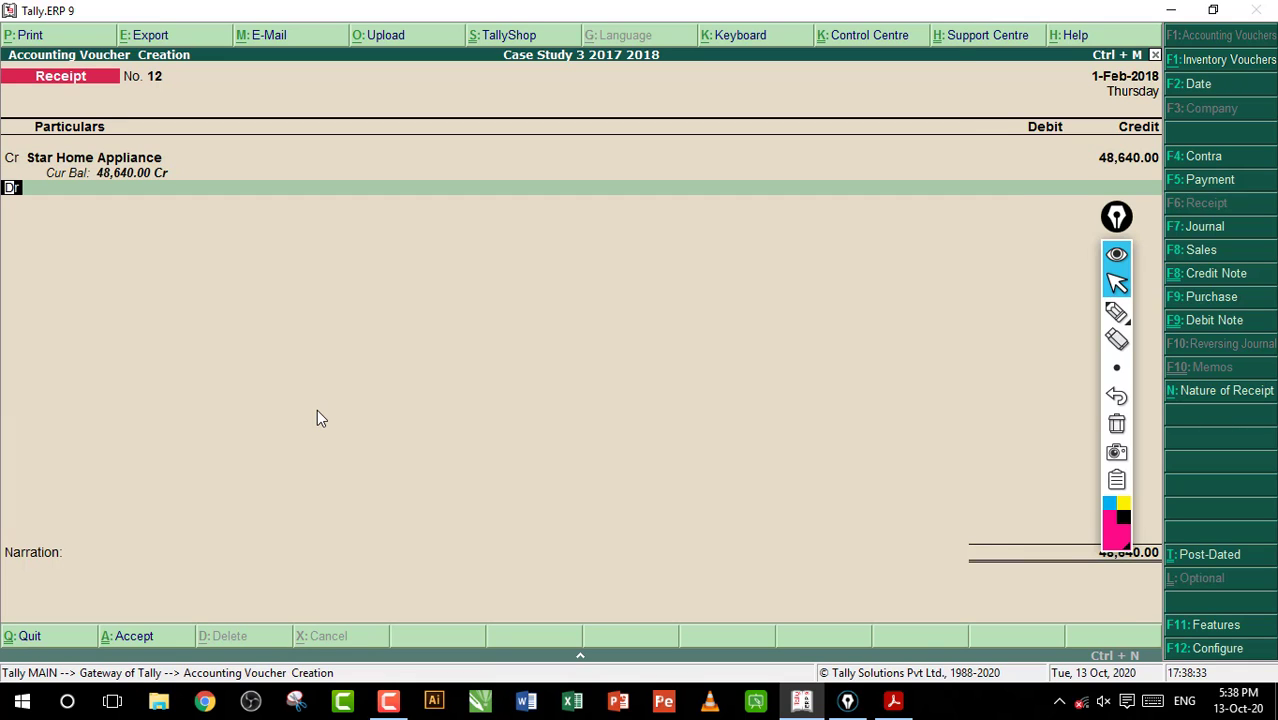
key(Return)
text(H)
key(Return)
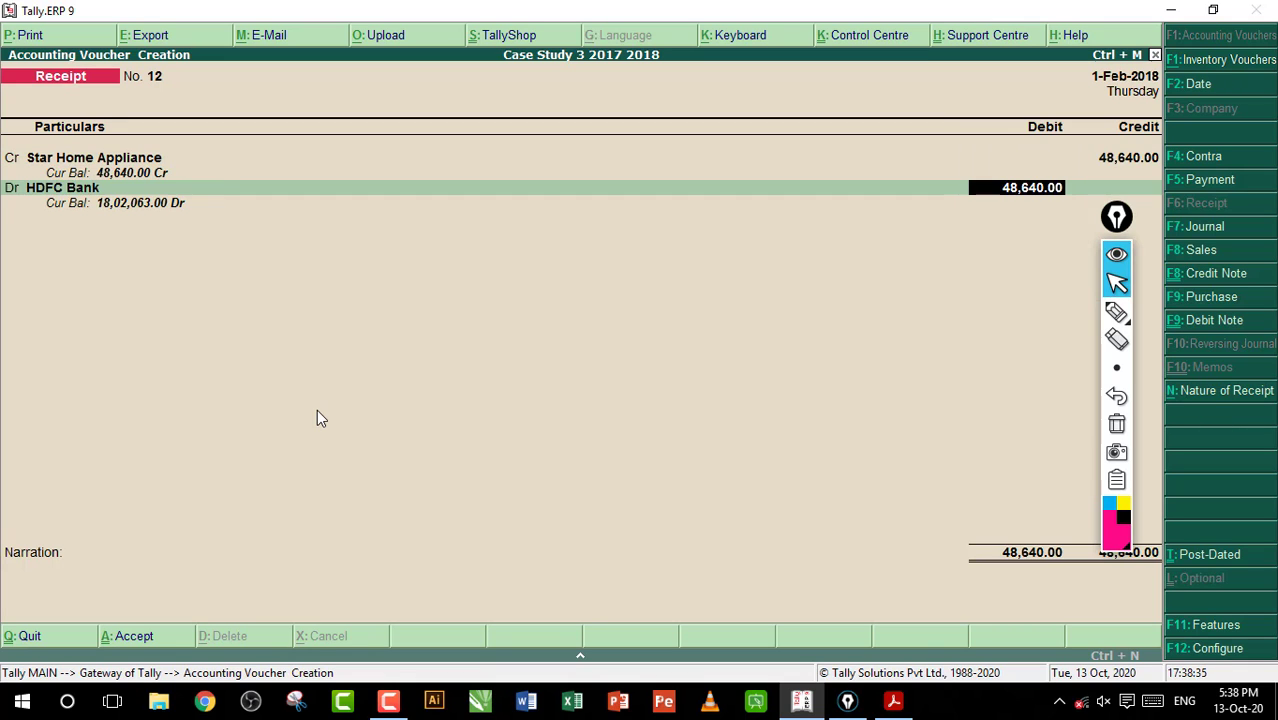
key(Return)
key(Return)
key(Return)
key(Return)
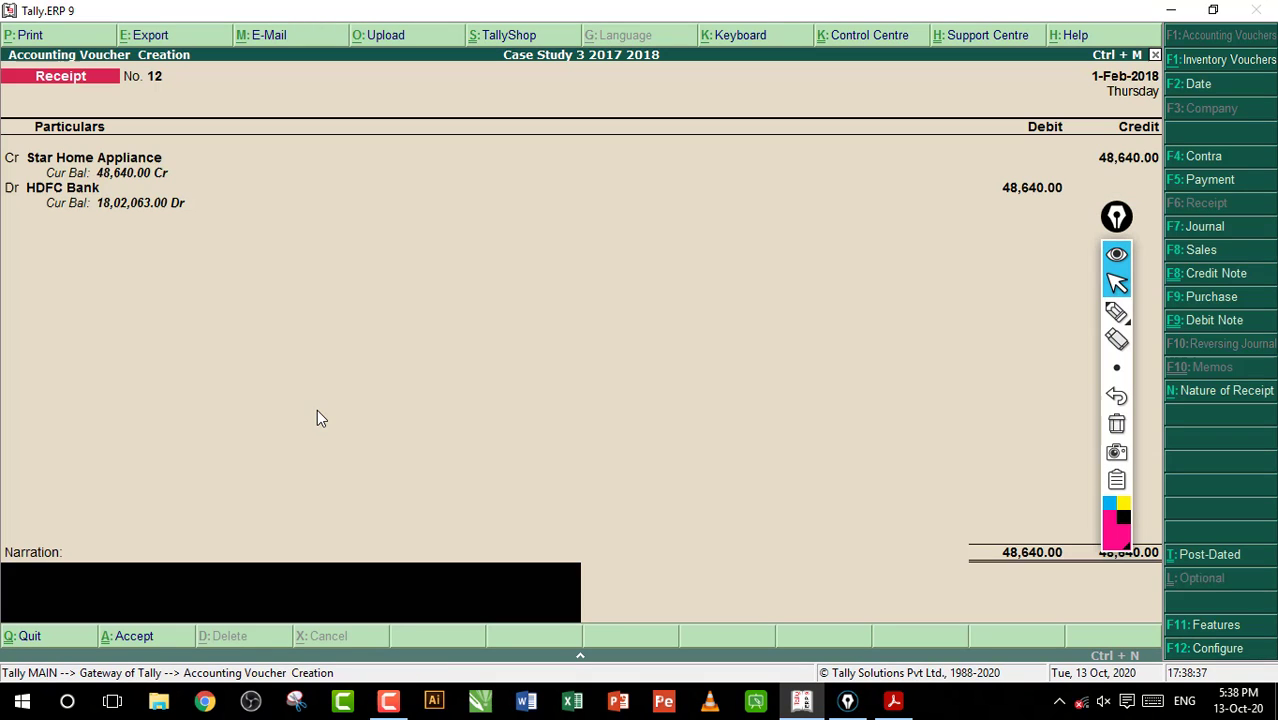
key(Return)
key(y)
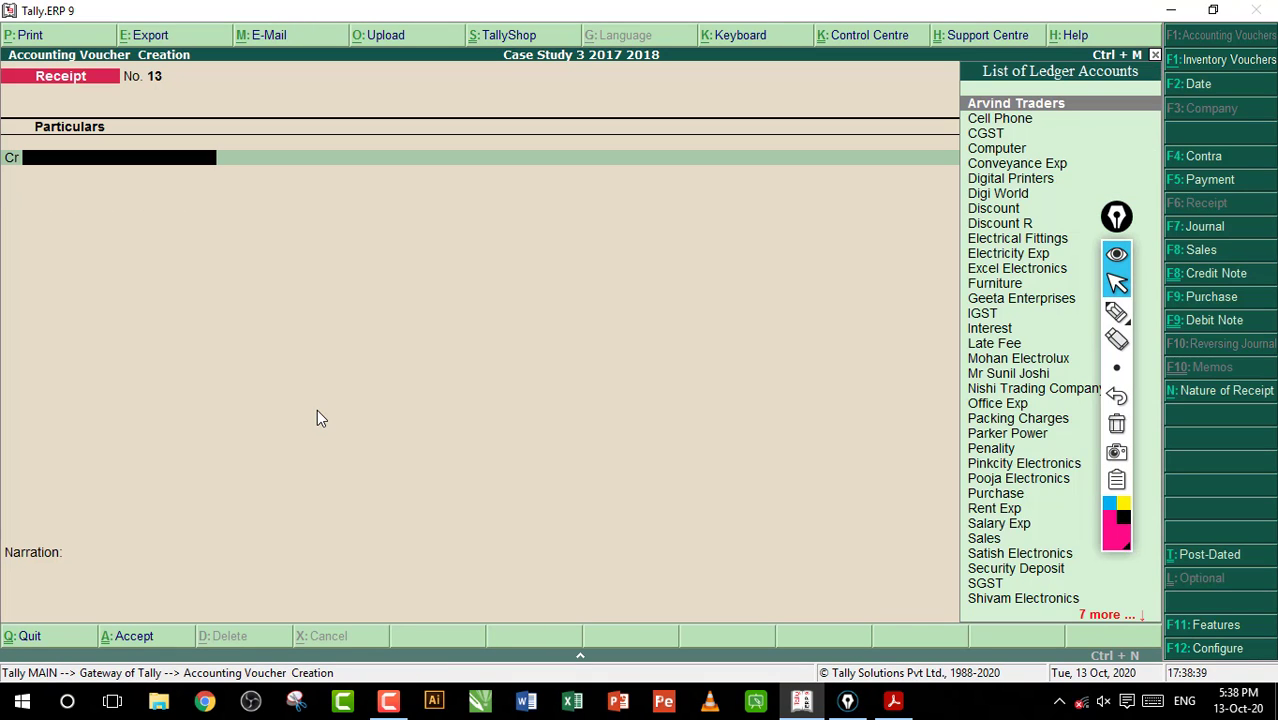
Switch to the workbook PDF in Acrobat Reader, mark entry 95's cheque amount of 48,640 with the pen, and clear the annotation
click(893, 701)
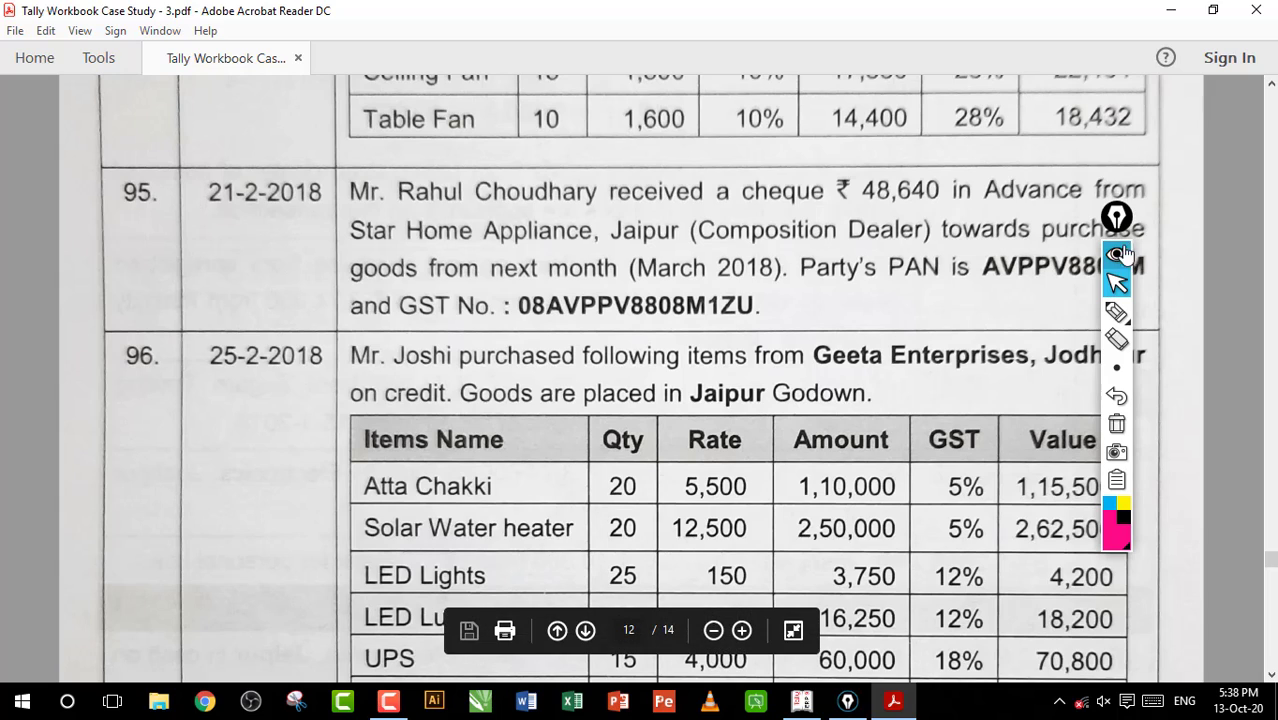
click(1175, 313)
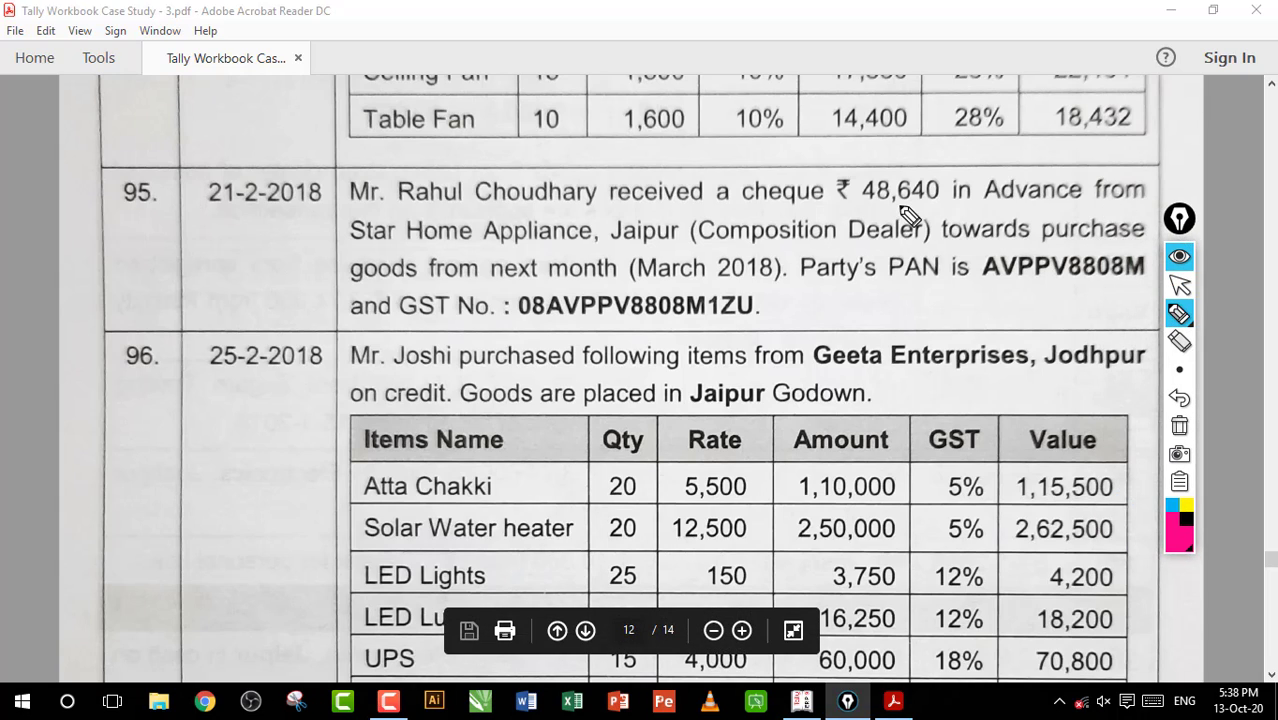
drag(862, 210, 972, 213)
mouse_move(880, 215)
mouse_down()
mouse_move(835, 200)
mouse_move(860, 160)
mouse_up()
click(1179, 425)
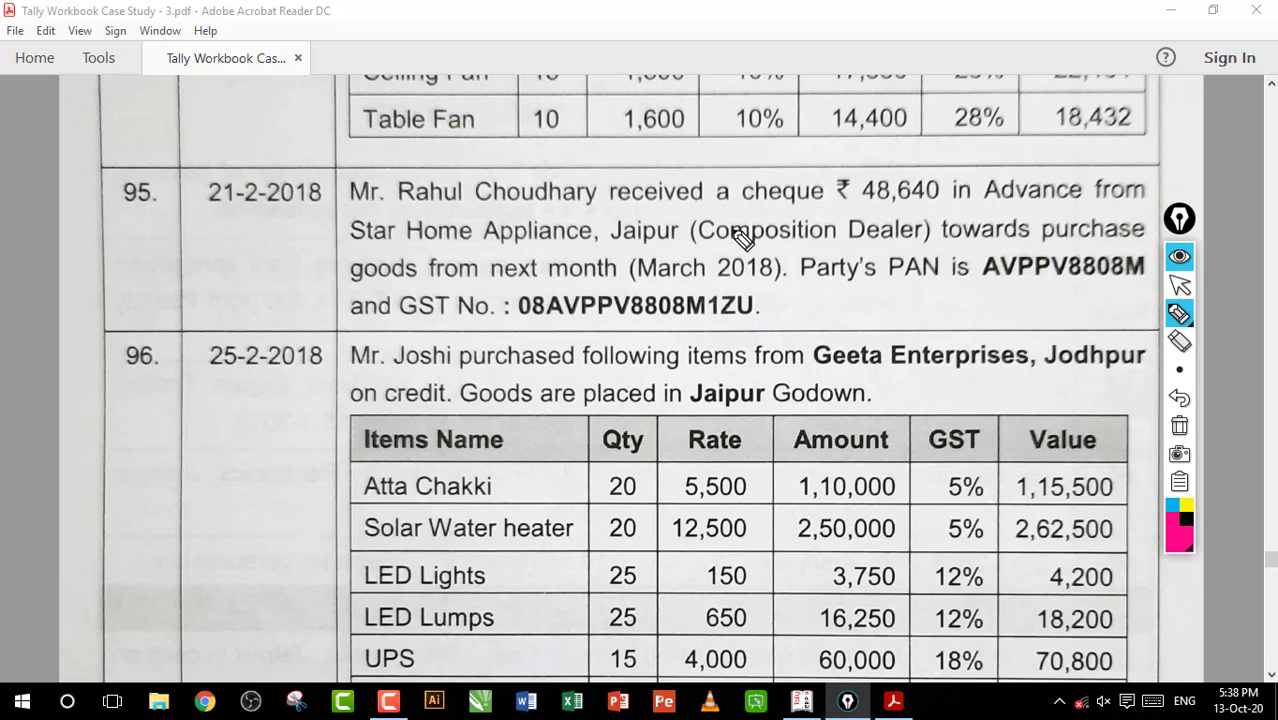
Underline Appliance, the 48,640 amount and March 2018 in entry 95, and clear the annotations
drag(487, 242, 590, 240)
drag(864, 207, 942, 207)
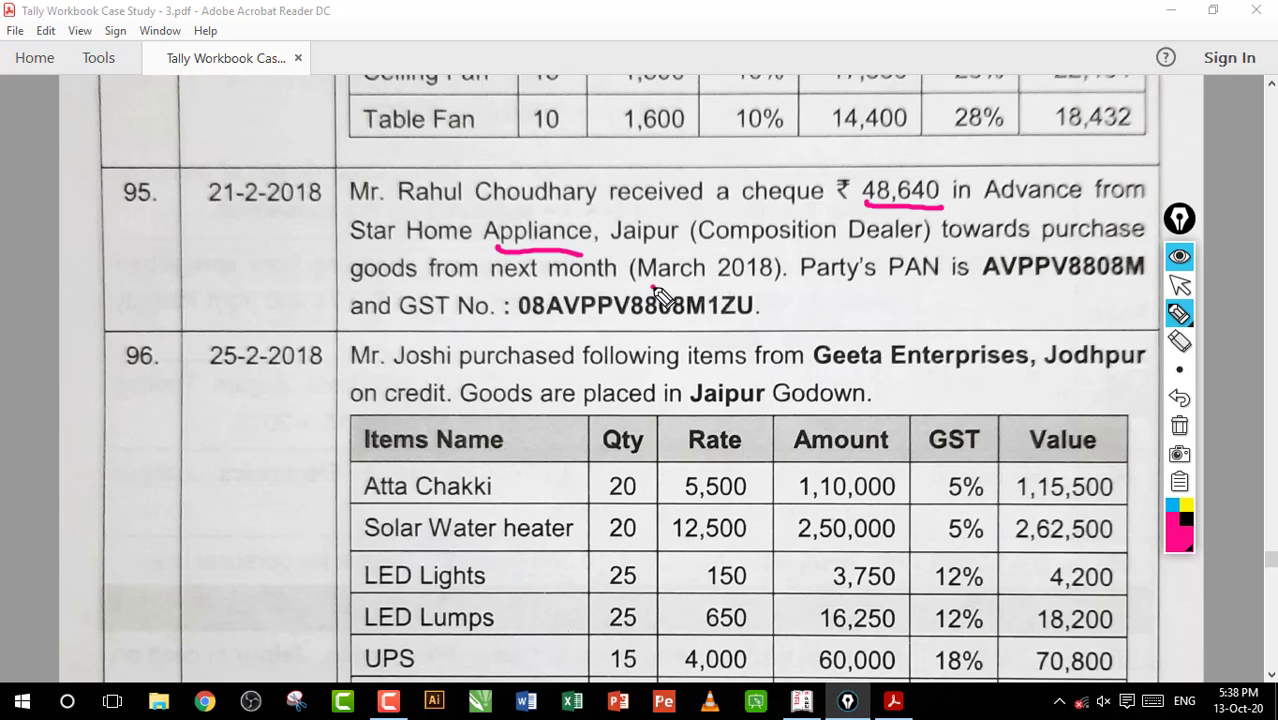
drag(652, 288, 768, 287)
click(1179, 425)
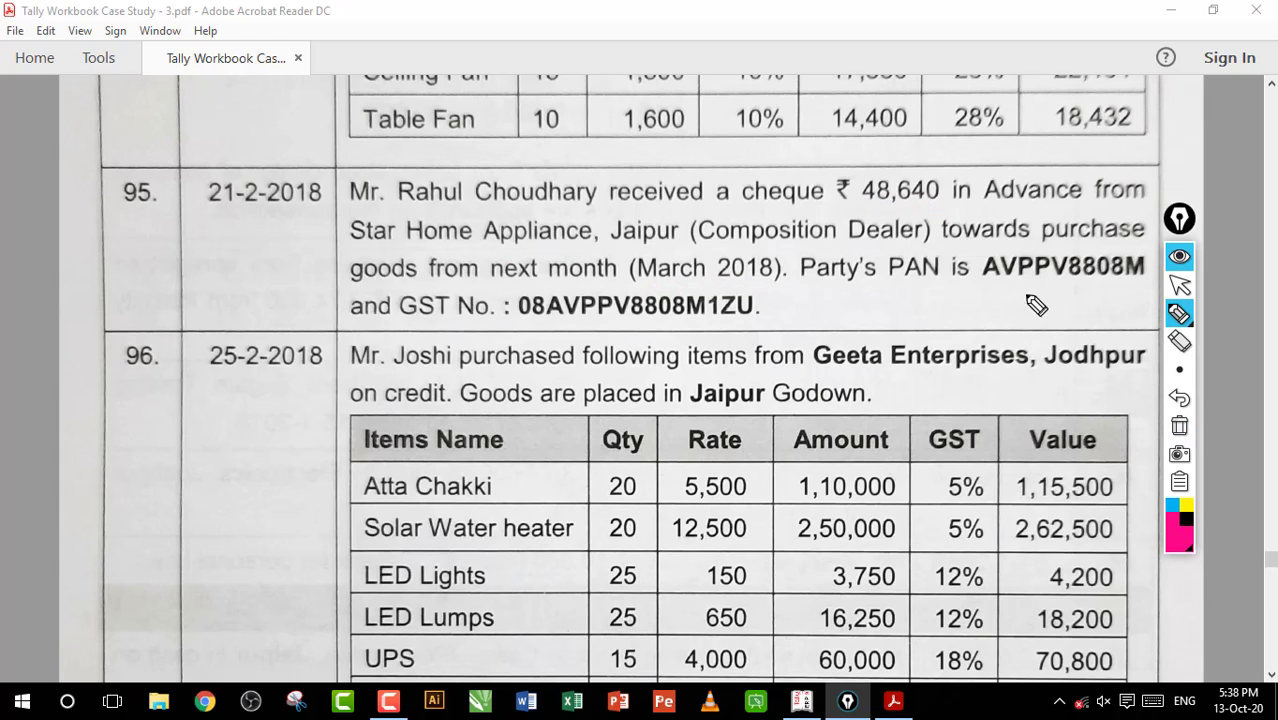
Draw a scribbled circle with the pen over Composition in entry 95, and clear it
drag(809, 206, 780, 245)
drag(749, 196, 798, 277)
mouse_move(828, 203)
mouse_down()
mouse_move(731, 284)
mouse_move(762, 285)
mouse_move(758, 215)
mouse_move(800, 240)
mouse_move(815, 228)
mouse_up()
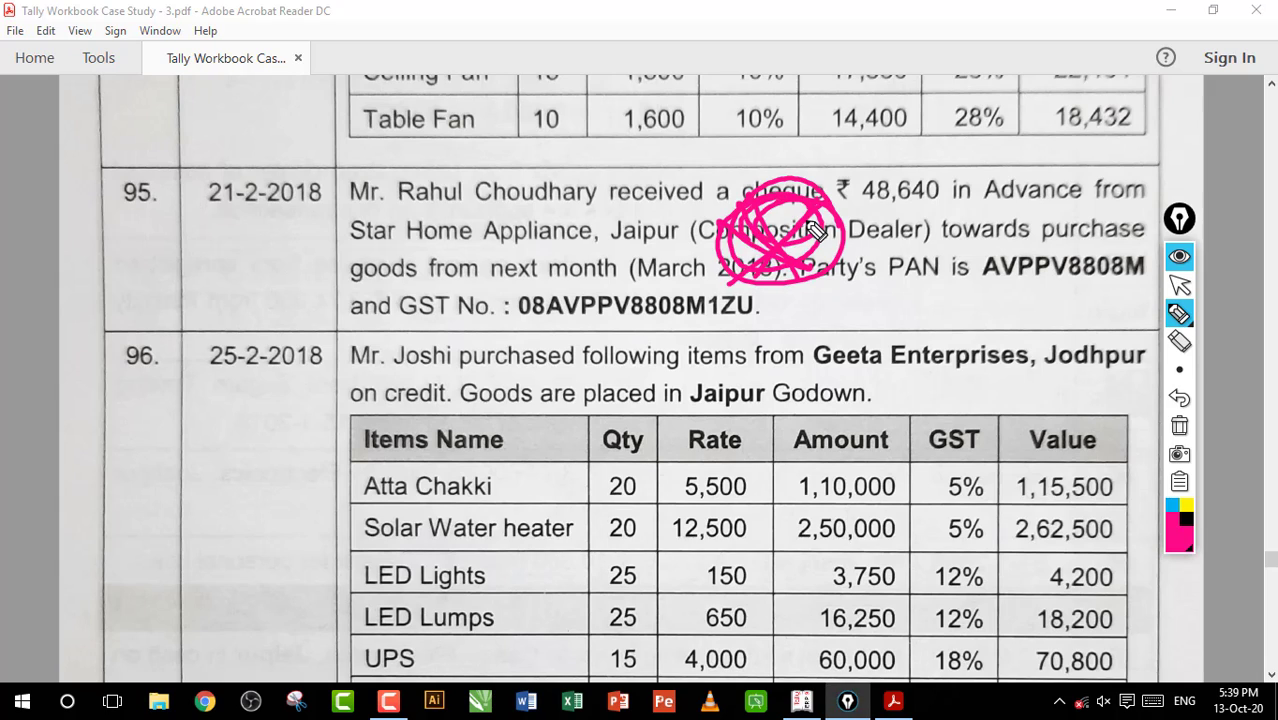
click(1179, 426)
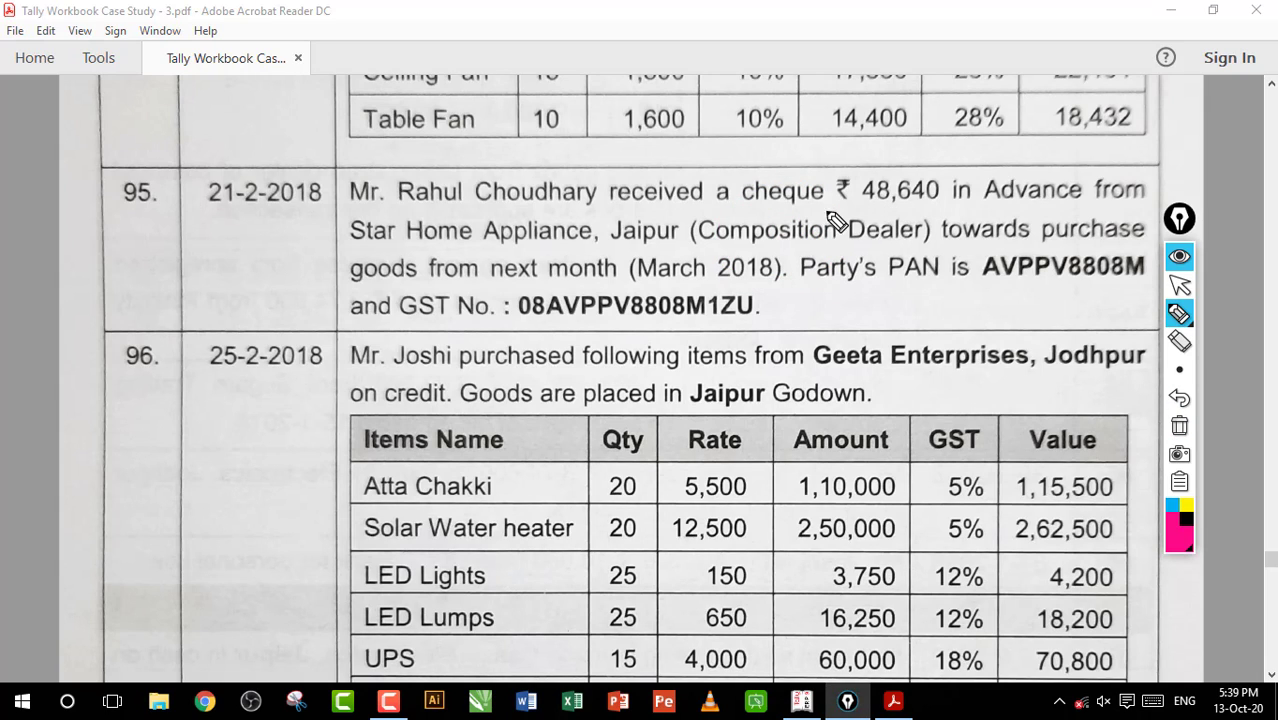
Draw a circle divided into segments over entry 95, underline Appliance, and clear the annotations
mouse_move(724, 190)
mouse_down()
mouse_move(698, 316)
mouse_move(712, 186)
mouse_up()
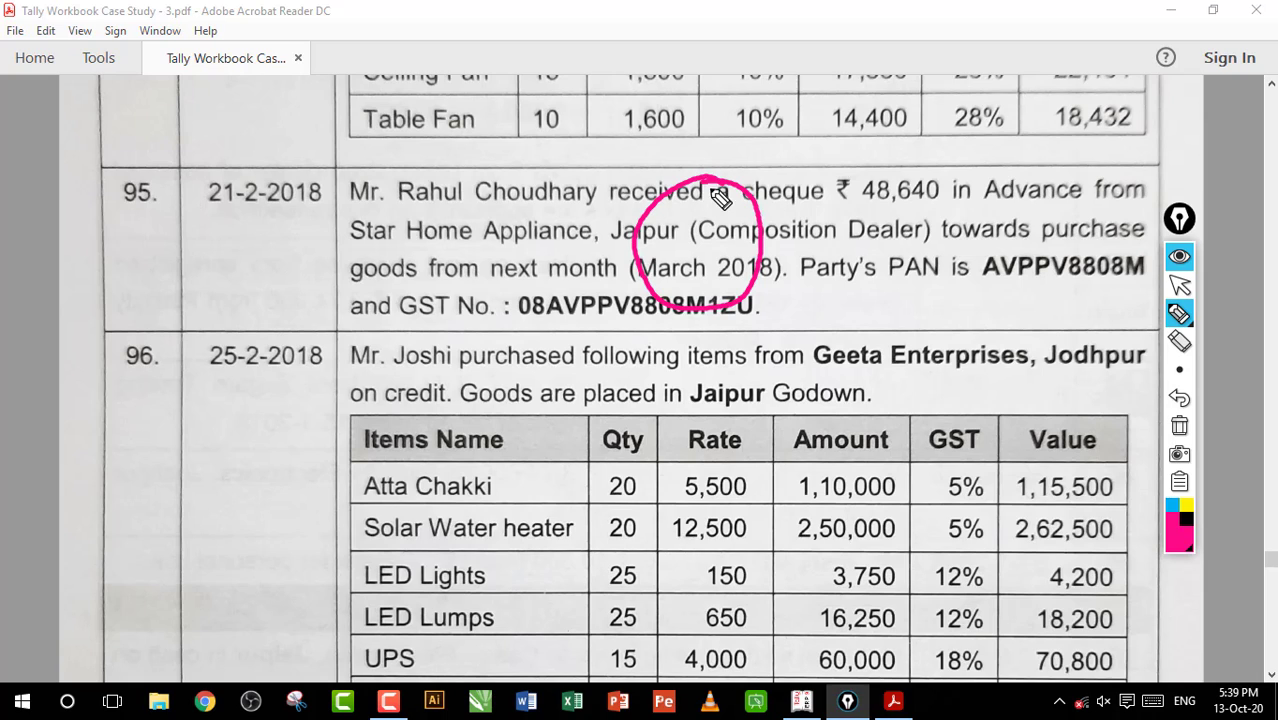
drag(656, 251, 747, 238)
drag(692, 182, 705, 288)
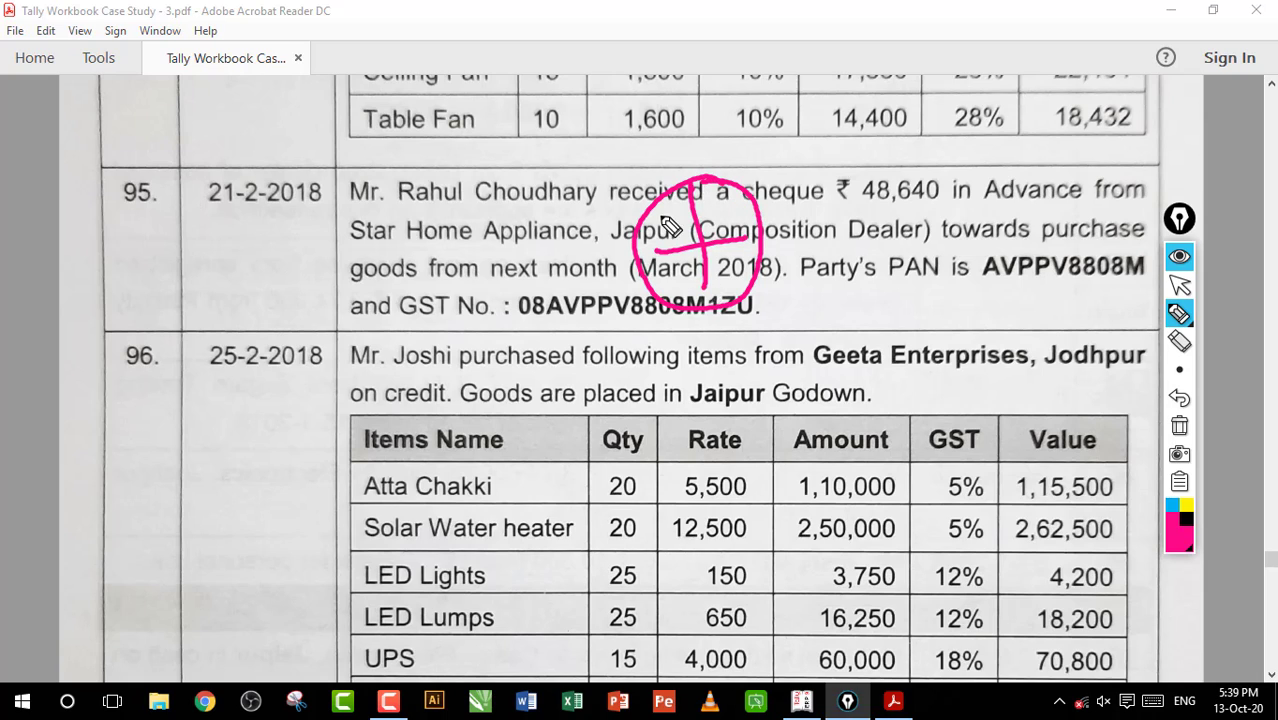
drag(657, 207, 753, 276)
drag(733, 202, 662, 299)
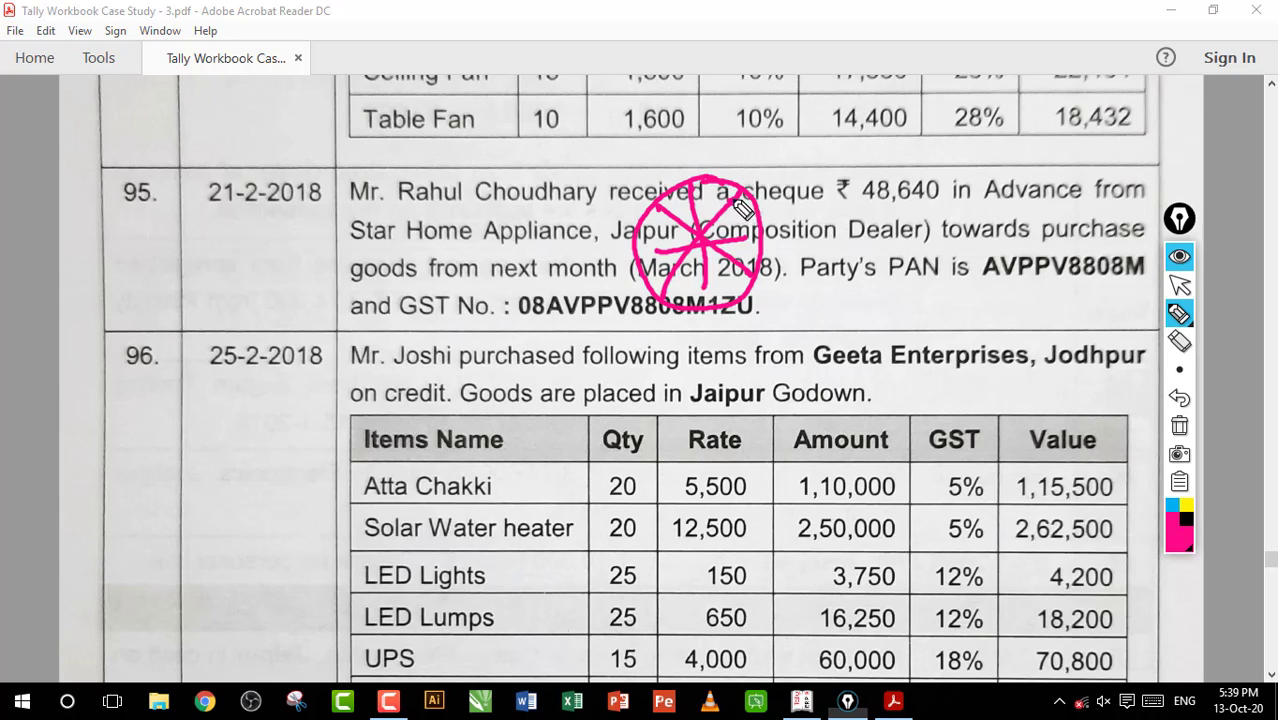
drag(478, 256, 564, 255)
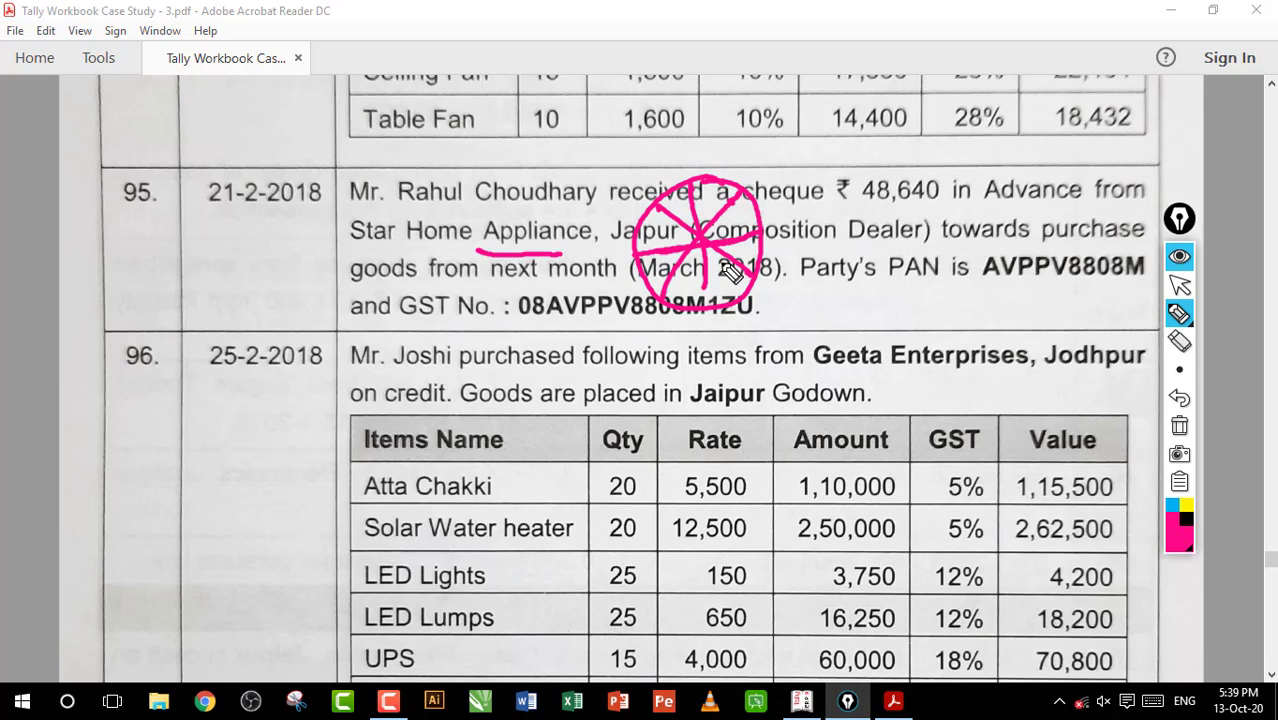
drag(707, 285, 707, 304)
key(ctrl+shift+7)
Write Microwa in a circle over entry 95, underline it, and add the calculation 4 × 9500 with 38000 below
mouse_move(815, 209)
mouse_down()
mouse_move(818, 224)
mouse_move(893, 240)
mouse_move(1055, 205)
mouse_up()
drag(981, 170, 1047, 248)
drag(791, 298, 938, 268)
mouse_move(836, 305)
mouse_down()
mouse_move(868, 331)
mouse_move(937, 304)
mouse_up()
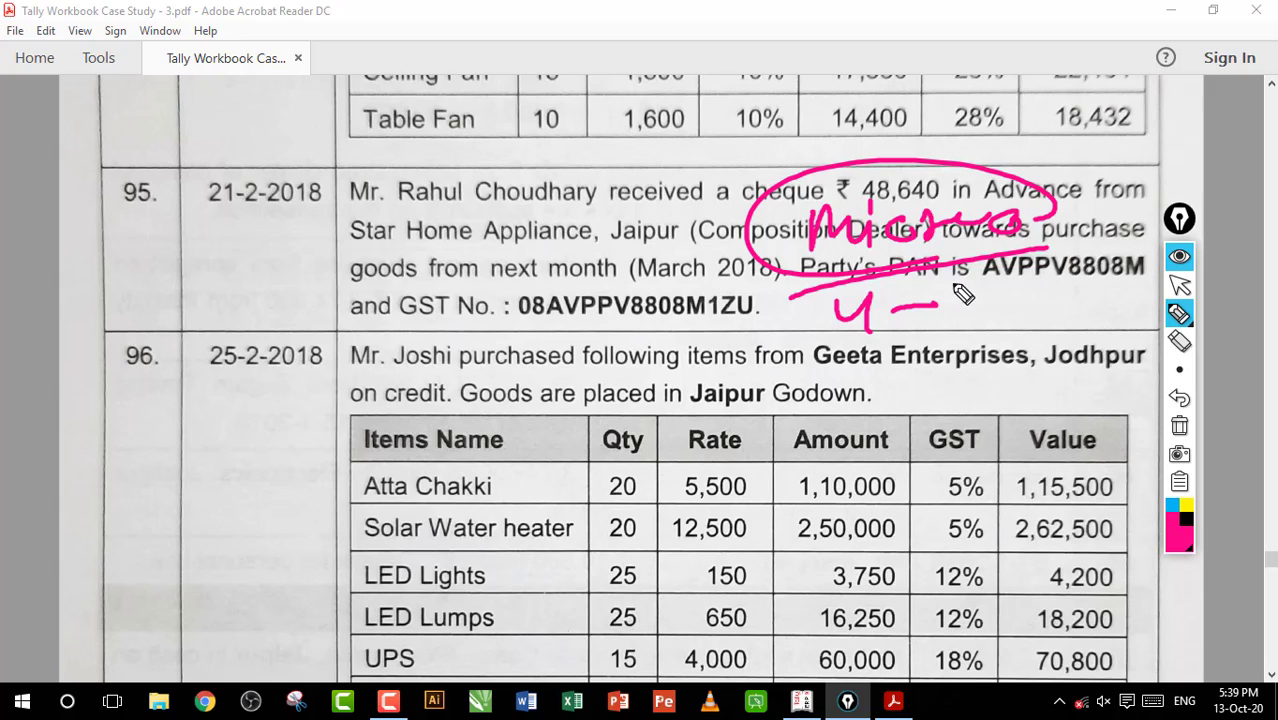
mouse_move(976, 292)
mouse_down()
mouse_move(958, 321)
mouse_move(984, 318)
mouse_up()
drag(1028, 298, 1078, 296)
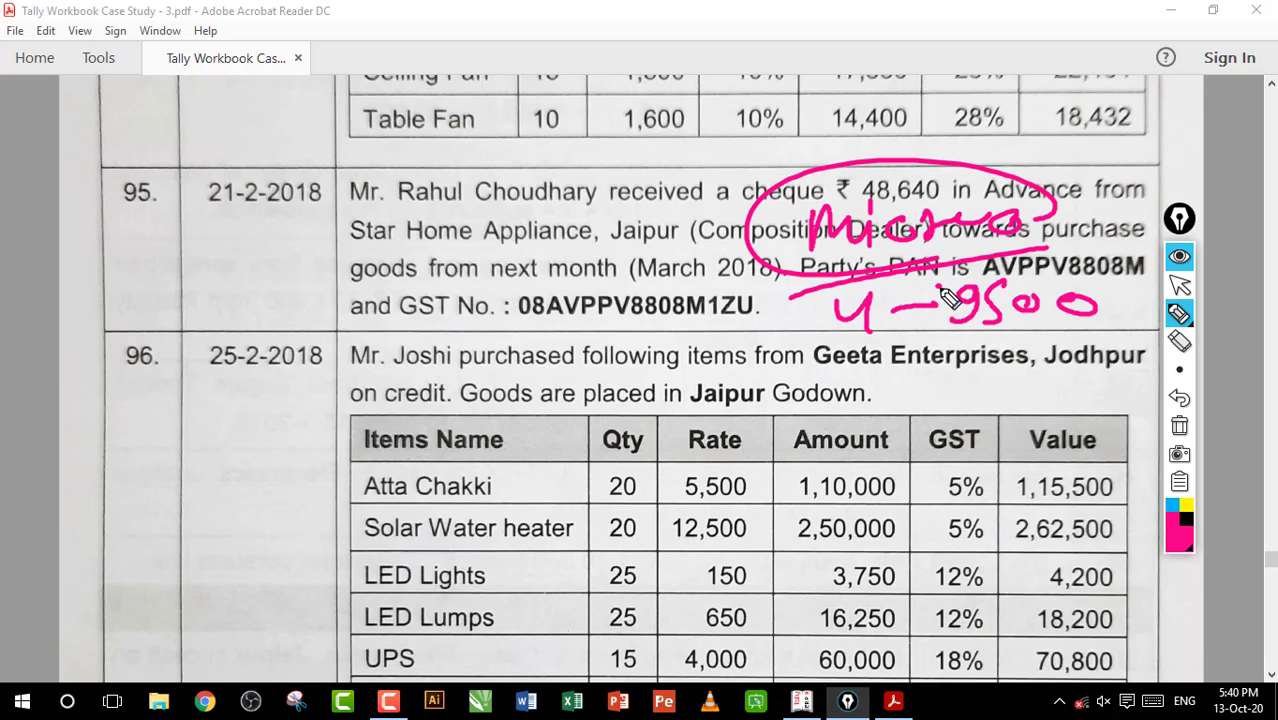
drag(934, 290, 895, 338)
mouse_move(903, 298)
mouse_down()
mouse_move(950, 344)
mouse_move(902, 394)
mouse_up()
drag(966, 365, 1053, 369)
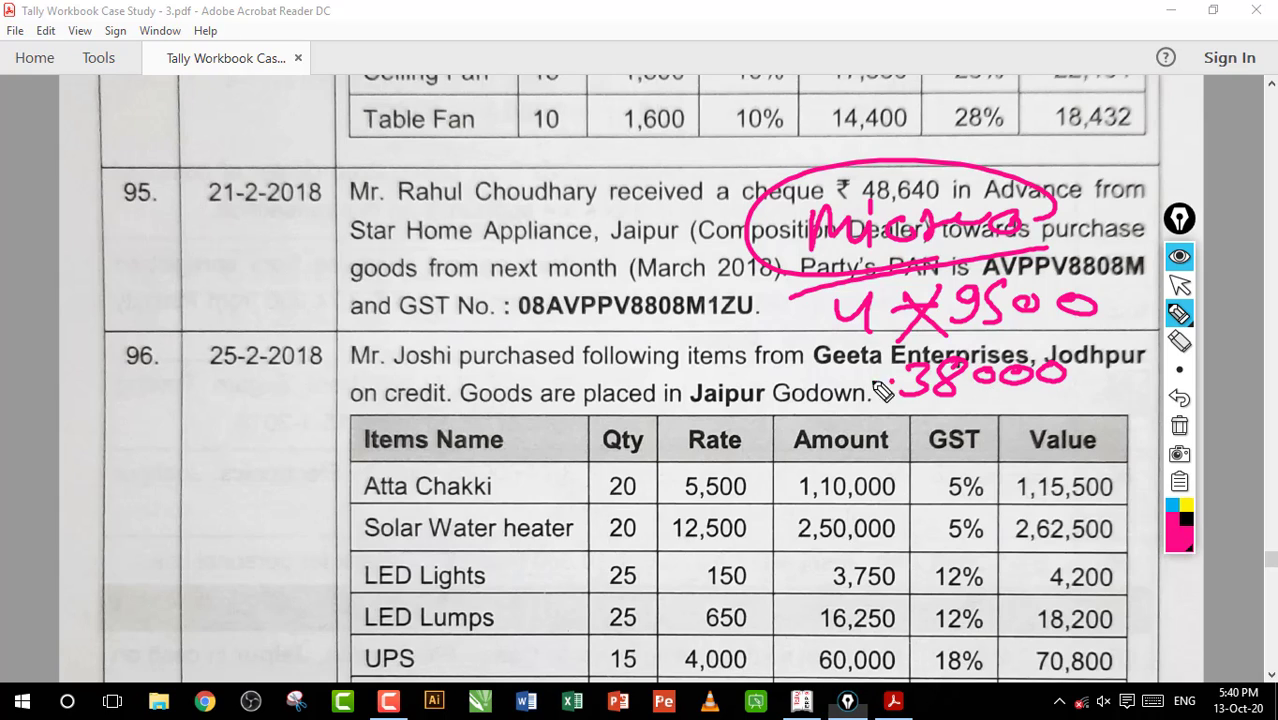
Write 28% beside the 38000 figure, and add the underlined total 48640 beneath it
drag(848, 381, 878, 380)
mouse_move(757, 368)
mouse_down()
mouse_move(778, 398)
mouse_move(798, 364)
mouse_move(812, 402)
mouse_up()
drag(838, 392, 838, 398)
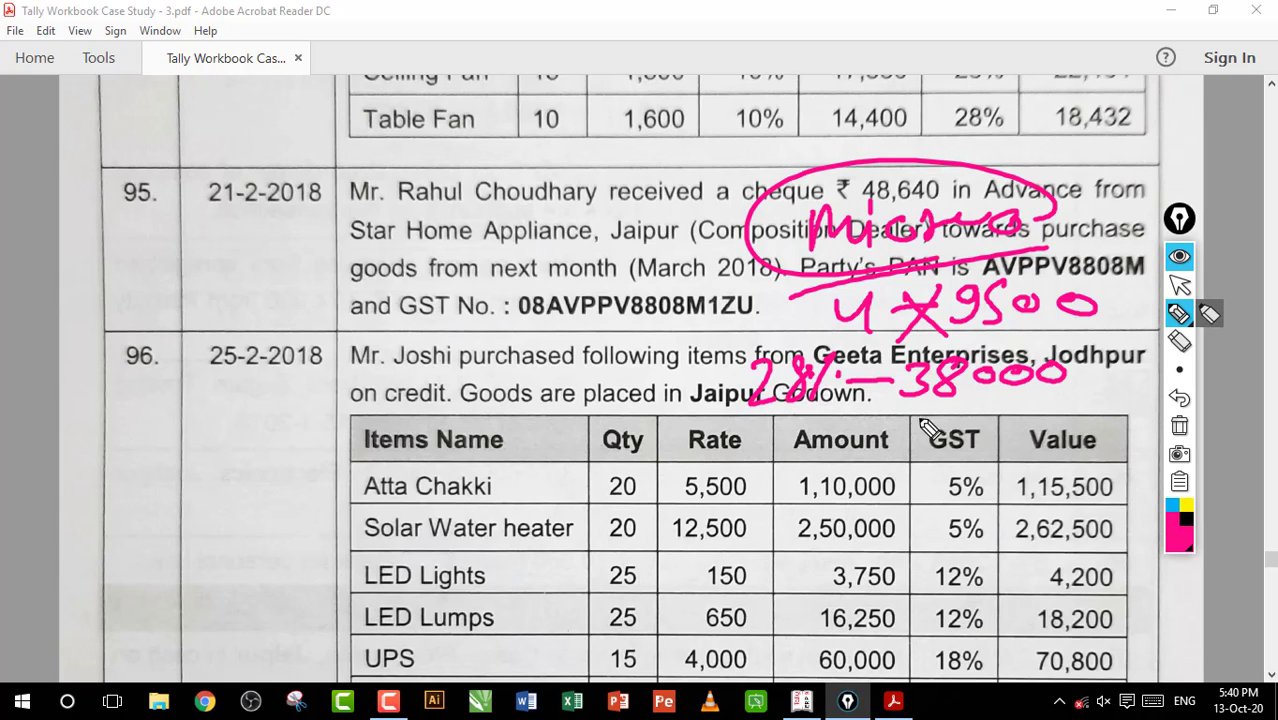
mouse_move(921, 421)
mouse_down()
mouse_move(941, 436)
mouse_move(937, 456)
mouse_move(968, 425)
mouse_move(997, 447)
mouse_up()
mouse_move(1040, 428)
mouse_down()
mouse_move(1030, 448)
mouse_move(1052, 456)
mouse_up()
drag(1080, 432, 1078, 434)
drag(924, 470, 1050, 466)
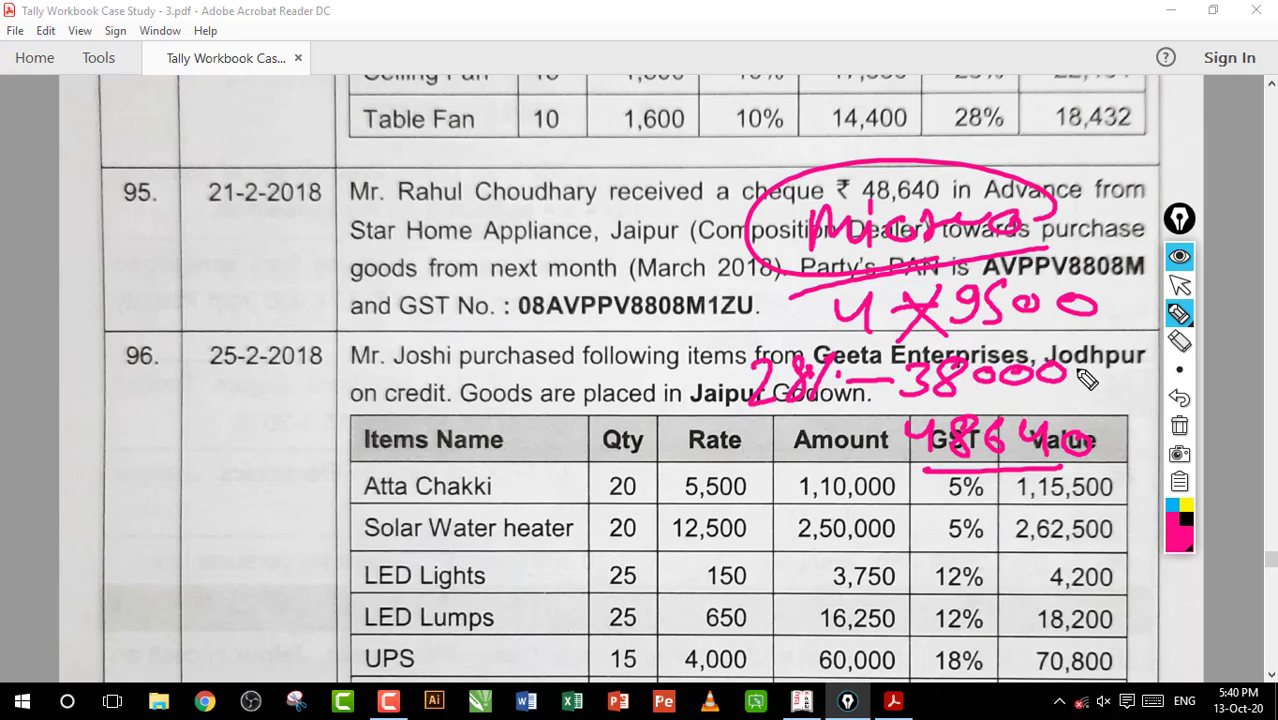
Write the tax amount 10640 under the calculation, start its C and S split below, and clear the annotations
drag(1070, 375, 1106, 372)
mouse_move(817, 478)
mouse_down()
mouse_move(821, 521)
mouse_move(845, 488)
mouse_up()
mouse_move(870, 478)
mouse_down()
mouse_move(862, 506)
mouse_move(902, 526)
mouse_up()
drag(936, 500, 934, 503)
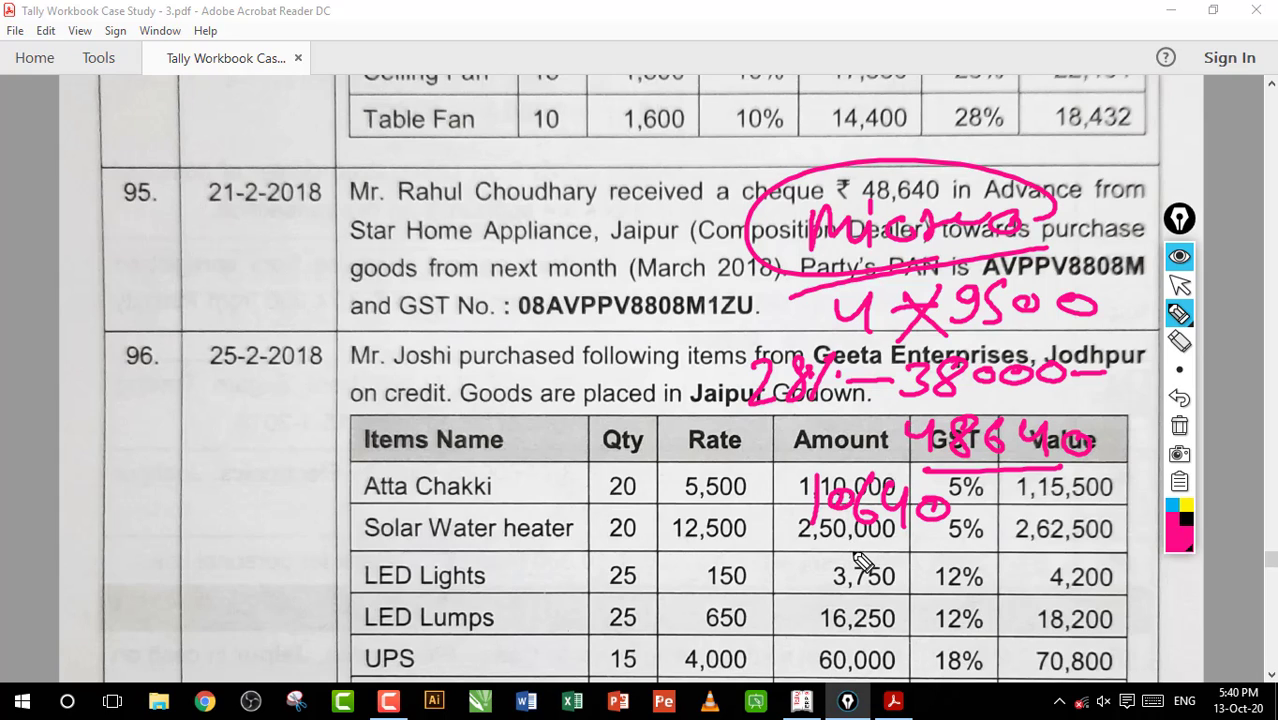
drag(797, 504, 771, 506)
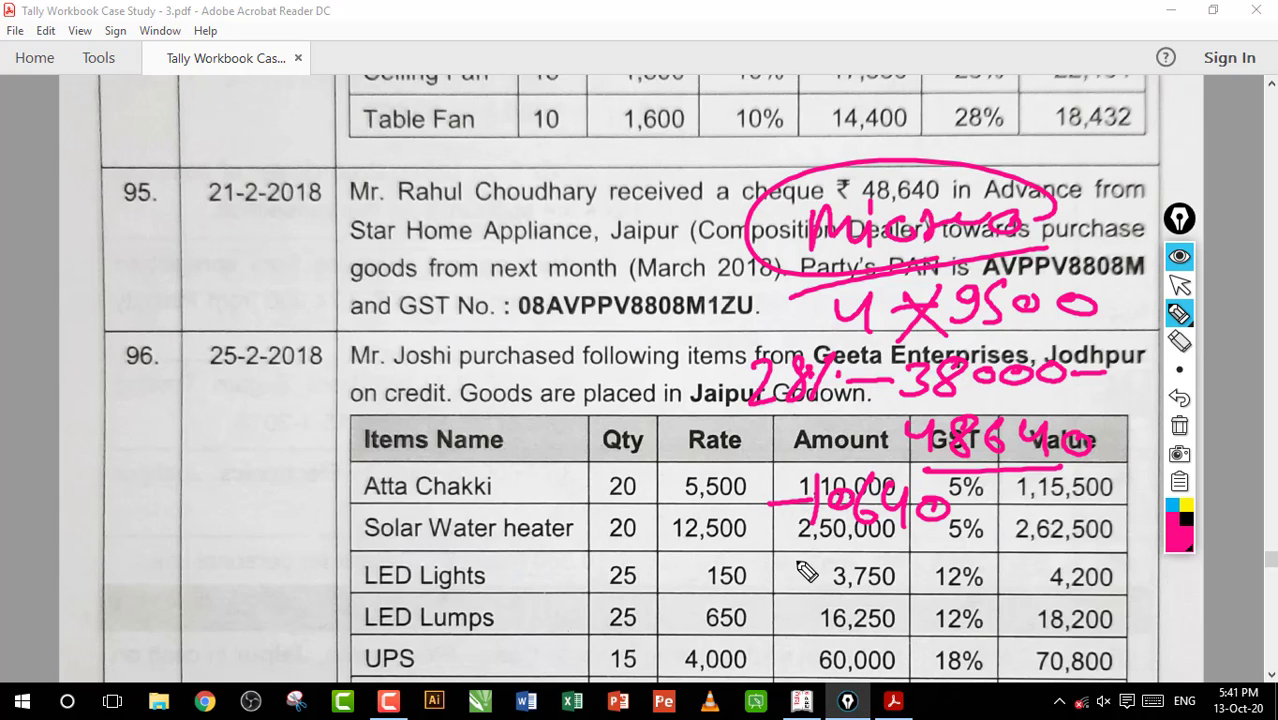
mouse_move(805, 553)
mouse_down()
mouse_move(807, 585)
mouse_move(768, 642)
mouse_move(838, 604)
mouse_up()
drag(822, 565, 842, 562)
mouse_move(892, 523)
mouse_down()
mouse_move(896, 550)
mouse_move(861, 604)
mouse_up()
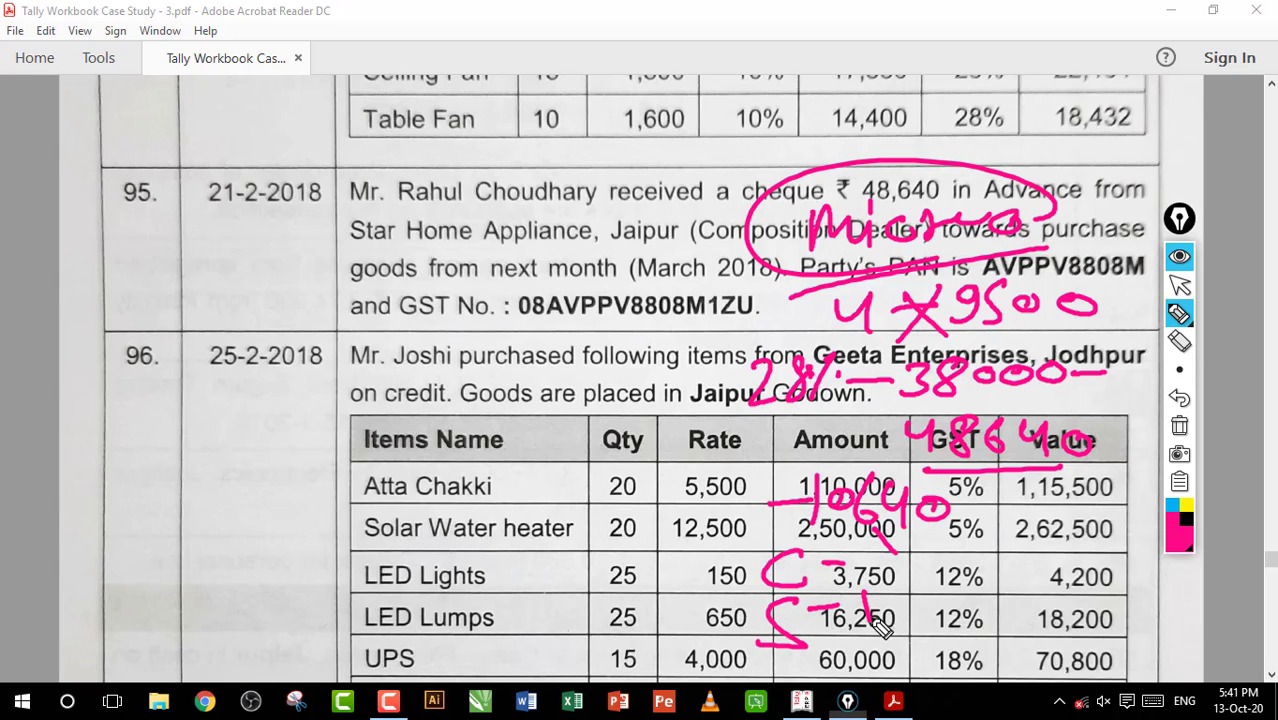
click(1181, 428)
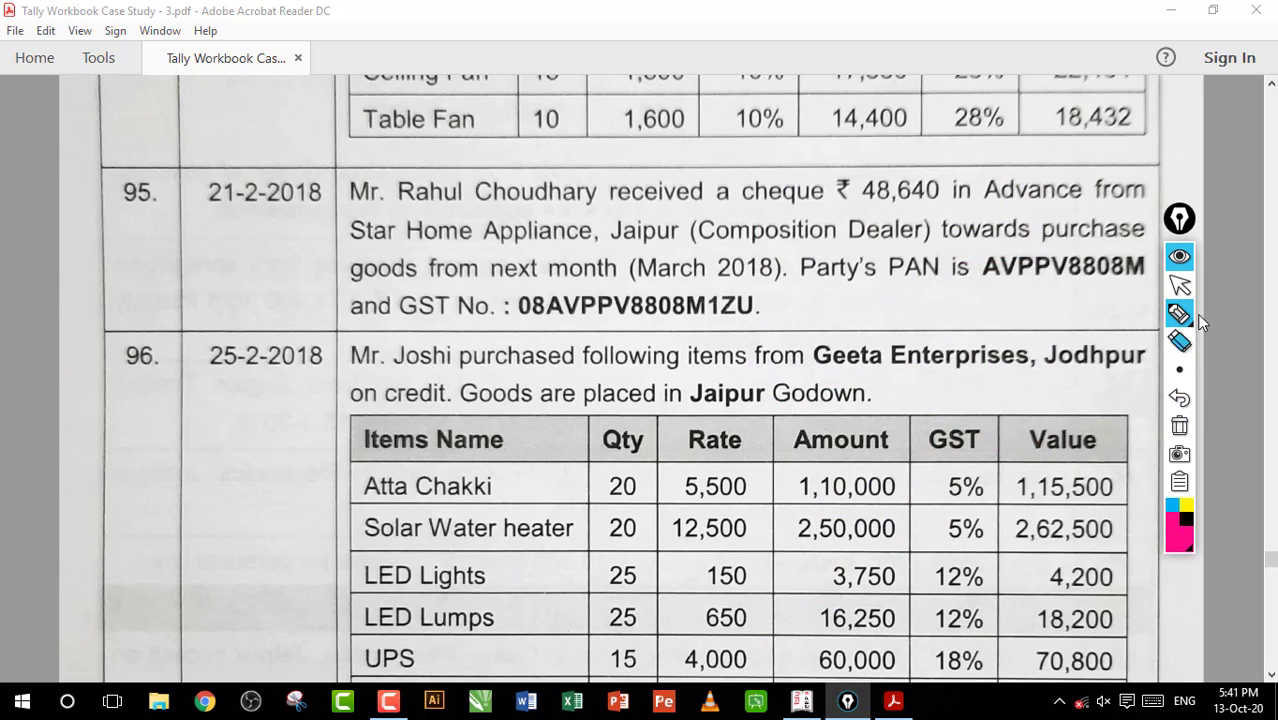
Circle the 48,640 amount in entry 95, write a circled 10640 linked to a heavily circled note, and clear the annotations
mouse_move(1184, 316)
mouse_move(910, 210)
mouse_down()
mouse_move(828, 210)
mouse_move(900, 222)
mouse_up()
mouse_move(540, 228)
mouse_down()
mouse_move(612, 215)
mouse_move(633, 230)
mouse_move(697, 228)
mouse_move(684, 220)
mouse_up()
mouse_move(721, 214)
mouse_down()
mouse_move(440, 275)
mouse_move(750, 228)
mouse_up()
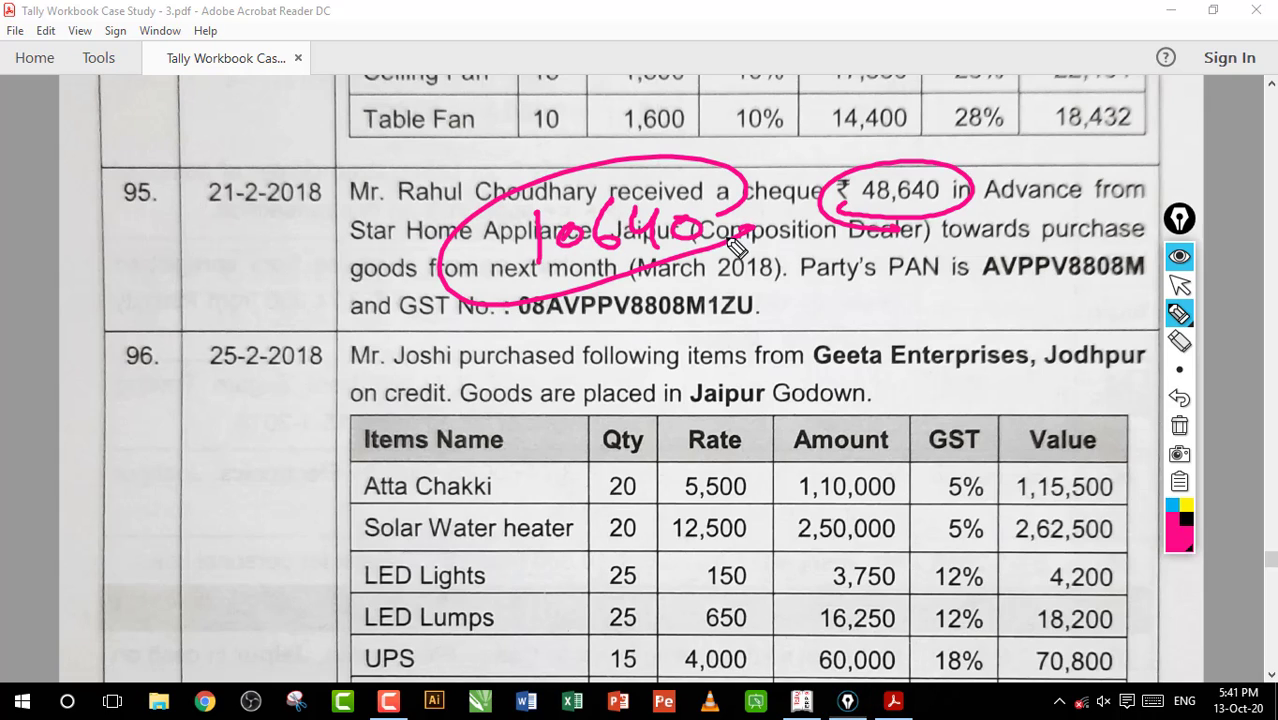
drag(510, 241, 527, 240)
mouse_move(346, 186)
mouse_down()
mouse_move(336, 228)
mouse_move(428, 190)
mouse_up()
mouse_move(372, 258)
mouse_down()
mouse_move(352, 315)
mouse_move(440, 242)
mouse_up()
mouse_move(456, 180)
mouse_down()
mouse_move(306, 264)
mouse_move(336, 211)
mouse_move(437, 236)
mouse_up()
drag(836, 212, 866, 204)
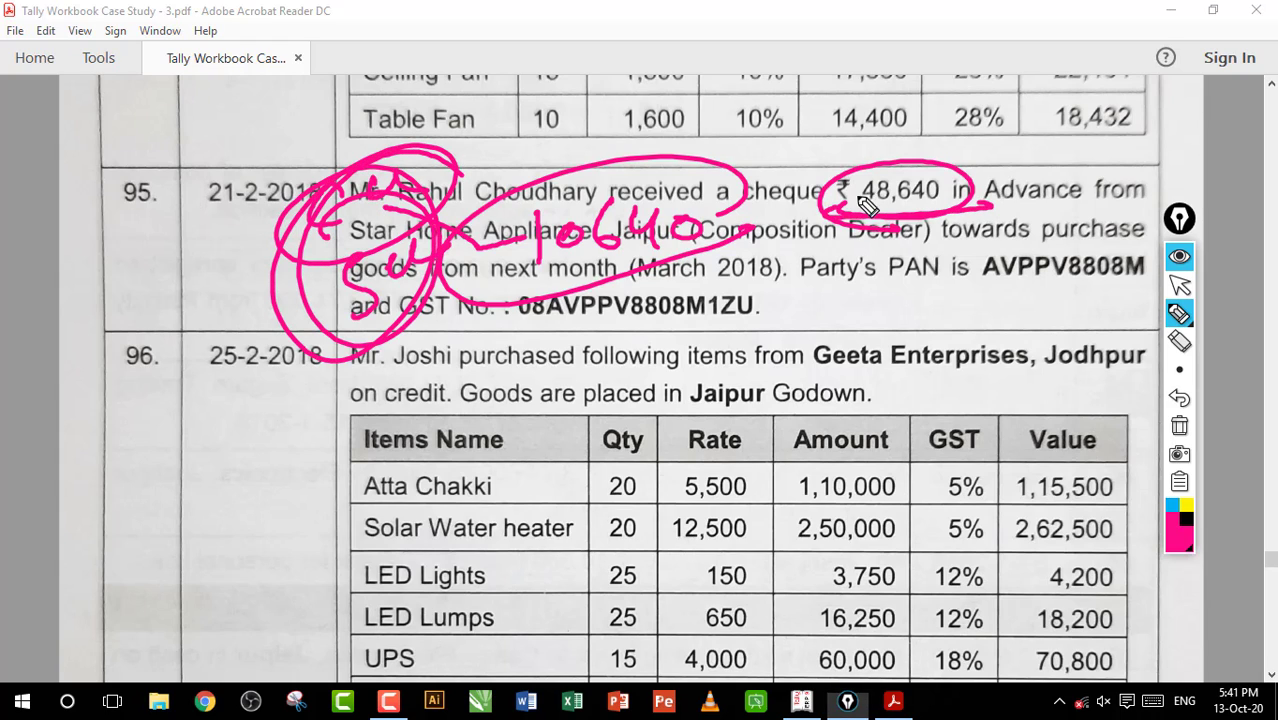
mouse_move(432, 204)
mouse_down()
mouse_move(354, 156)
mouse_move(300, 340)
mouse_move(422, 276)
mouse_up()
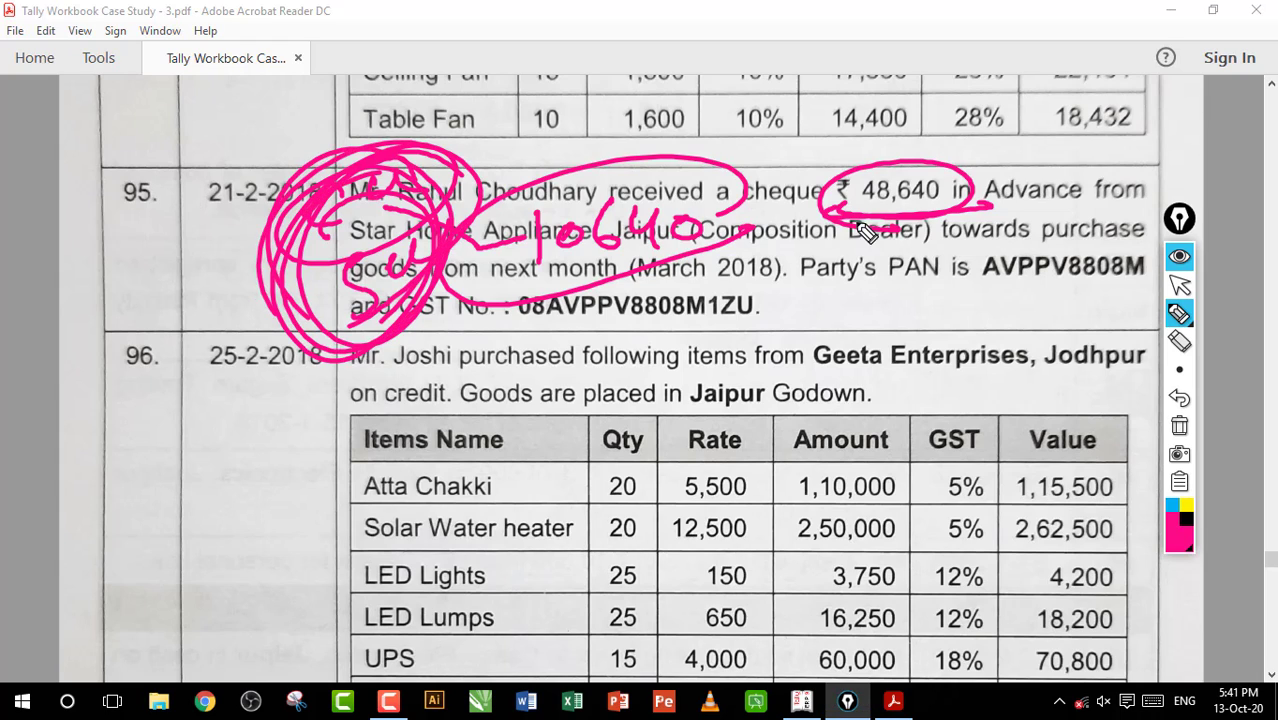
click(1180, 286)
Underline 48,640 in entry 95, write a circled 10640 with an arrow beside it, and clear the annotations
click(1180, 315)
drag(860, 210, 937, 207)
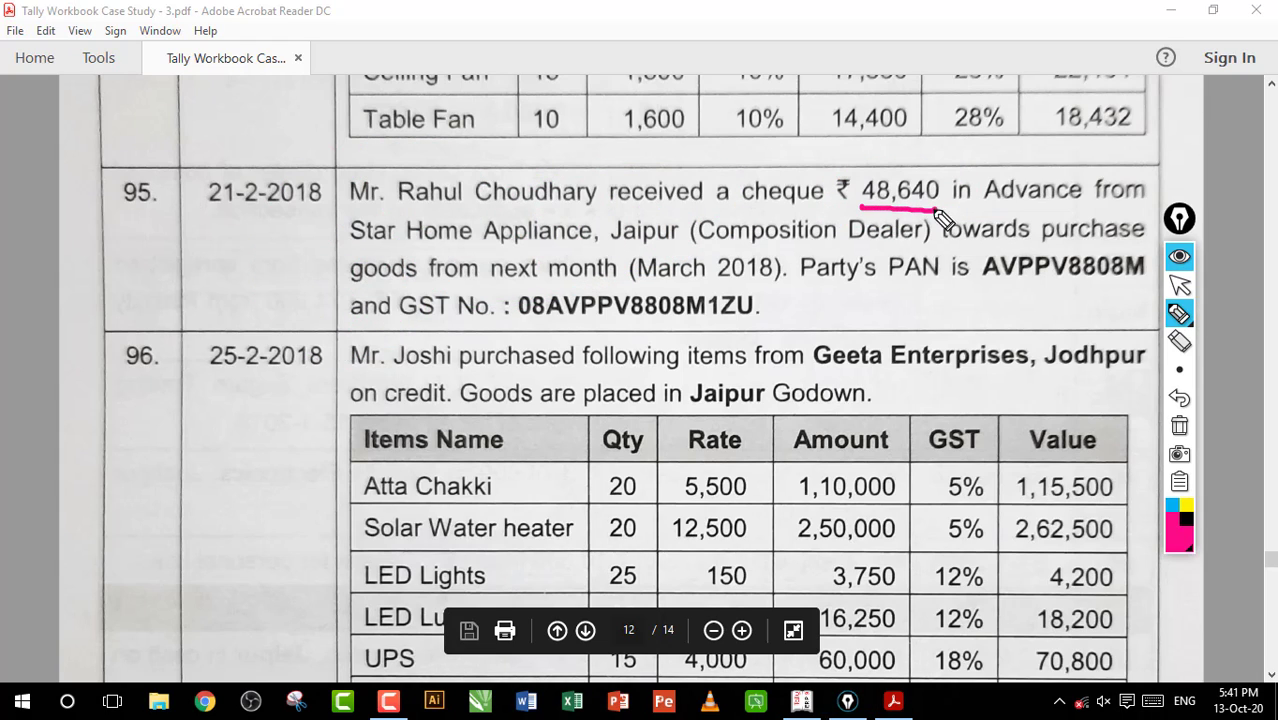
drag(576, 208, 568, 254)
mouse_move(618, 214)
mouse_down()
mouse_move(690, 240)
mouse_move(716, 216)
mouse_up()
mouse_move(756, 218)
mouse_down()
mouse_move(514, 186)
mouse_move(600, 266)
mouse_move(540, 288)
mouse_up()
drag(478, 262, 456, 290)
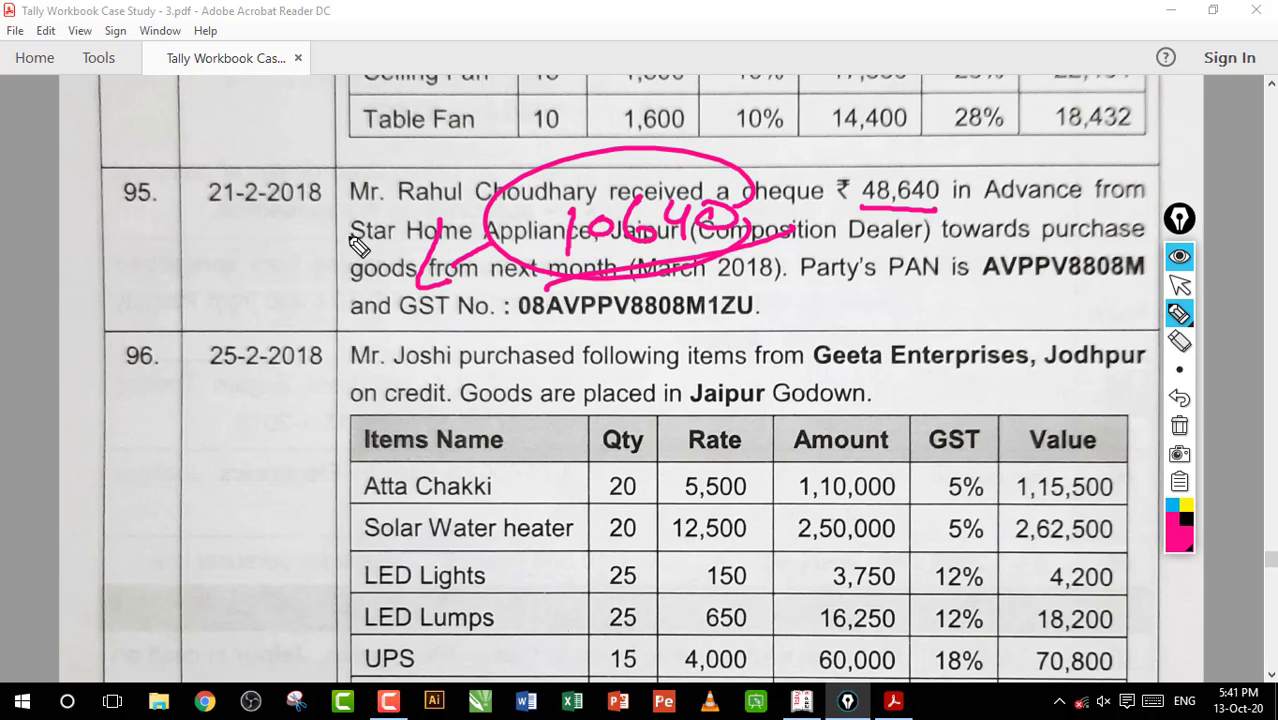
click(1179, 425)
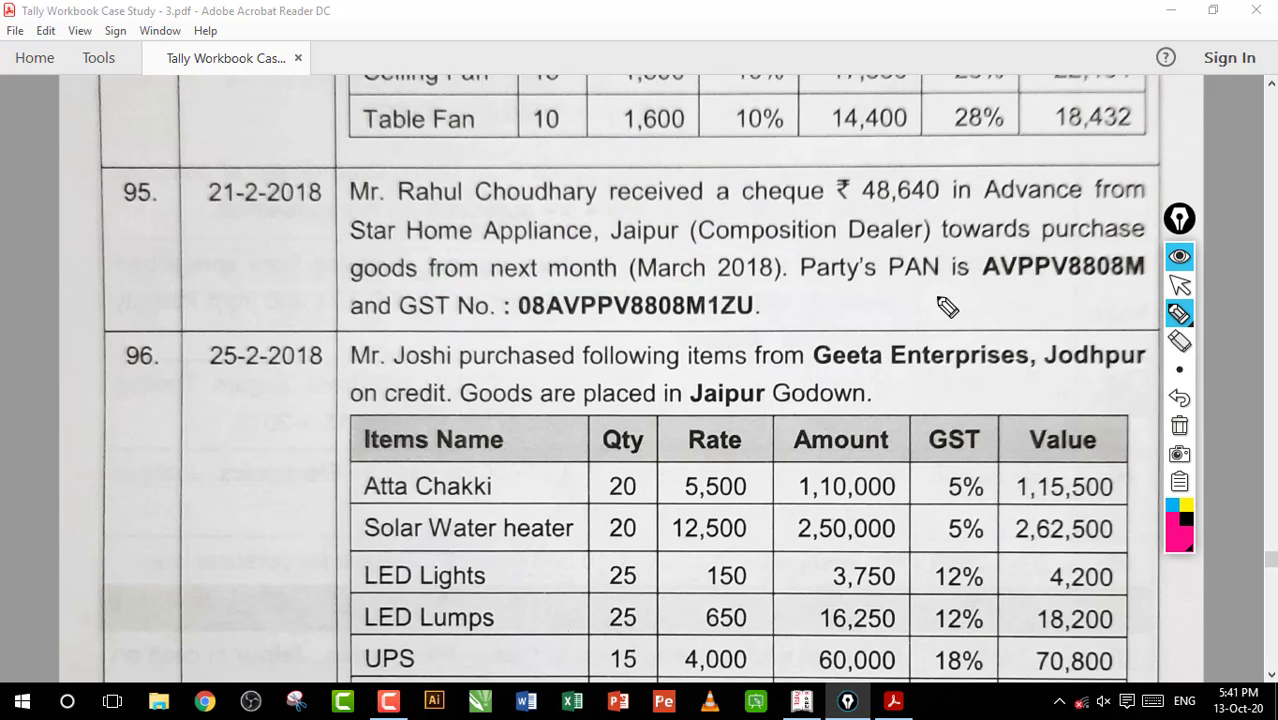
Draw and clear a large loop over entry 95, write a circled and underlined tax note there, and clear it too
mouse_move(935, 207)
mouse_down()
mouse_move(652, 135)
mouse_move(848, 227)
mouse_up()
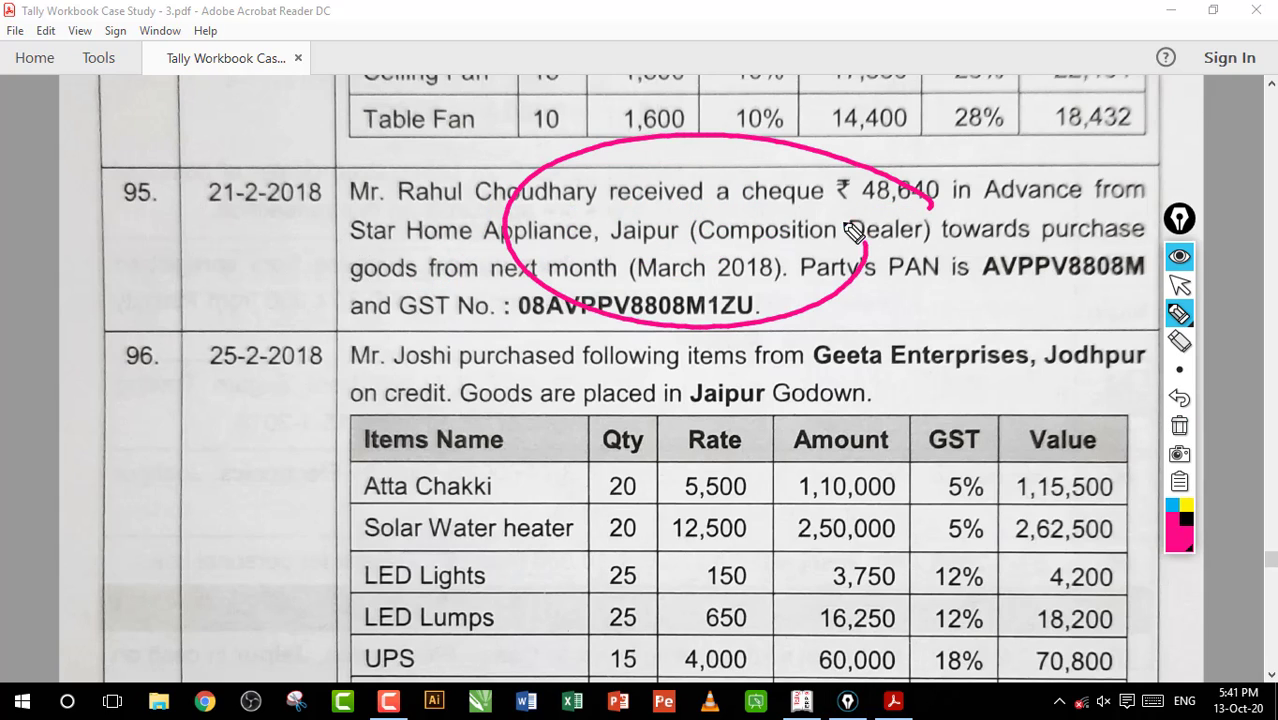
click(1179, 425)
click(1179, 314)
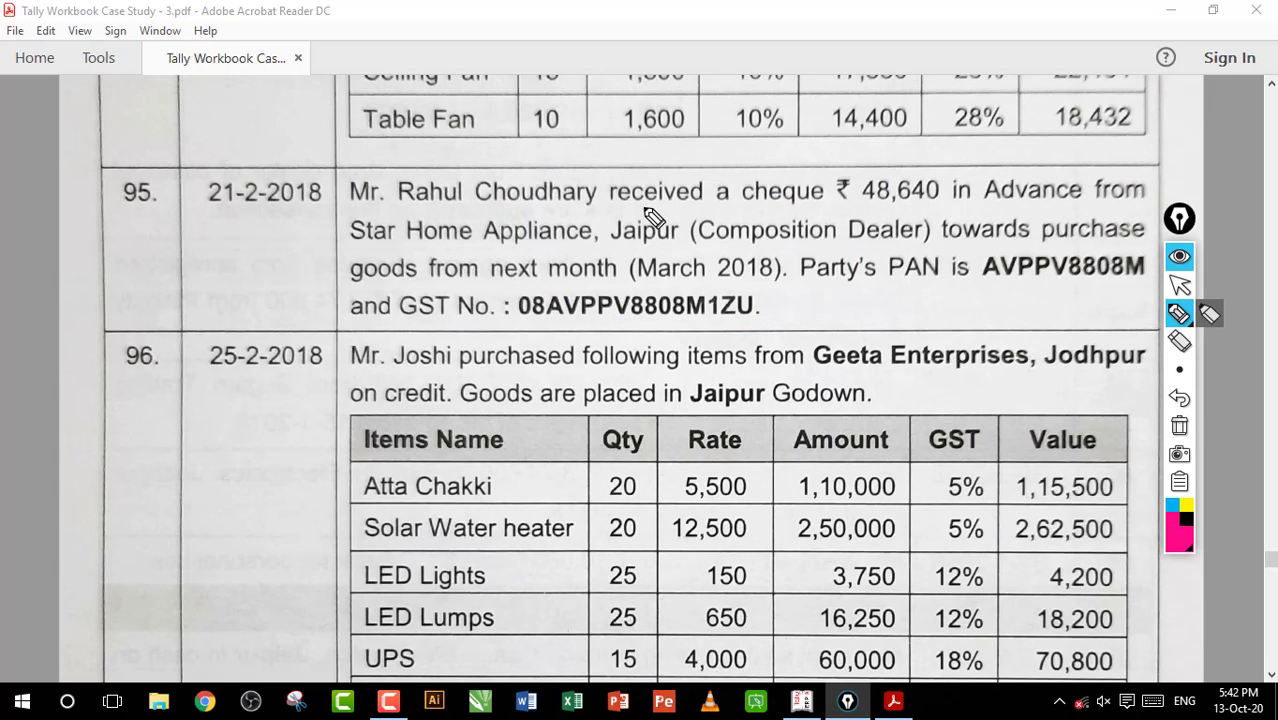
mouse_move(490, 220)
mouse_down()
mouse_move(513, 214)
mouse_move(562, 237)
mouse_move(690, 215)
mouse_move(530, 285)
mouse_up()
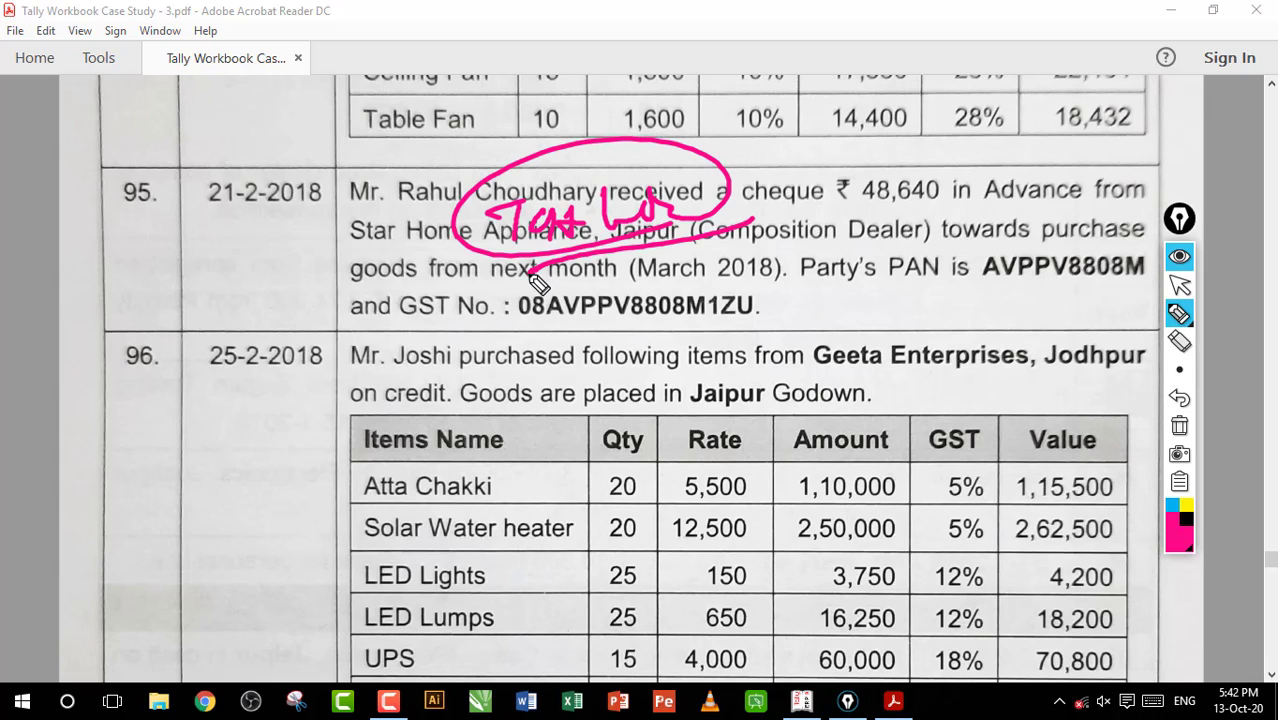
click(1179, 425)
click(1179, 285)
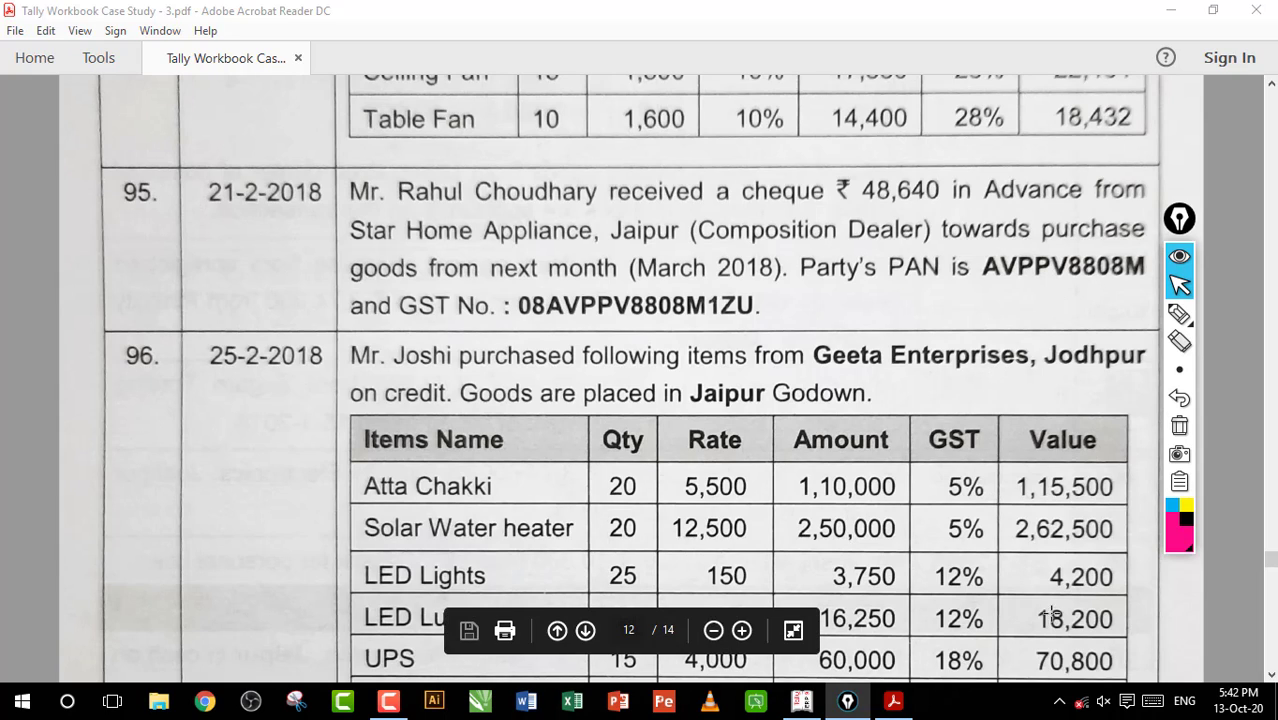
Switch to Tally.ERP 9, change the voucher type to Journal, and open its Stat Adjustment details
click(801, 701)
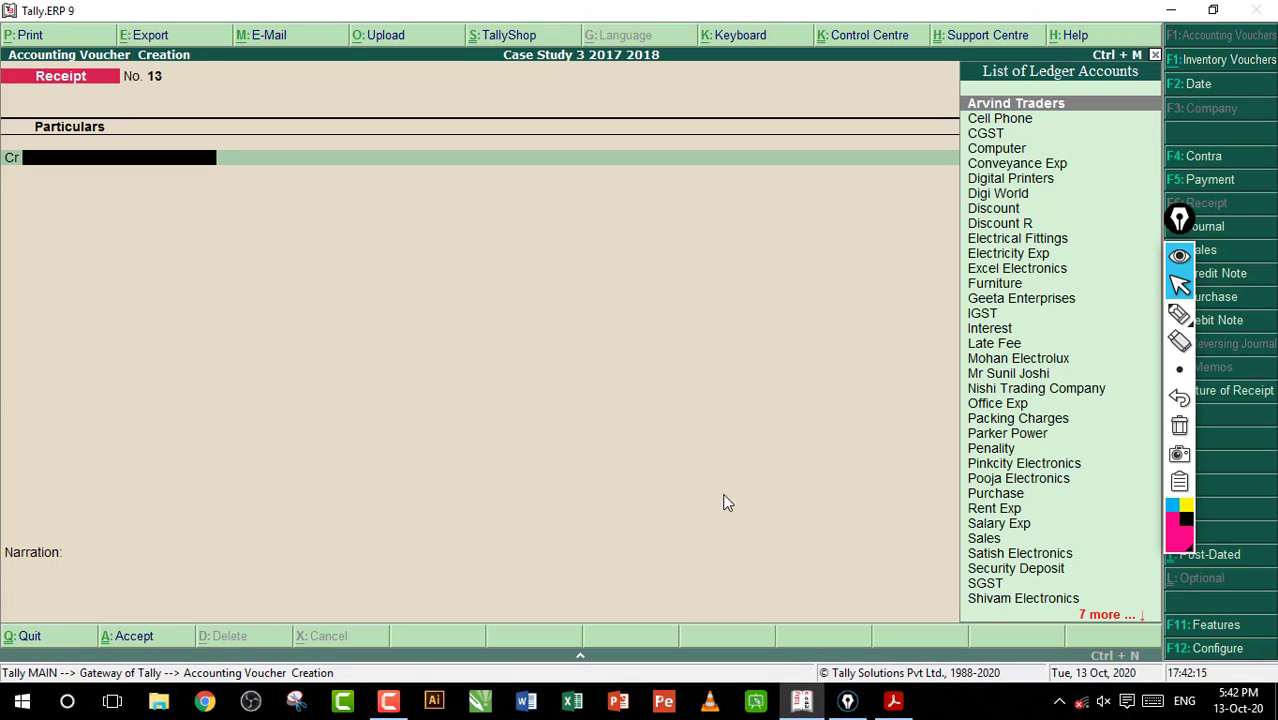
key(F7)
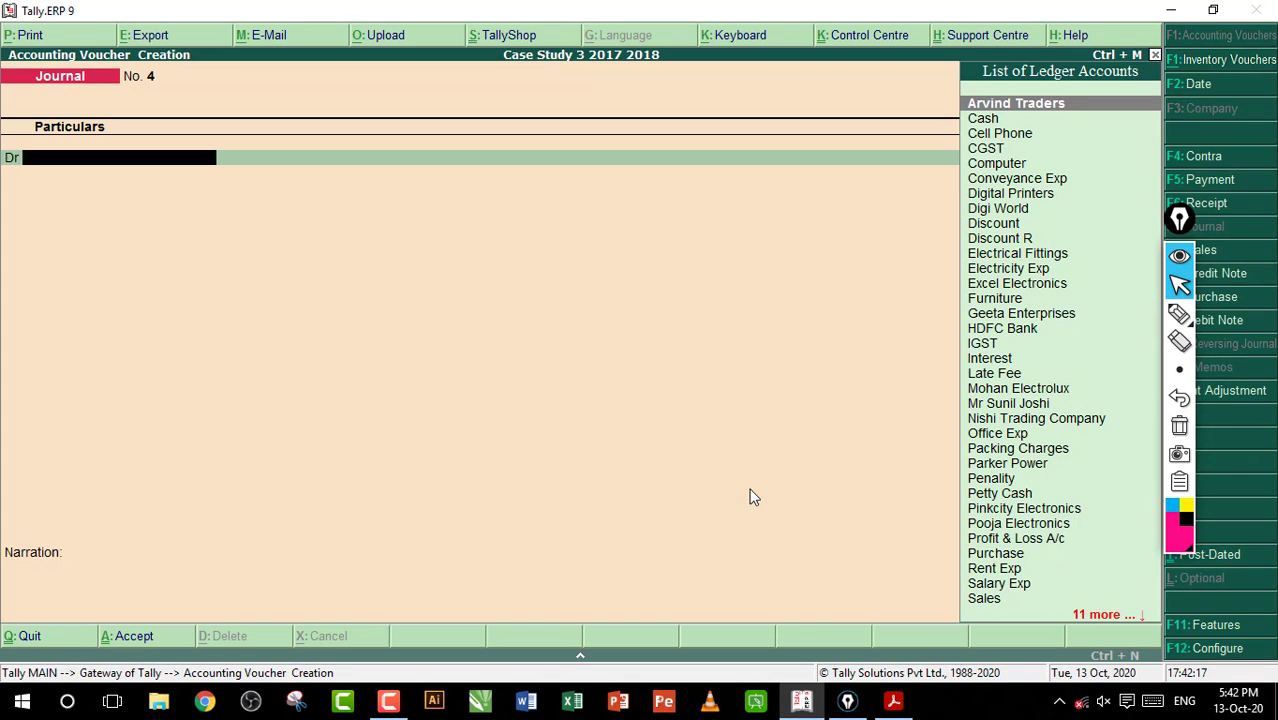
drag(1179, 218, 1138, 216)
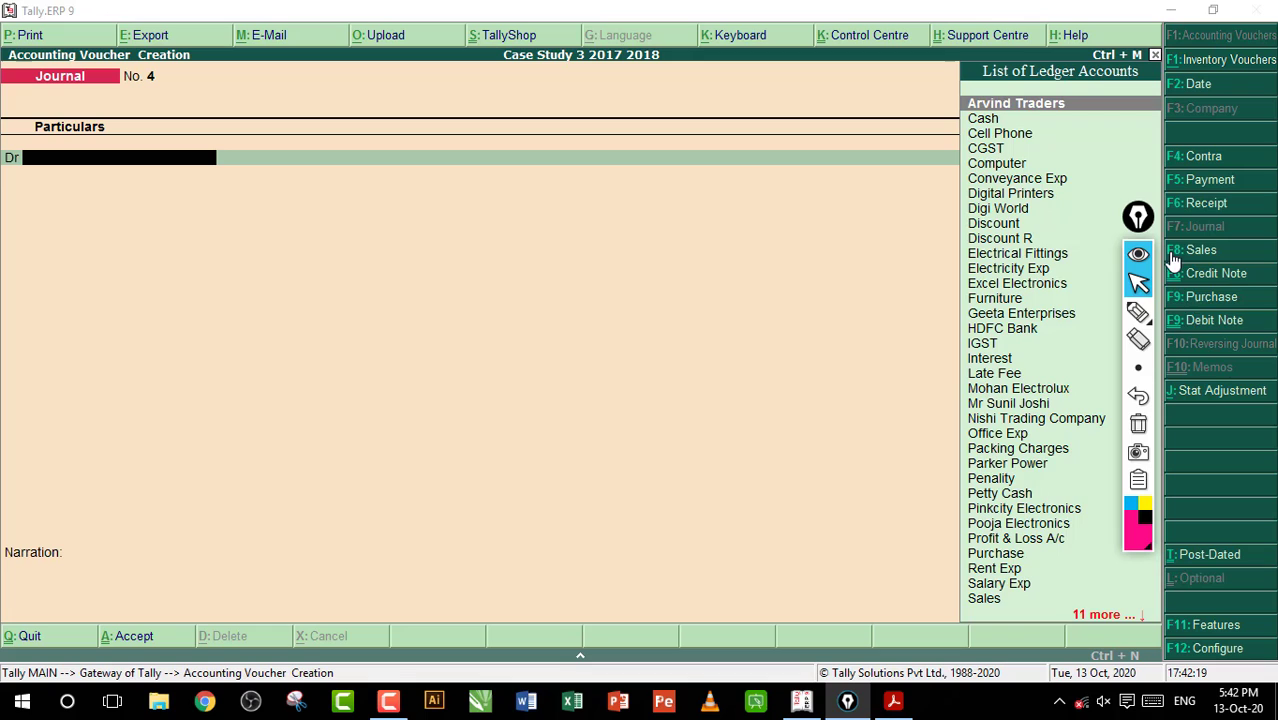
click(1205, 397)
click(1205, 397)
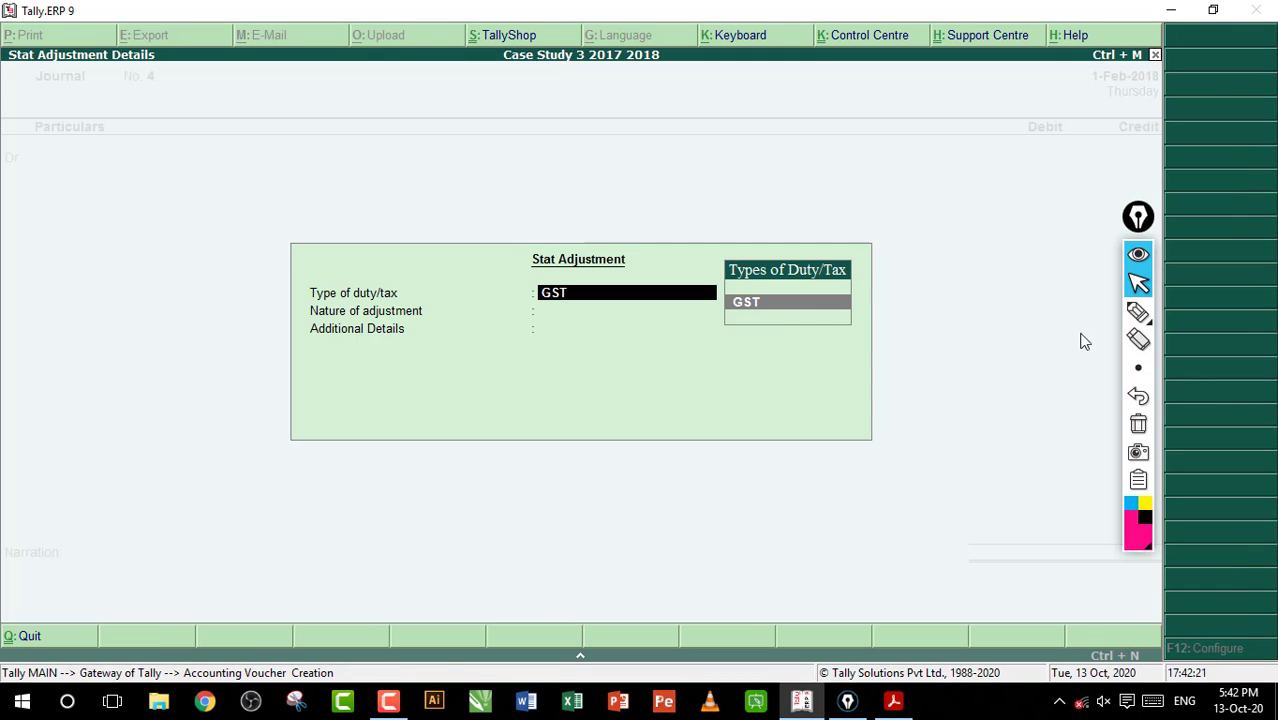
Choose GST as the type of duty/tax and highlight Increase of Tax Liability as the nature of adjustment
click(819, 316)
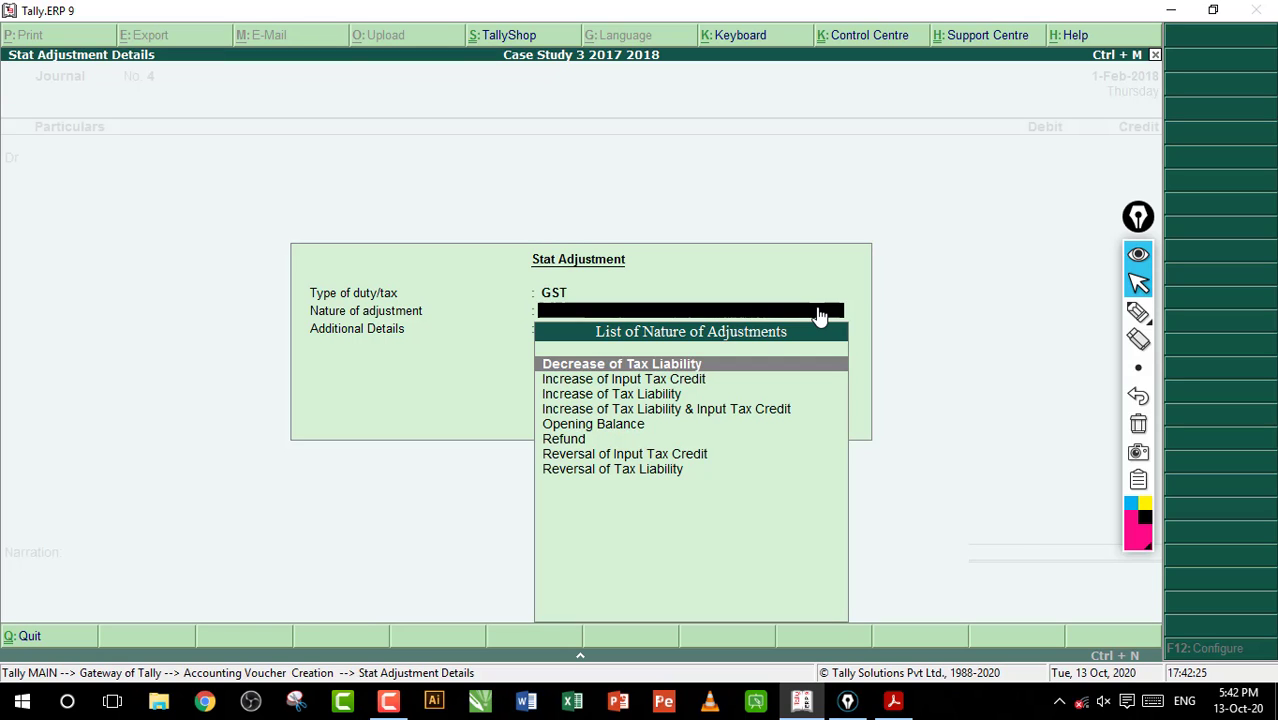
key(Down)
key(Down)
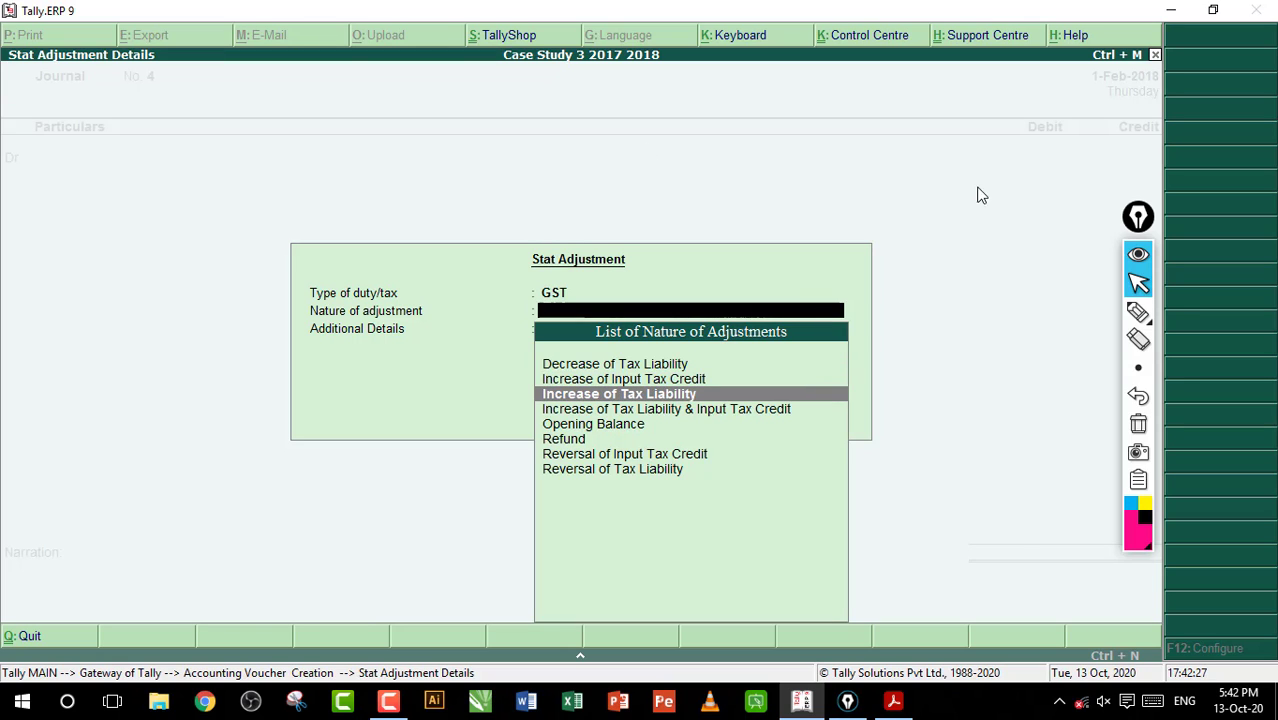
Mark Increase of Tax Liability and Decrease of Tax Liability with pen ticks, and clear the annotations
click(1138, 311)
drag(704, 394, 754, 385)
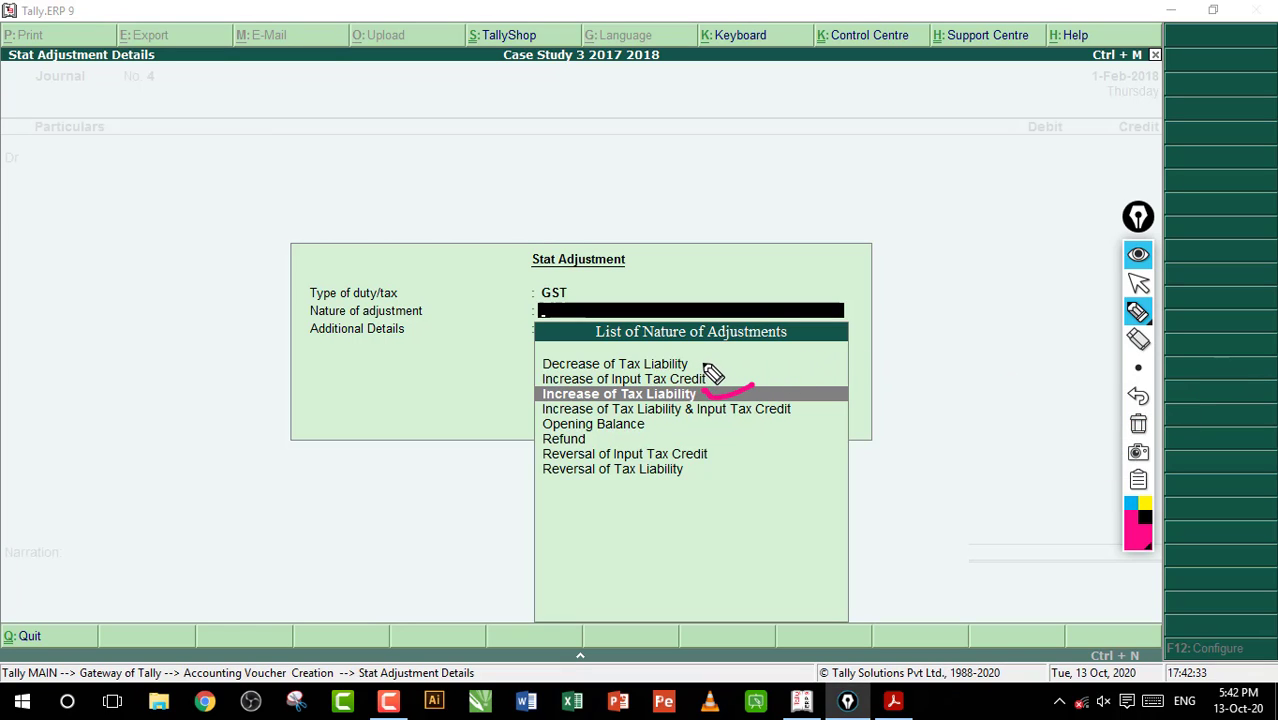
drag(702, 366, 754, 356)
click(1138, 428)
click(1138, 284)
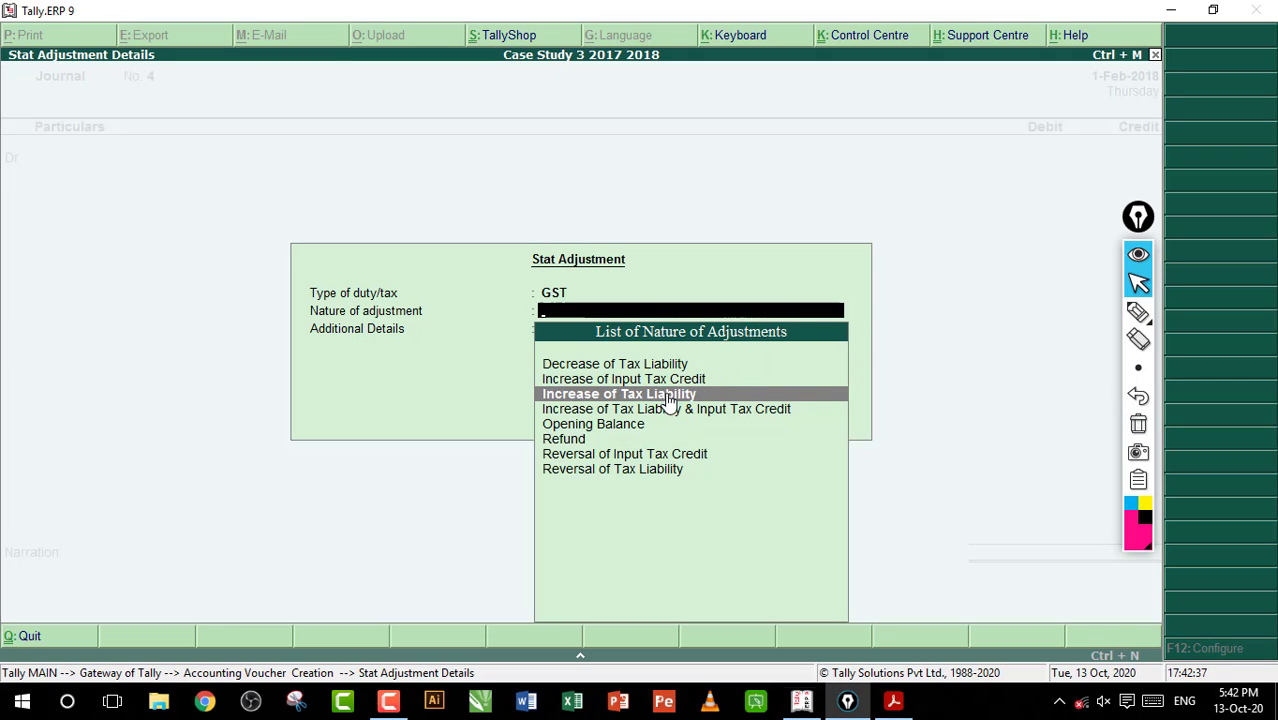
Set the adjustment to Increase of Tax Liability with Advances Paid under Reverse Charge as the additional details
click(680, 398)
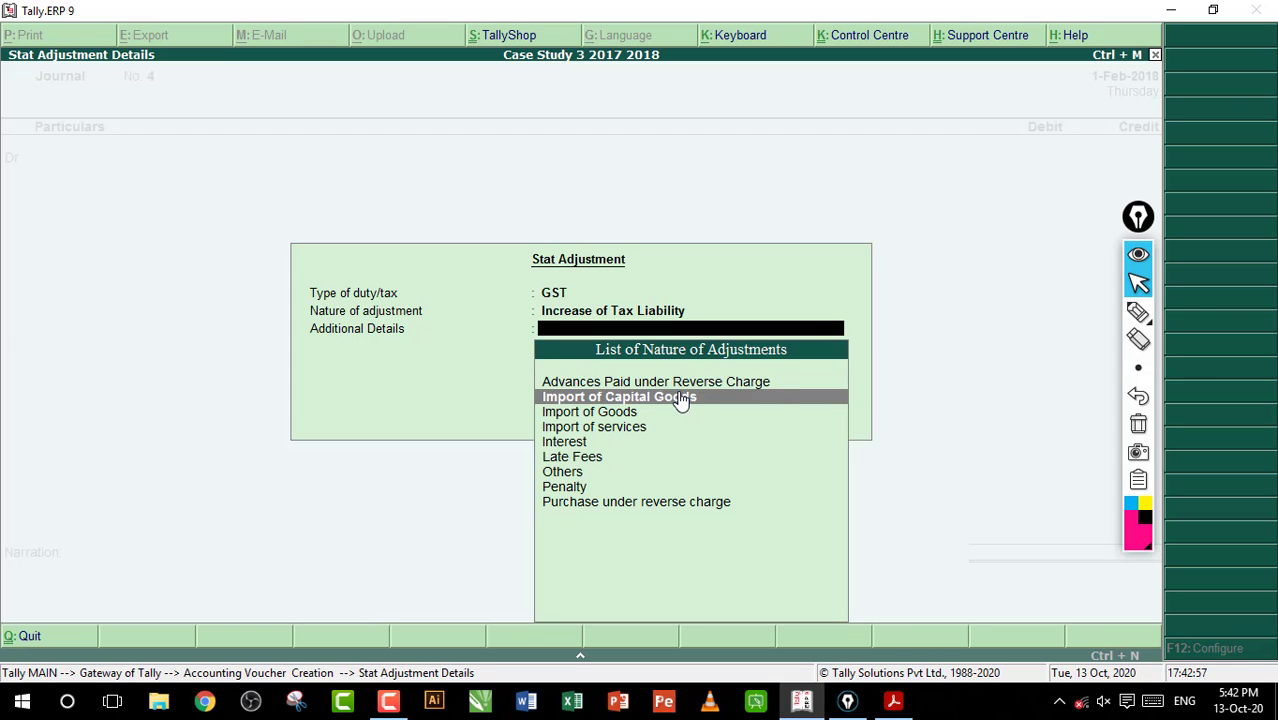
key(Up)
key(Return)
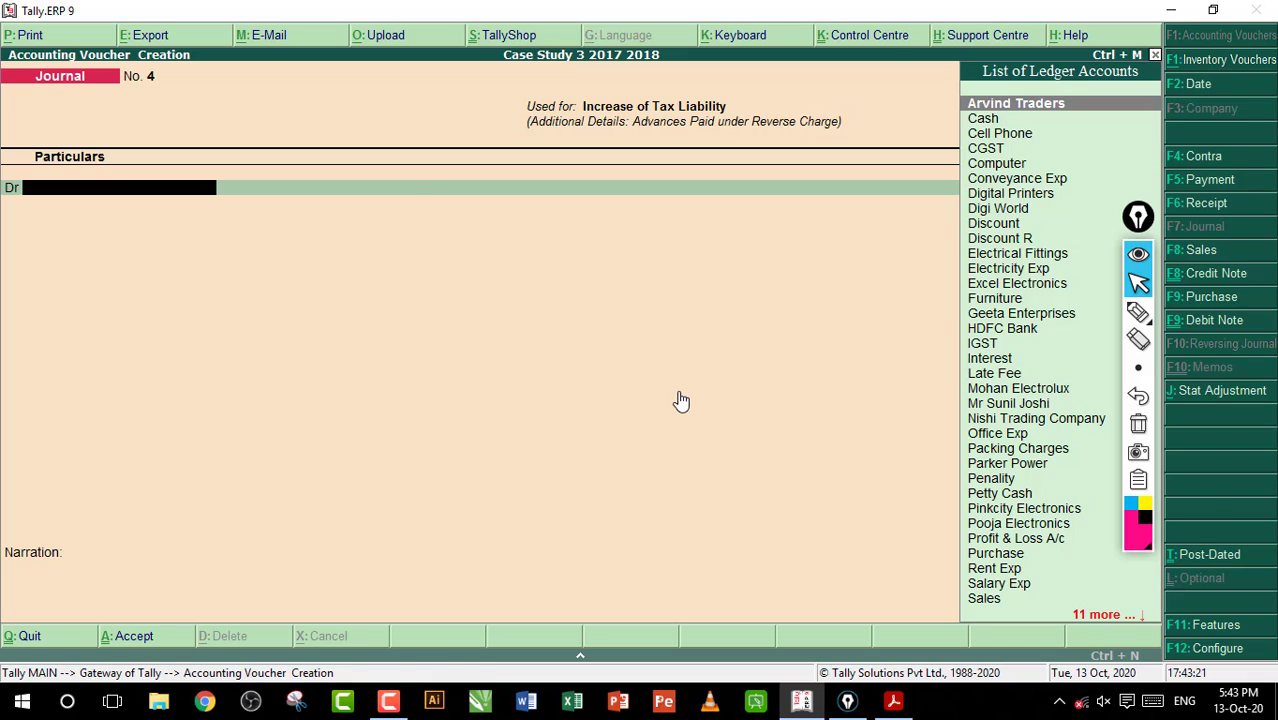
Start a new ledger from the journal's debit line and name it Tax on Advance Receipt, without an alias
key(alt+c)
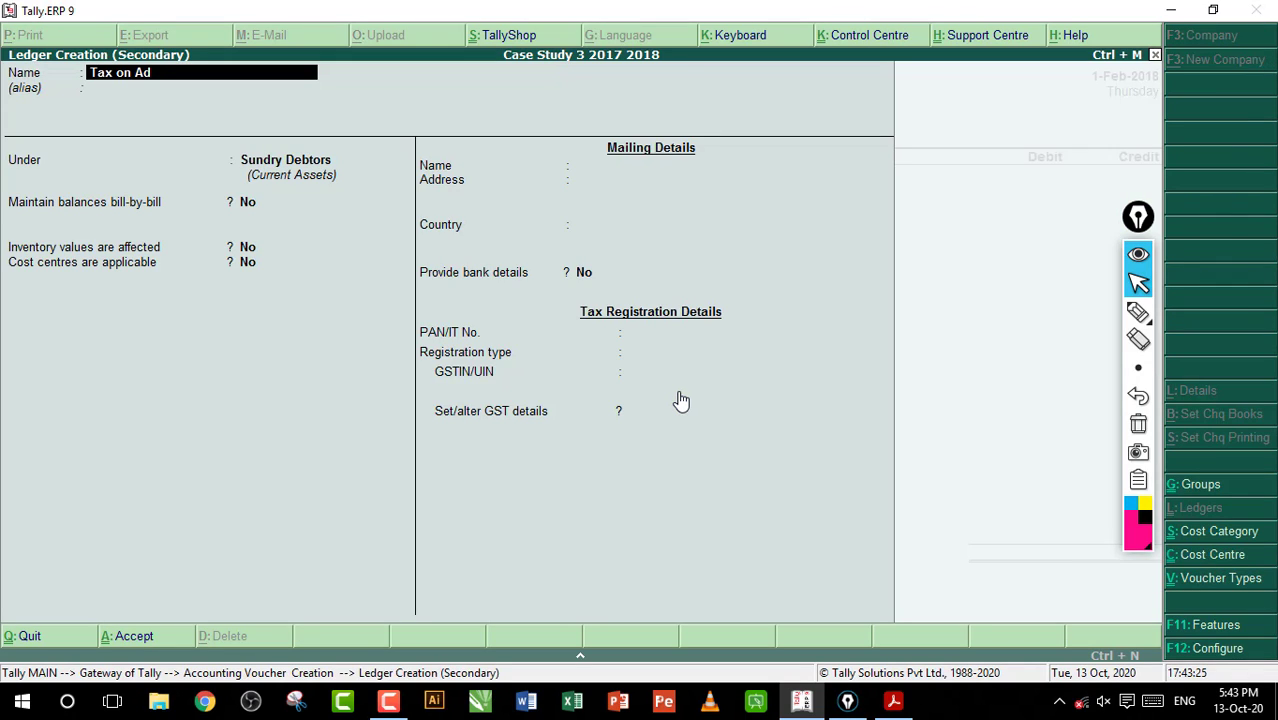
text(Tax on Advance Receipt)
key(Return)
key(Return)
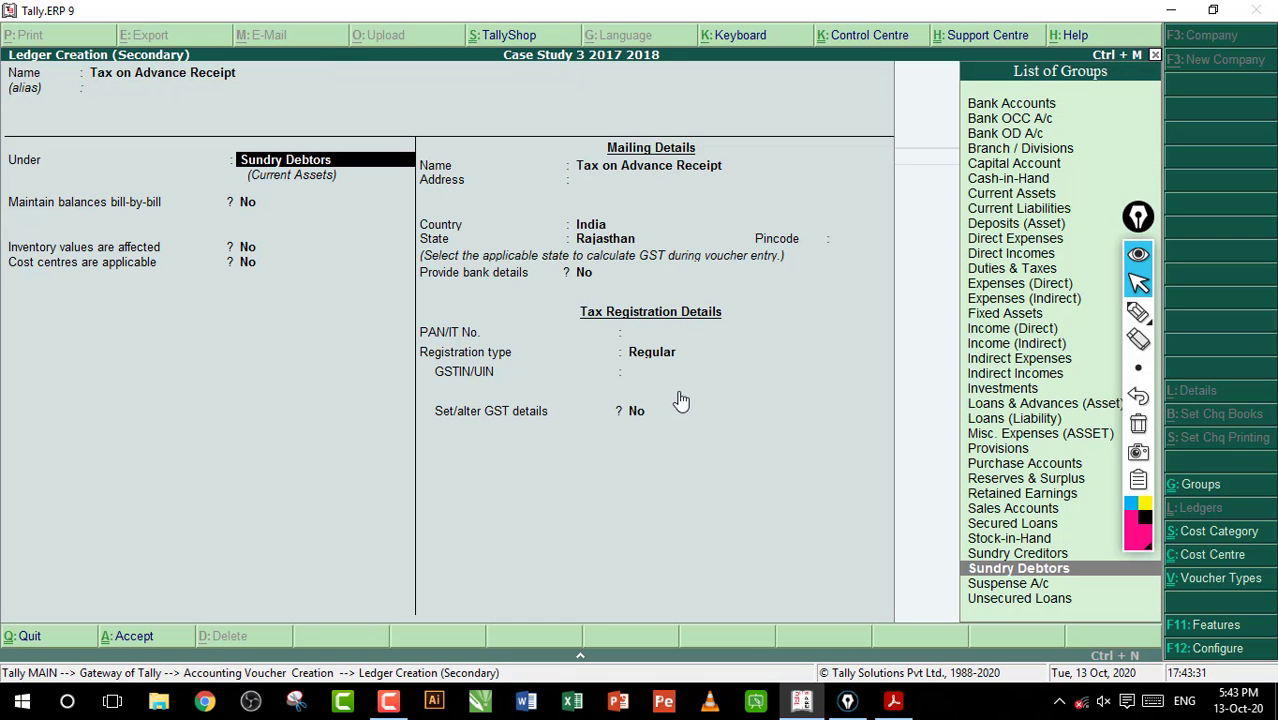
Place the ledger under Current Assets, keeping inventory values and cost centres at No
text(C)
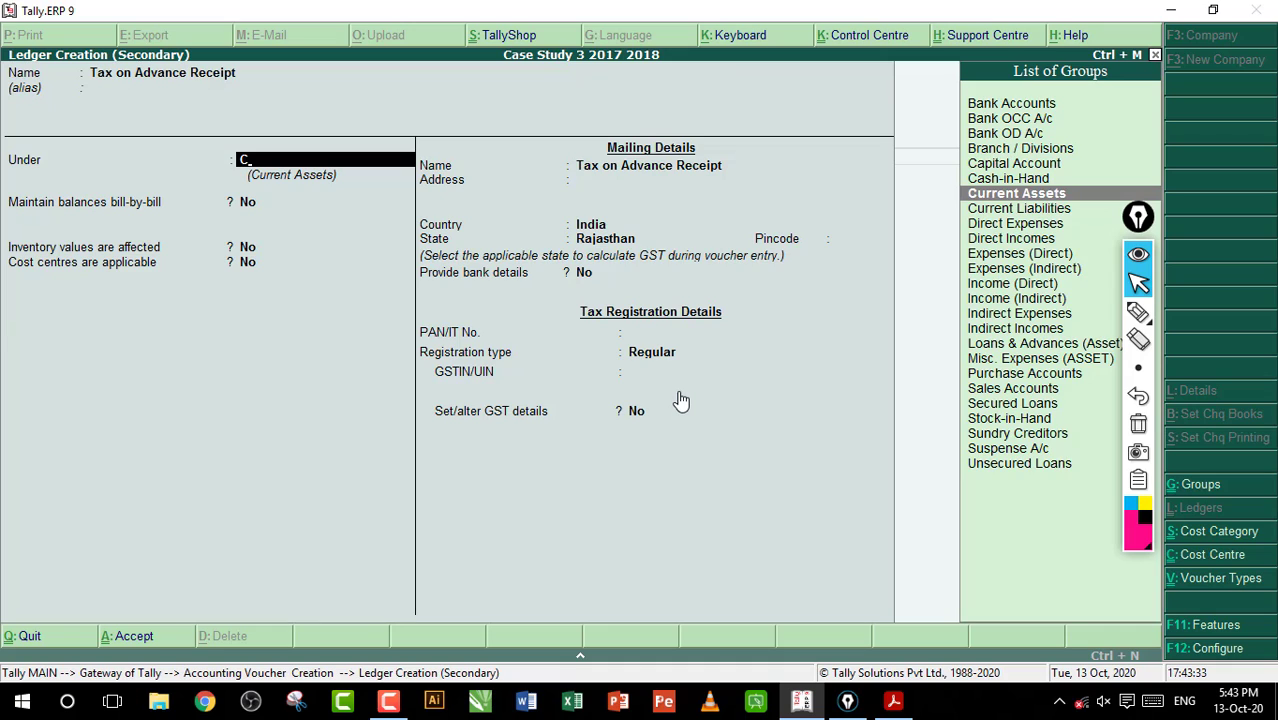
key(Return)
Save the ledger with assessable value inclusion Not Applicable, no bank details, registration type Regular and GST details at No
key(Return)
key(Return)
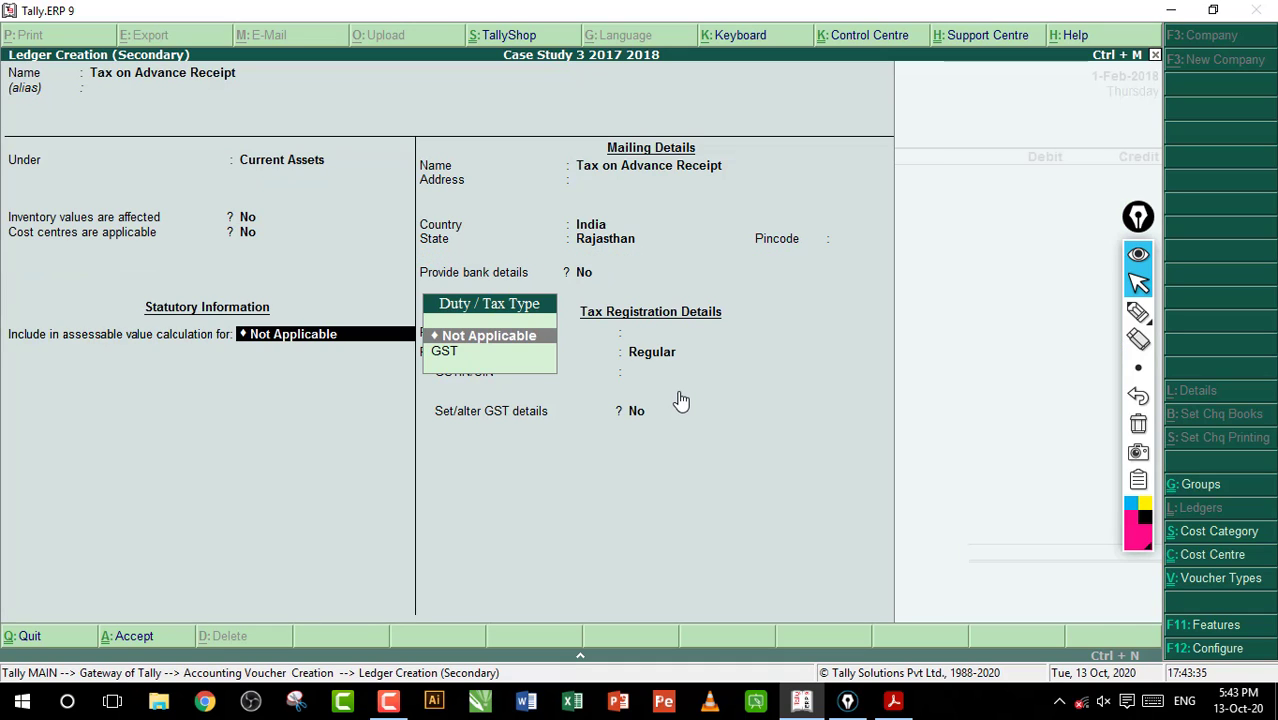
key(Return)
key(Return)
key(Return)
key(Return)
key(Return)
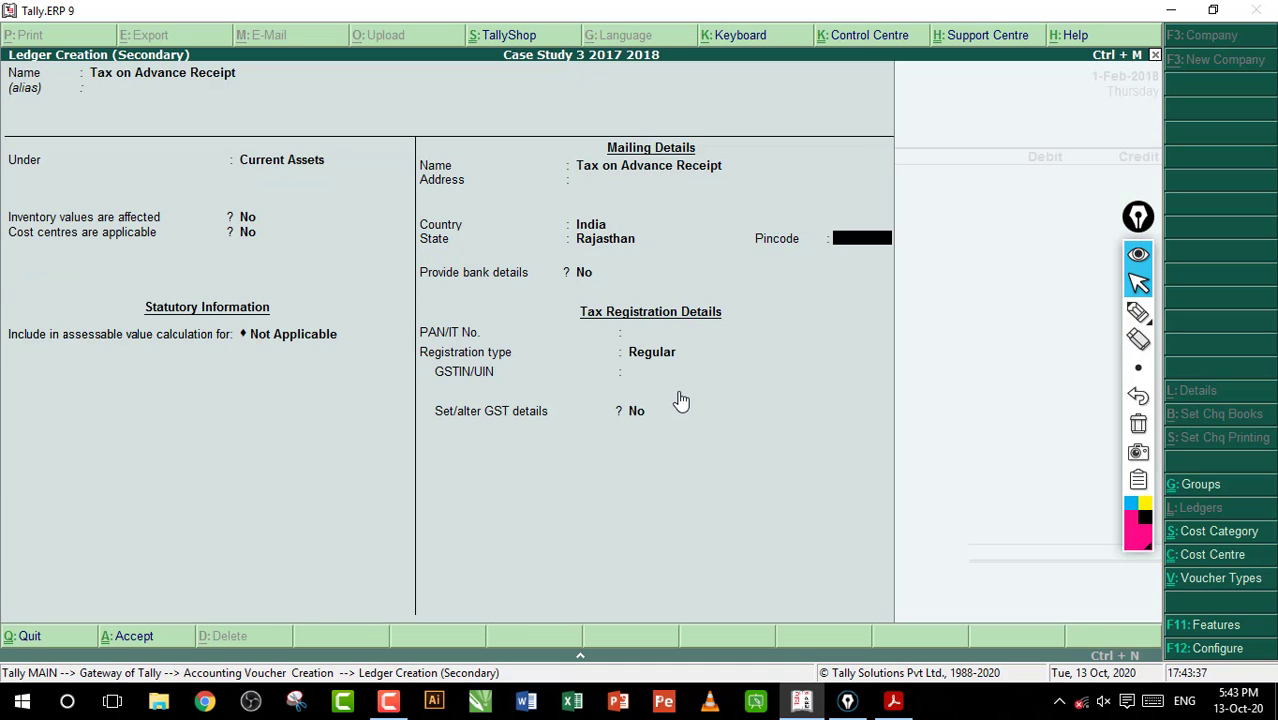
key(Return)
key(Return)
key(Return)
key(Return)
key(Return)
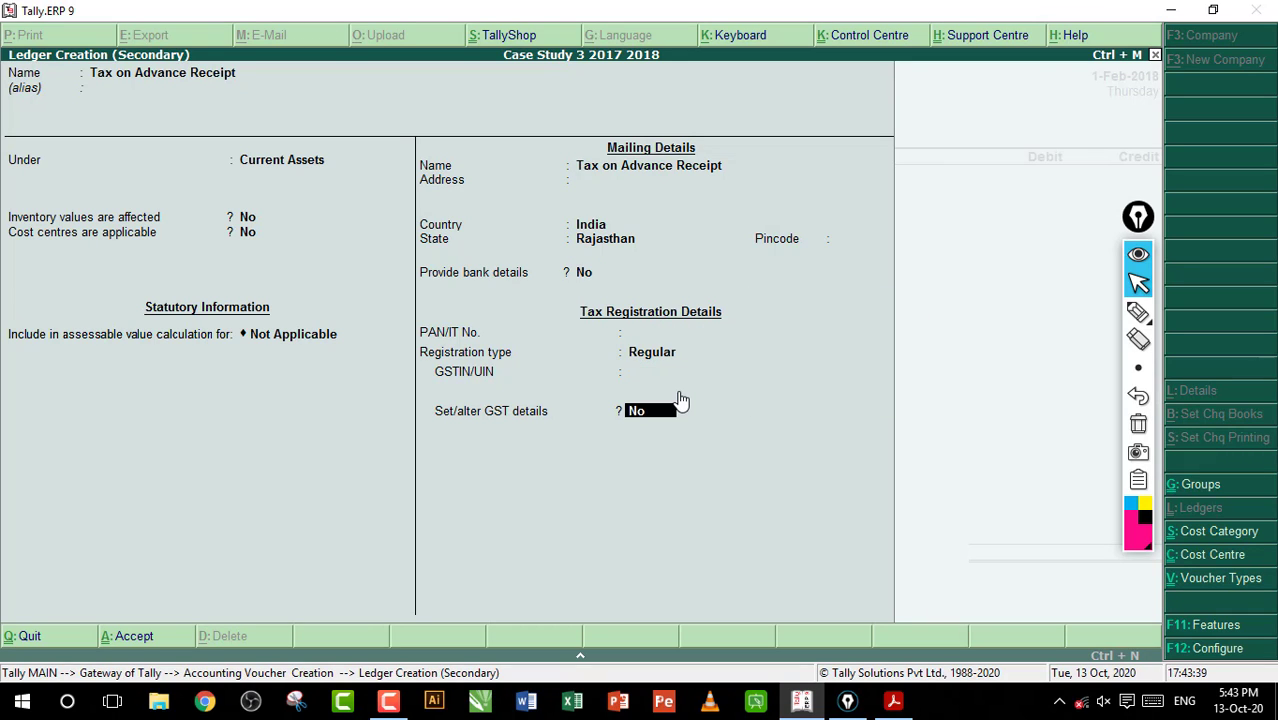
key(Return)
Debit Tax on Advance Receipt with 10,640 and credit CGST at a 14% rate on a taxable value of 38,000
key(Return)
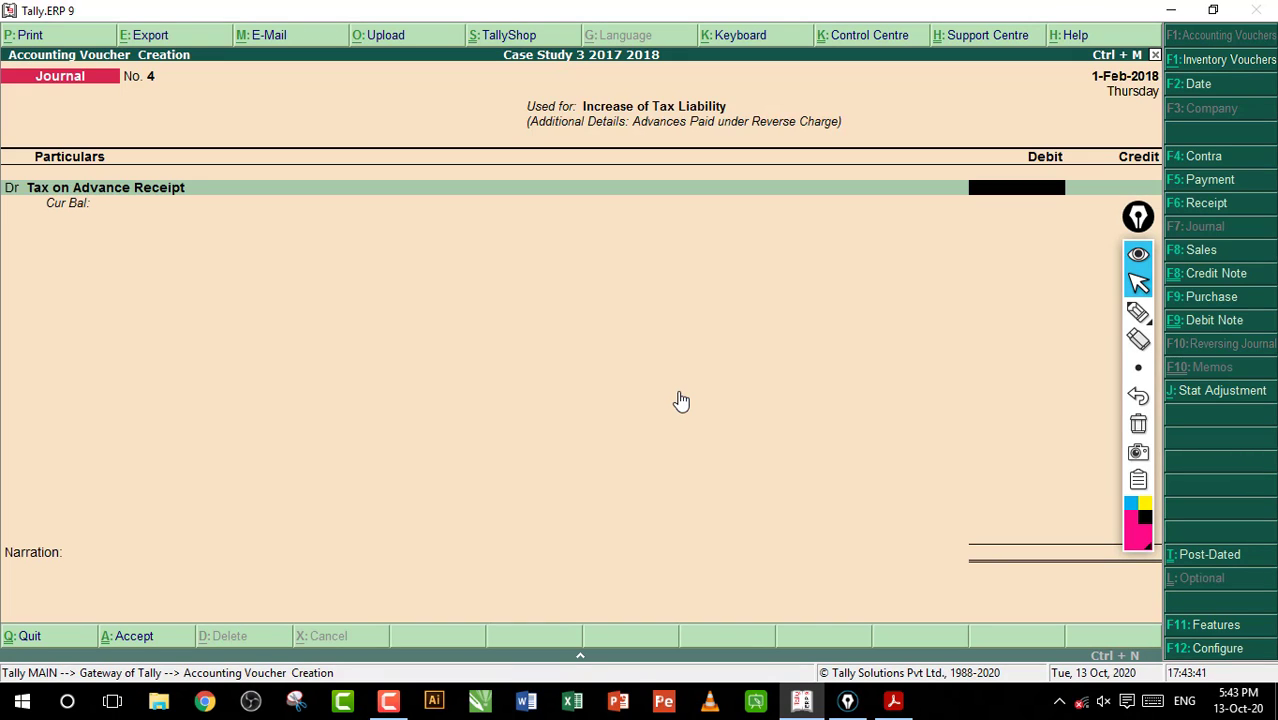
text(10640)
key(Return)
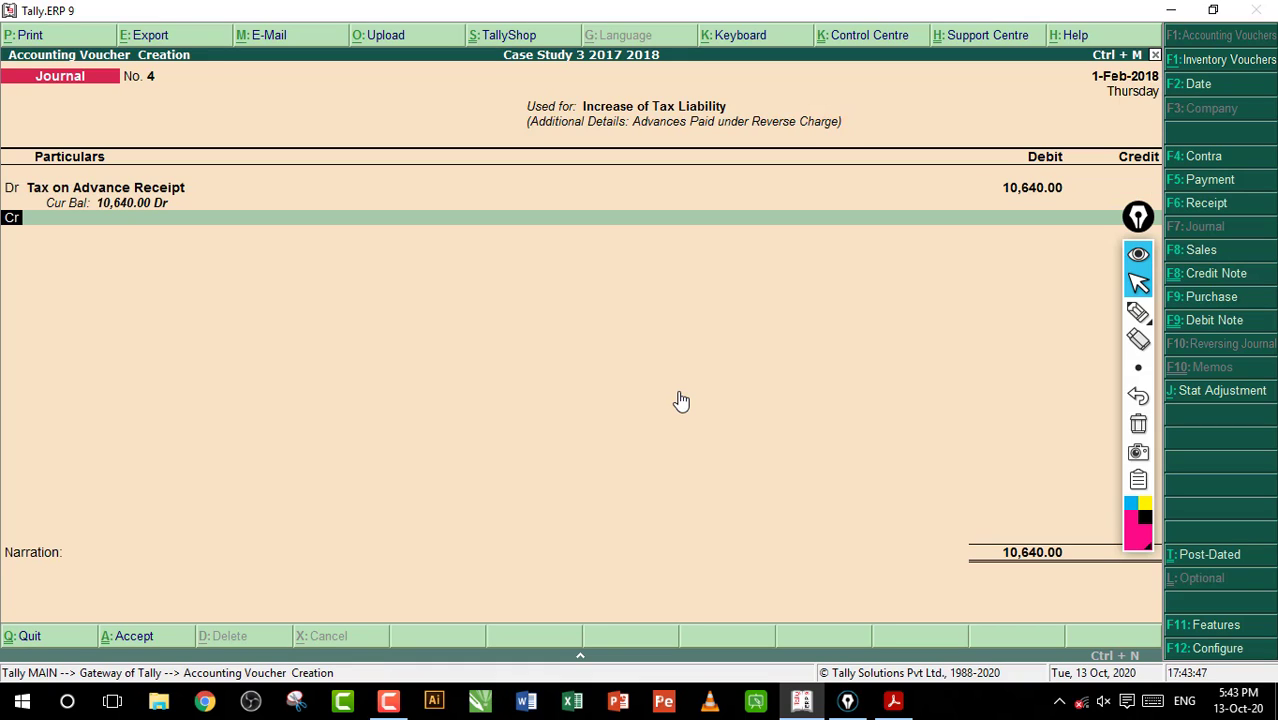
key(Return)
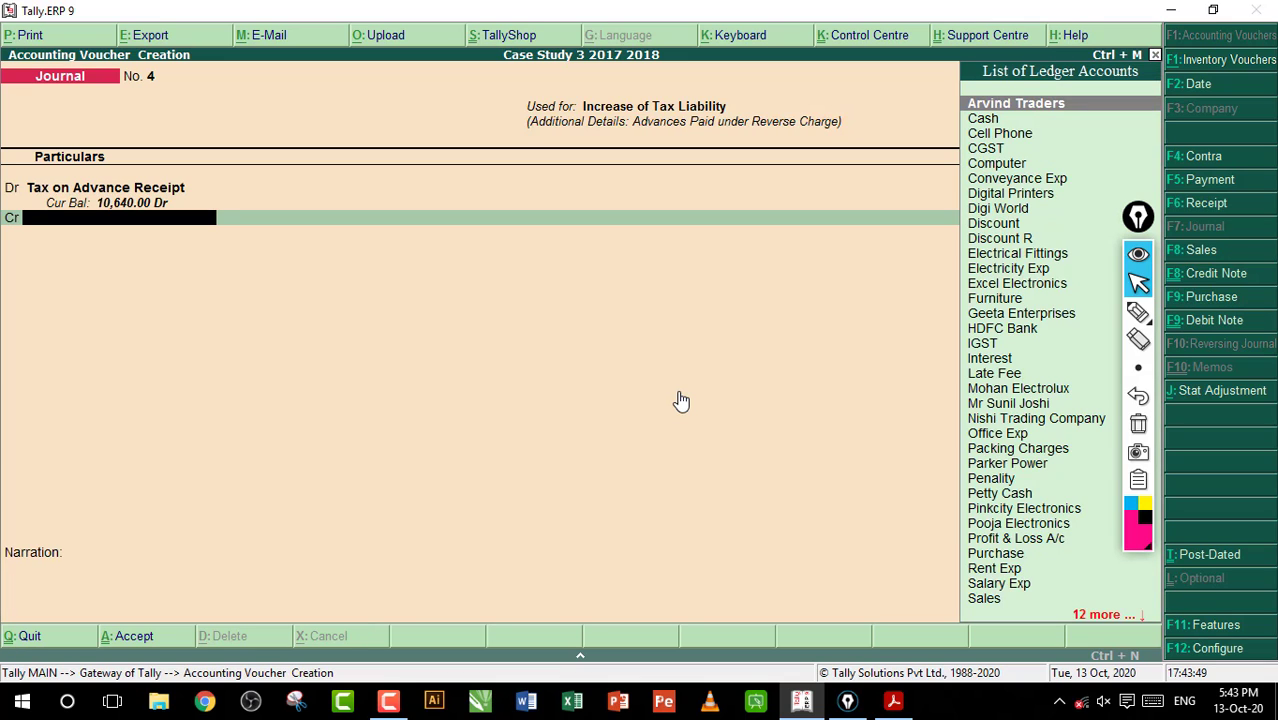
key(Down)
key(Down)
key(Down)
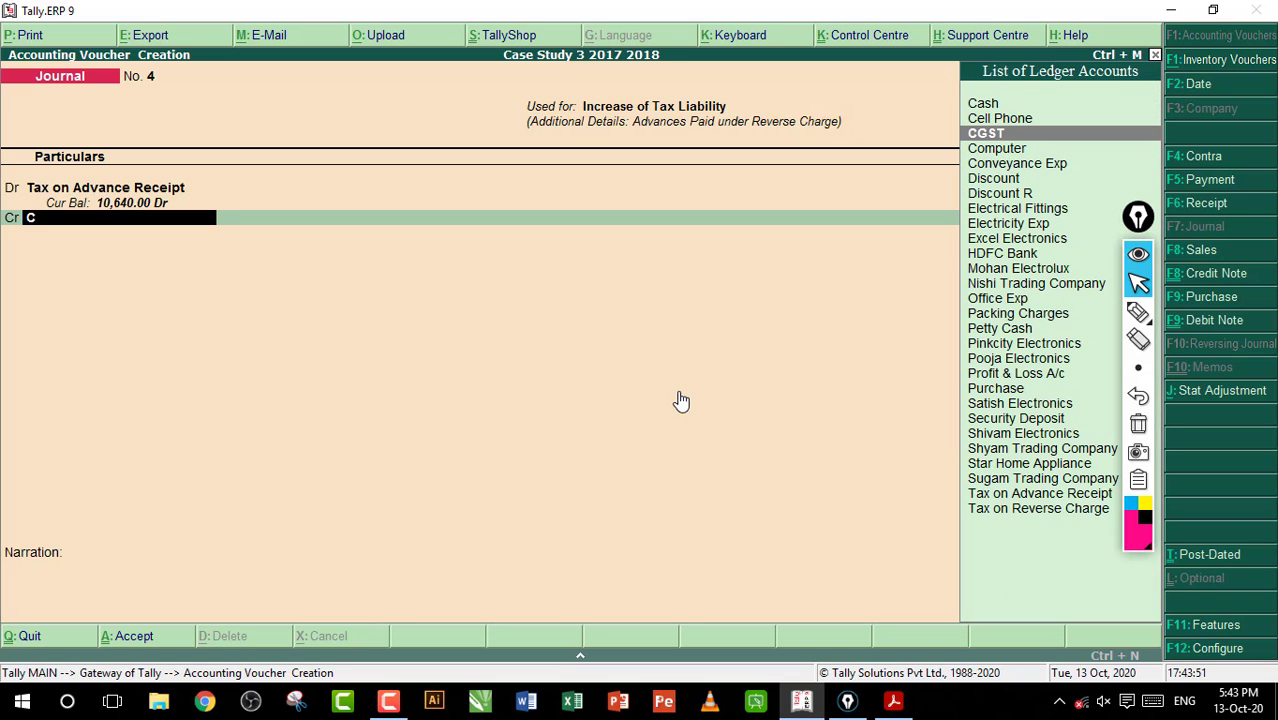
key(Return)
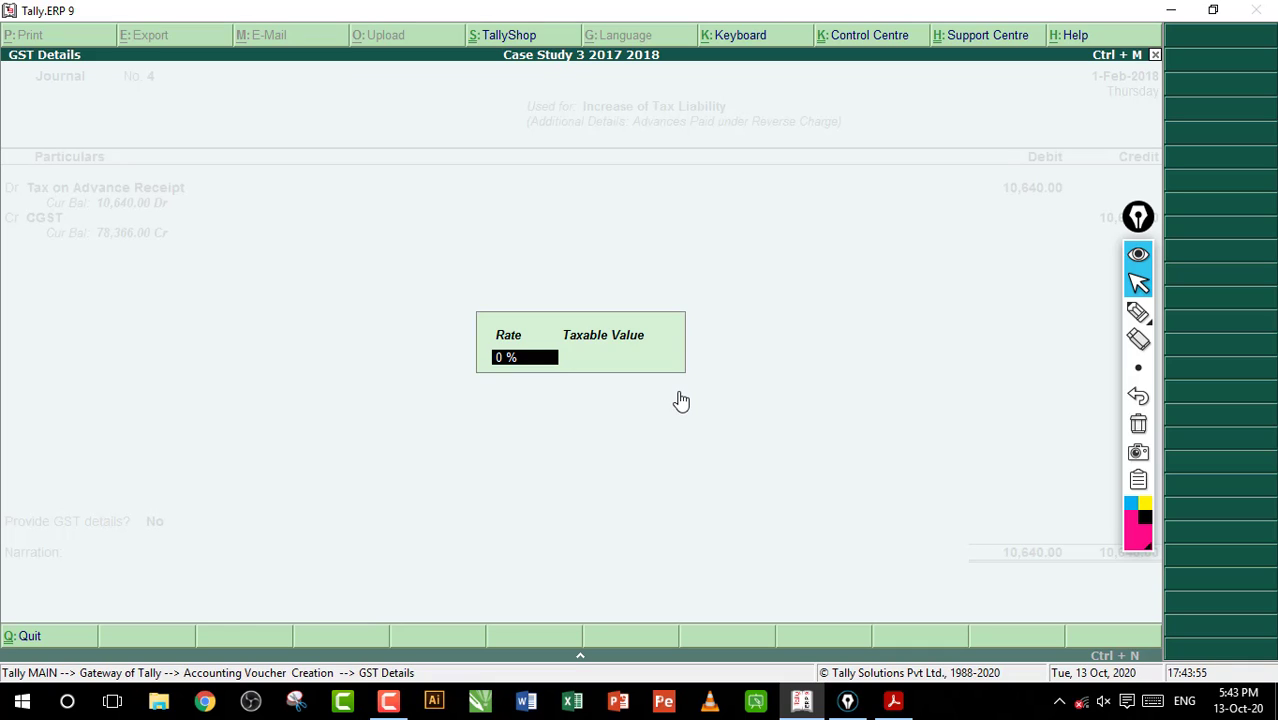
key(Return)
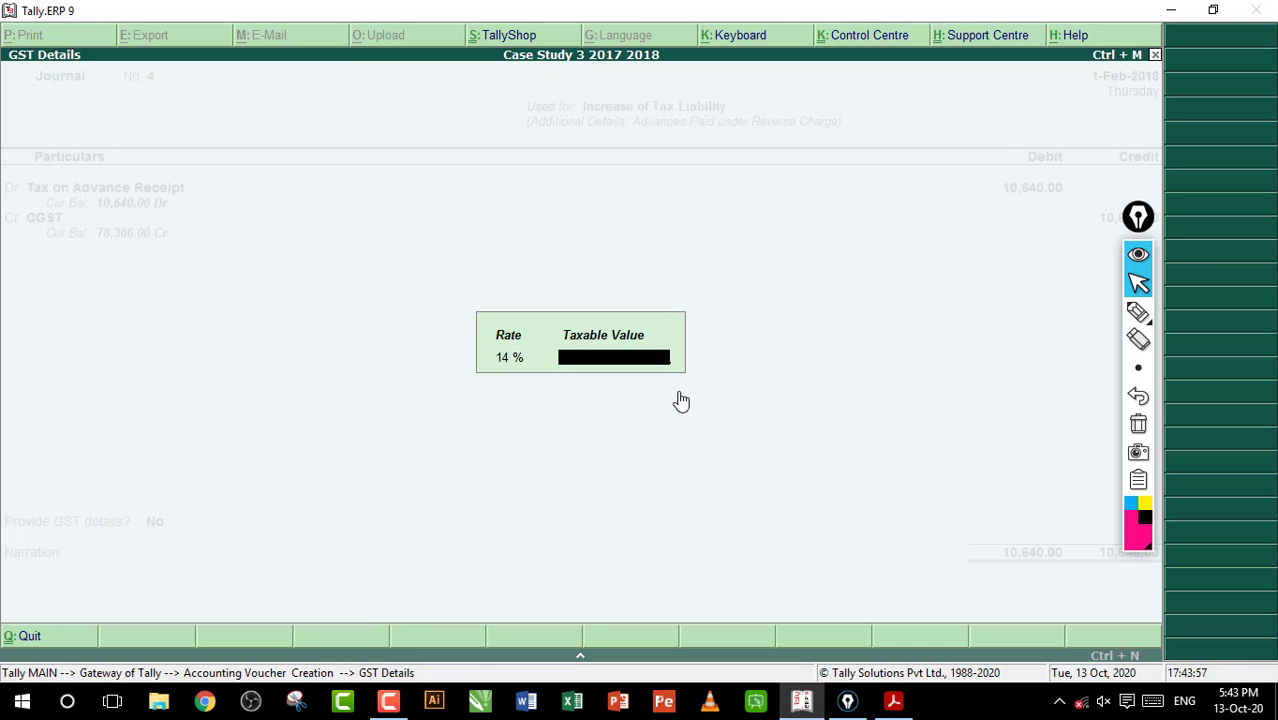
text(38000)
key(Return)
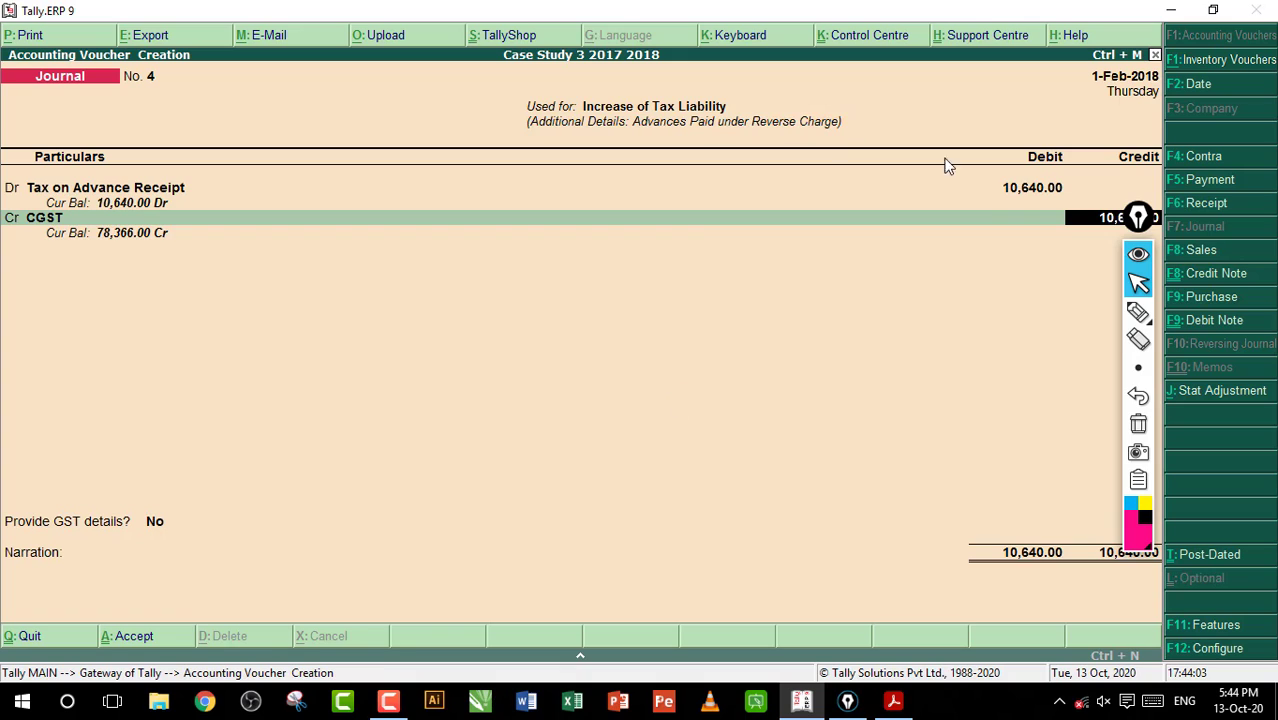
Move the annotation toolbar off the credit column and set the CGST credit amount to 5,320
drag(1138, 217, 1004, 217)
click(1090, 221)
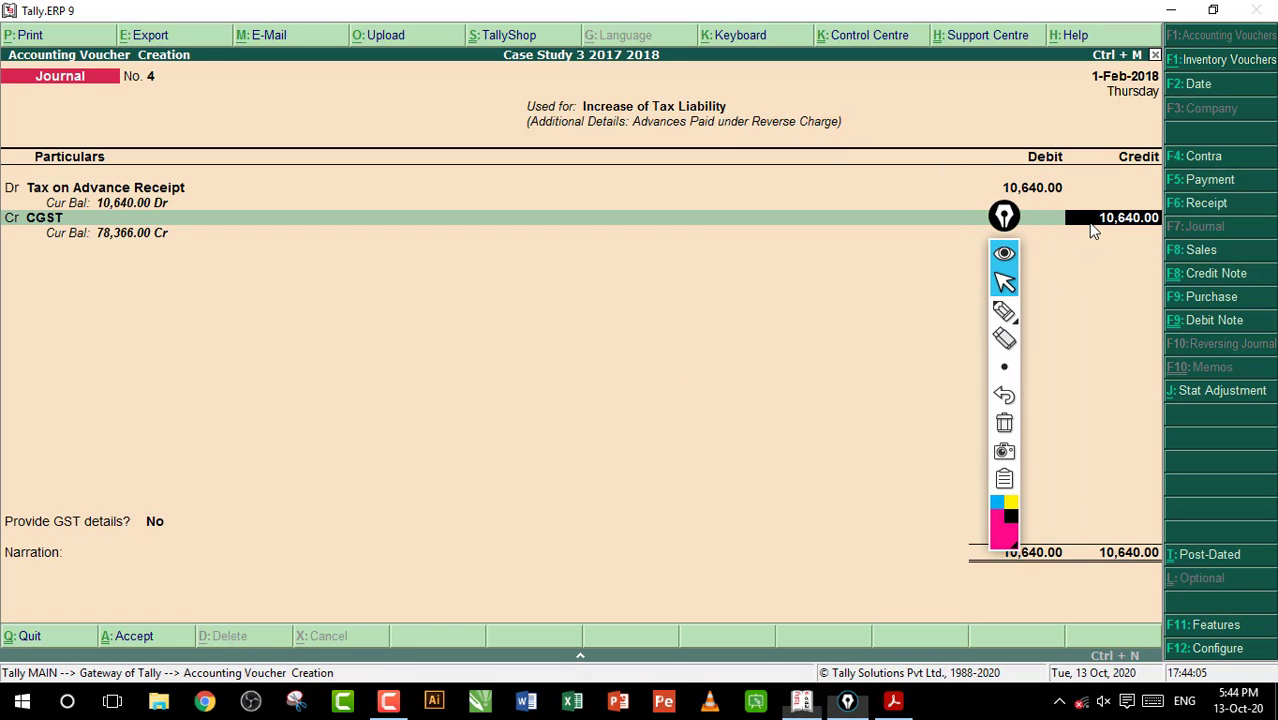
text(5320)
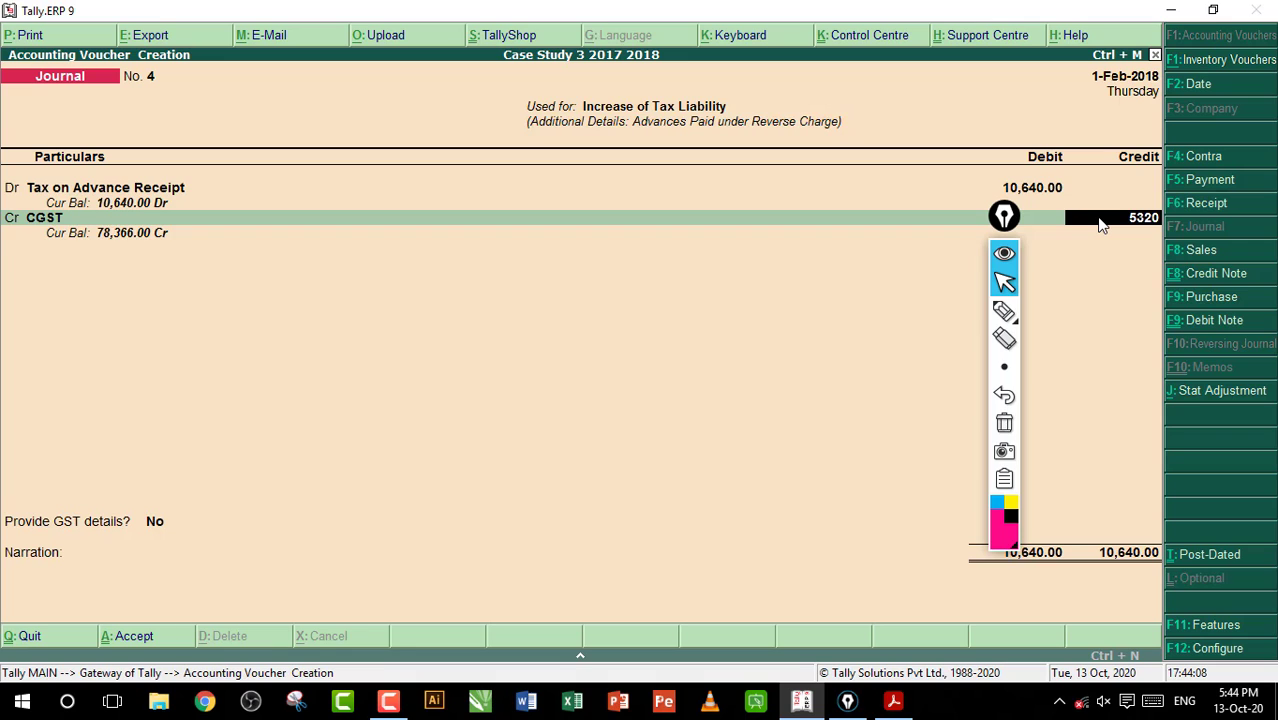
key(Return)
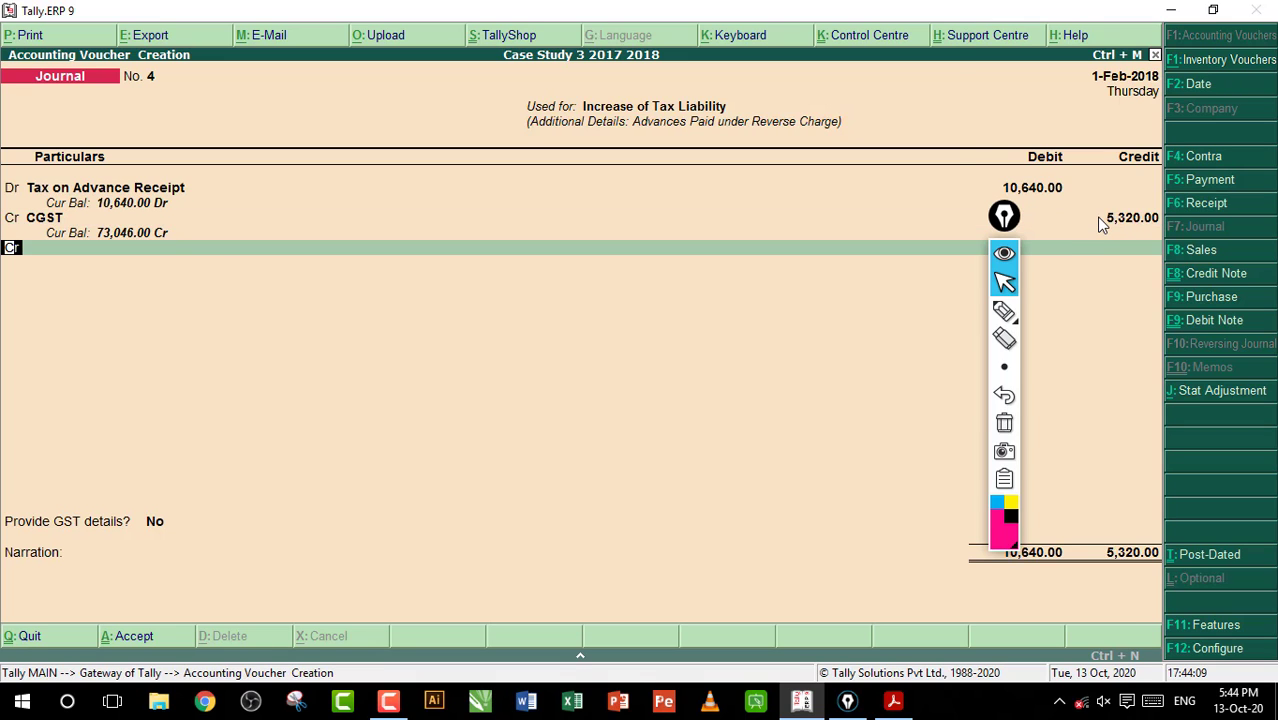
Credit SGST with 5,320 at 14% on 38,000, and save the journal voucher without a narration
text(S)
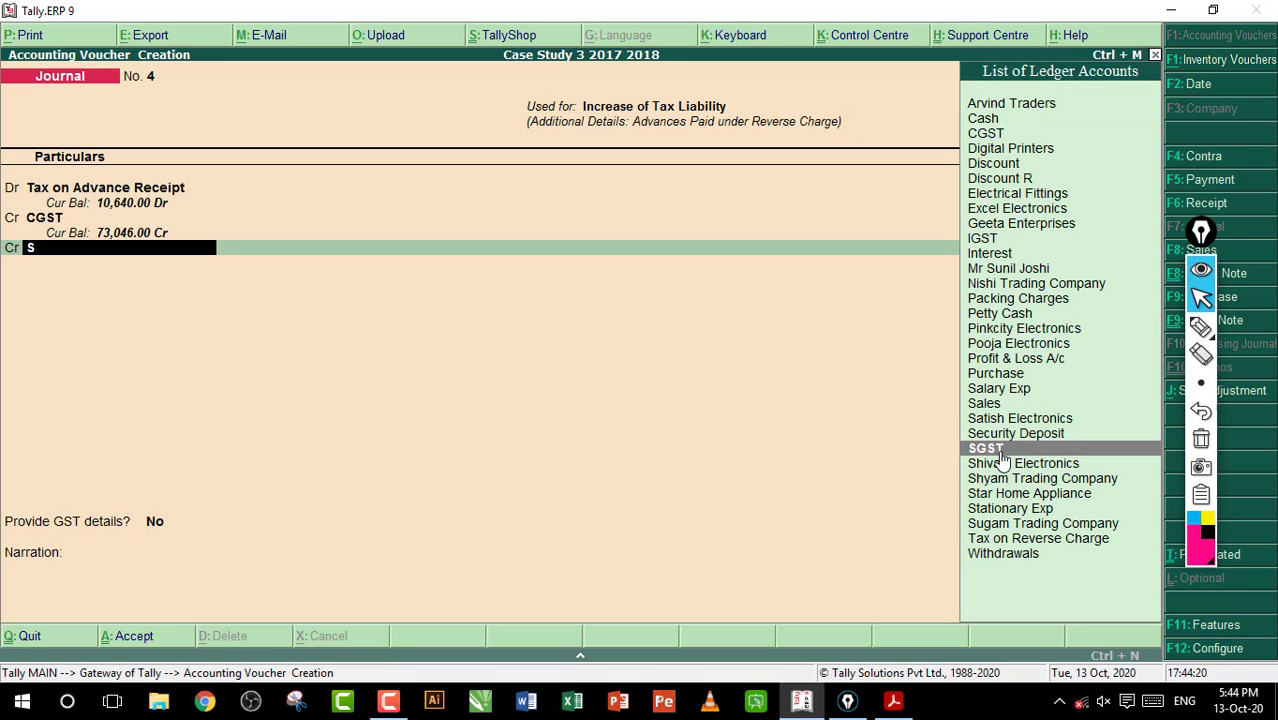
click(1003, 461)
key(Return)
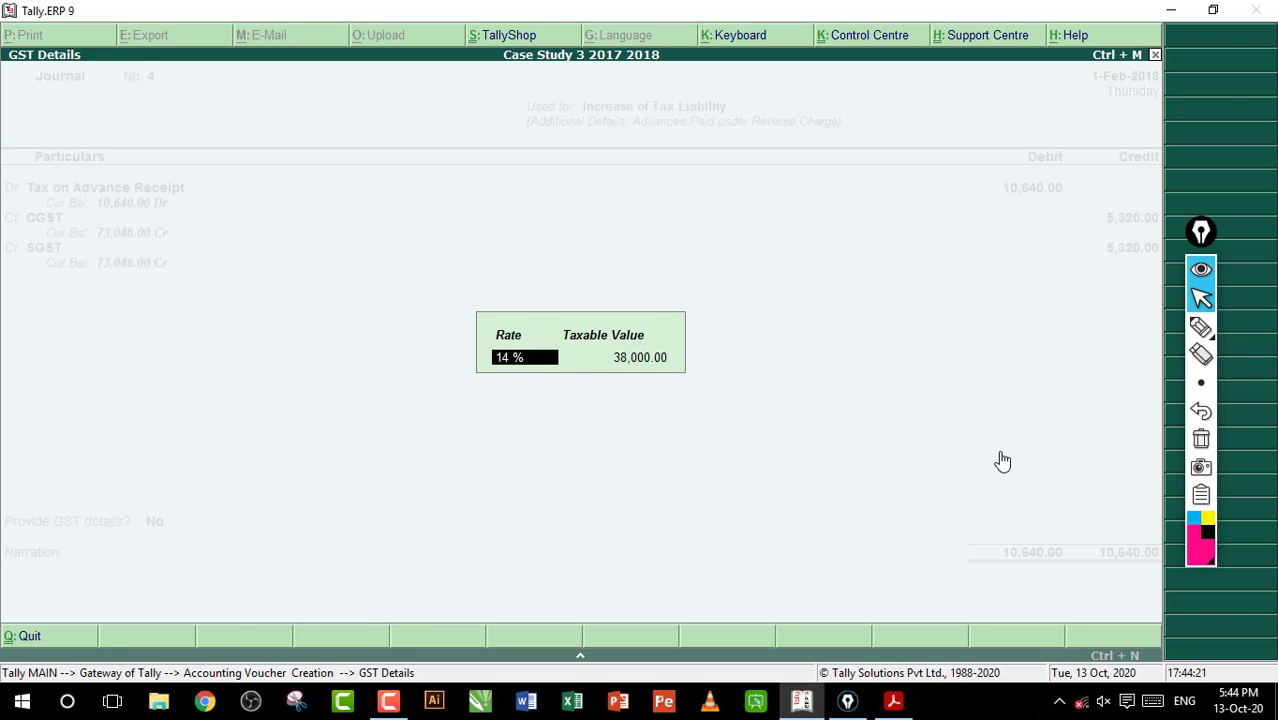
key(Return)
key(Return)
key(Return)
key(Return)
key(Return)
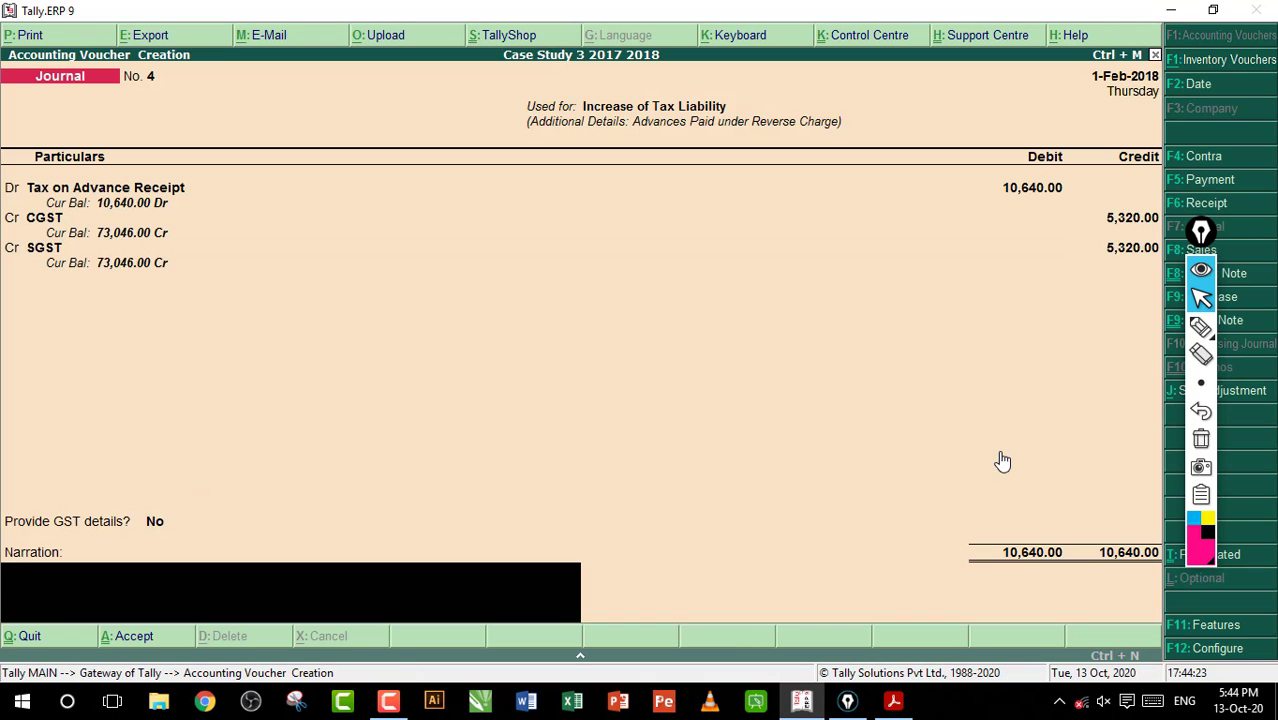
key(Return)
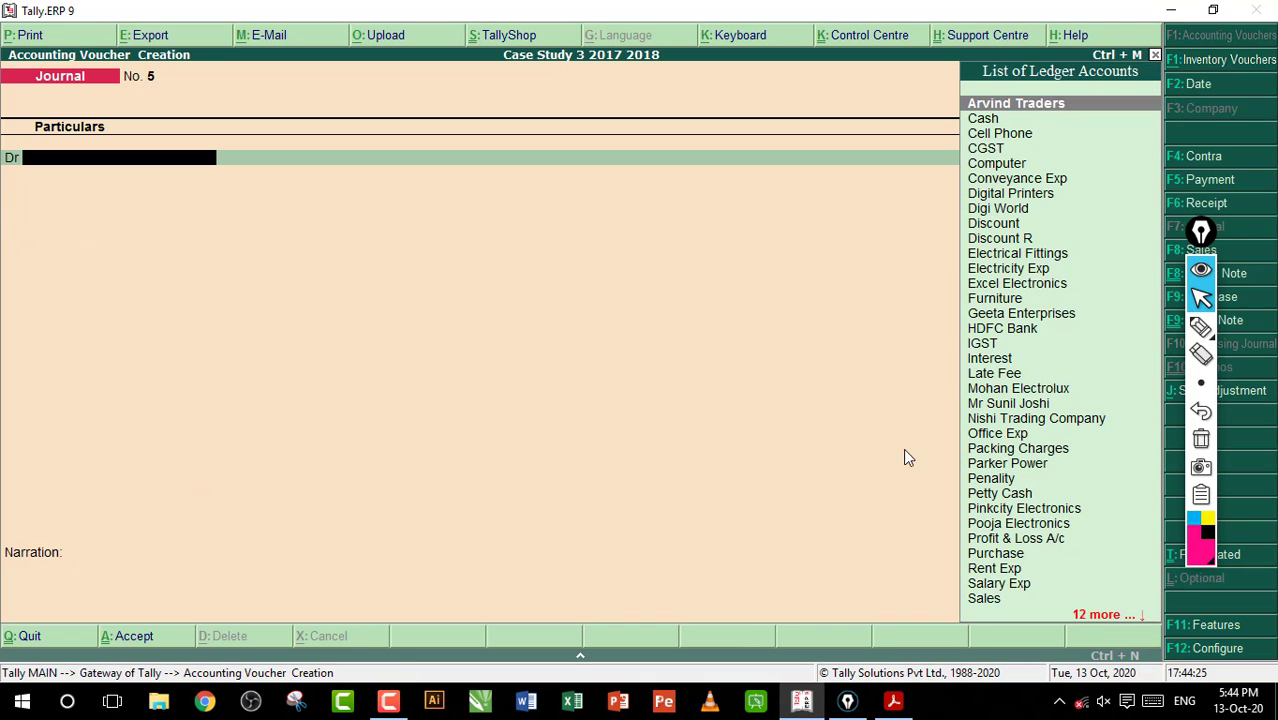
Switch to the workbook PDF, mark entry 95's party and 48,640 advance with pen circles and arrows, and clear the annotations
click(893, 701)
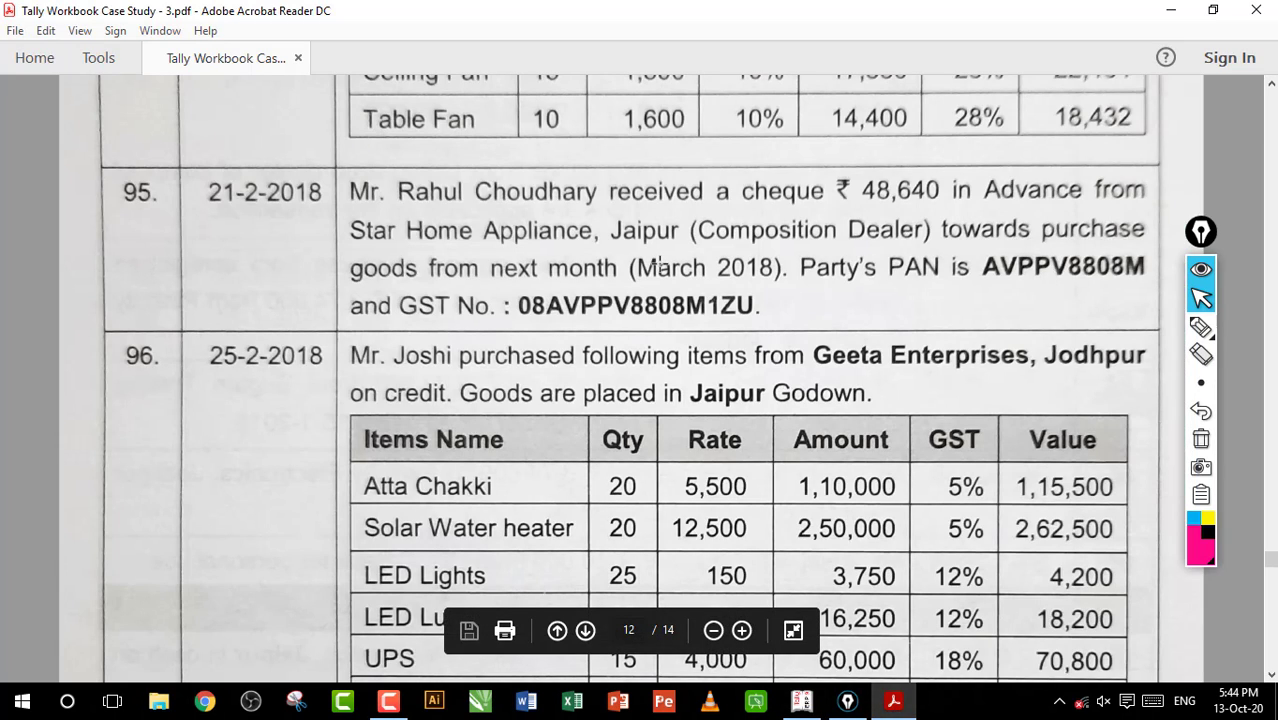
click(1201, 326)
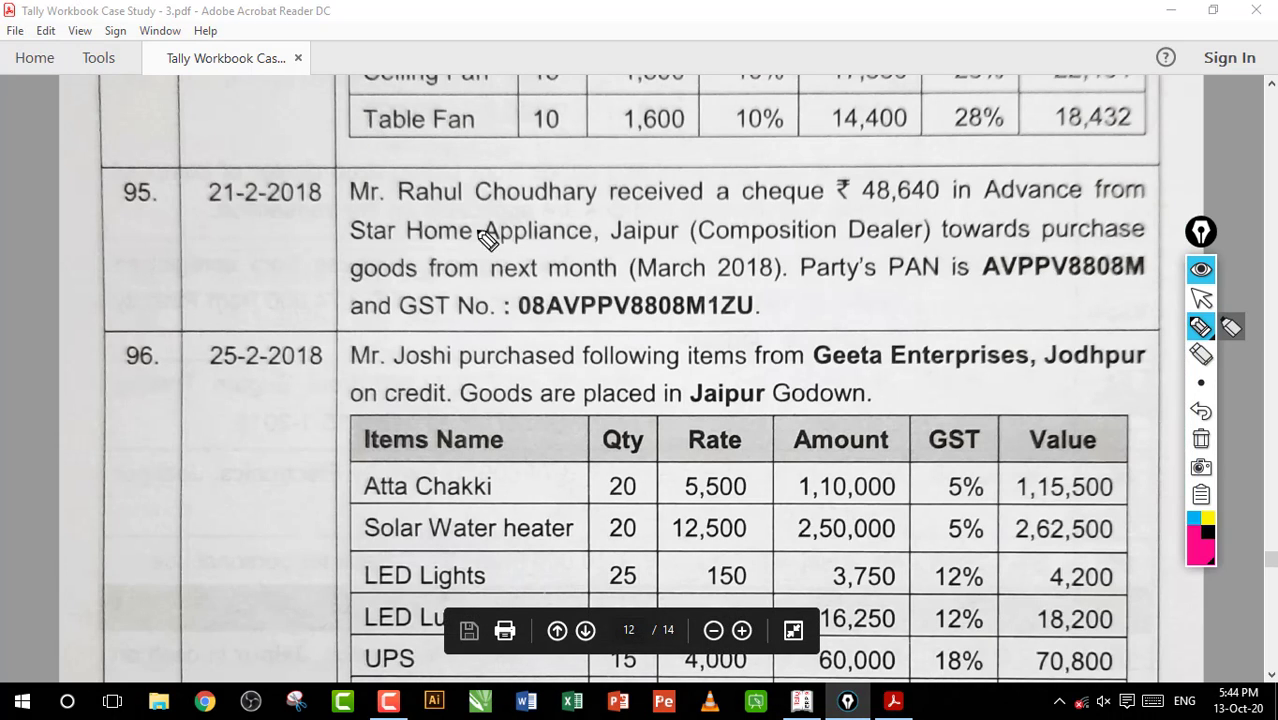
mouse_move(536, 190)
mouse_down()
mouse_move(532, 293)
mouse_move(560, 184)
mouse_up()
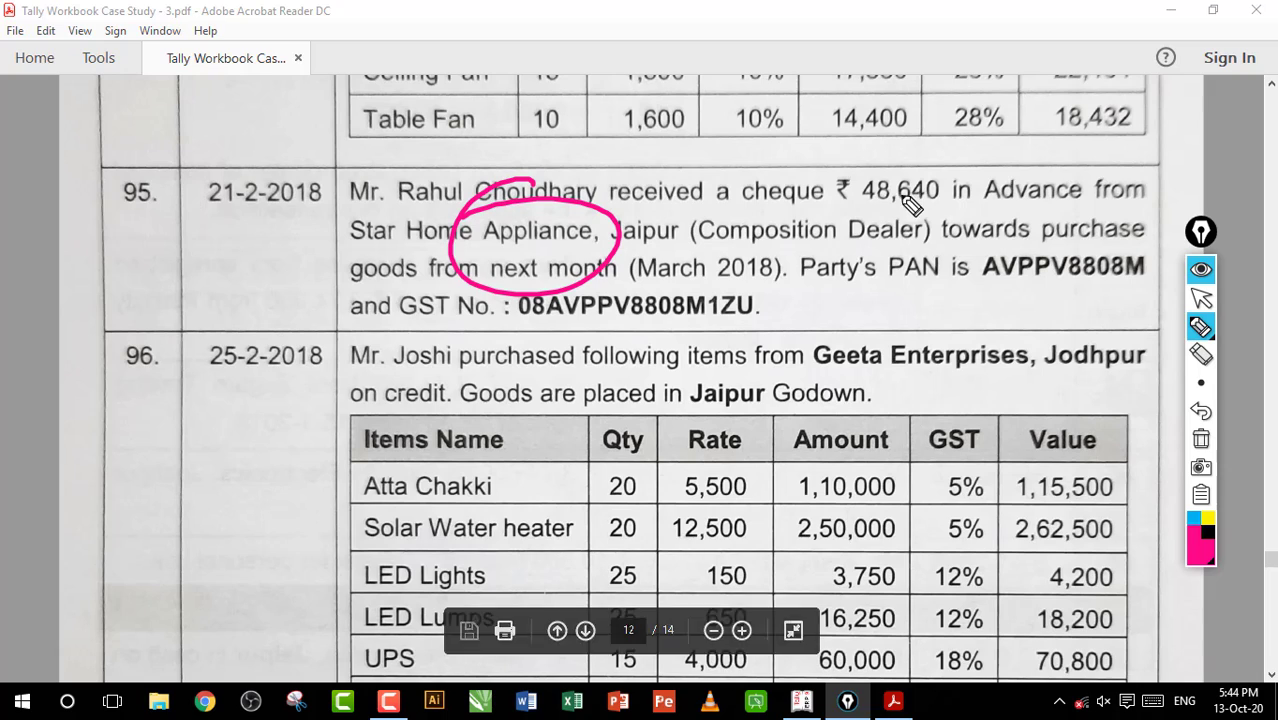
mouse_move(905, 200)
mouse_down()
mouse_move(907, 222)
mouse_move(845, 195)
mouse_move(638, 232)
mouse_up()
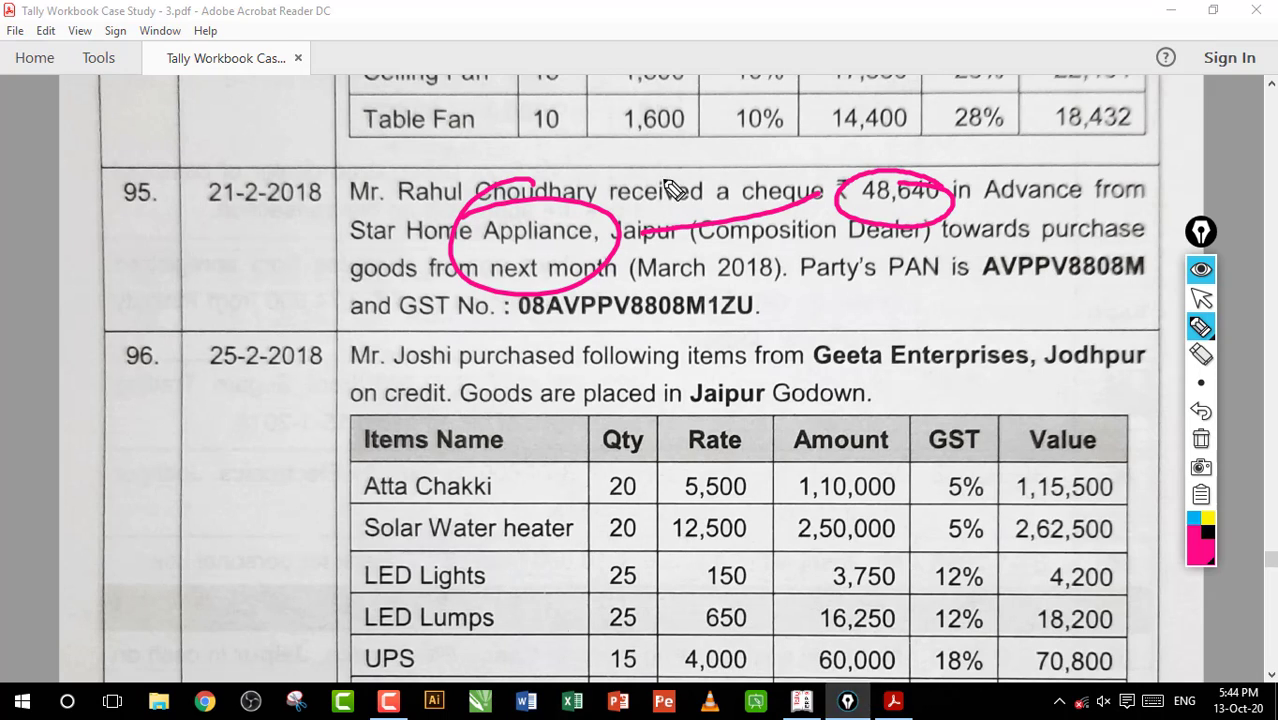
drag(664, 178, 681, 244)
mouse_move(972, 210)
mouse_down()
mouse_move(1046, 222)
mouse_move(1062, 247)
mouse_up()
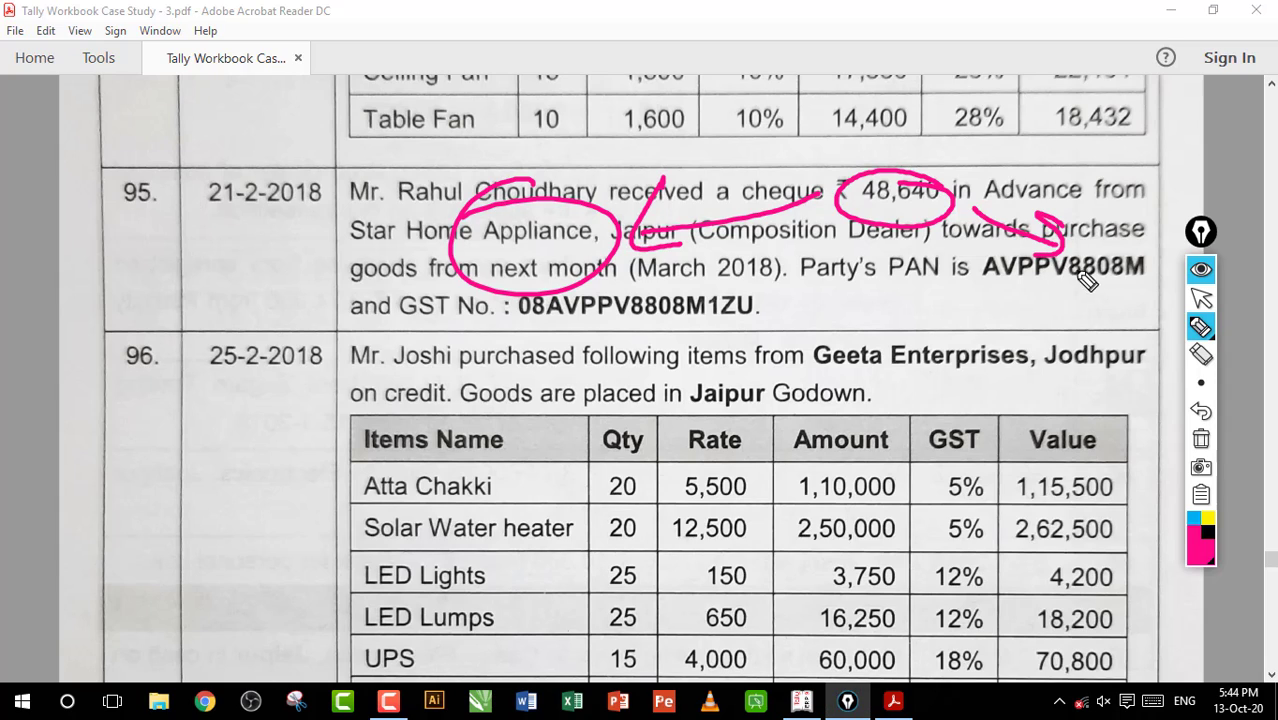
mouse_move(1010, 286)
mouse_down()
mouse_move(1087, 311)
mouse_move(1135, 308)
mouse_move(1030, 335)
mouse_up()
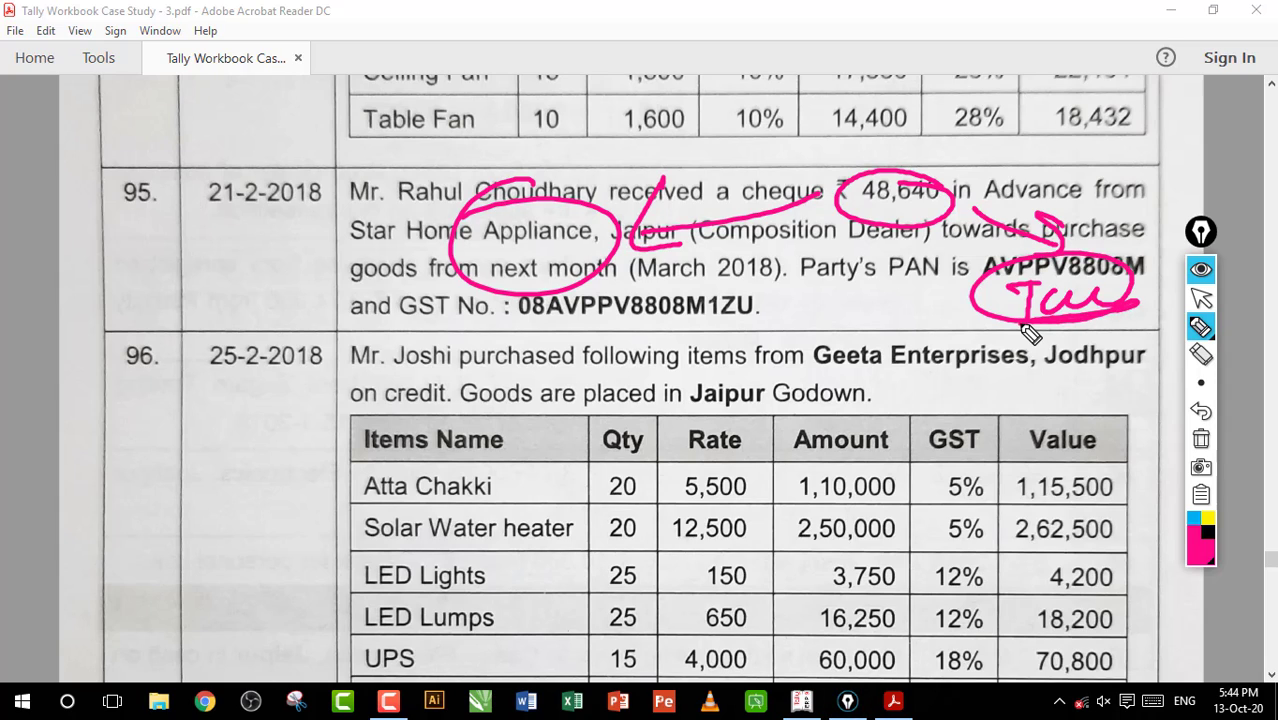
click(1201, 439)
click(1201, 297)
click(835, 335)
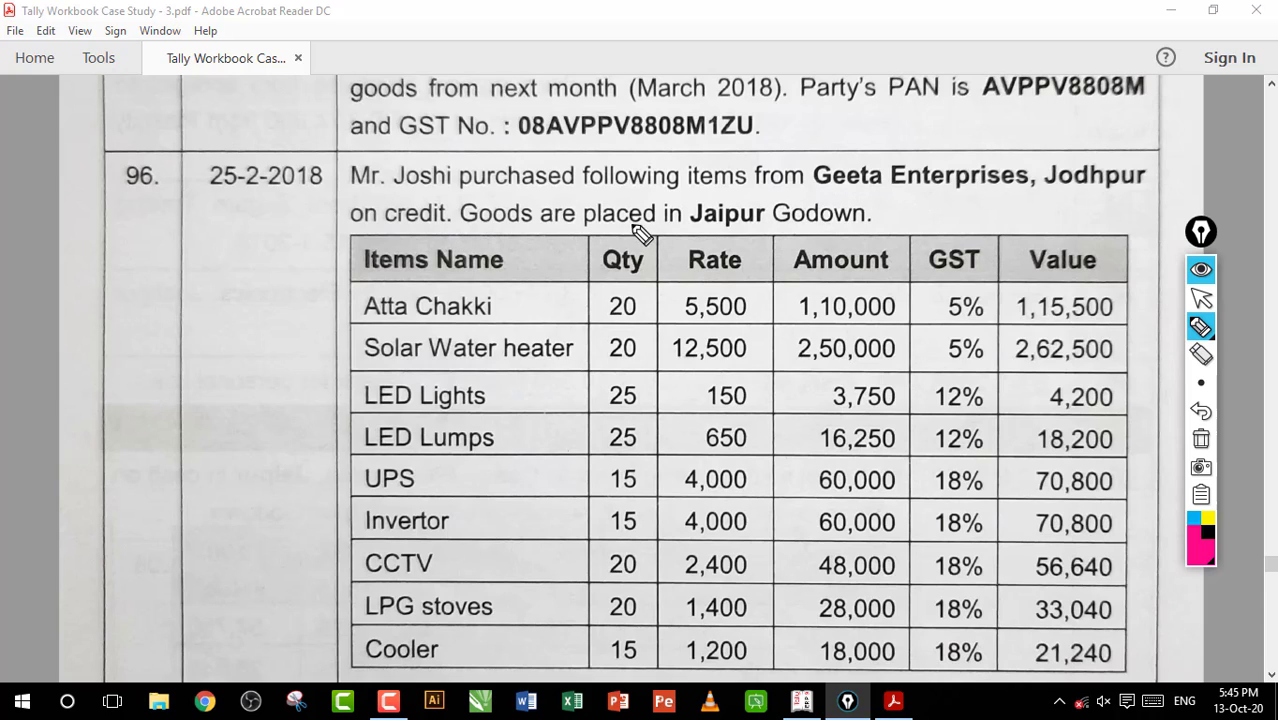
Look up entry 96 in the workbook, and start a purchase voucher in Tally.ERP 9 for Geeta Enterprises with the default party details
drag(668, 233, 774, 231)
scroll(1108, 310, down, 1)
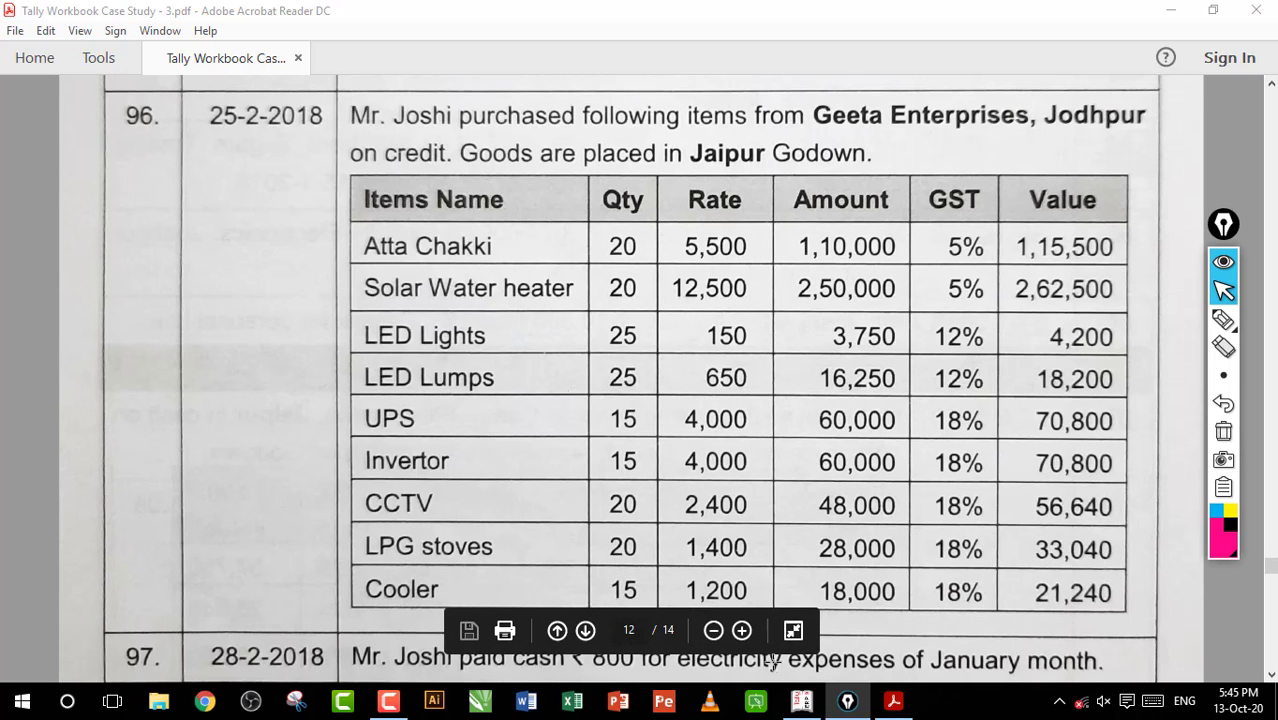
click(801, 701)
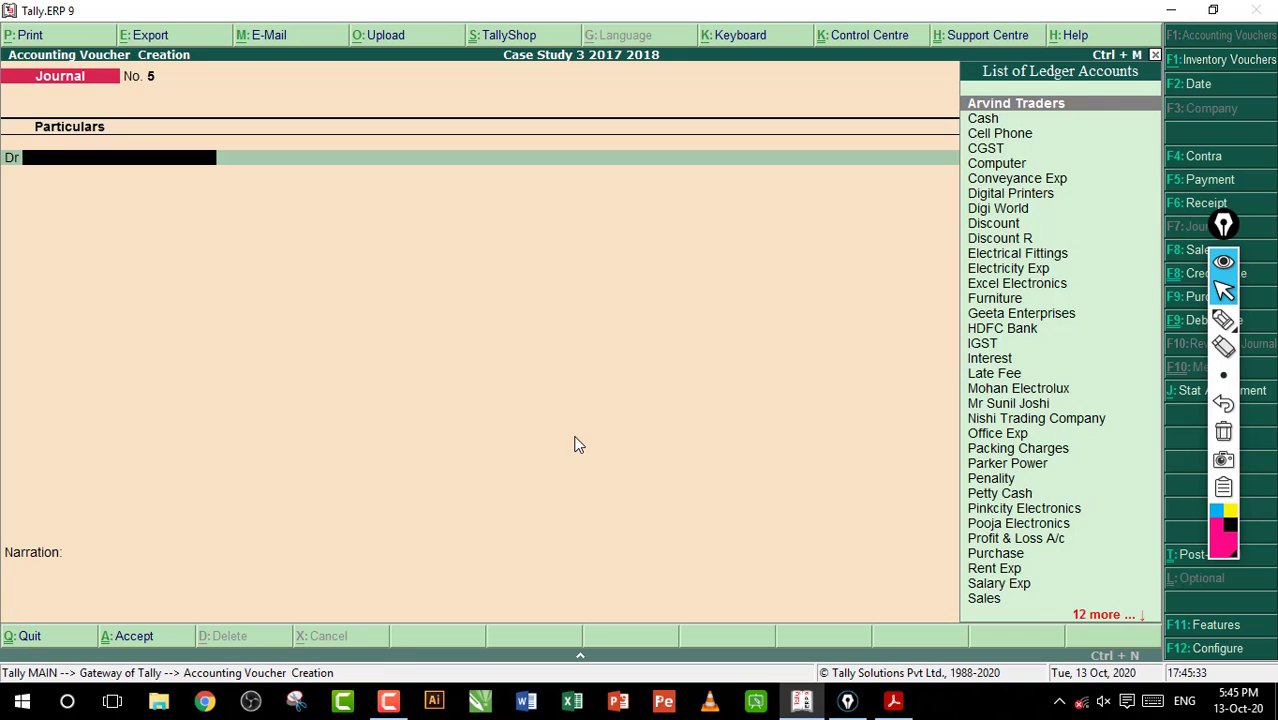
key(F9)
key(Return)
key(Return)
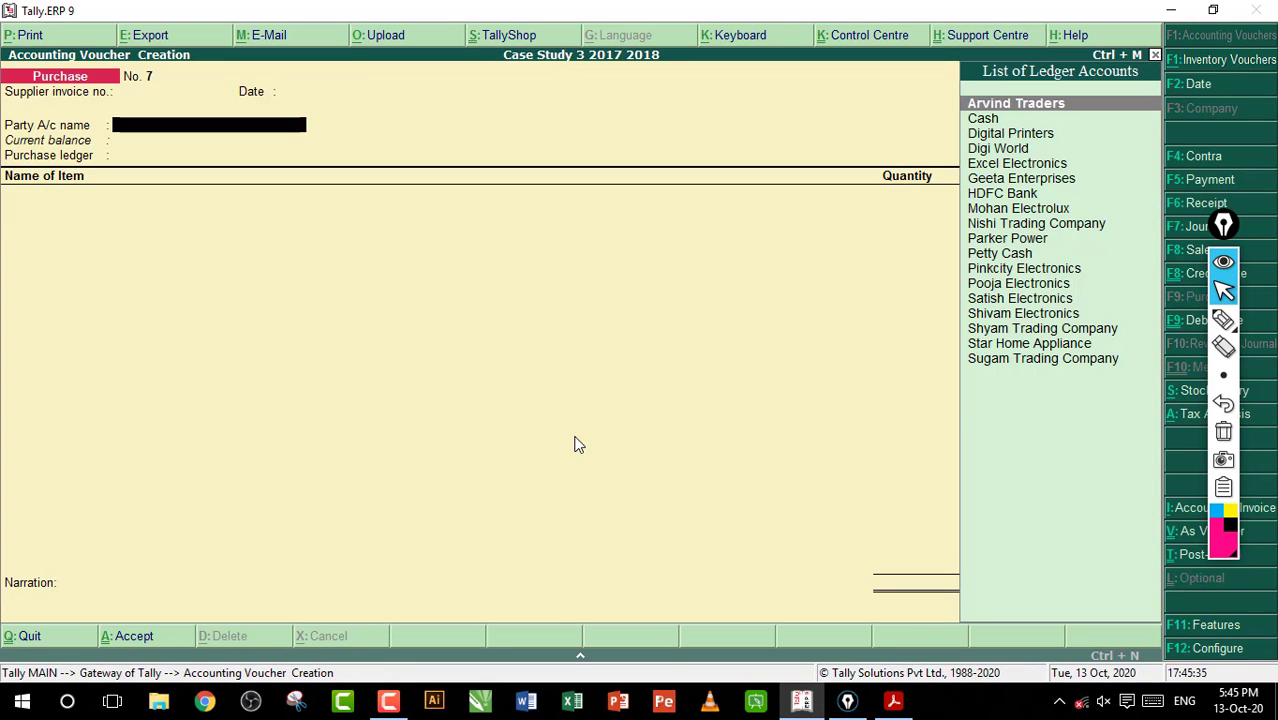
text(G)
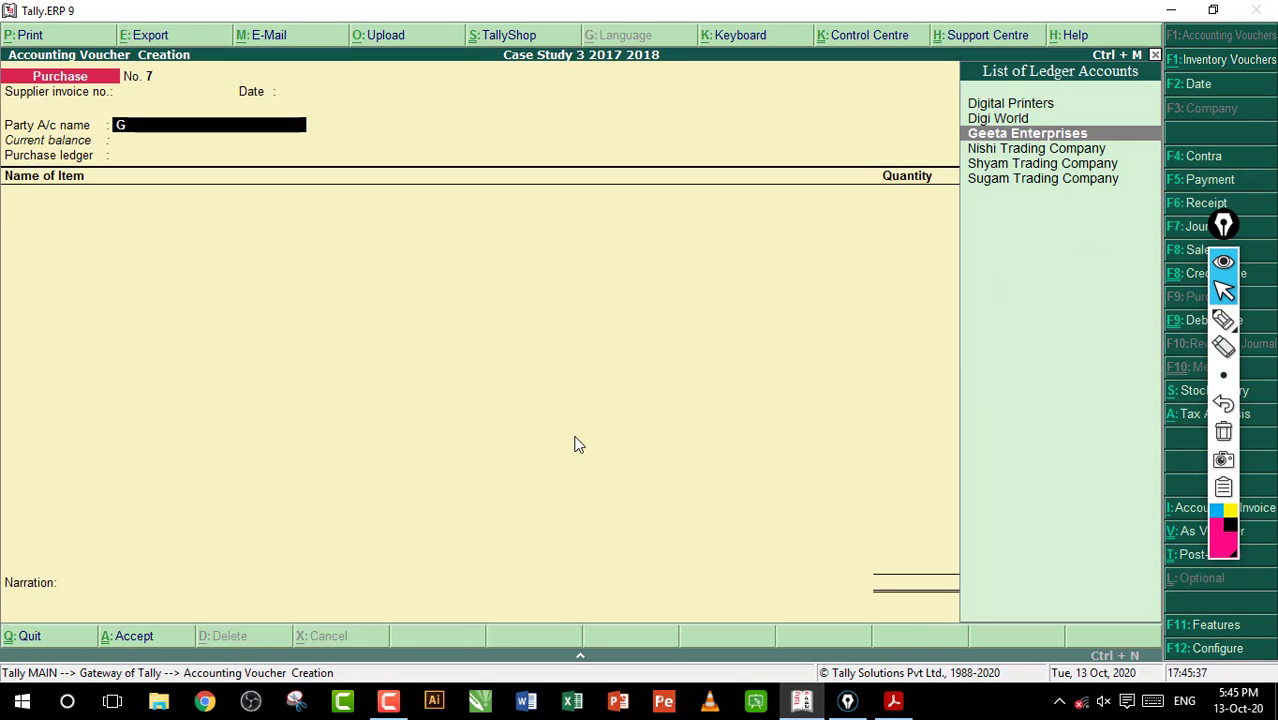
key(Return)
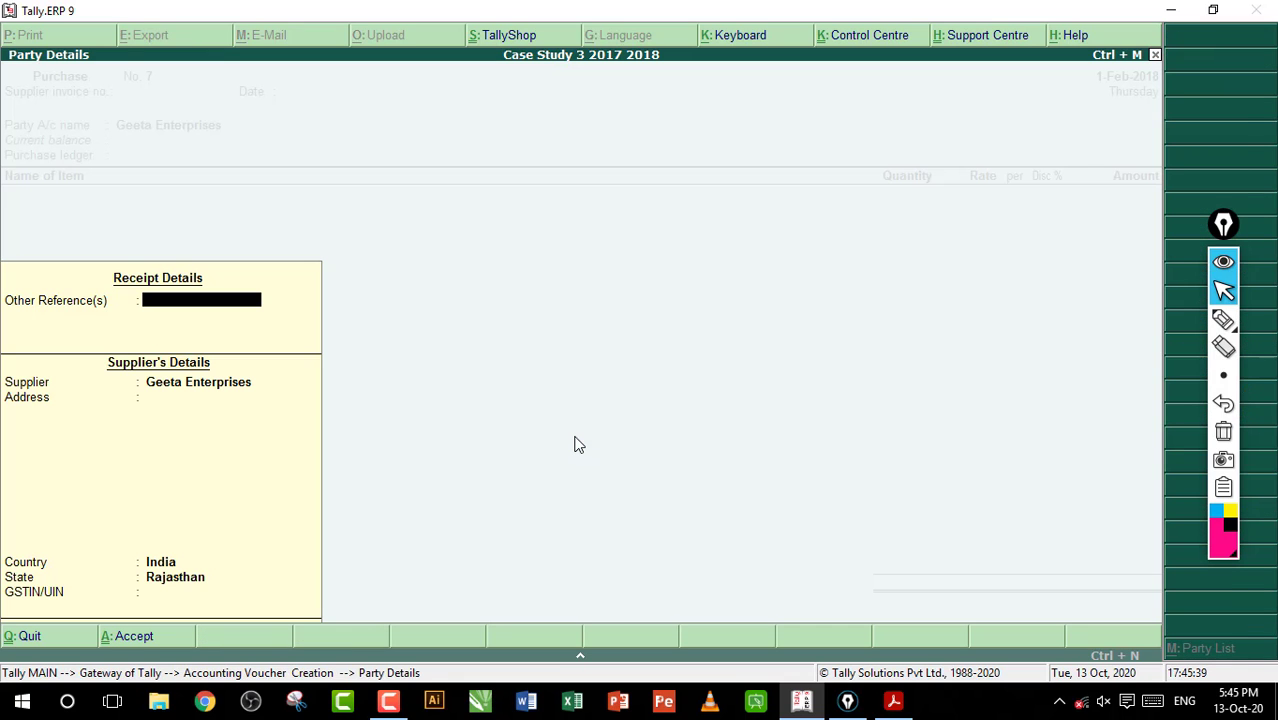
key(ctrl+a)
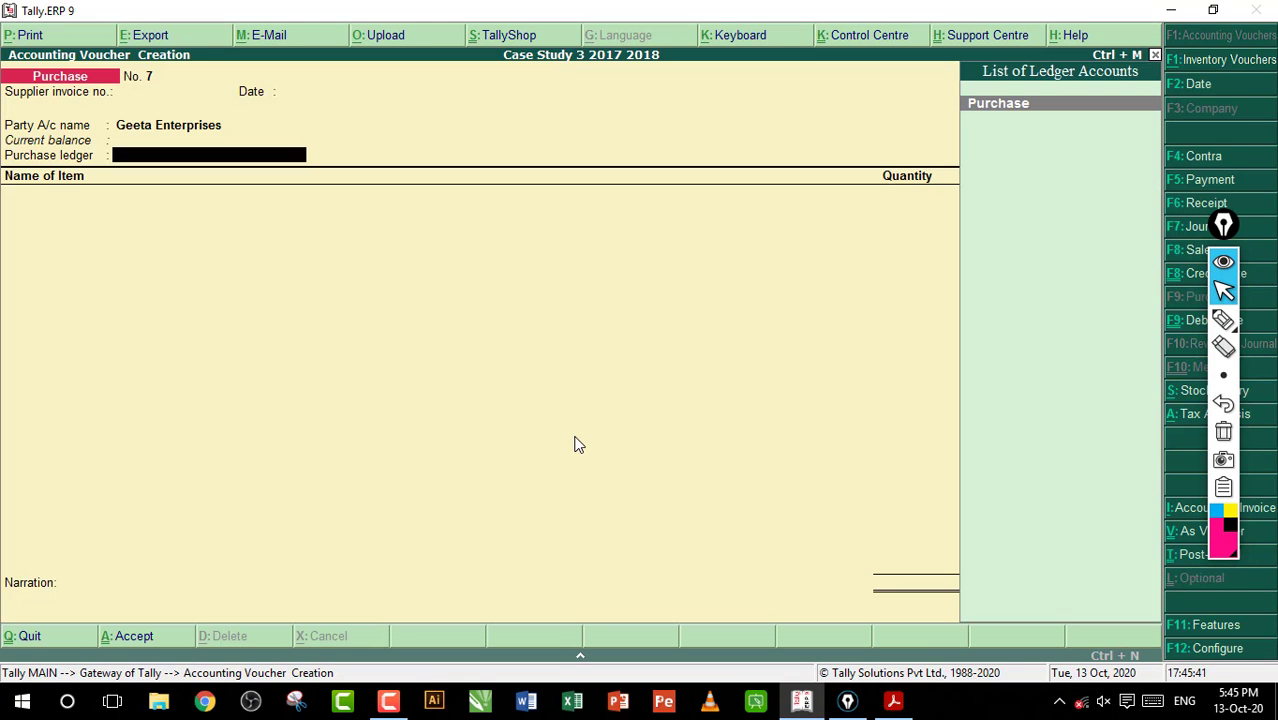
Set the purchase ledger to Purchase with Purchase Taxable as the GST classification
key(Return)
text(P)
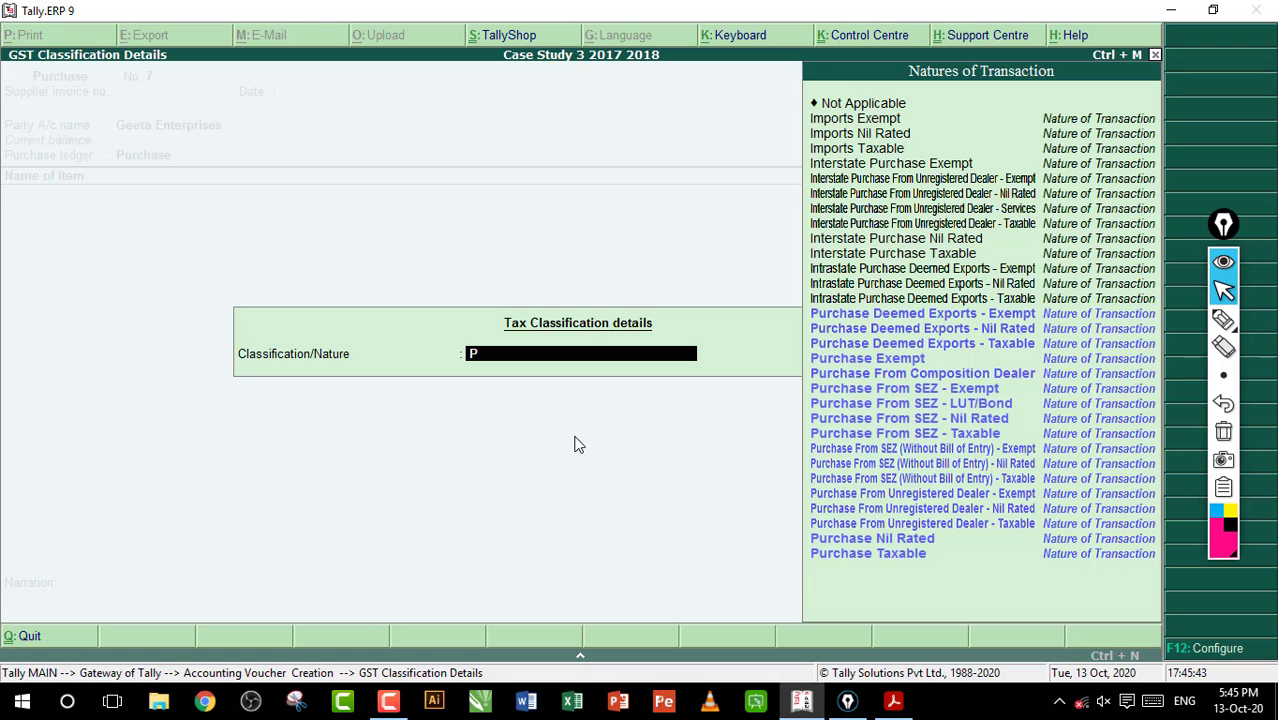
key(Down)
key(Down)
key(Down)
key(Down)
key(Down)
key(Down)
key(Down)
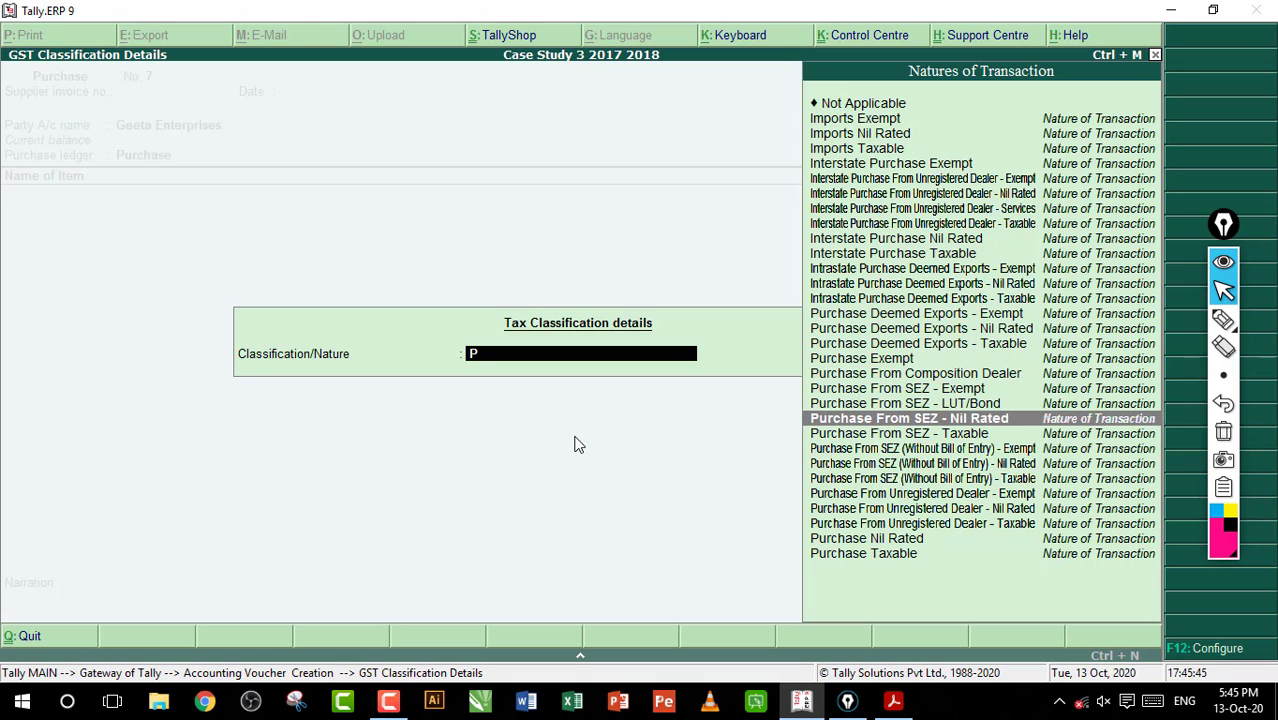
key(Down)
key(Down)
key(Down)
key(Down)
key(Down)
key(Down)
key(Down)
key(Down)
key(Down)
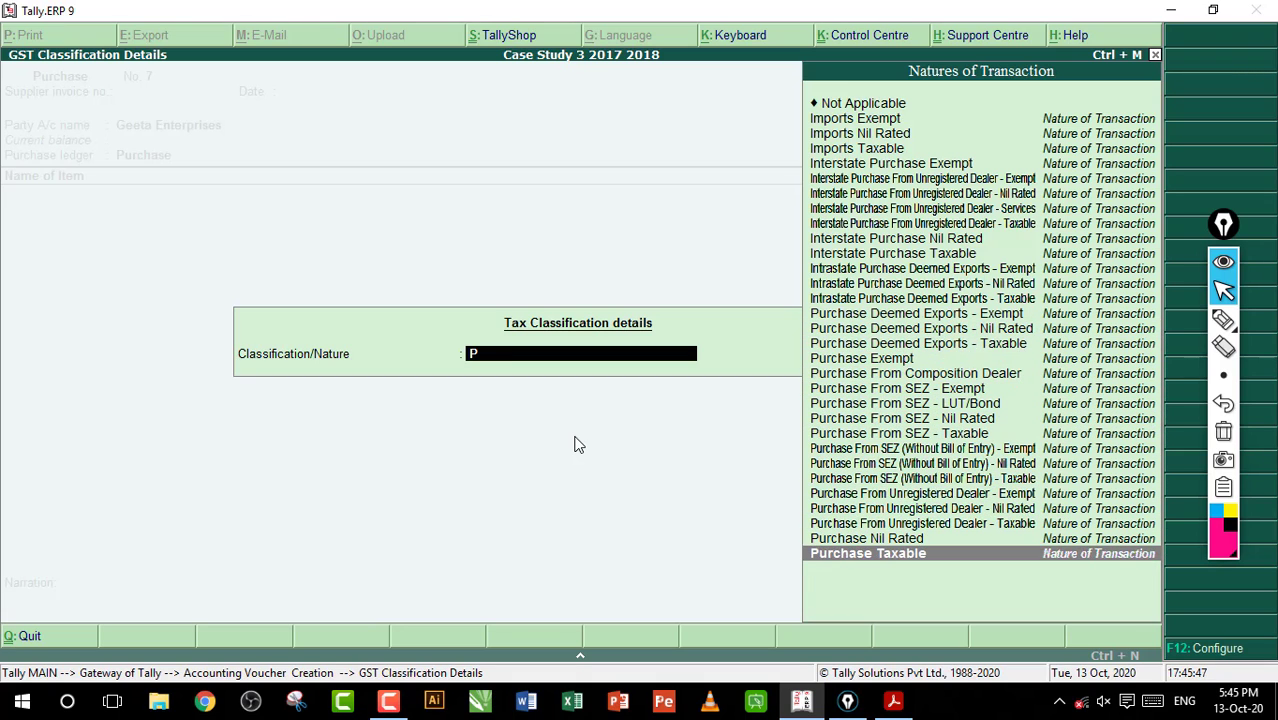
key(Return)
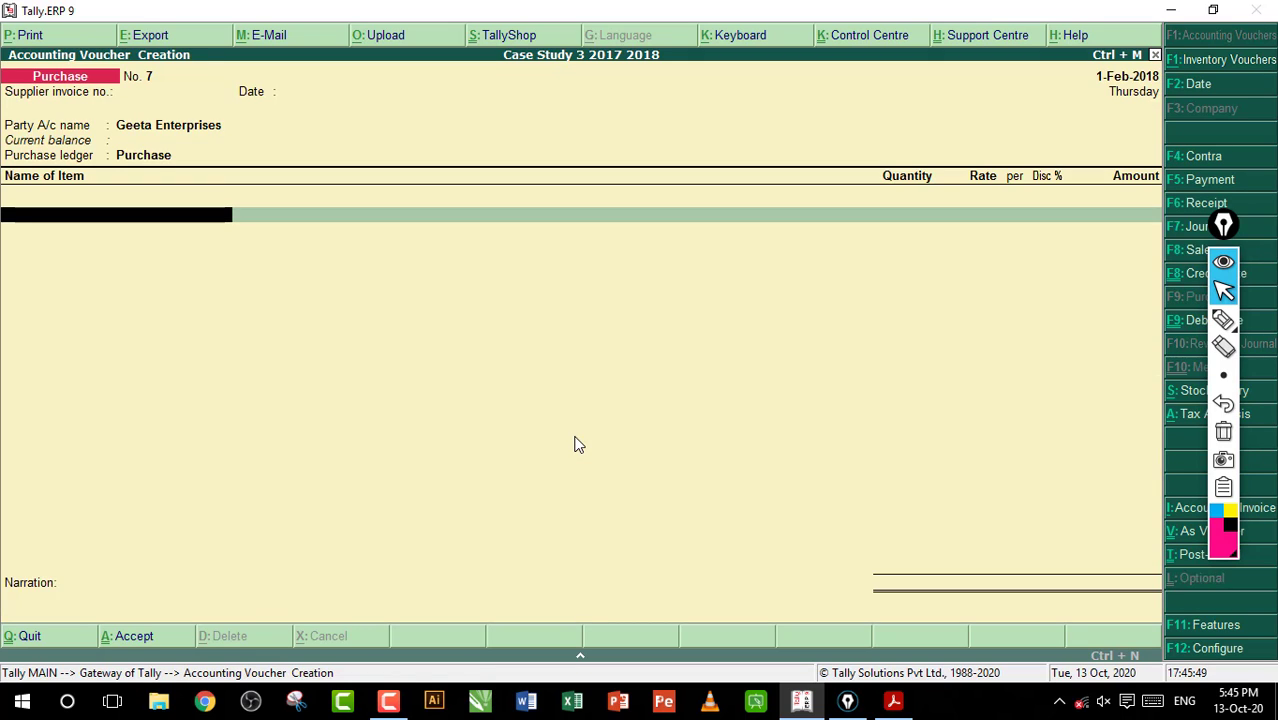
Look up entry 96's first item in the workbook PDF, and add Atta Chakki to the purchase voucher in Tally.ERP 9
click(893, 700)
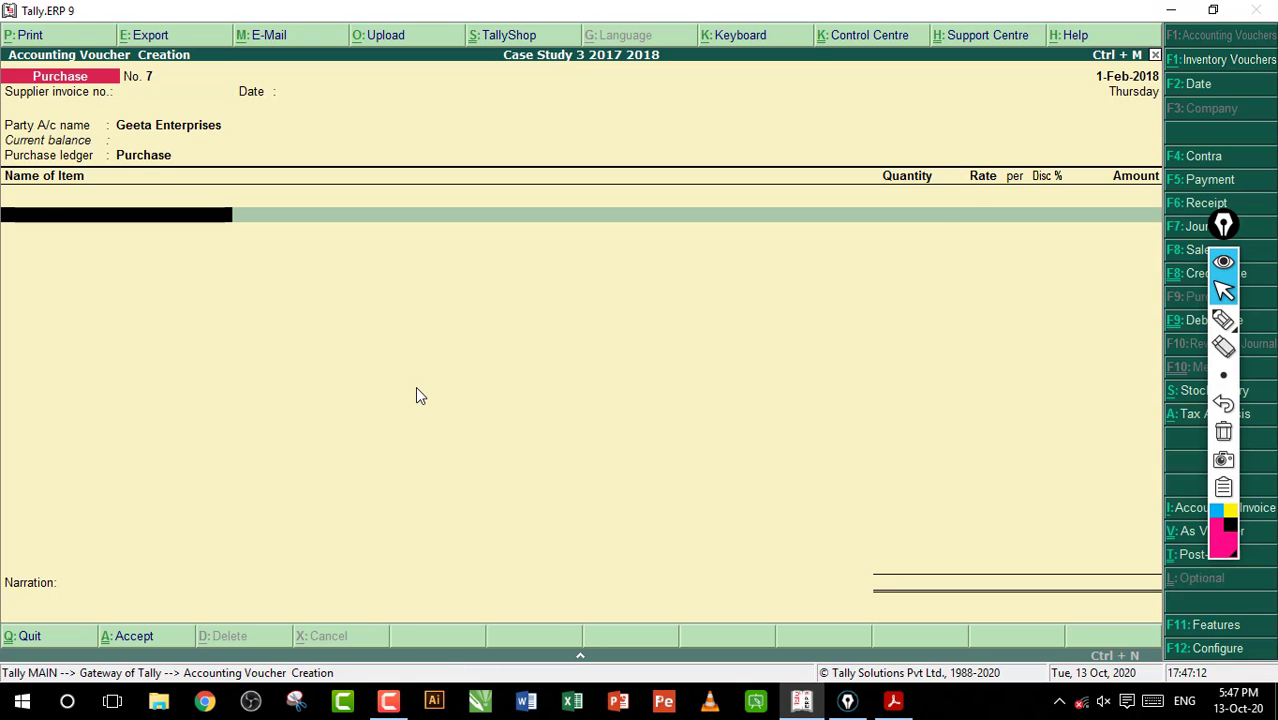
text(A)
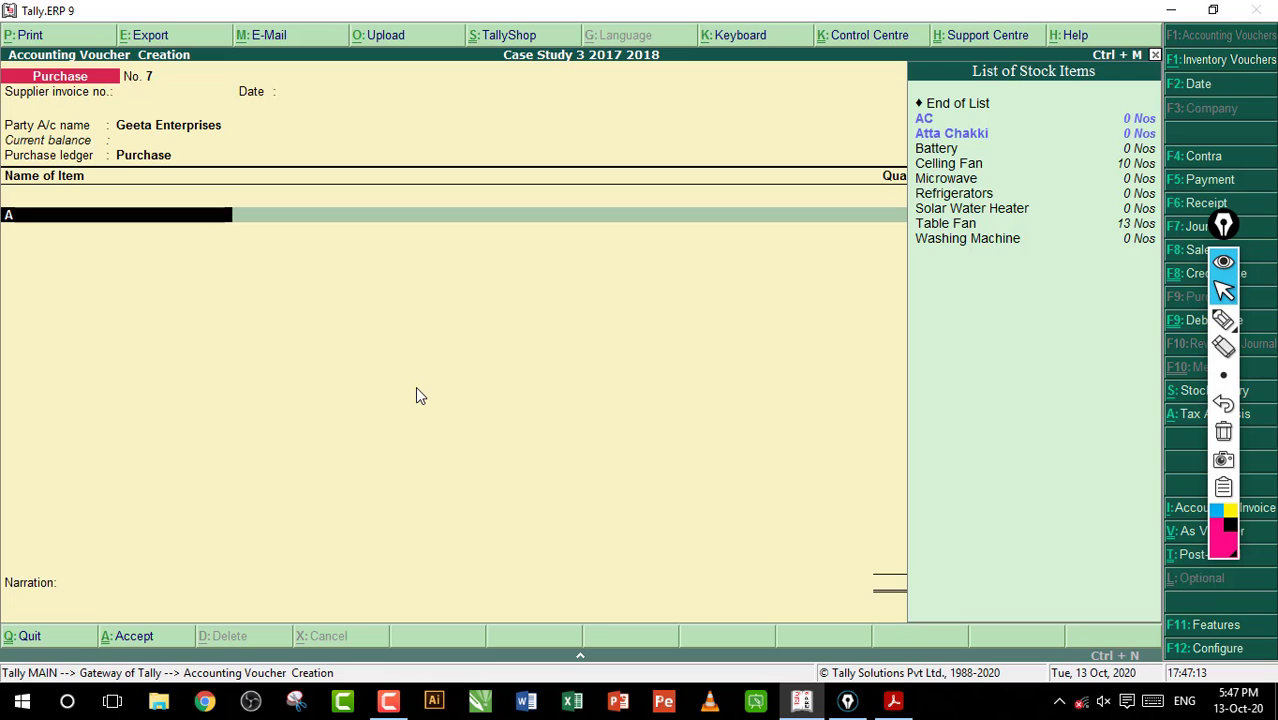
key(Down)
key(Return)
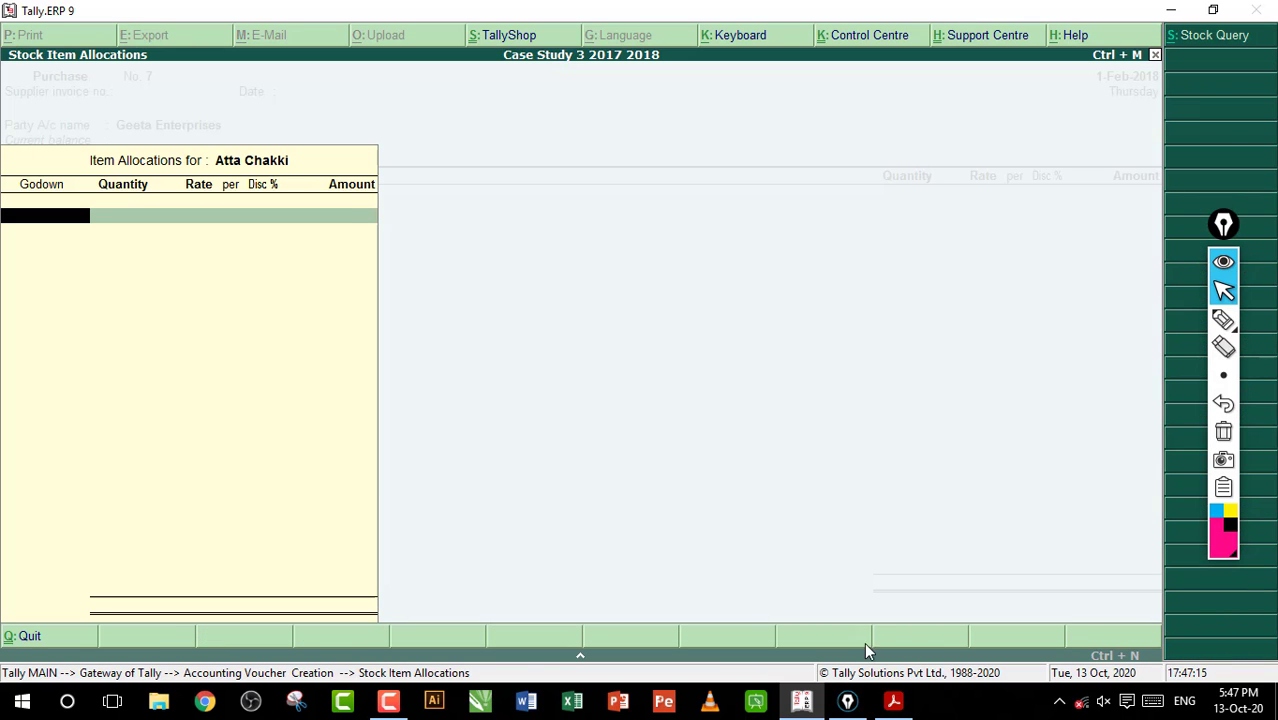
Switch to the workbook PDF to check entry 96's godown and Atta Chakki's quantity and rate, and return to Tally.ERP 9
click(893, 700)
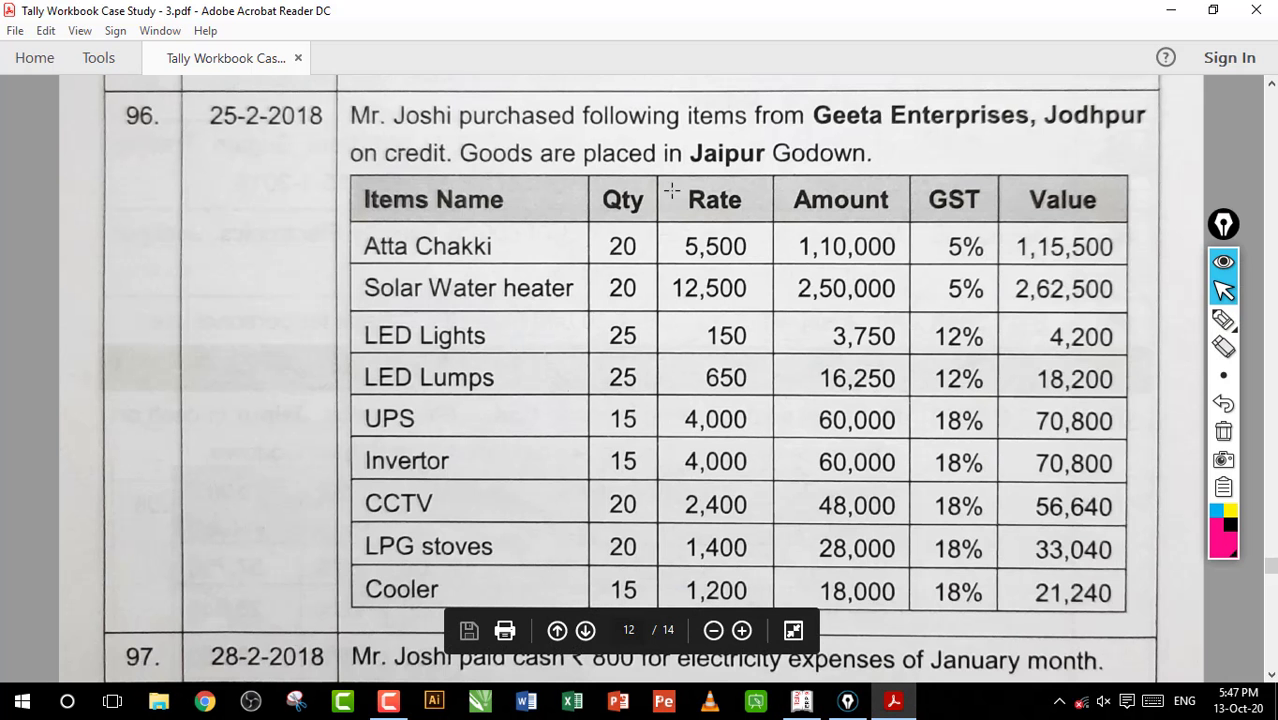
drag(670, 143, 844, 182)
click(740, 186)
mouse_move(490, 223)
mouse_down()
mouse_move(678, 258)
mouse_move(690, 246)
mouse_move(761, 270)
mouse_up()
click(634, 251)
click(741, 259)
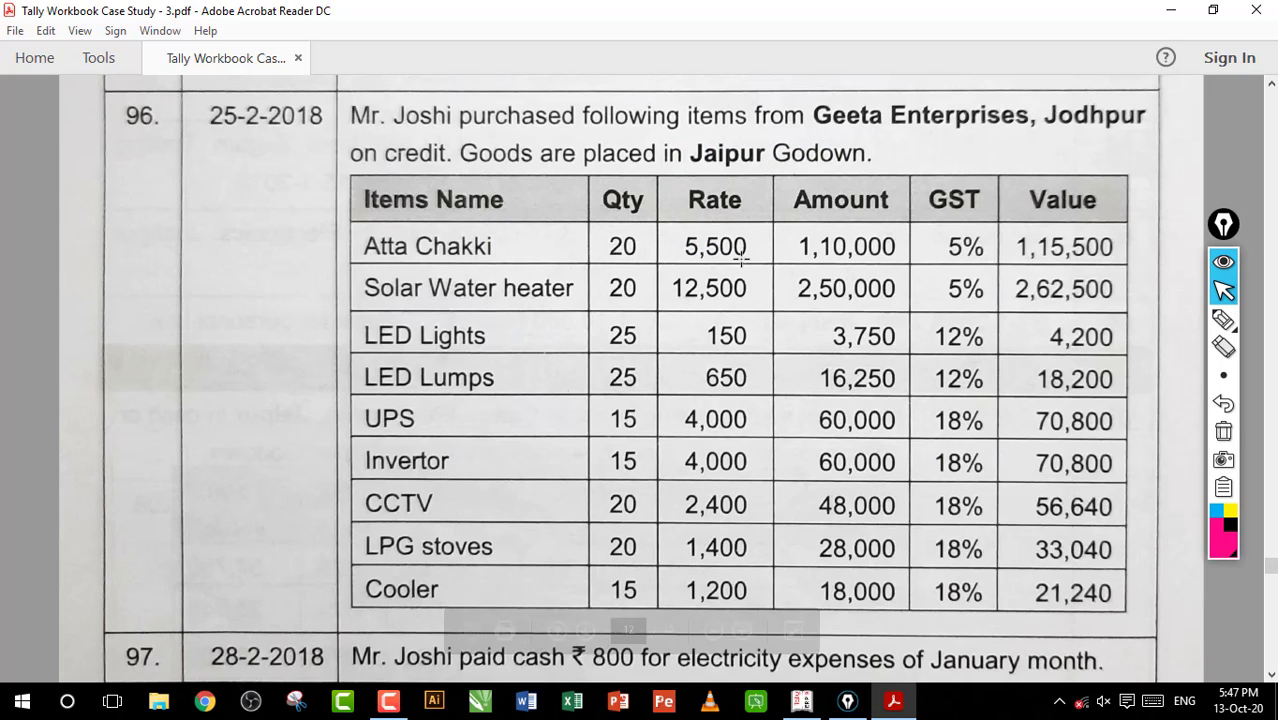
click(801, 700)
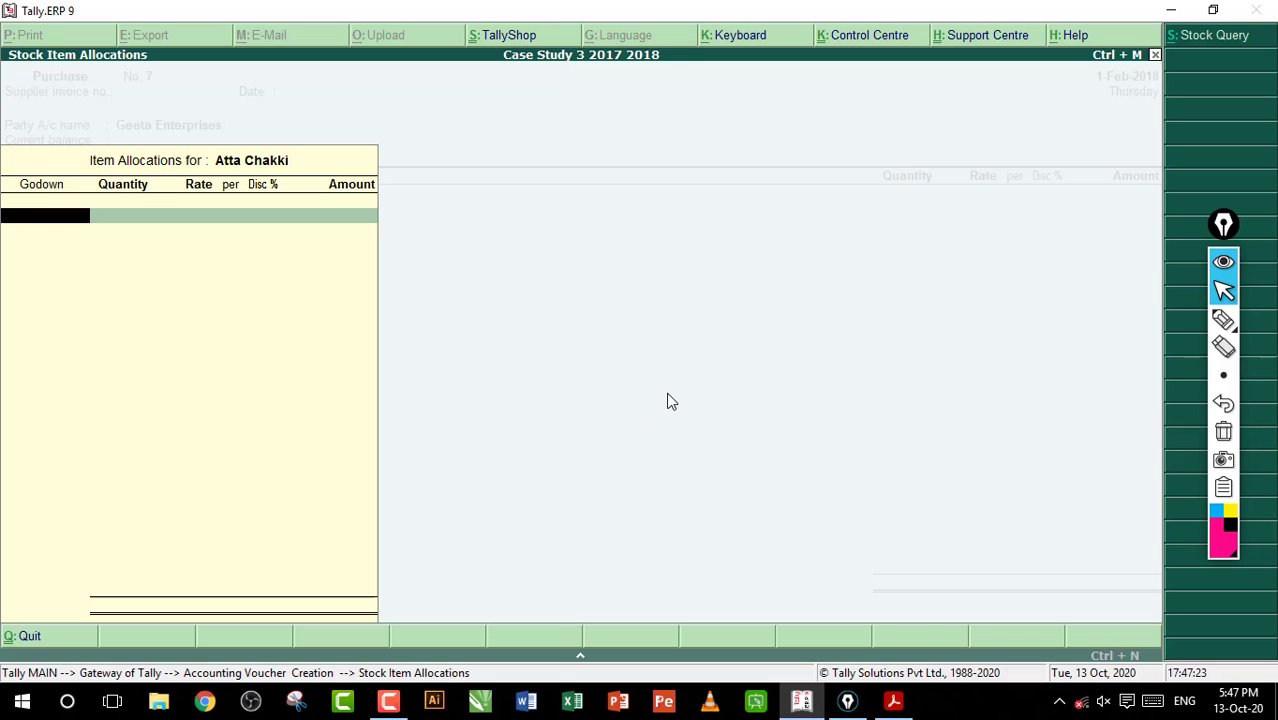
Allocate 20 Nos of Atta Chakki to the Jaipur godown at a rate of 5,500 without a discount, and accept the item line
text(ja)
key(Return)
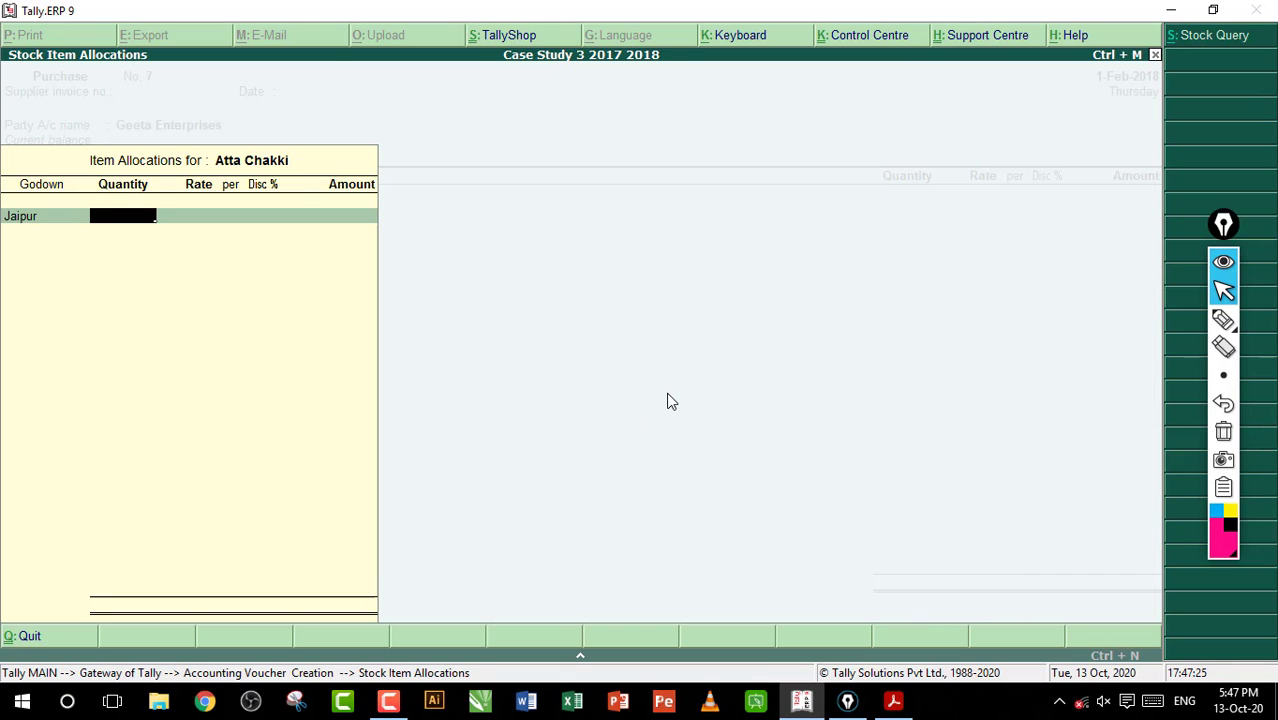
text(20)
key(Return)
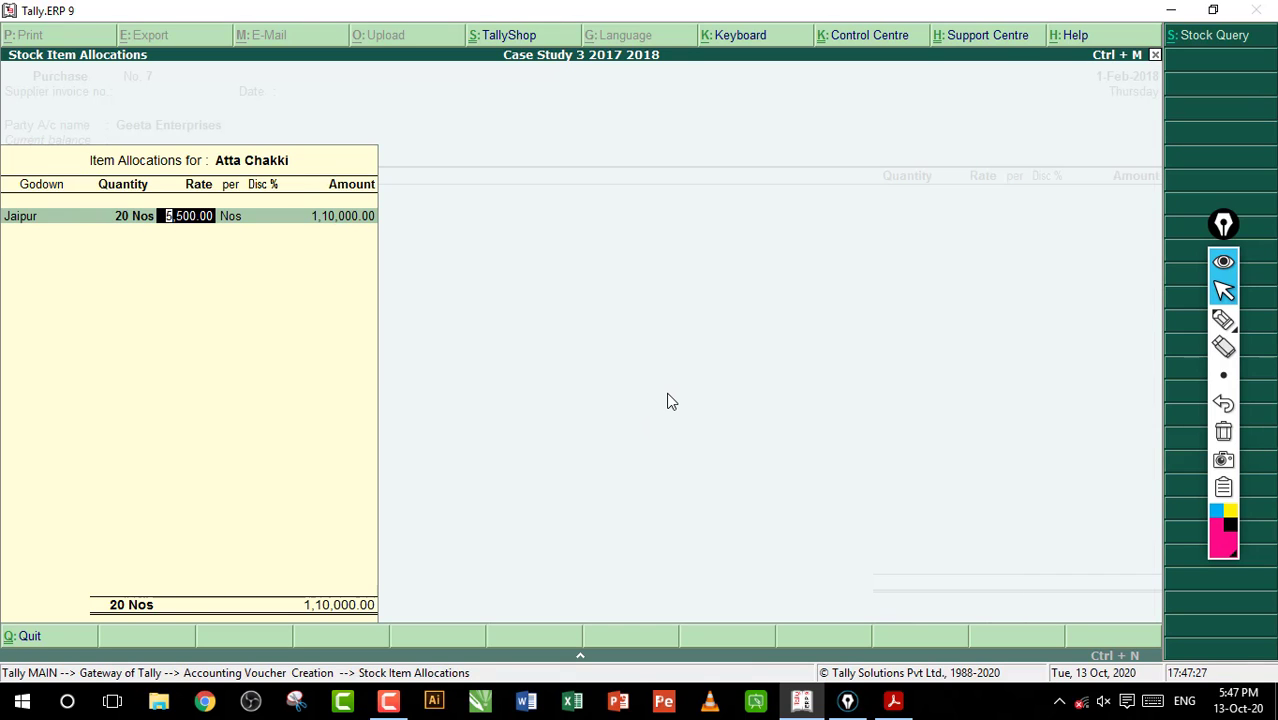
text(5,500)
key(Return)
key(Return)
key(Return)
key(Return)
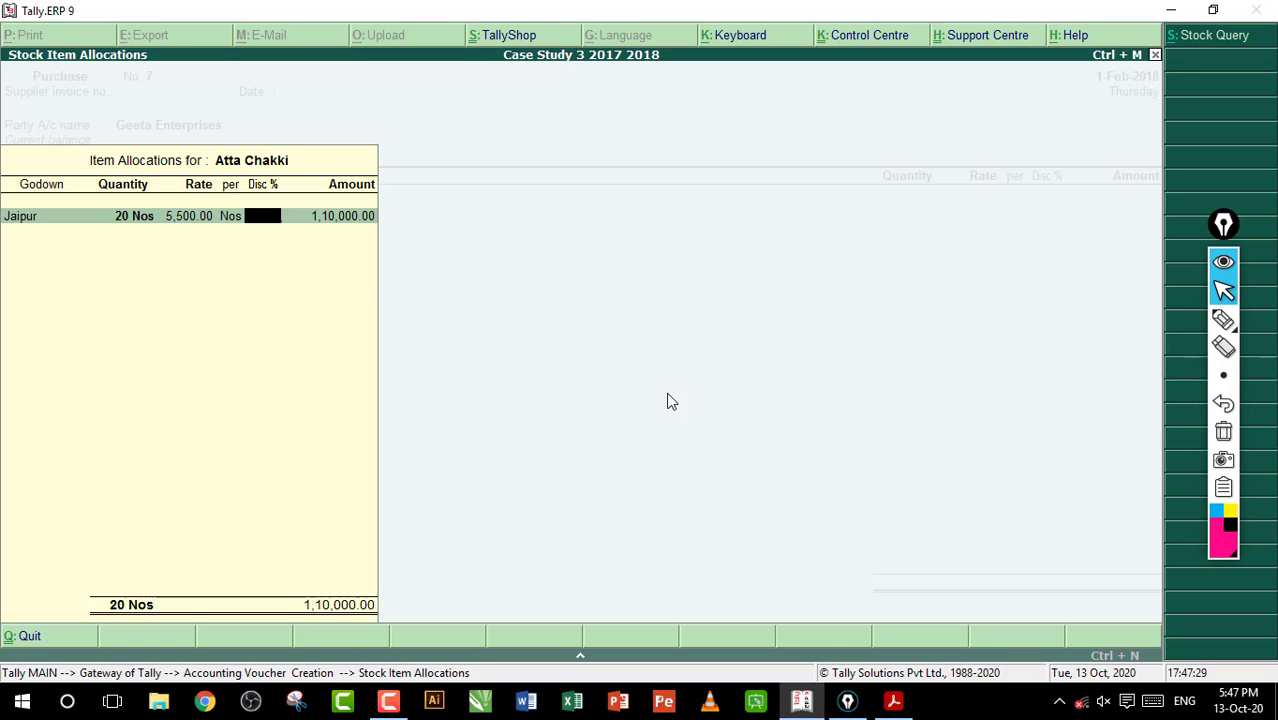
key(Return)
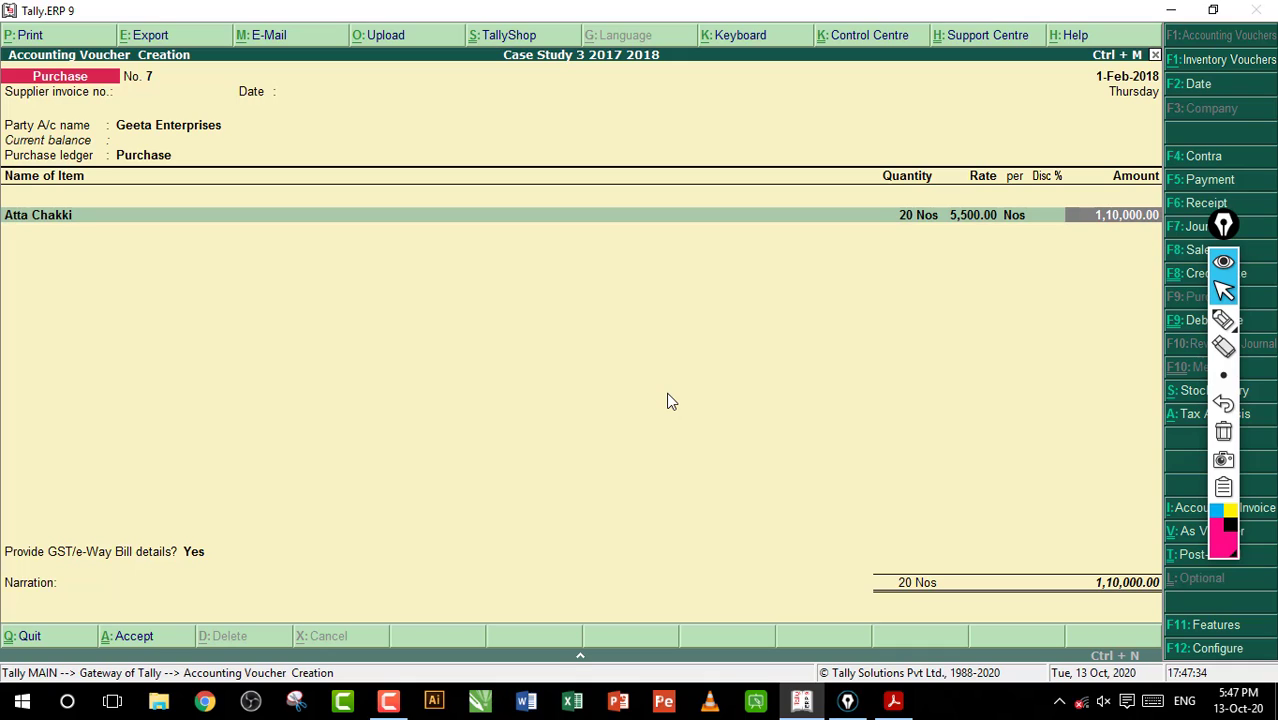
key(Return)
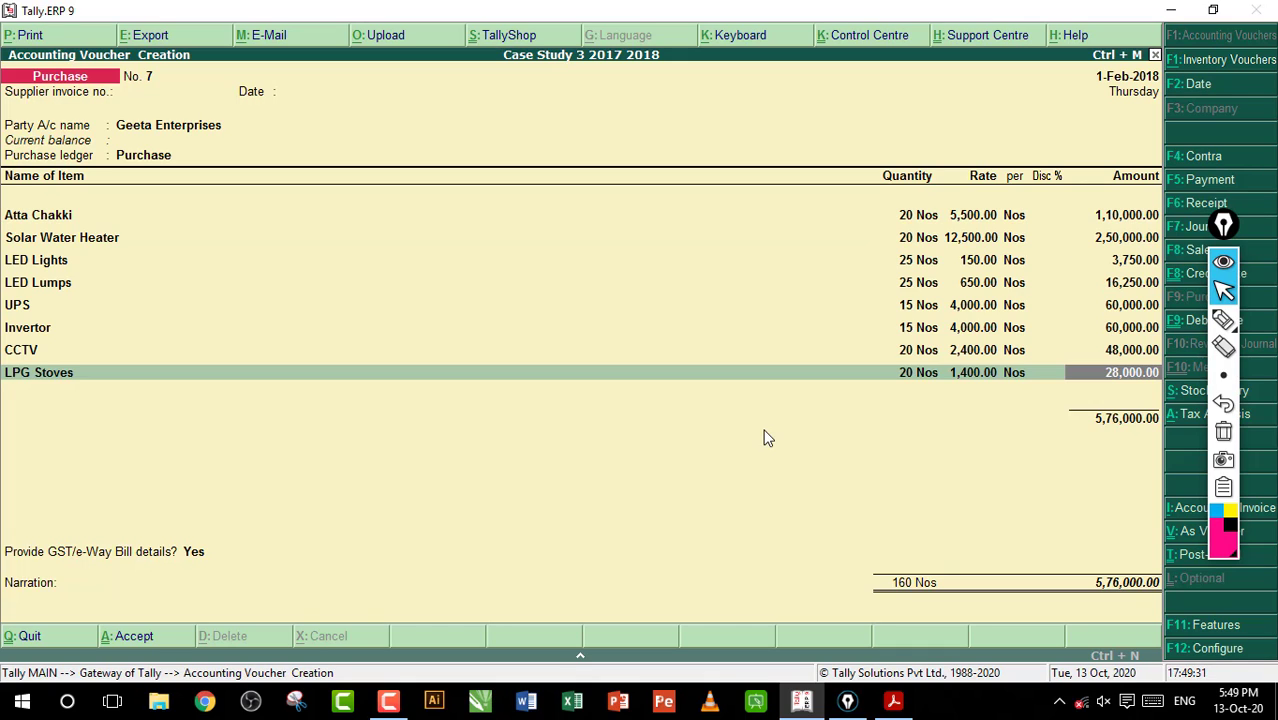
Look up entry 96's last item in the workbook PDF, and create stock item Cooler under Primary with Nos as its unit in Tally.ERP 9
click(893, 700)
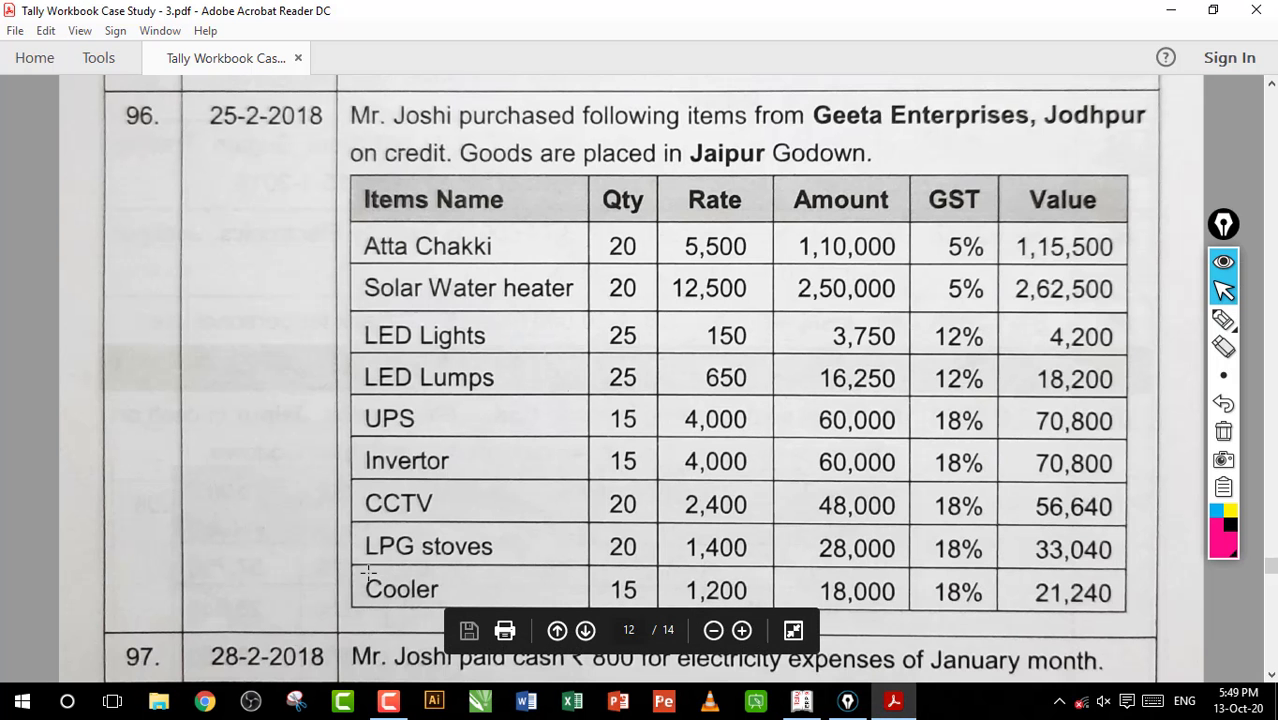
drag(350, 576, 425, 596)
click(421, 592)
click(802, 702)
key(Return)
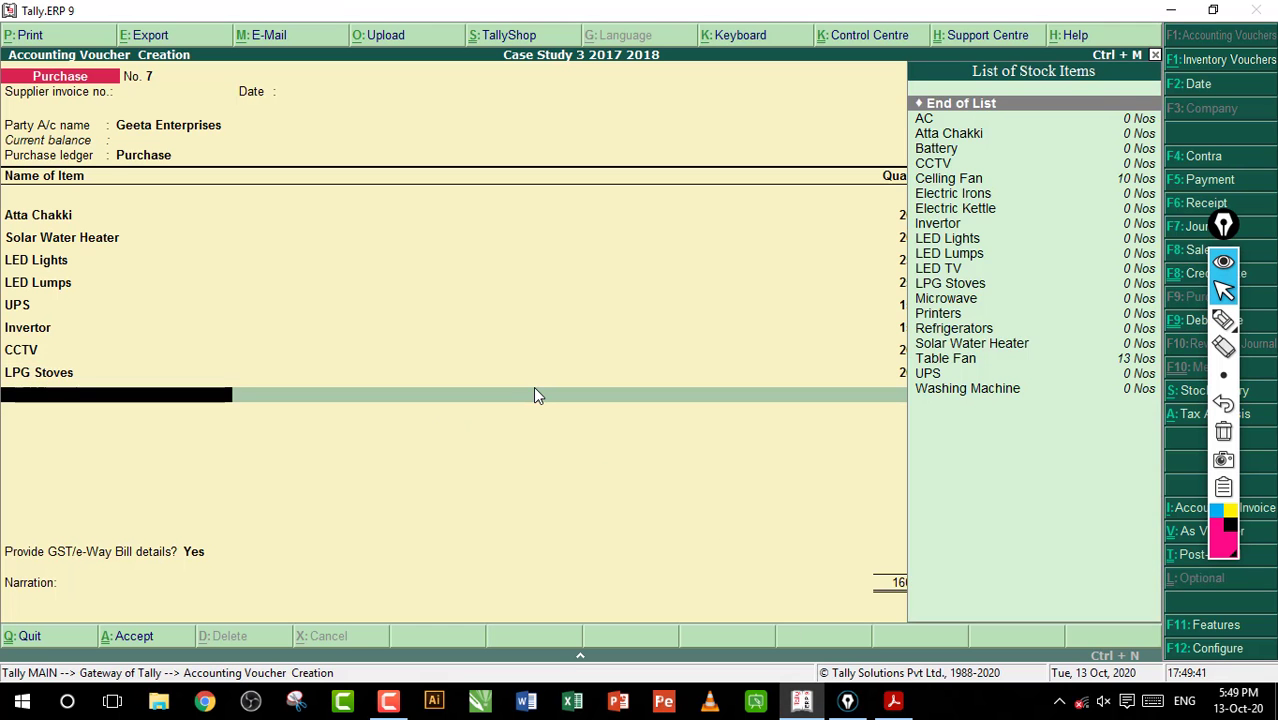
key(alt+c)
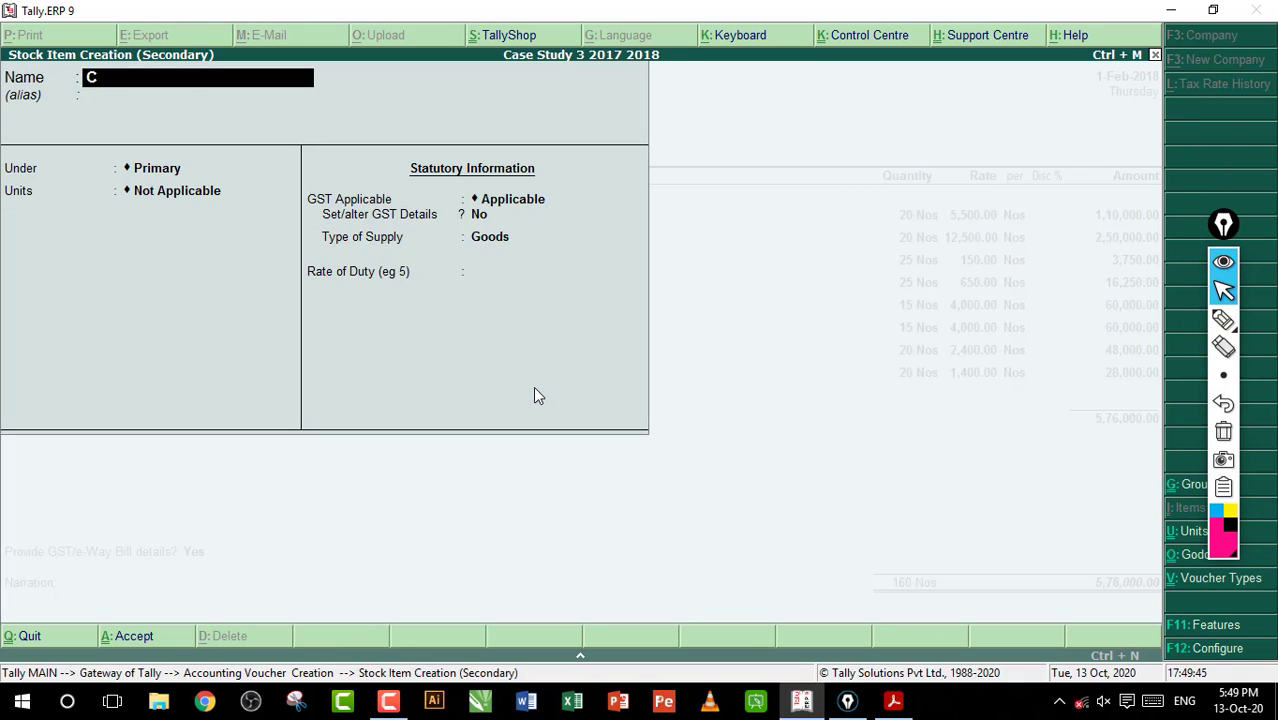
text(Cooler)
key(Return)
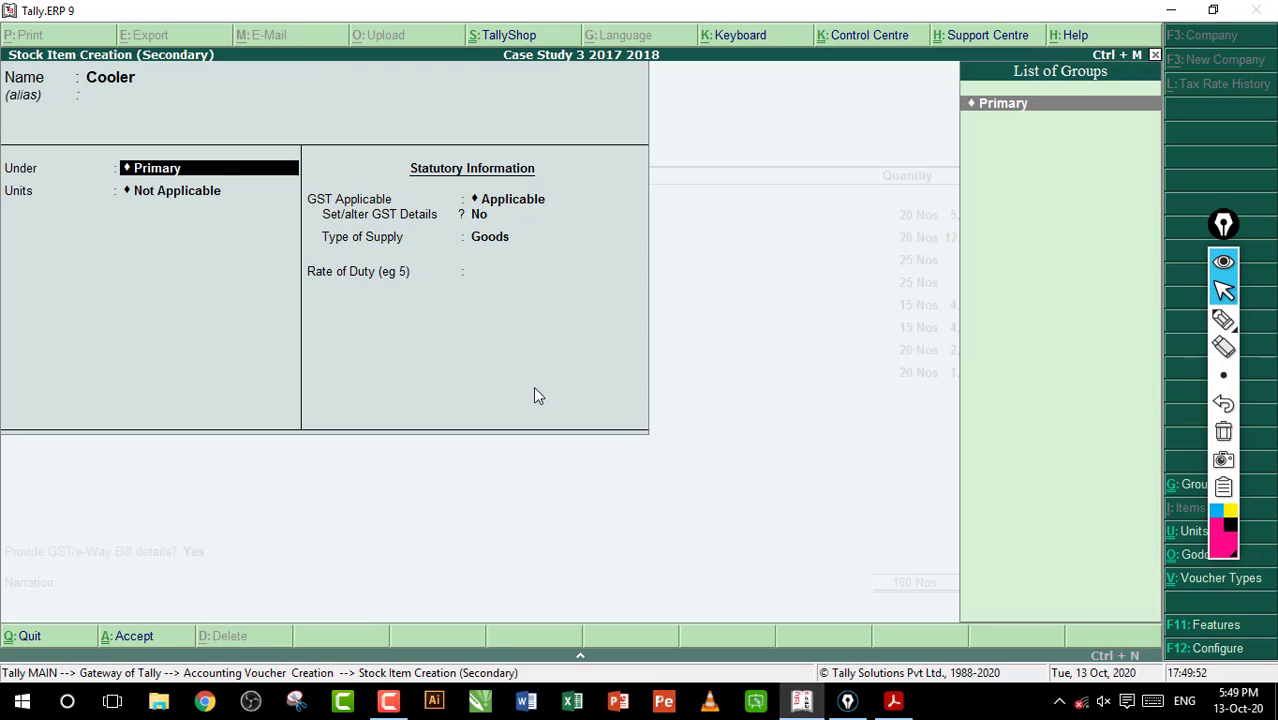
key(Return)
key(Down)
key(Return)
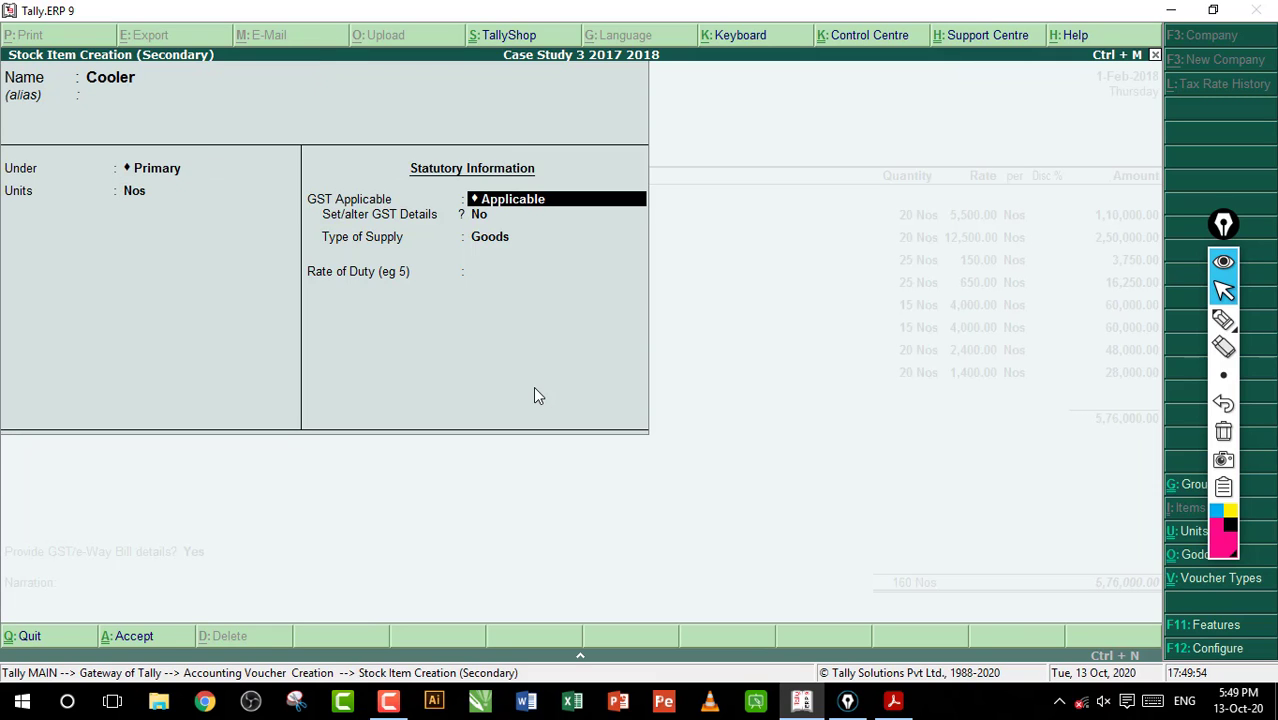
Enable GST details for Cooler with On Value calculation, Taxable taxability and no reverse charge
key(Return)
text(y)
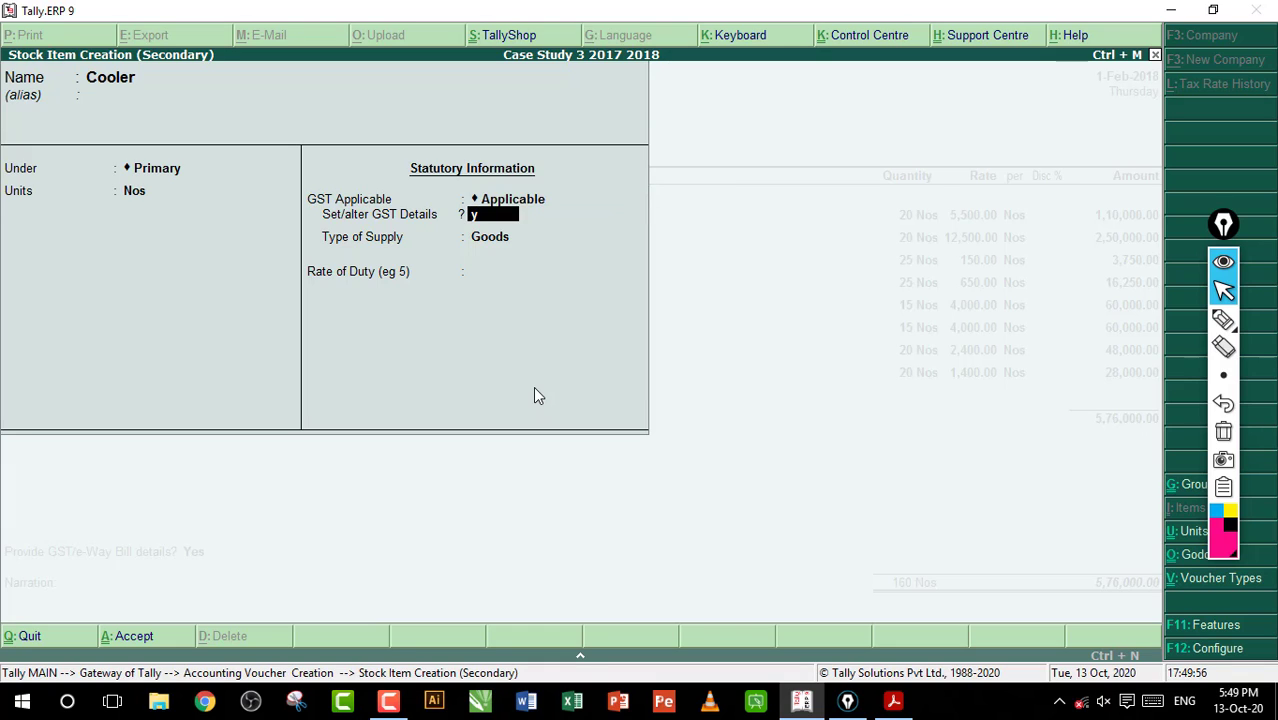
key(Return)
key(Return)
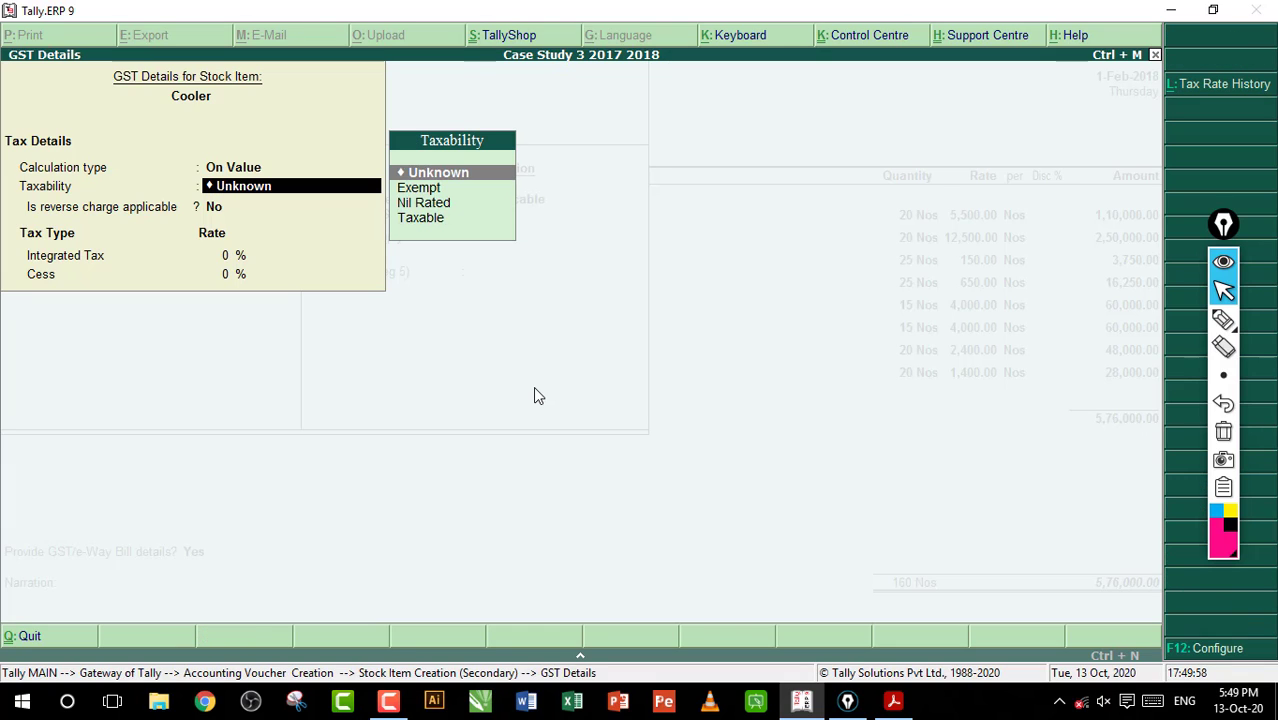
key(Down)
key(Down)
key(Down)
key(Return)
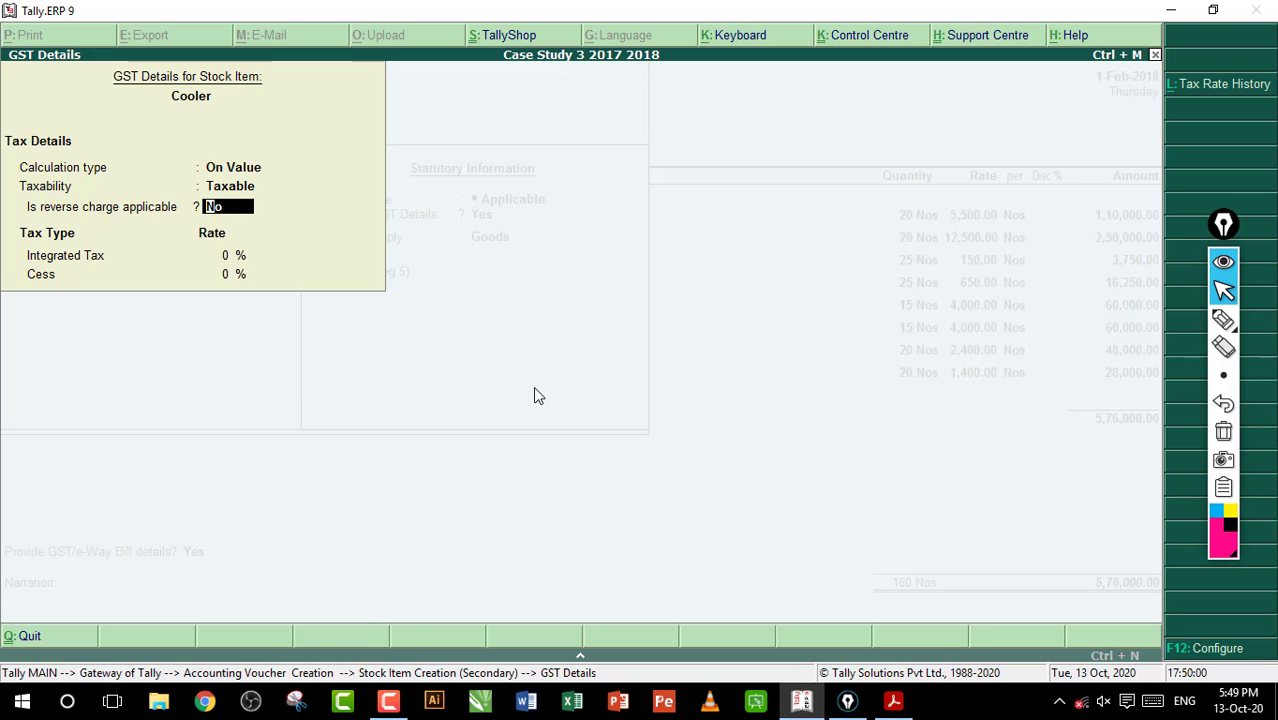
key(Return)
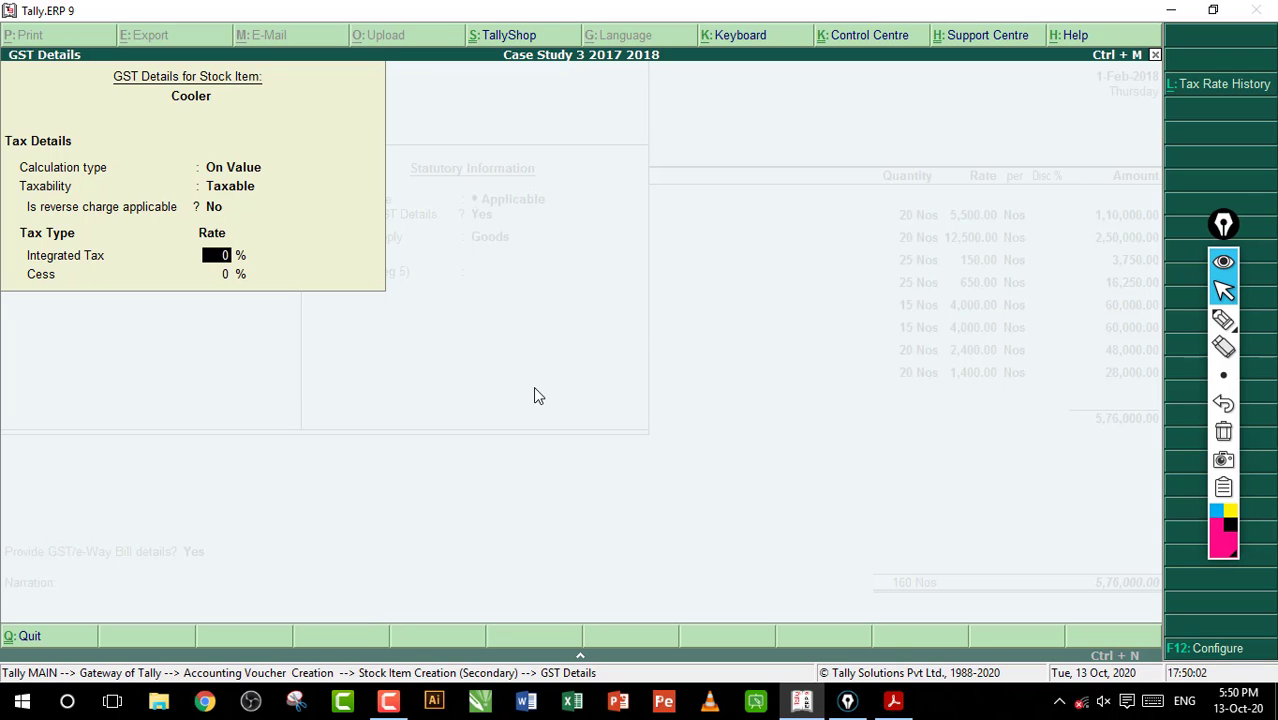
Check Cooler's GST rate in the workbook PDF, set its integrated tax to 18% in Tally.ERP 9, and save the stock item
key(alt+Tab)
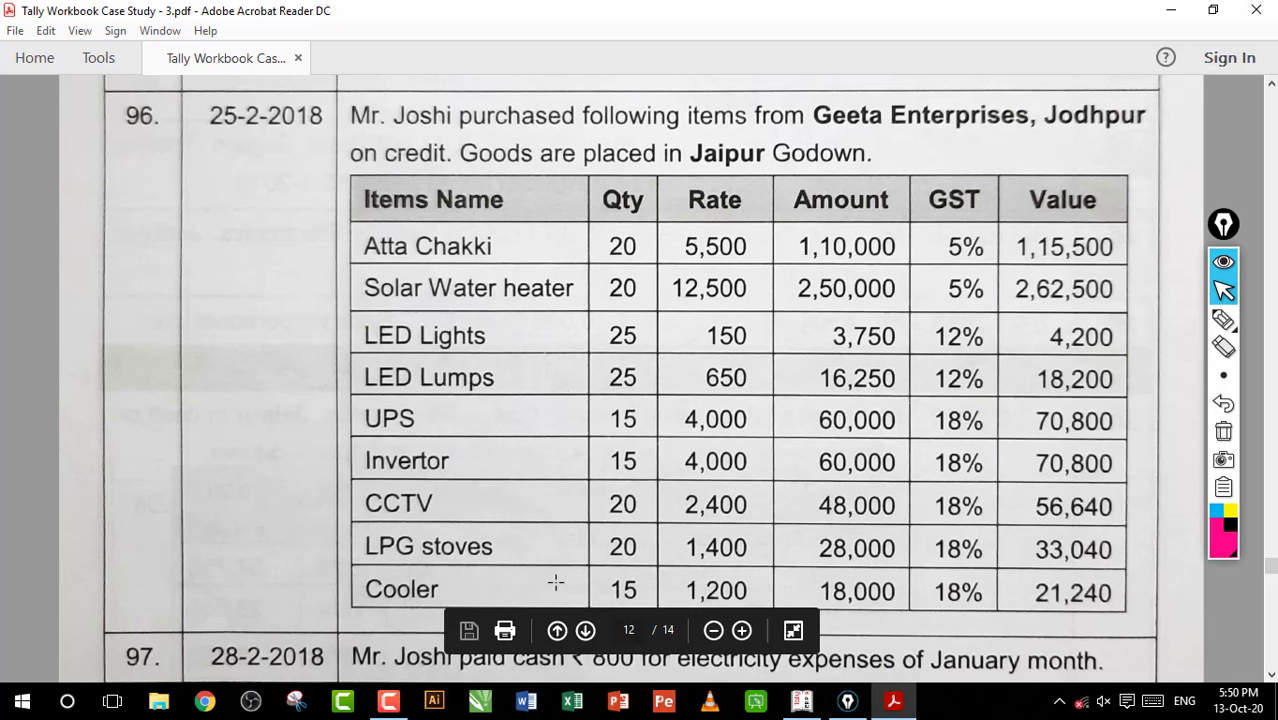
drag(921, 570, 1012, 611)
click(961, 590)
click(808, 699)
text(18)
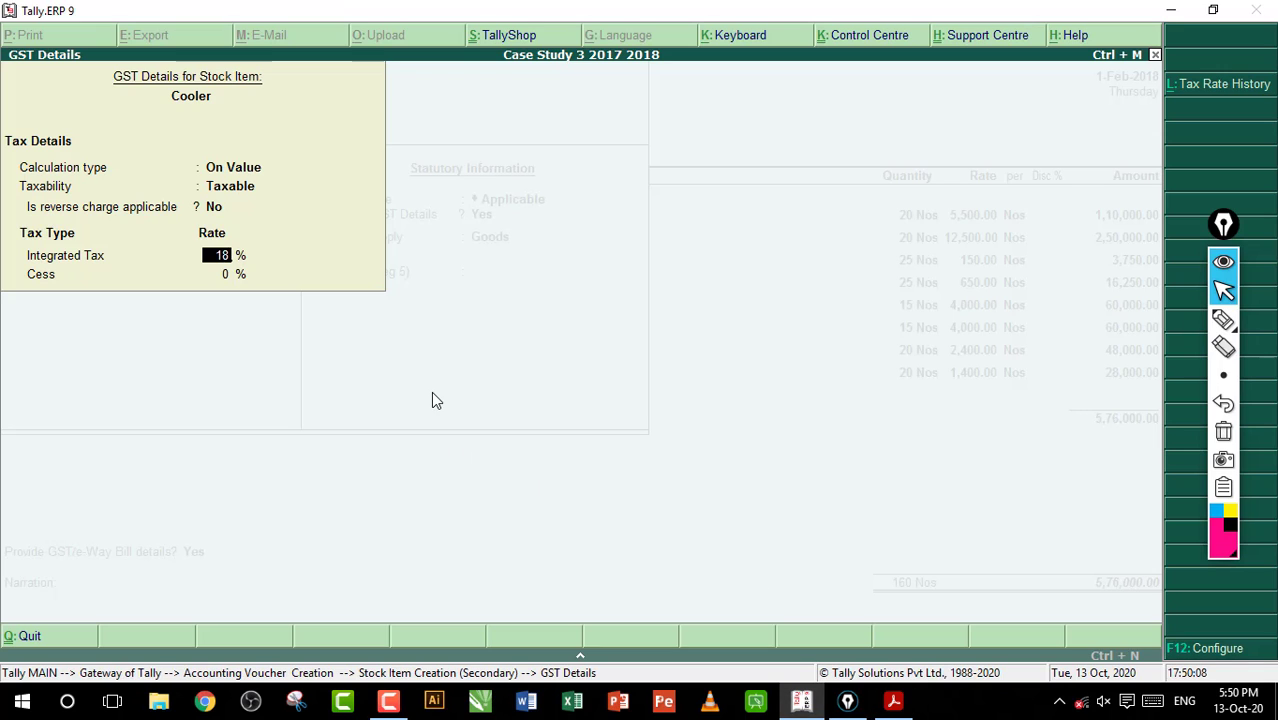
key(Return)
key(Return)
key(Return)
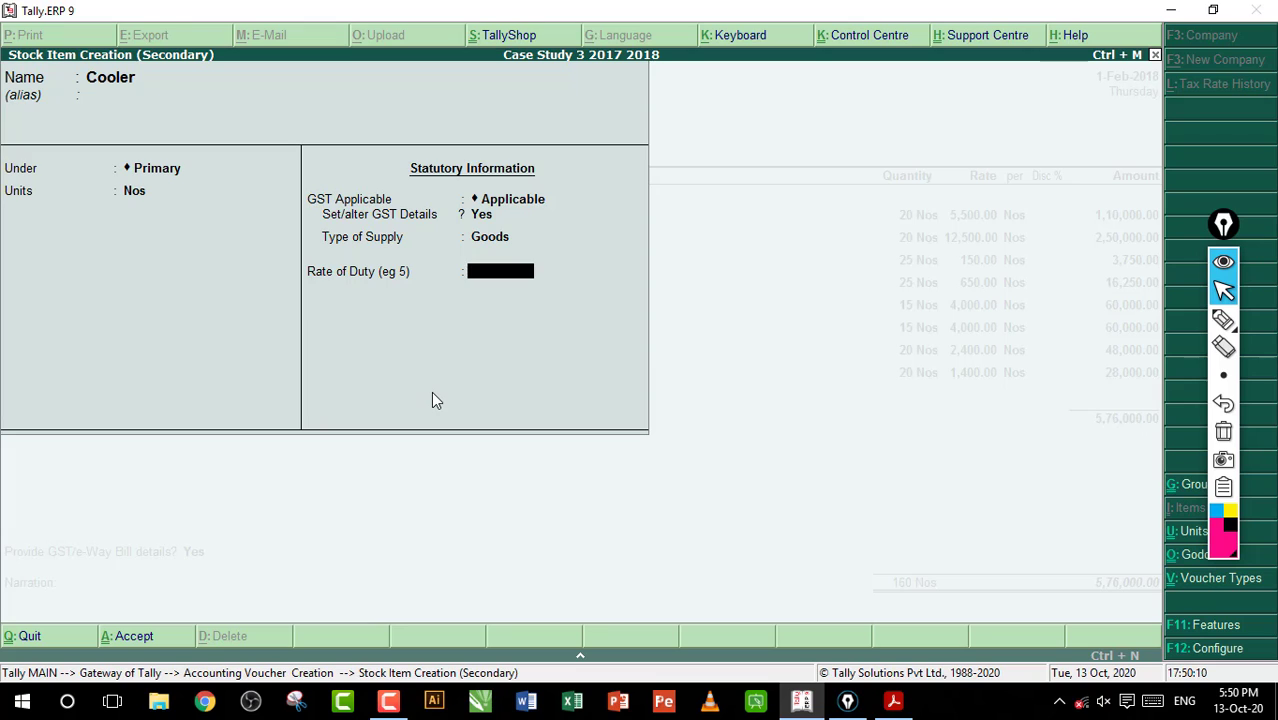
key(Return)
Allocate 15 Nos of Cooler to the Jaipur godown at a rate of 1,200 without a discount
key(Return)
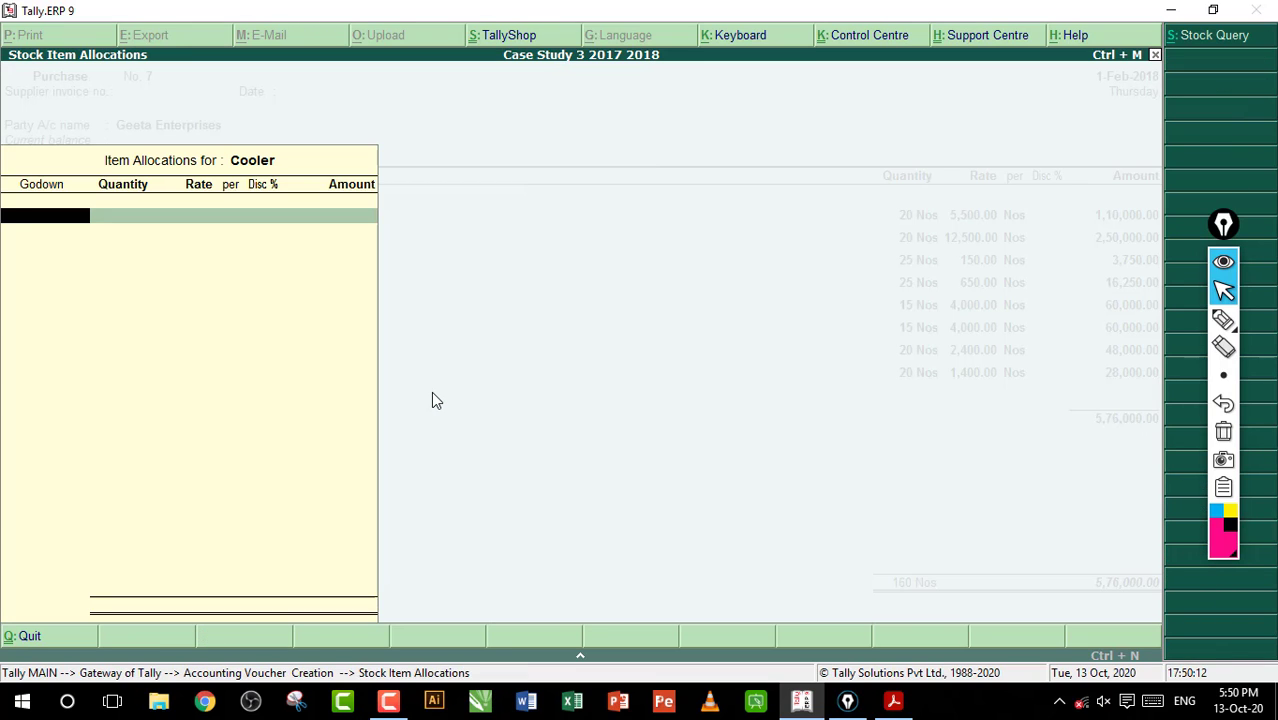
text(ja)
key(Return)
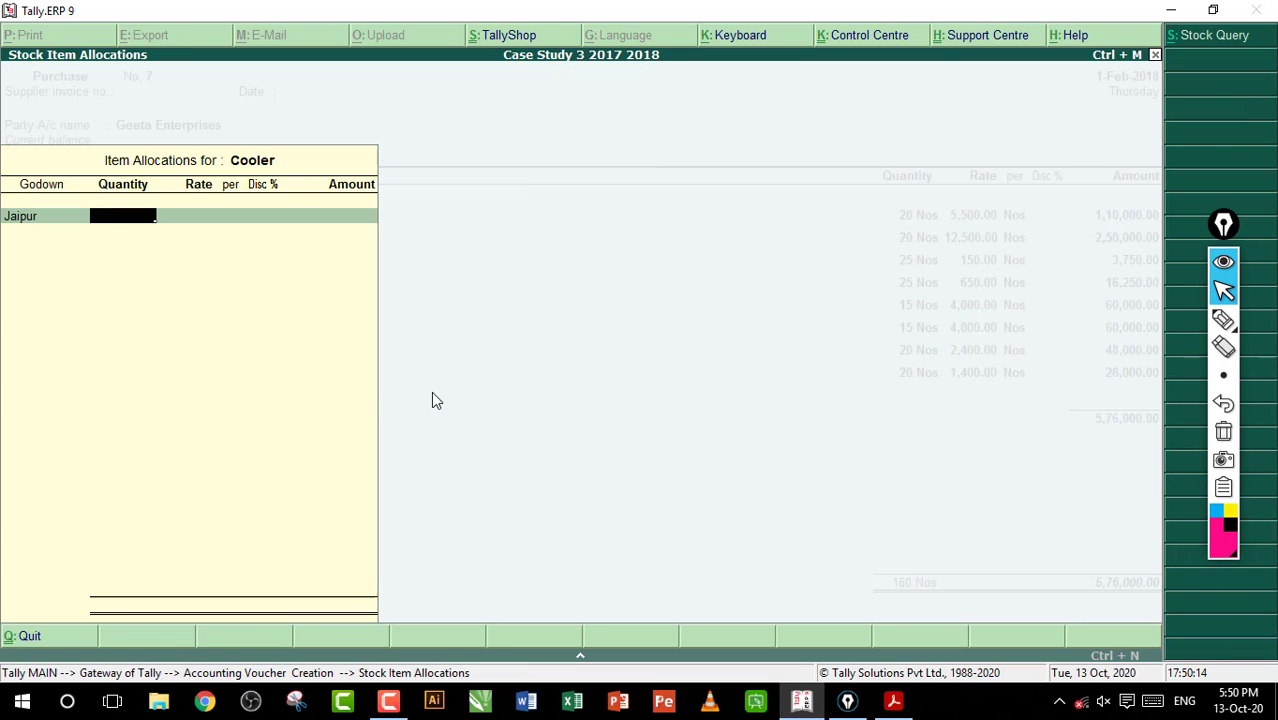
text(15)
key(Return)
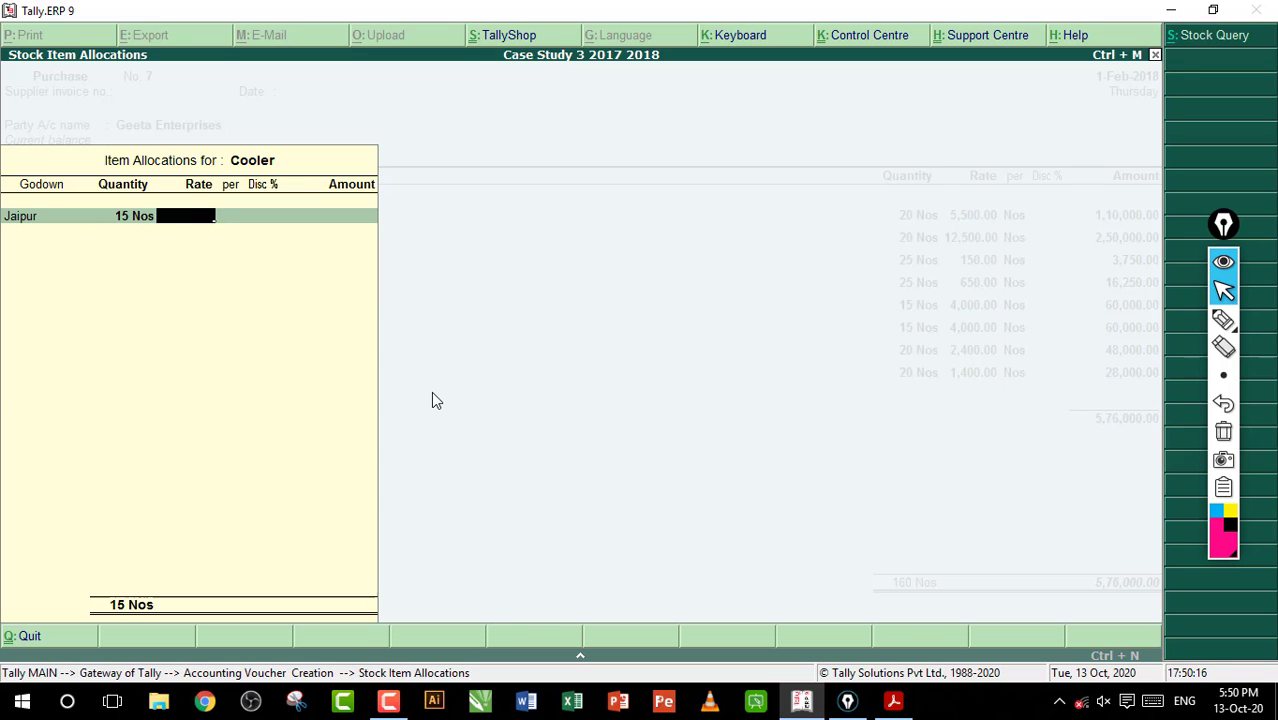
text(1,200)
key(Return)
key(Return)
key(Return)
key(Return)
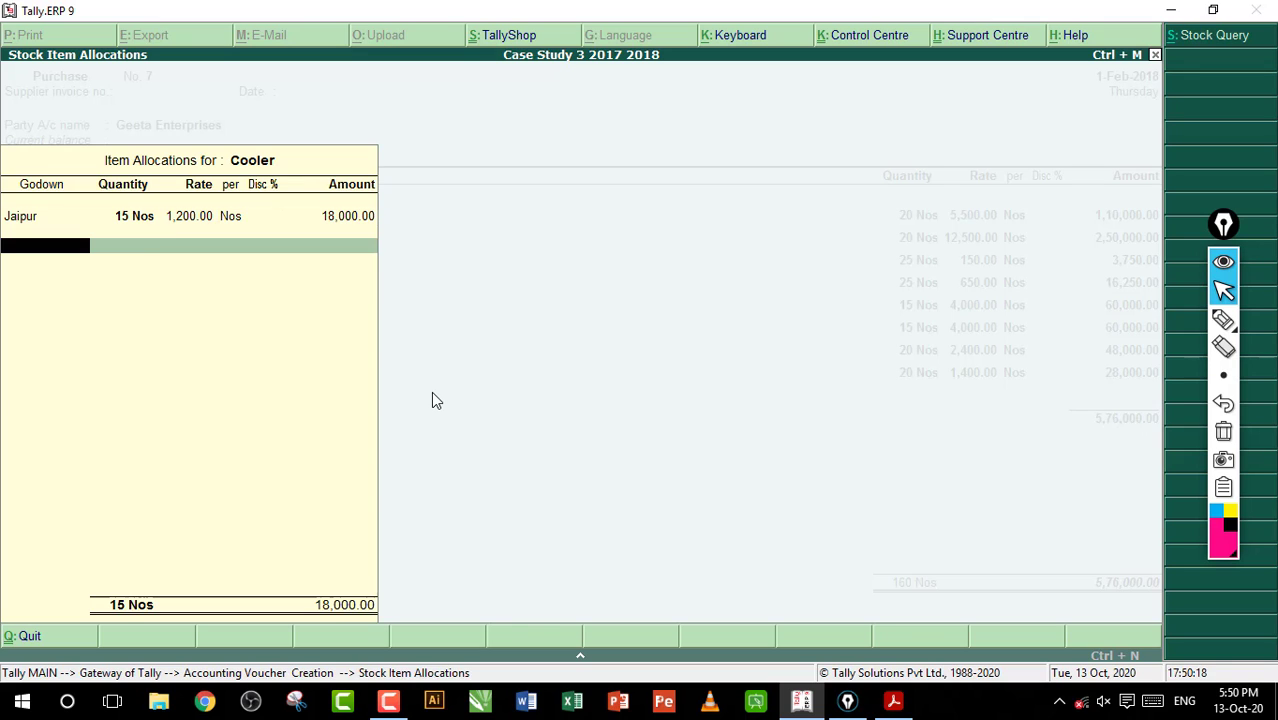
End the item list and add the CGST and SGST ledgers to the purchase voucher with their calculated amounts
key(Return)
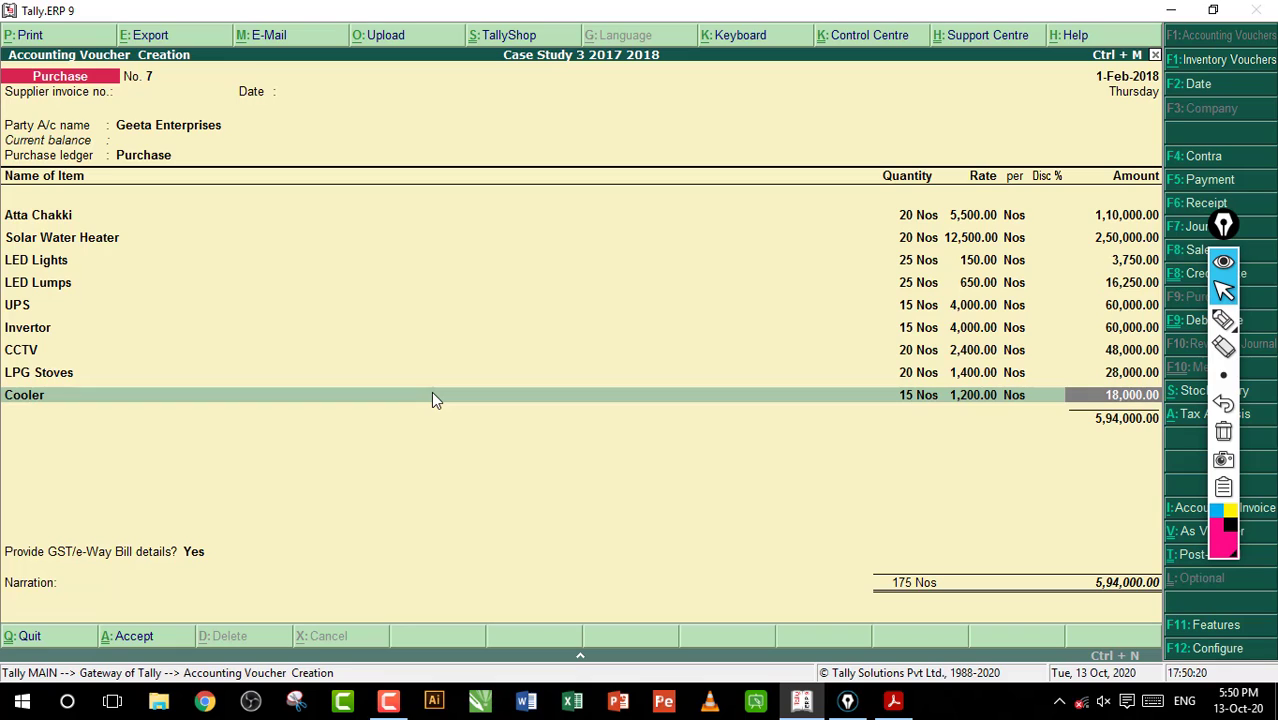
key(Return)
key(Return)
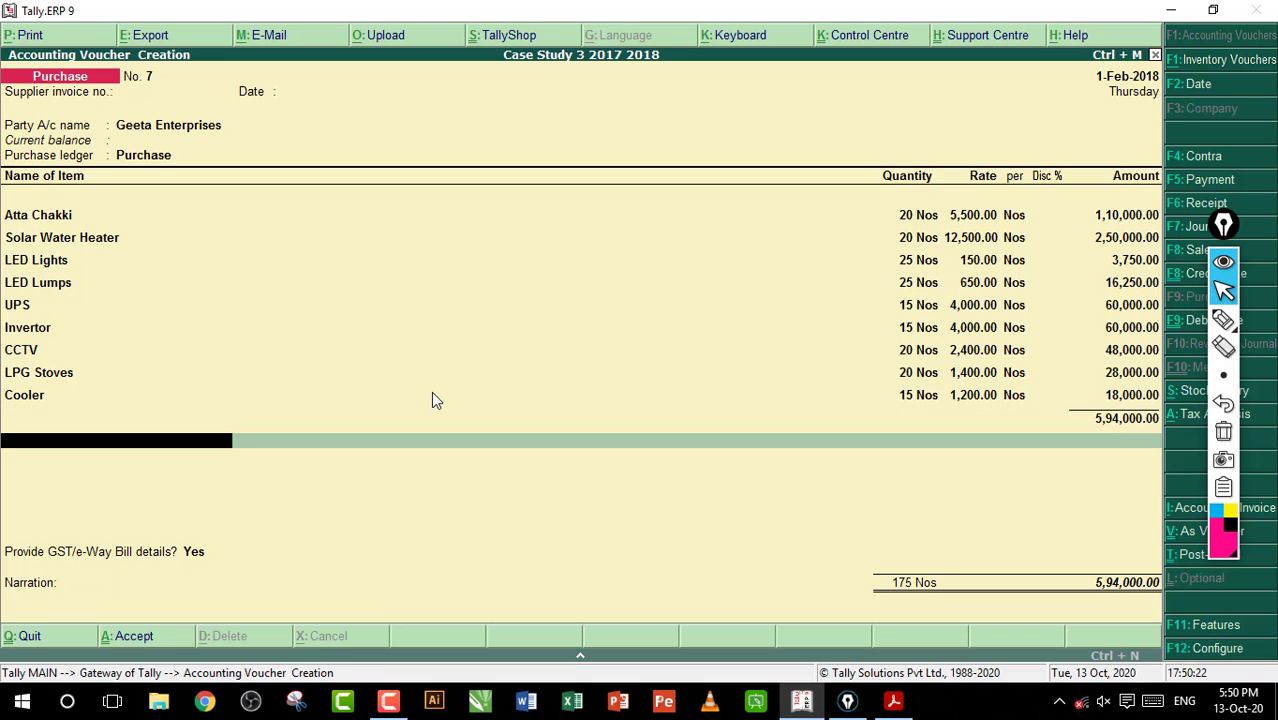
text(cg)
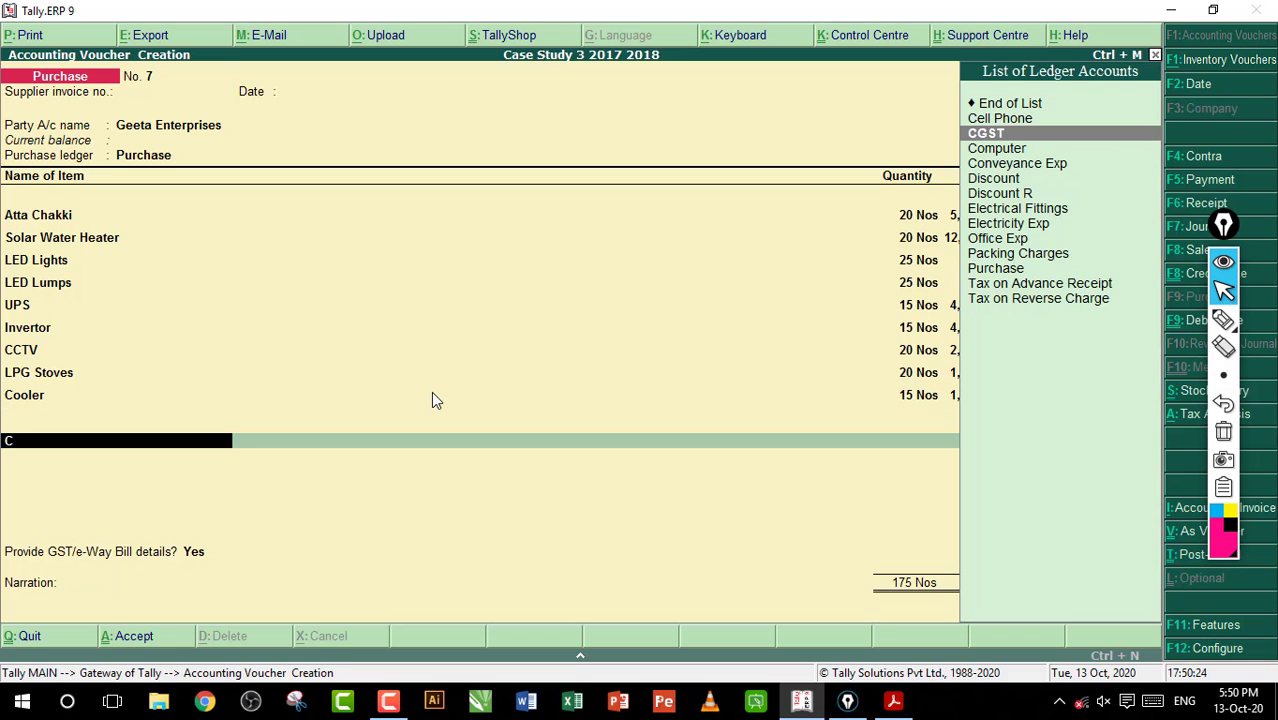
key(Return)
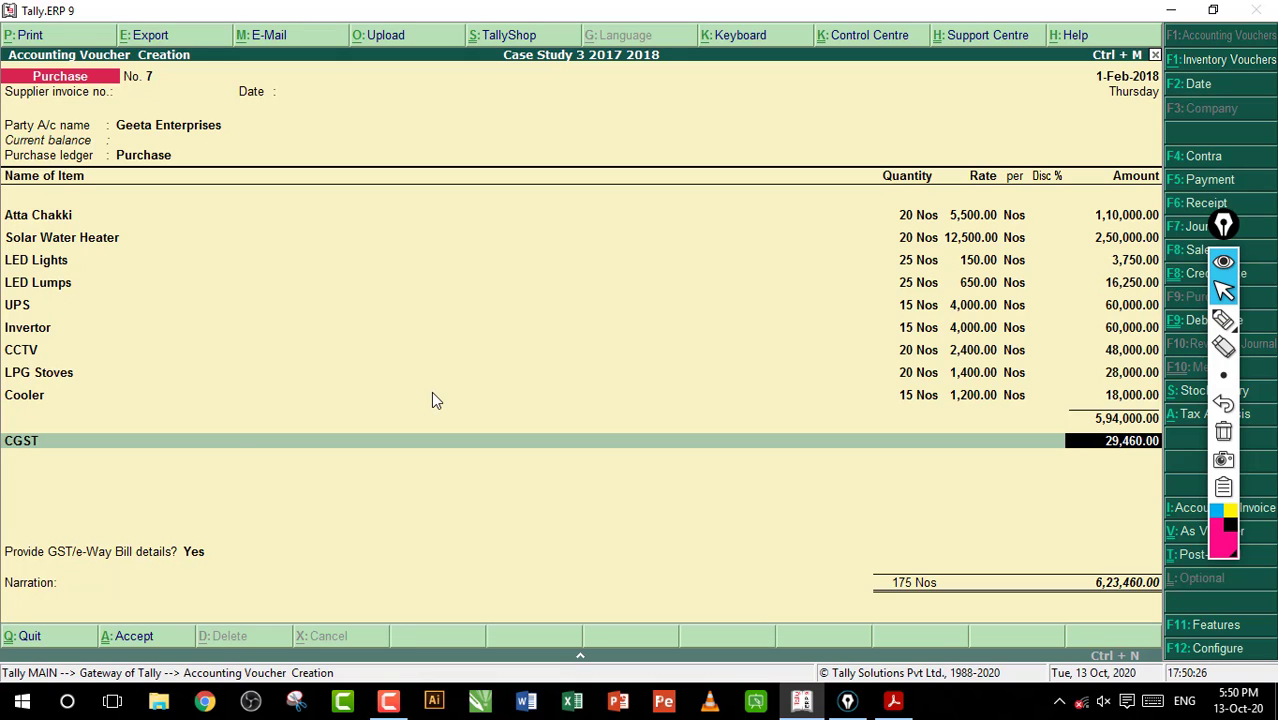
key(Return)
text(s)
key(Down)
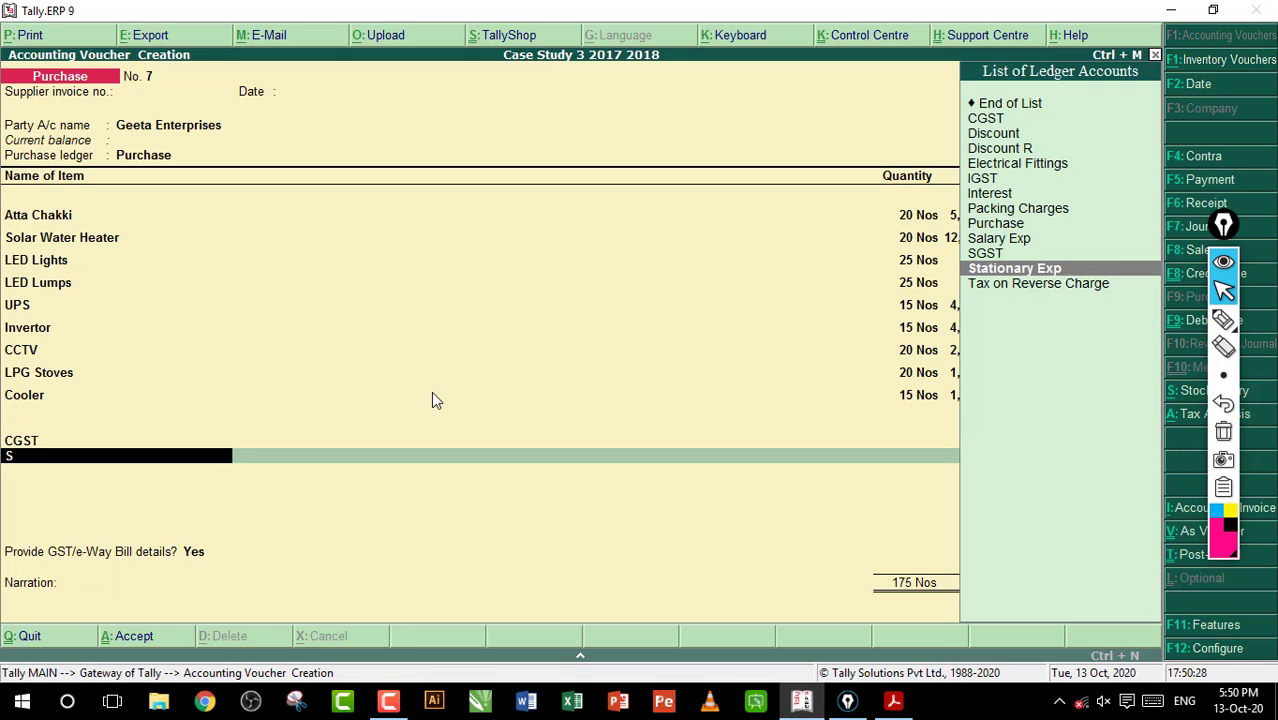
key(Up)
key(Return)
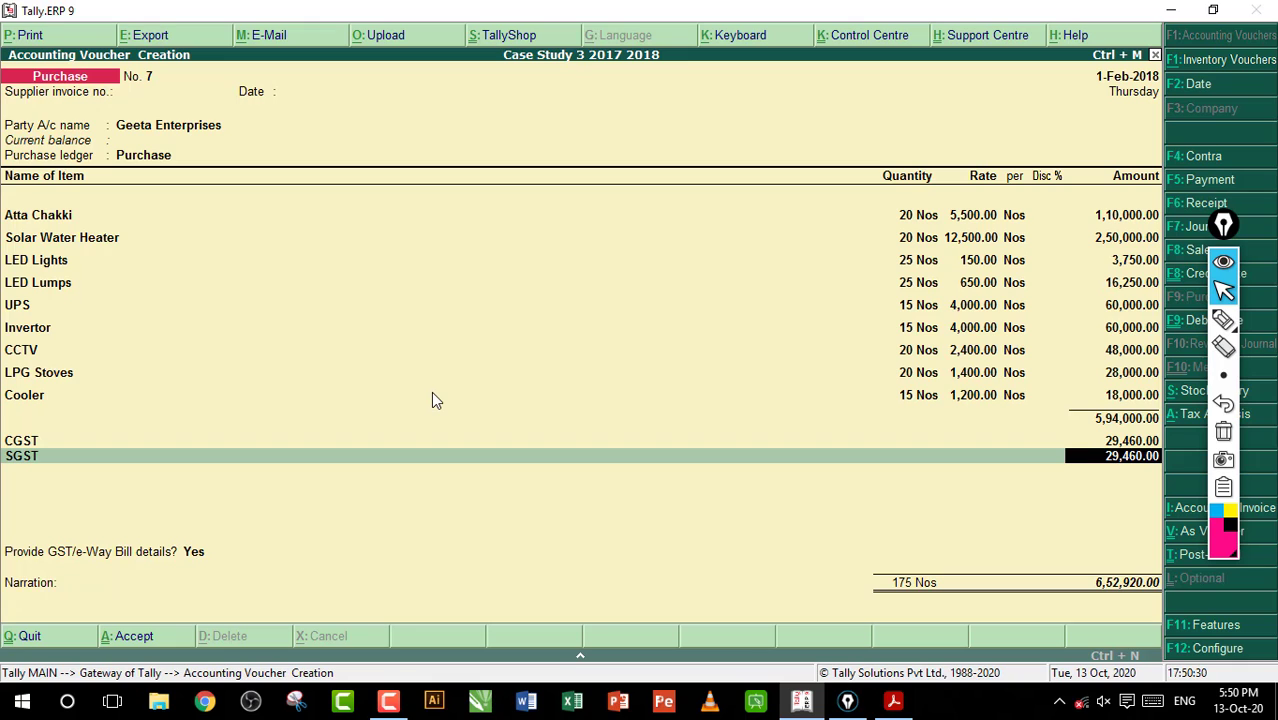
key(Return)
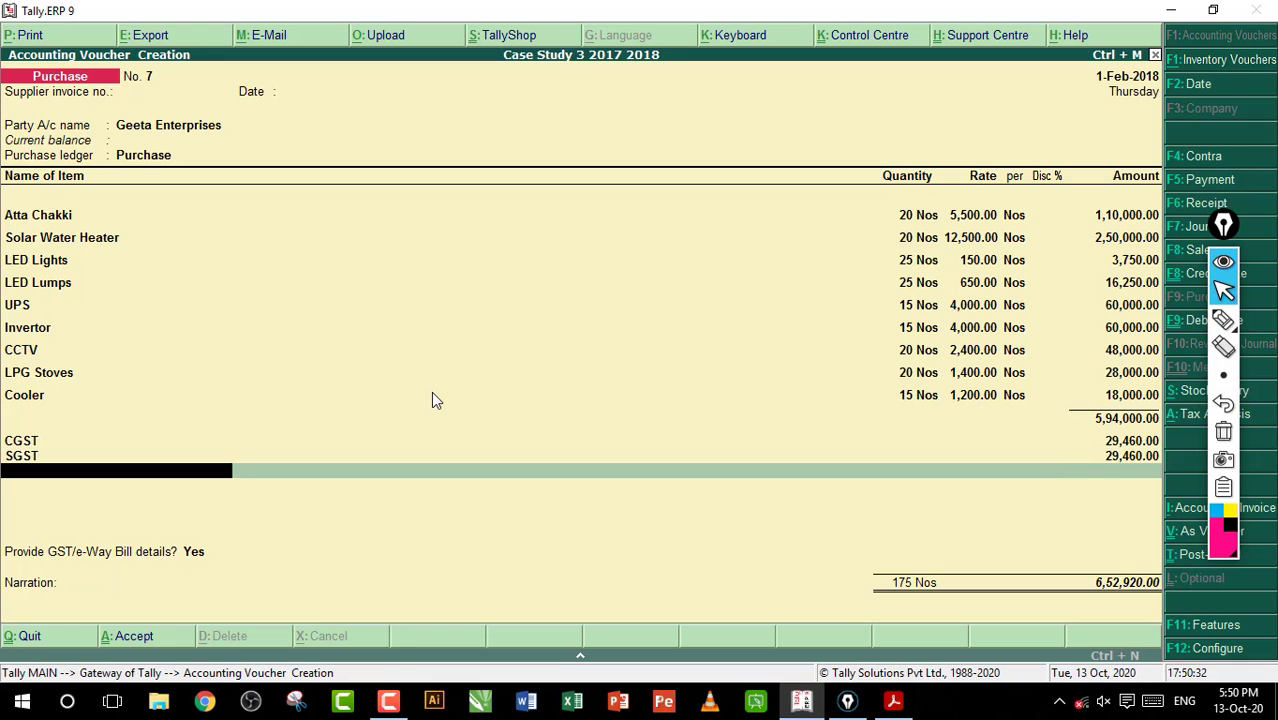
End the ledger list, set Provide GST/e-Way Bill details to No, and save the Geeta Enterprises purchase voucher without a narration
key(Return)
key(Return)
key(Escape)
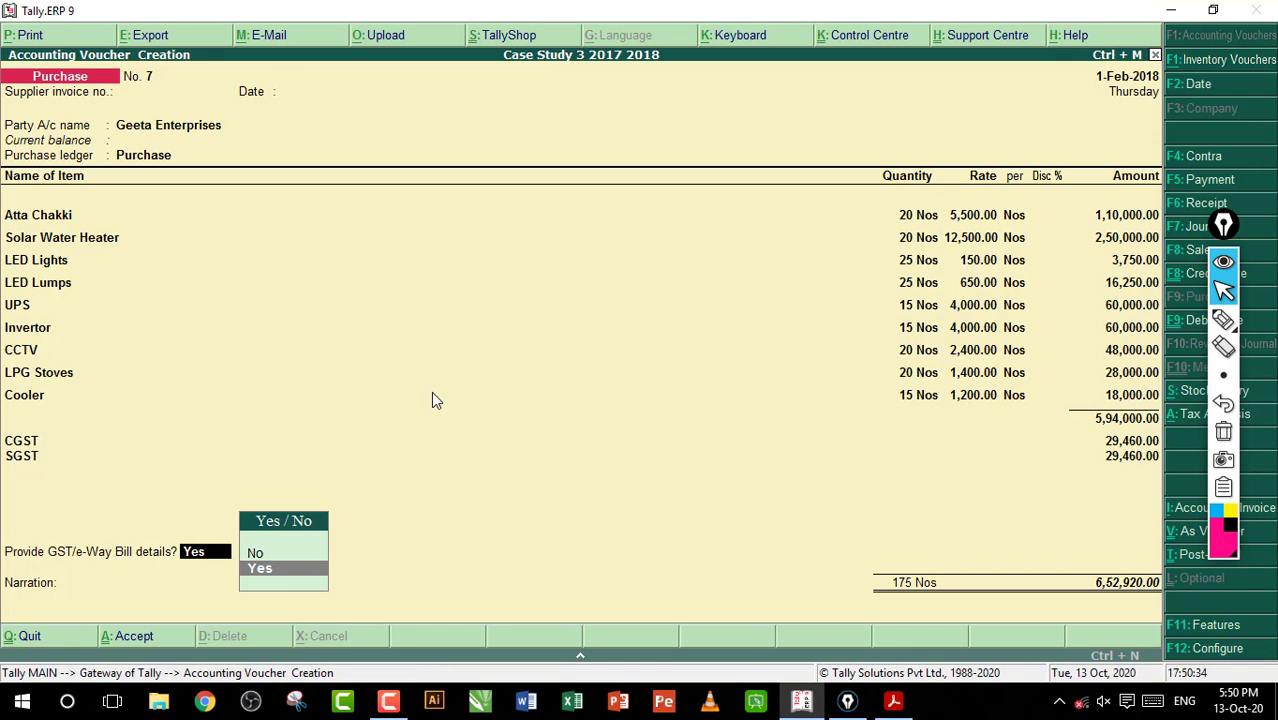
key(Up)
key(Return)
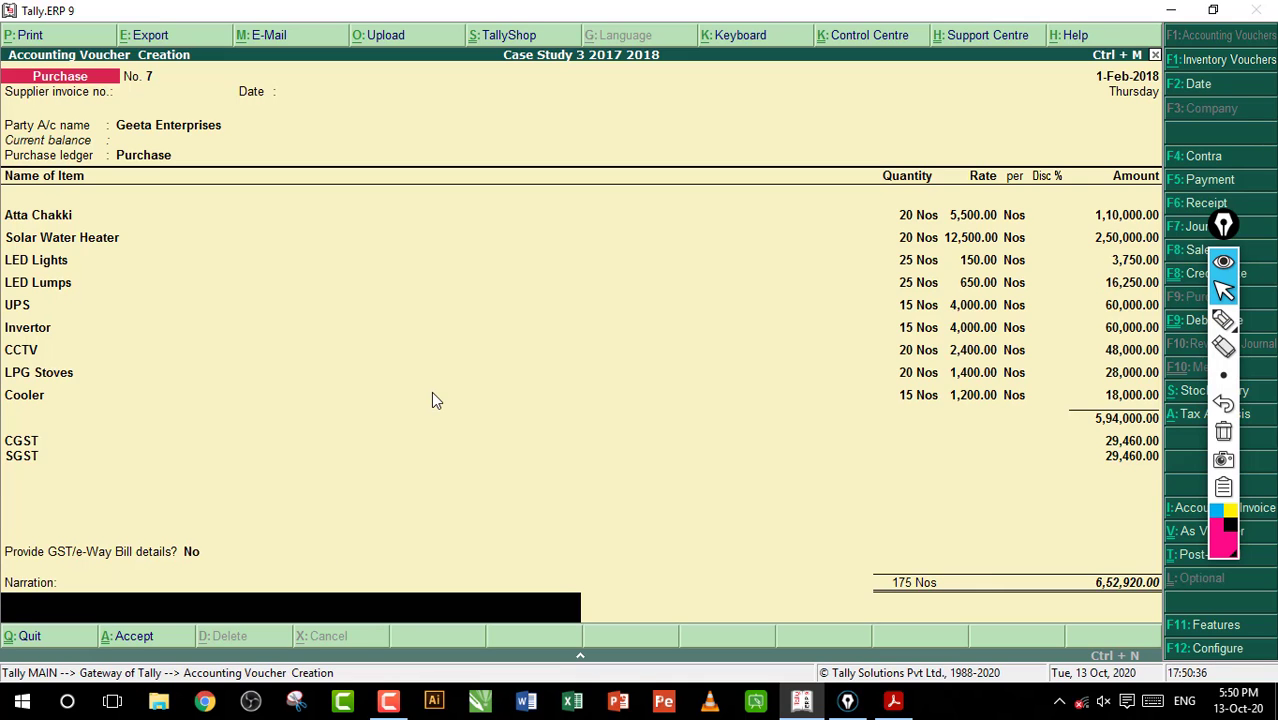
key(Return)
key(Return)
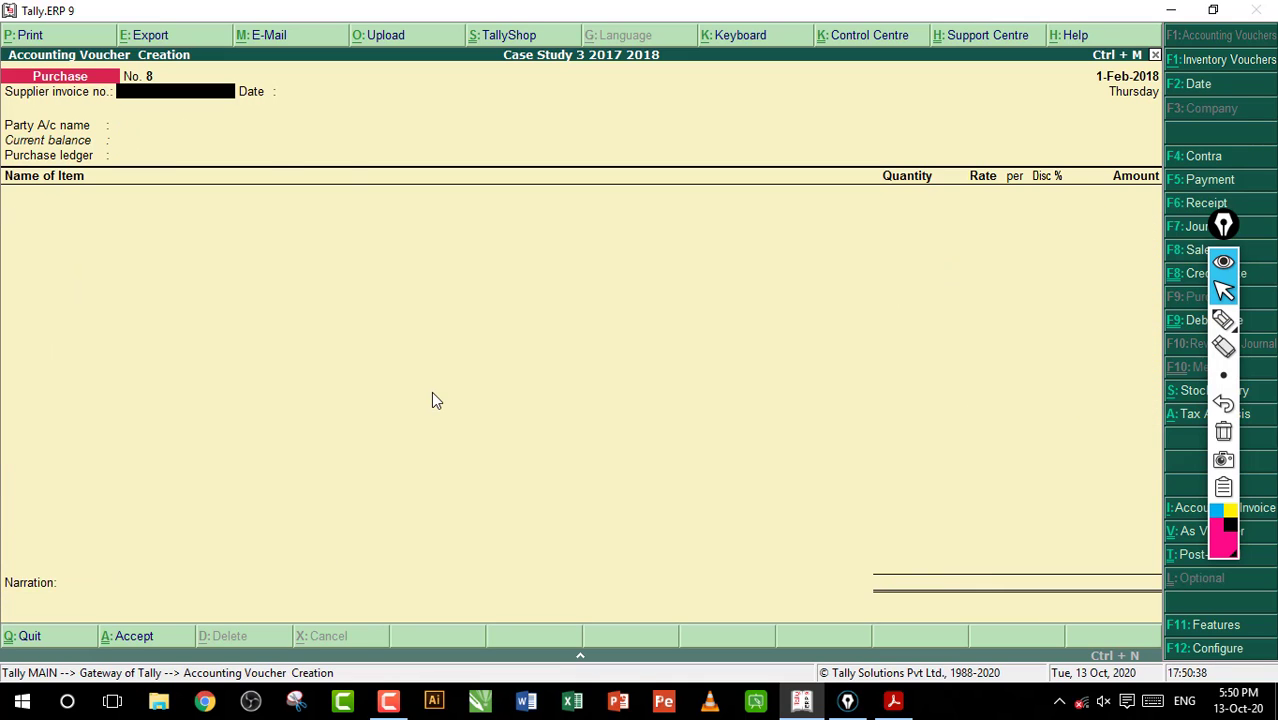
Check entry 97 in the workbook PDF and debit Electricity Exp with 800 in a new Tally.ERP 9 payment voucher
click(893, 701)
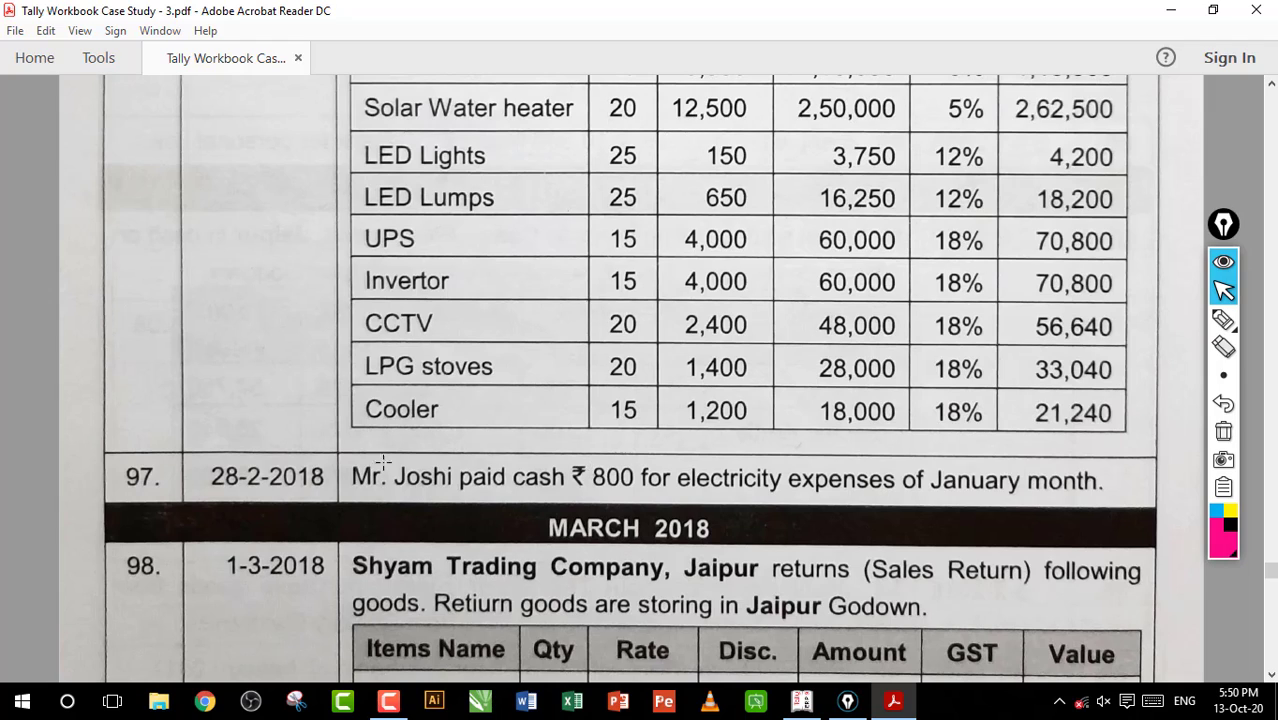
drag(405, 466, 838, 500)
click(786, 477)
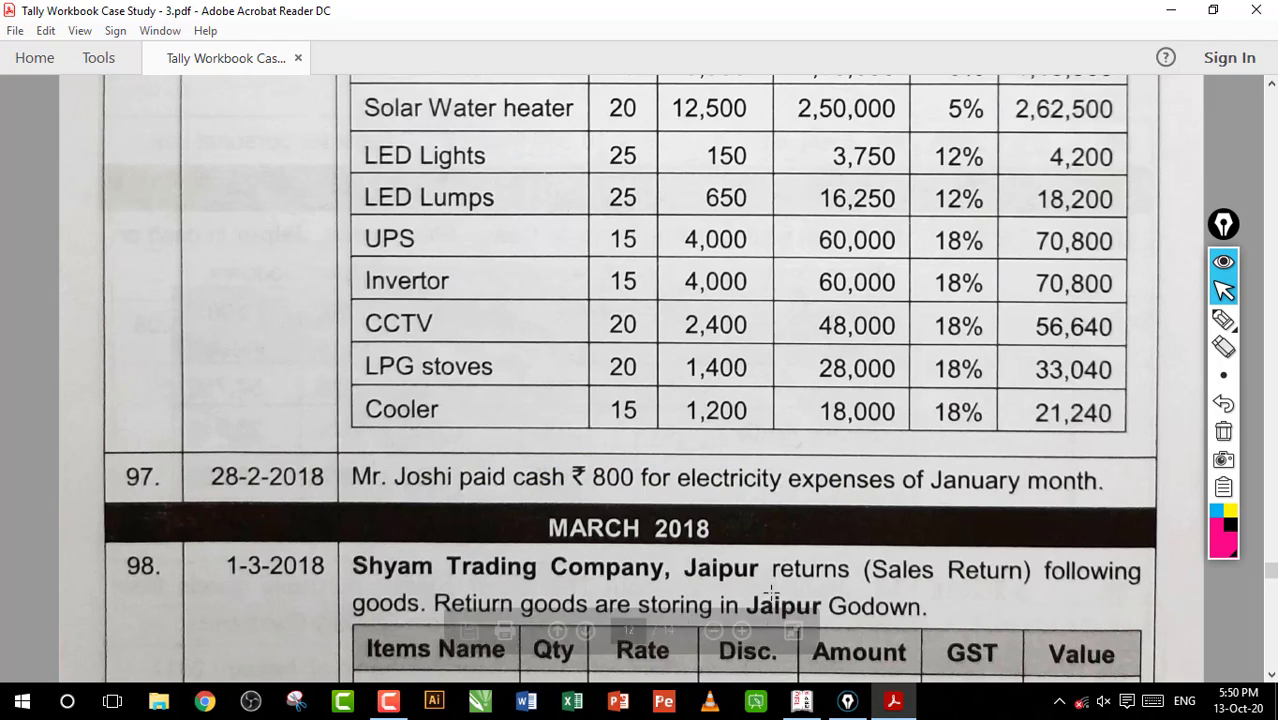
click(795, 701)
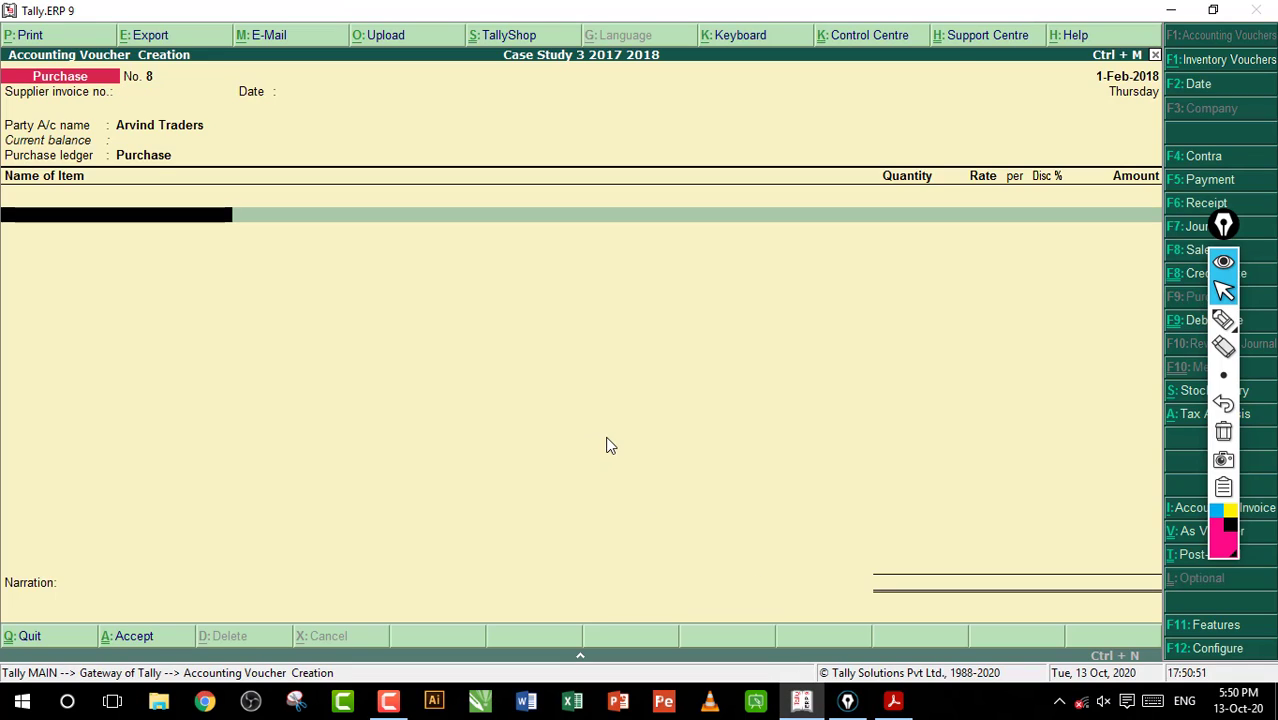
text(E)
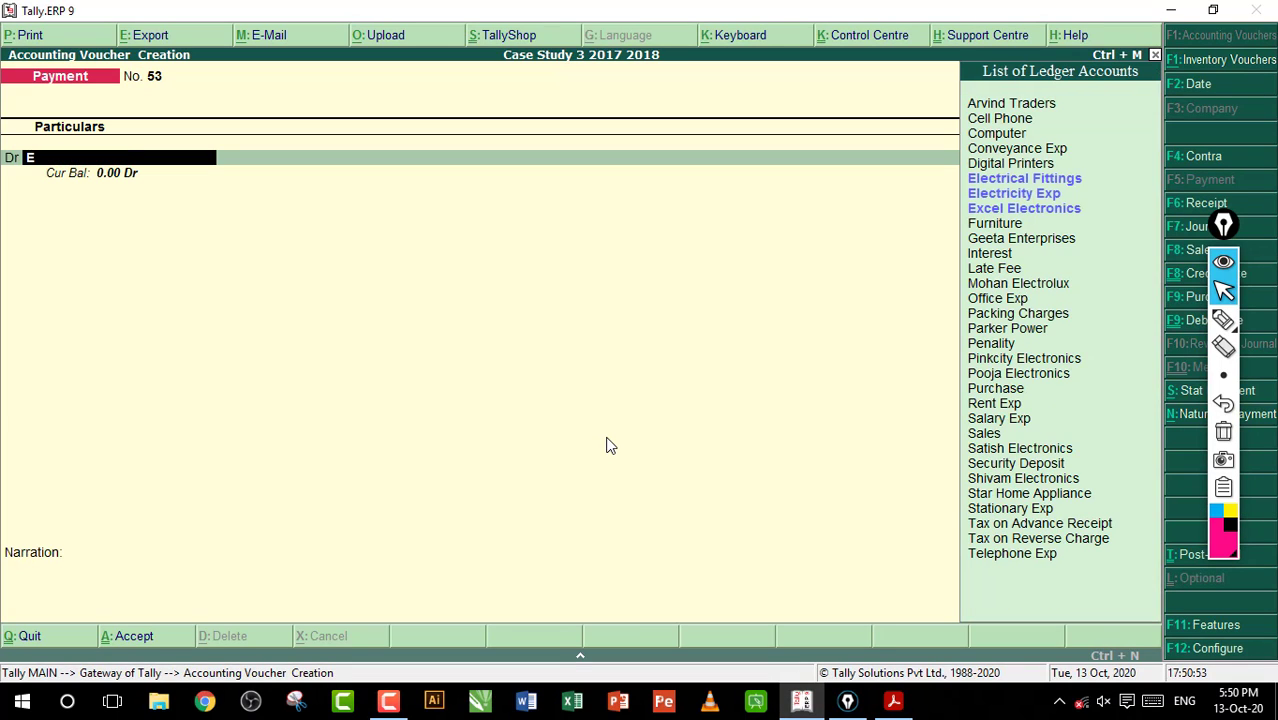
key(Return)
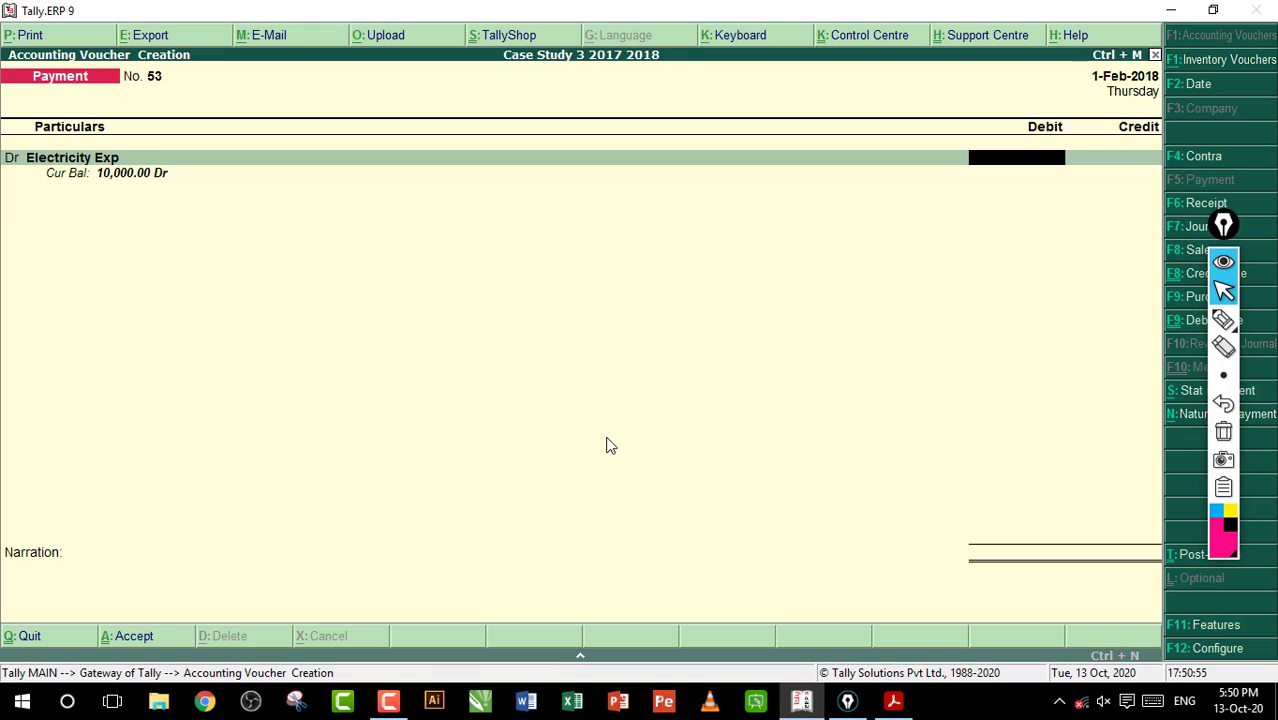
text(800)
key(Return)
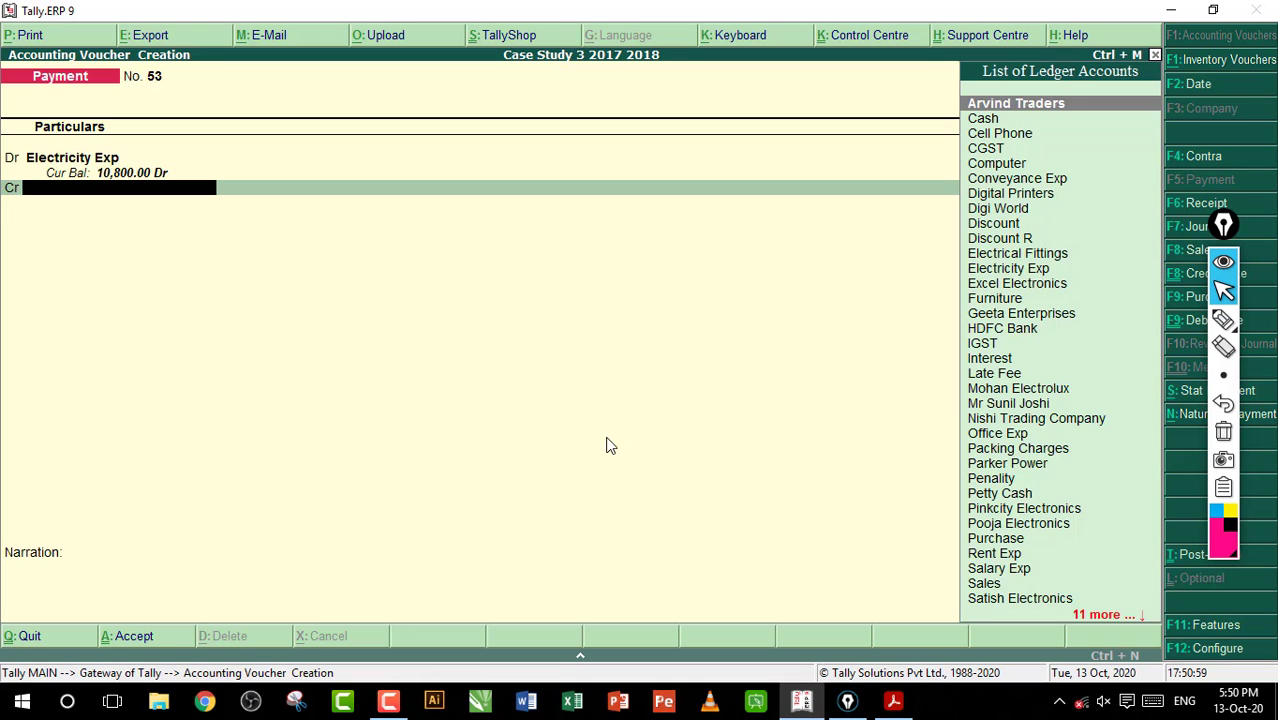
Credit Cash with 800 and save the payment voucher without a narration
text(C)
key(Return)
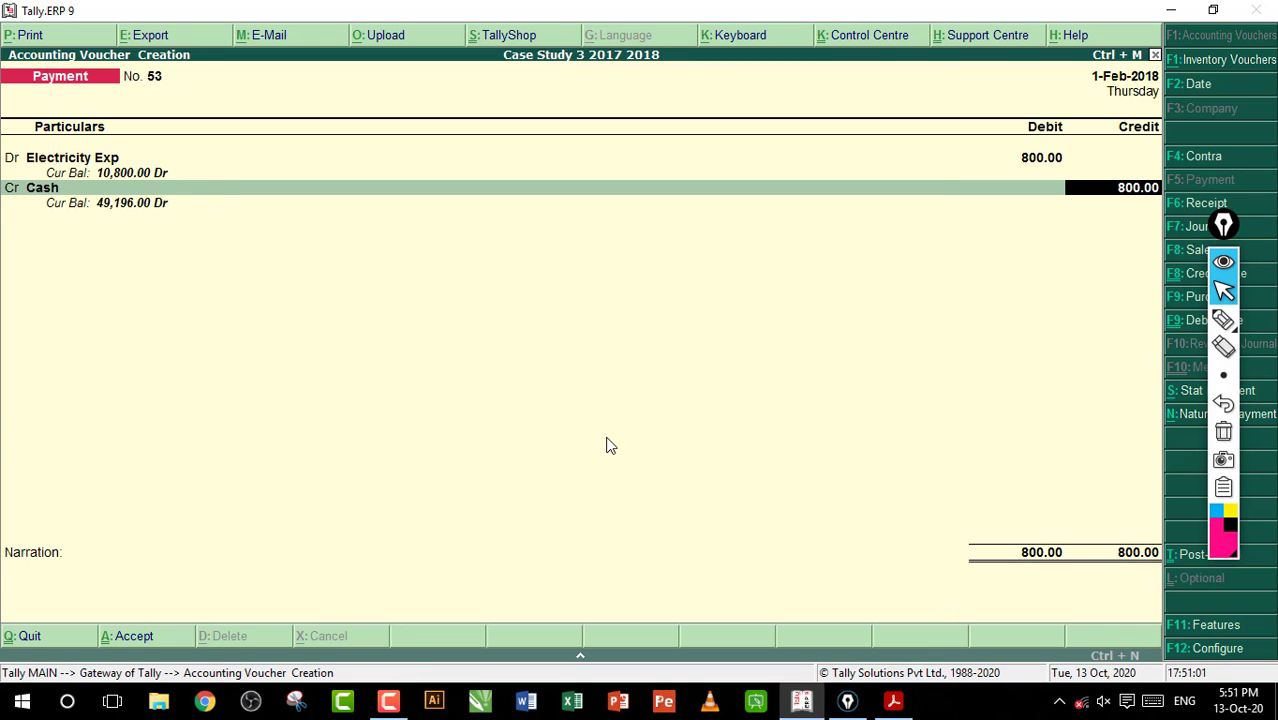
key(Return)
key(Return)
key(Return)
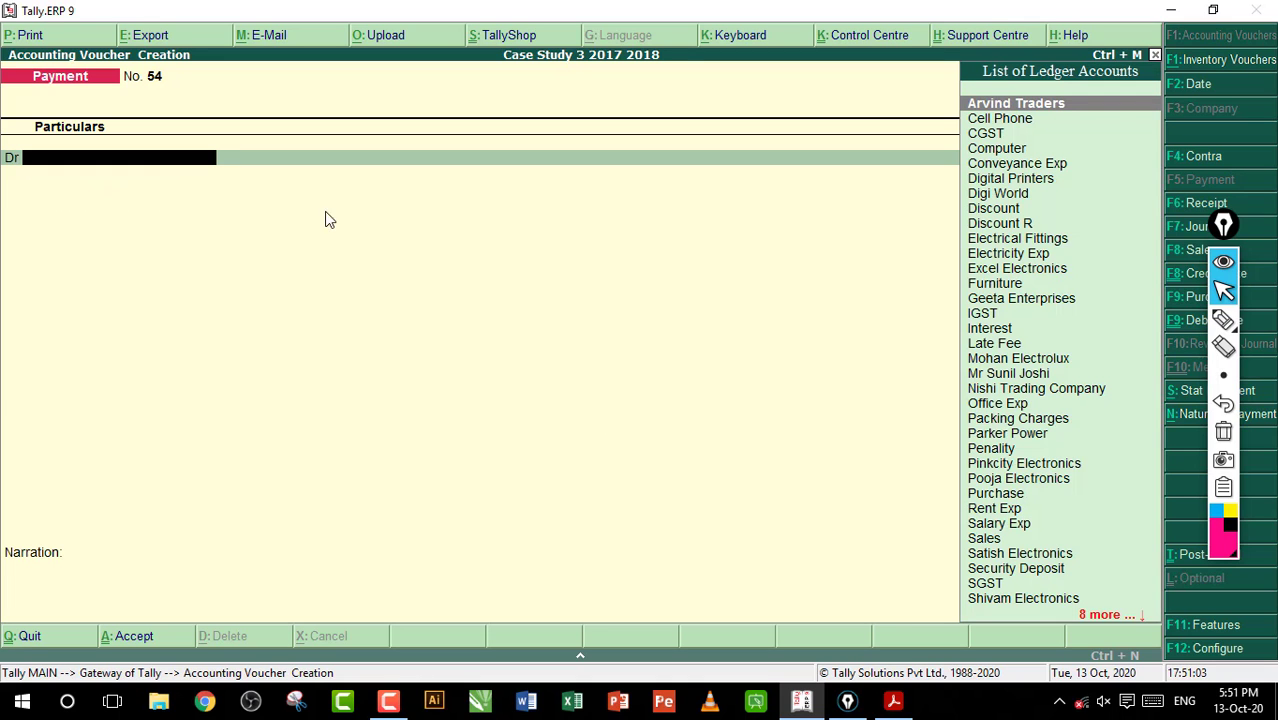
Switch to the workbook PDF and check which entries follow entry 97, including the start of the March 2018 section
click(893, 701)
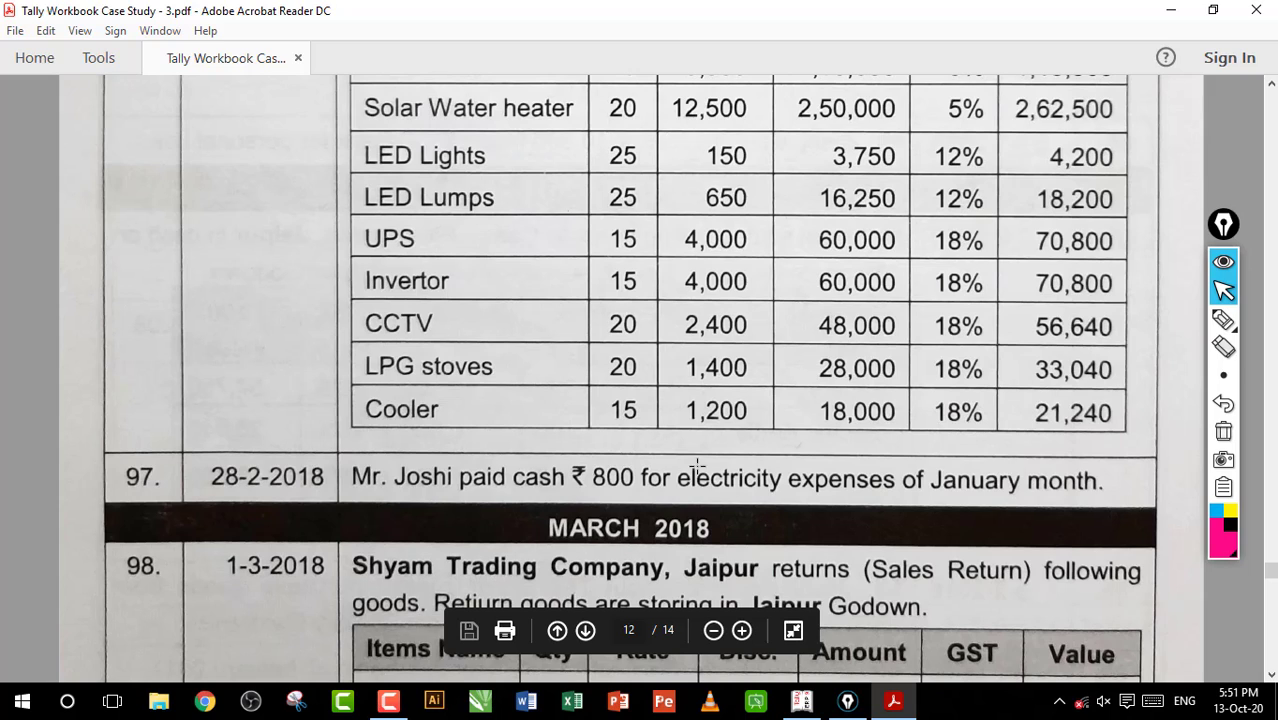
scroll(737, 467, down, 5)
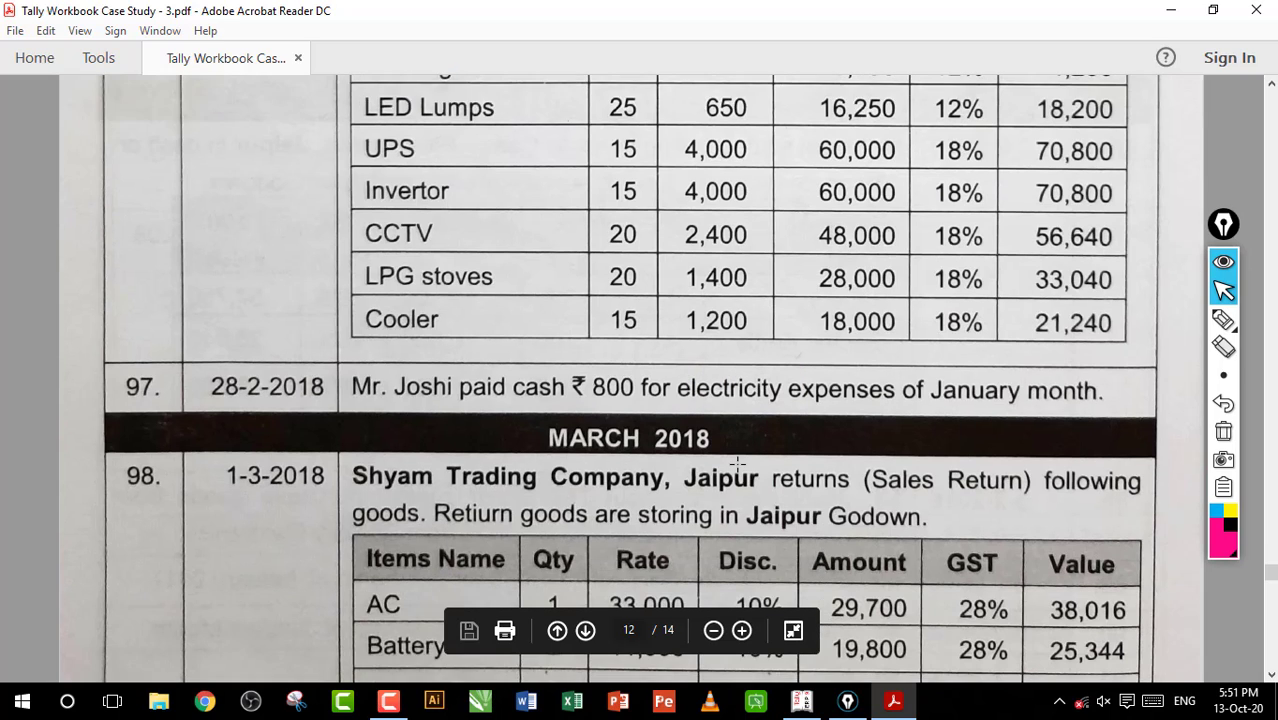
scroll(737, 467, down, 2)
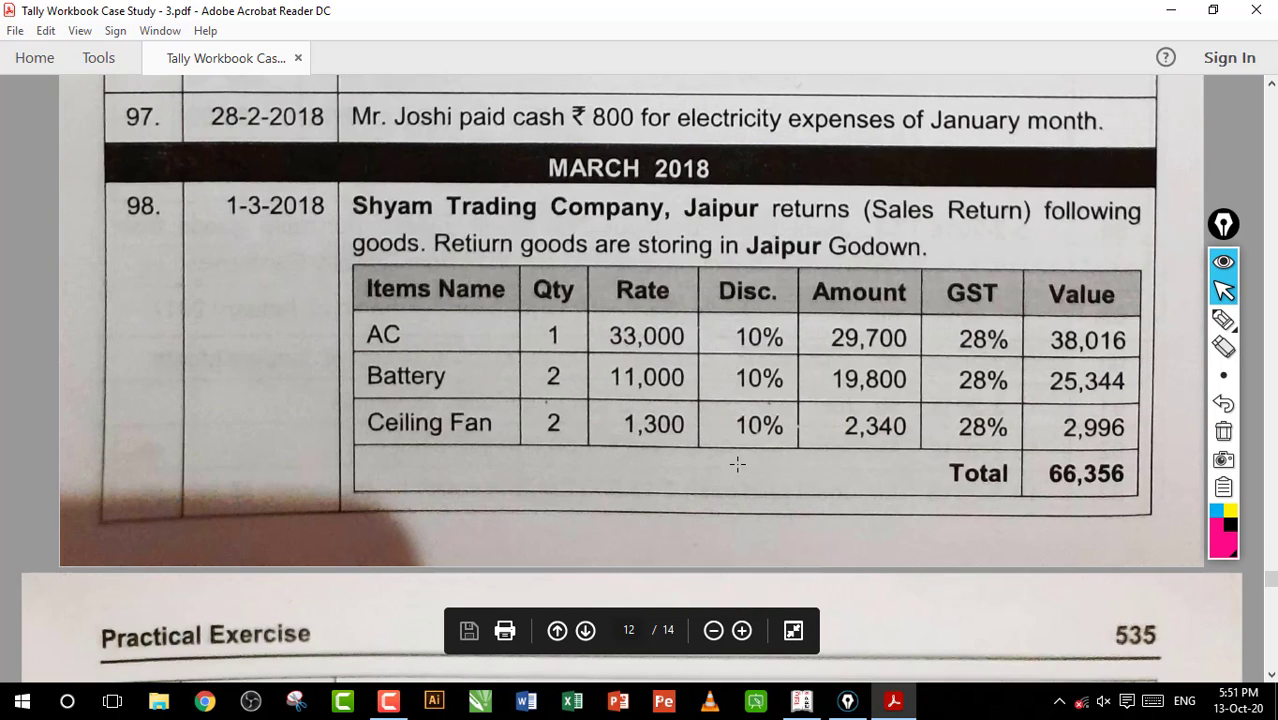
scroll(737, 465, up, 2)
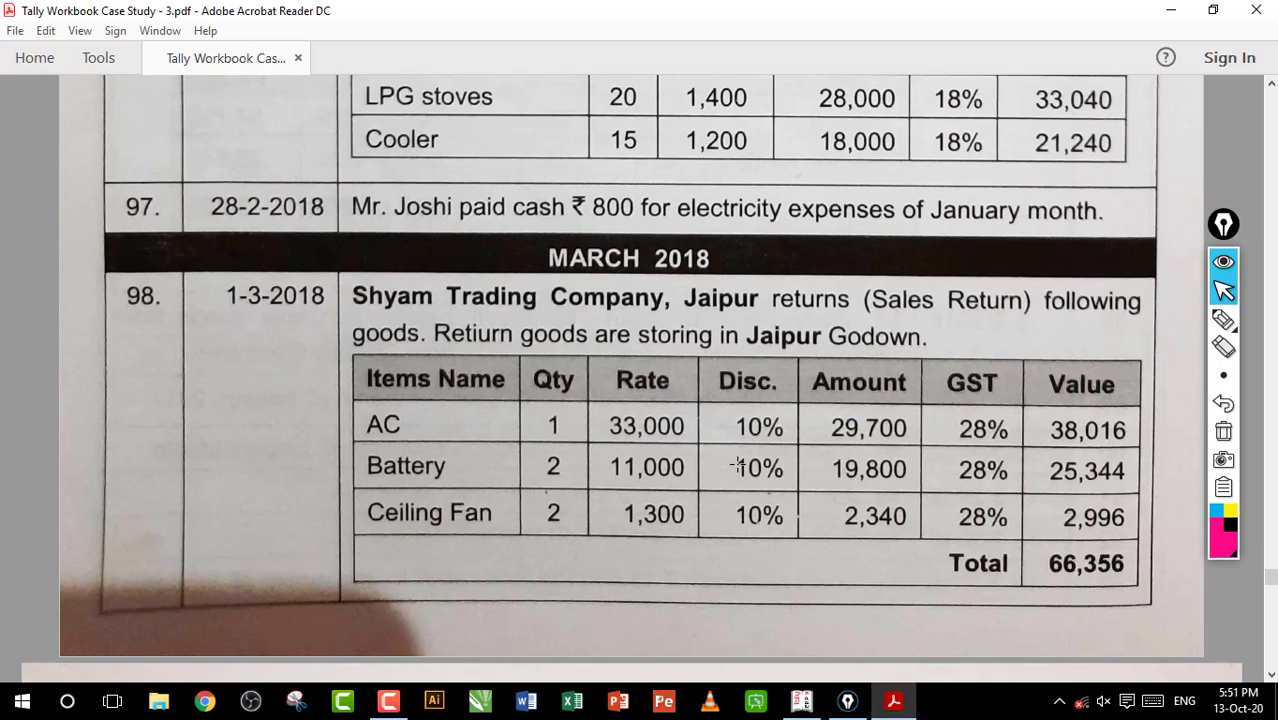
scroll(737, 465, down, 2)
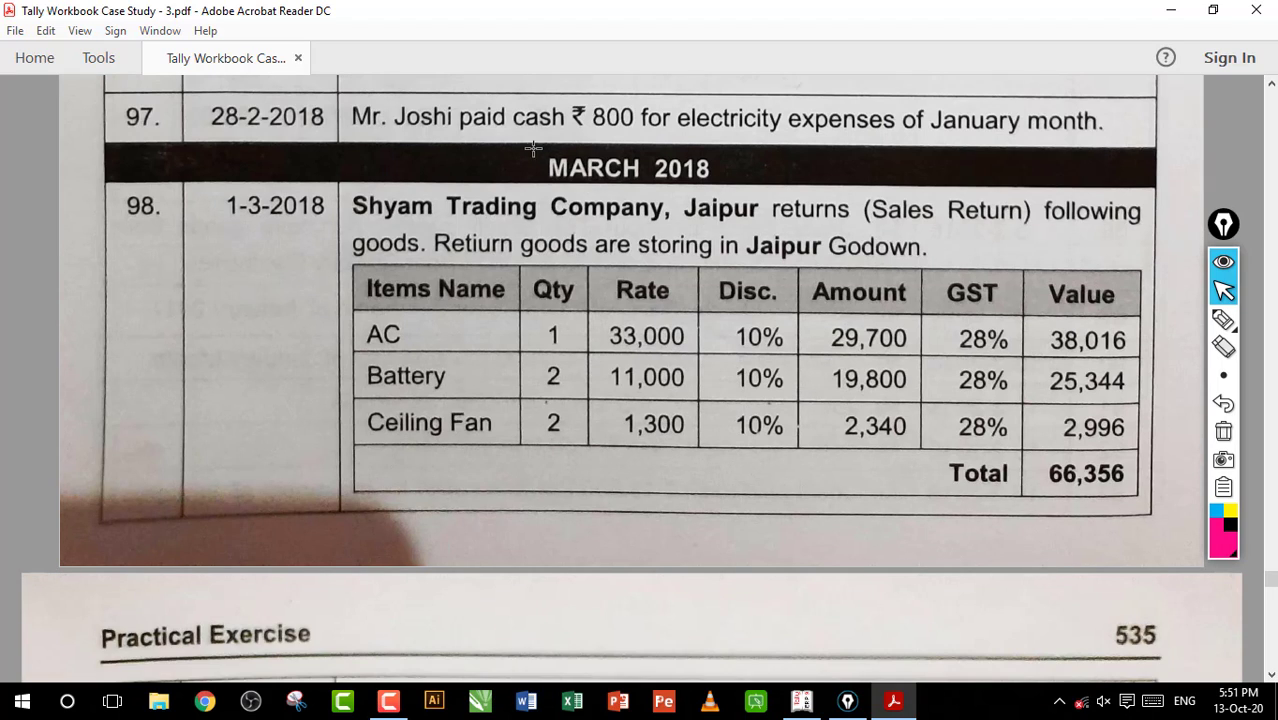
drag(530, 150, 724, 177)
click(692, 183)
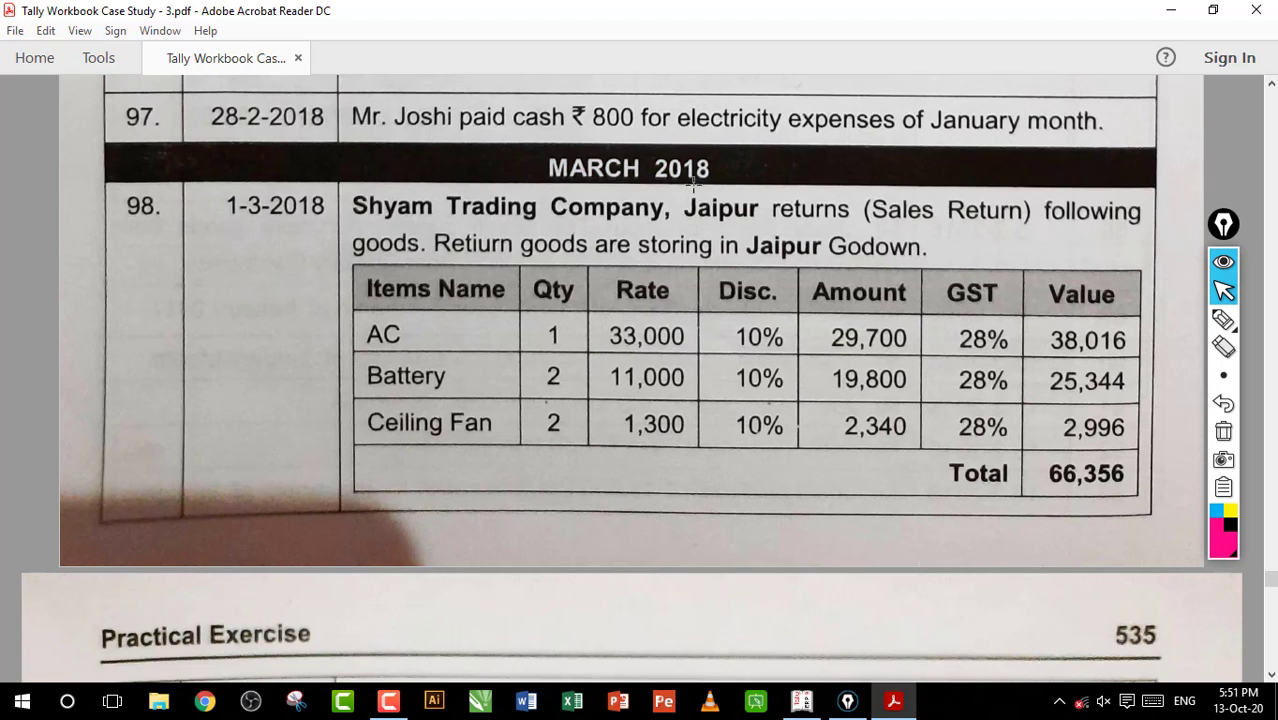
Return to Tally.ERP 9, leave the blank payment voucher and display the trial balance in detailed form
click(801, 700)
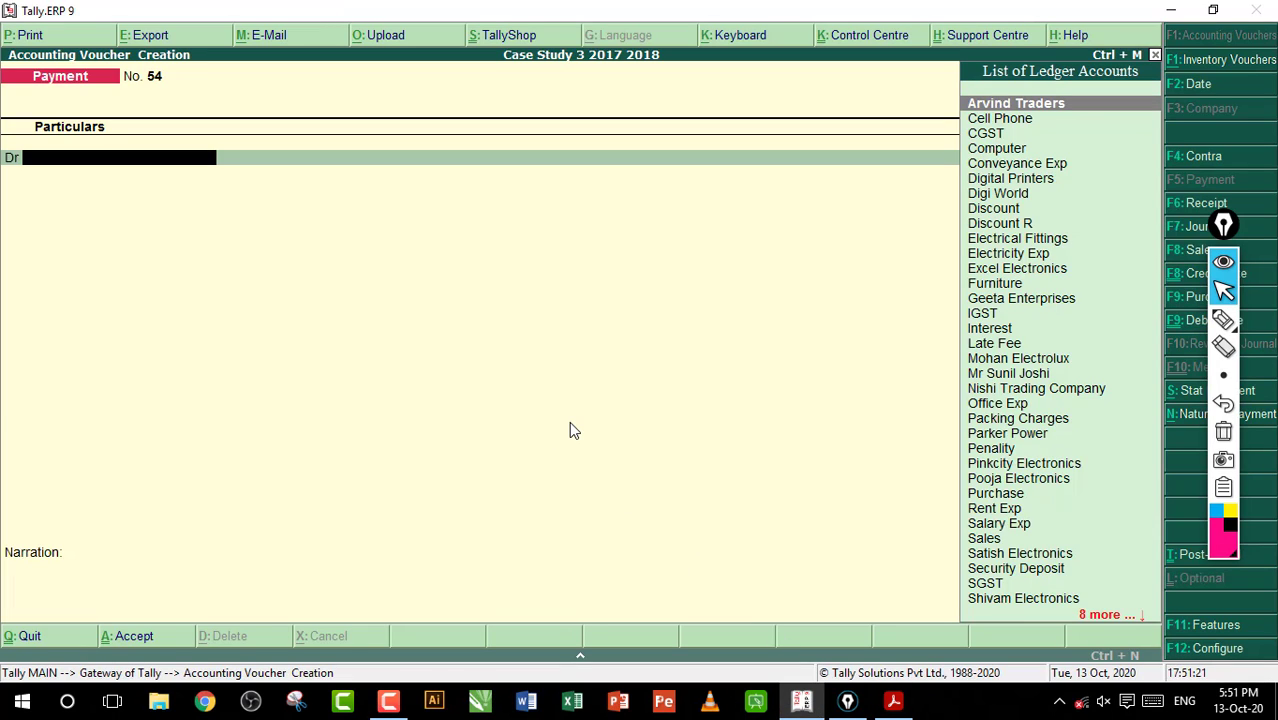
key(Escape)
key(Return)
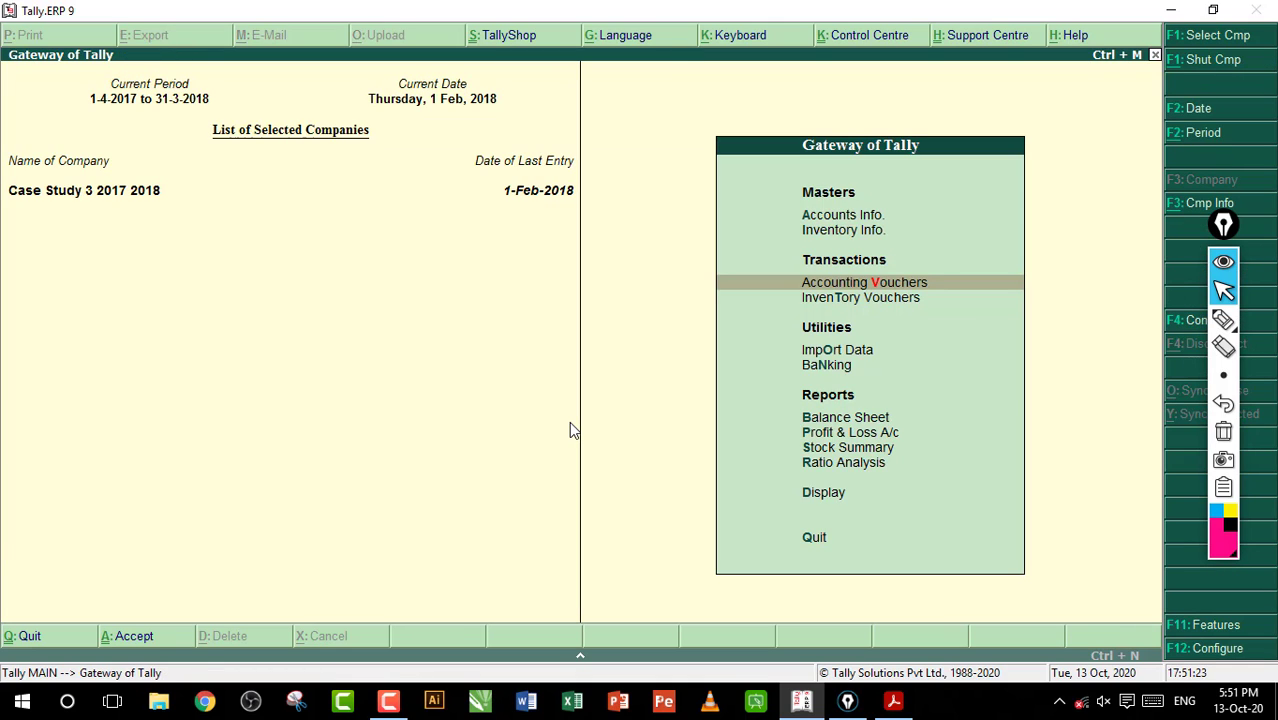
key(d)
key(Return)
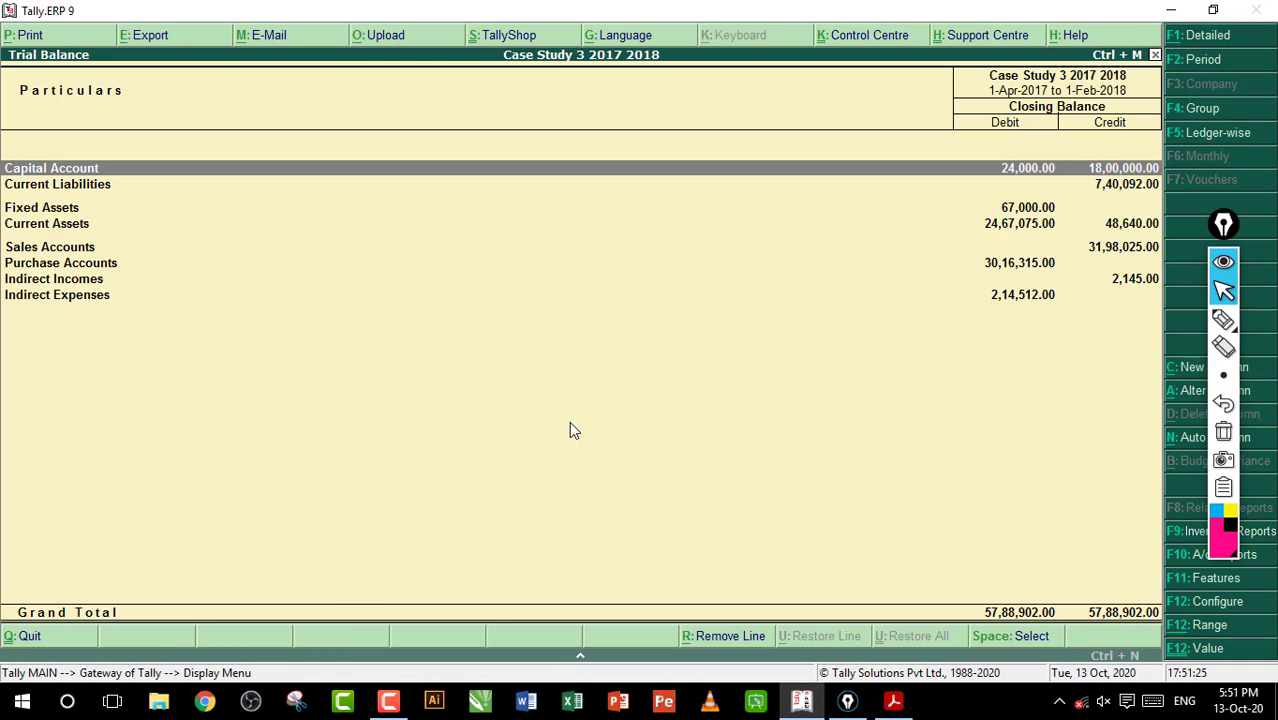
key(alt+F1)
Review the group and ledger balances in the detailed trial balance, close the report and switch back to the workbook PDF
key(Down)
key(Down)
key(Down)
key(Down)
key(Down)
key(Down)
key(Down)
key(Down)
key(Down)
key(Down)
key(Down)
key(Down)
key(Down)
key(Down)
key(Down)
key(Down)
key(Down)
key(Down)
key(Down)
key(Down)
key(Down)
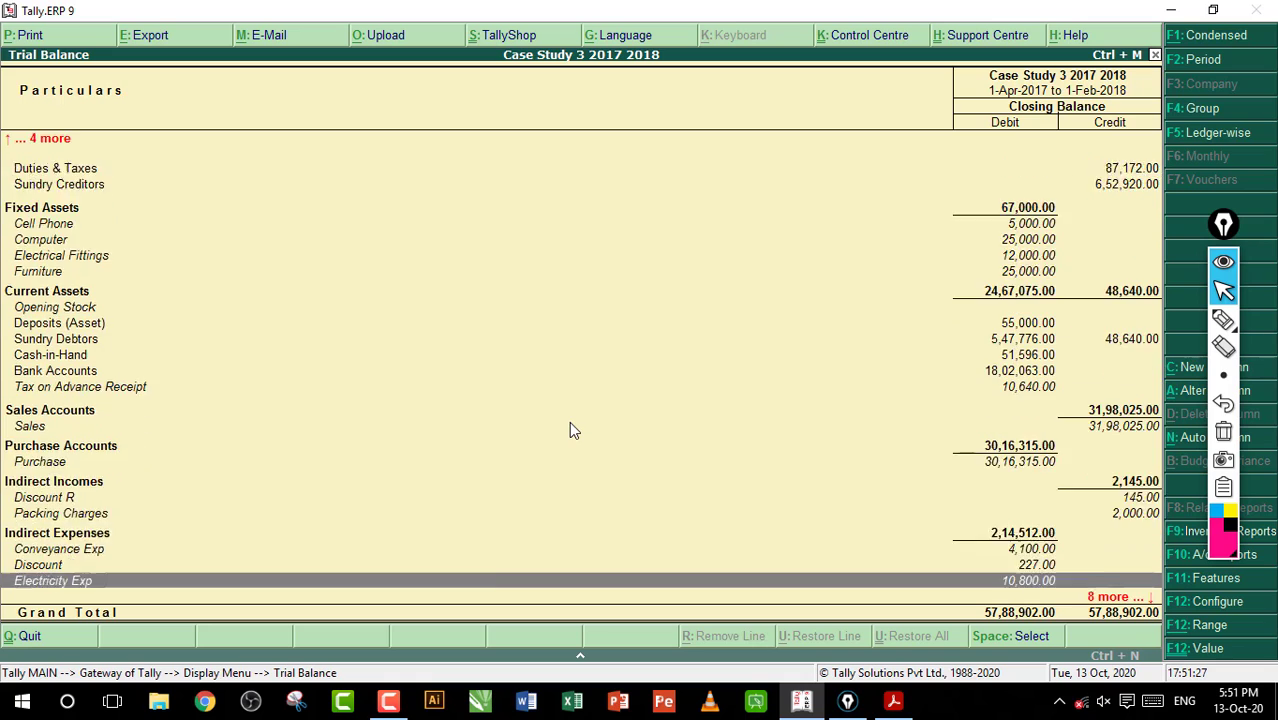
key(Up)
key(Up)
key(Up)
key(Up)
key(Up)
key(Up)
key(Up)
key(Up)
key(Up)
key(Up)
key(Up)
key(Up)
key(Up)
key(Up)
key(Up)
key(Up)
key(Up)
key(Up)
key(Up)
key(Up)
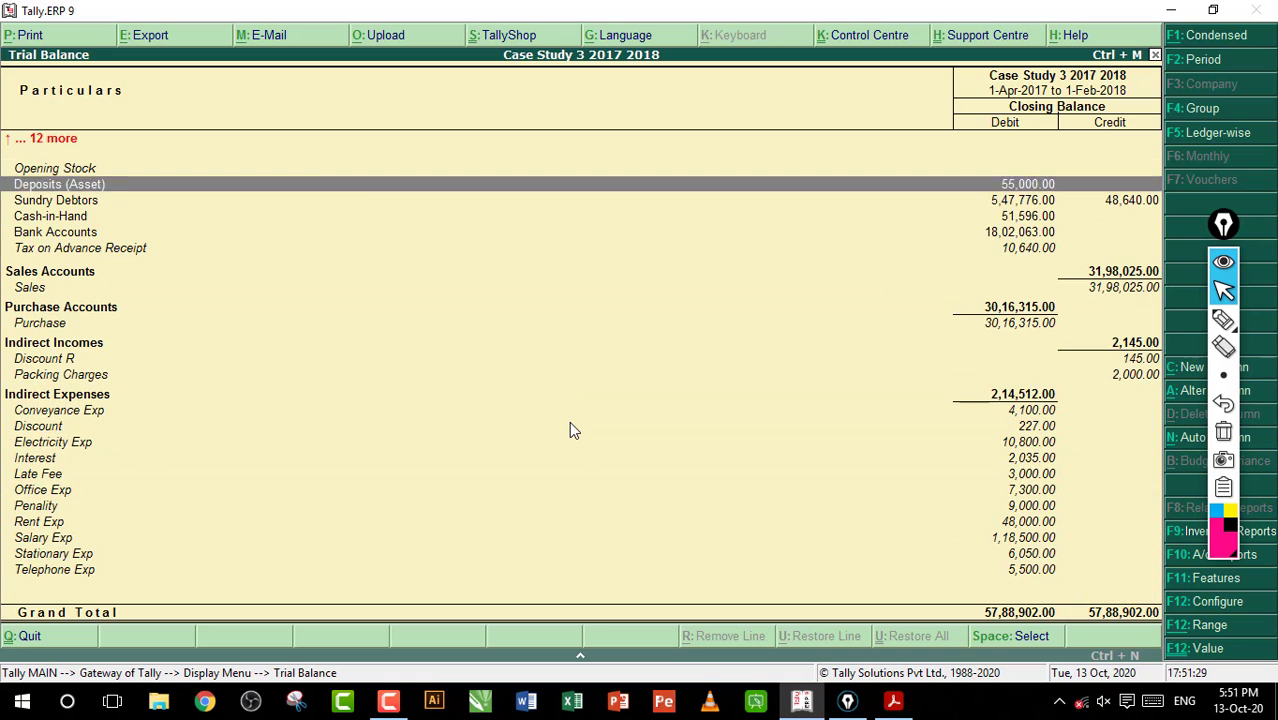
key(Down)
key(Down)
key(Down)
key(Down)
key(Down)
key(Down)
key(Down)
key(Down)
key(Down)
key(Down)
key(Down)
key(Down)
key(Down)
key(Down)
key(Down)
key(Down)
key(Down)
key(Down)
key(Down)
key(Down)
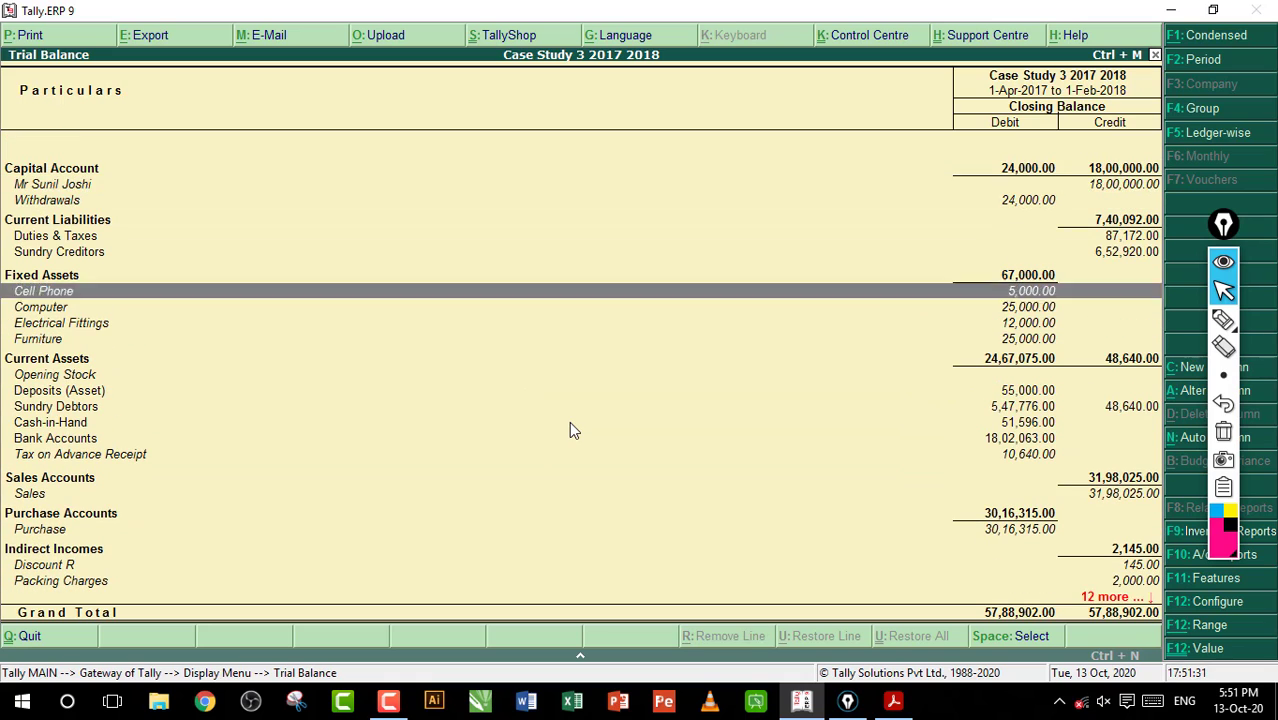
key(Escape)
key(Escape)
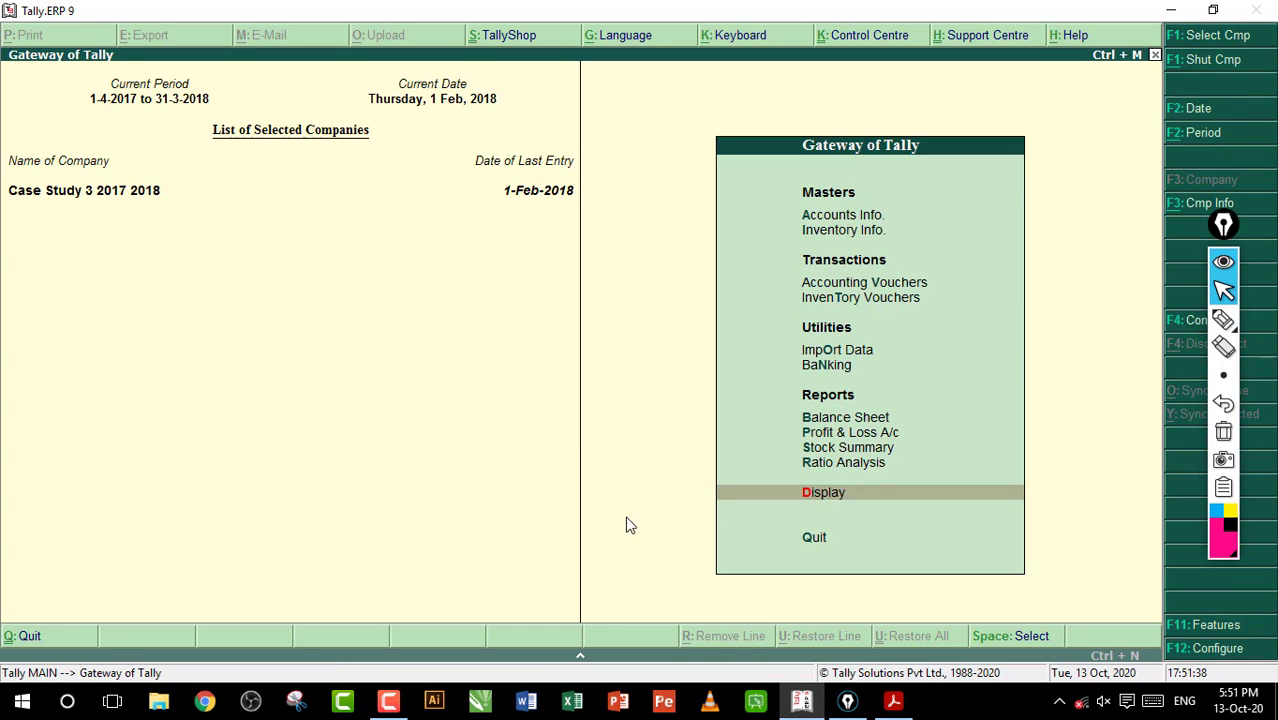
click(893, 700)
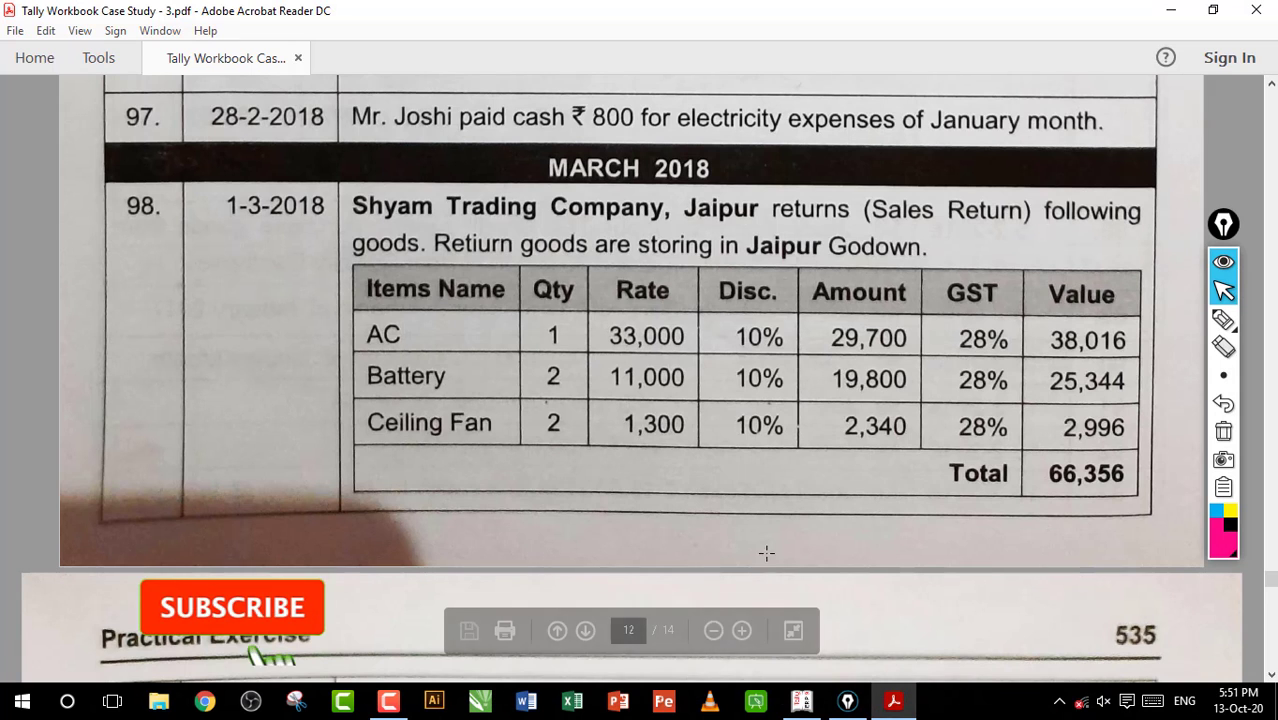